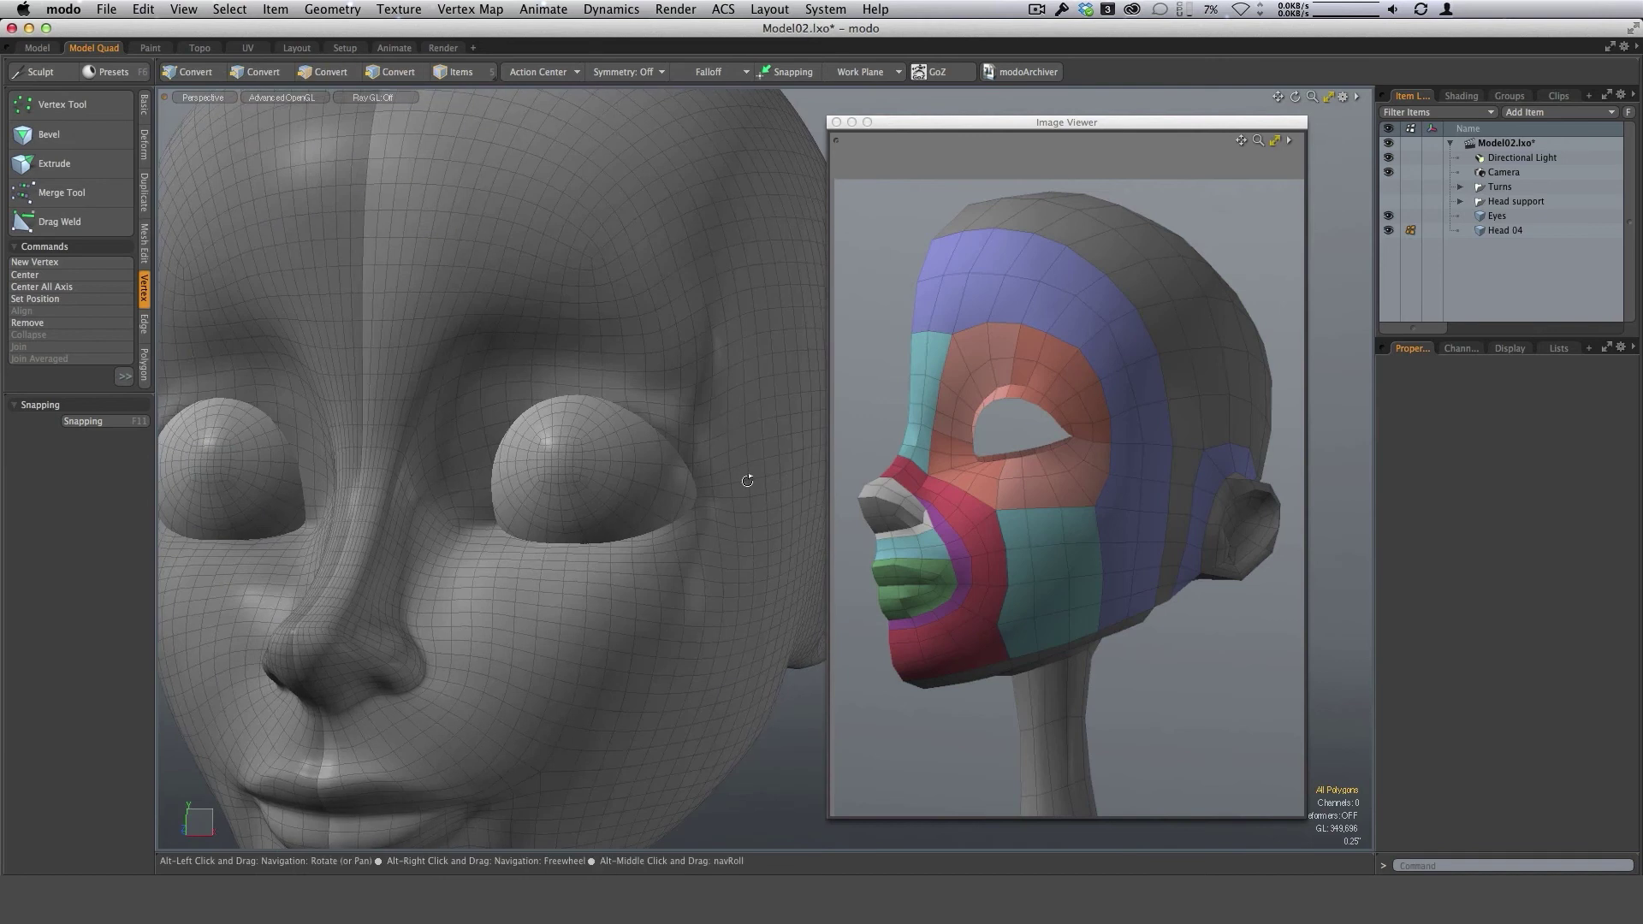
alt+shift+drag(679, 596, 690, 520)
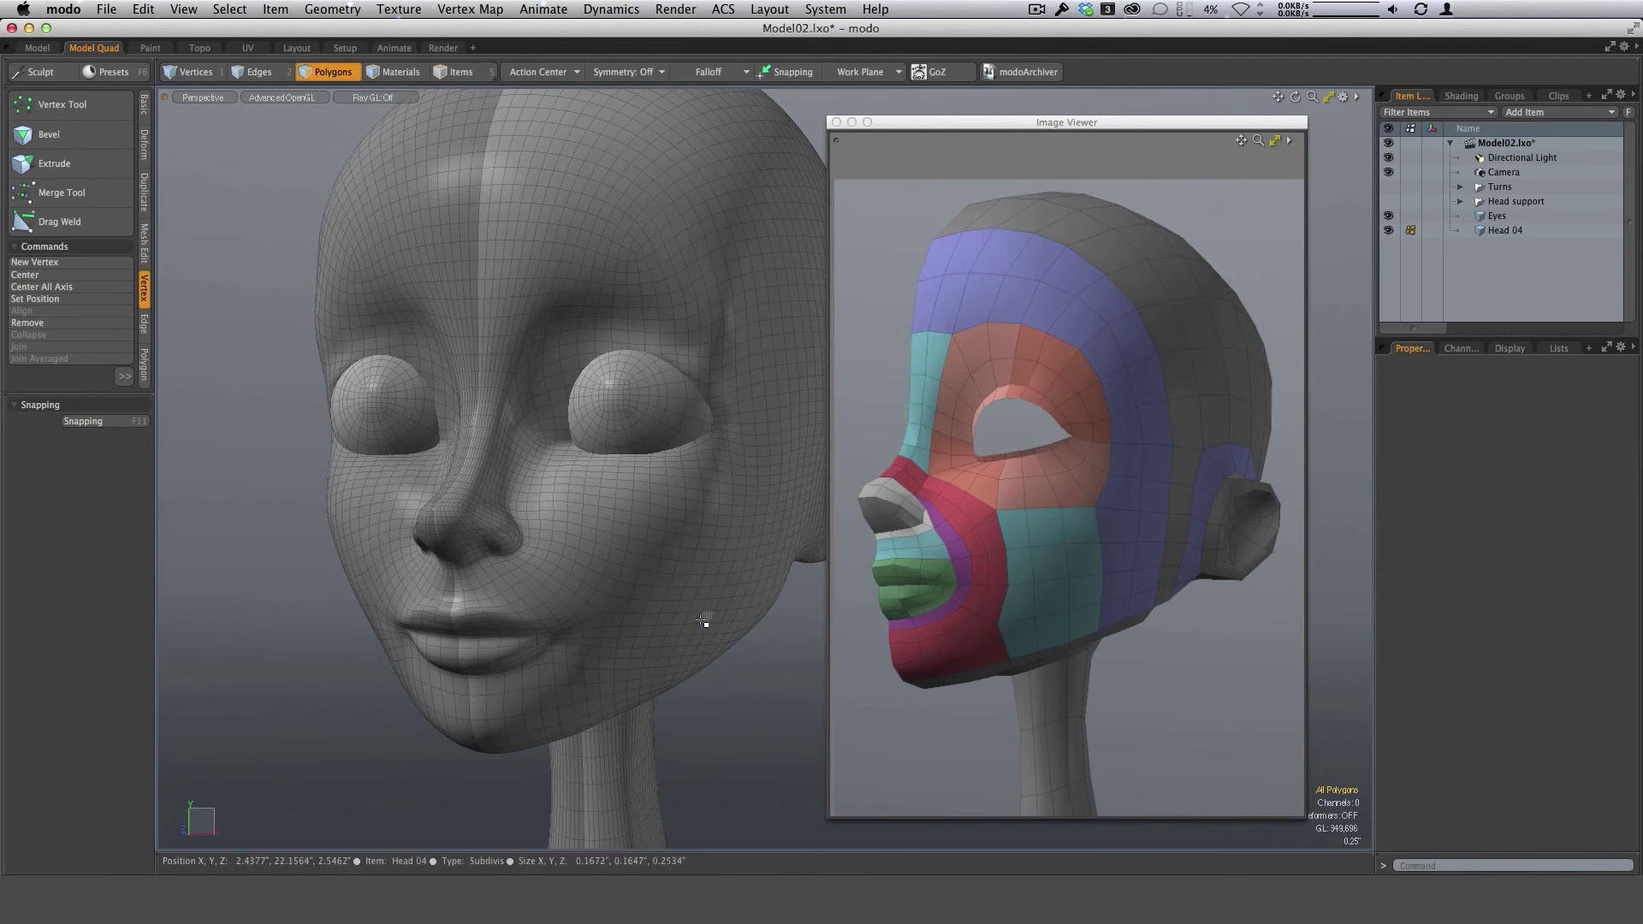
alt+drag(653, 668, 689, 634)
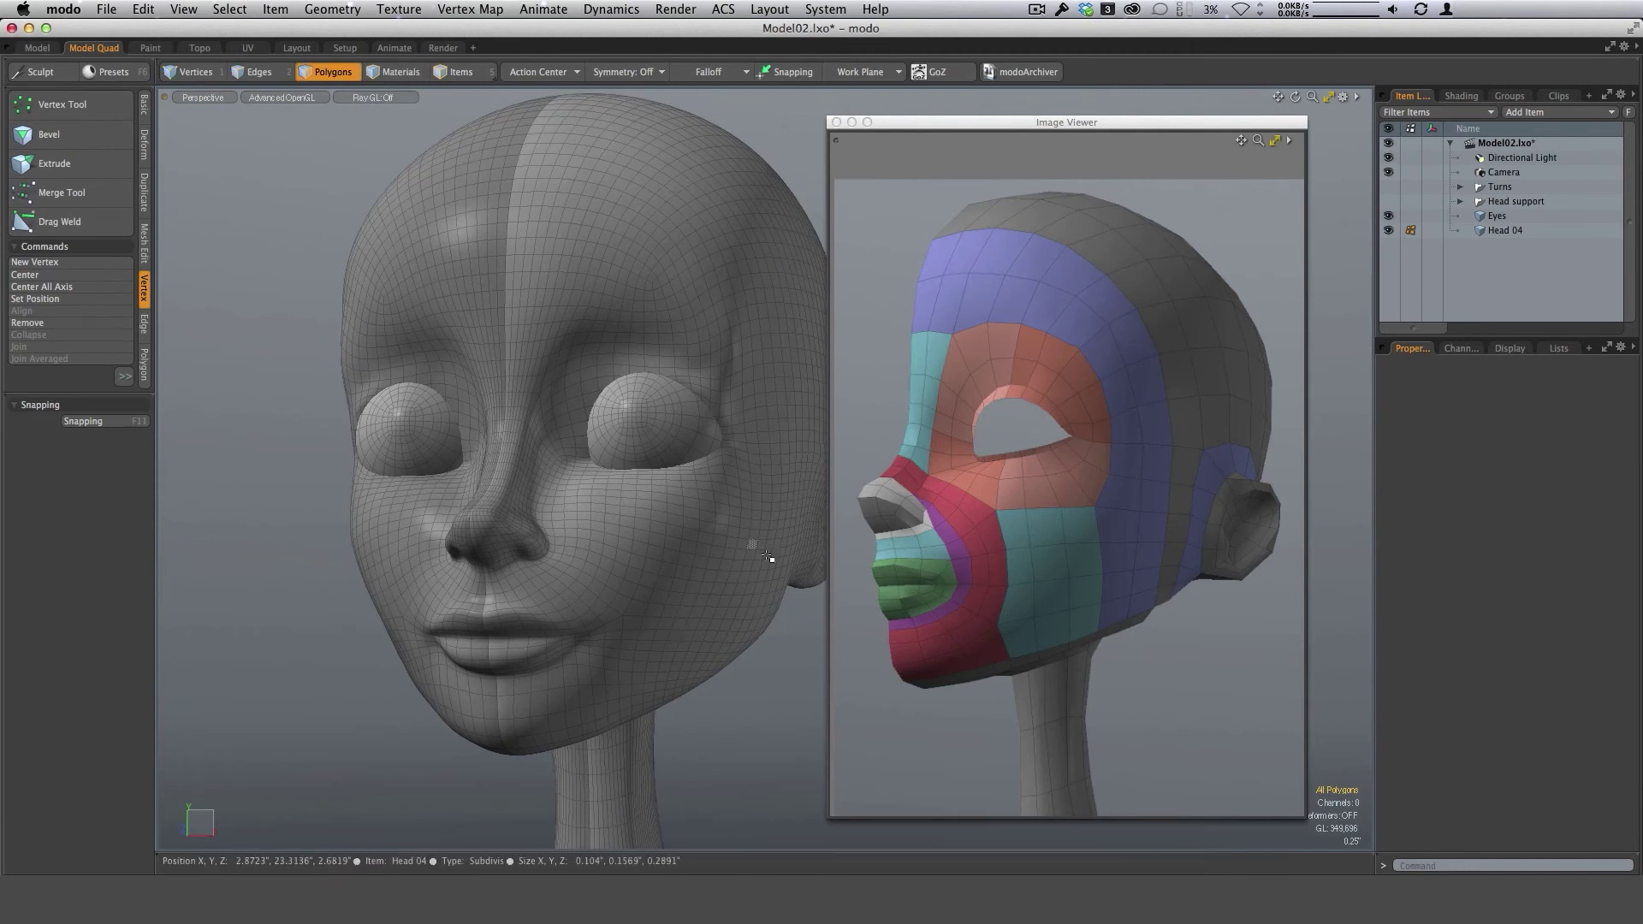
alt+drag(709, 518, 731, 605)
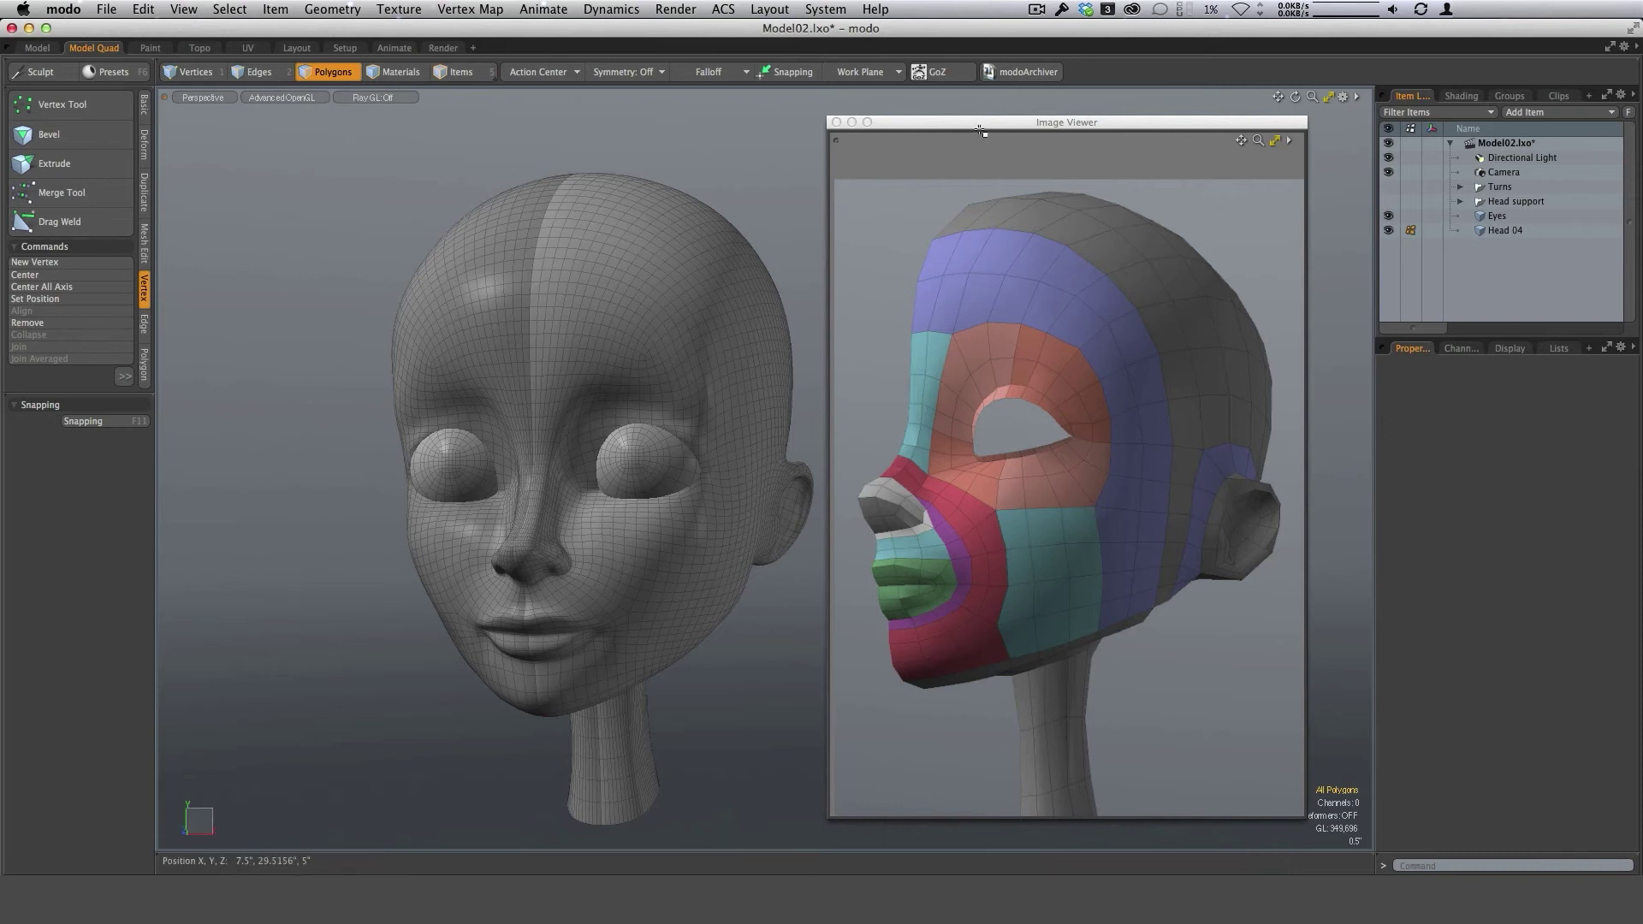
Examine the reference head's coloured topology regions around the eye, nose, mouth, forehead, ear and cheek in the Image Viewer.
drag(981, 121, 842, 101)
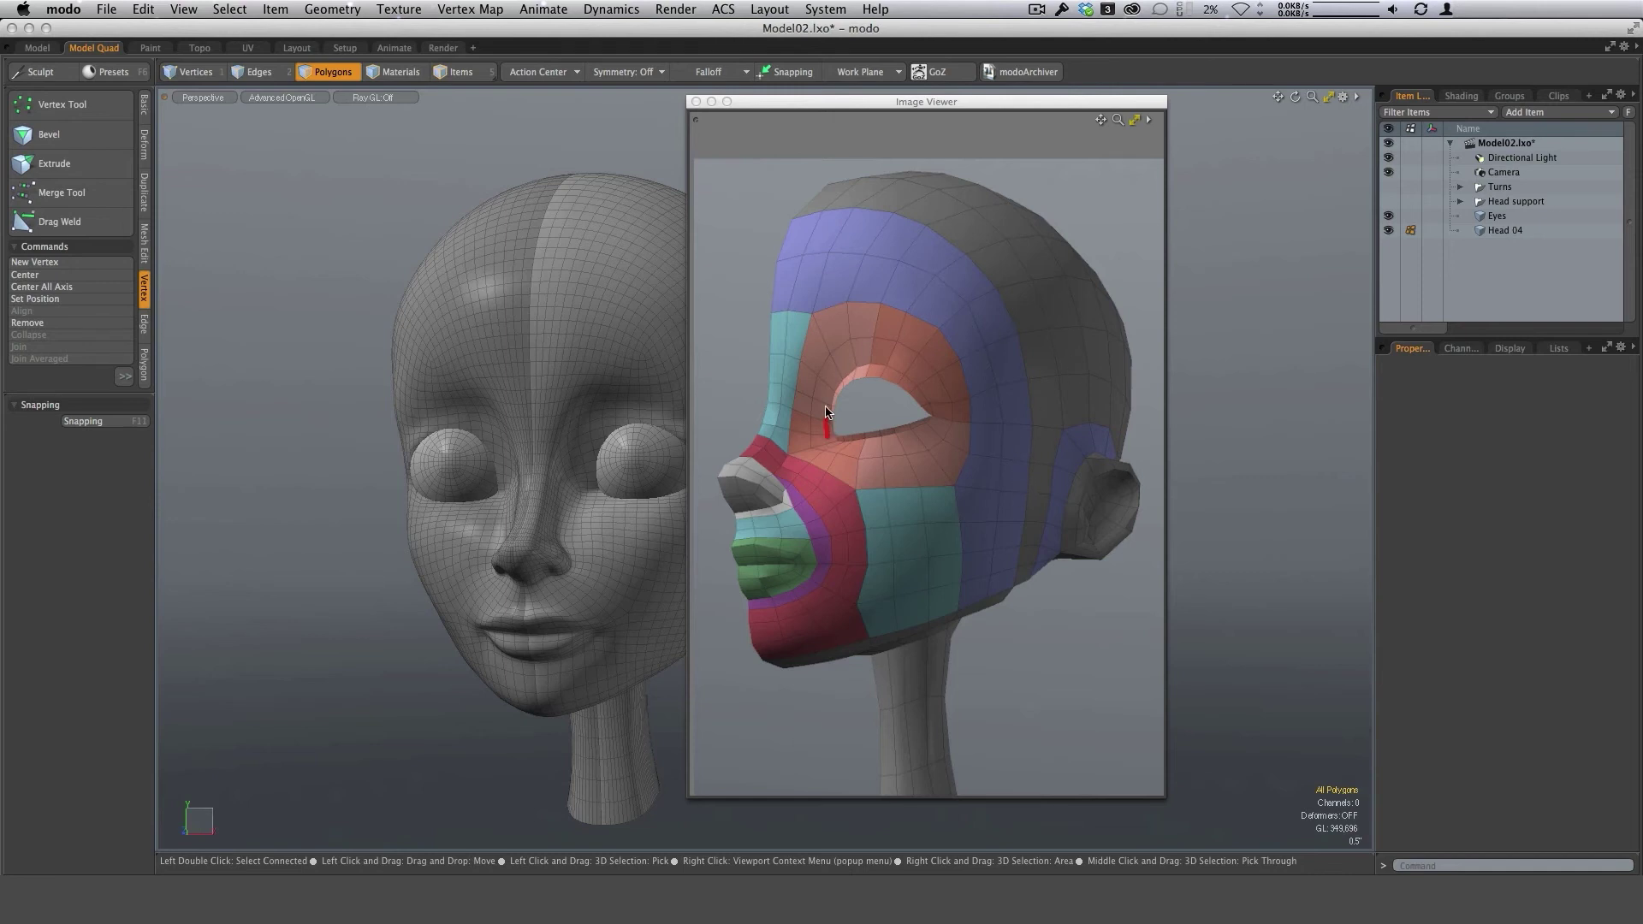
mouse_move(886, 358)
mouse_down()
mouse_move(937, 420)
mouse_move(918, 451)
mouse_move(835, 443)
mouse_move(837, 325)
mouse_move(950, 377)
mouse_move(950, 462)
mouse_move(838, 467)
mouse_up()
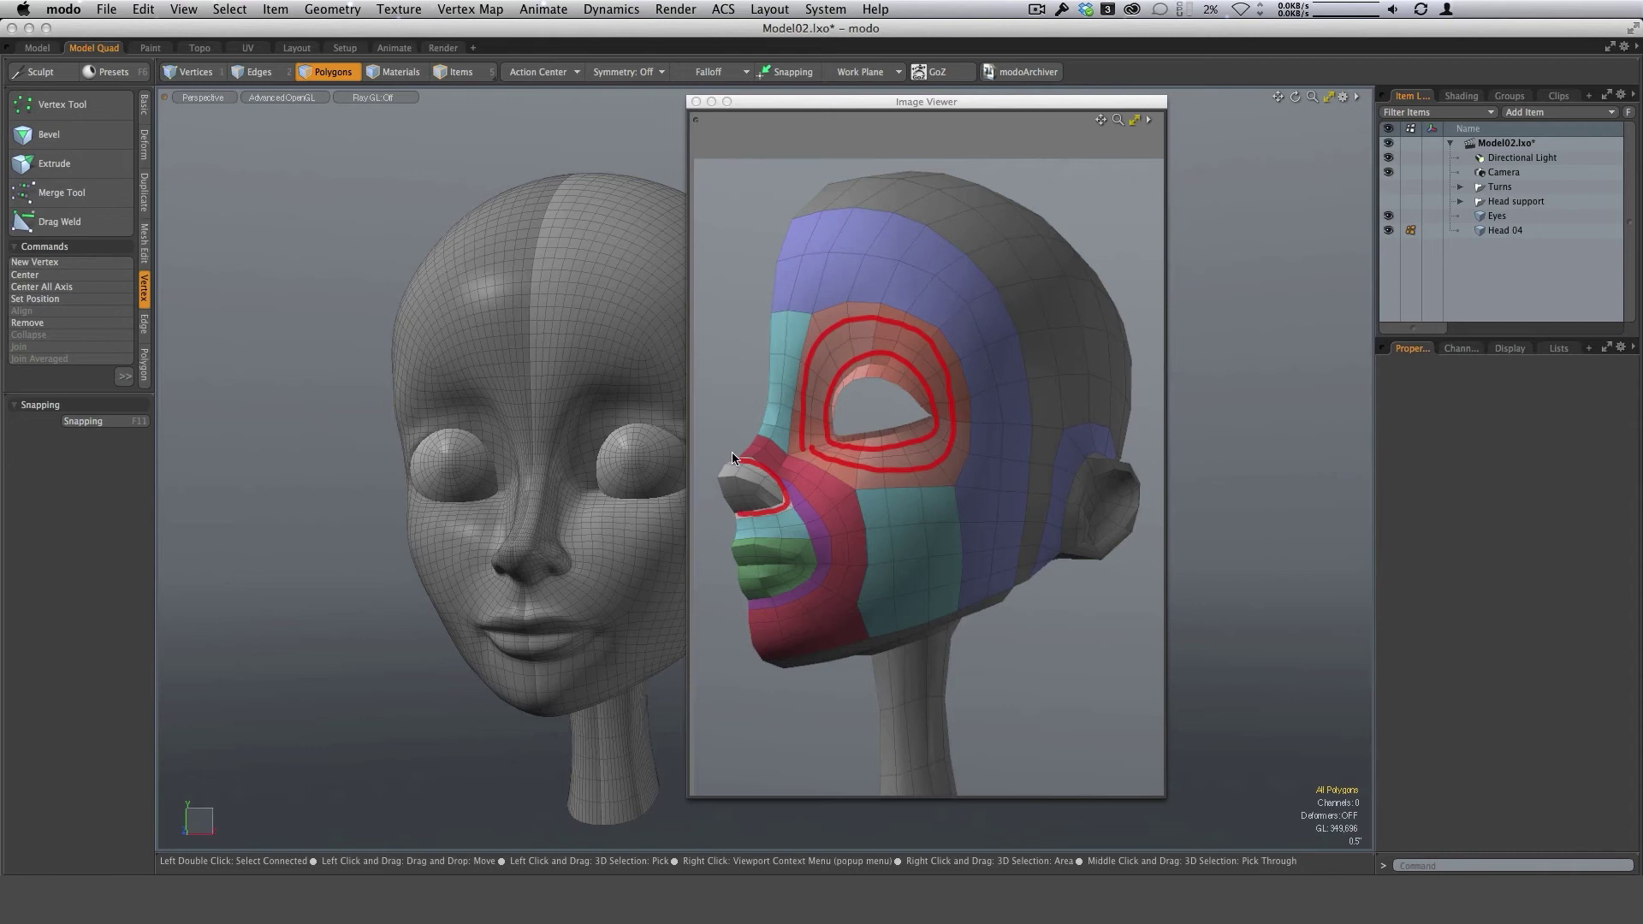
mouse_move(741, 545)
mouse_down()
mouse_move(795, 552)
mouse_move(755, 591)
mouse_up()
mouse_move(754, 442)
mouse_down()
mouse_move(837, 525)
mouse_move(843, 586)
mouse_move(813, 617)
mouse_move(758, 623)
mouse_up()
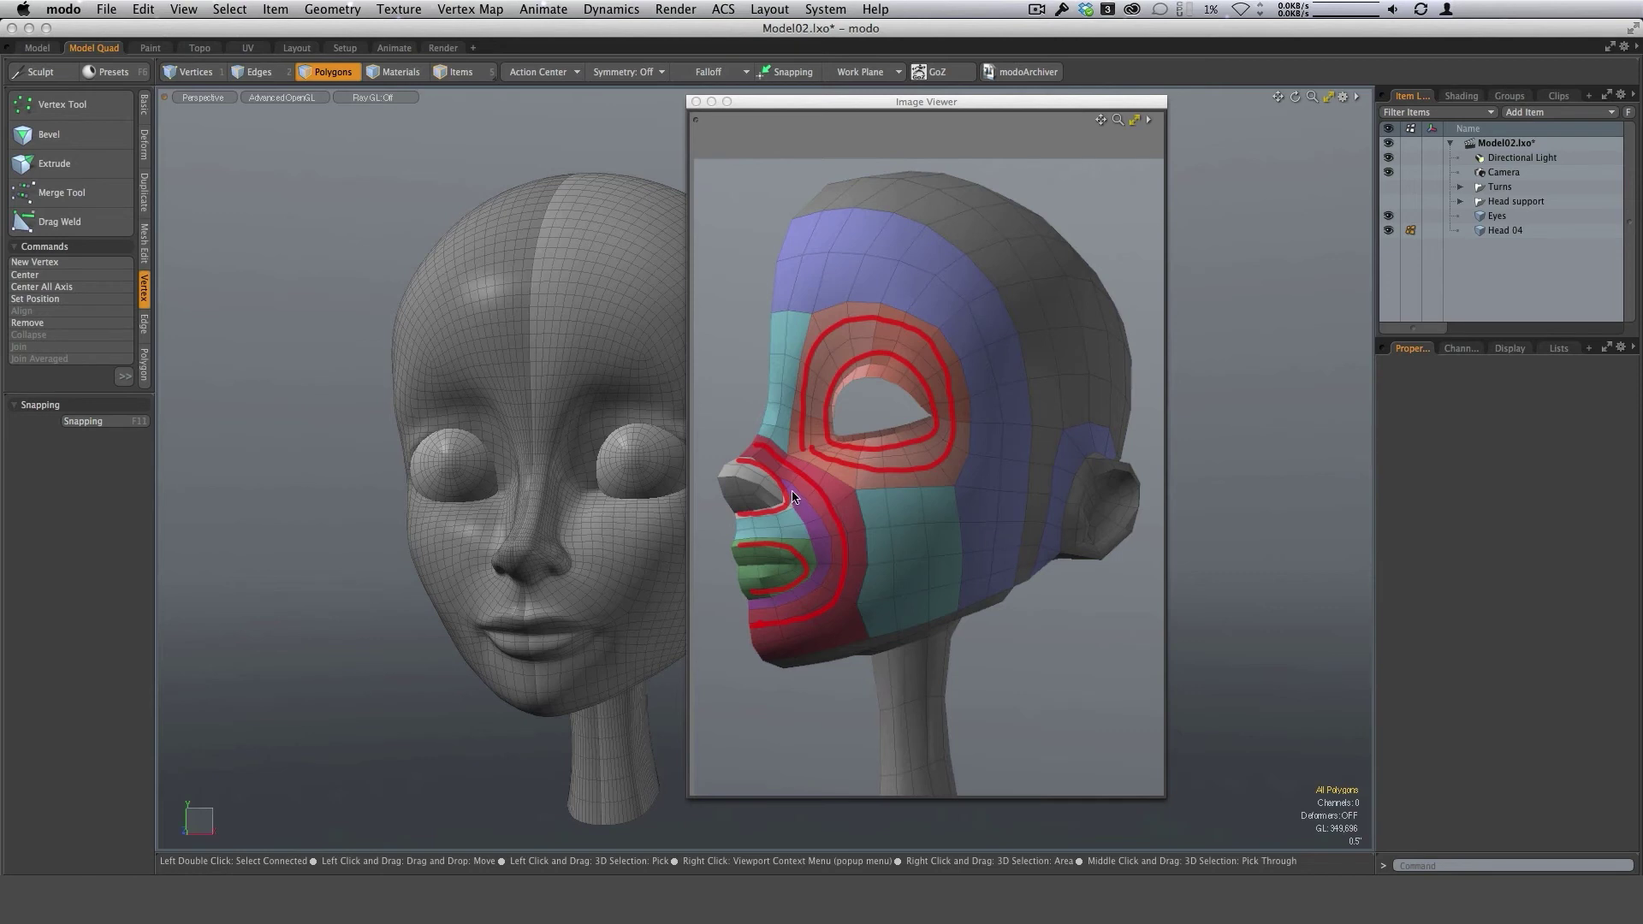
mouse_move(790, 494)
mouse_down()
mouse_move(828, 556)
mouse_move(821, 588)
mouse_move(794, 597)
mouse_up()
mouse_move(777, 256)
mouse_down()
mouse_move(845, 247)
mouse_move(924, 275)
mouse_move(983, 337)
mouse_move(991, 599)
mouse_up()
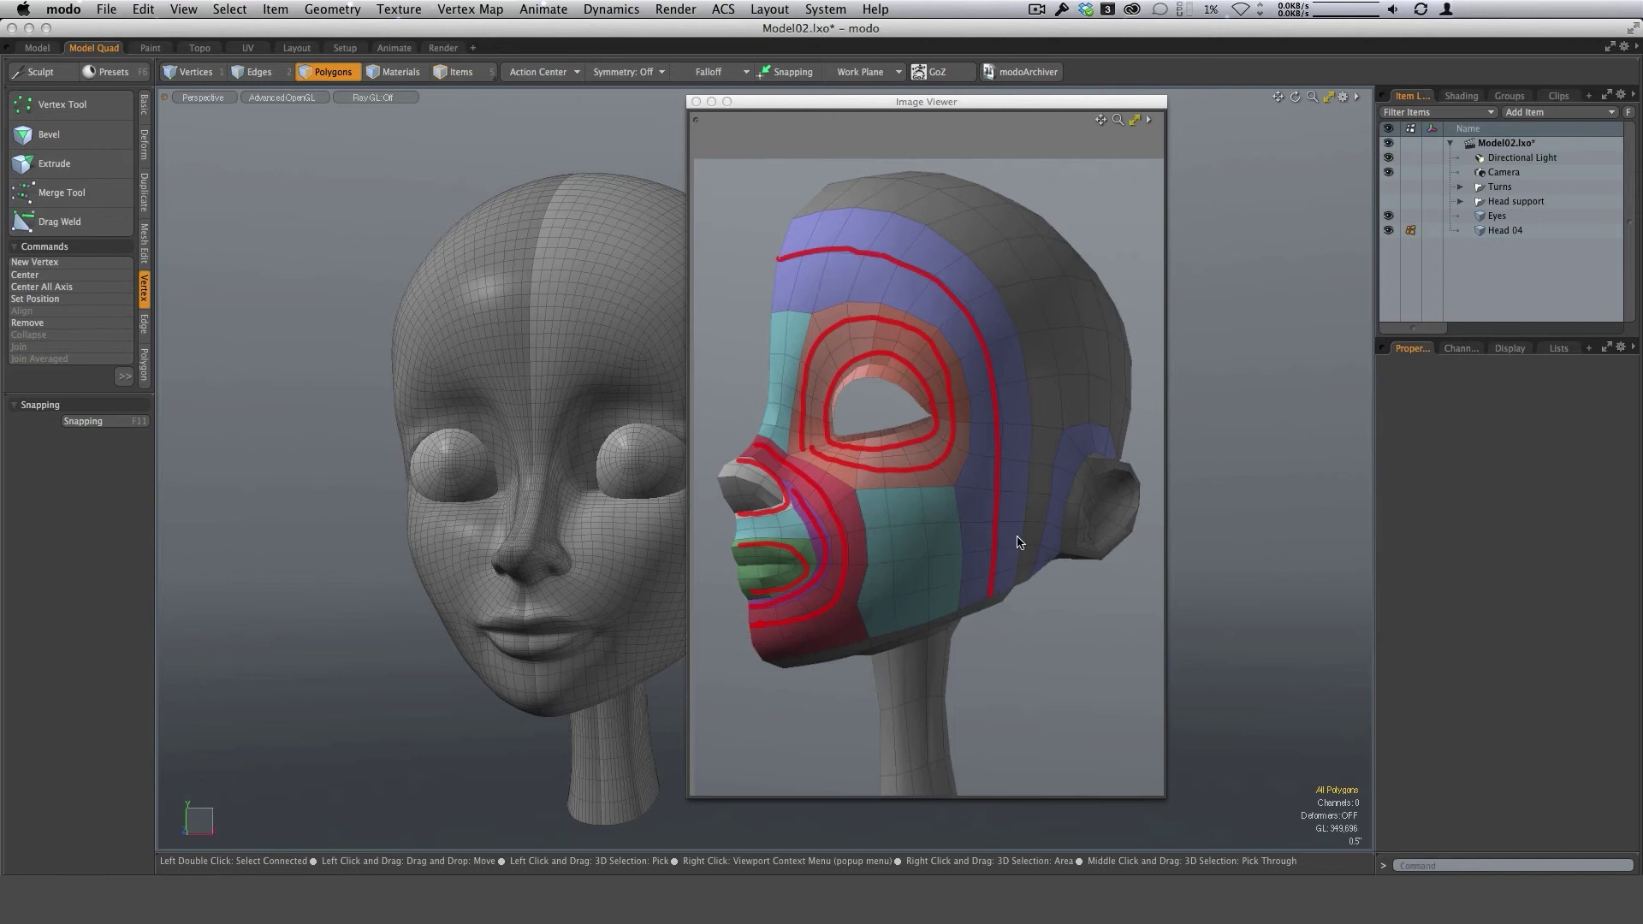
mouse_move(1116, 465)
mouse_down()
mouse_move(1084, 447)
mouse_move(1052, 546)
mouse_move(1075, 566)
mouse_up()
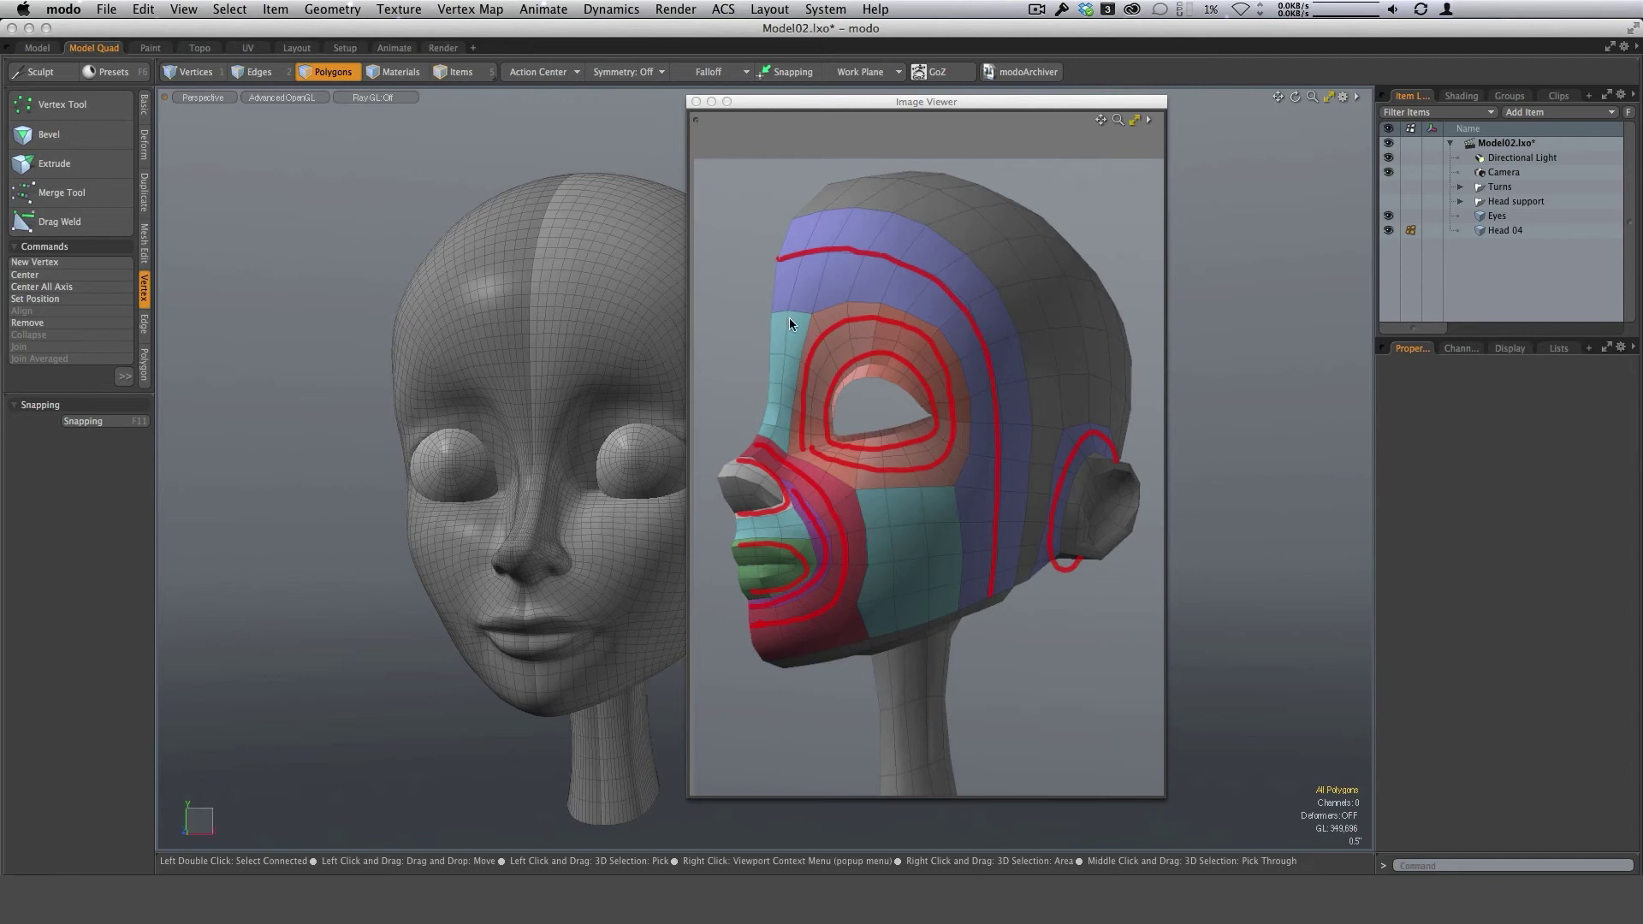
mouse_move(804, 317)
mouse_down()
mouse_move(794, 423)
mouse_move(764, 441)
mouse_move(771, 343)
mouse_up()
mouse_move(865, 489)
mouse_down()
mouse_move(947, 490)
mouse_move(960, 608)
mouse_move(877, 635)
mouse_move(866, 491)
mouse_up()
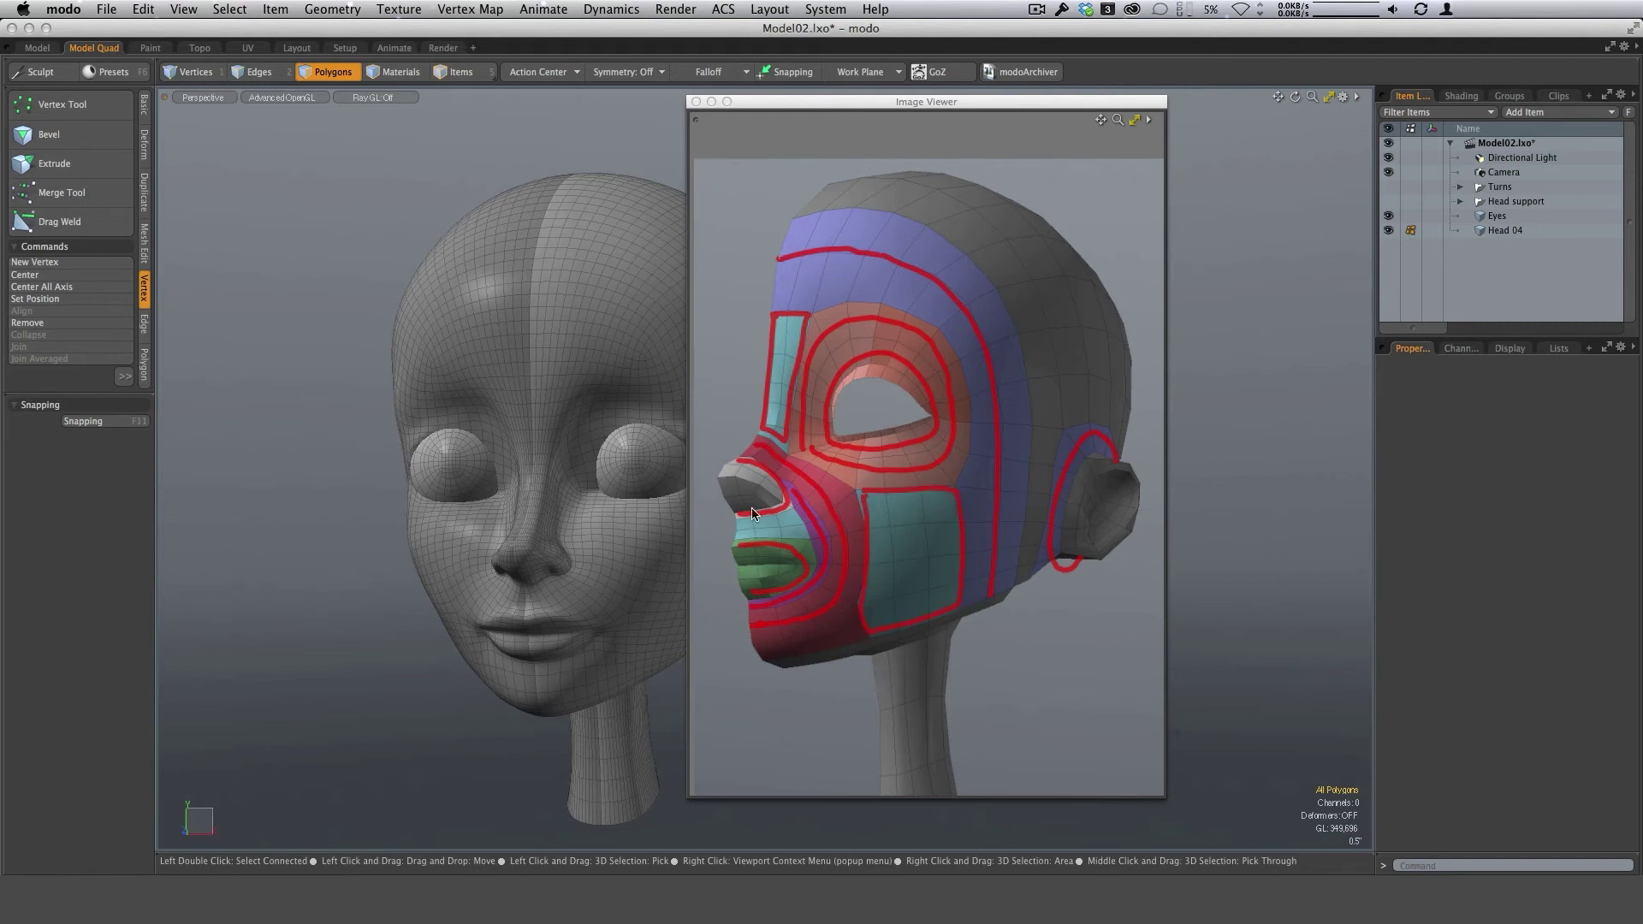
mouse_move(802, 539)
mouse_down()
mouse_move(746, 539)
mouse_move(738, 522)
mouse_up()
mouse_move(843, 200)
mouse_down()
mouse_move(999, 279)
mouse_move(1050, 460)
mouse_move(1120, 433)
mouse_move(1126, 377)
mouse_move(1075, 264)
mouse_move(922, 183)
mouse_move(841, 196)
mouse_up()
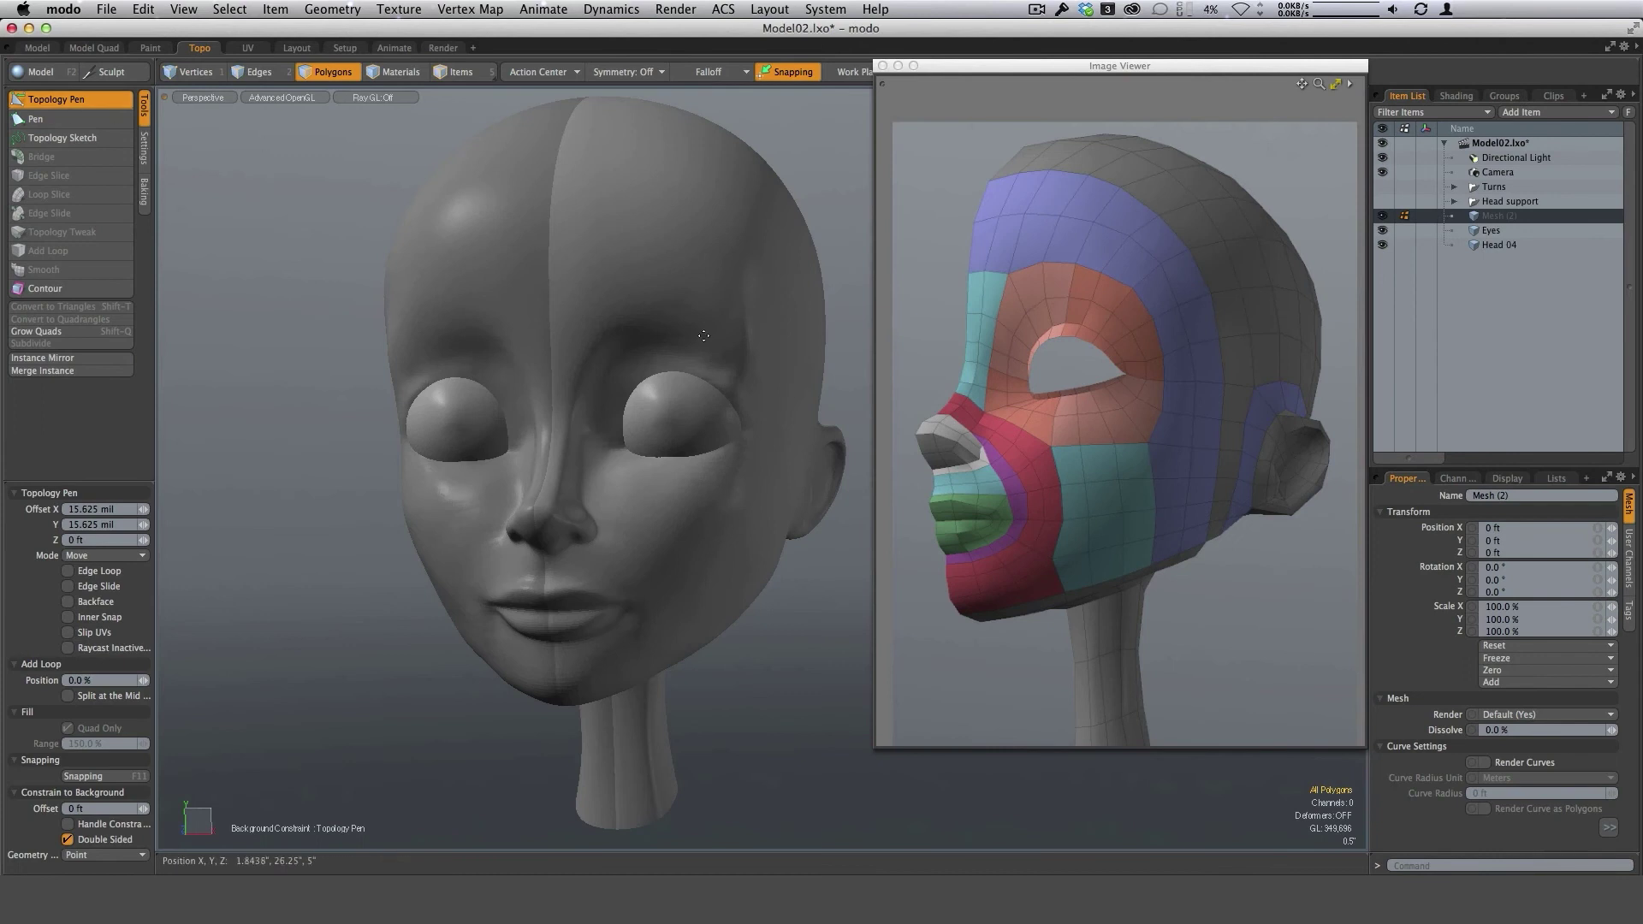
Draw a first quad below the eye with the Topology Pen and fit its corners along the outer lower eyelid.
ctrl+alt+drag(684, 374, 738, 374)
mouse_move(686, 522)
alt+mouse_down()
mouse_move(690, 547)
mouse_move(681, 529)
alt+mouse_up()
mouse_move(681, 529)
ctrl+alt+mouse_down()
mouse_move(724, 511)
mouse_move(758, 569)
ctrl+alt+mouse_up()
drag(673, 512, 673, 569)
drag(731, 512, 755, 560)
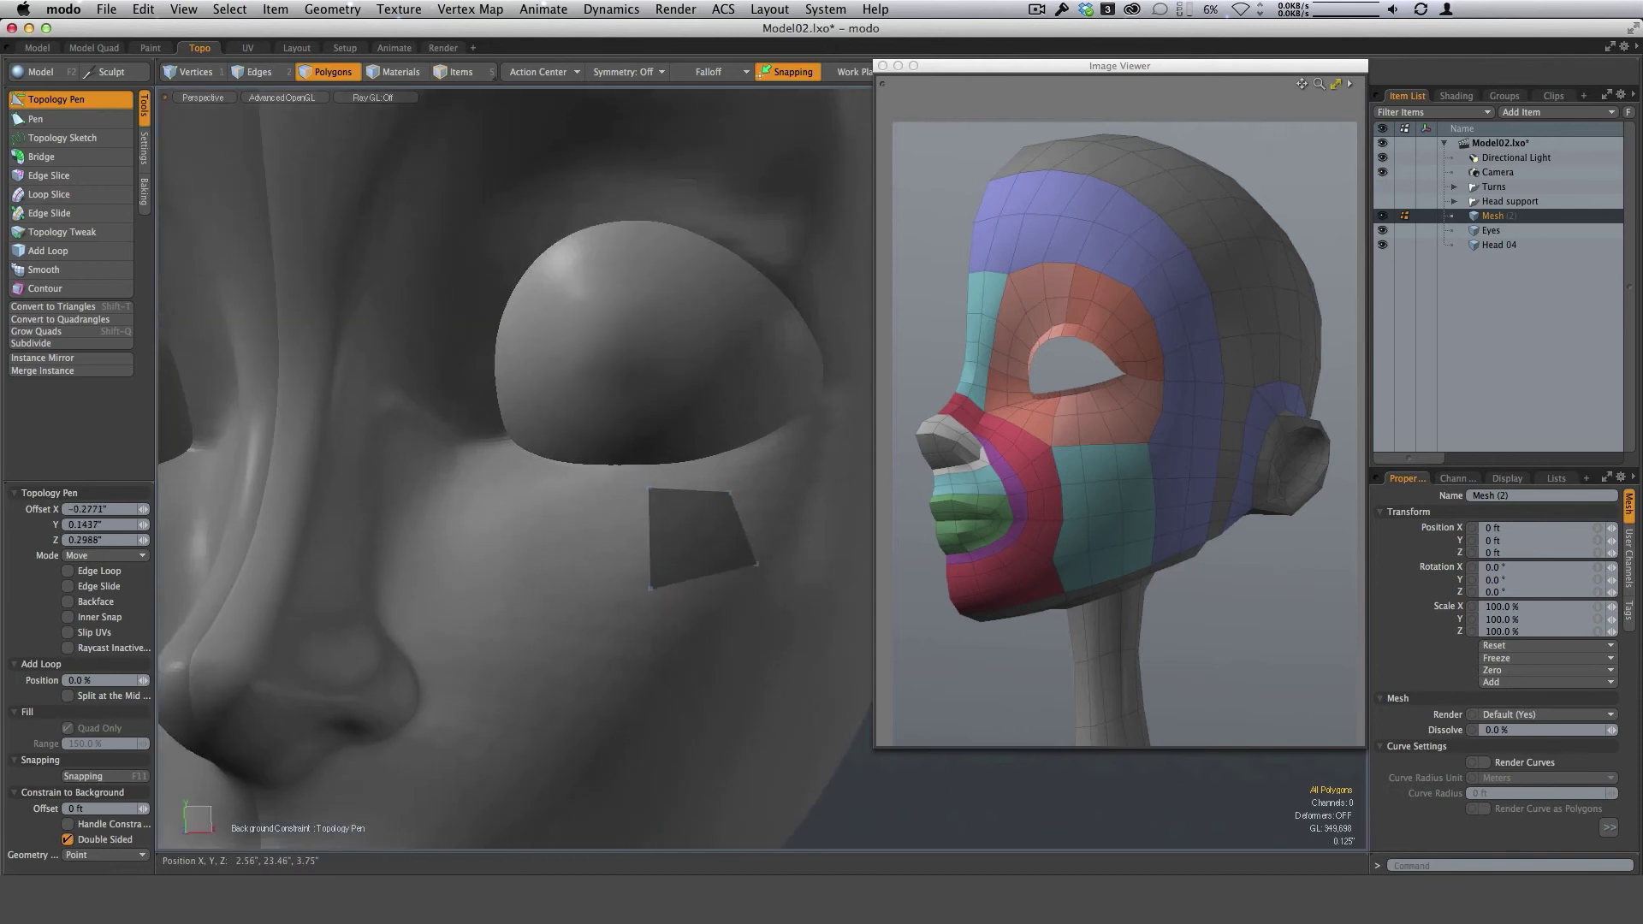
drag(691, 491, 651, 543)
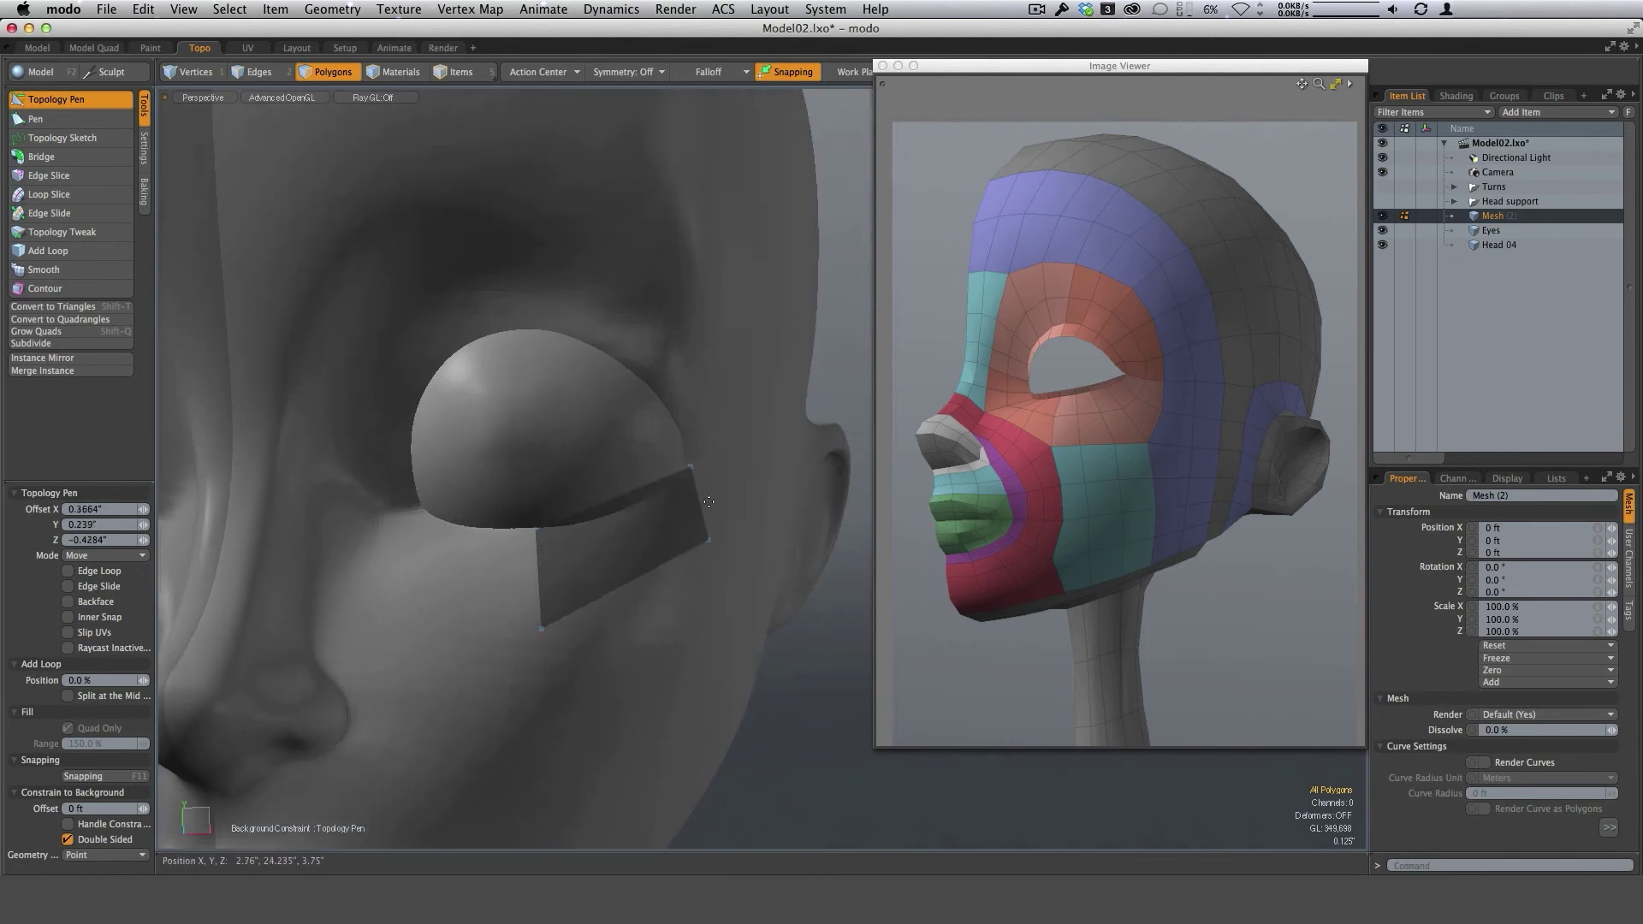
drag(715, 536, 744, 492)
Extrude the quad's edges around the eyeball into a closed ring of four quads, welding the last vertices at the outer corner.
shift+drag(542, 584, 685, 469)
drag(684, 402, 682, 408)
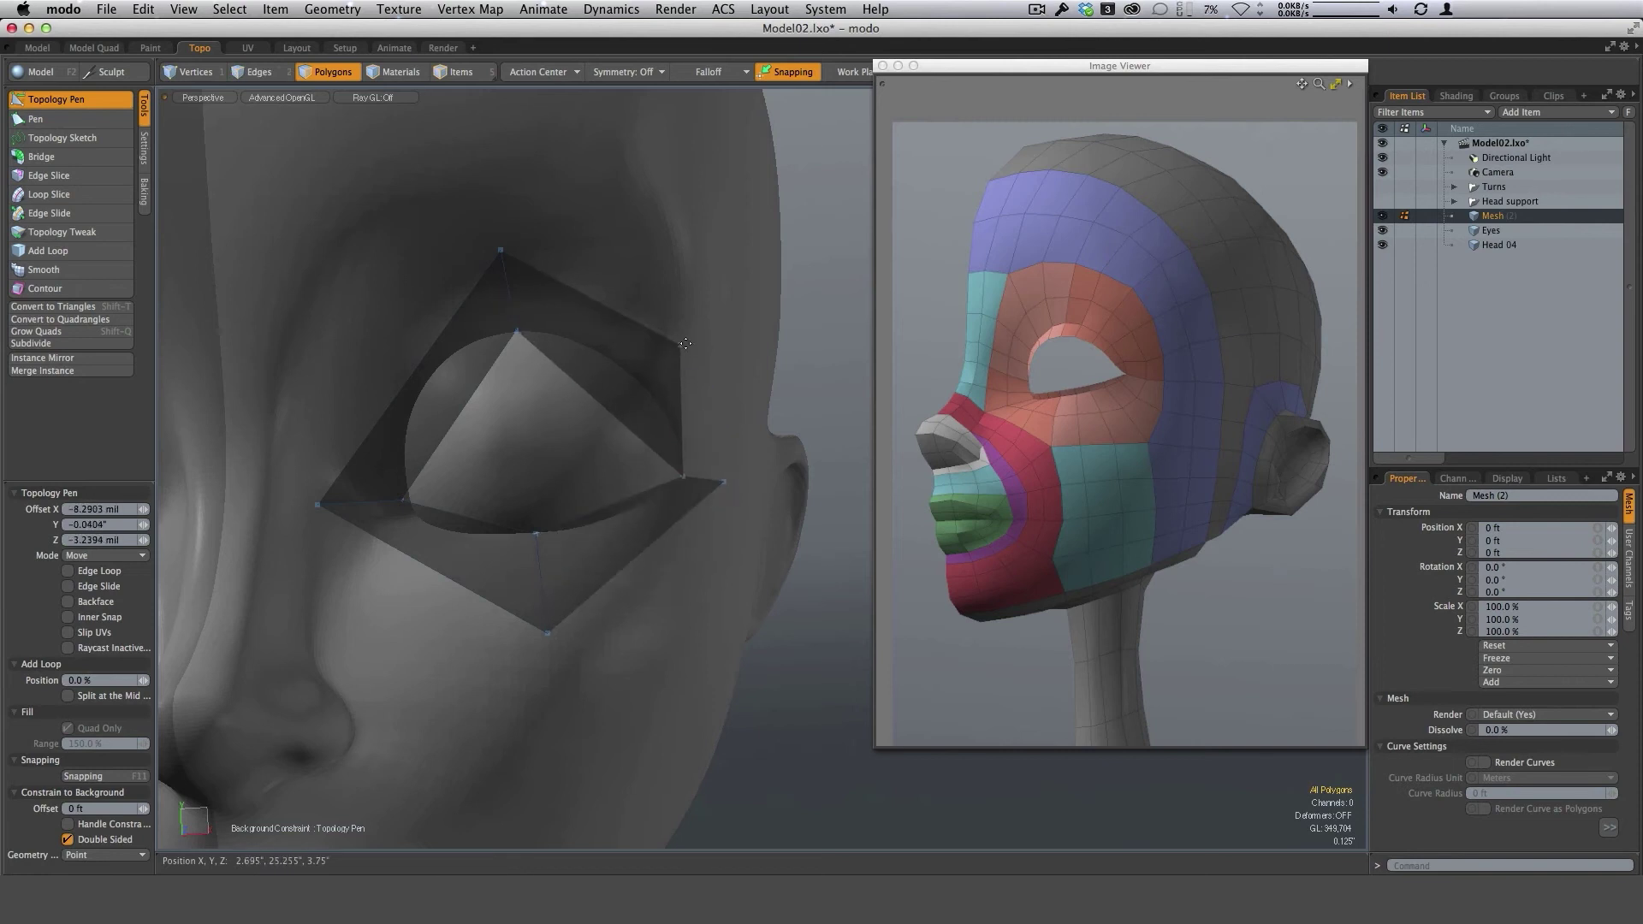
drag(686, 344, 729, 472)
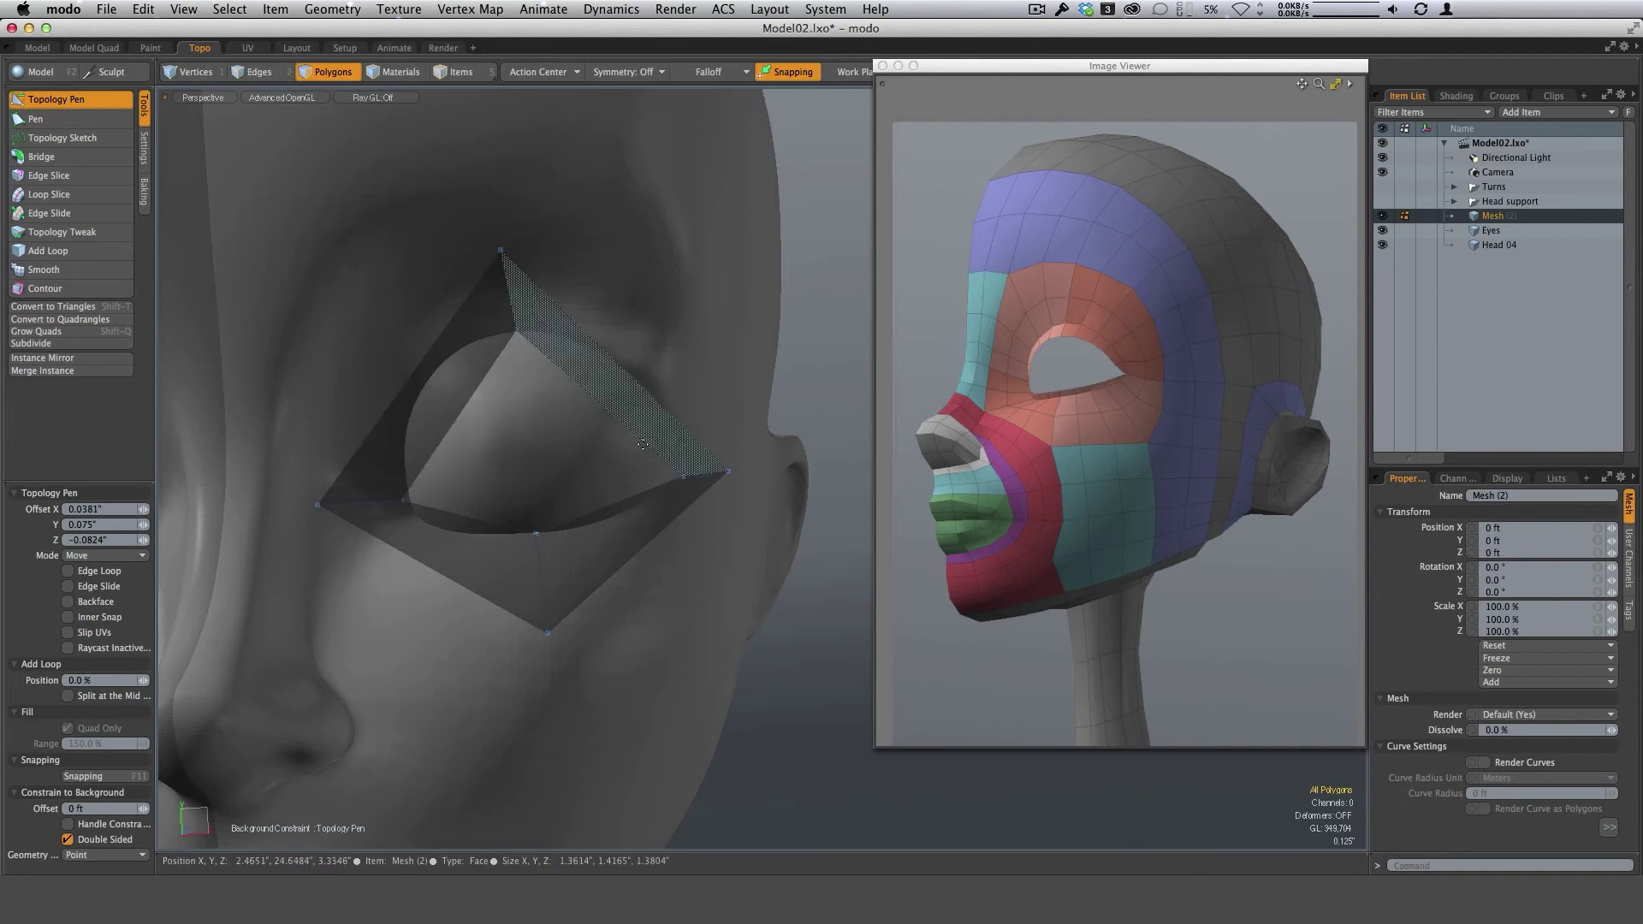
Add four edge loops across the ring's inner upper quad and move their vertices to round it around the eyeball.
middle_click(434, 449)
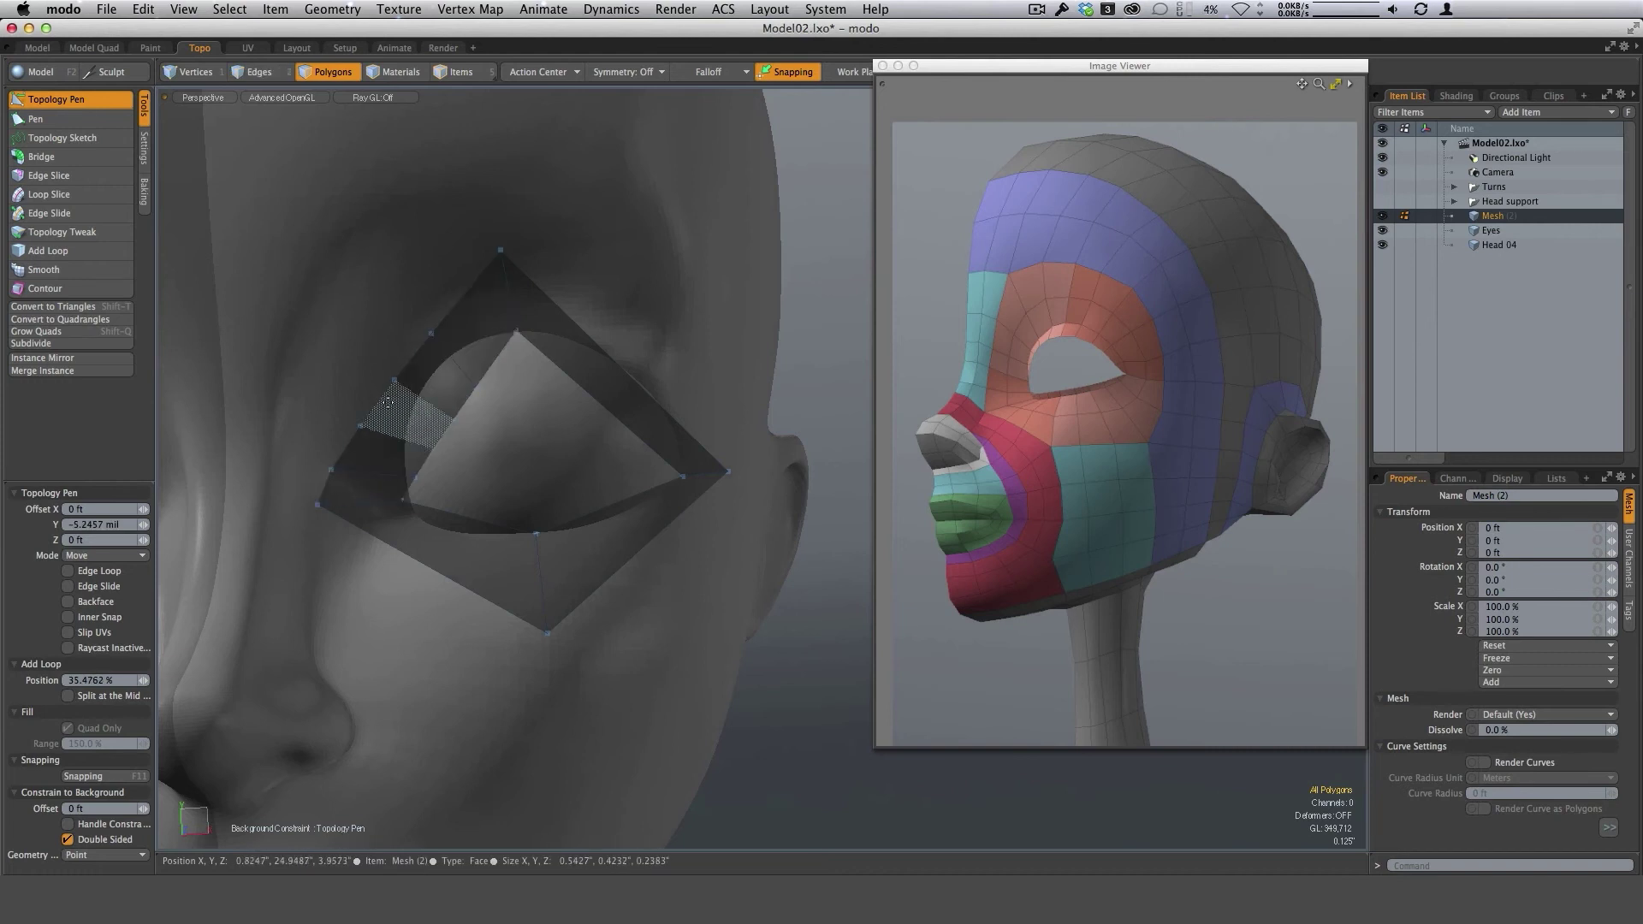
drag(409, 415, 470, 385)
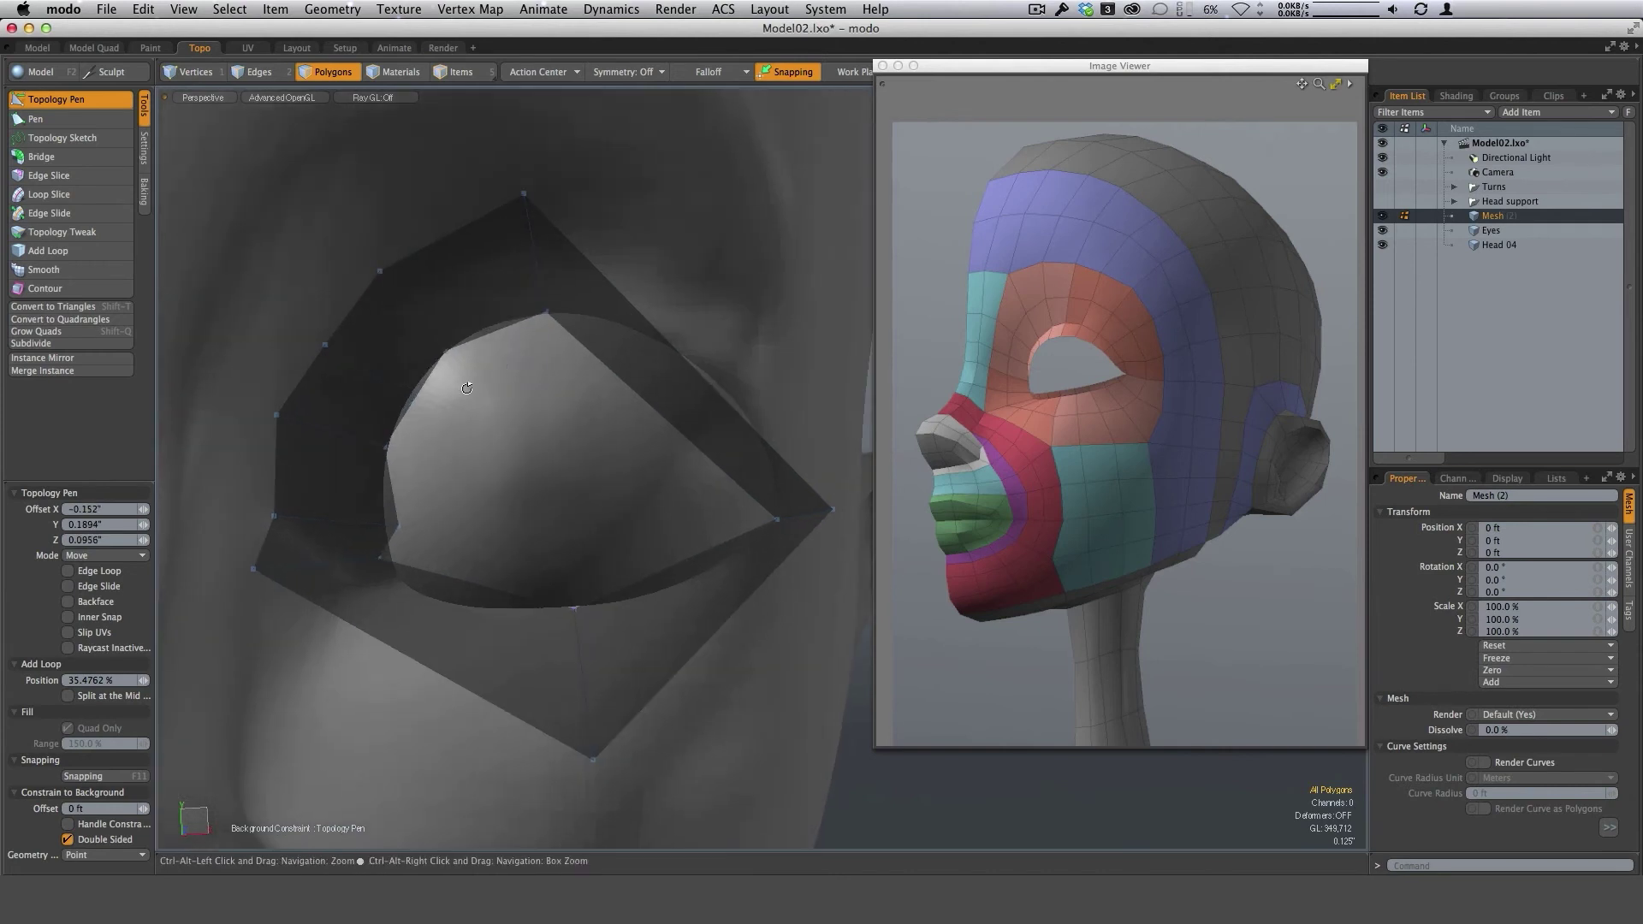
drag(400, 524, 391, 554)
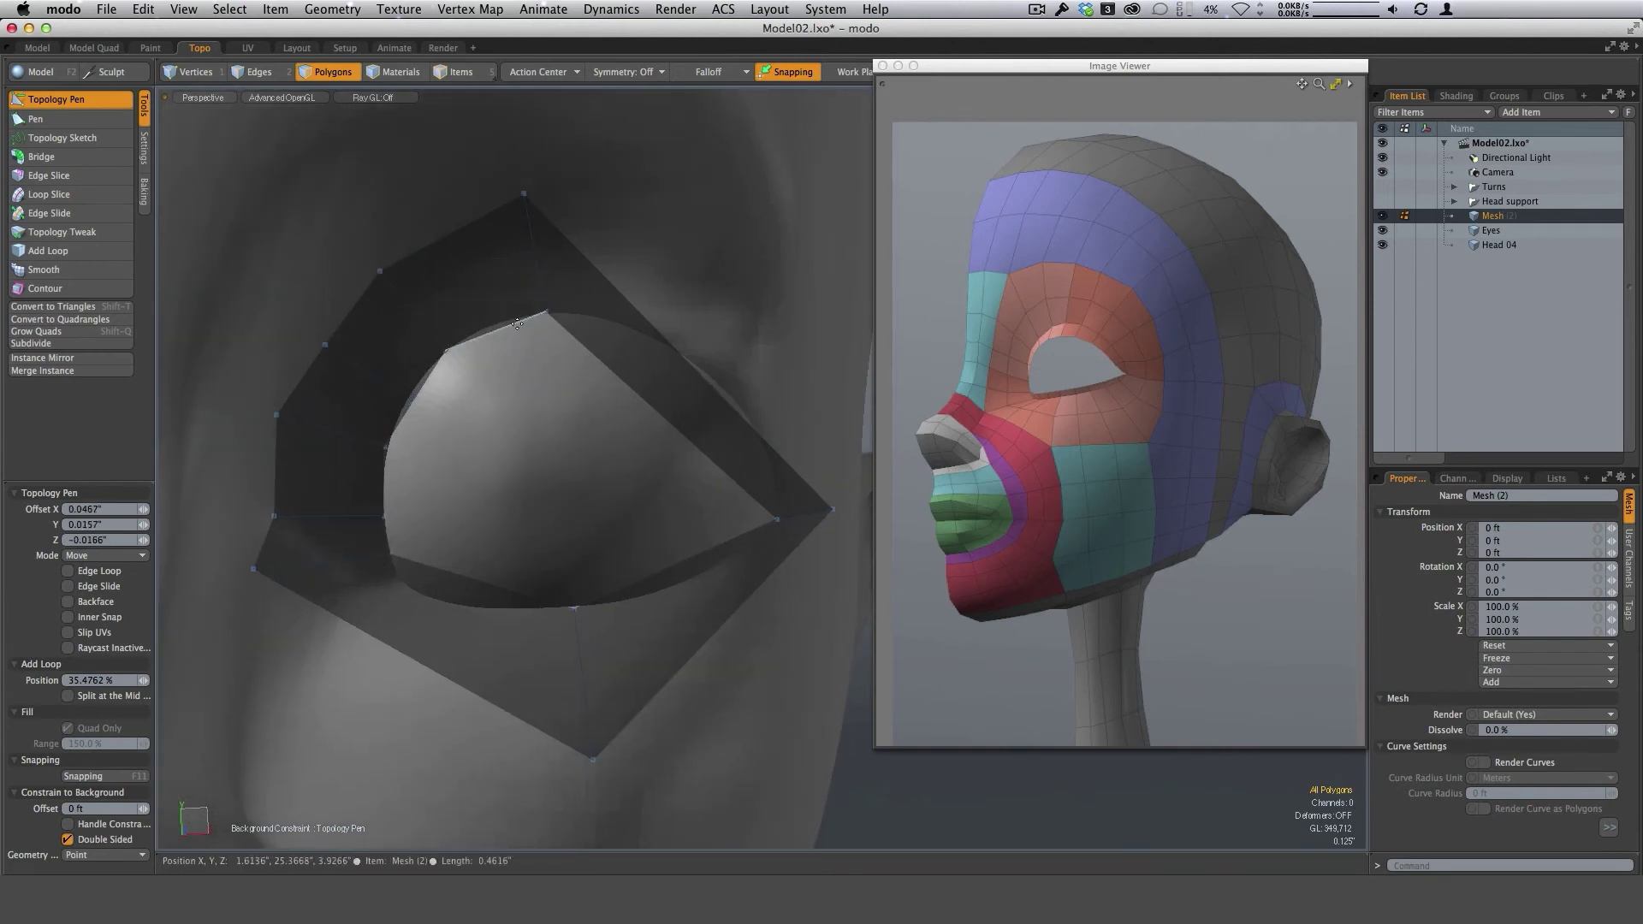
drag(412, 400, 406, 395)
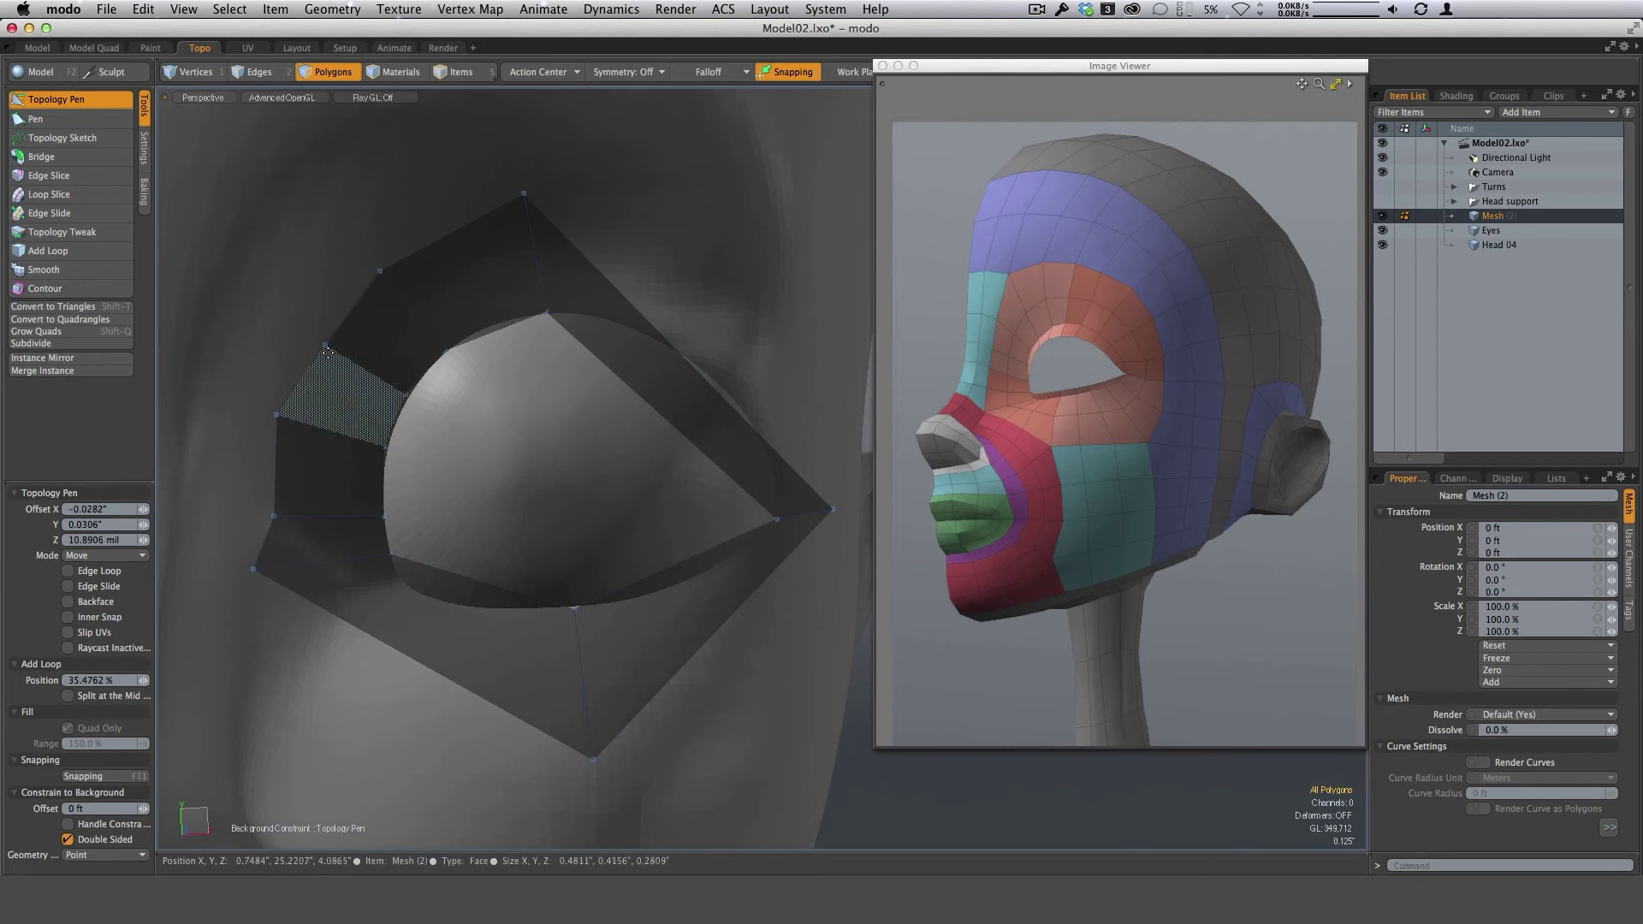
drag(325, 345, 306, 312)
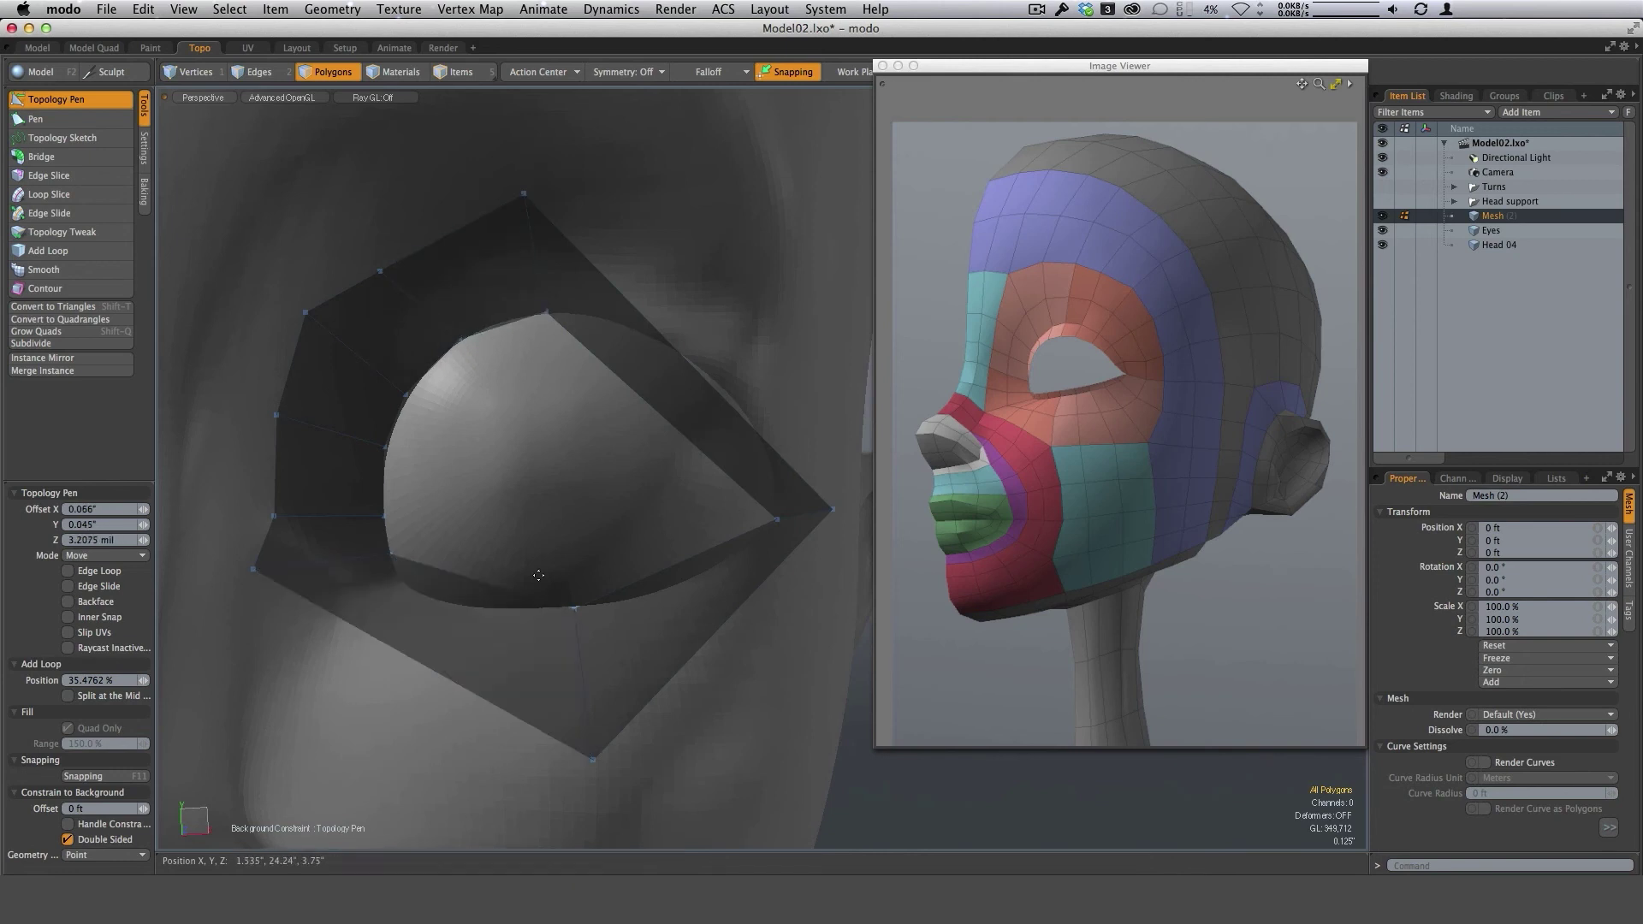
Add four edge loops across the ring's inner lower quad and fit their vertices to the lower eyelid.
shift+middle_click(418, 566)
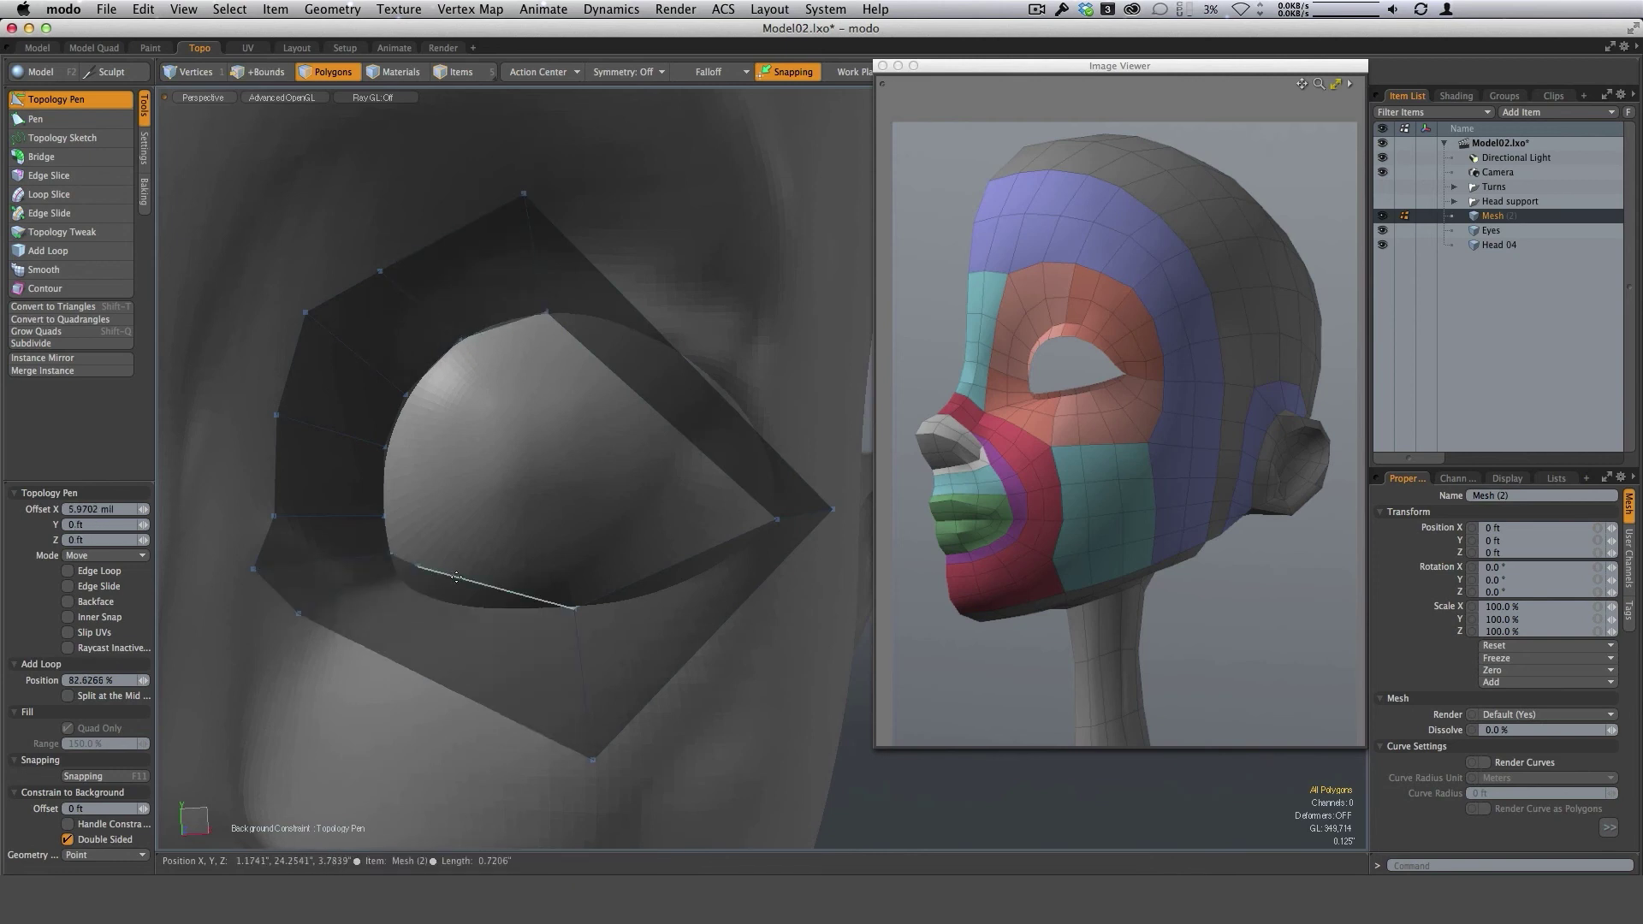
shift+middle_click(532, 598)
shift+click(465, 582)
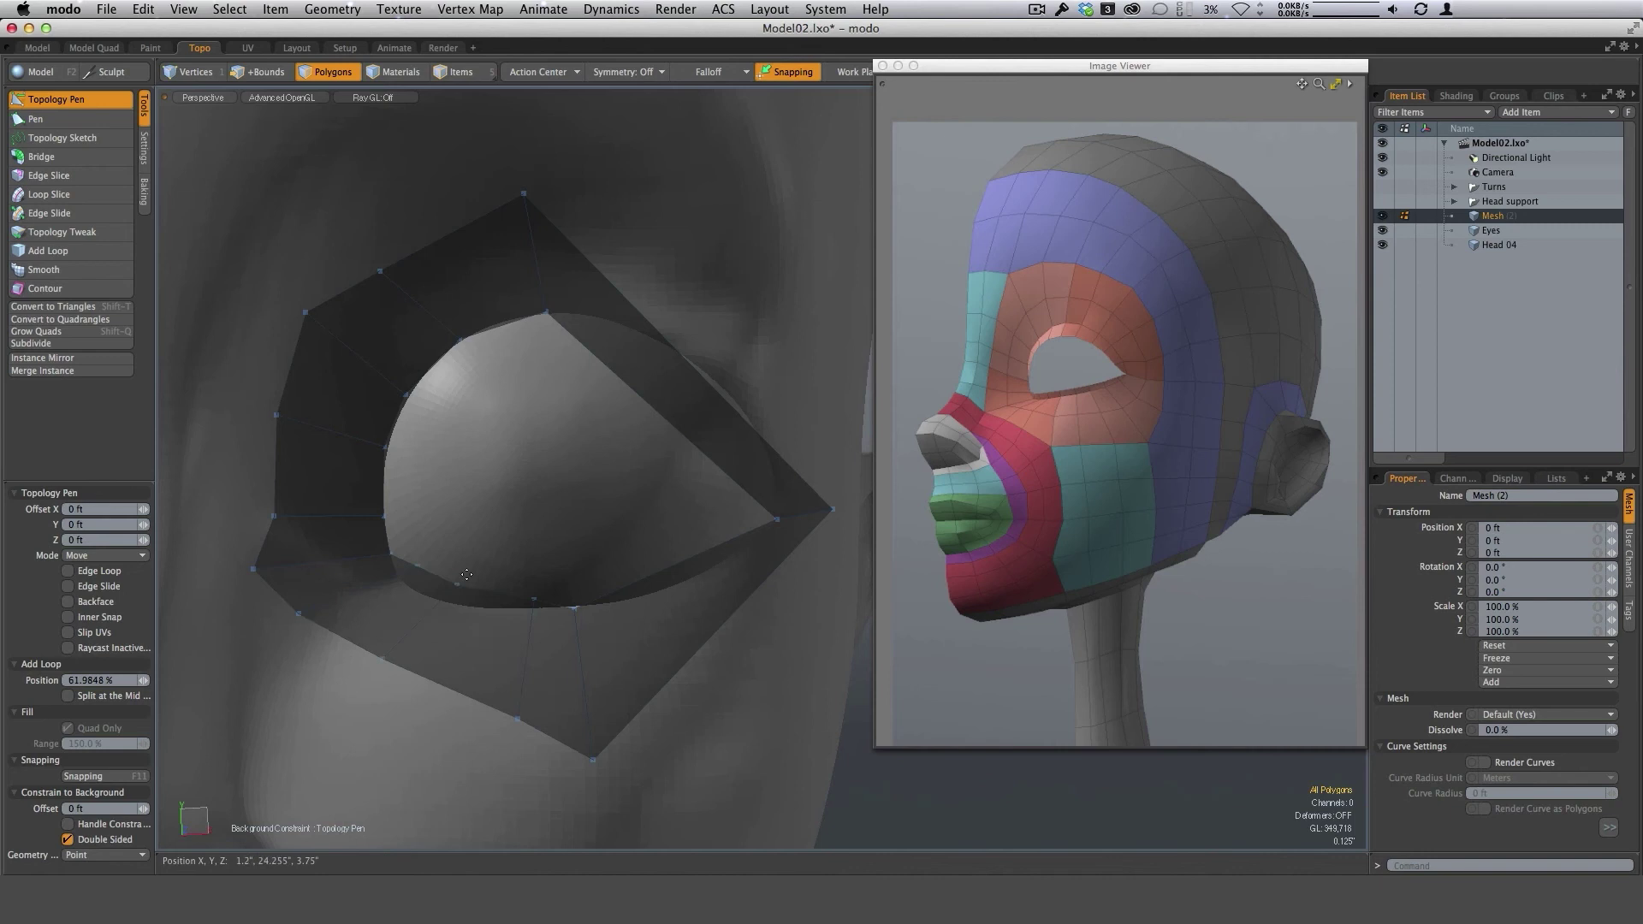
drag(533, 599, 490, 609)
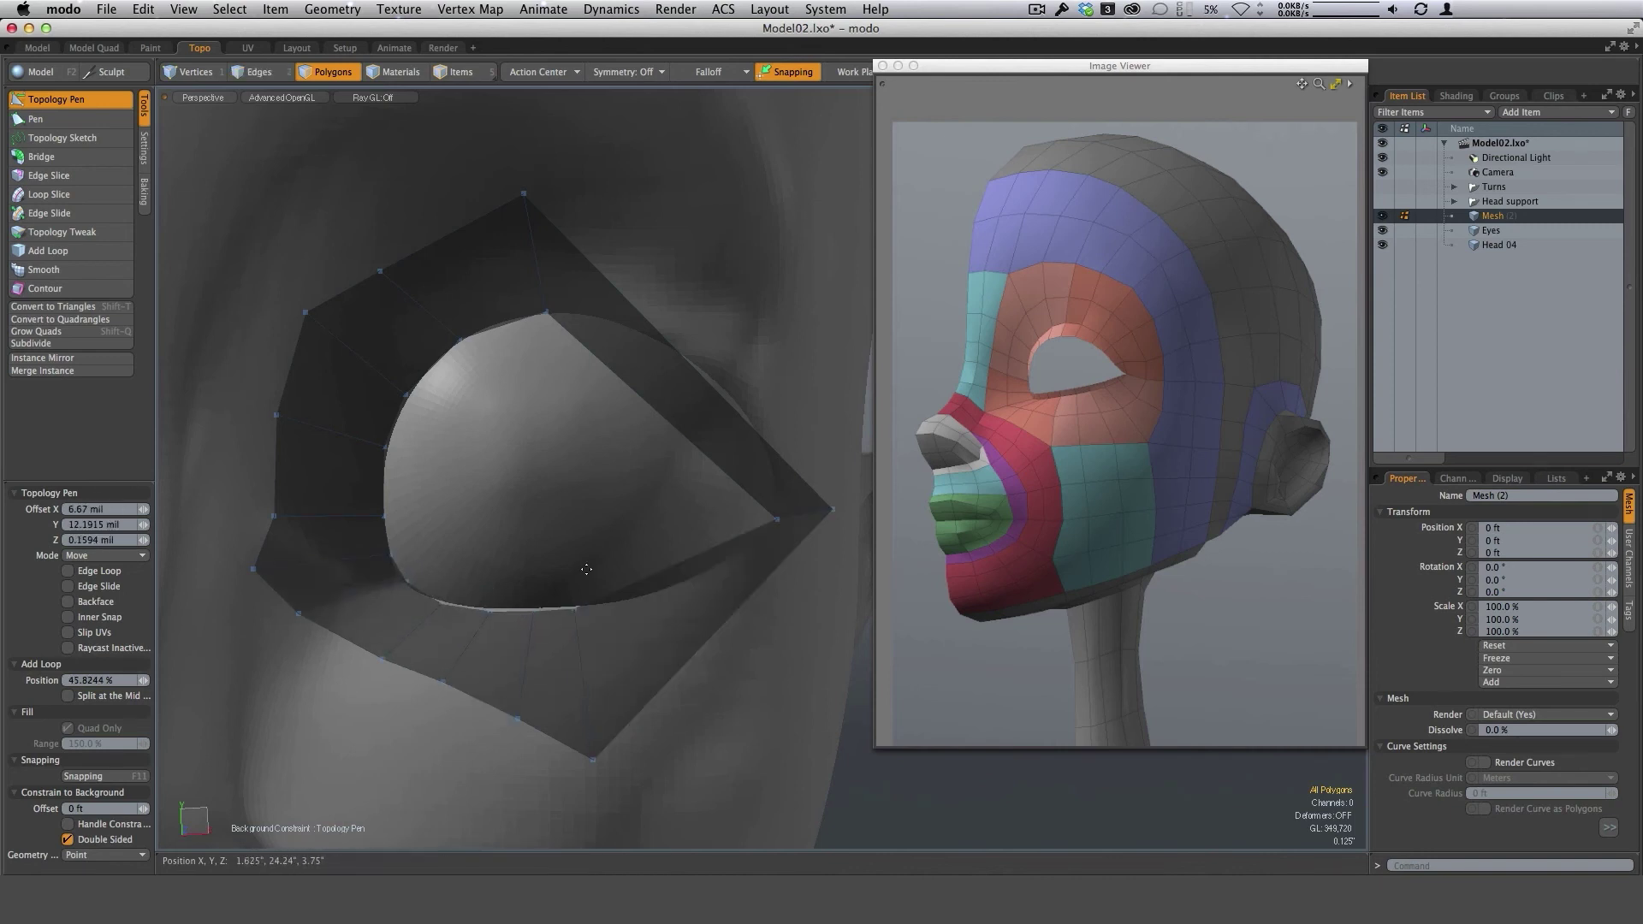
Add four edge loops across the ring's outer lower quad, between the lower eyelid's middle and the outer eye corner.
shift+middle_drag(627, 588, 752, 543)
shift+click(647, 583)
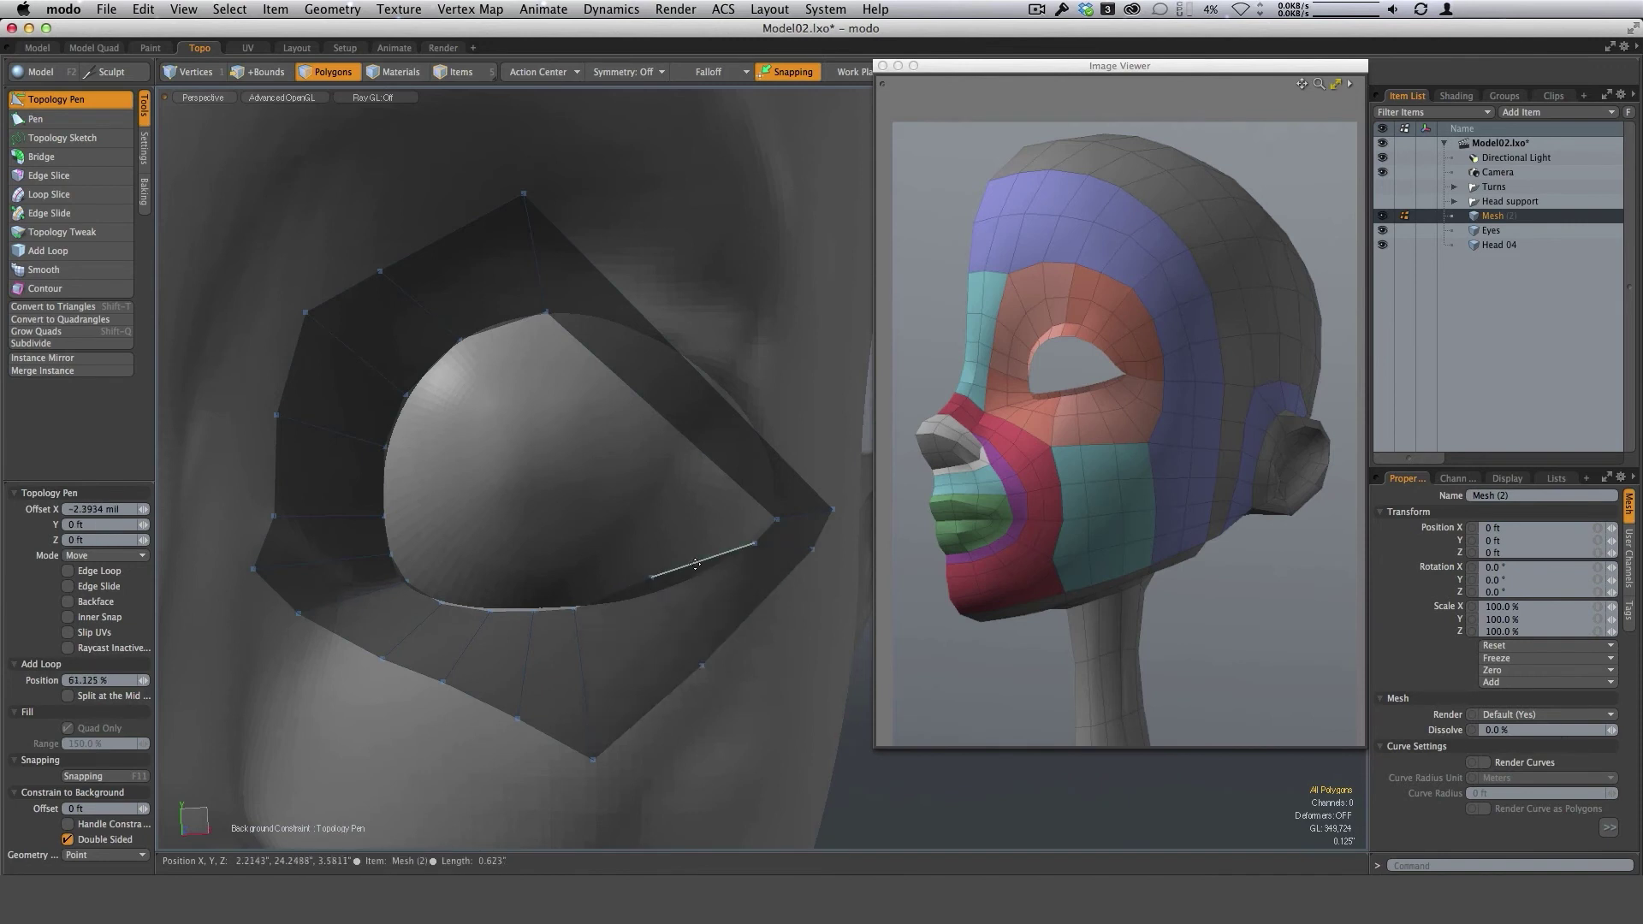
shift+click(695, 563)
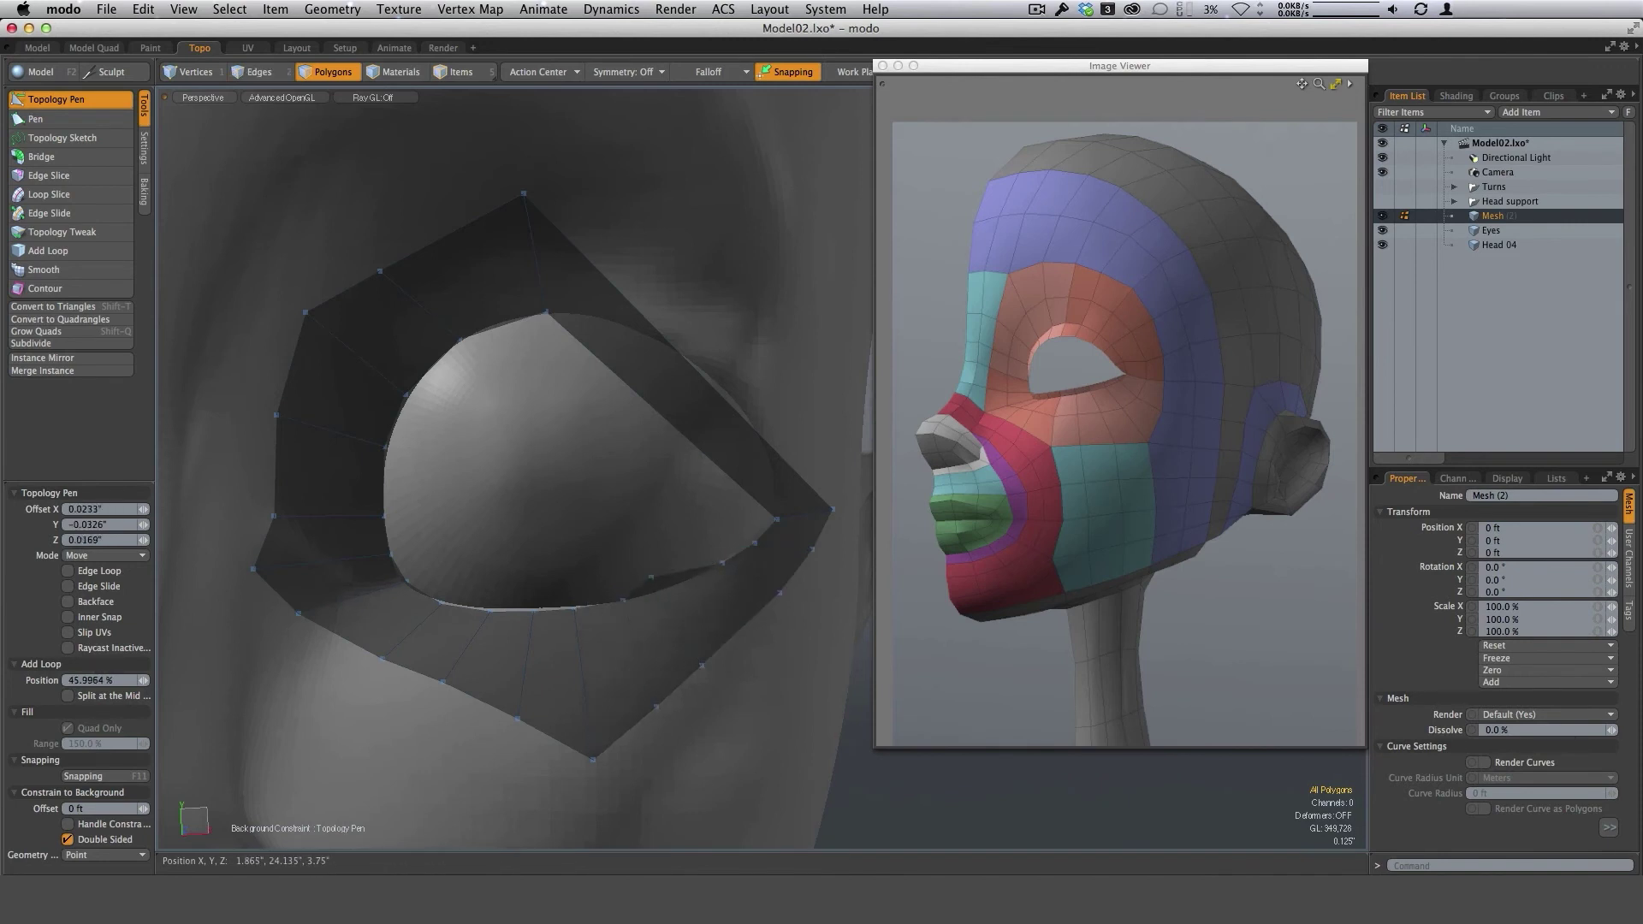
Move the outer lower section's vertices to follow the lower eyelid and round the ring's outer border on the cheek.
drag(648, 580, 668, 587)
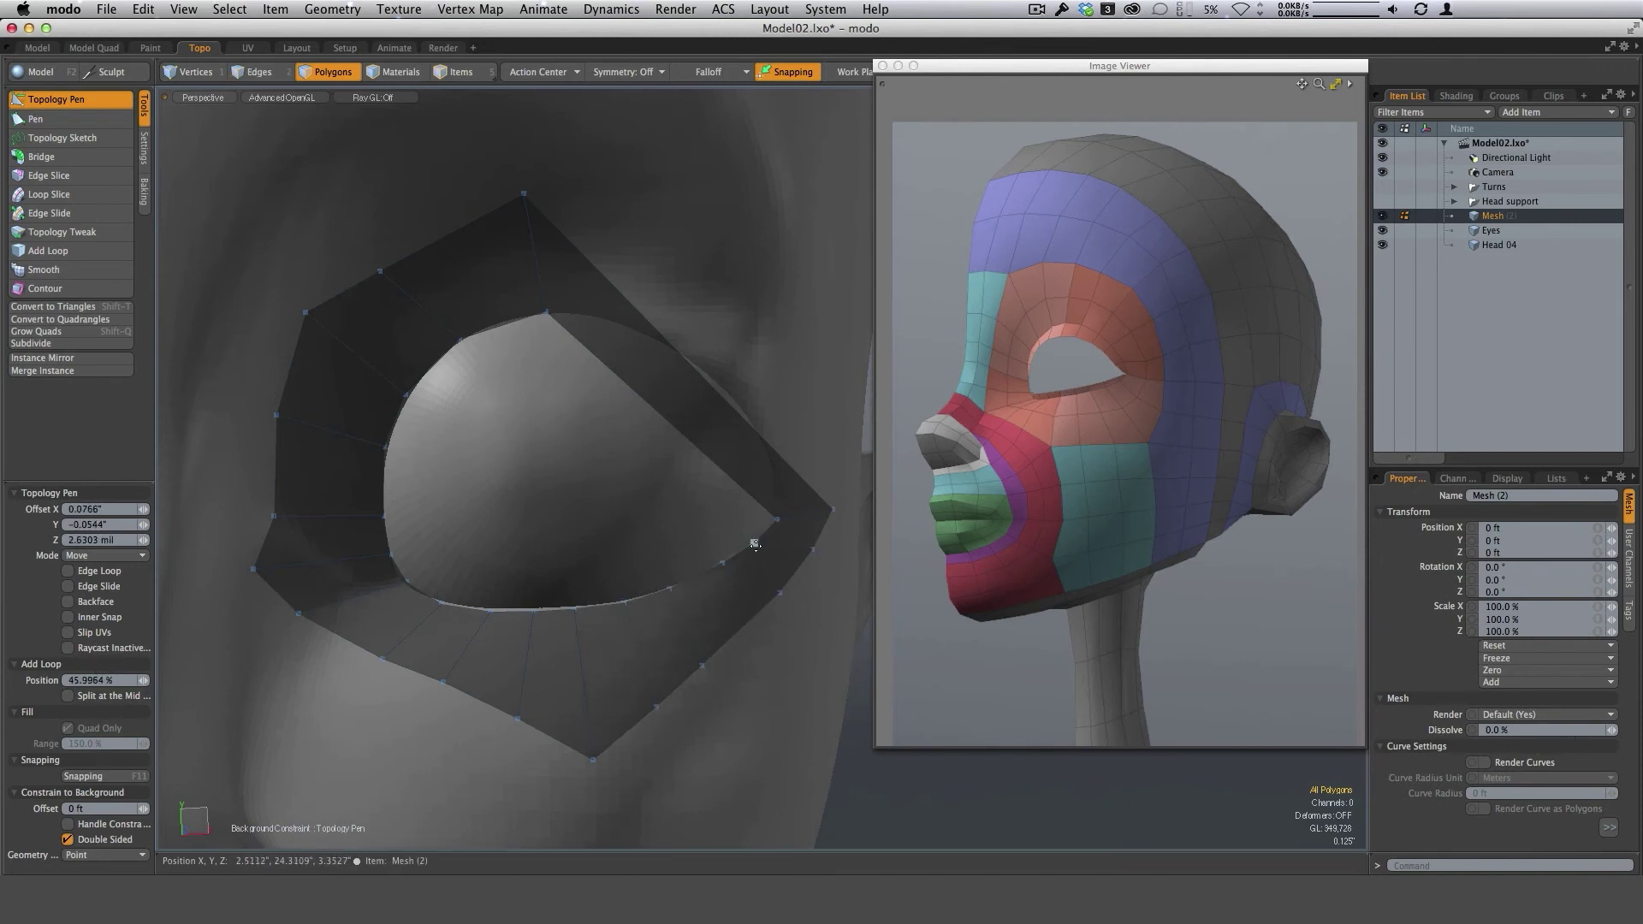
drag(780, 592, 794, 629)
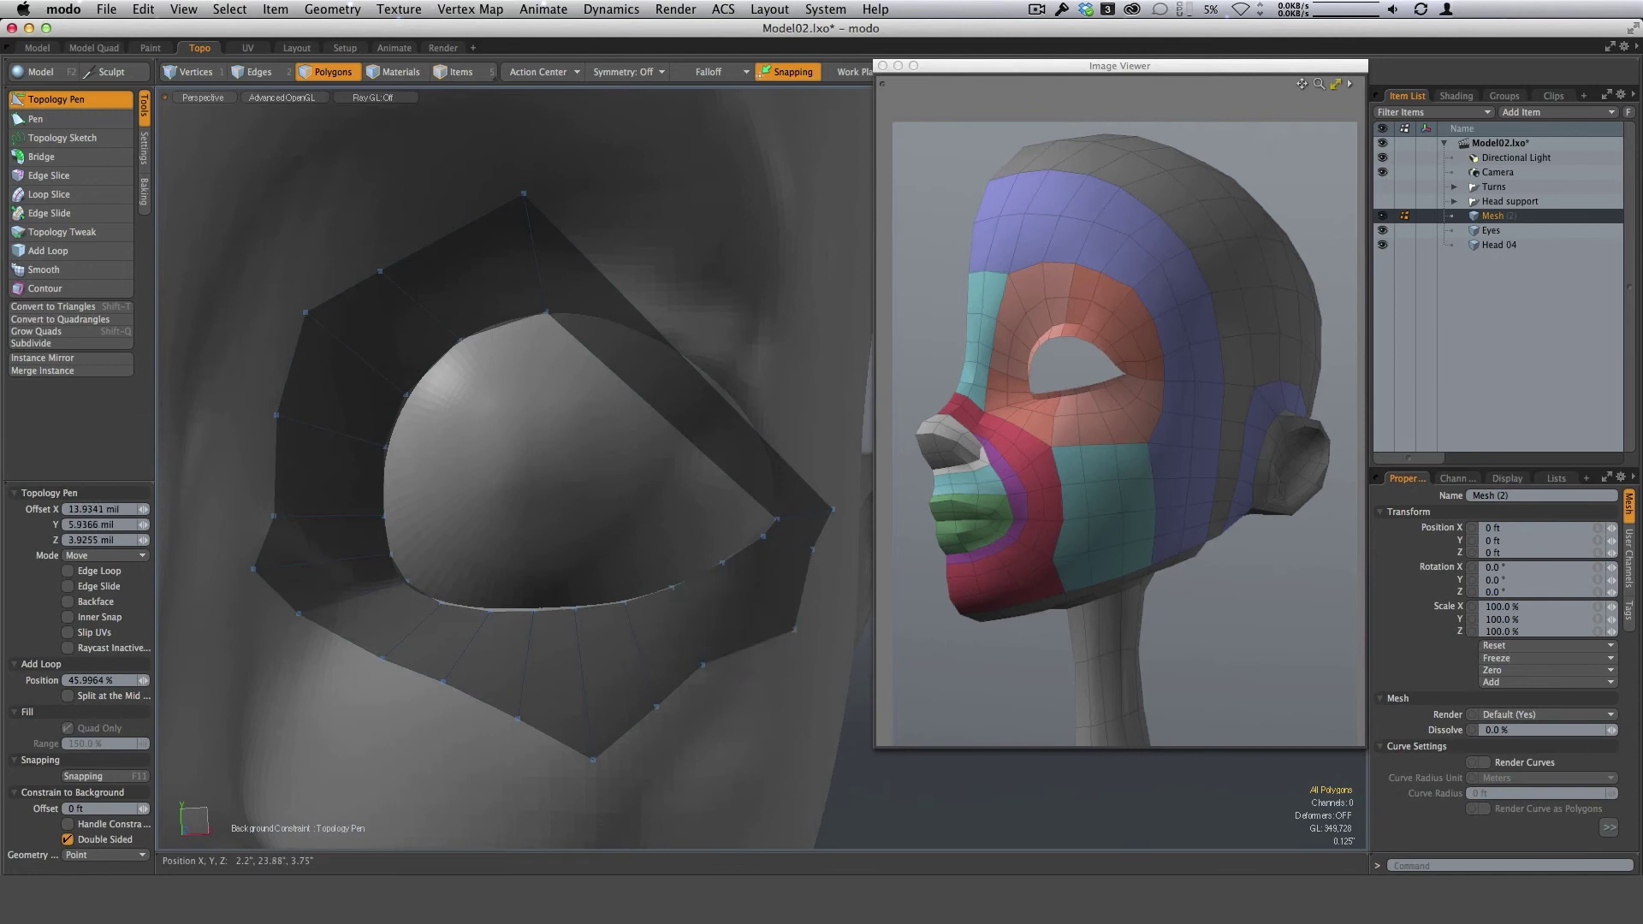
drag(711, 664, 683, 726)
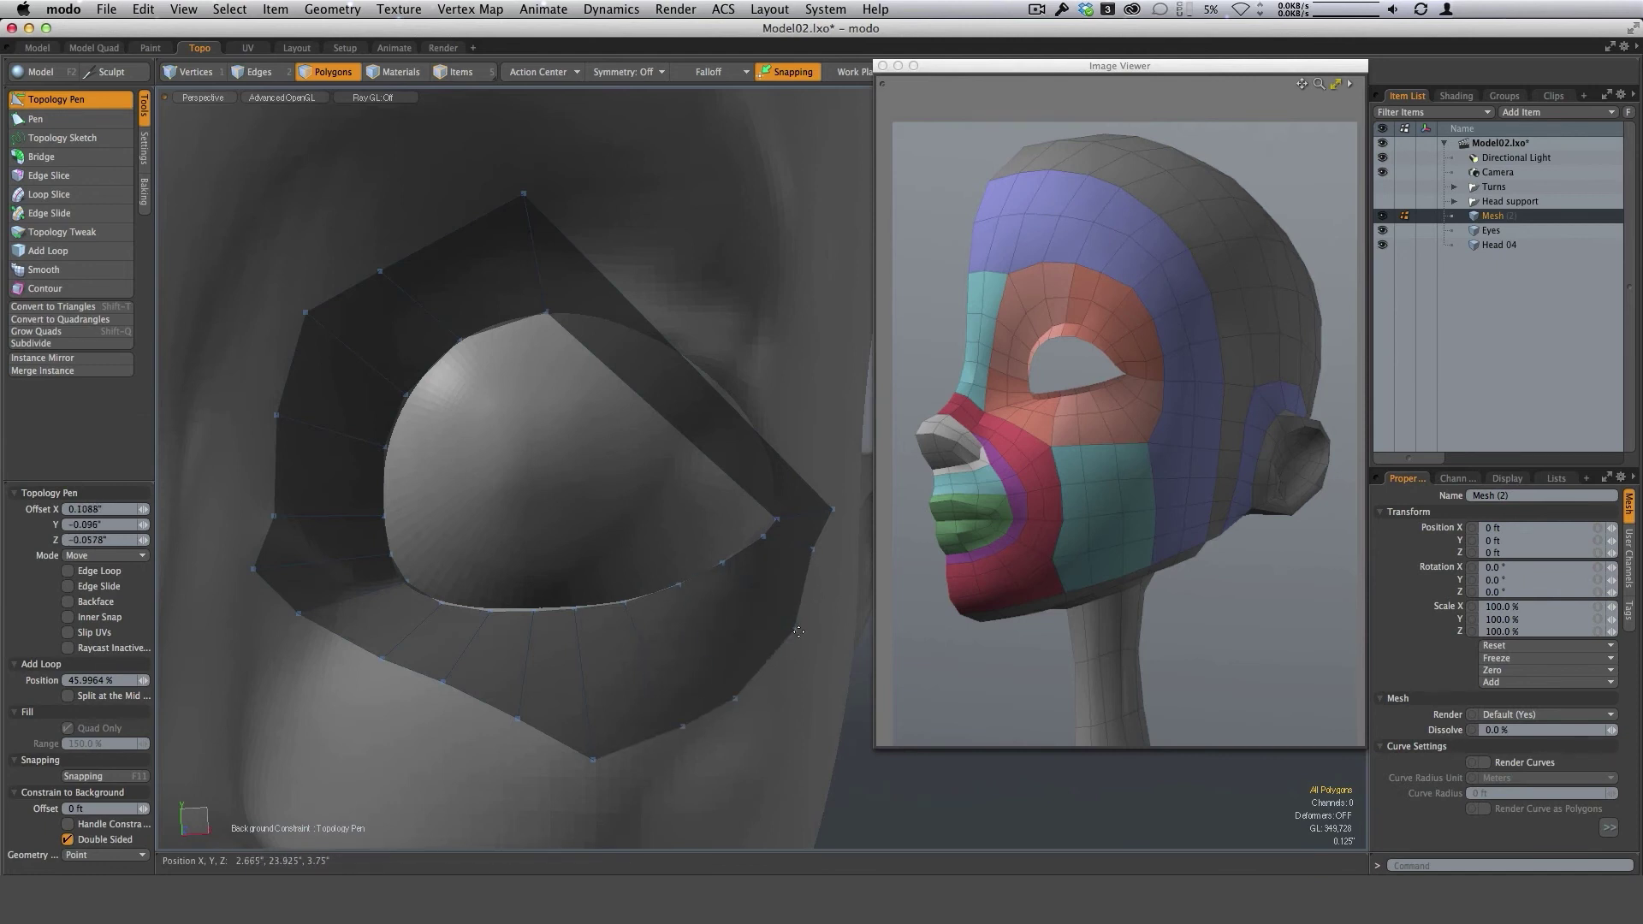
drag(794, 629, 818, 633)
drag(813, 549, 826, 567)
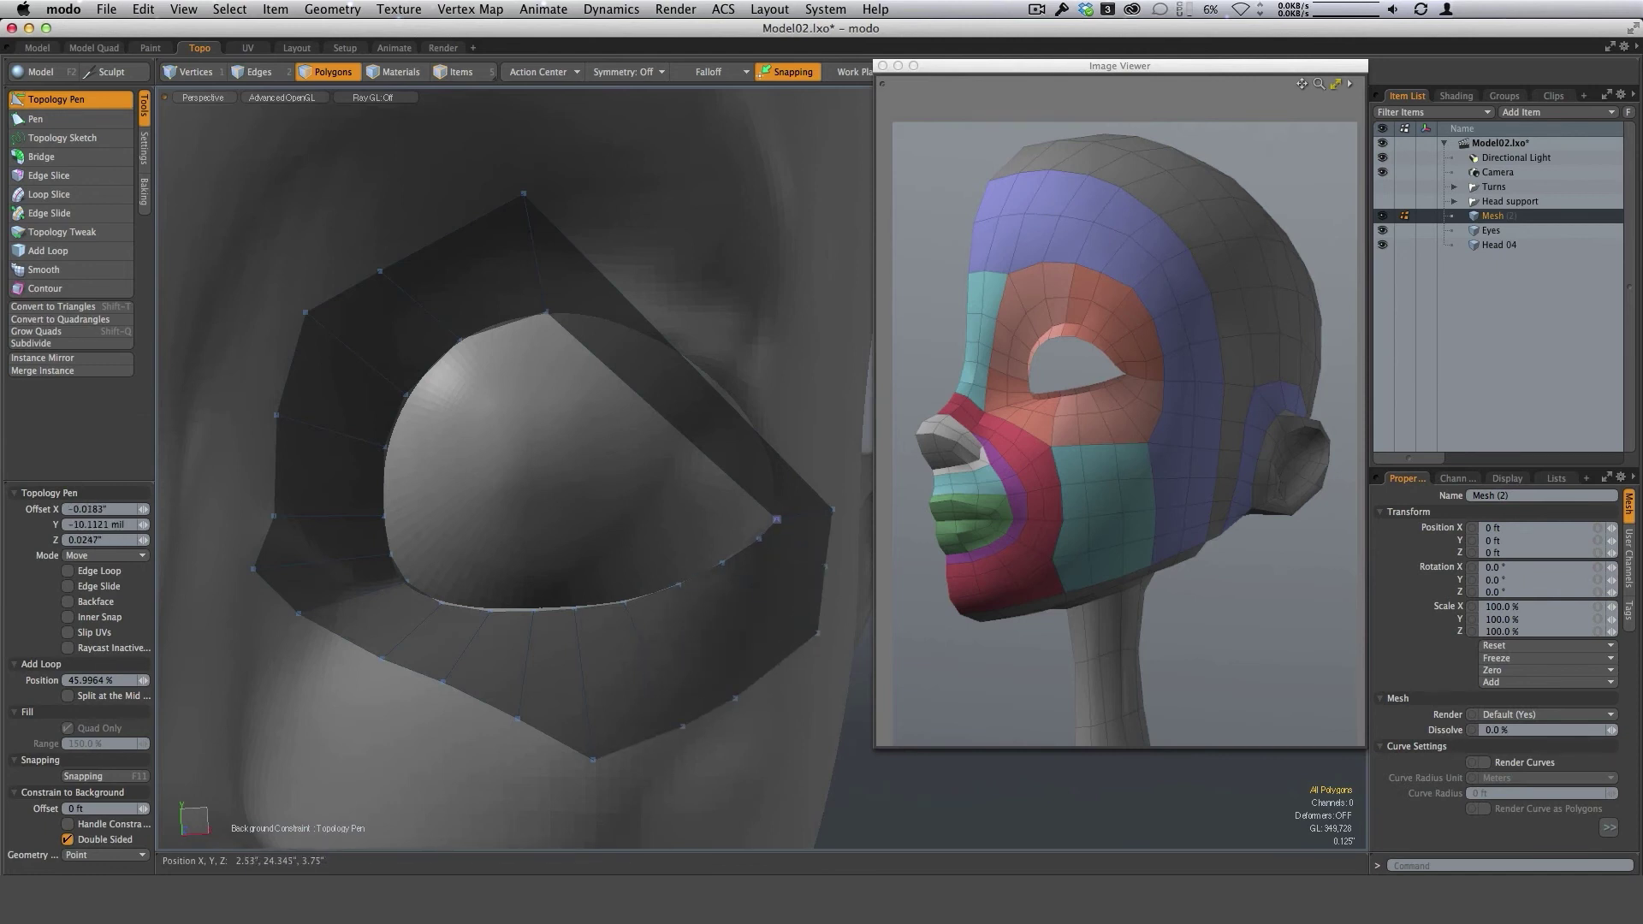
drag(534, 611, 534, 607)
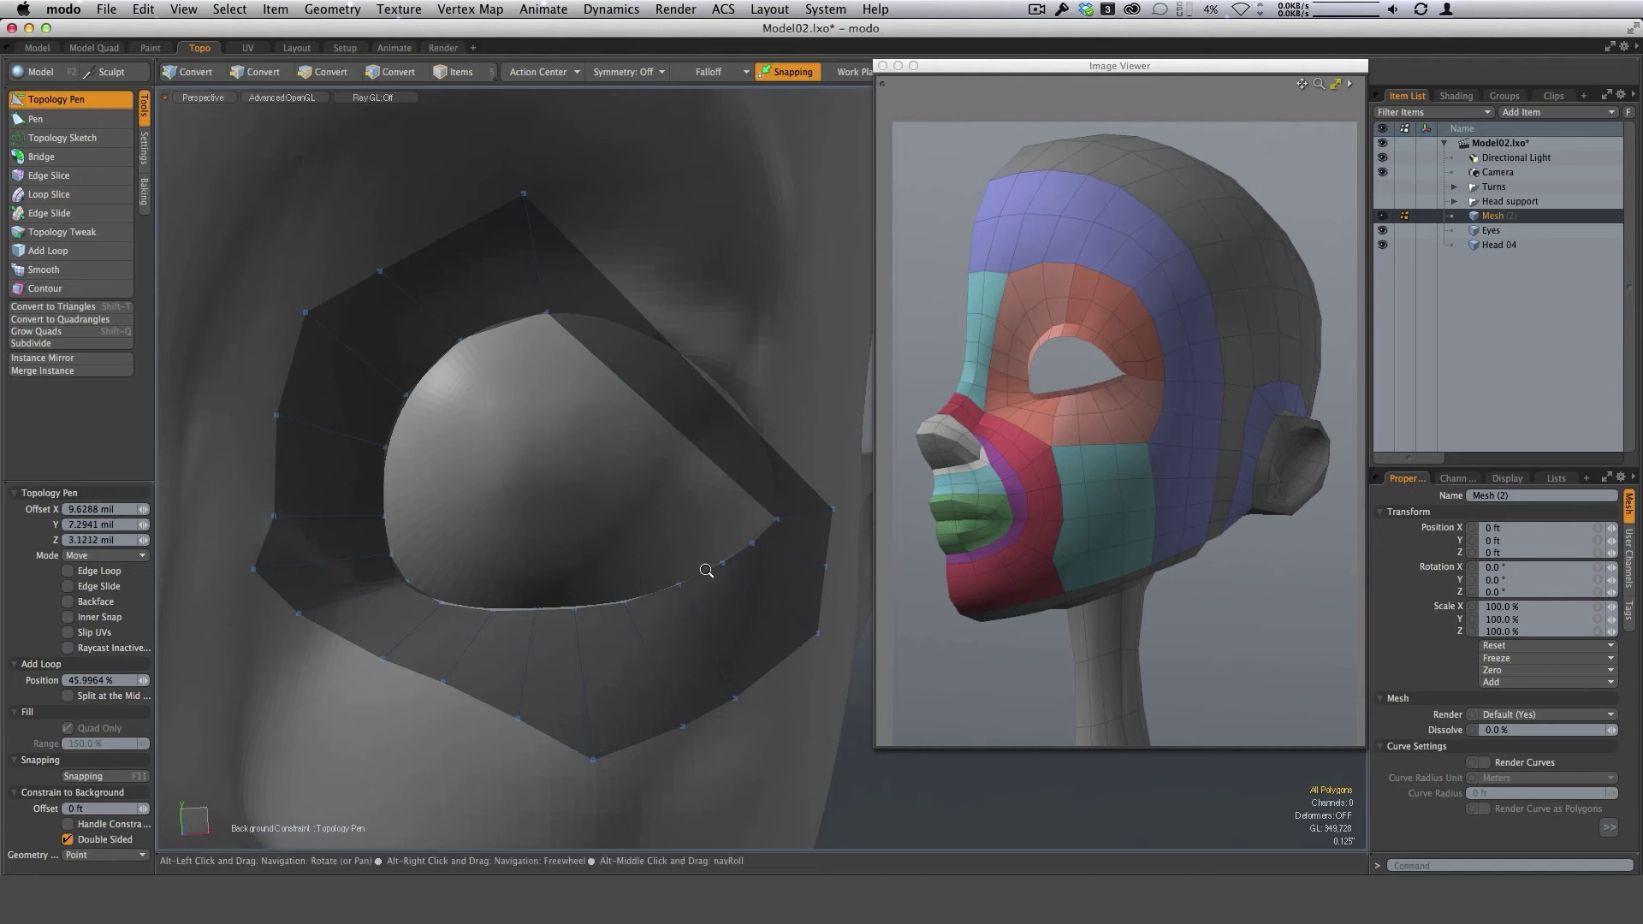
Add four edge loops across the ring's outer upper quad, between the outer eye corner and the brow.
ctrl+alt+drag(709, 569, 672, 566)
shift+middle_click(750, 450)
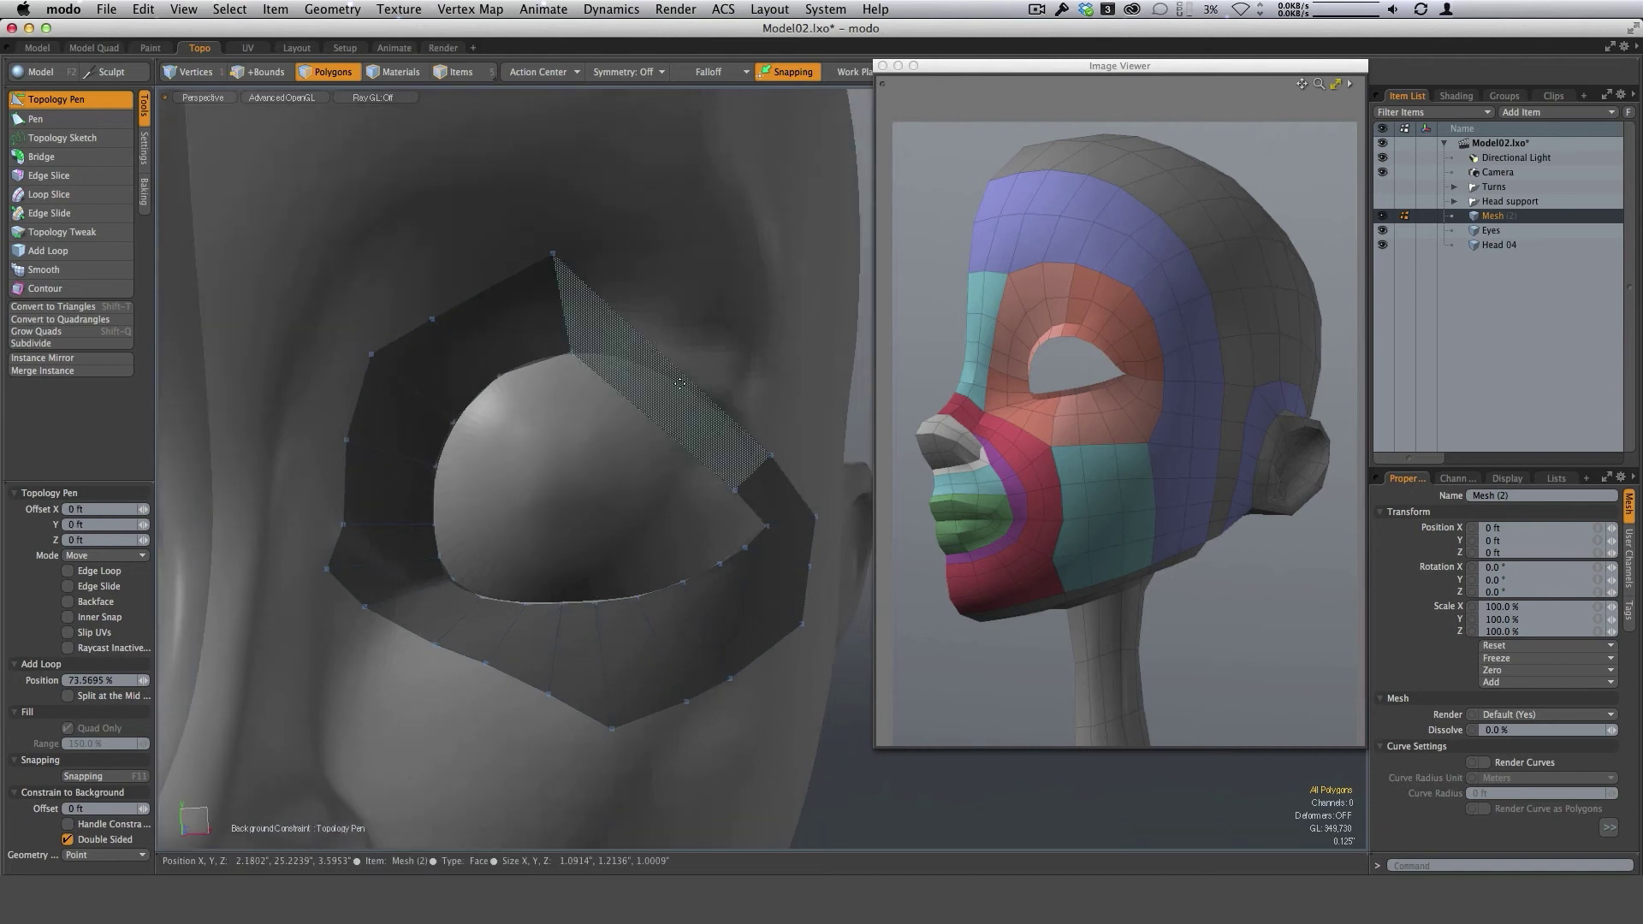
ctrl+click(696, 385)
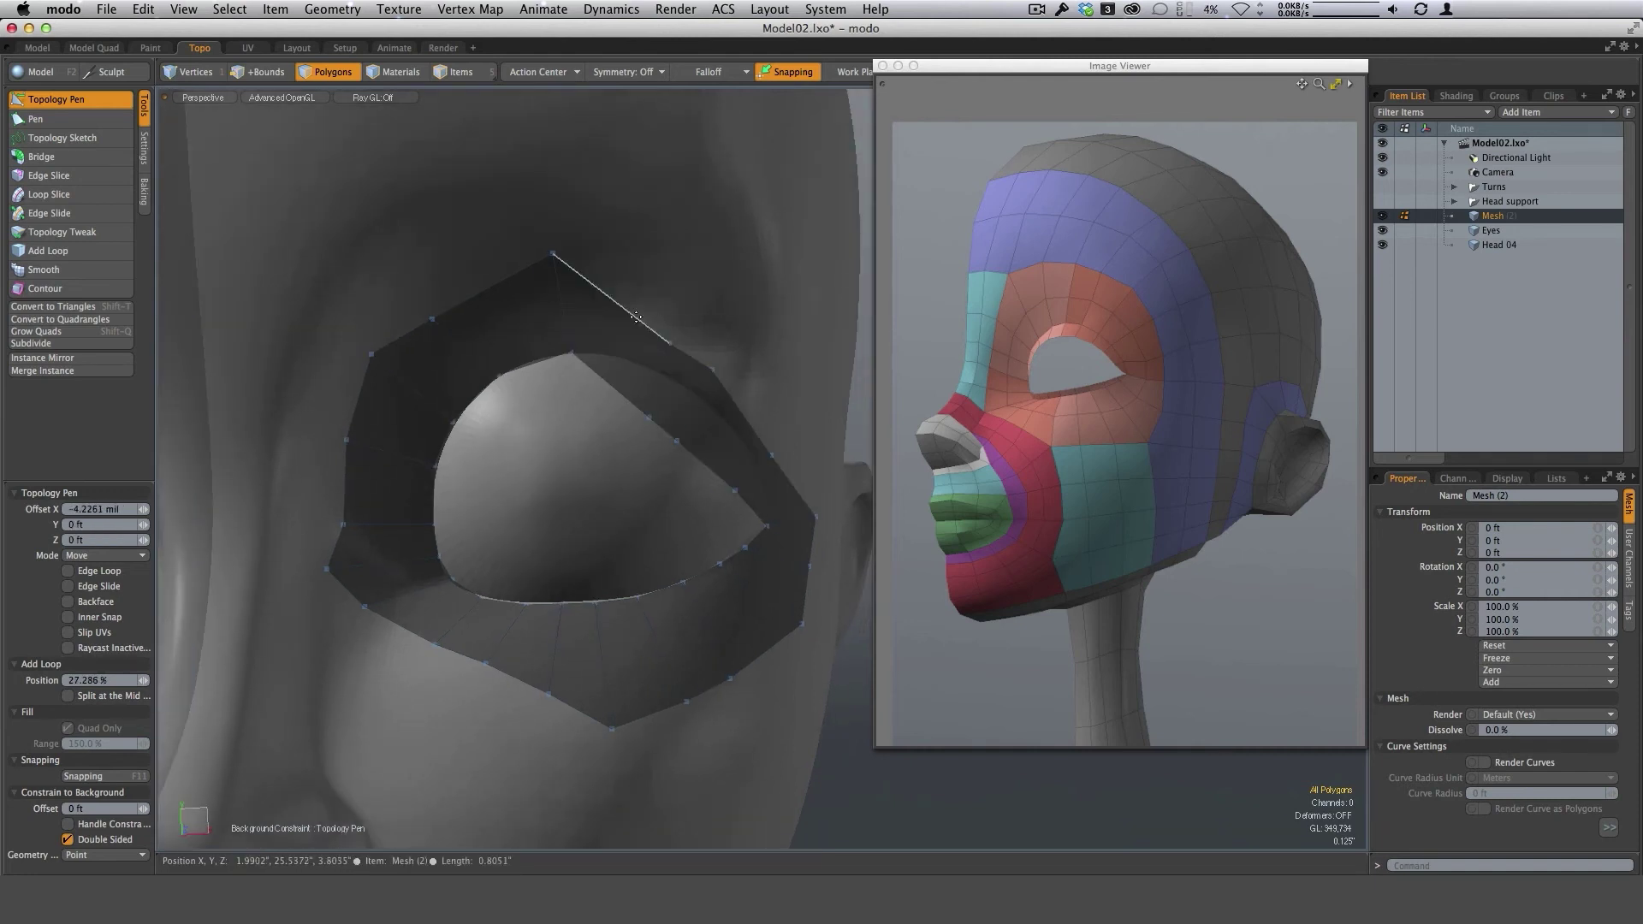
Move the outer upper section's vertices to follow the upper eyelid and round the ring's border beneath the brow.
drag(637, 406, 644, 370)
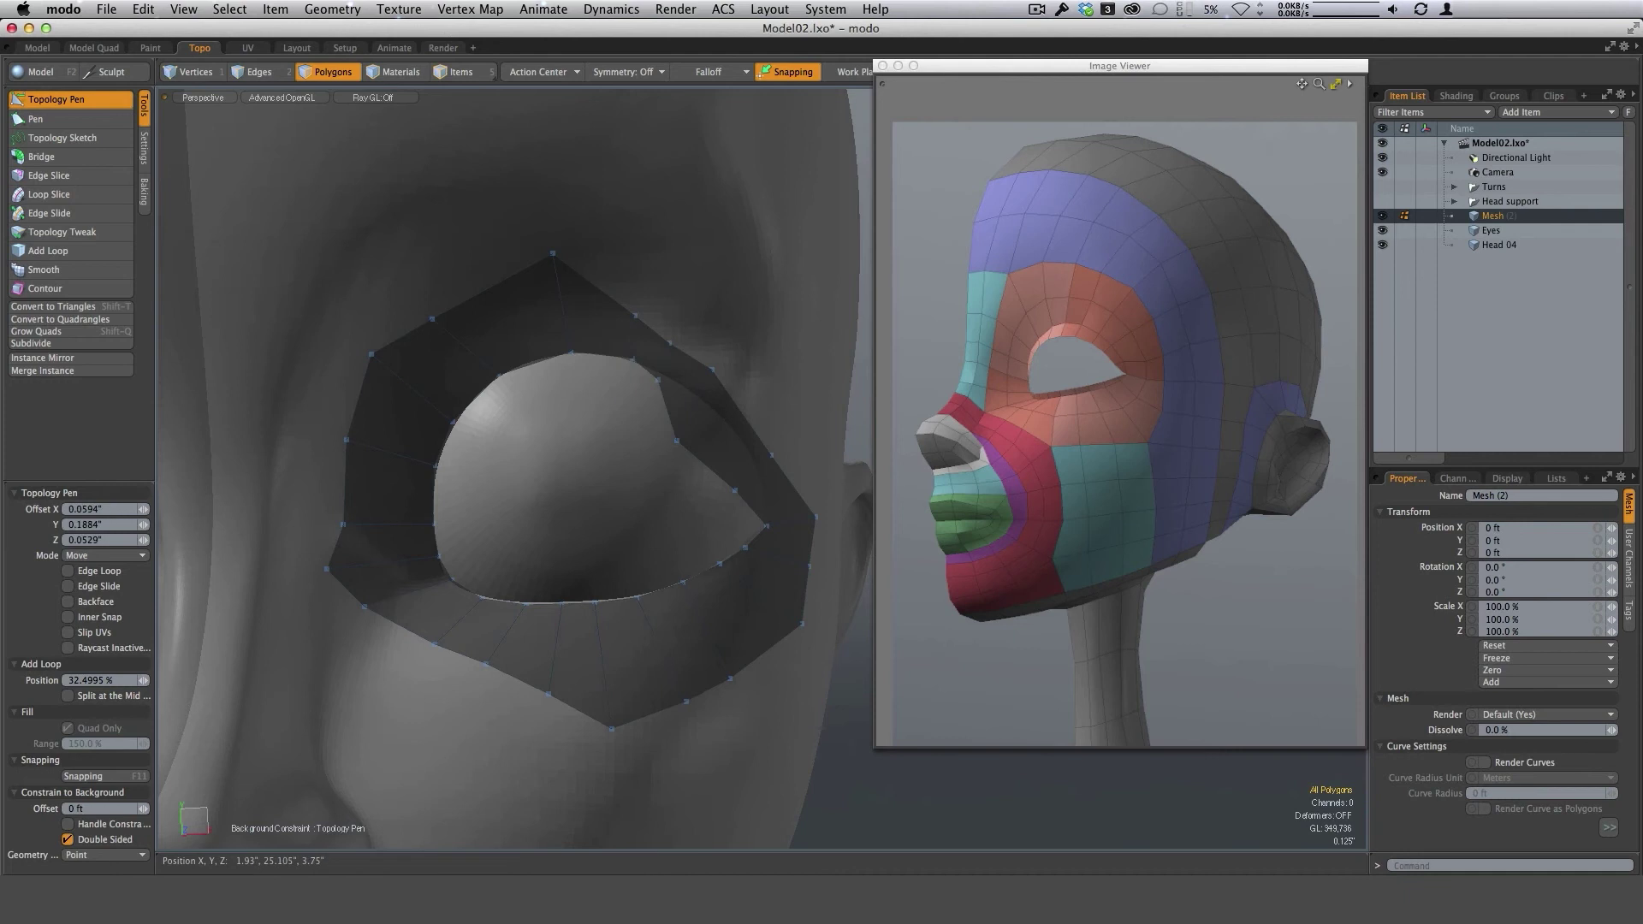
drag(699, 458, 674, 281)
mouse_move(733, 410)
mouse_down()
mouse_move(747, 396)
mouse_move(709, 404)
mouse_move(729, 428)
mouse_up()
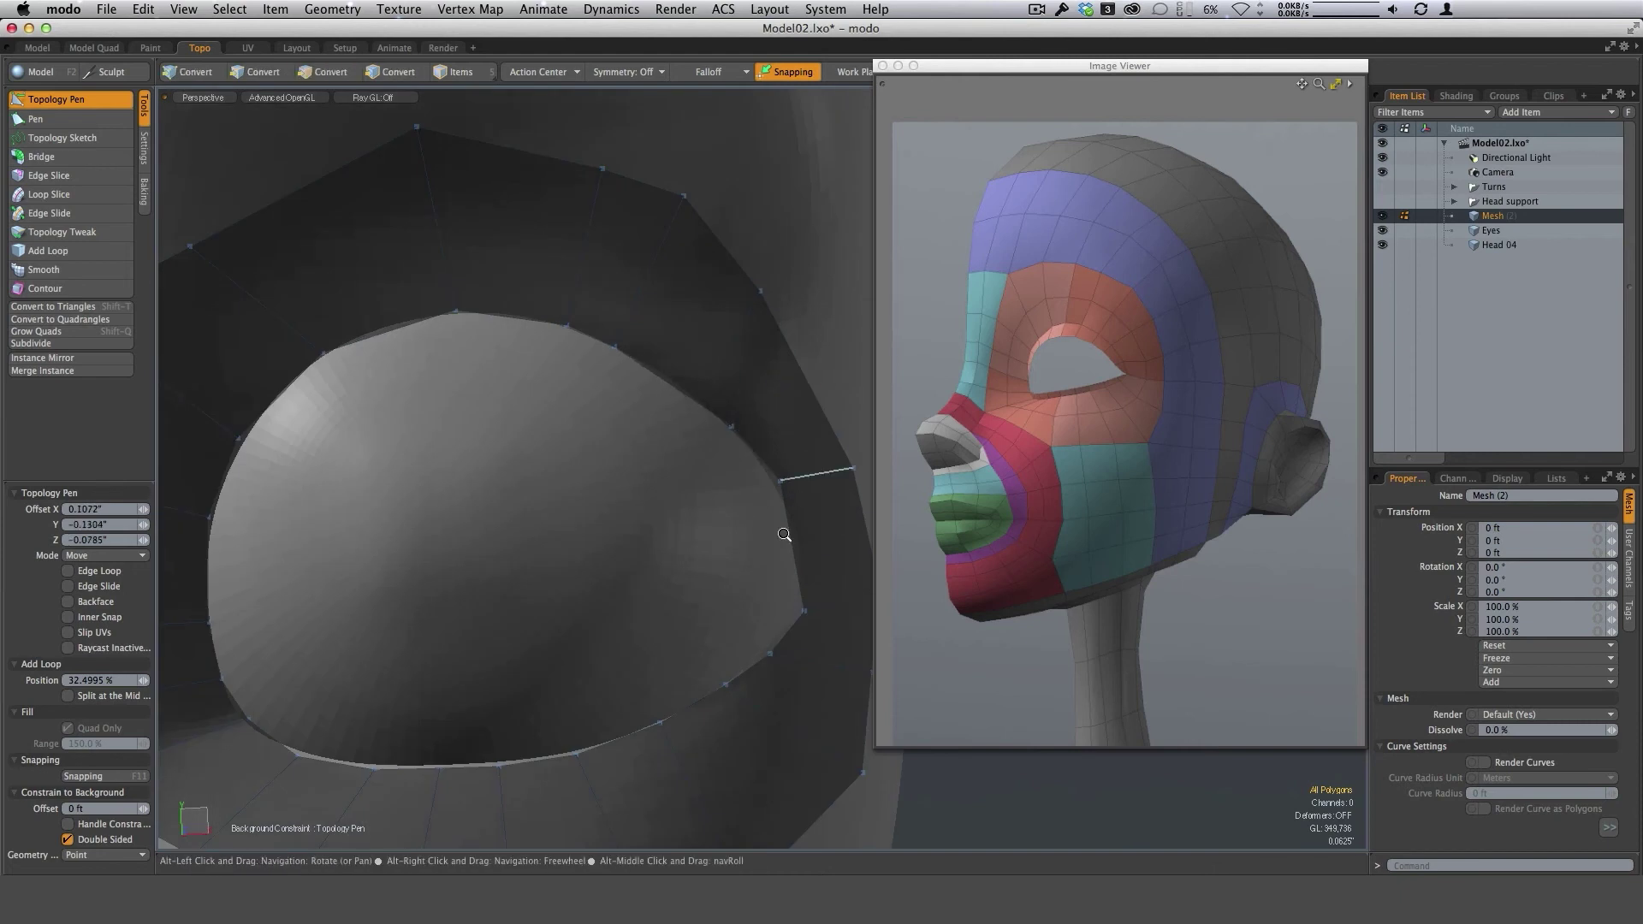
ctrl+alt+drag(781, 536, 757, 522)
alt+shift+drag(756, 522, 667, 479)
ctrl+alt+drag(668, 479, 658, 404)
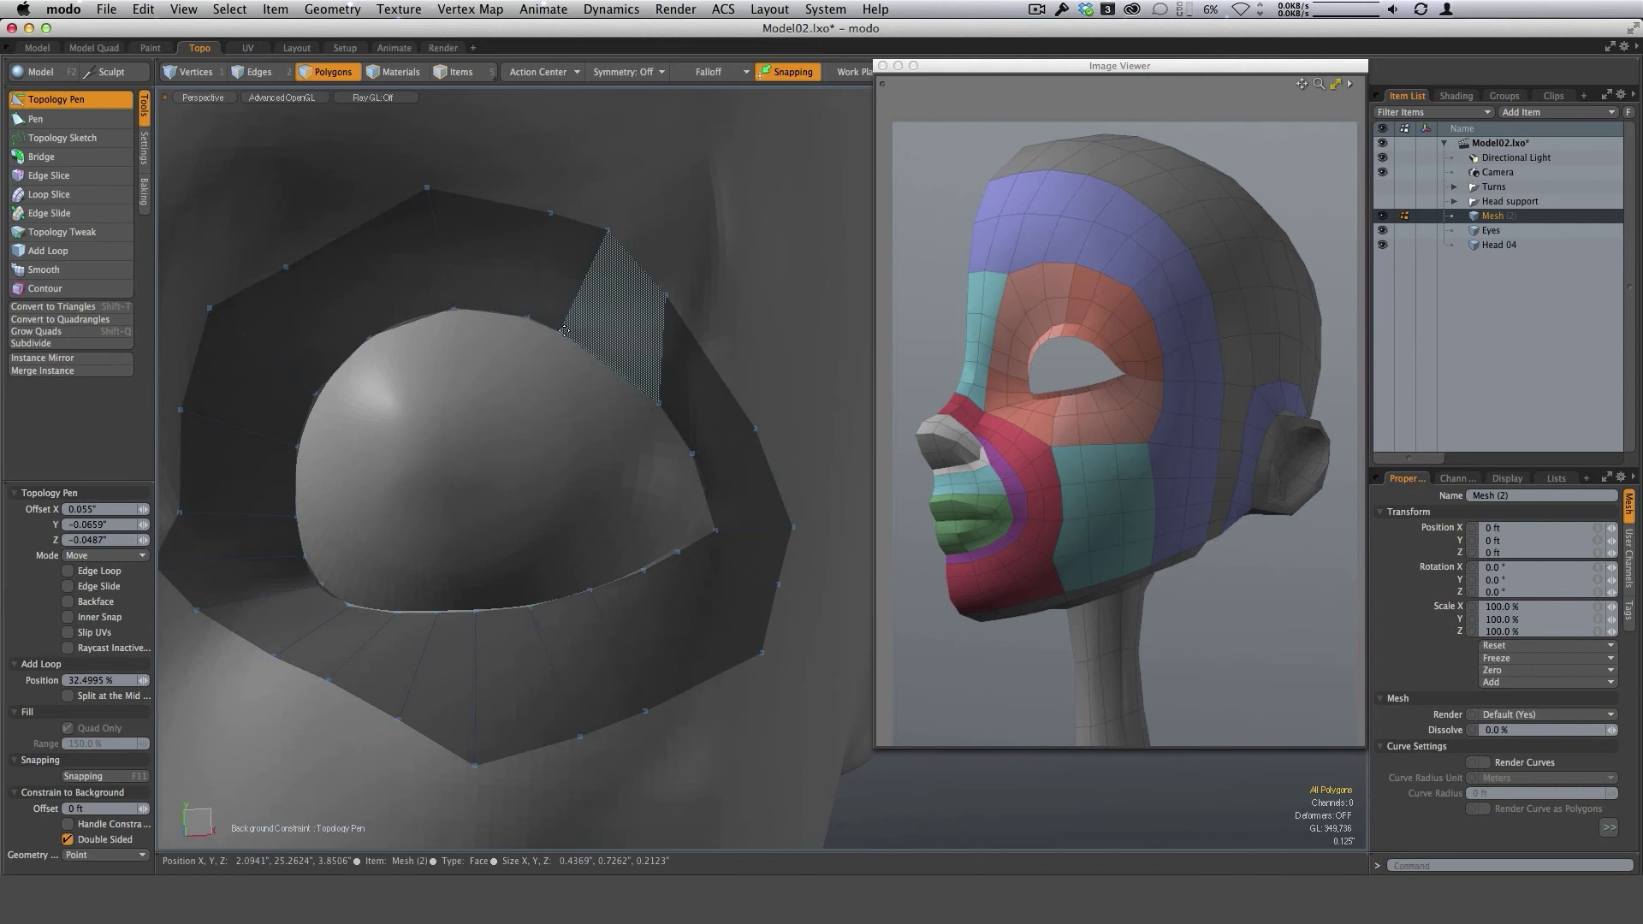
drag(583, 282, 602, 299)
click(531, 311)
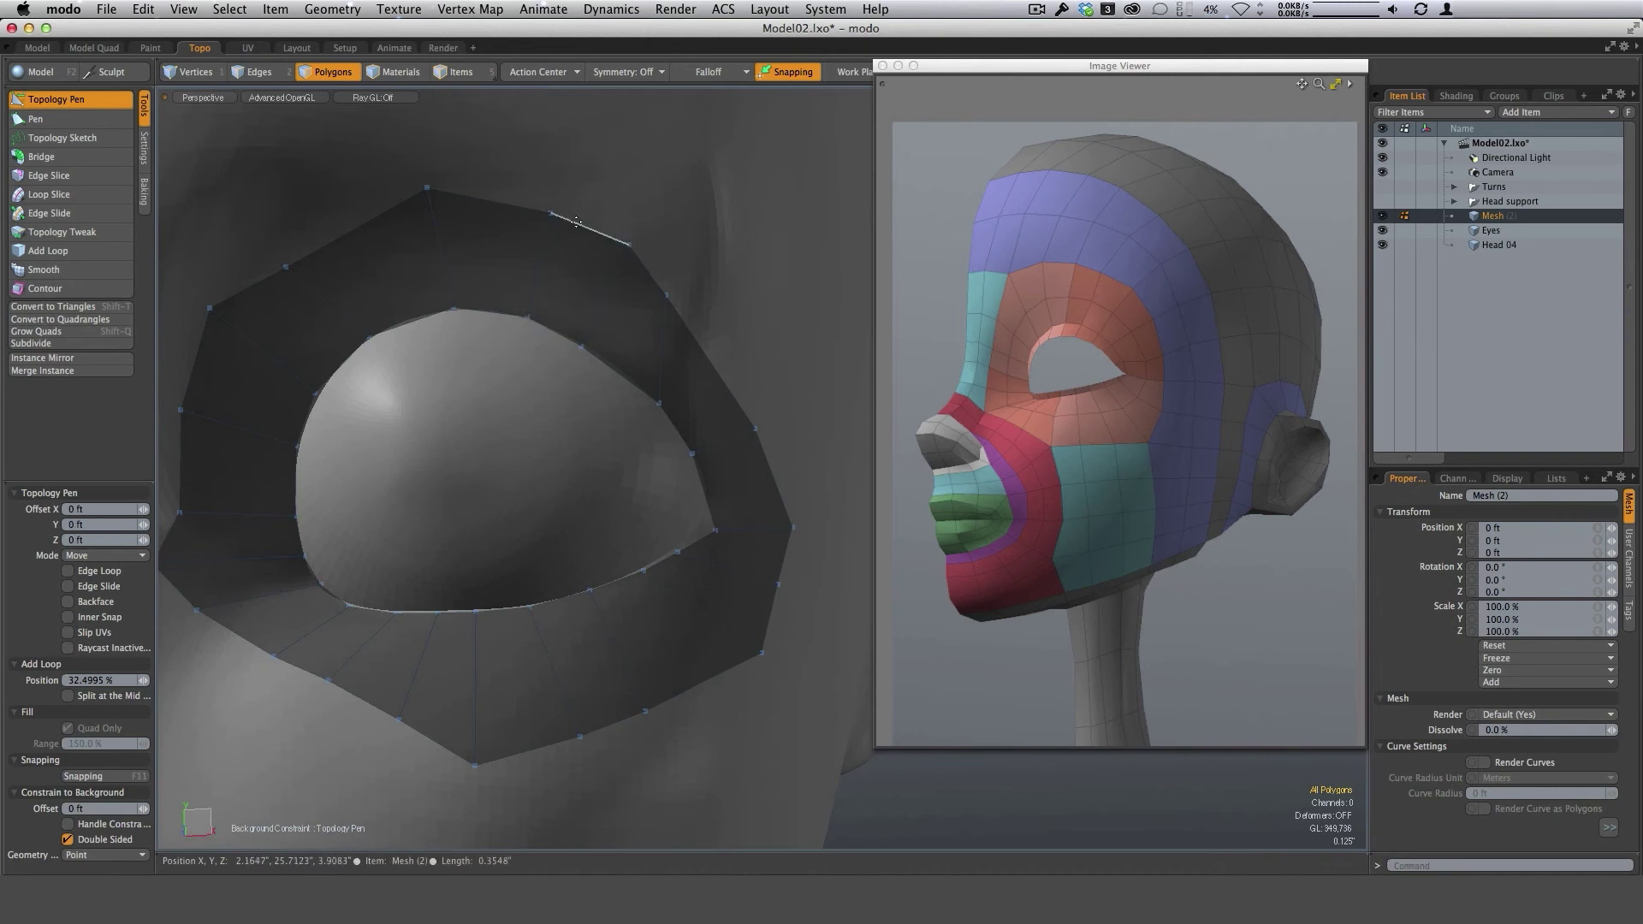
Move the ring's upper outer border vertices outward to round the curve between the brow and the outer eye corner.
drag(575, 222, 584, 208)
drag(667, 295, 730, 303)
drag(754, 428, 782, 421)
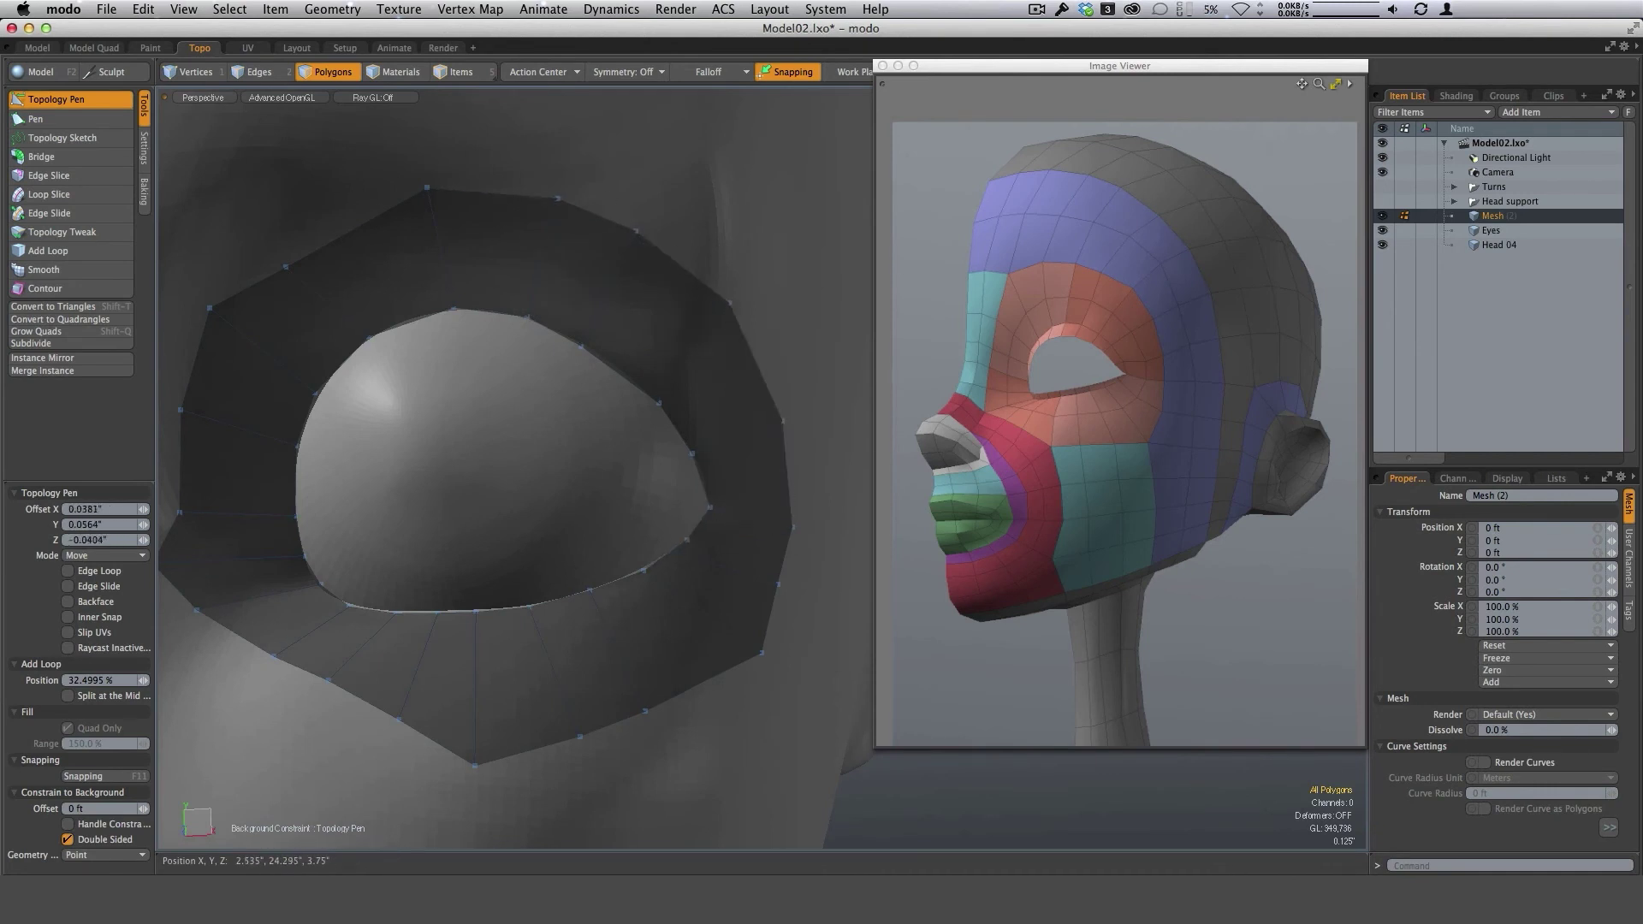
drag(687, 539, 692, 534)
ctrl+alt+drag(712, 582, 592, 599)
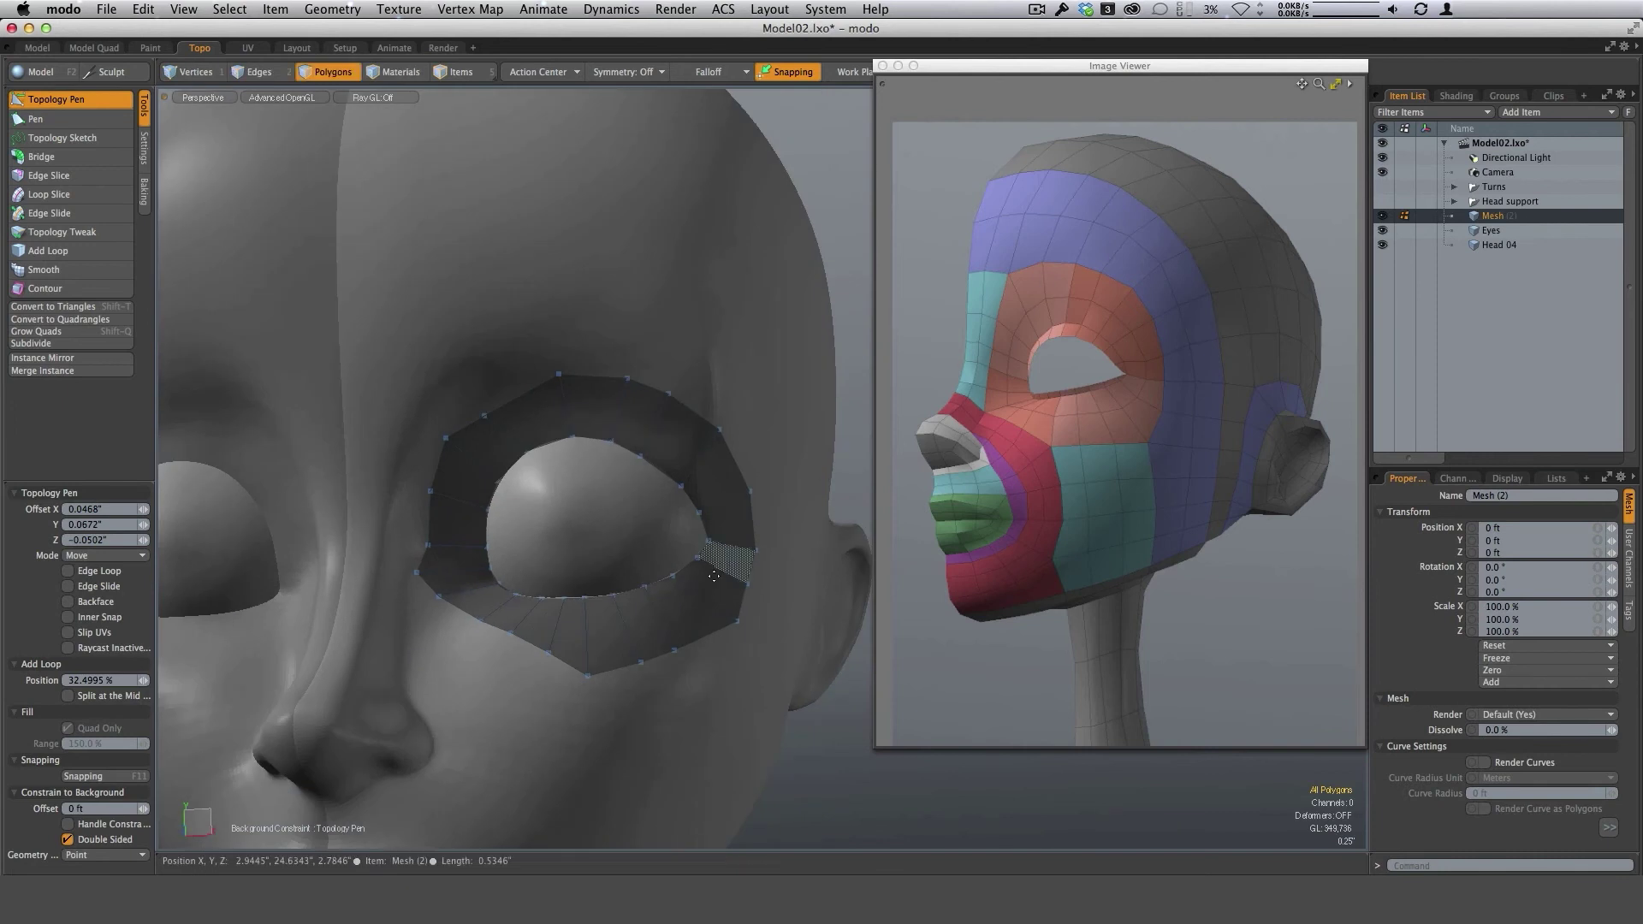
Move the ring's inner border vertices outward, from the inner end of the brow down beside the nose bridge.
alt+drag(717, 530, 665, 430)
drag(494, 412, 475, 360)
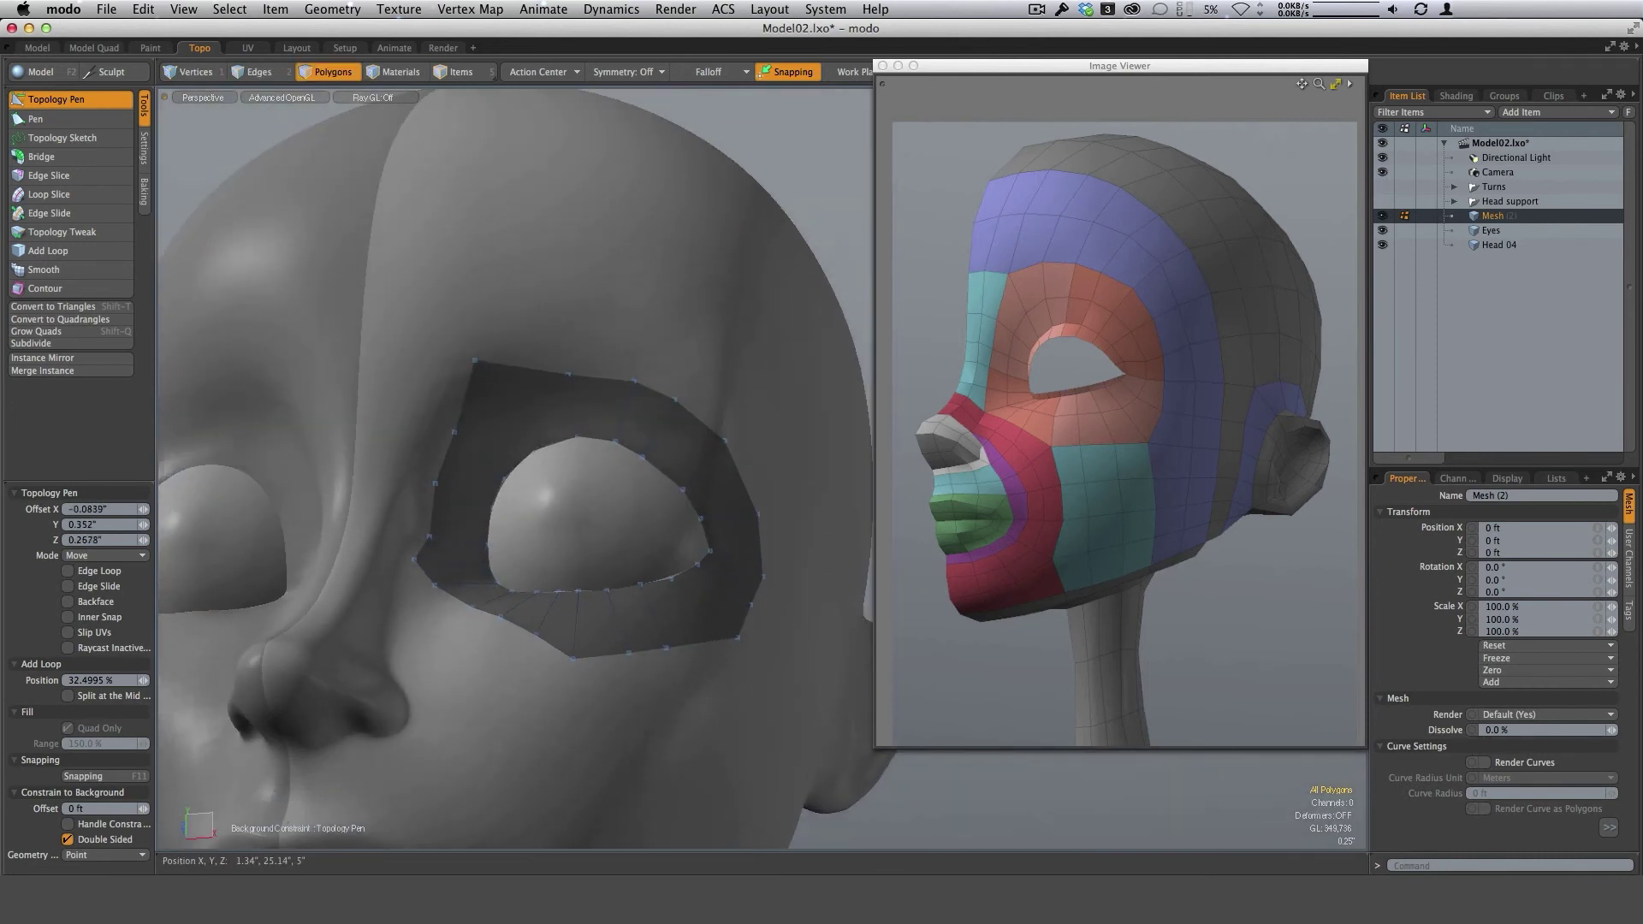
drag(451, 427, 444, 421)
drag(436, 487, 419, 488)
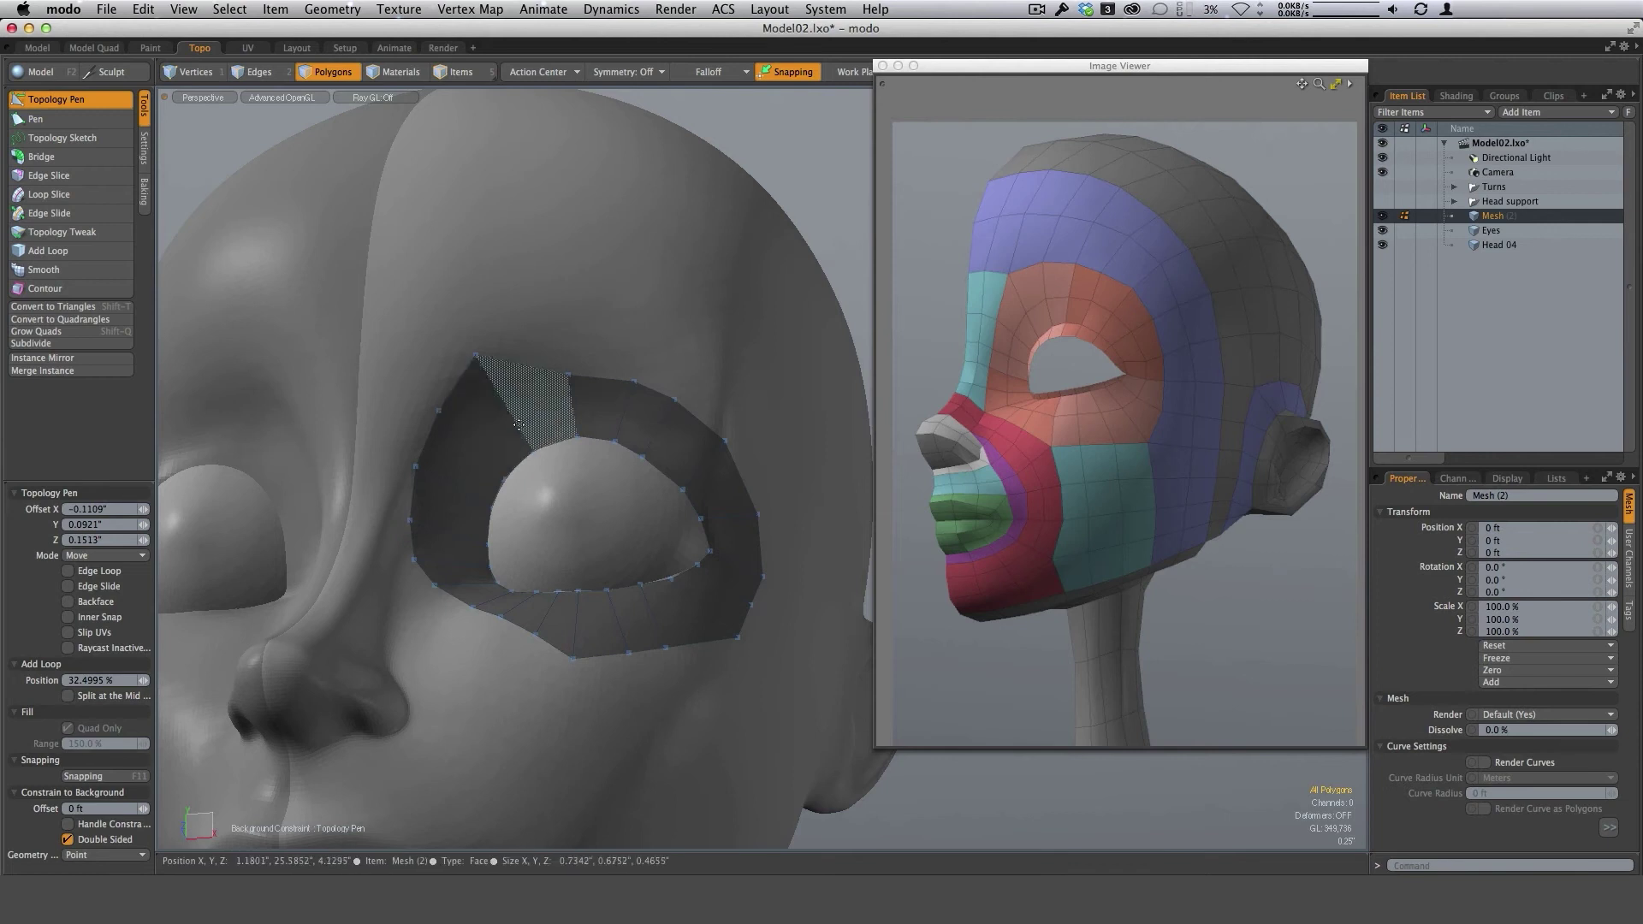
alt+drag(653, 544, 639, 336)
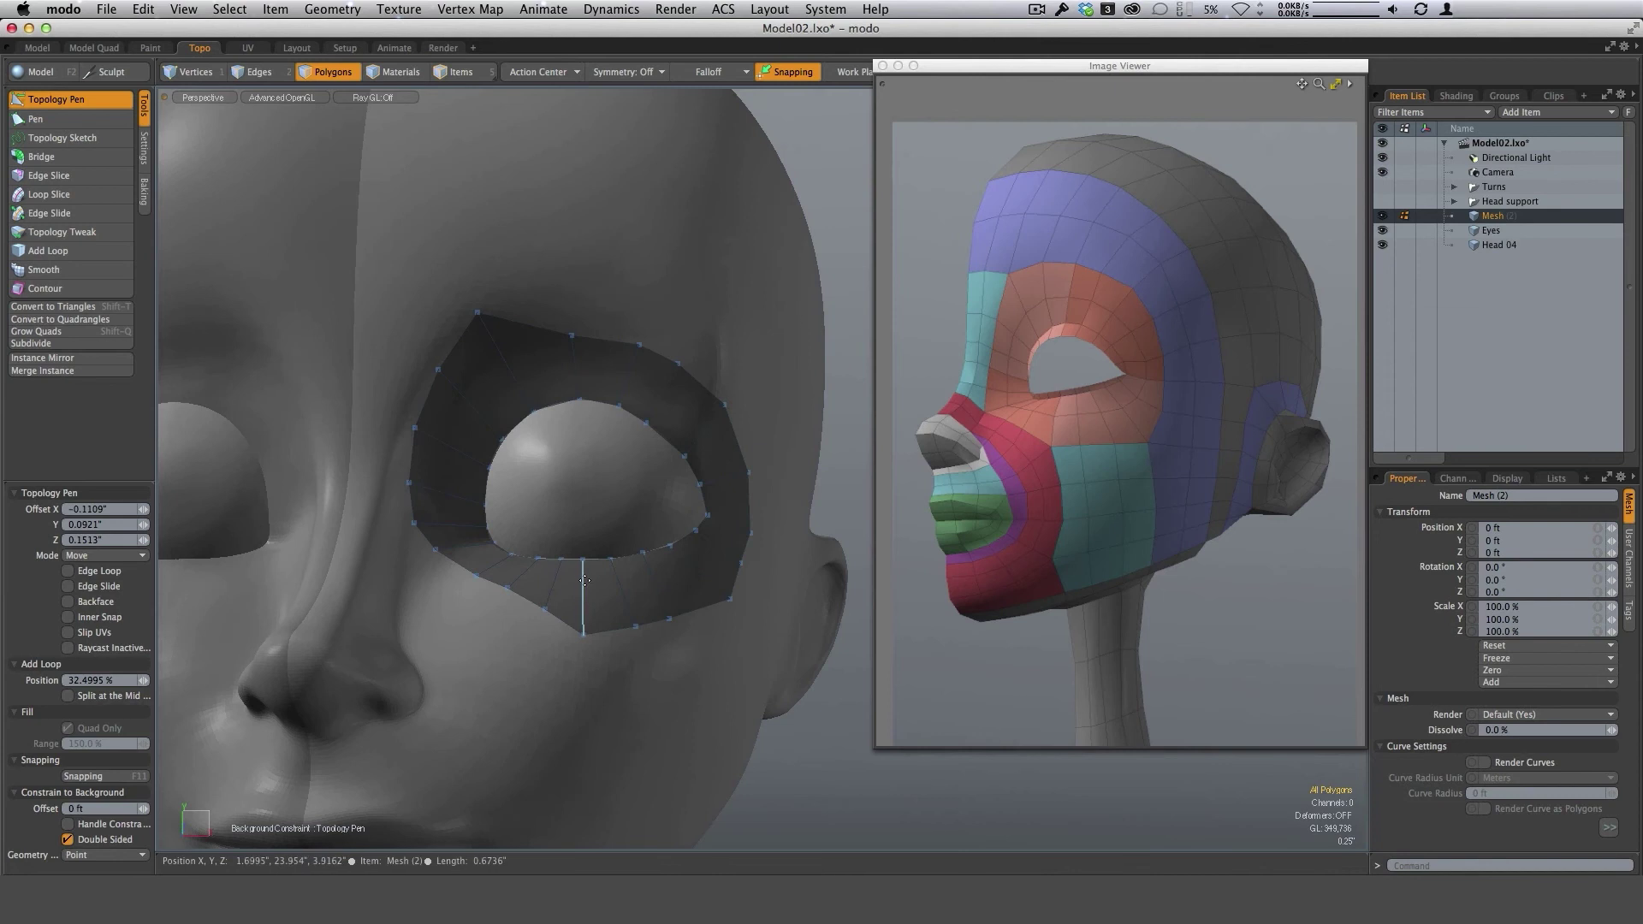
In the front view, adjust the ring's middle vertices on the lower border, the eyelids and beneath the brow.
key(ctrl+space)
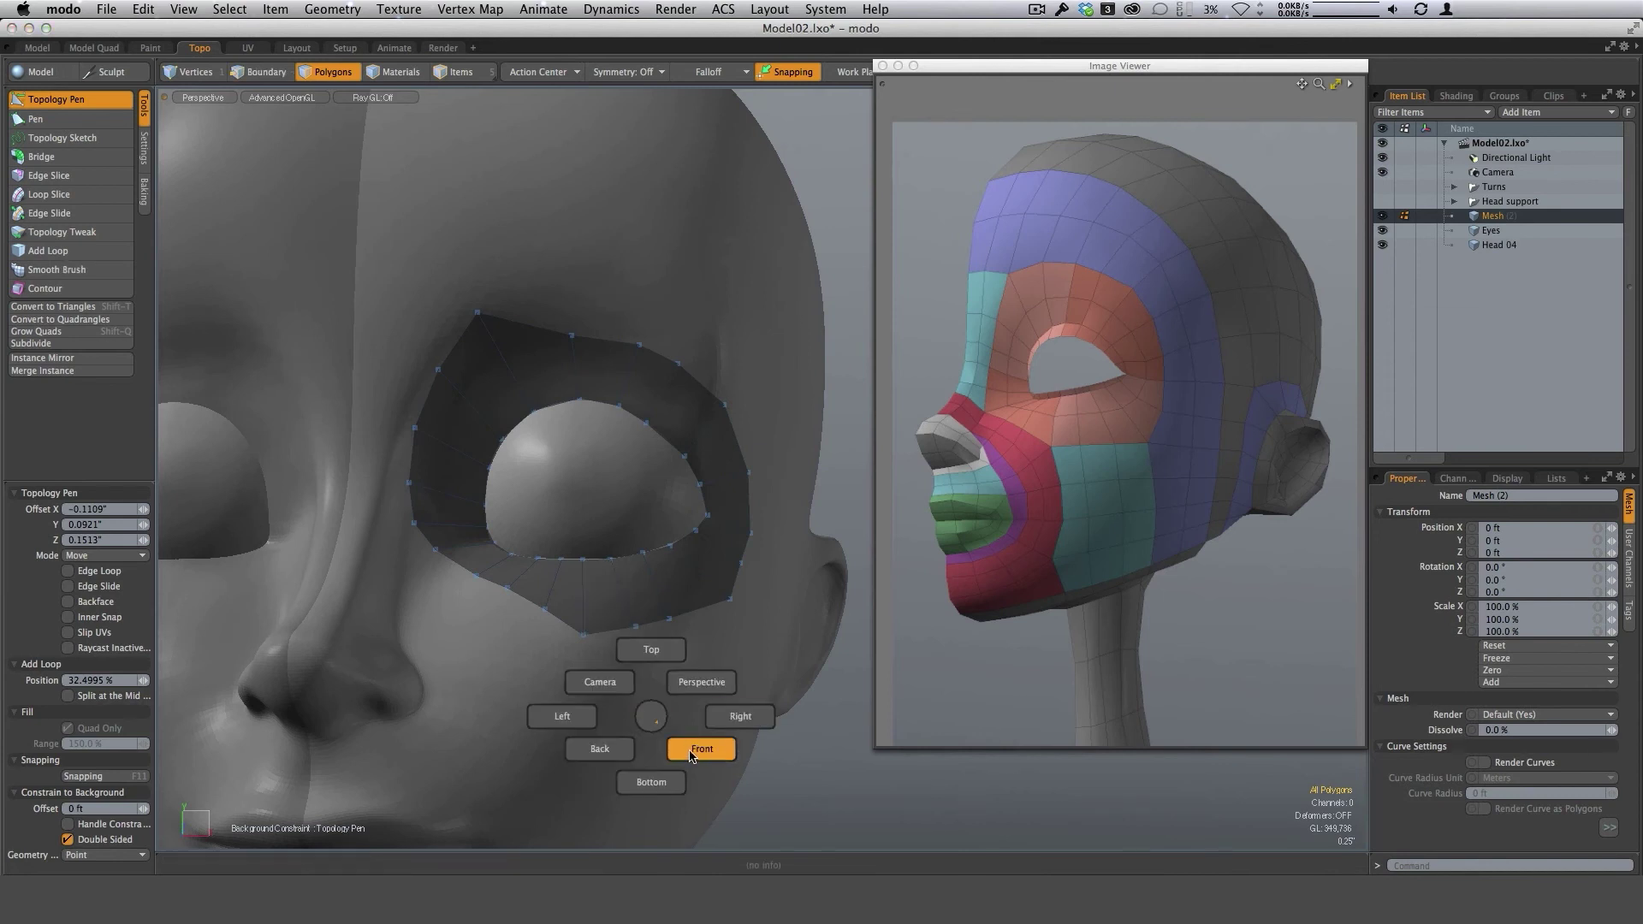
click(694, 755)
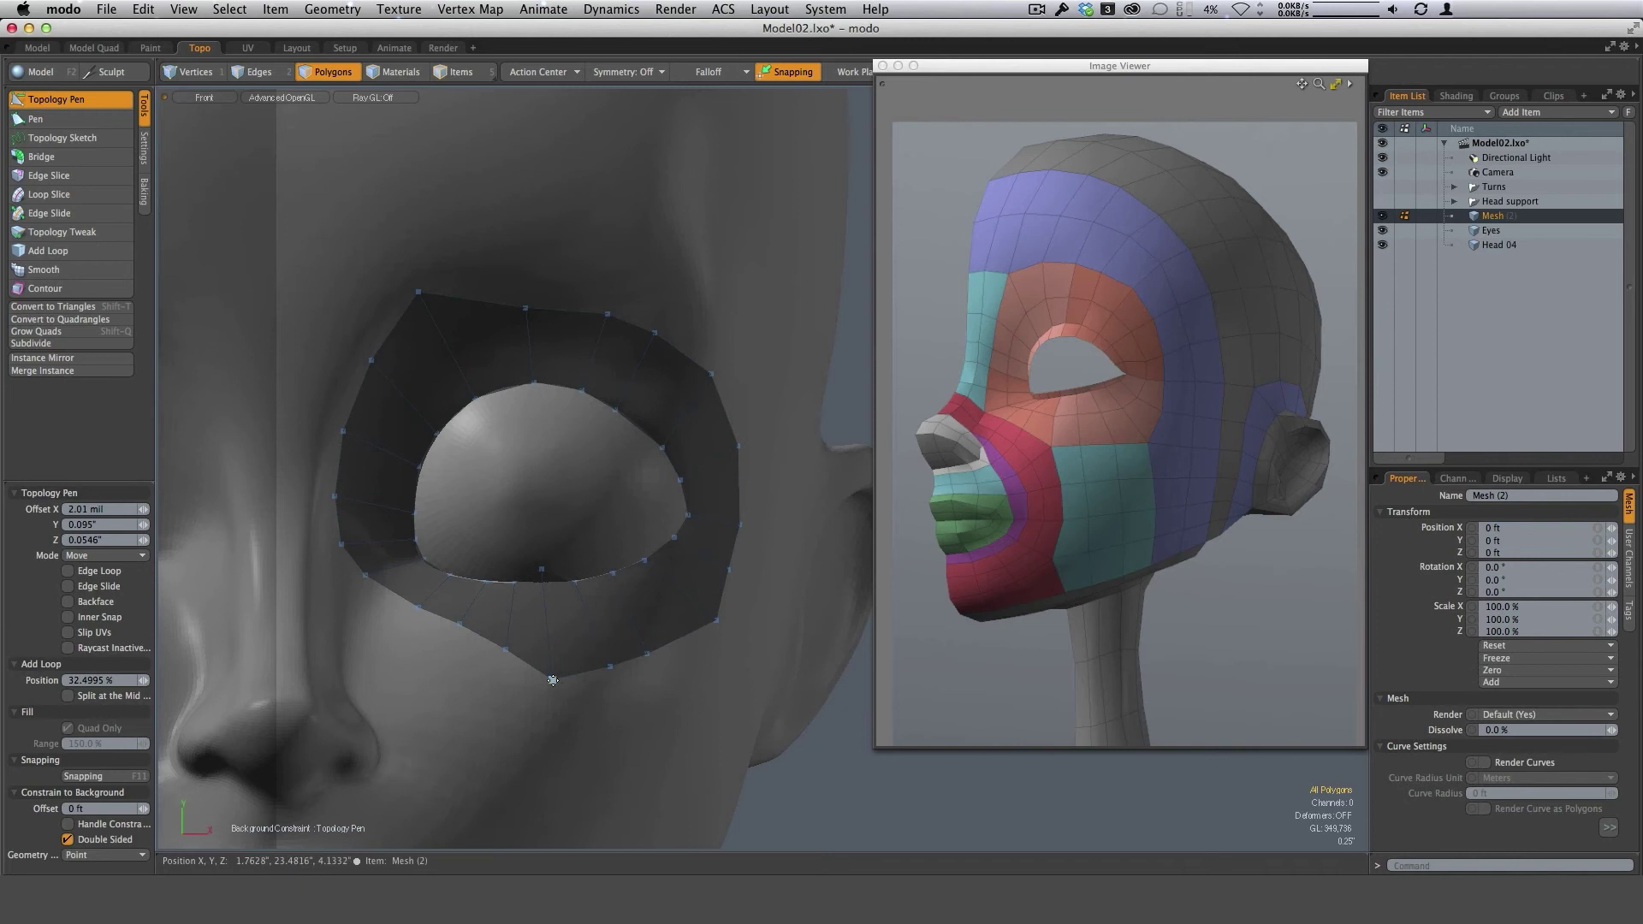
drag(553, 680, 548, 676)
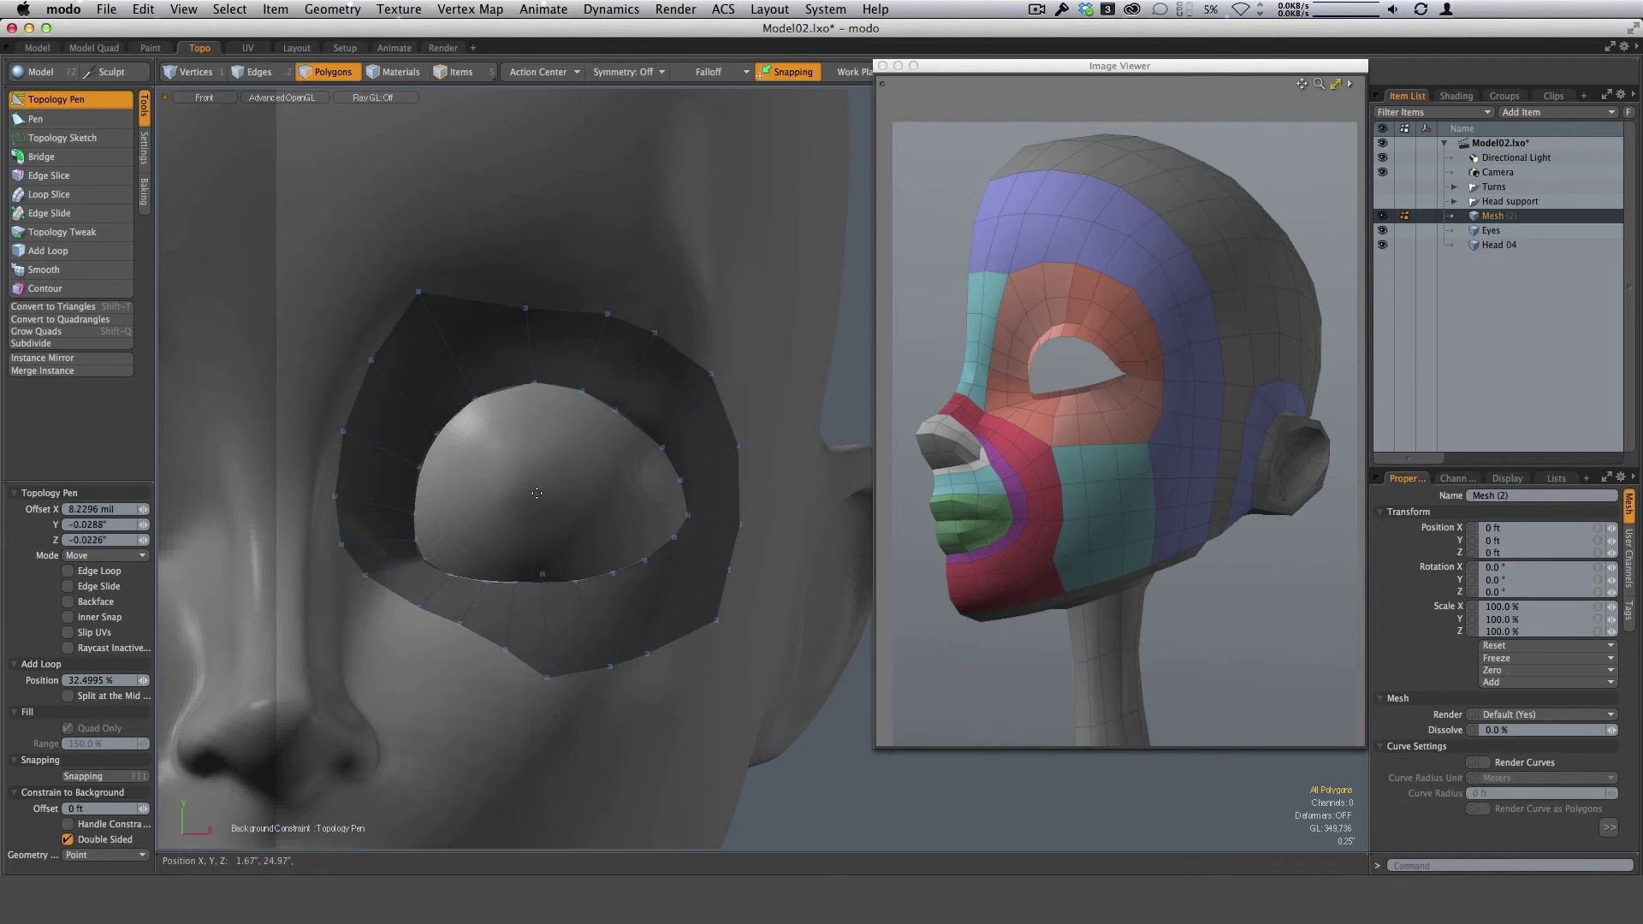
drag(534, 383, 534, 397)
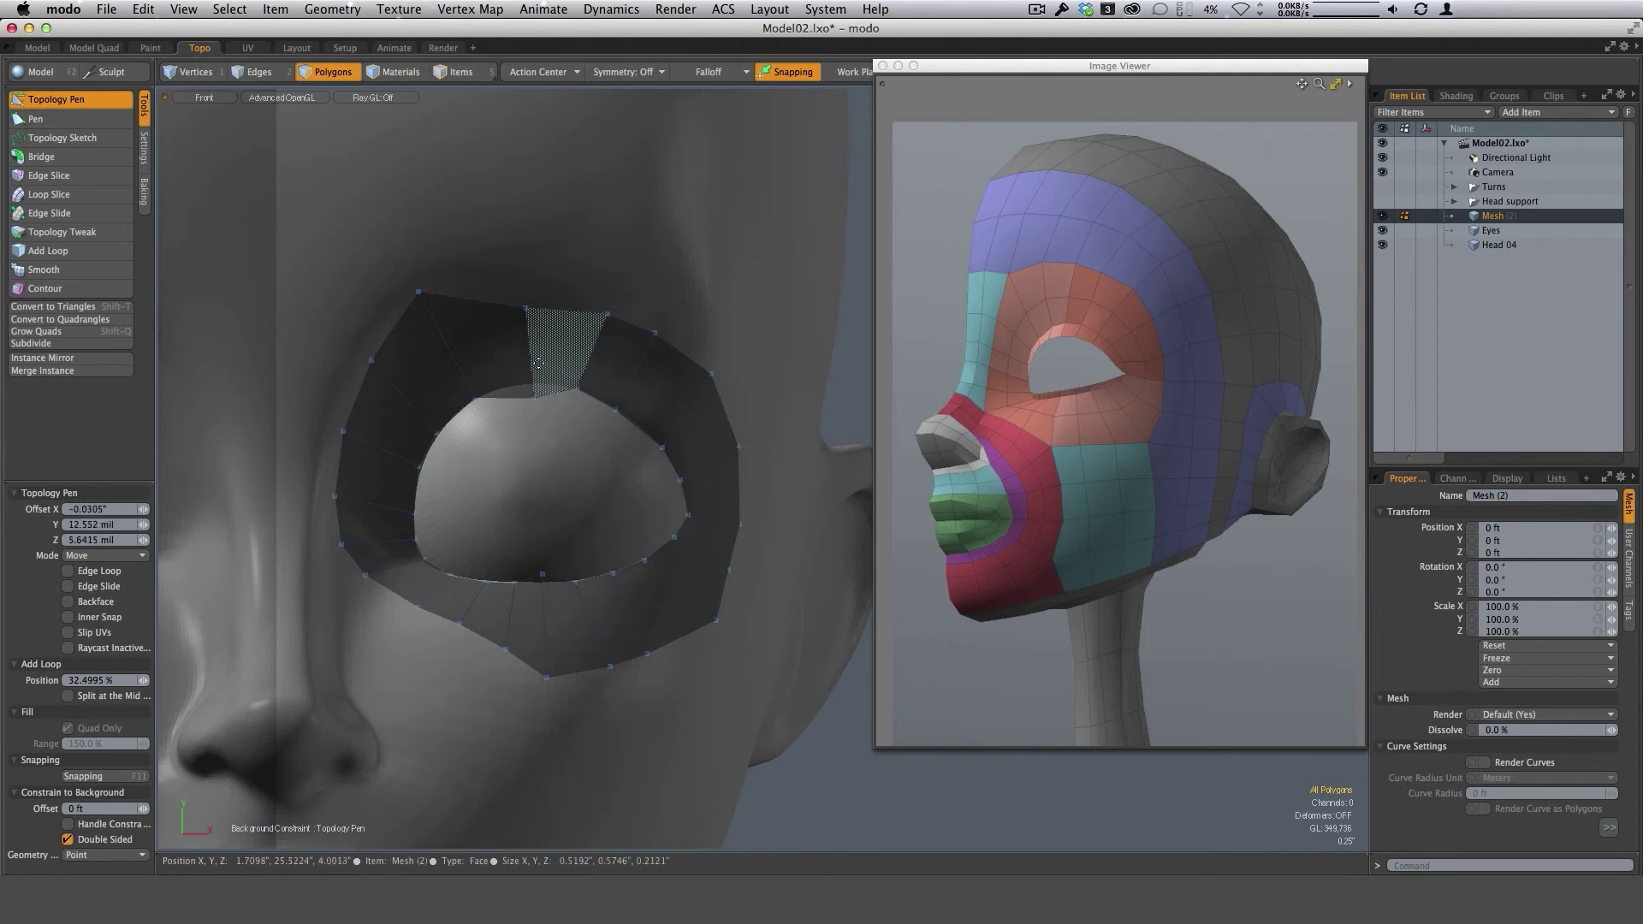
drag(525, 307, 530, 275)
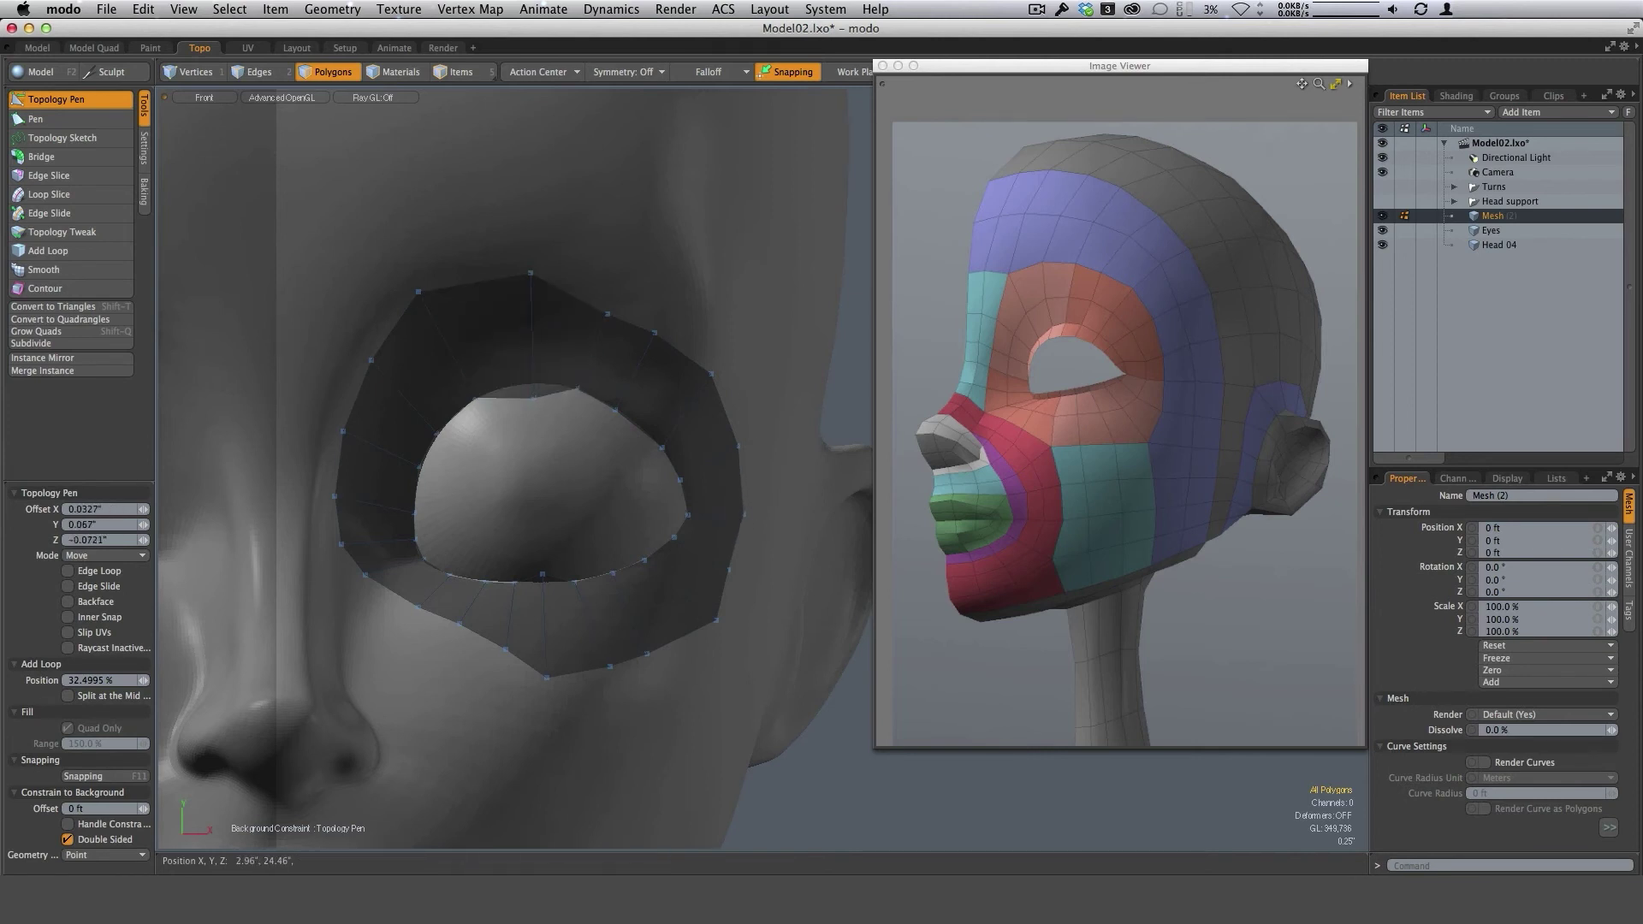
Move the vertices at the outer and inner eye corners inward over the eyeball and nudge the ring's outer border.
drag(746, 515, 744, 515)
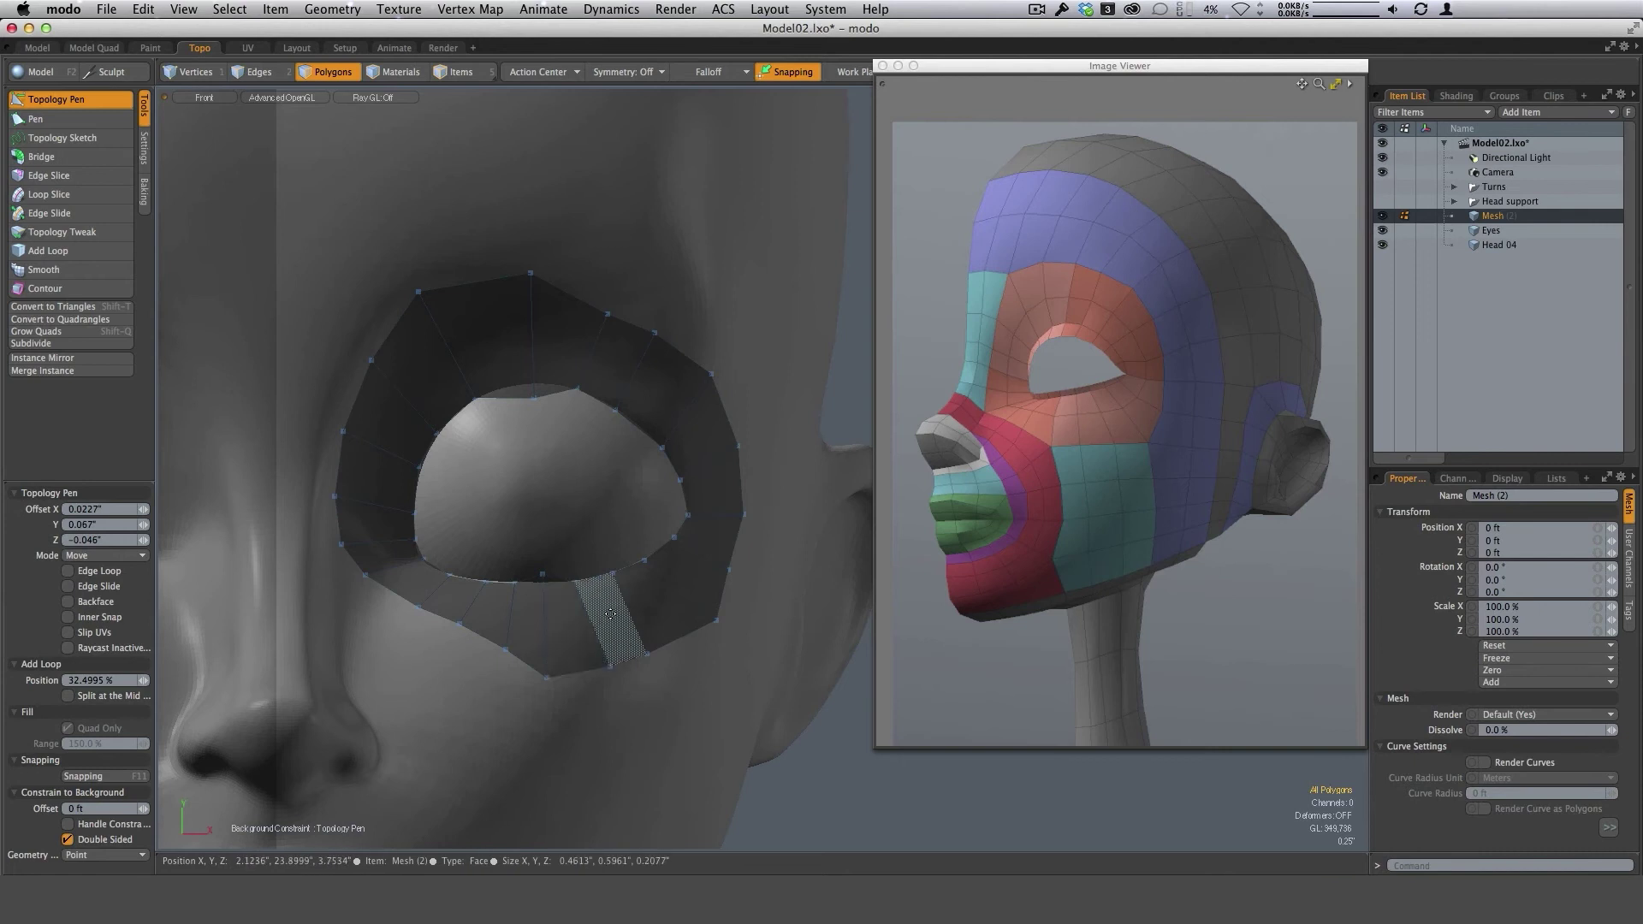
drag(688, 515, 680, 514)
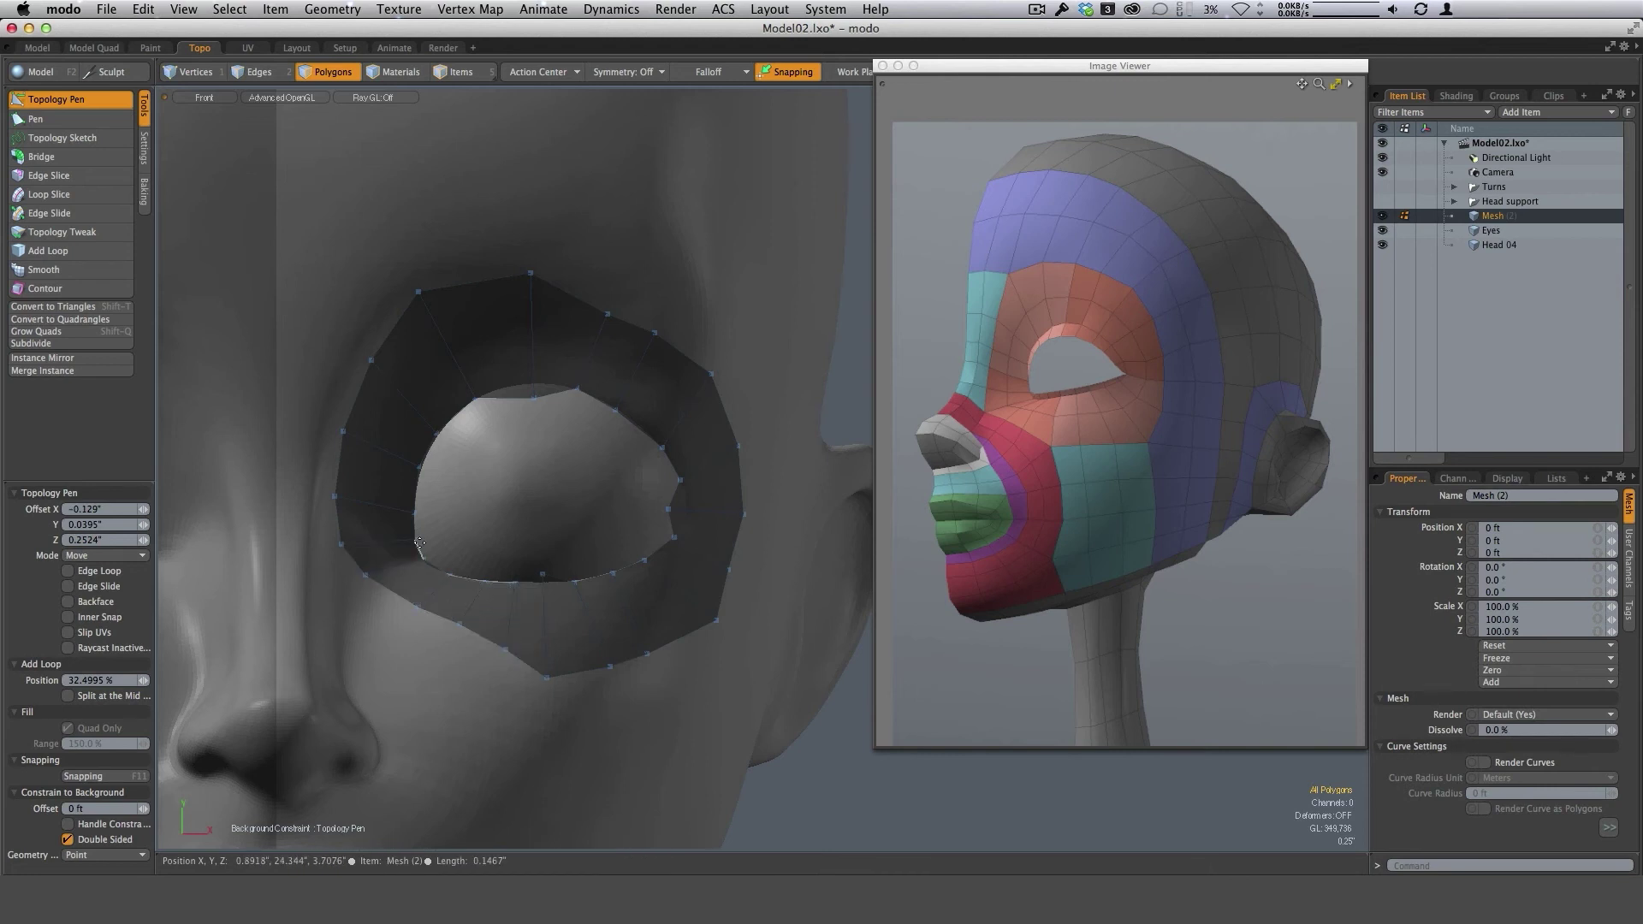
drag(416, 540, 424, 559)
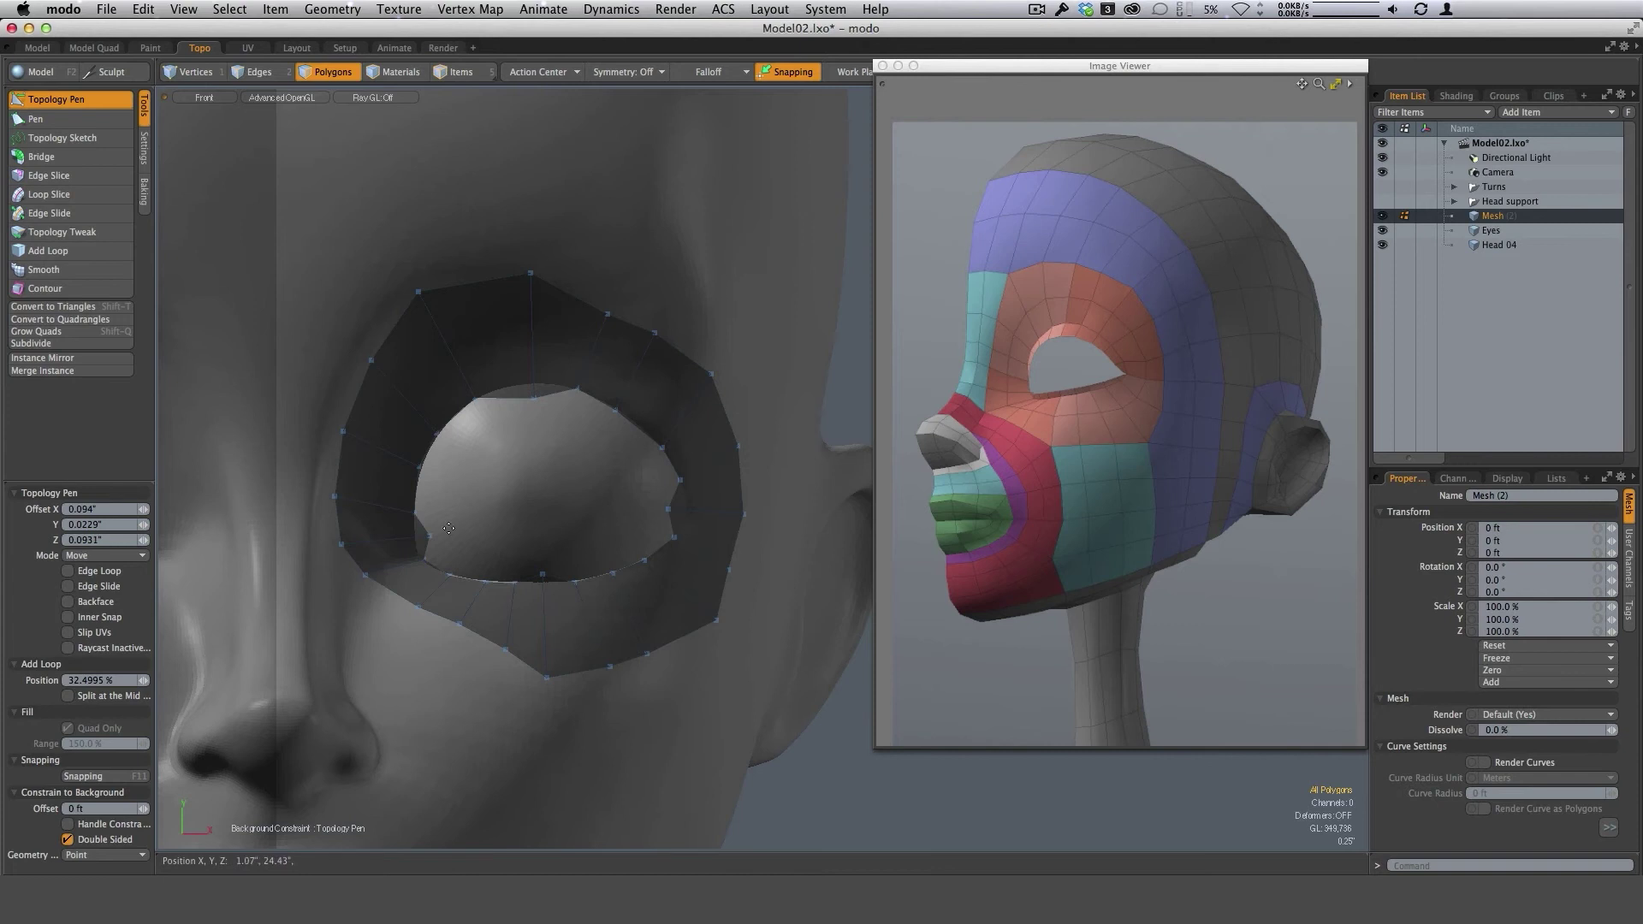
alt+shift+drag(592, 638, 567, 633)
scroll(569, 634, down, 2)
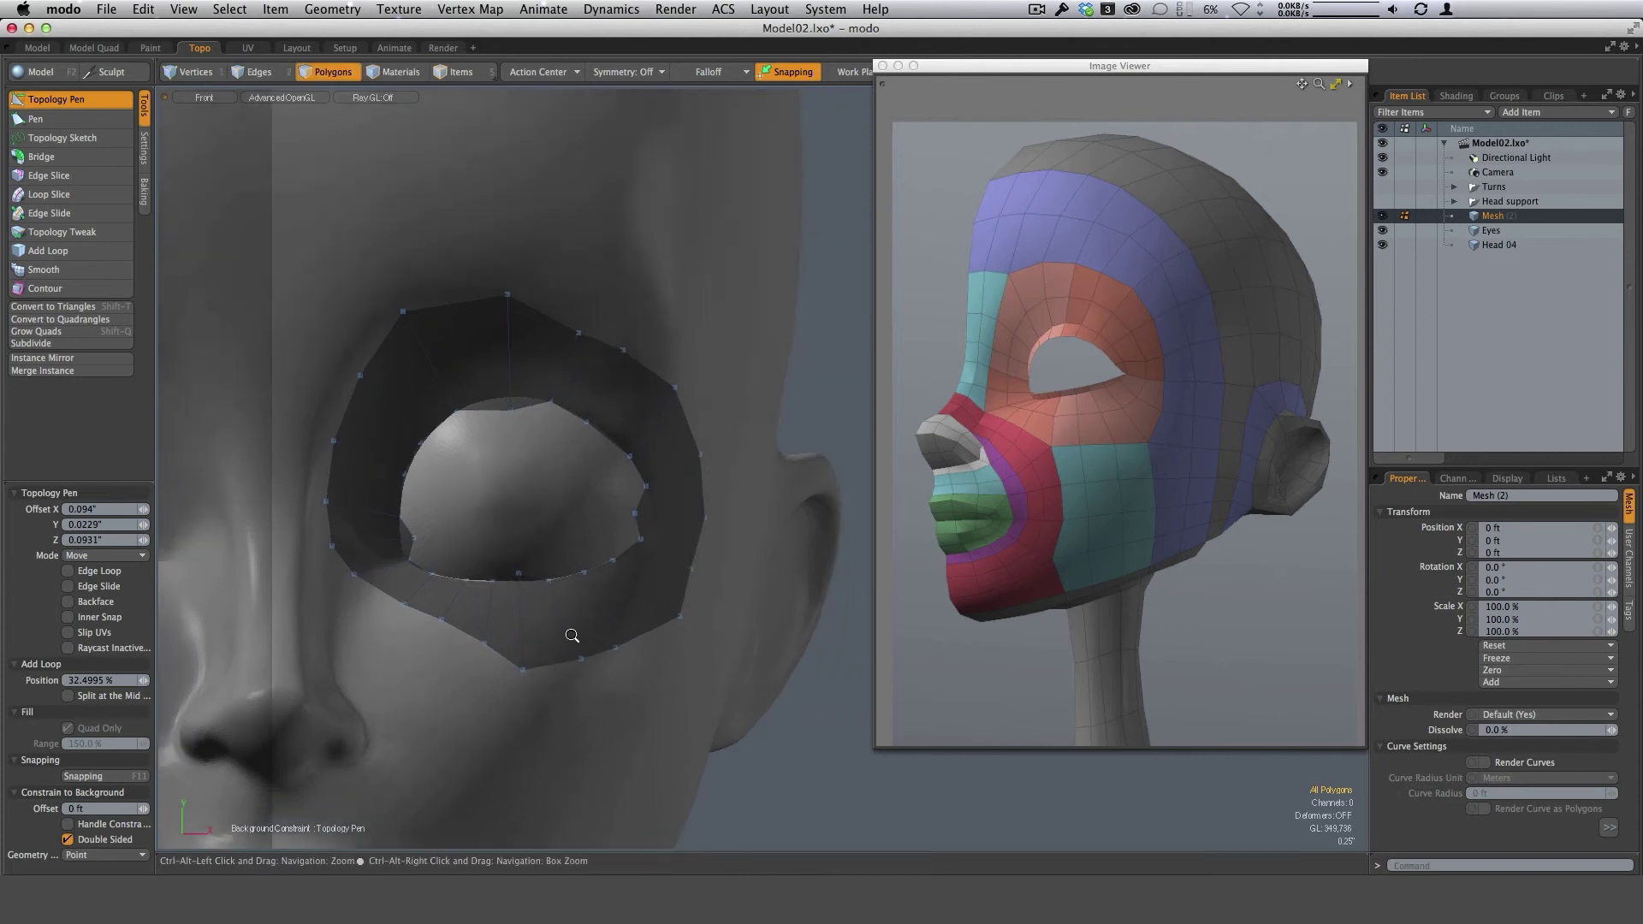
In the perspective view, move the ring's outer border vertices outward to widen it across the cheek and temple.
key(ctrl+space)
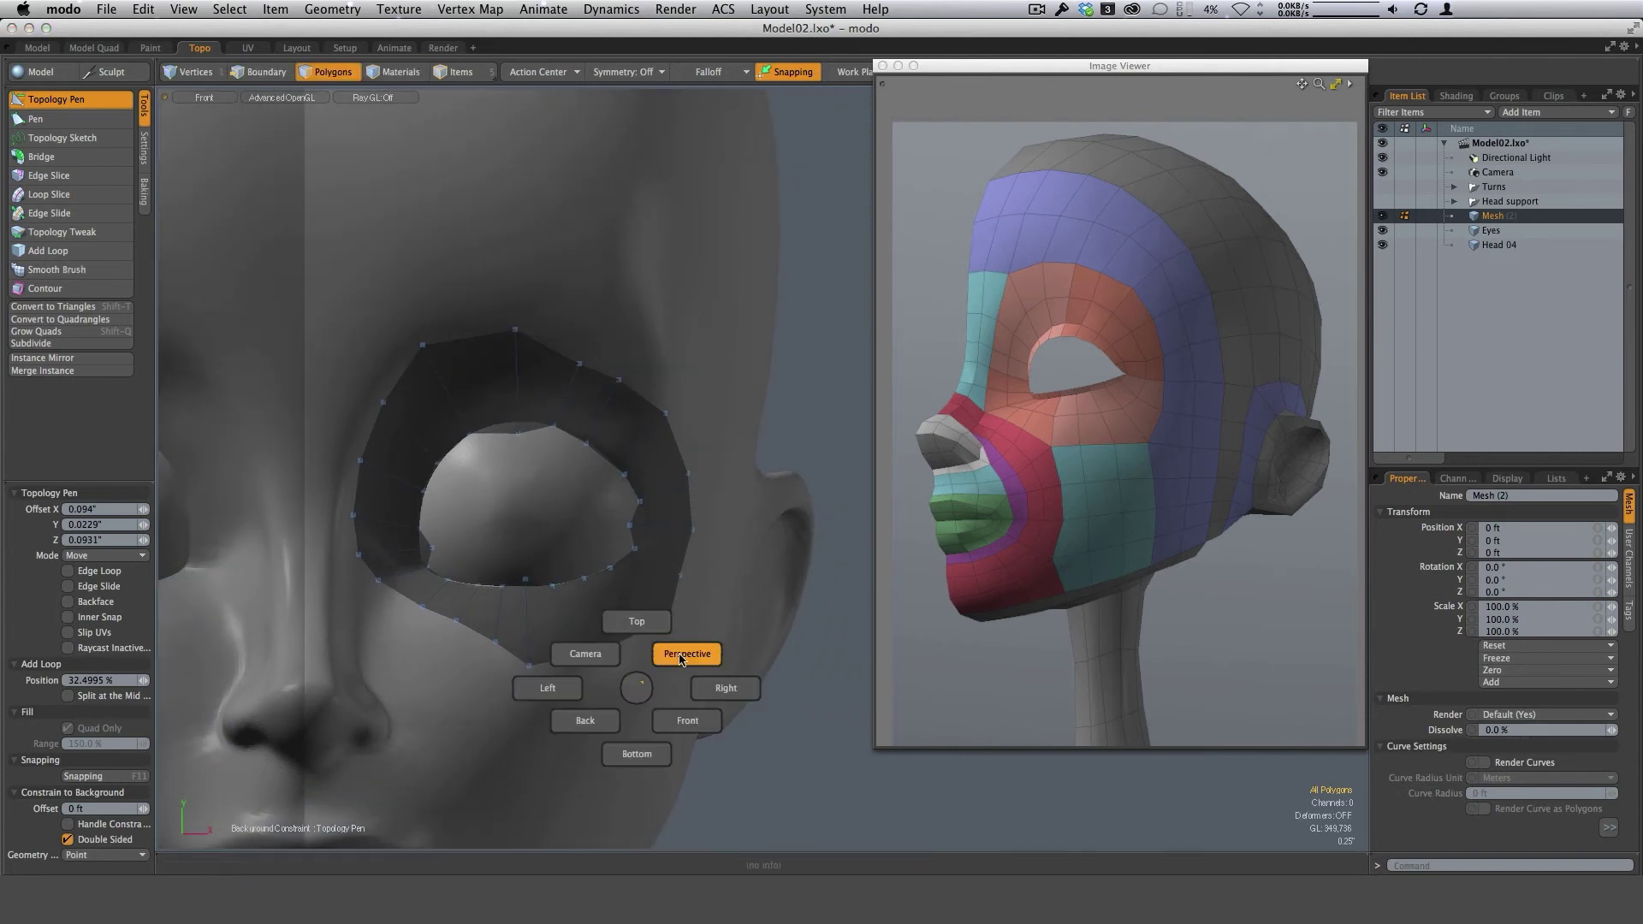
click(682, 659)
mouse_move(681, 571)
alt+mouse_down()
mouse_move(605, 674)
mouse_move(703, 592)
alt+mouse_up()
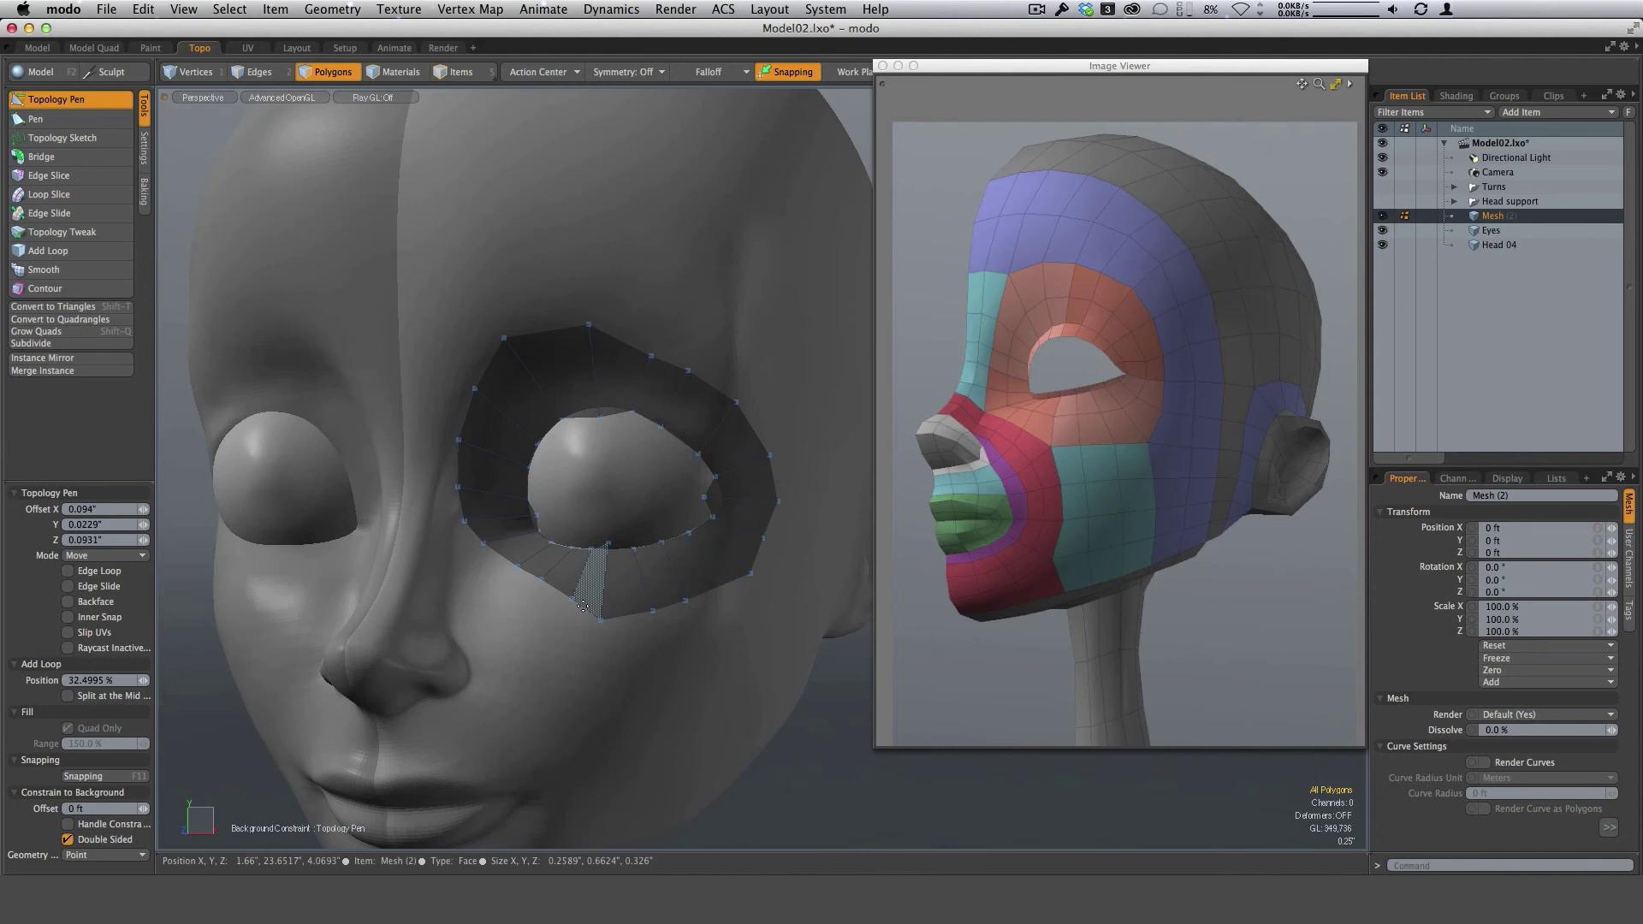
drag(586, 610, 714, 593)
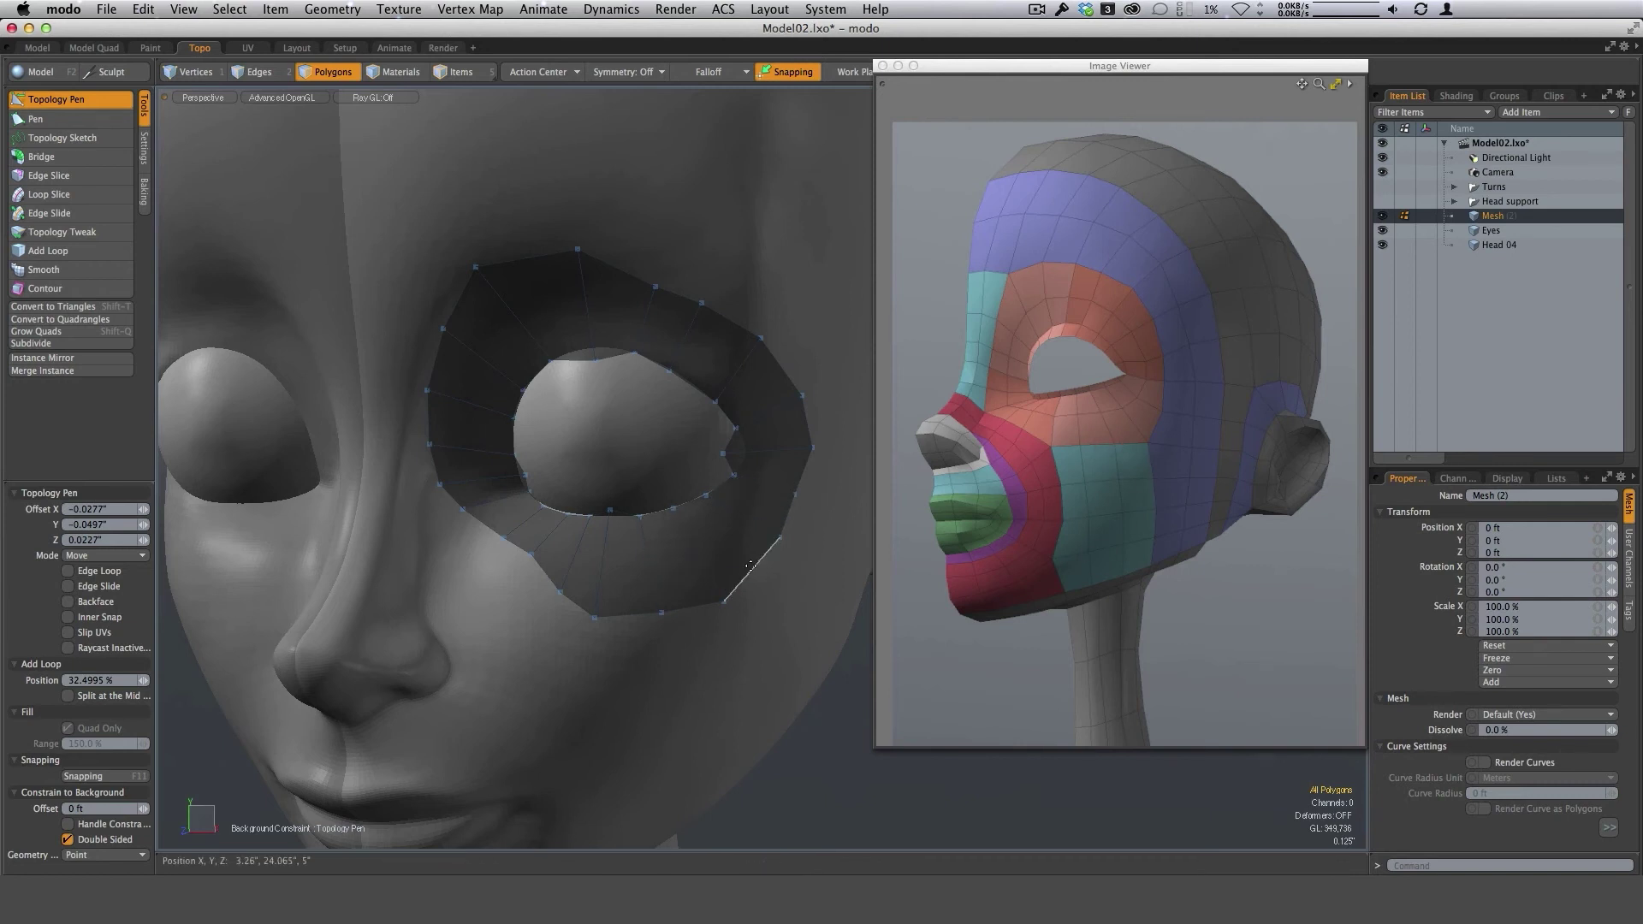
key(alt)
alt+drag(747, 535, 745, 581)
drag(767, 490, 779, 503)
mouse_move(774, 393)
mouse_down()
mouse_move(790, 382)
mouse_move(767, 488)
mouse_move(774, 425)
mouse_up()
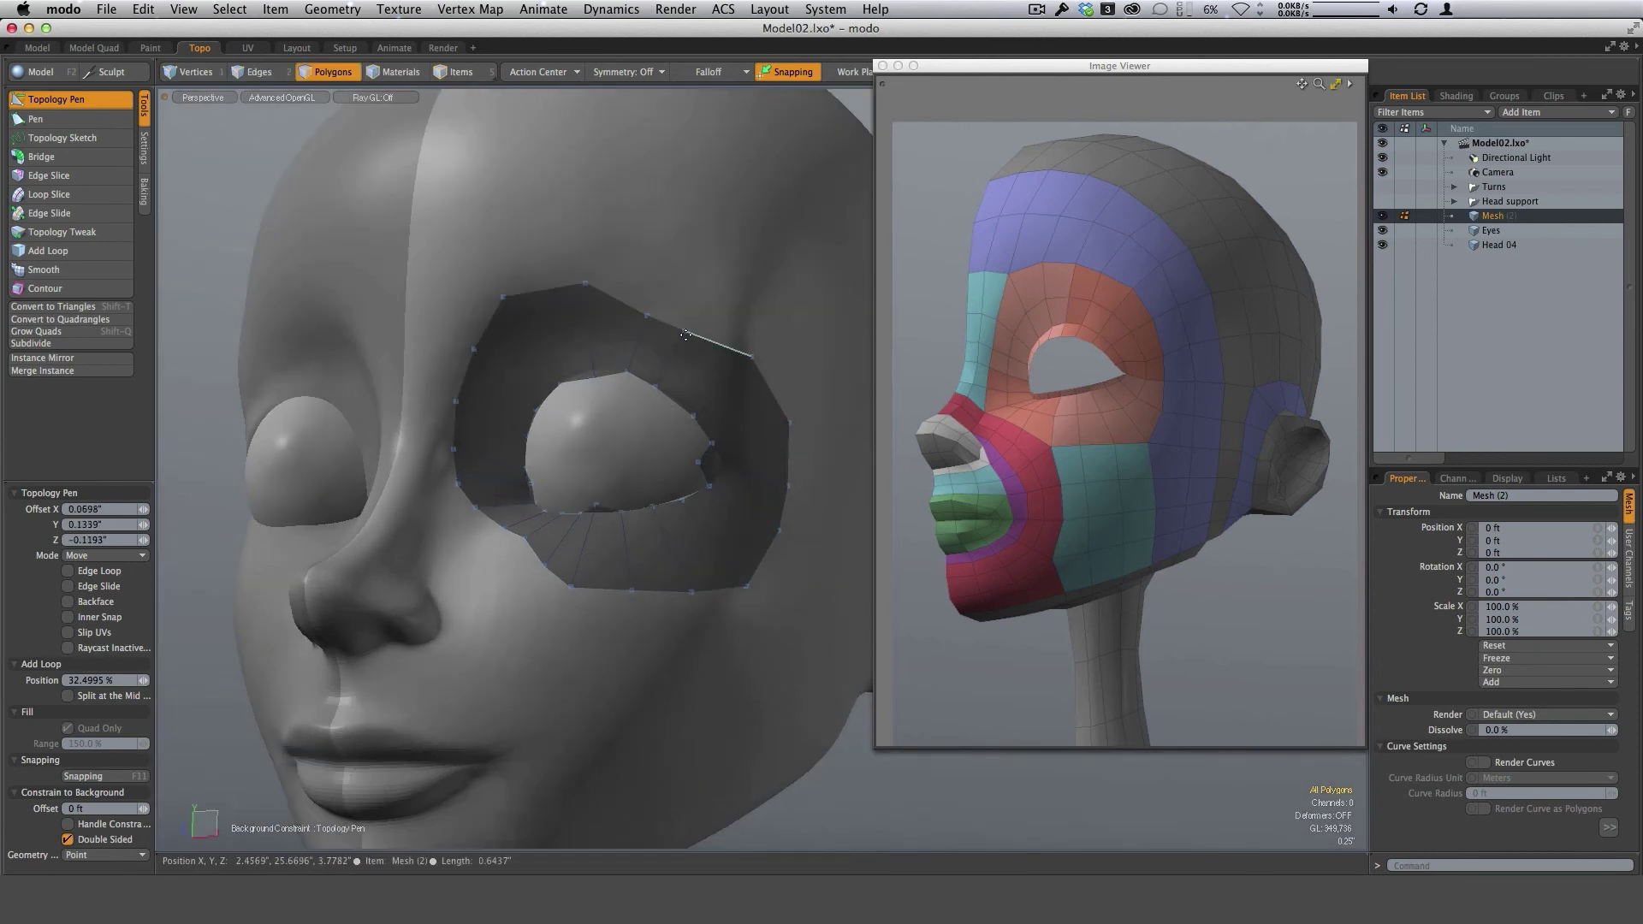
Raise and space out the ring's upper border vertices along the brow and toward the temple for a fuller outline.
drag(716, 343, 660, 277)
alt+drag(804, 399, 821, 425)
drag(716, 325, 779, 360)
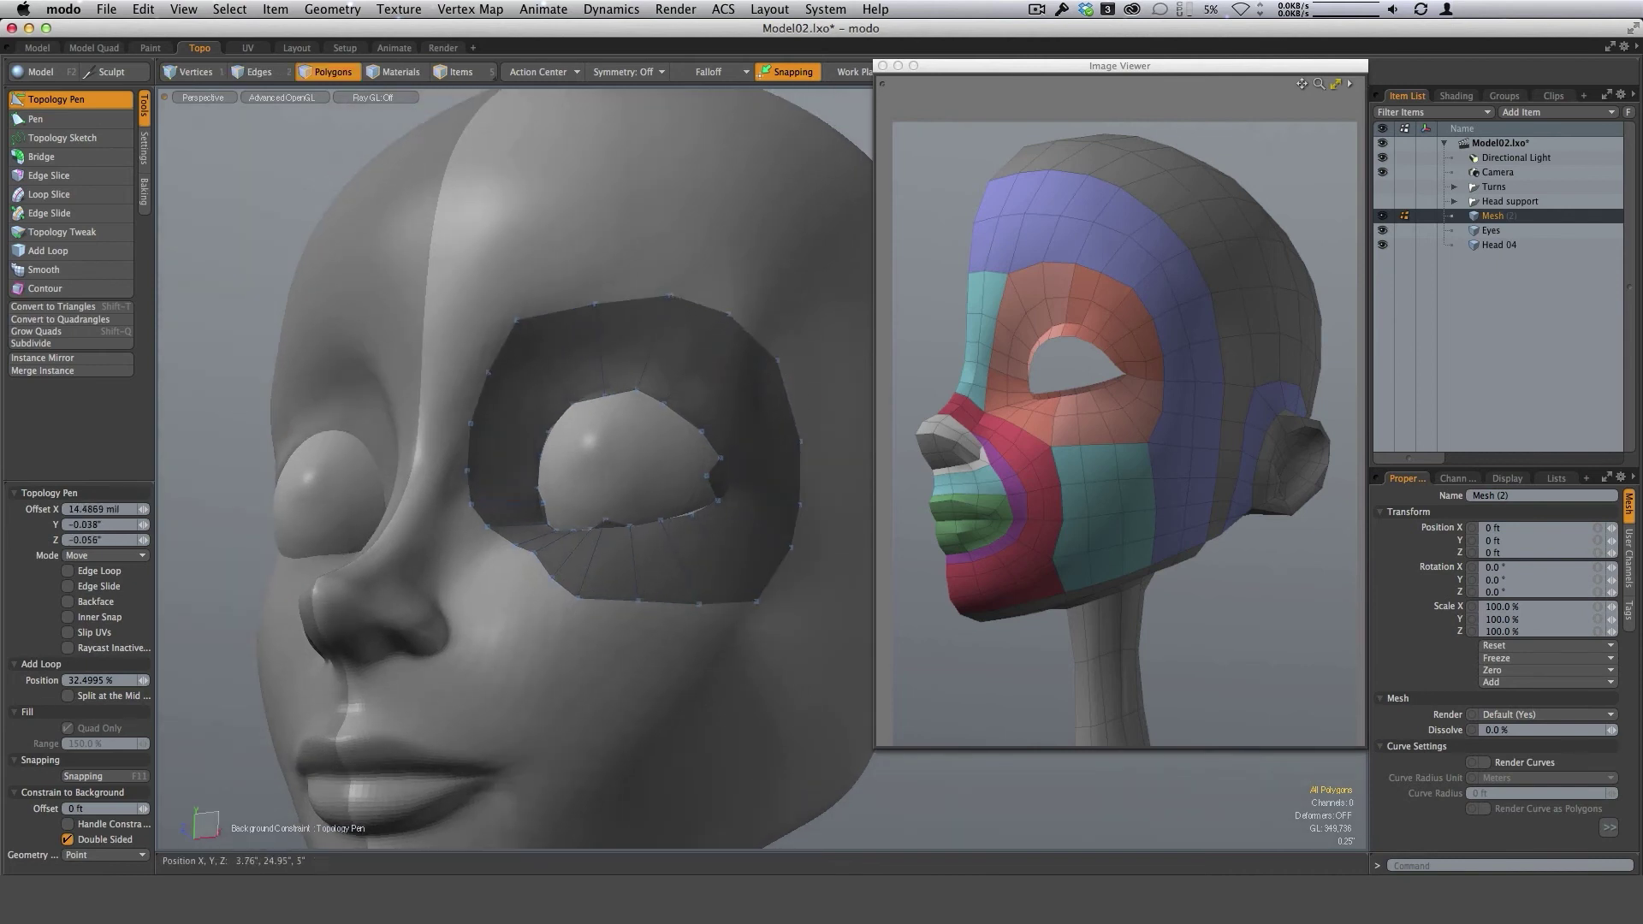
drag(801, 442, 751, 454)
drag(570, 300, 568, 289)
alt+drag(746, 468, 717, 481)
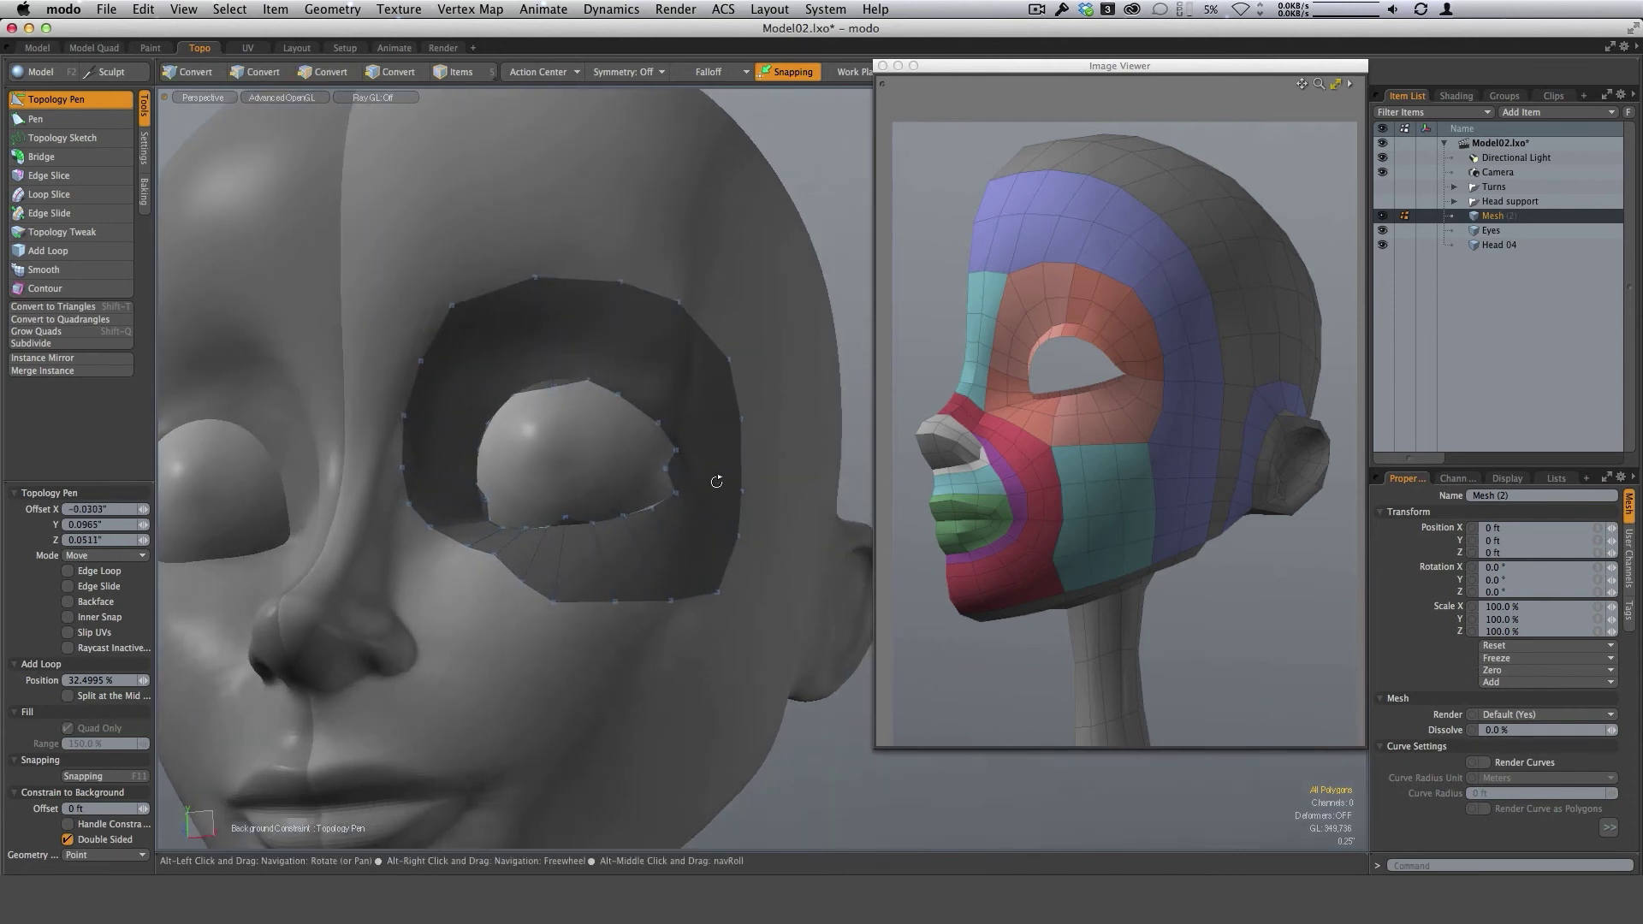
alt+drag(845, 389, 939, 412)
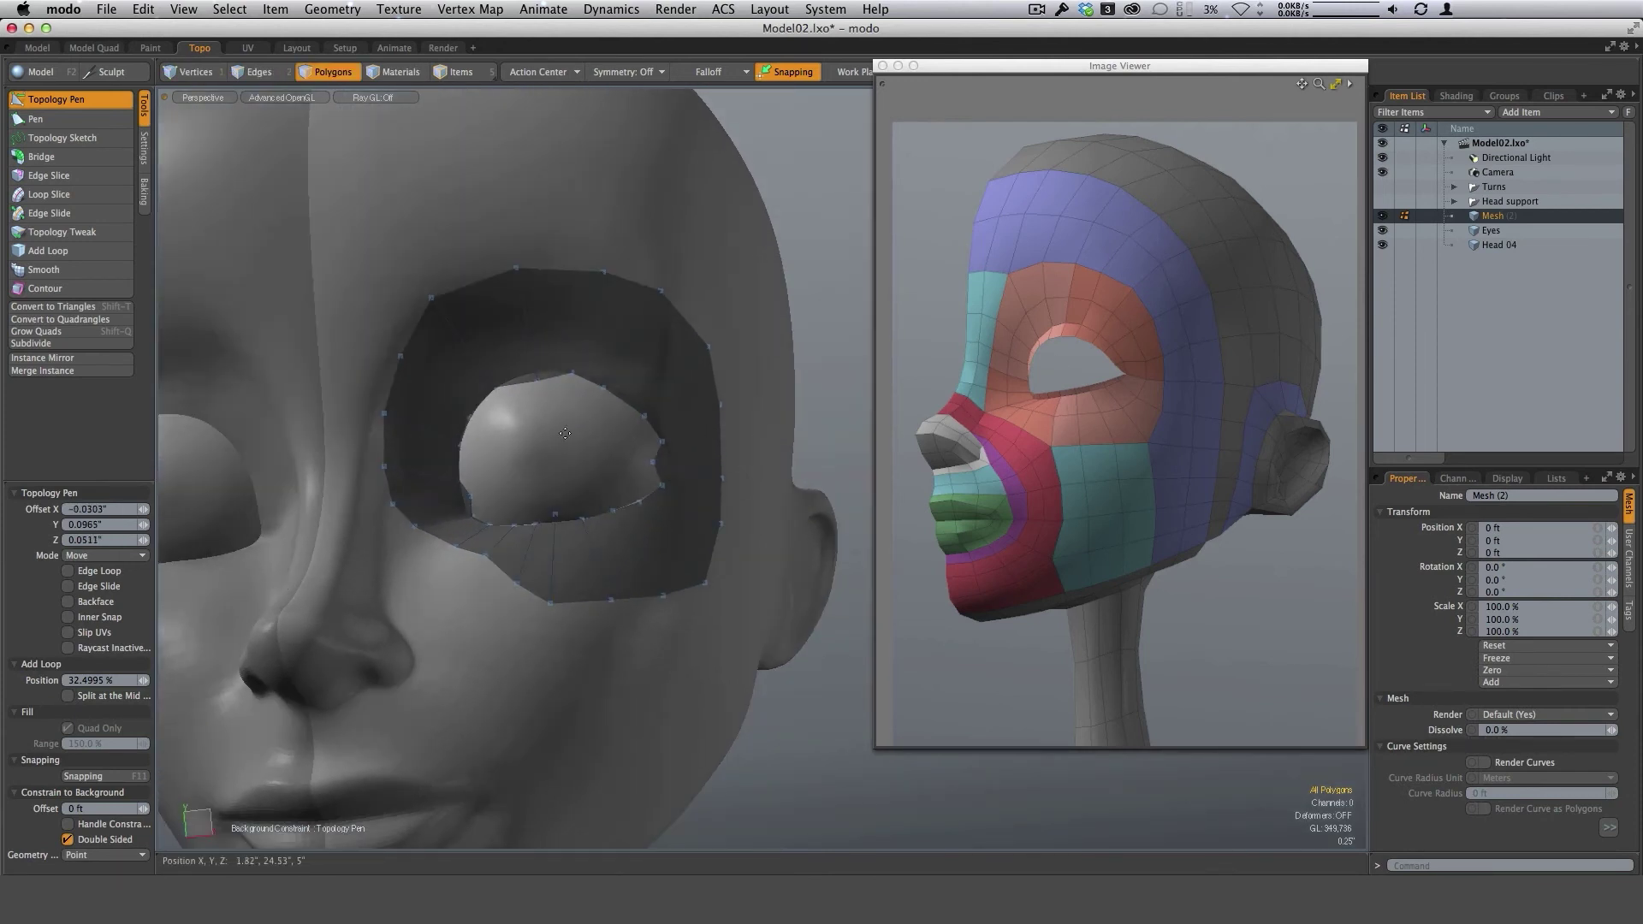
Square off the ring's upper inner corner beside the nose bridge to match the orange eye region of the reference.
alt+drag(565, 433, 609, 517)
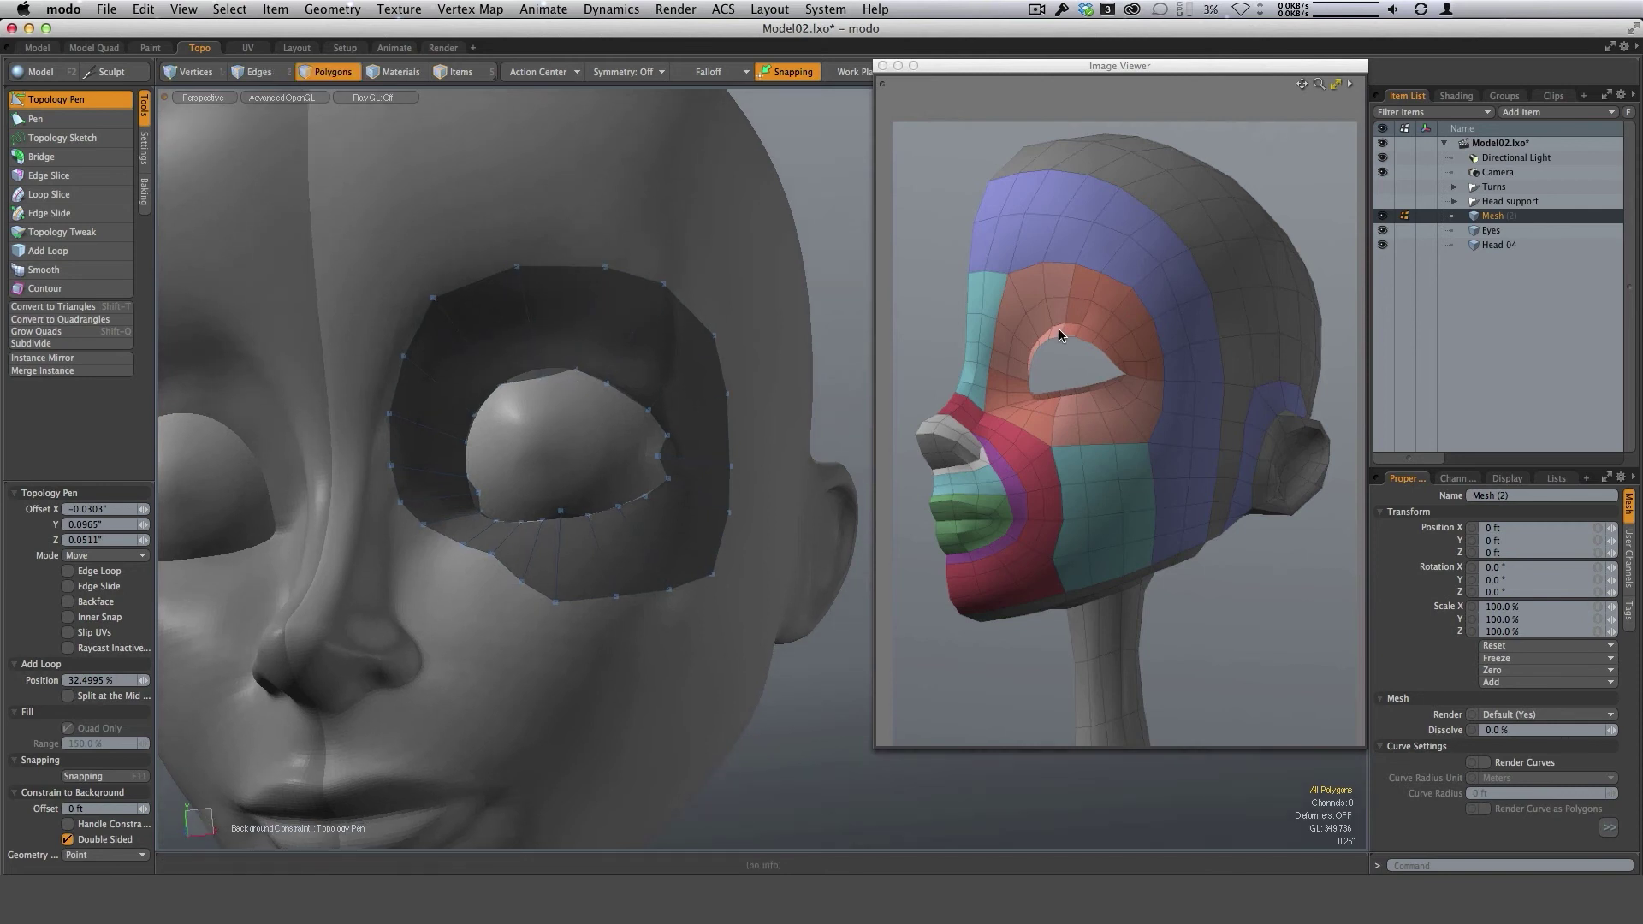
drag(432, 297, 407, 284)
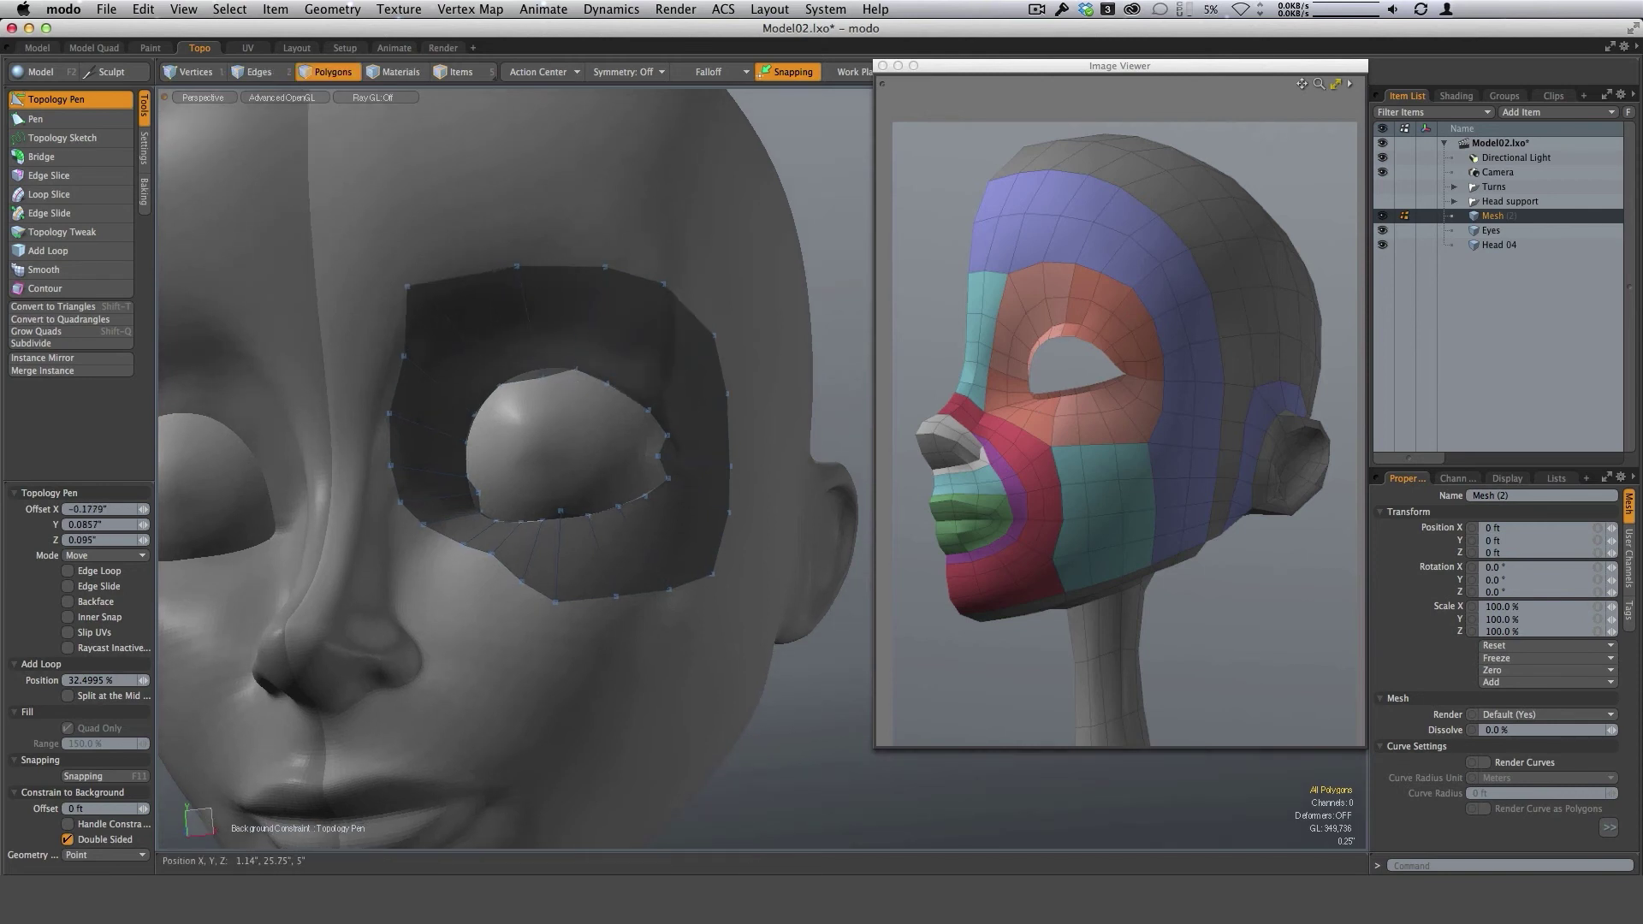
drag(403, 356, 395, 354)
click(992, 268)
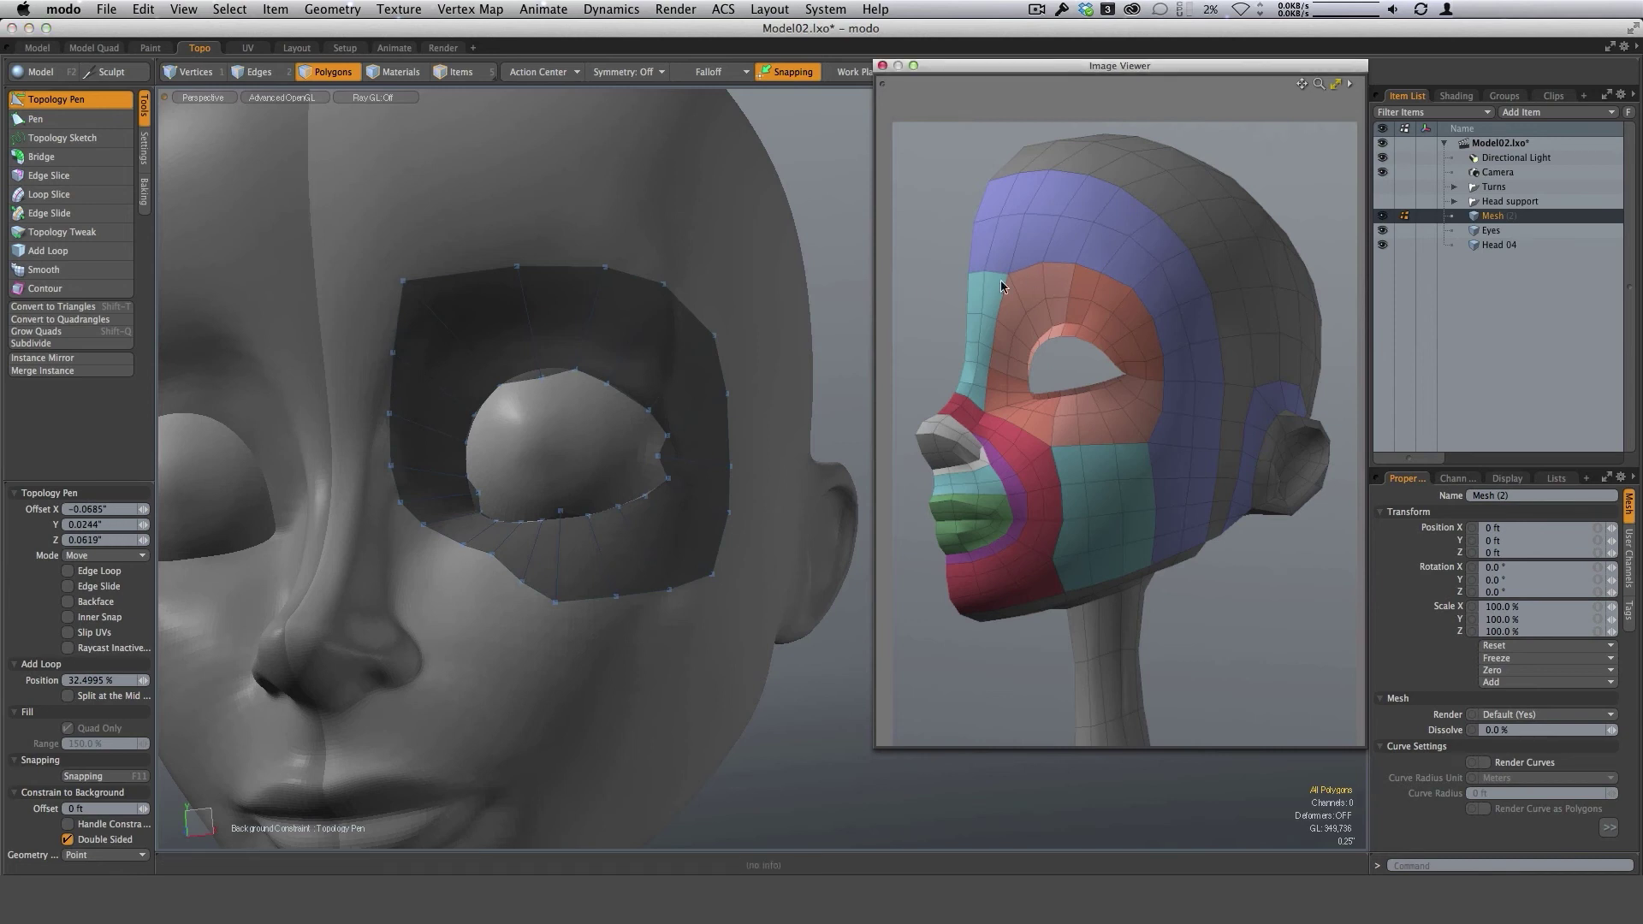
Check the ring from several angles and fine-tune its border vertices below the lower eyelid and on the cheek.
alt+drag(637, 546, 700, 569)
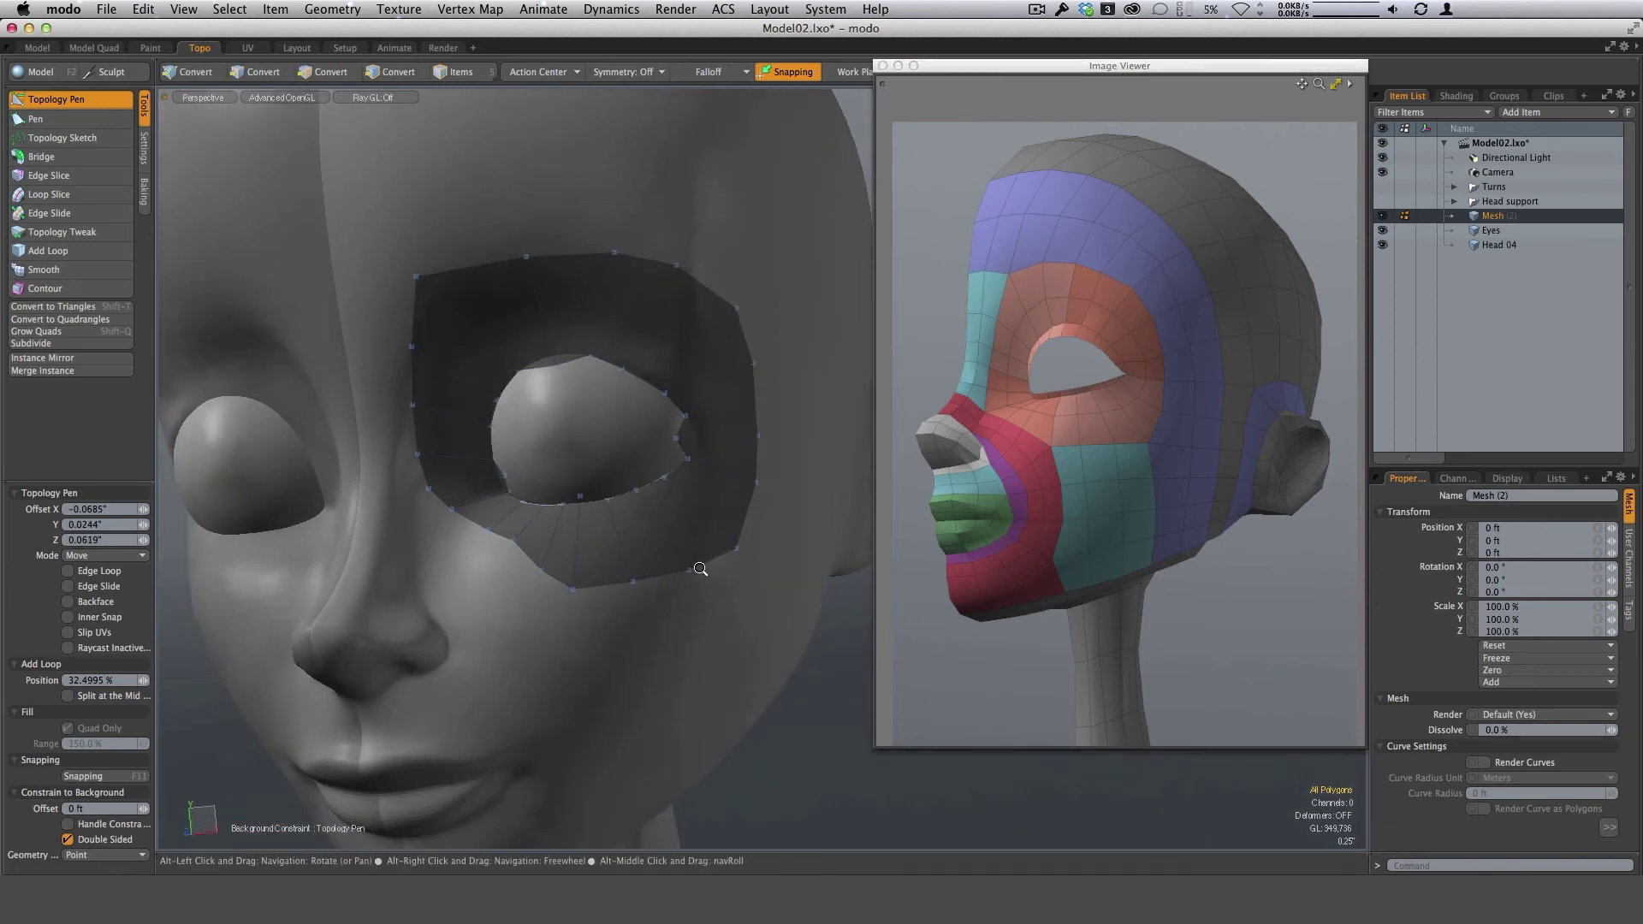
scroll(700, 569, down, 2)
alt+drag(711, 459, 606, 493)
scroll(549, 531, up, 3)
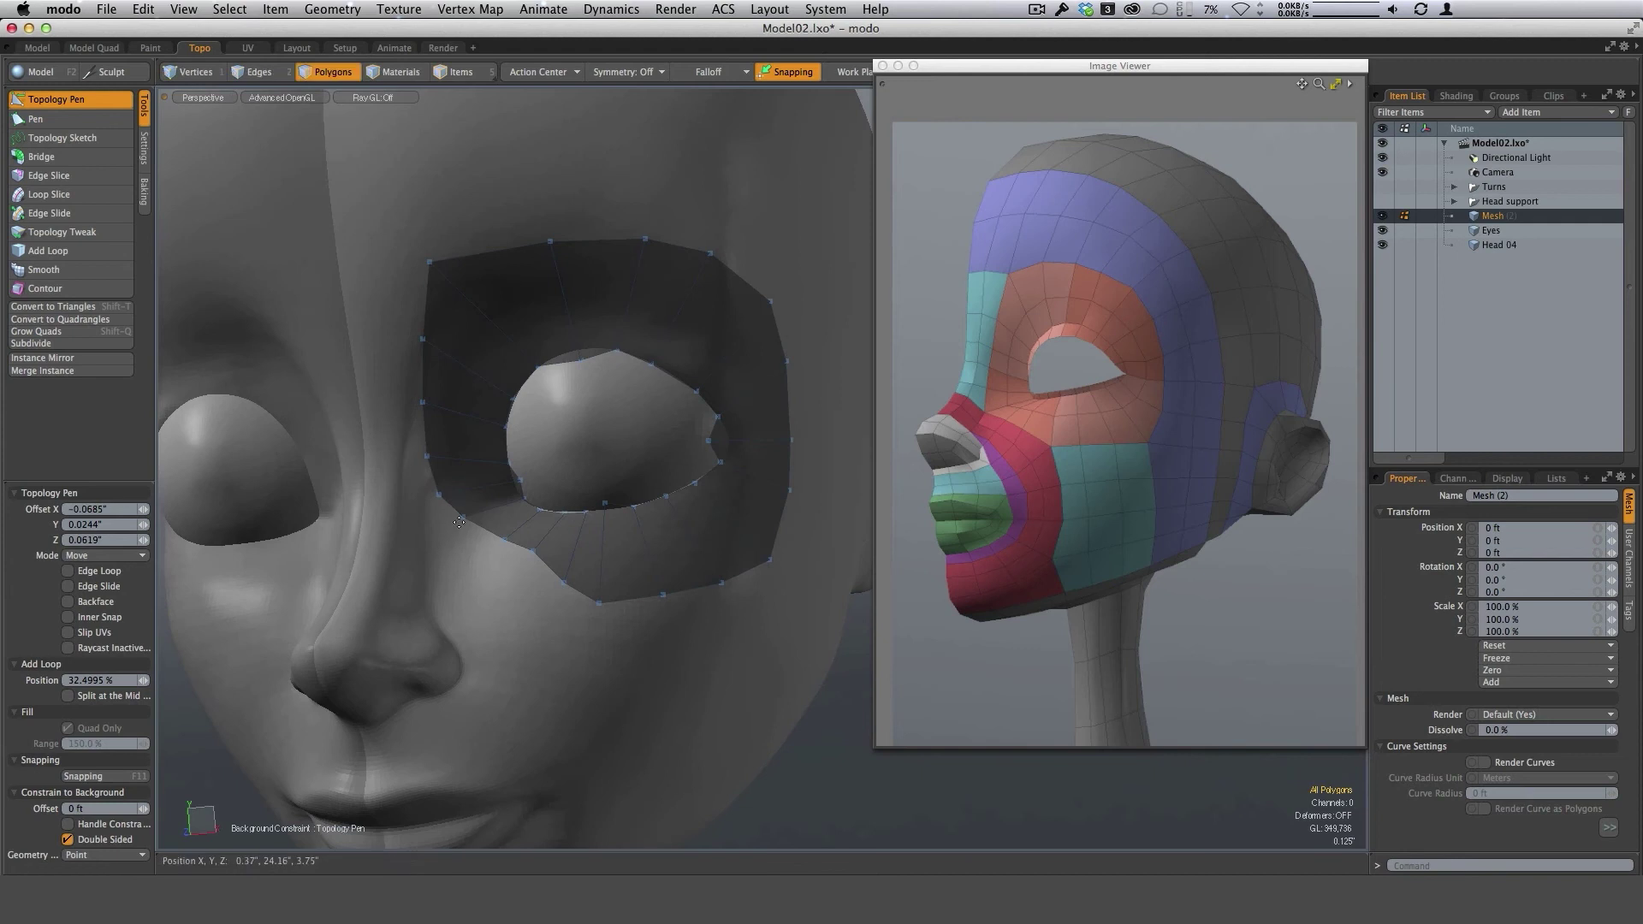
alt+drag(503, 504, 569, 508)
scroll(556, 488, up, 3)
scroll(567, 511, up, 3)
scroll(635, 445, down, 3)
mouse_move(638, 436)
alt+mouse_down()
mouse_move(759, 528)
mouse_move(663, 613)
mouse_move(682, 516)
mouse_move(667, 679)
mouse_move(715, 516)
mouse_move(710, 488)
mouse_move(687, 564)
mouse_move(651, 452)
alt+mouse_up()
scroll(664, 613, down, 3)
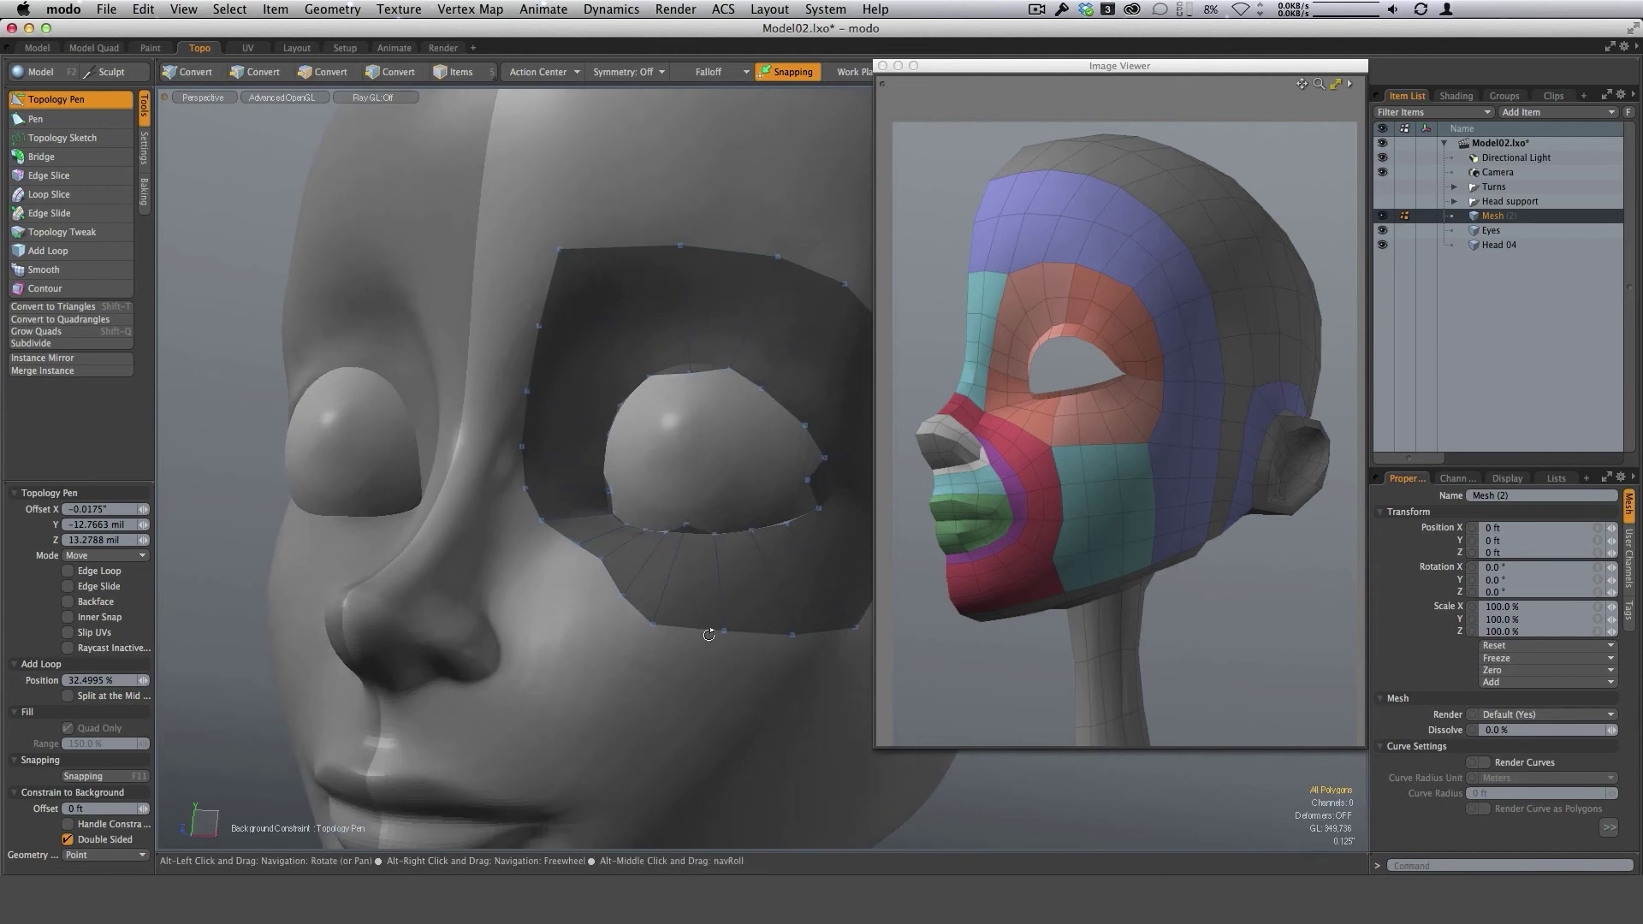
alt+drag(709, 634, 540, 623)
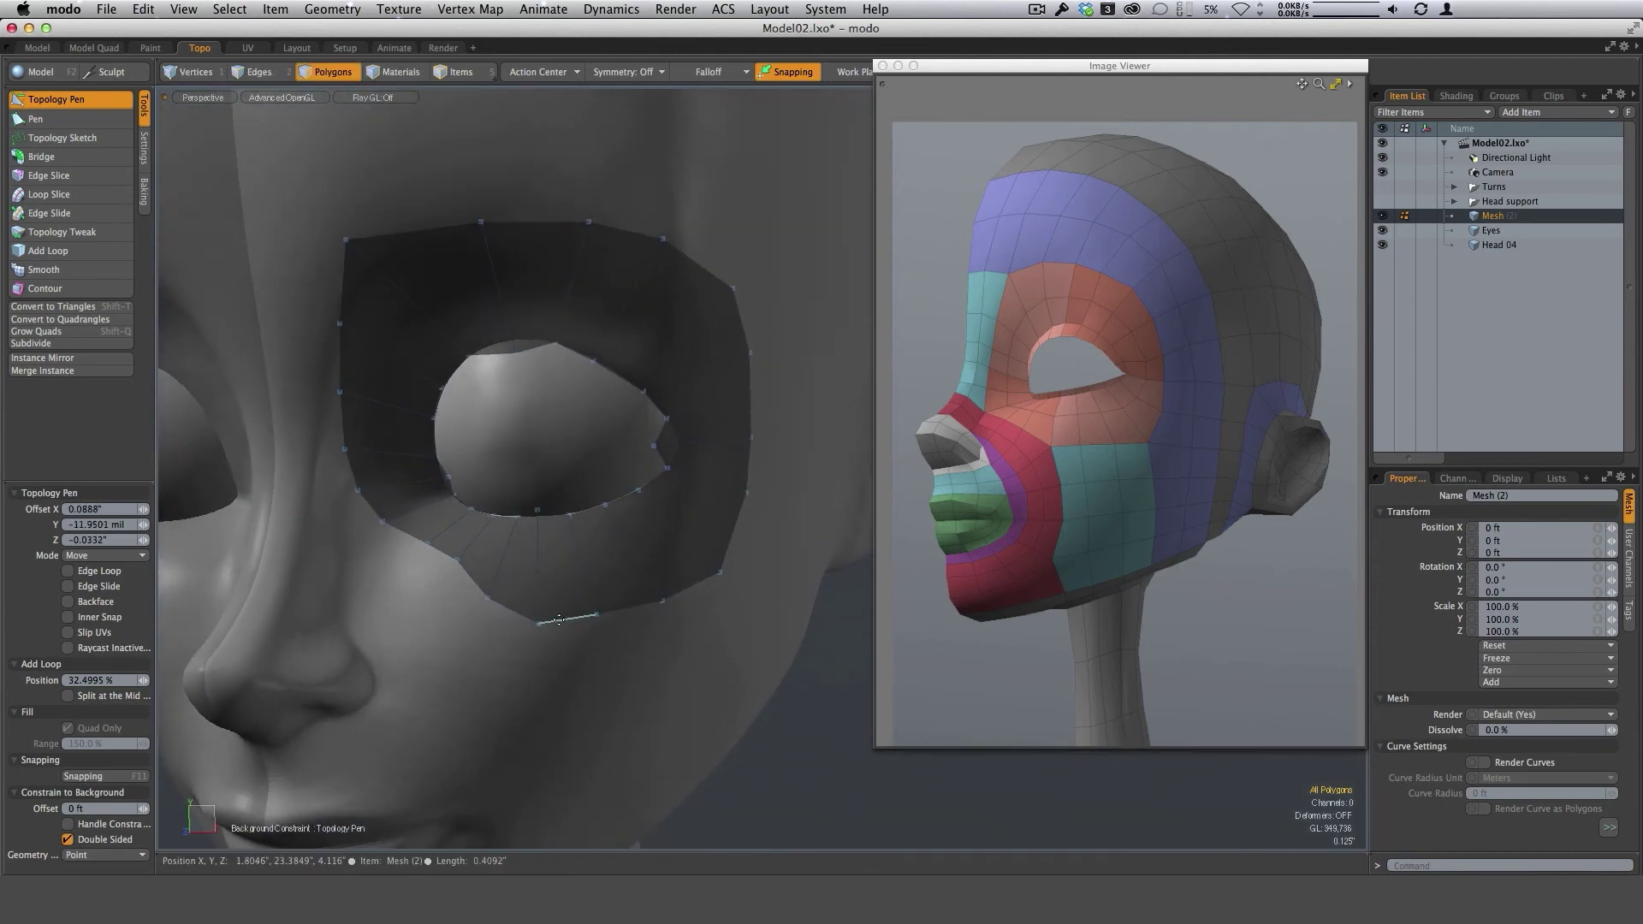
alt+drag(691, 590, 665, 632)
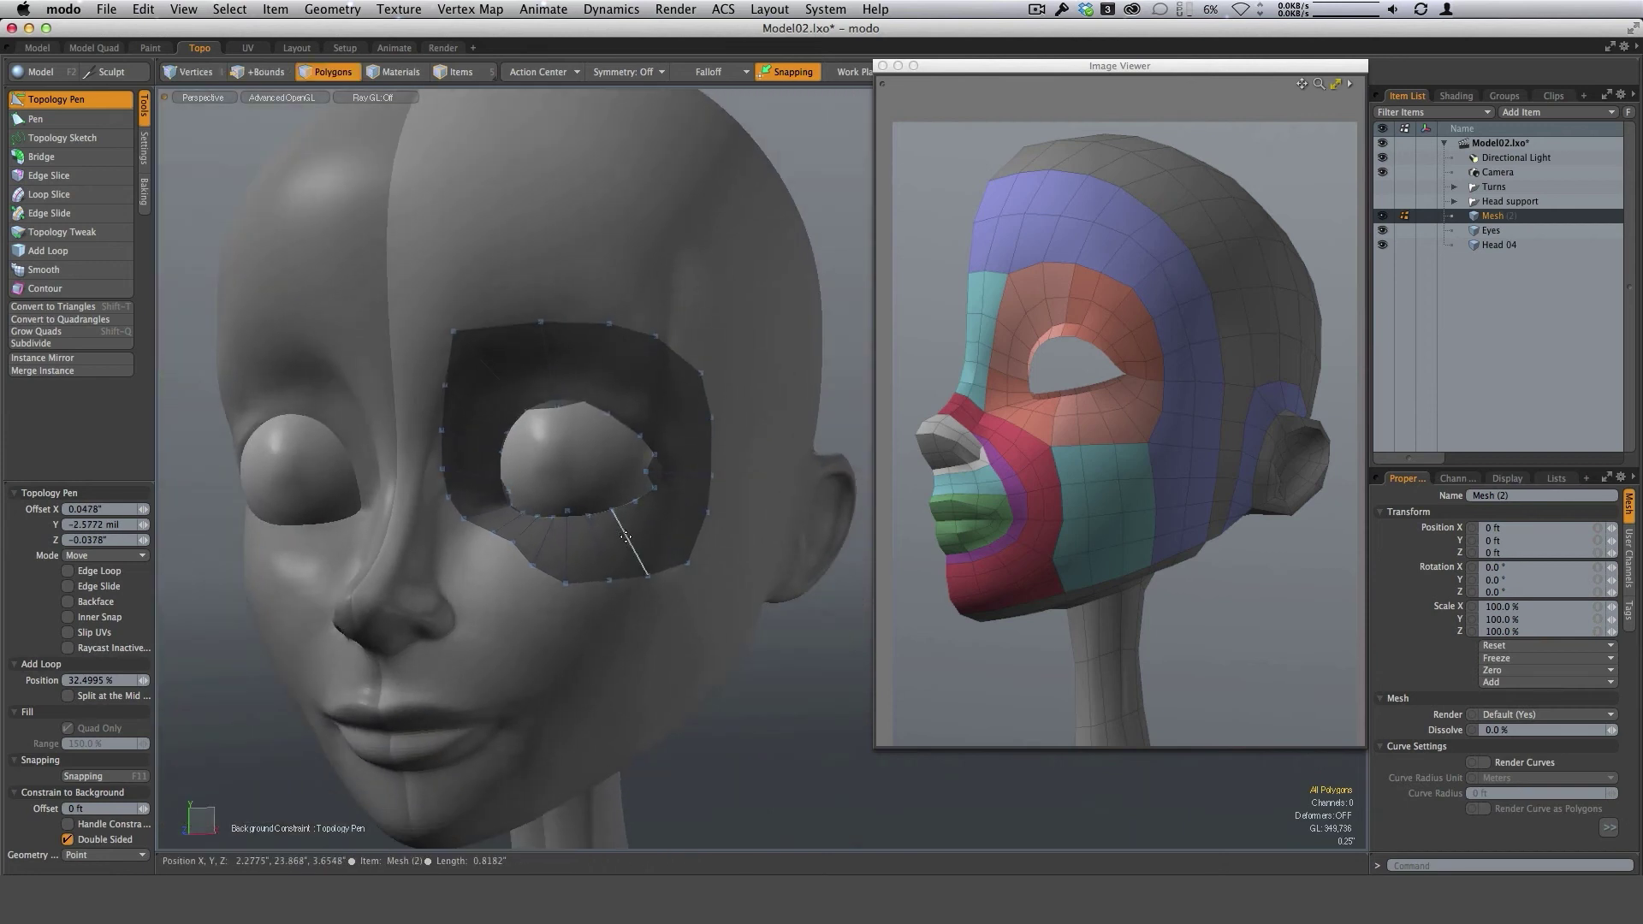
Add an edge loop around the whole eye ring, midway between the eyelids and the outer border, at about 51.66 %.
click(627, 539)
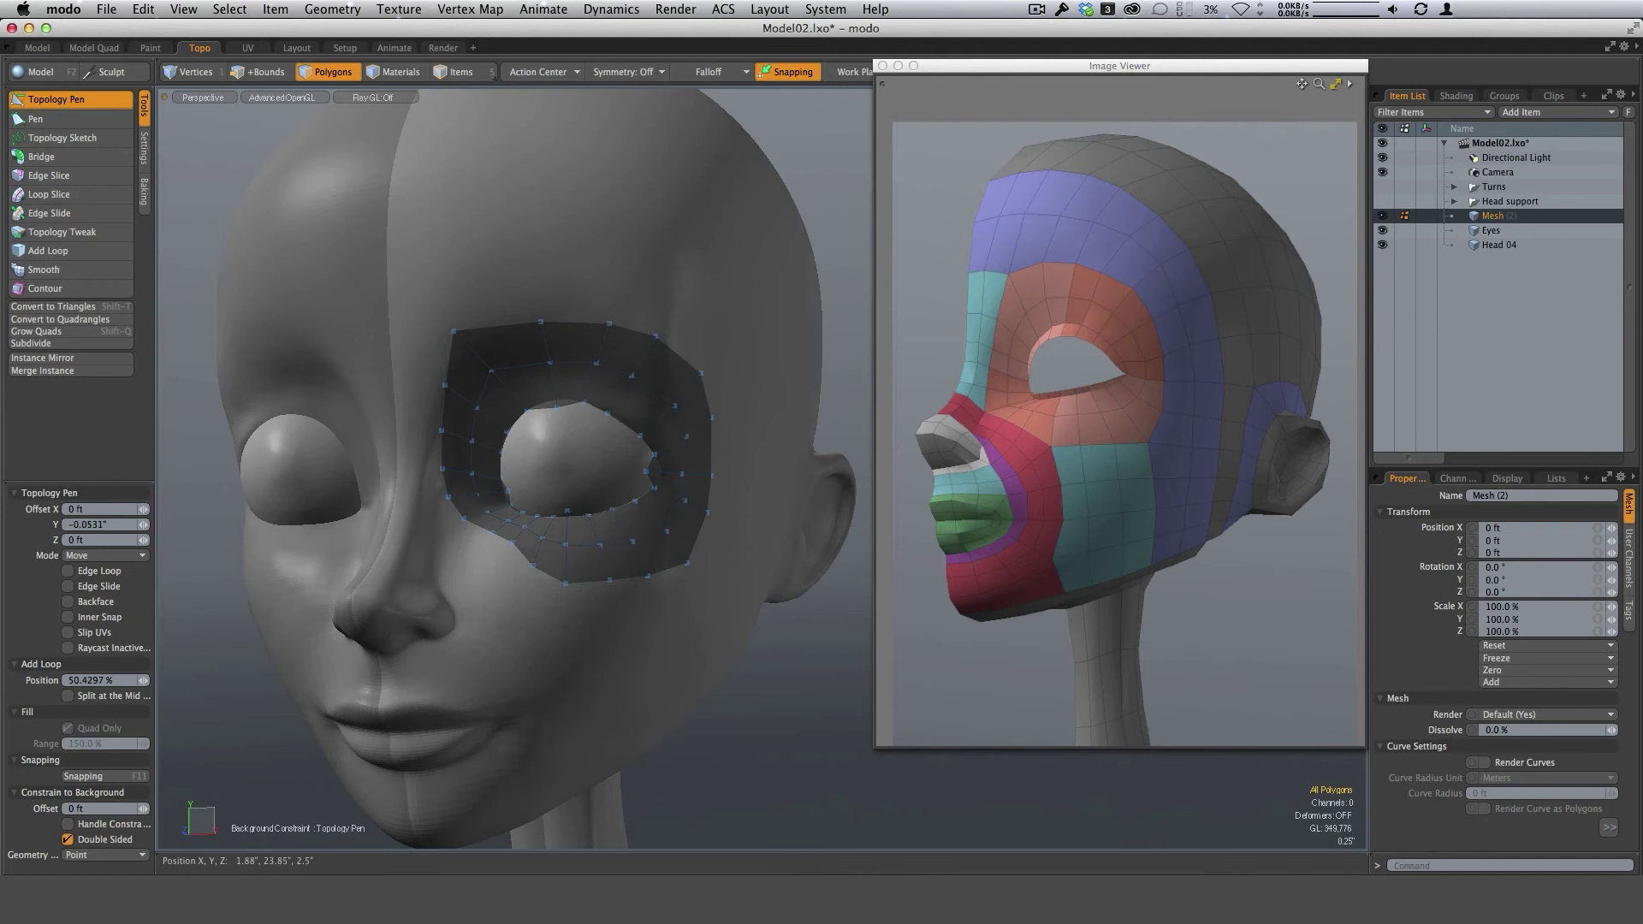
alt+drag(718, 552, 693, 457)
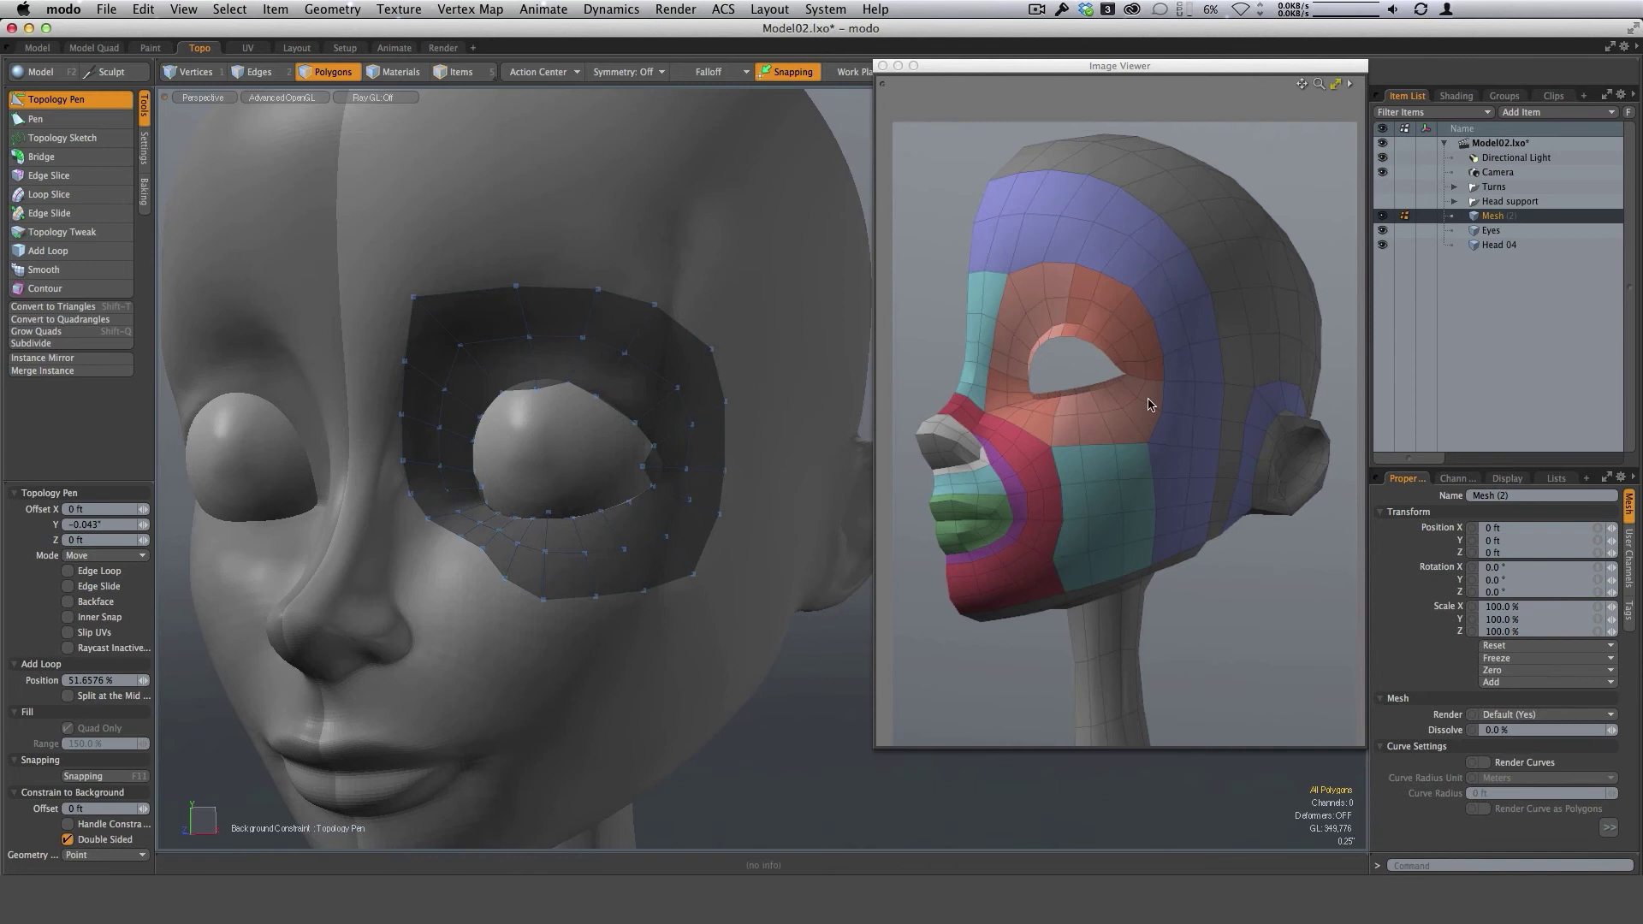
mouse_move(749, 547)
alt+mouse_down()
mouse_move(722, 568)
mouse_move(740, 552)
alt+mouse_up()
Extend three edges of the ring's lower outer border down the cheek to the jawline as adjoining polygon strips.
alt+drag(788, 463, 605, 617)
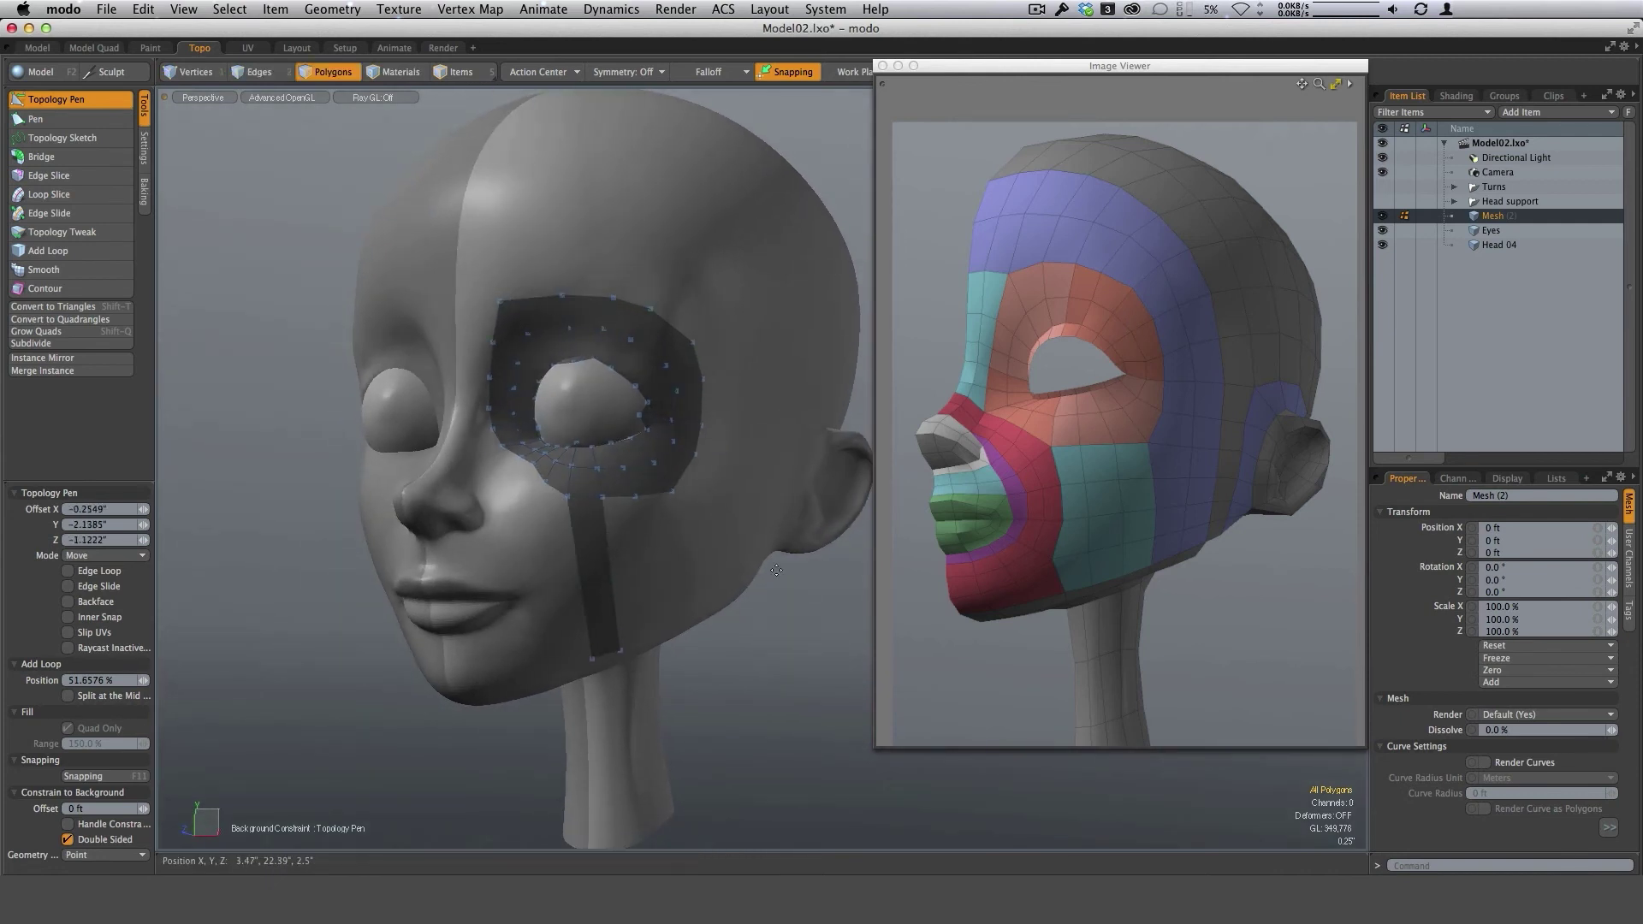
alt+drag(733, 598, 633, 635)
drag(625, 475, 640, 639)
alt+drag(640, 639, 571, 652)
click(616, 628)
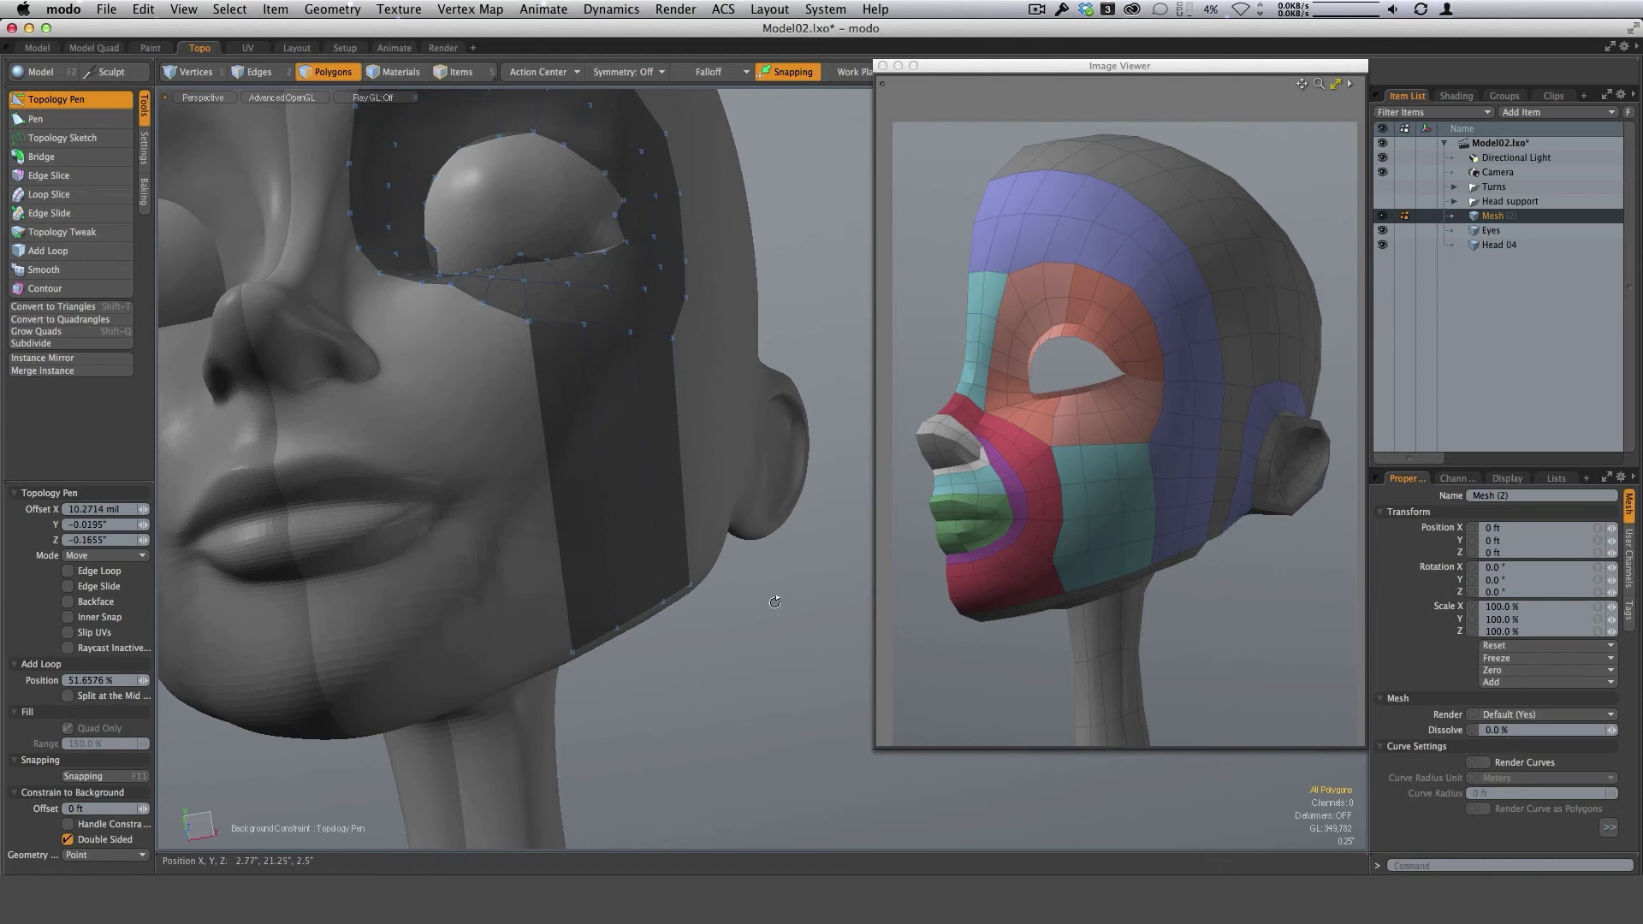
Adjust the end vertices of the cheek polygon strips so they line up along the jawline.
alt+drag(775, 602, 484, 600)
drag(530, 349, 531, 348)
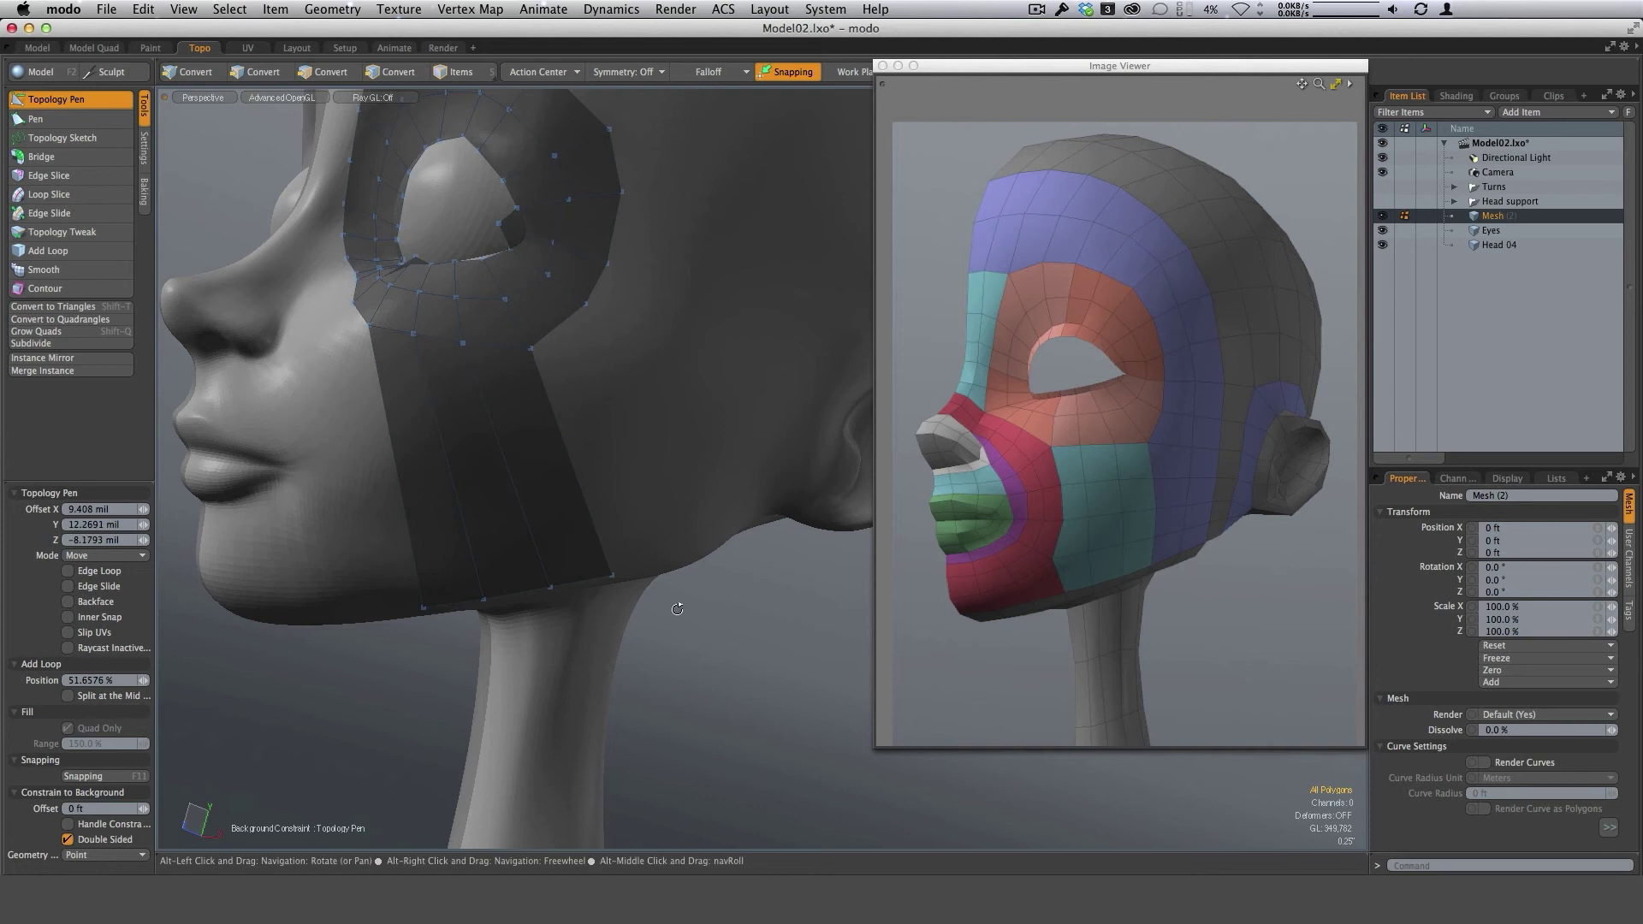
alt+drag(677, 609, 562, 594)
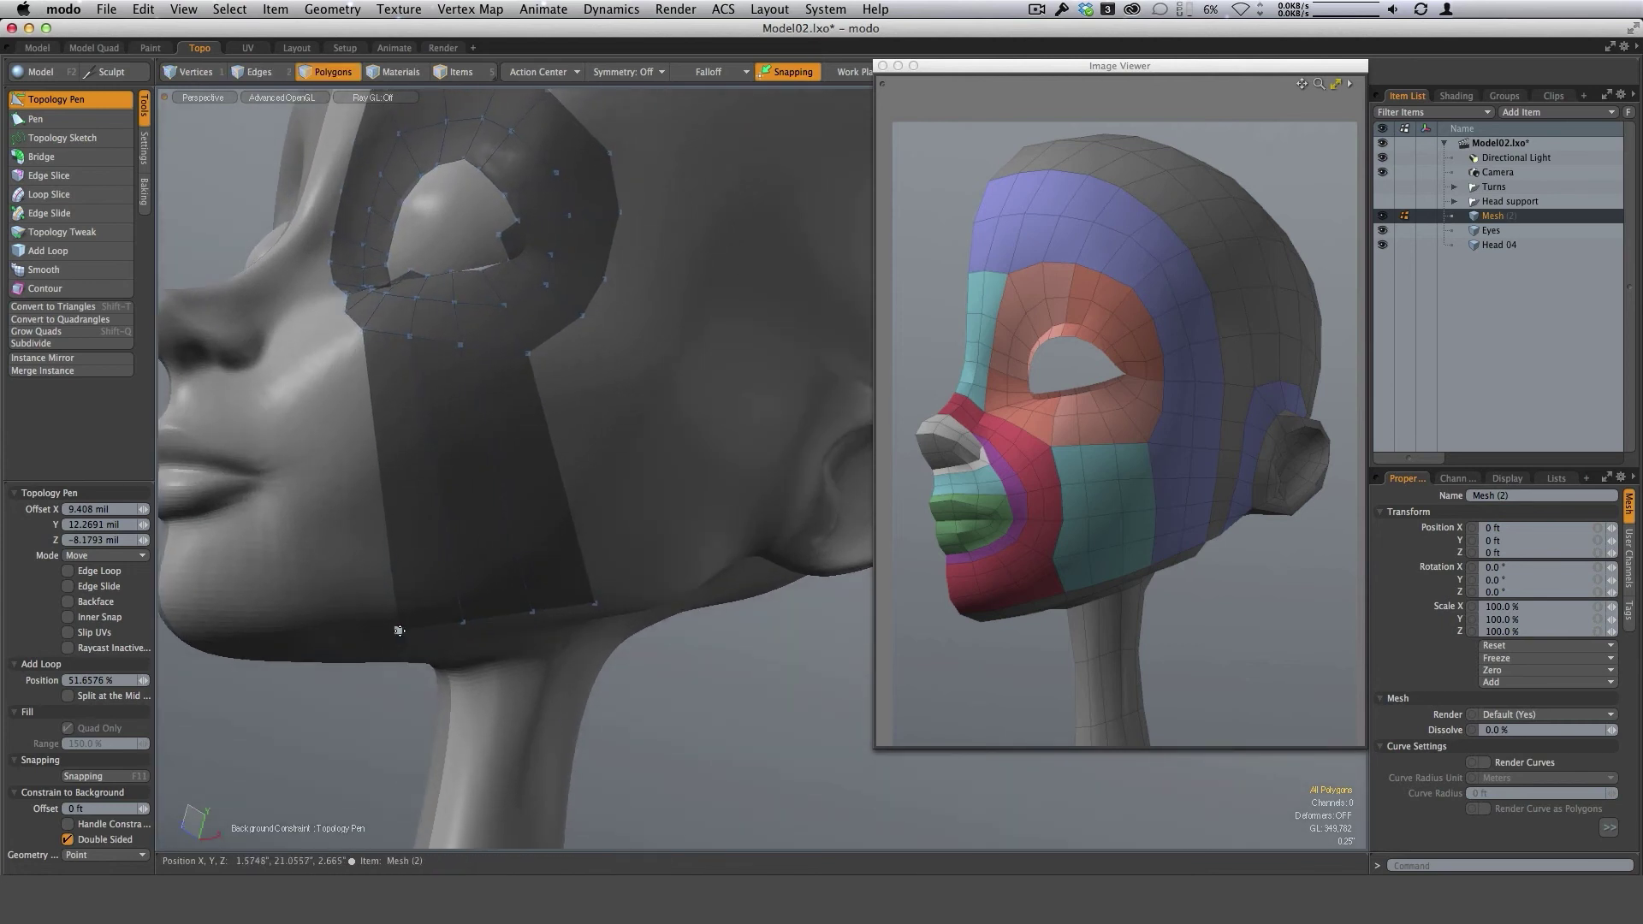
drag(399, 631, 457, 623)
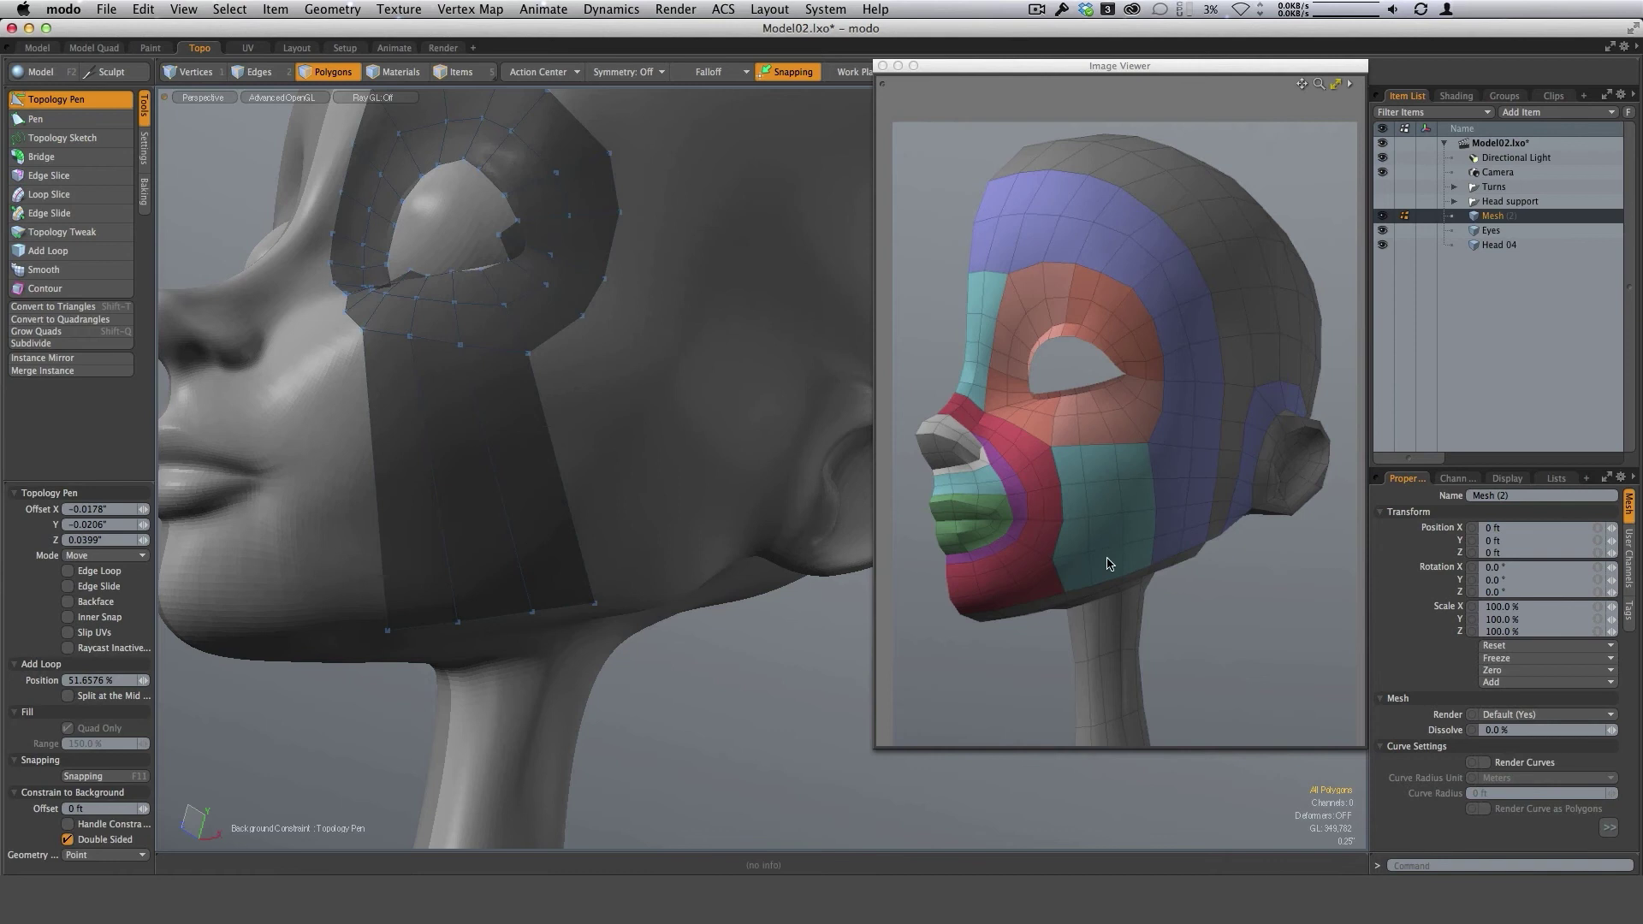
Add three horizontal edge loops across the cheek strips, dividing them into four rows between the eye ring and the jawline.
shift+middle_click(477, 407)
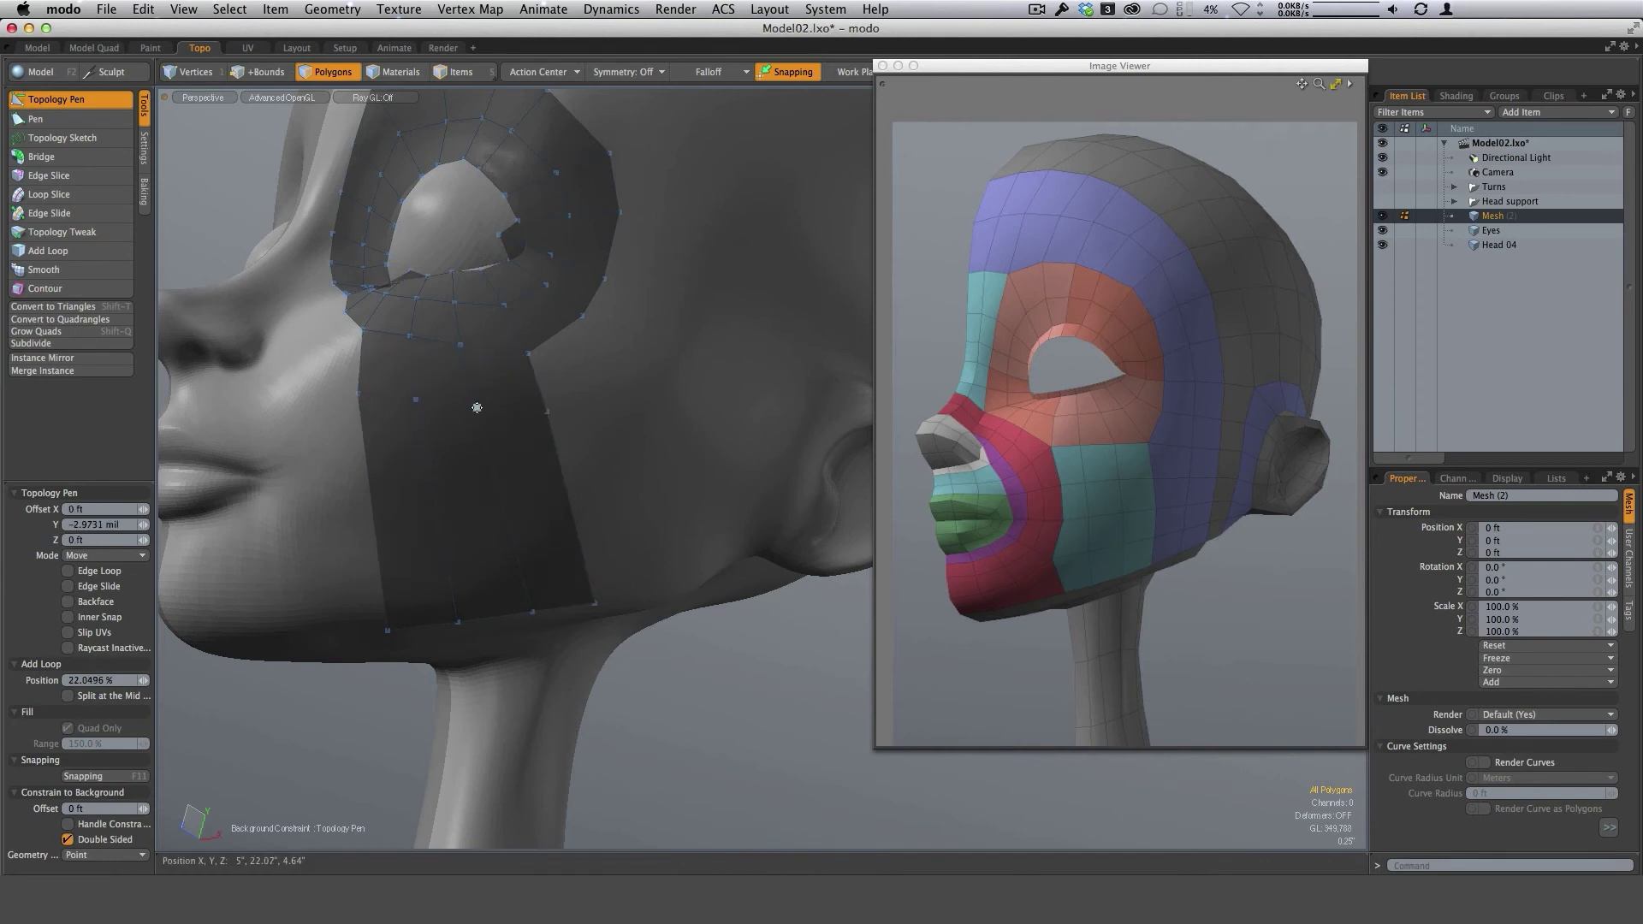
shift+click(496, 479)
shift+click(515, 546)
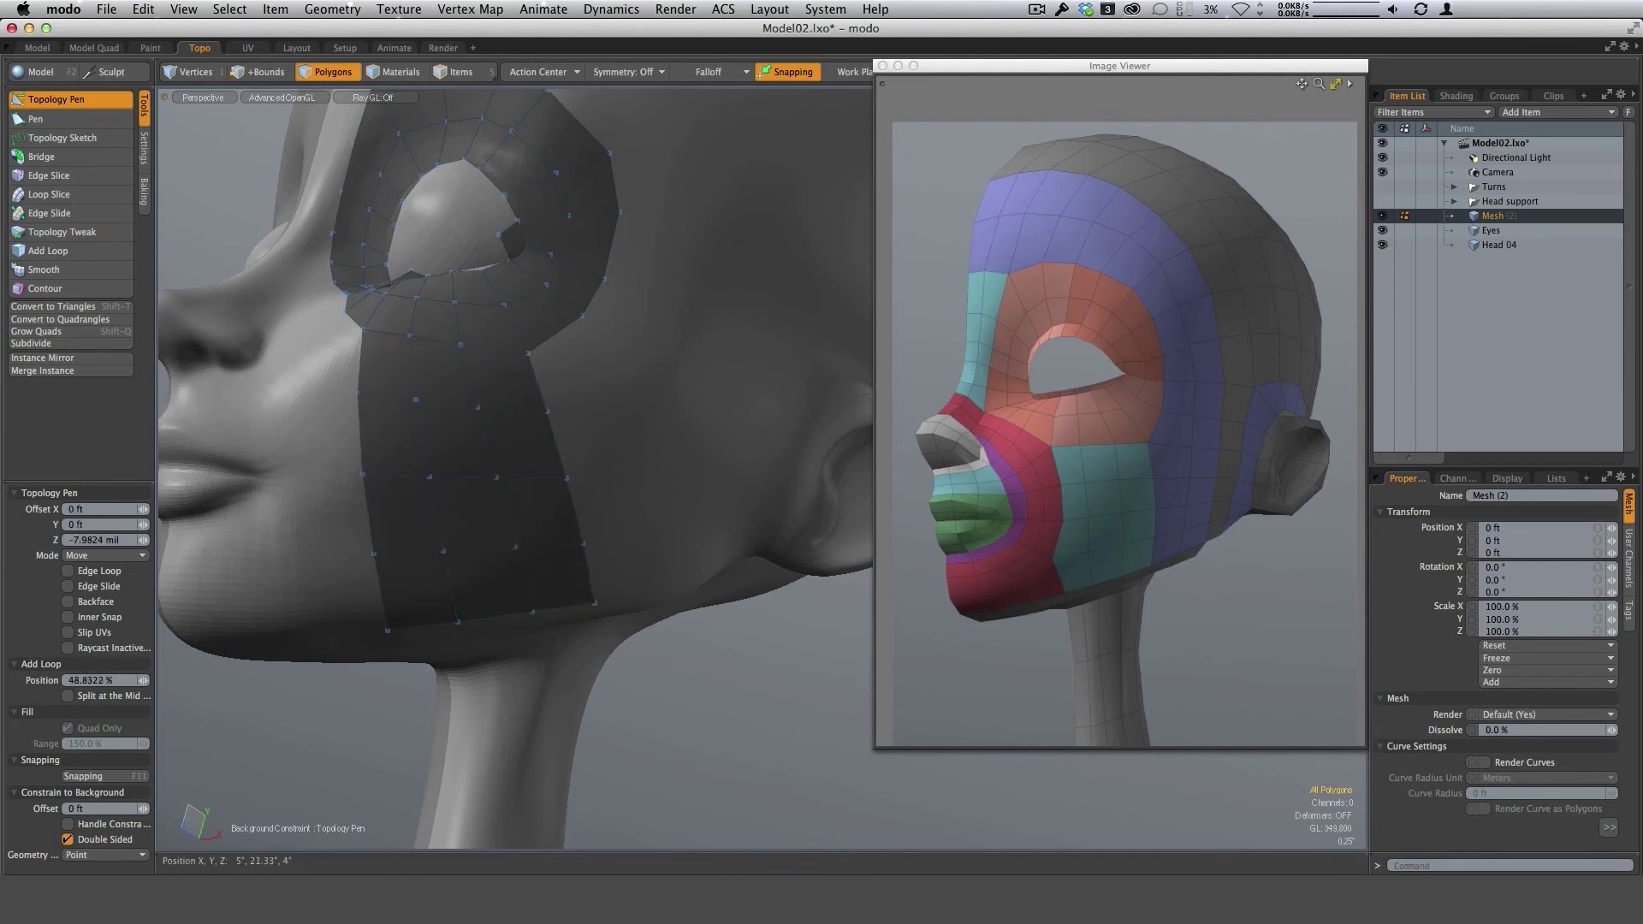
Square off the eye ring's lower inner corner beside the nose and even out its inner border vertices, following the orange reference region.
alt+drag(649, 568, 802, 592)
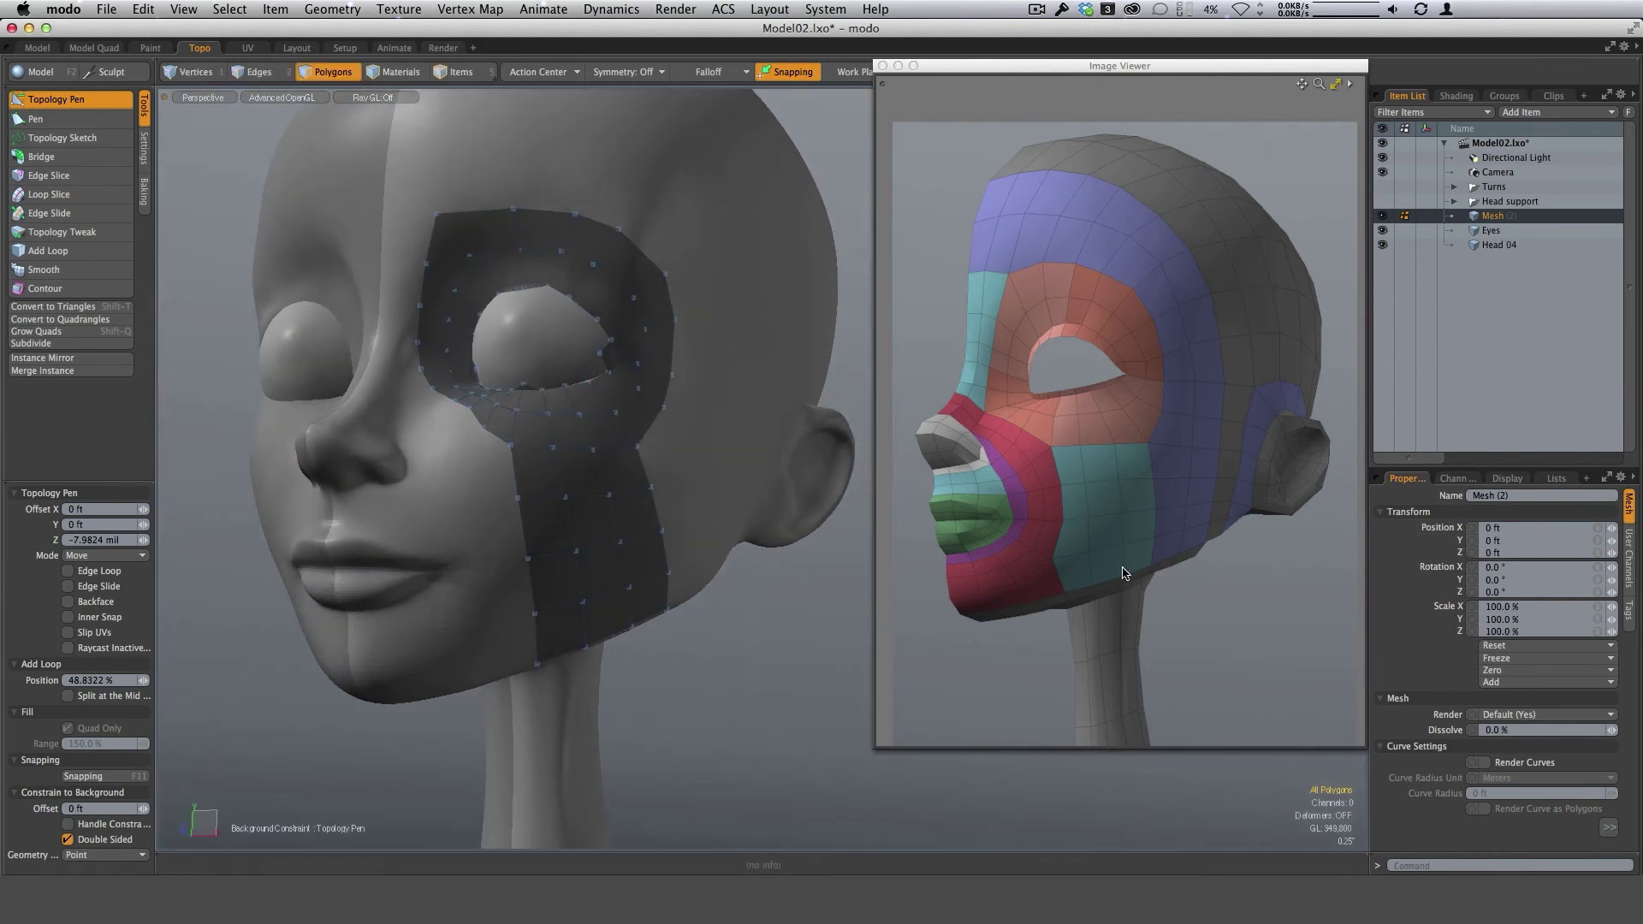
alt+drag(734, 552, 748, 591)
alt+shift+drag(656, 471, 736, 575)
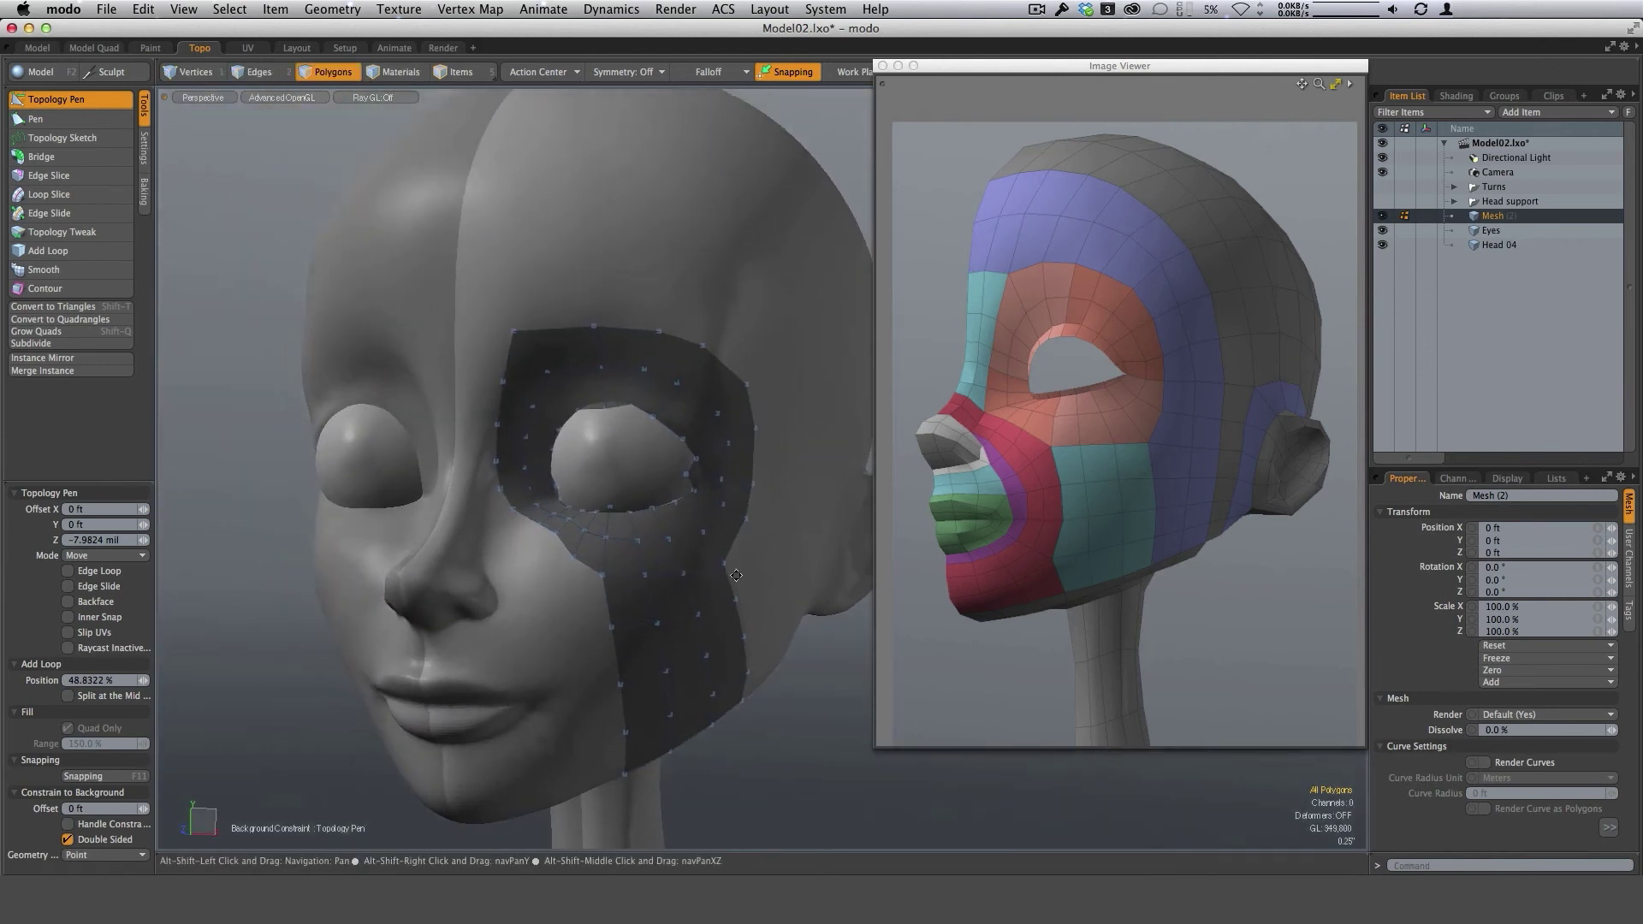
alt+drag(605, 531, 904, 454)
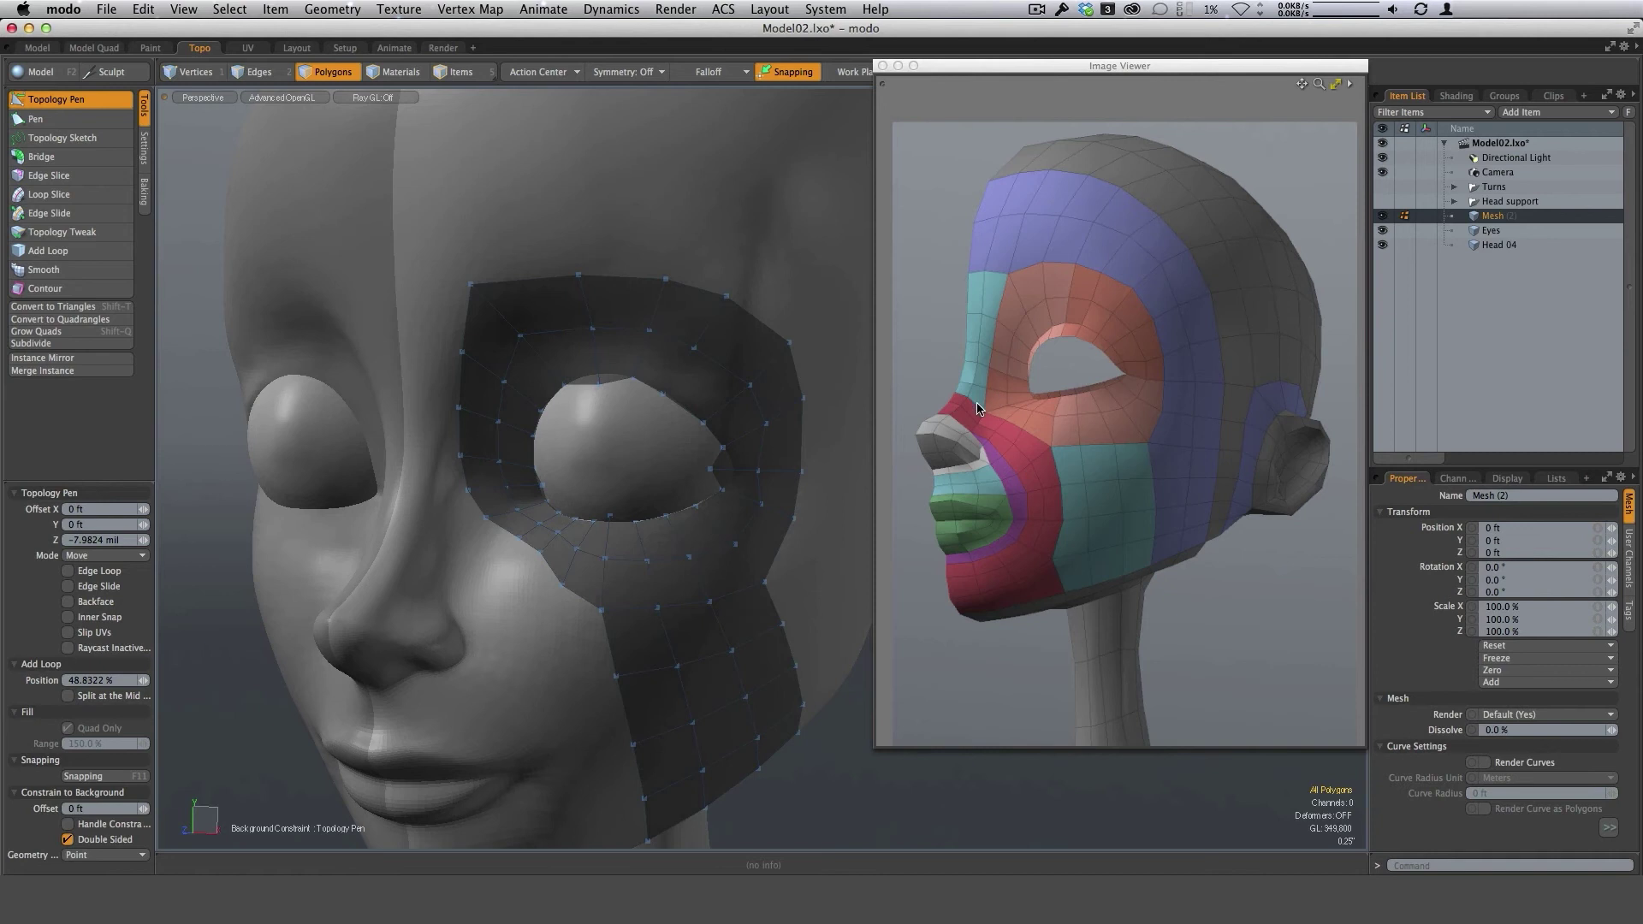
alt+drag(695, 591, 743, 551)
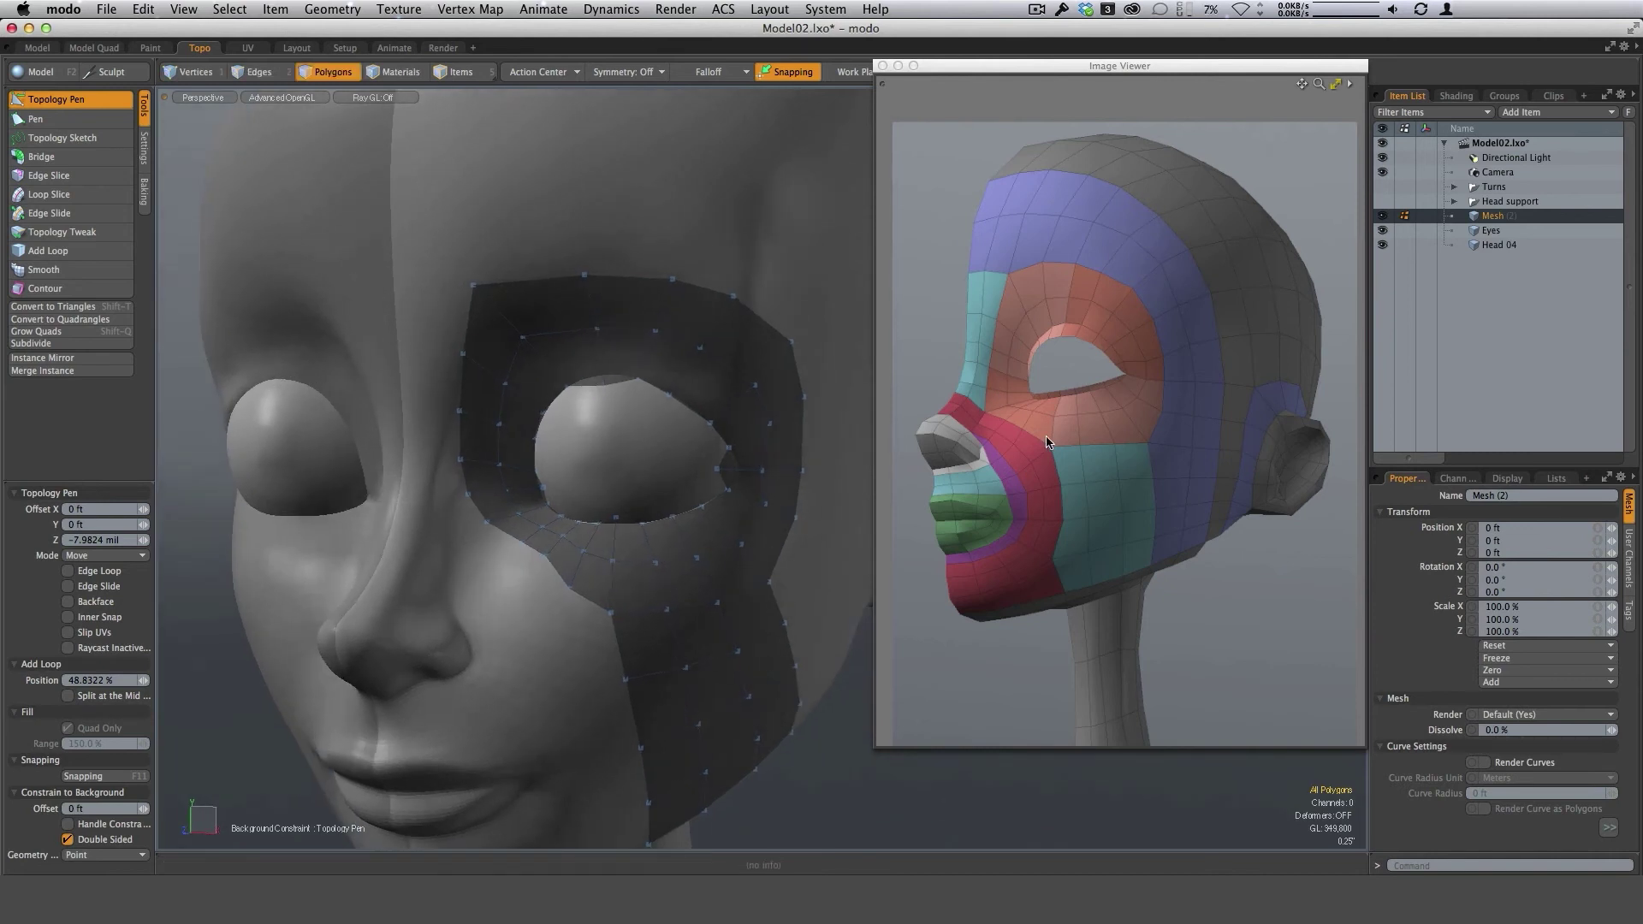
alt+drag(660, 638, 610, 597)
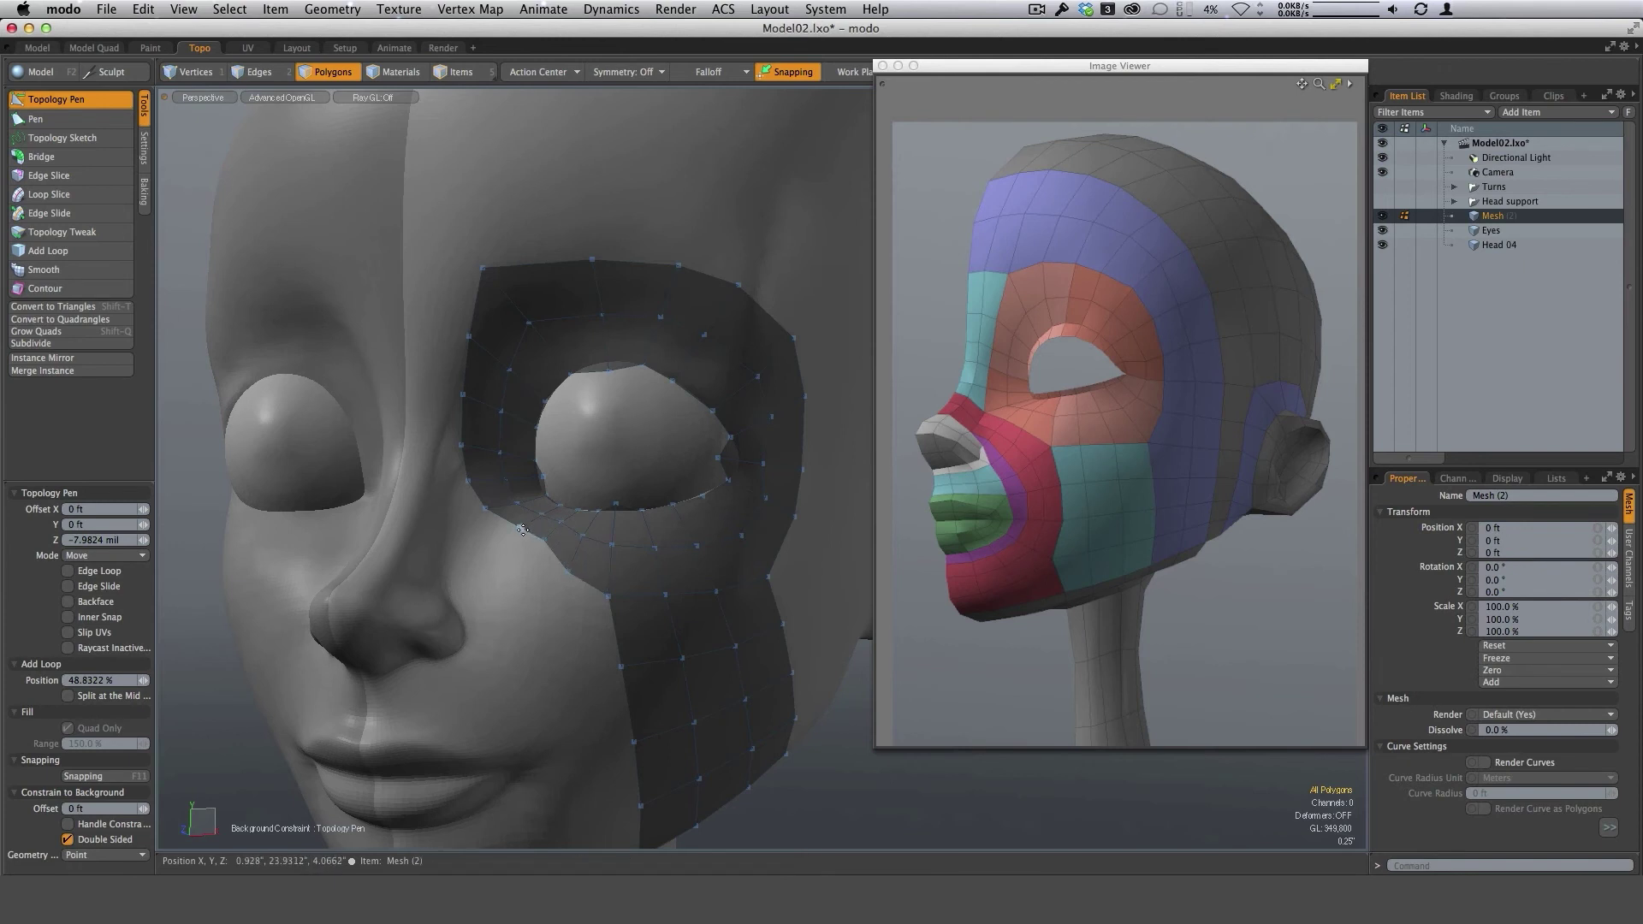
drag(522, 530, 464, 387)
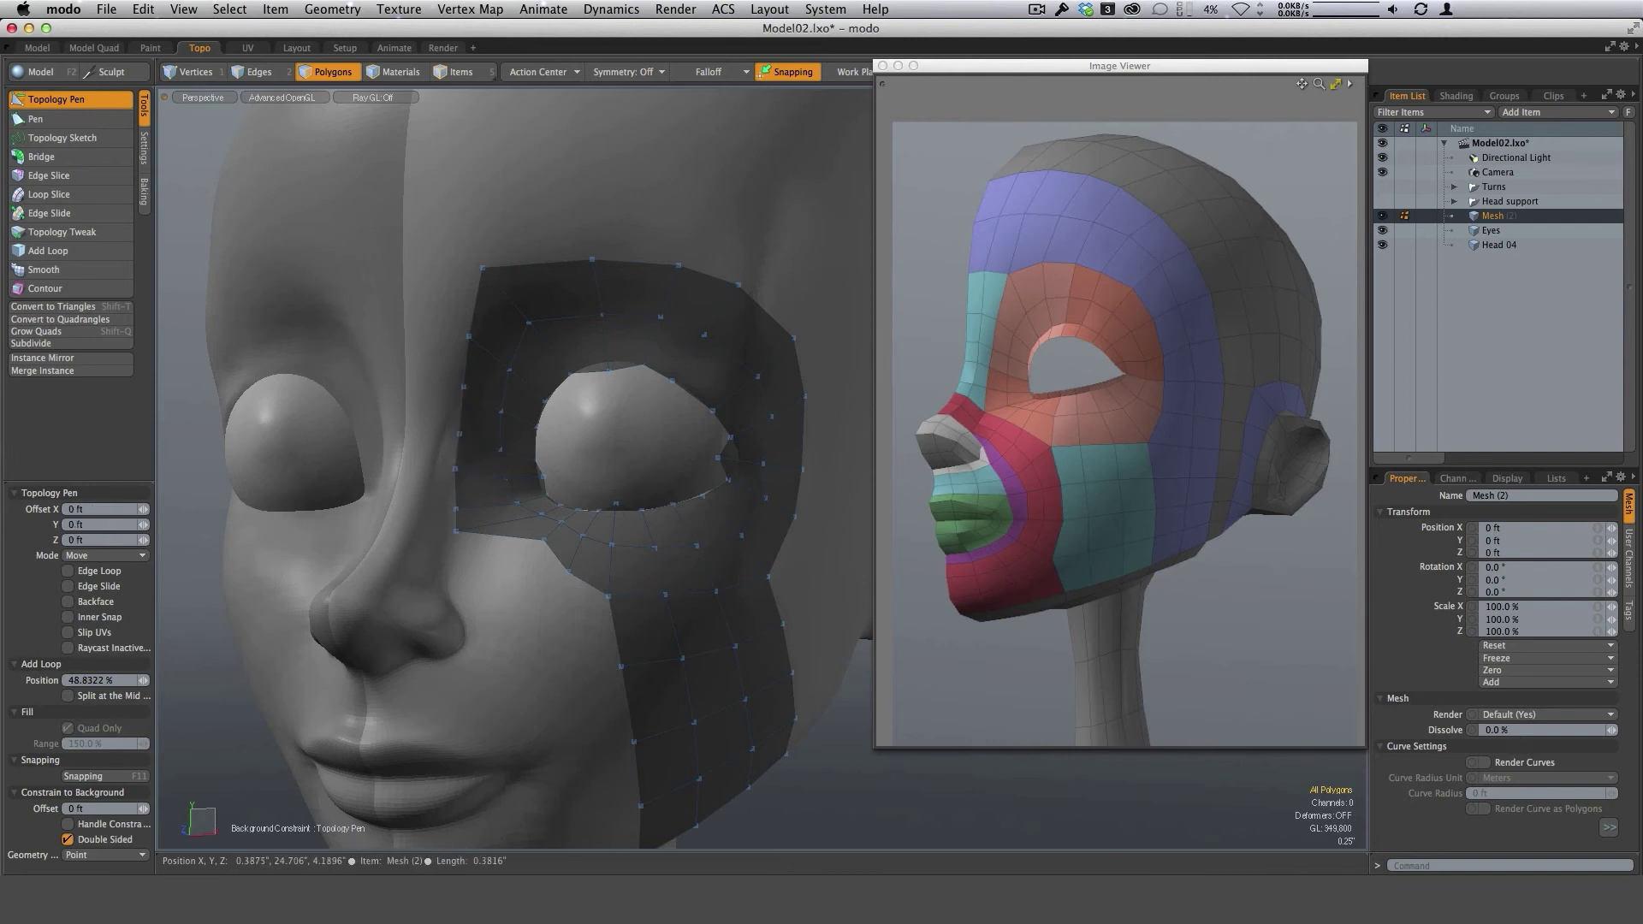
drag(455, 469, 458, 429)
drag(455, 533, 455, 531)
Fine-tune the ring's border vertices below the inner eye corner and the adjoining inner edge of the cheek patch.
alt+drag(666, 604, 603, 619)
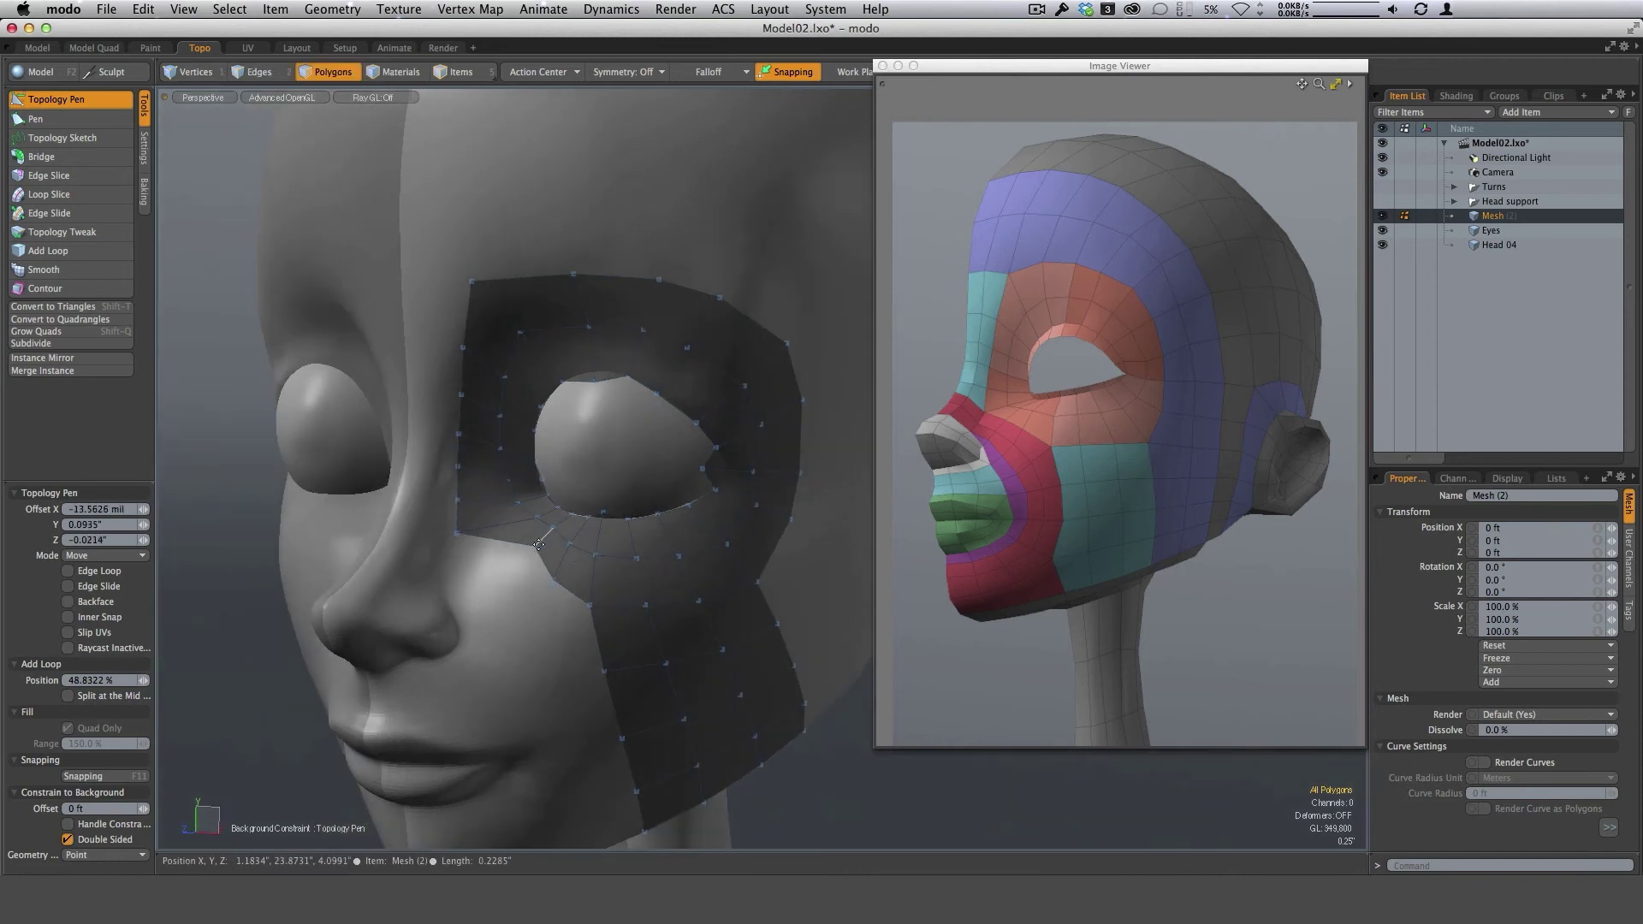
mouse_move(537, 544)
mouse_down()
mouse_move(510, 531)
mouse_move(549, 560)
mouse_up()
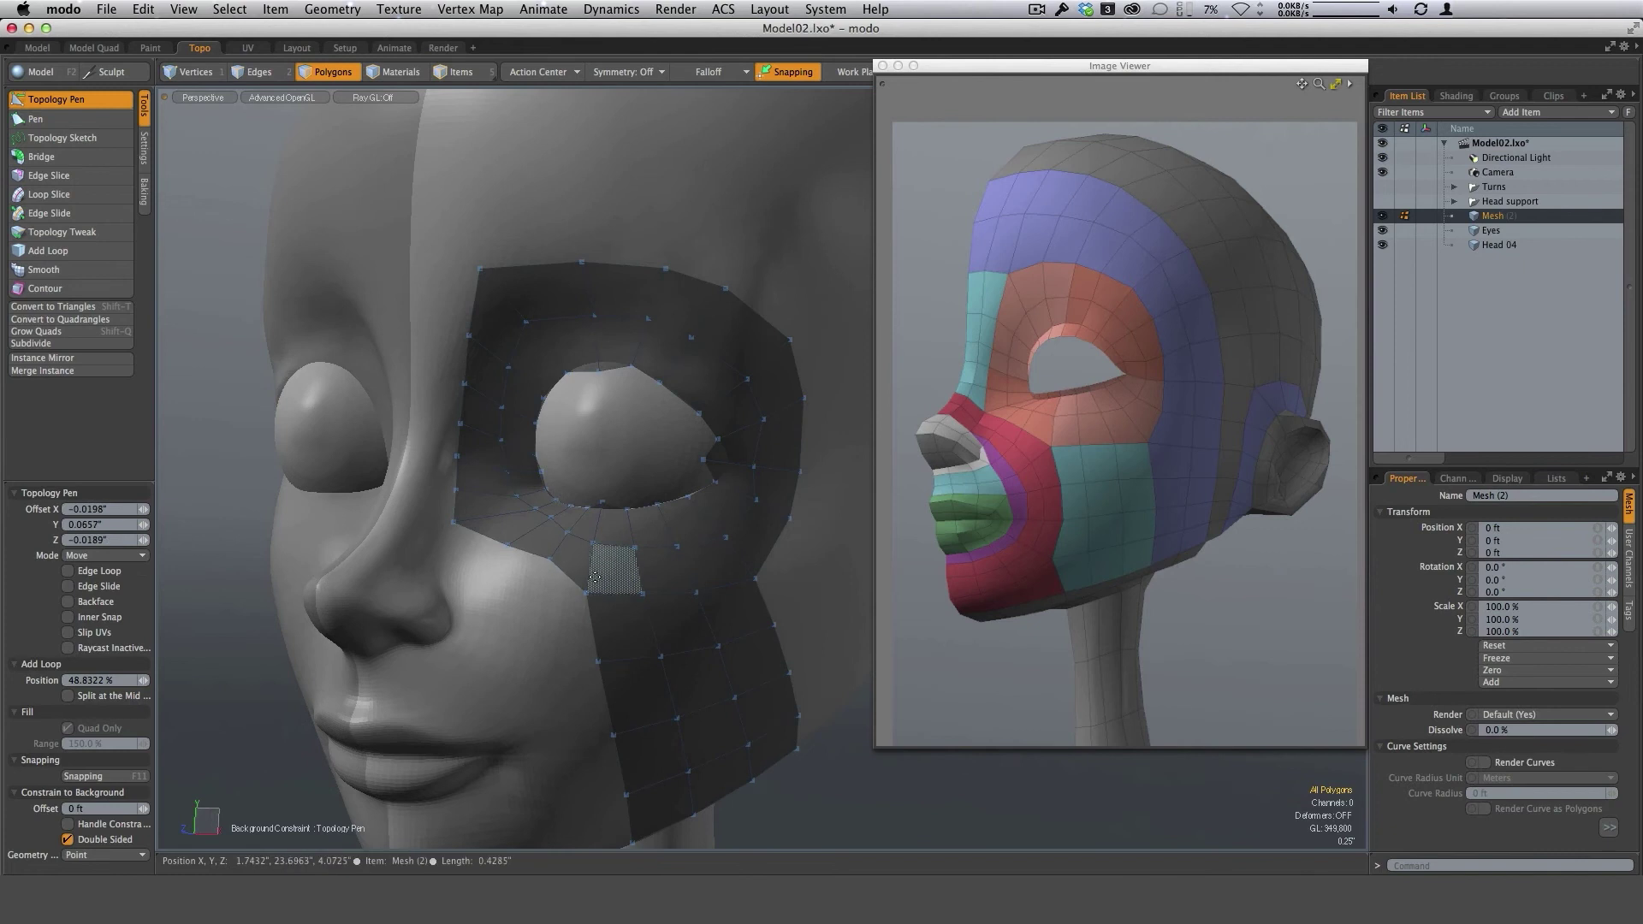
drag(597, 662, 607, 659)
drag(586, 592, 545, 562)
alt+drag(629, 503, 697, 484)
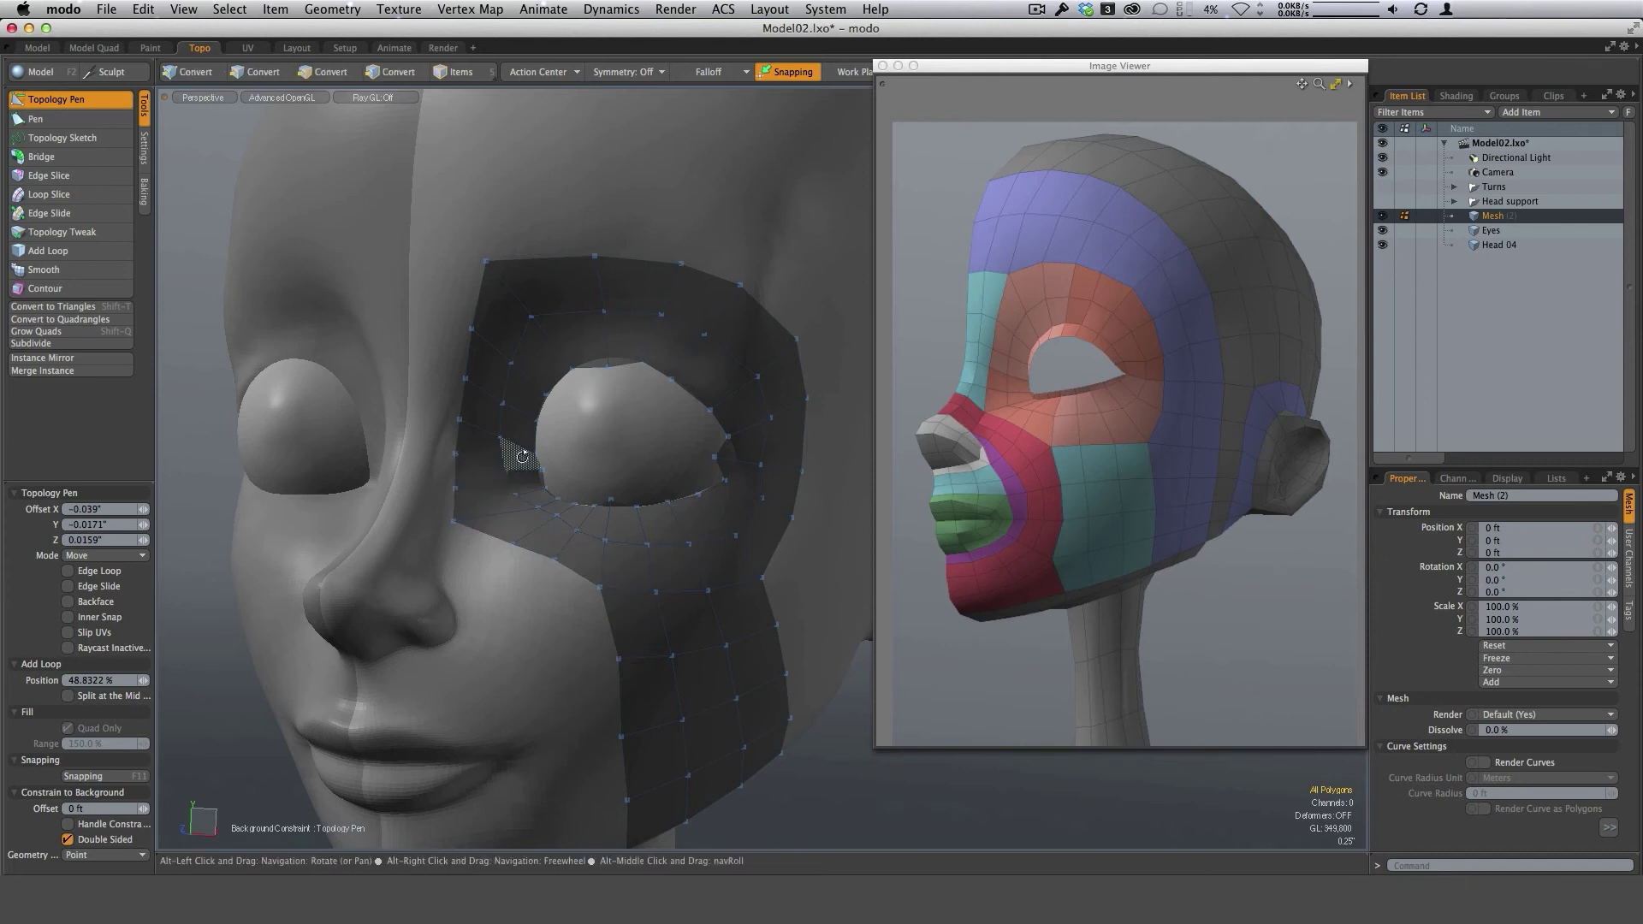
alt+scroll(522, 456, up, 5)
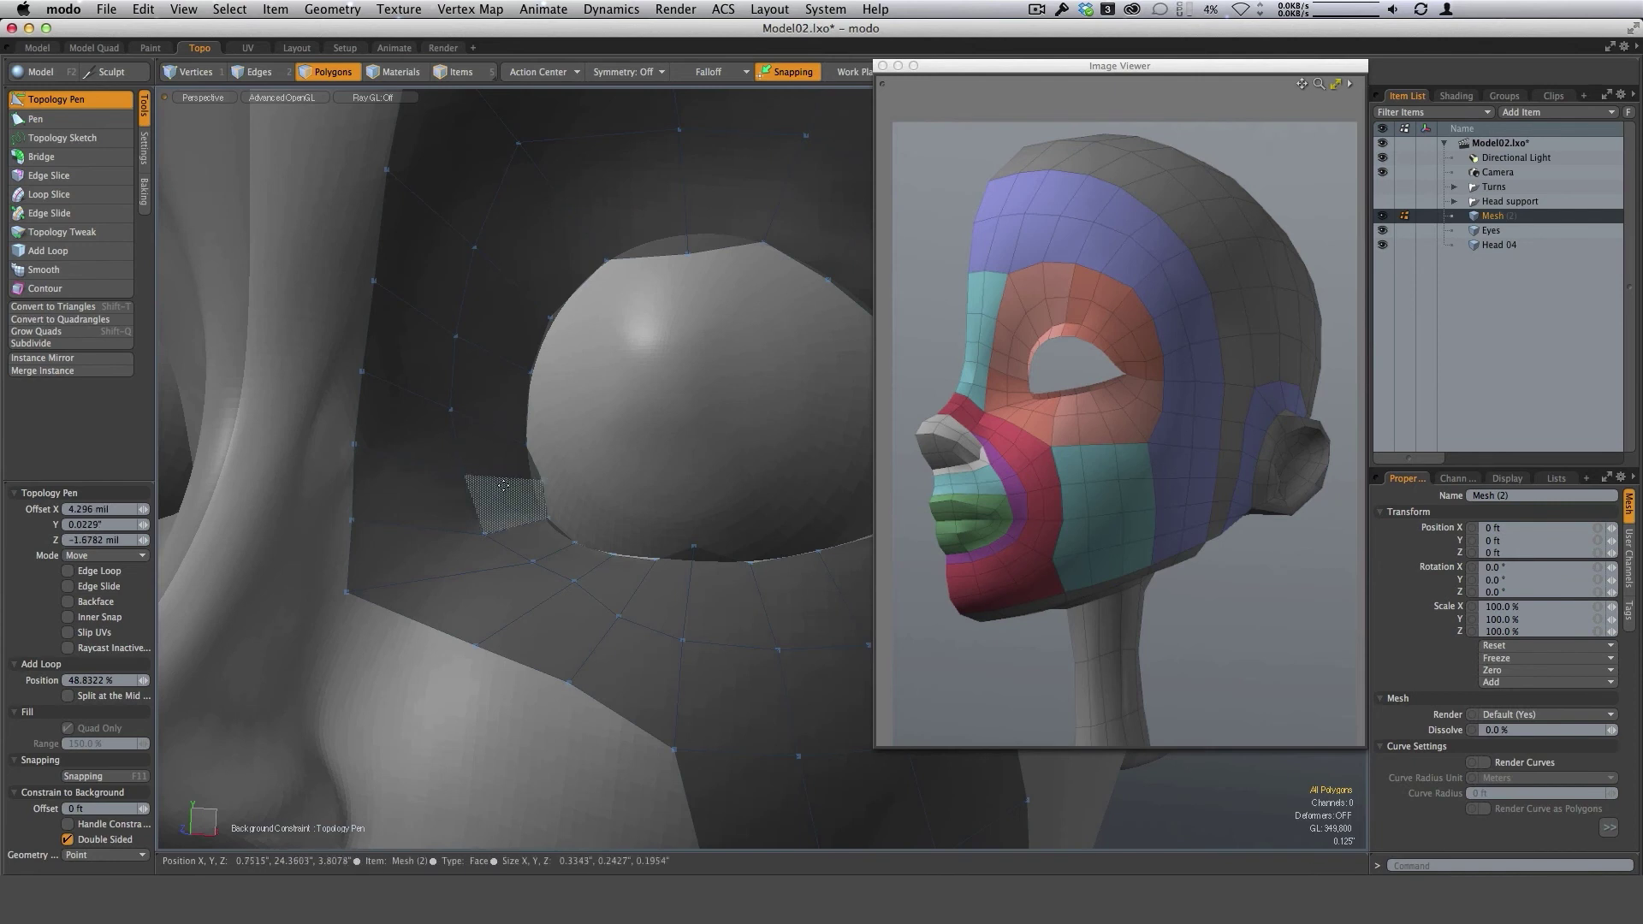
Extend a strip of polygons from the ring's lower inner border across the side of the nose to the face's centre line.
ctrl+alt+scroll(521, 530, down, 5)
ctrl+alt+drag(544, 499, 641, 570)
alt+drag(642, 569, 706, 531)
ctrl+alt+drag(797, 498, 601, 547)
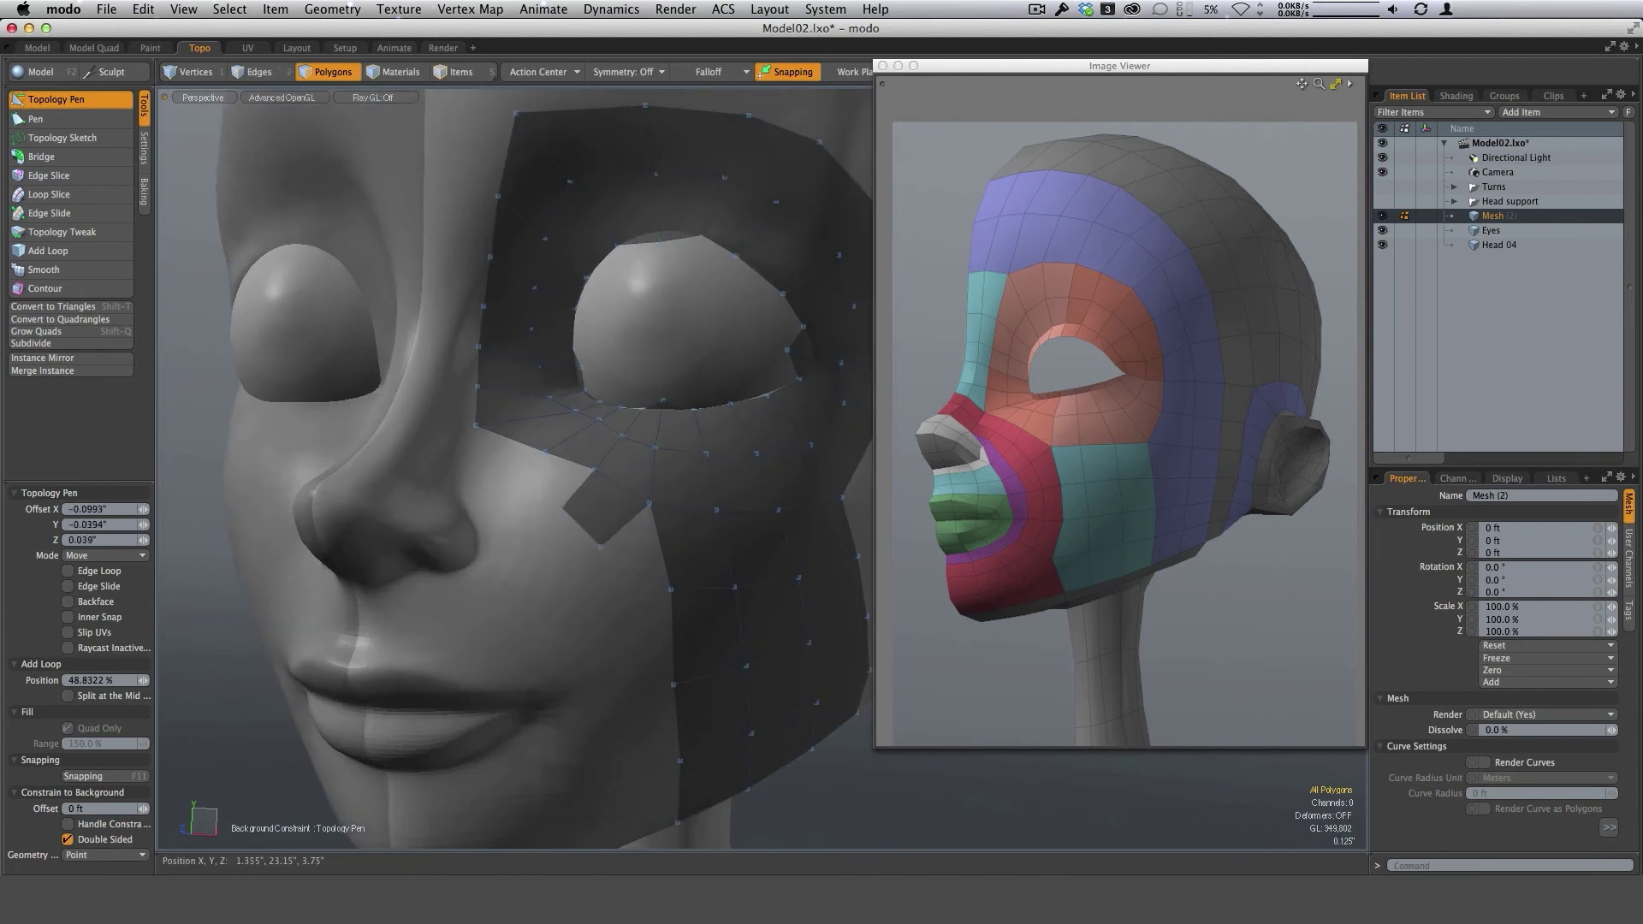
shift+drag(571, 462, 599, 524)
shift+drag(517, 482, 416, 445)
shift+drag(409, 454, 289, 428)
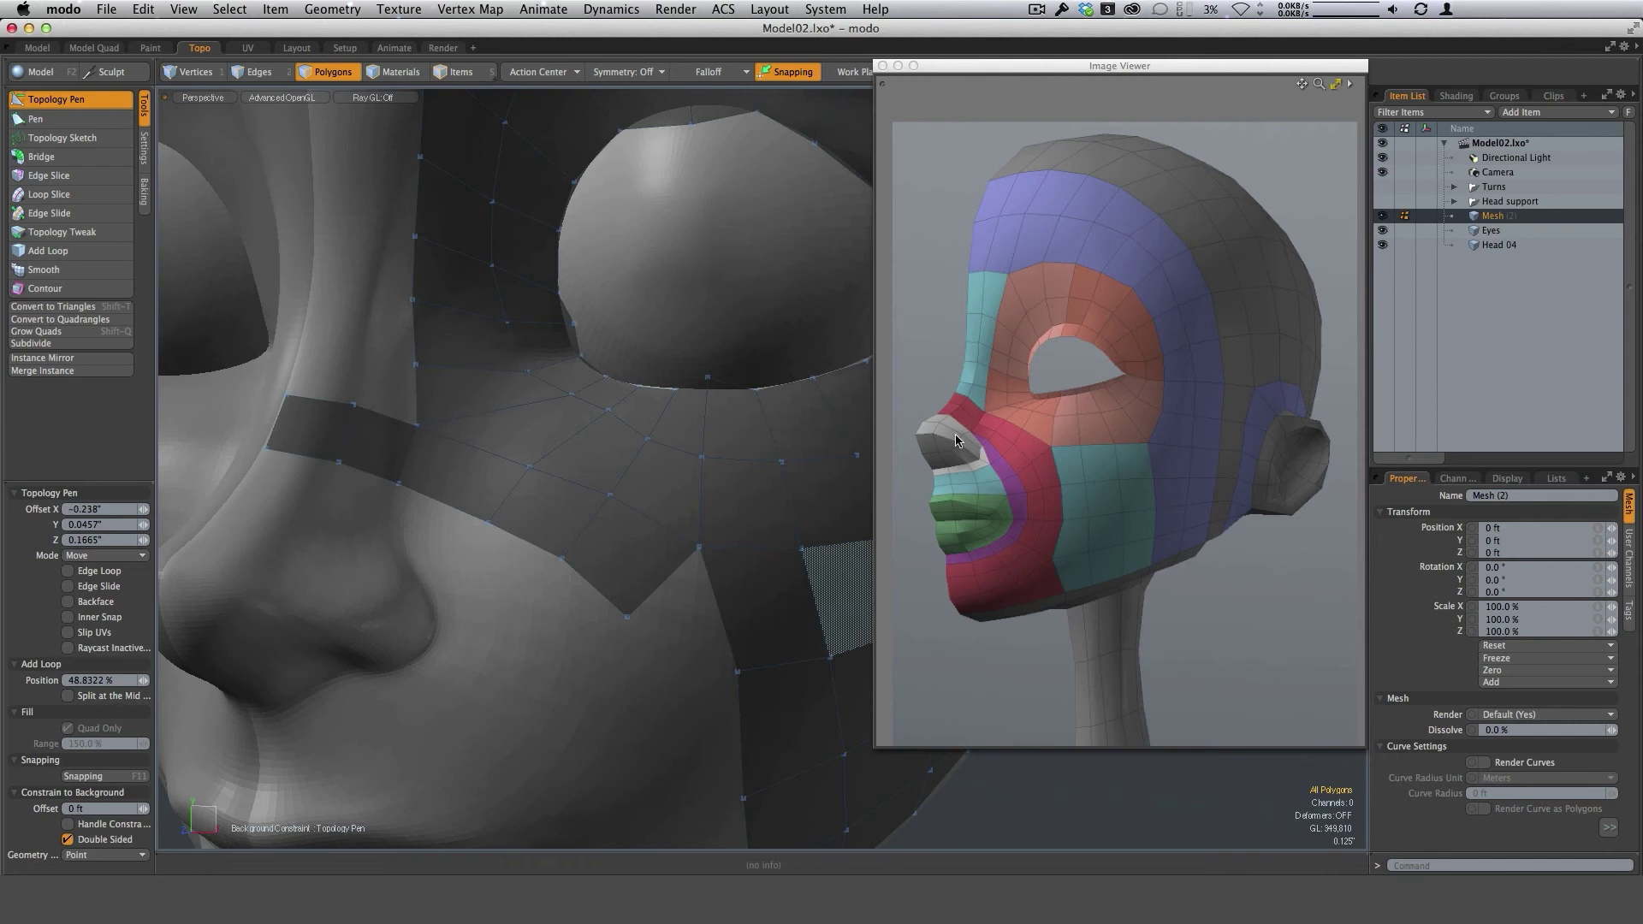
Continue the strip down the inner edge of the cheek patch to beside the mouth and align its lower vertex.
alt+drag(541, 505, 599, 492)
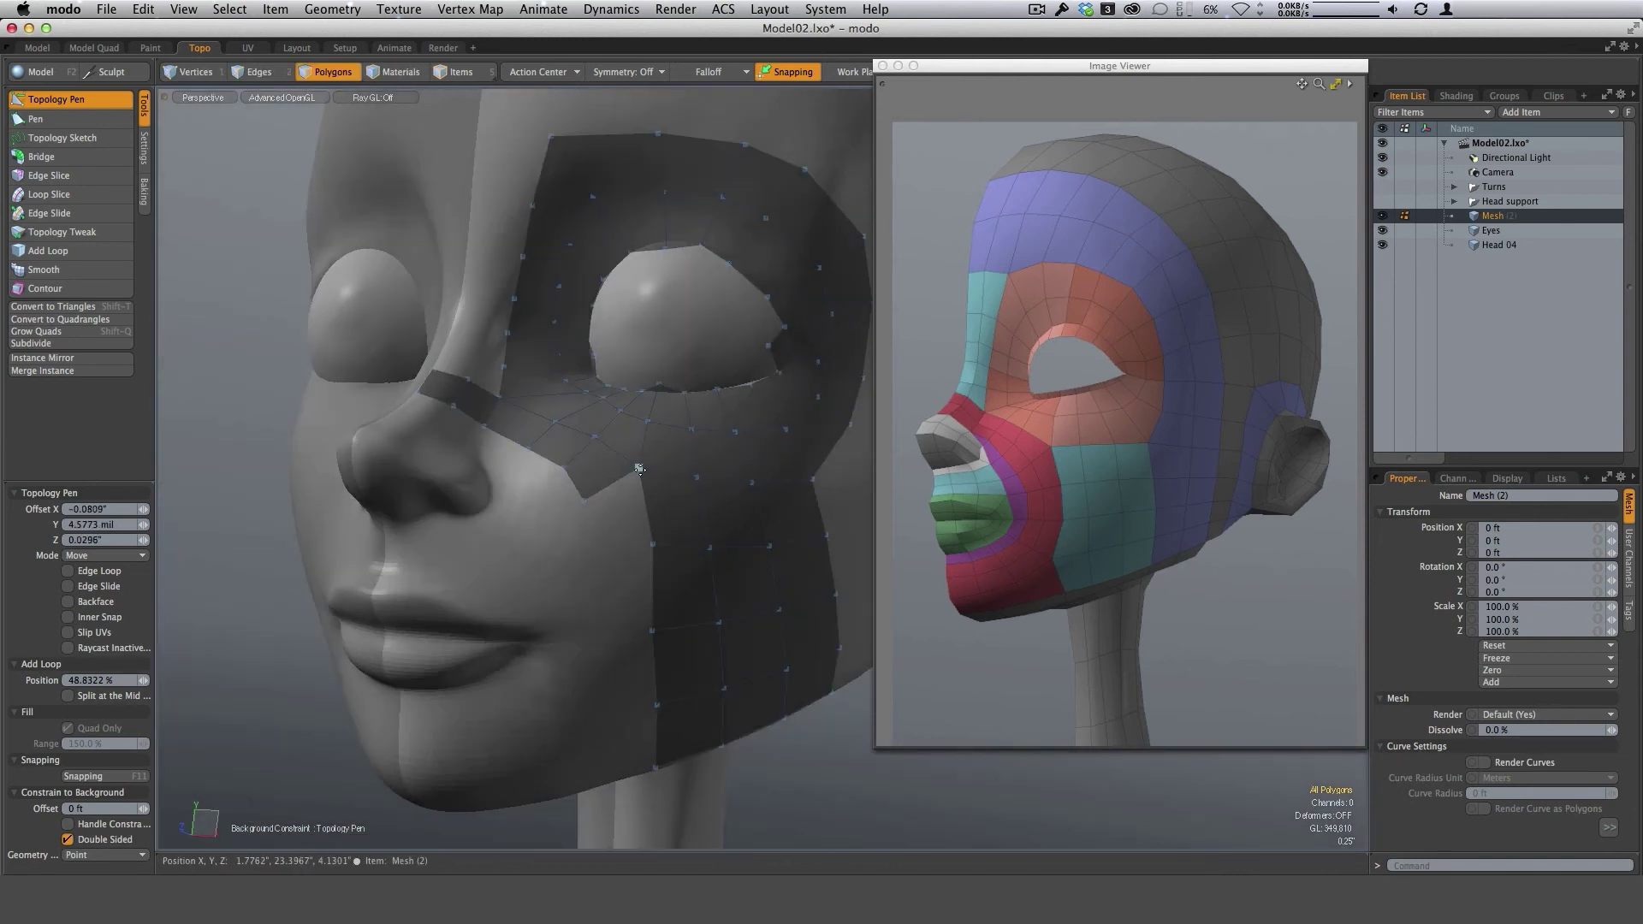
shift+drag(653, 544, 617, 640)
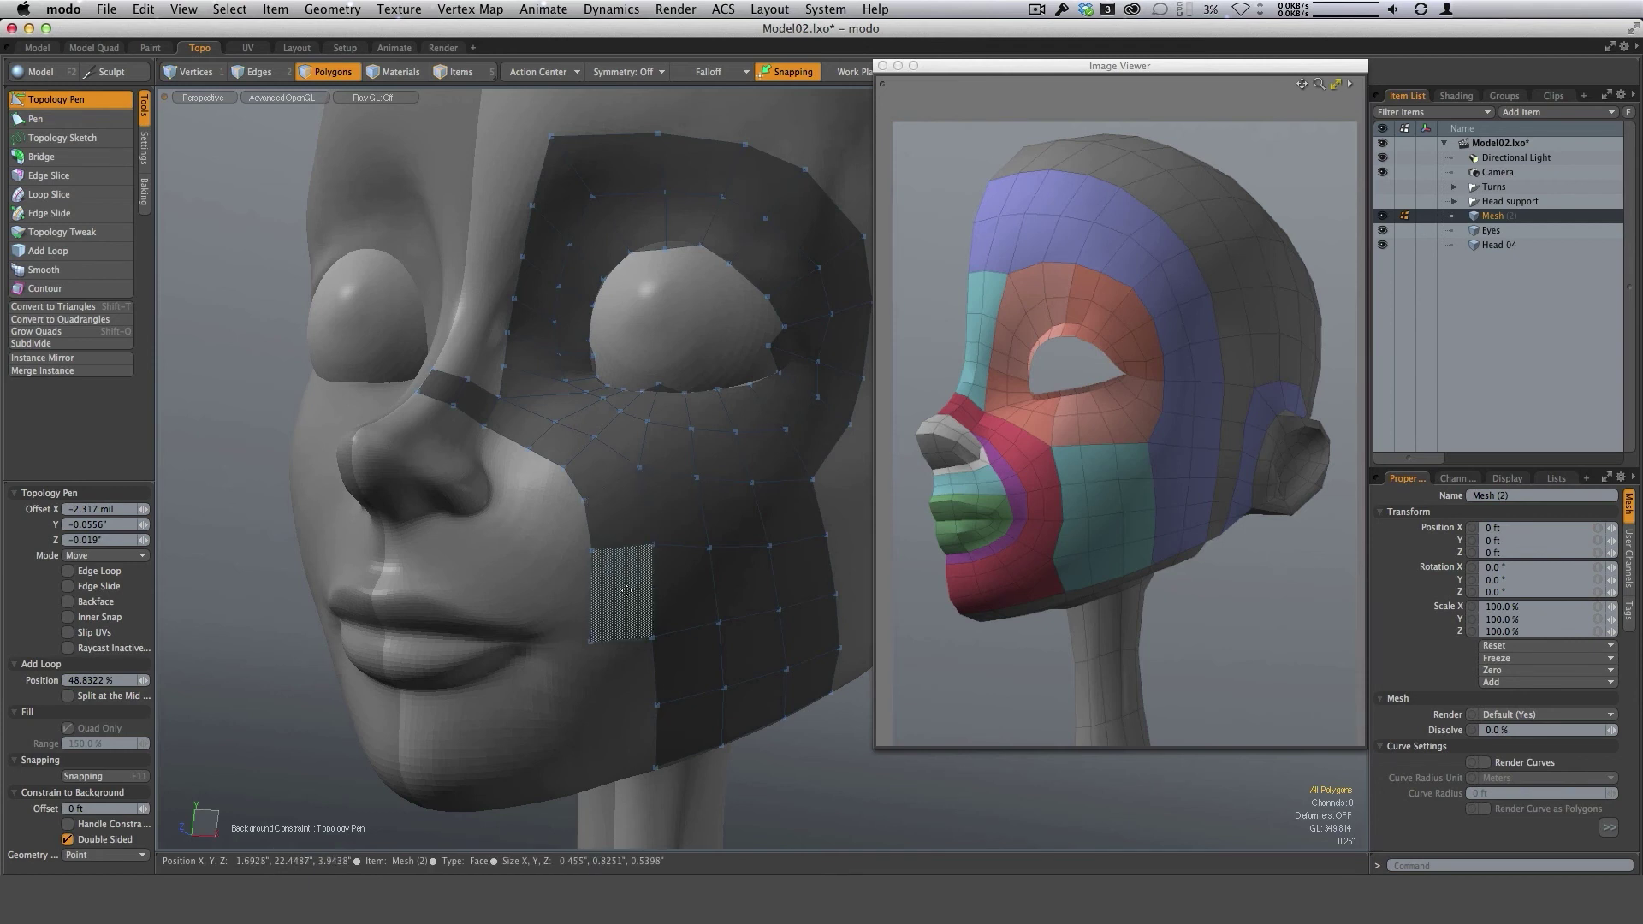
alt+drag(756, 608, 653, 484)
ctrl+alt+drag(630, 593, 633, 590)
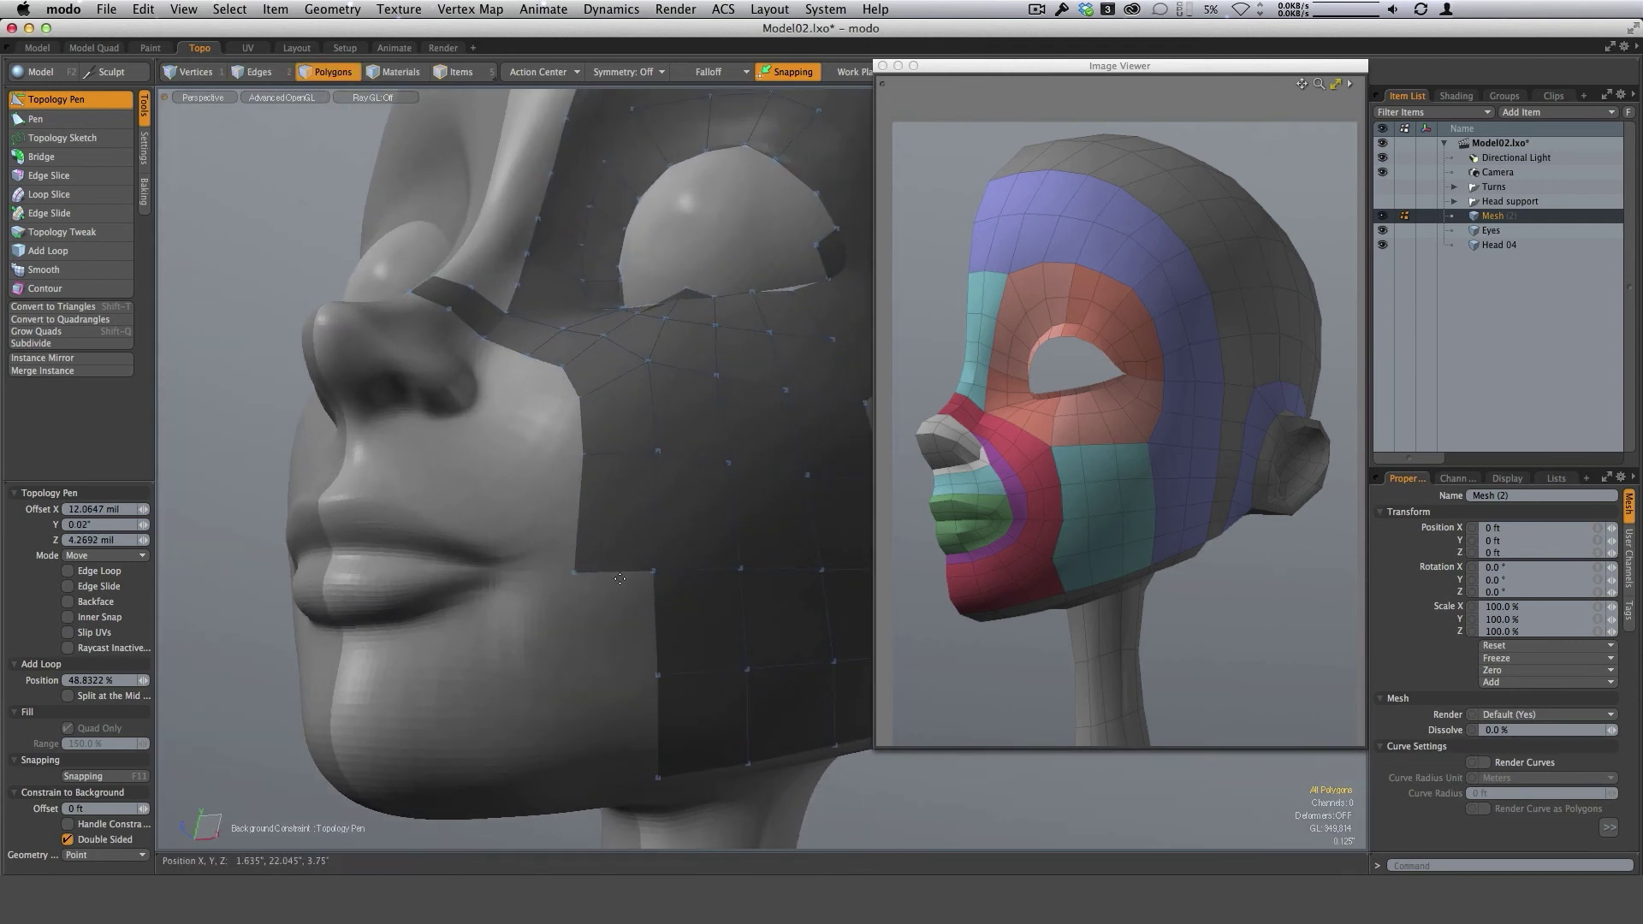
drag(575, 572, 583, 570)
alt+shift+drag(693, 605, 709, 566)
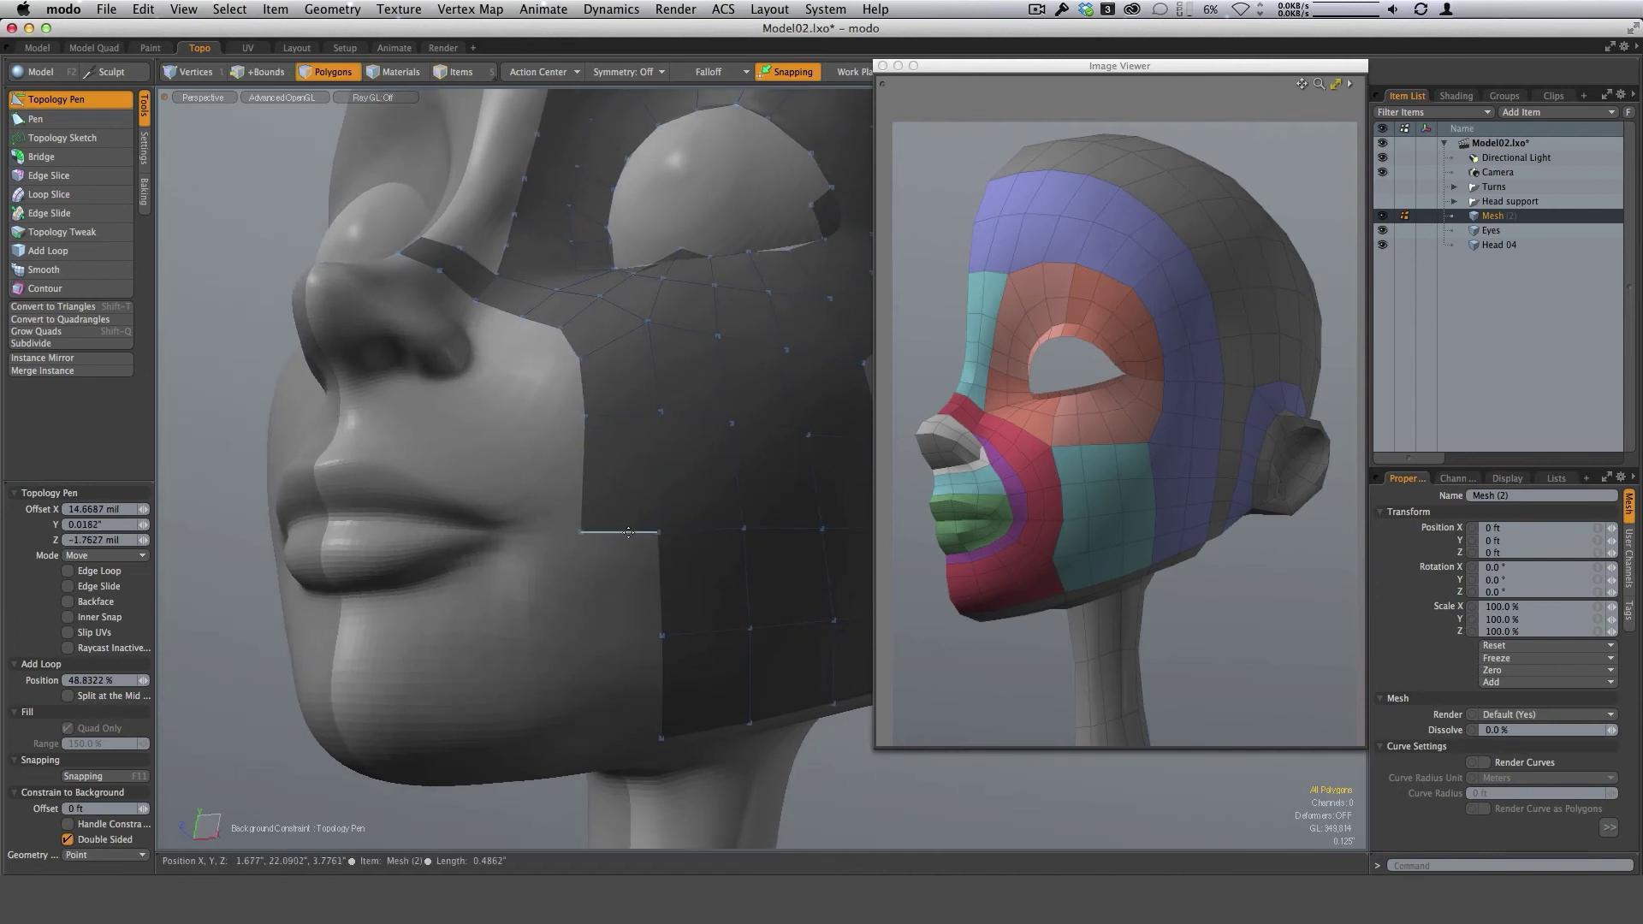
Extend the strip around the mouth corner and across the chin to the centre line, following the red reference region.
alt+drag(643, 508, 627, 586)
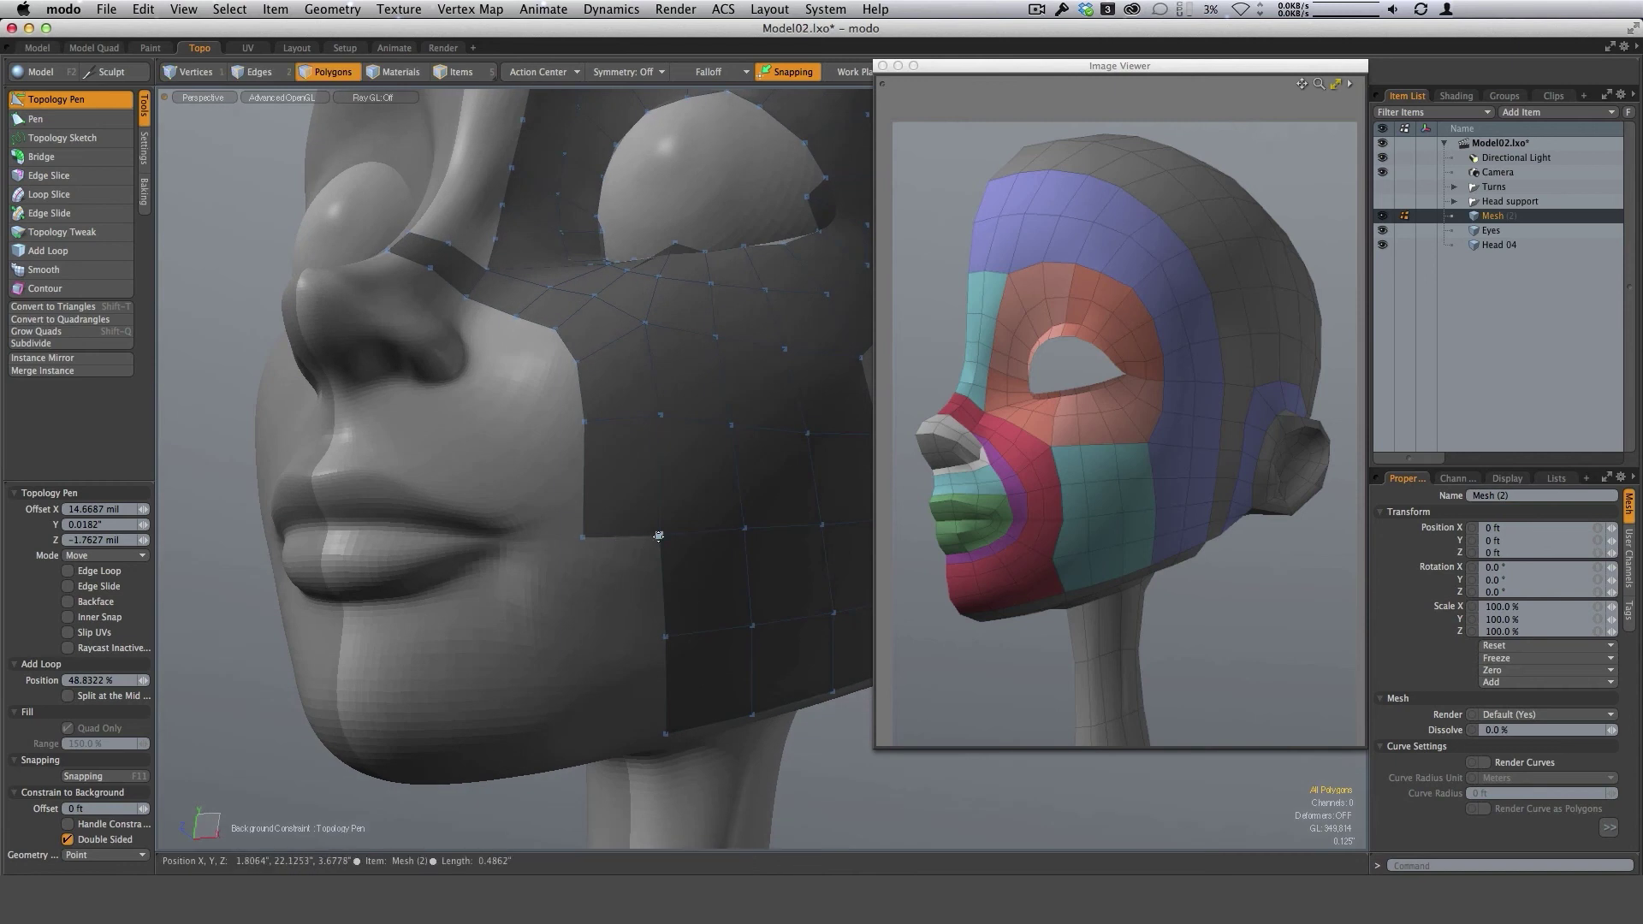
shift+drag(659, 537, 569, 626)
shift+drag(640, 634, 520, 647)
alt+shift+drag(616, 690, 619, 668)
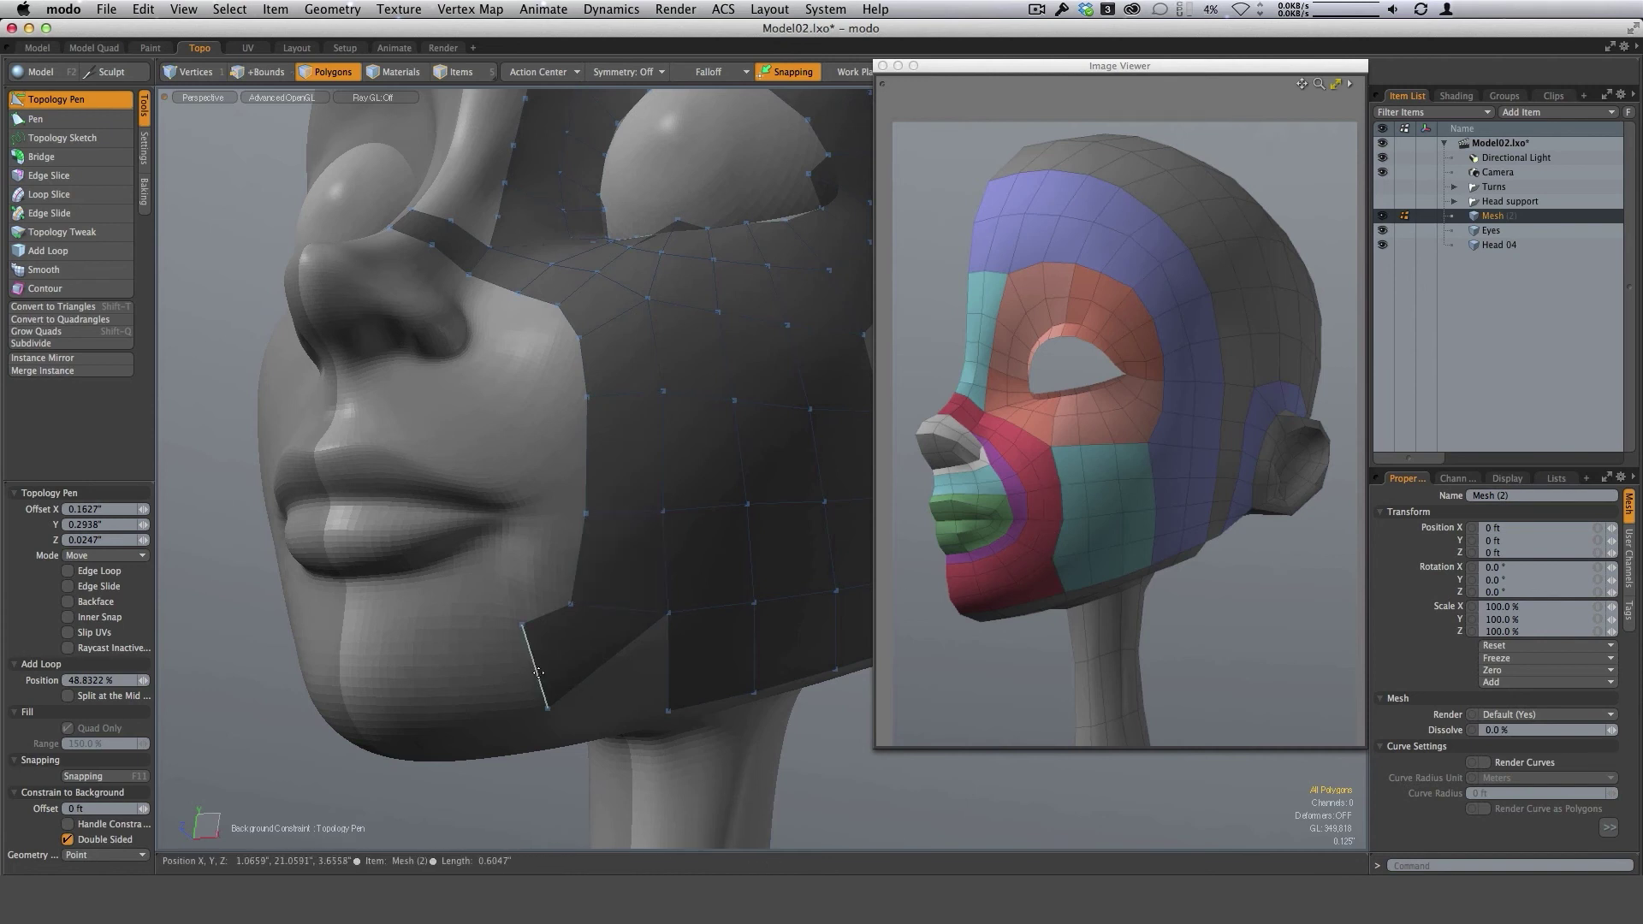
shift+drag(464, 669, 353, 703)
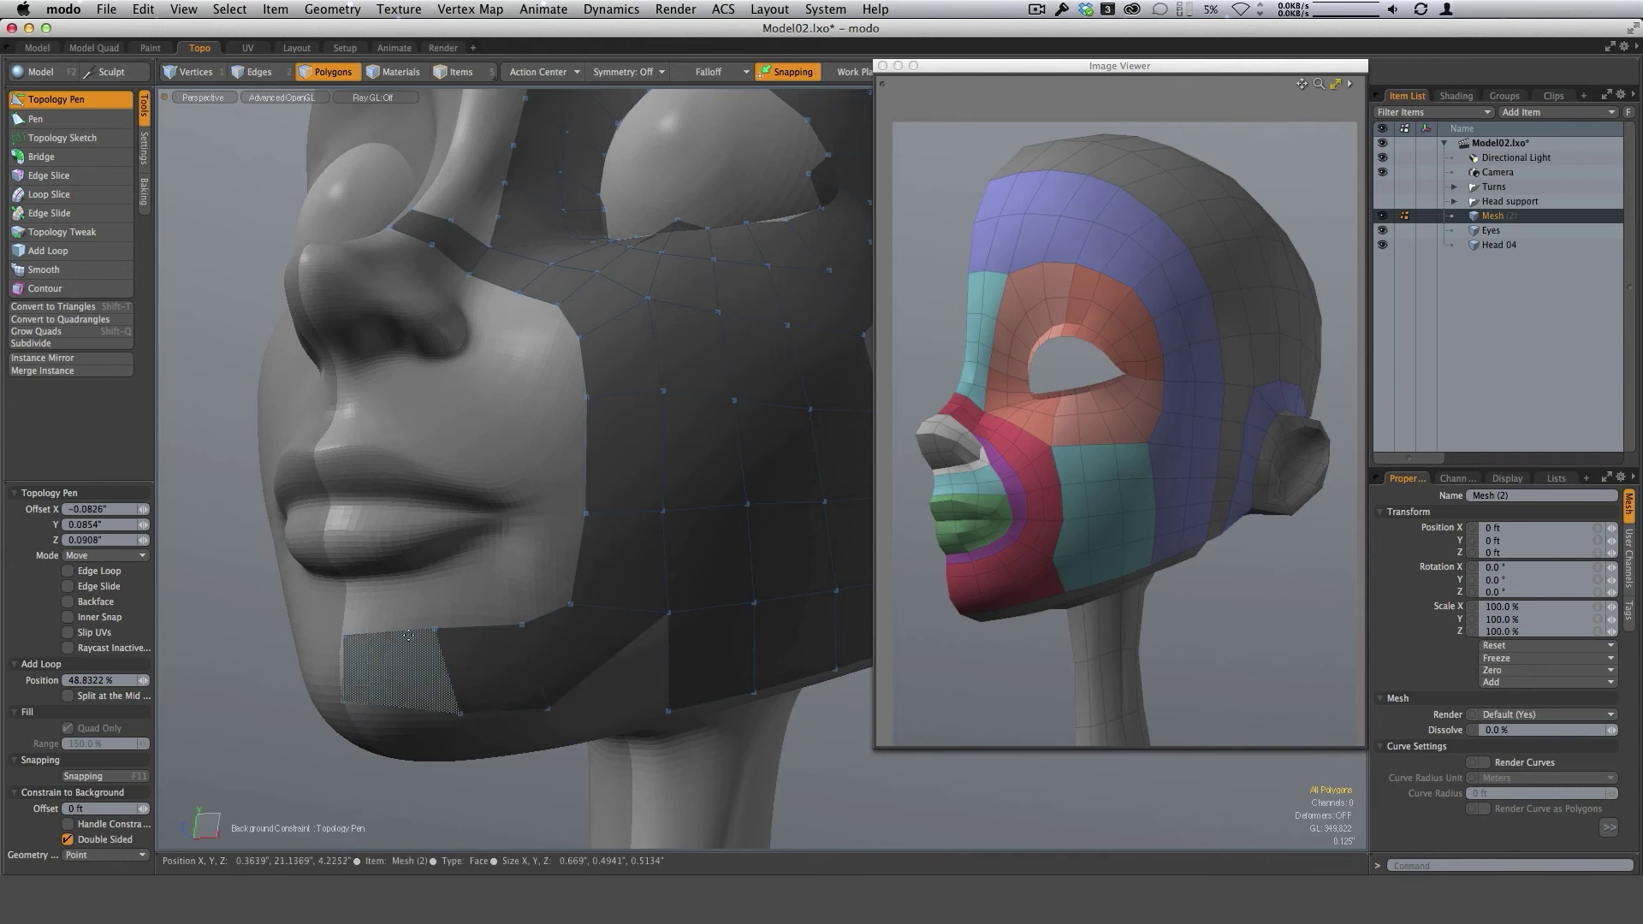
Reposition the chin strip's upper edge and lower vertices to give the band an even curve below the mouth.
drag(390, 632, 387, 650)
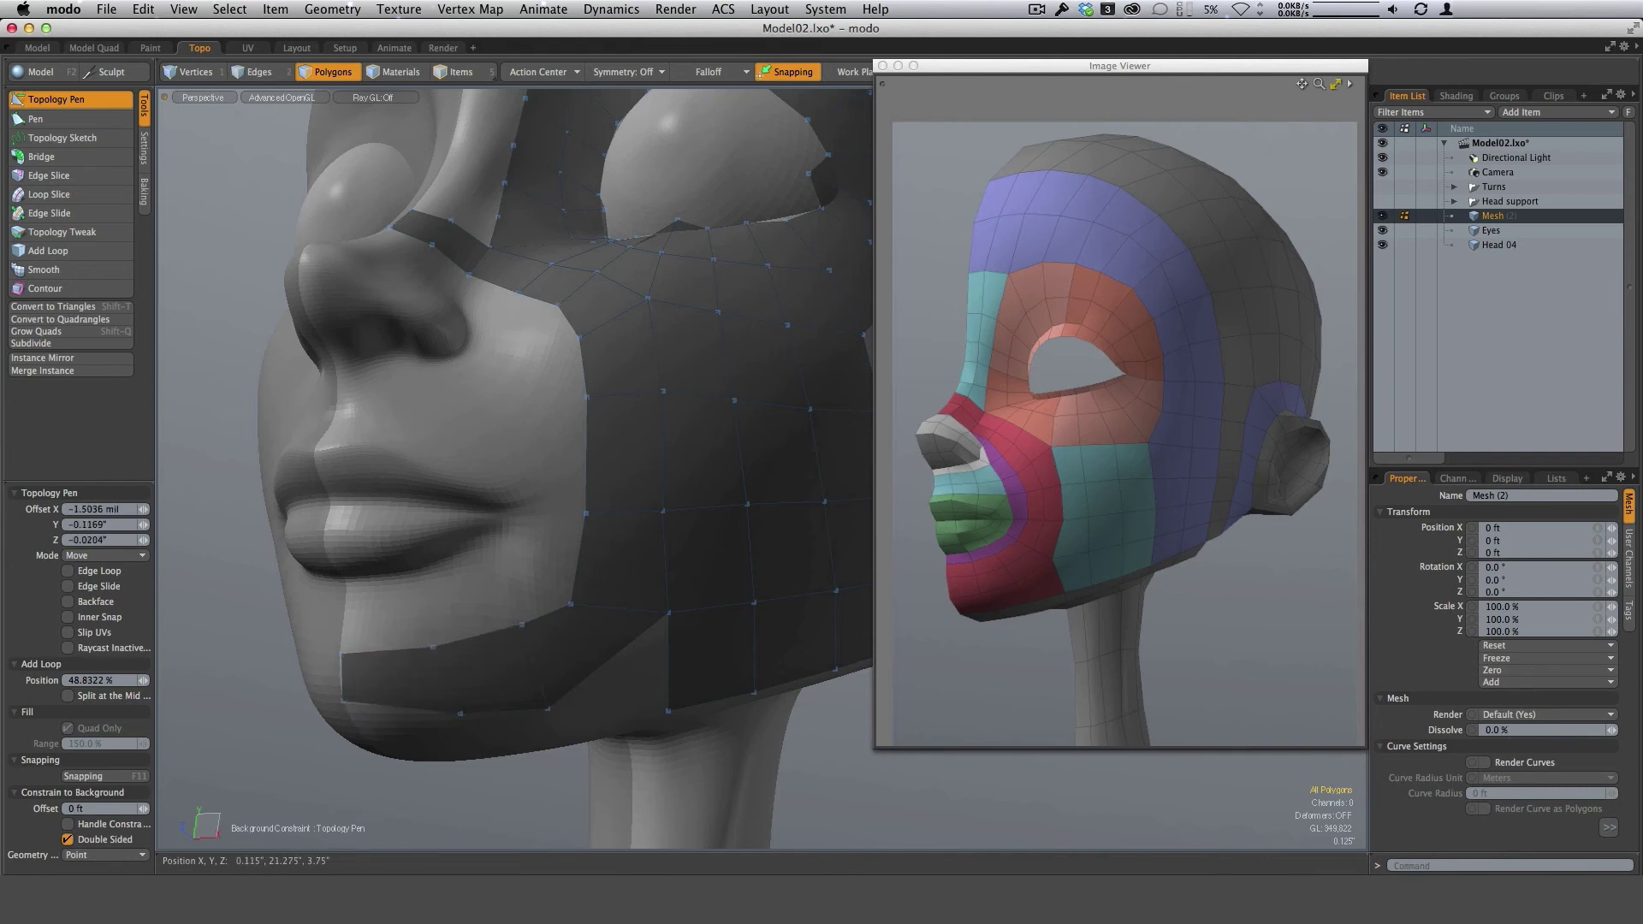
drag(548, 708, 543, 671)
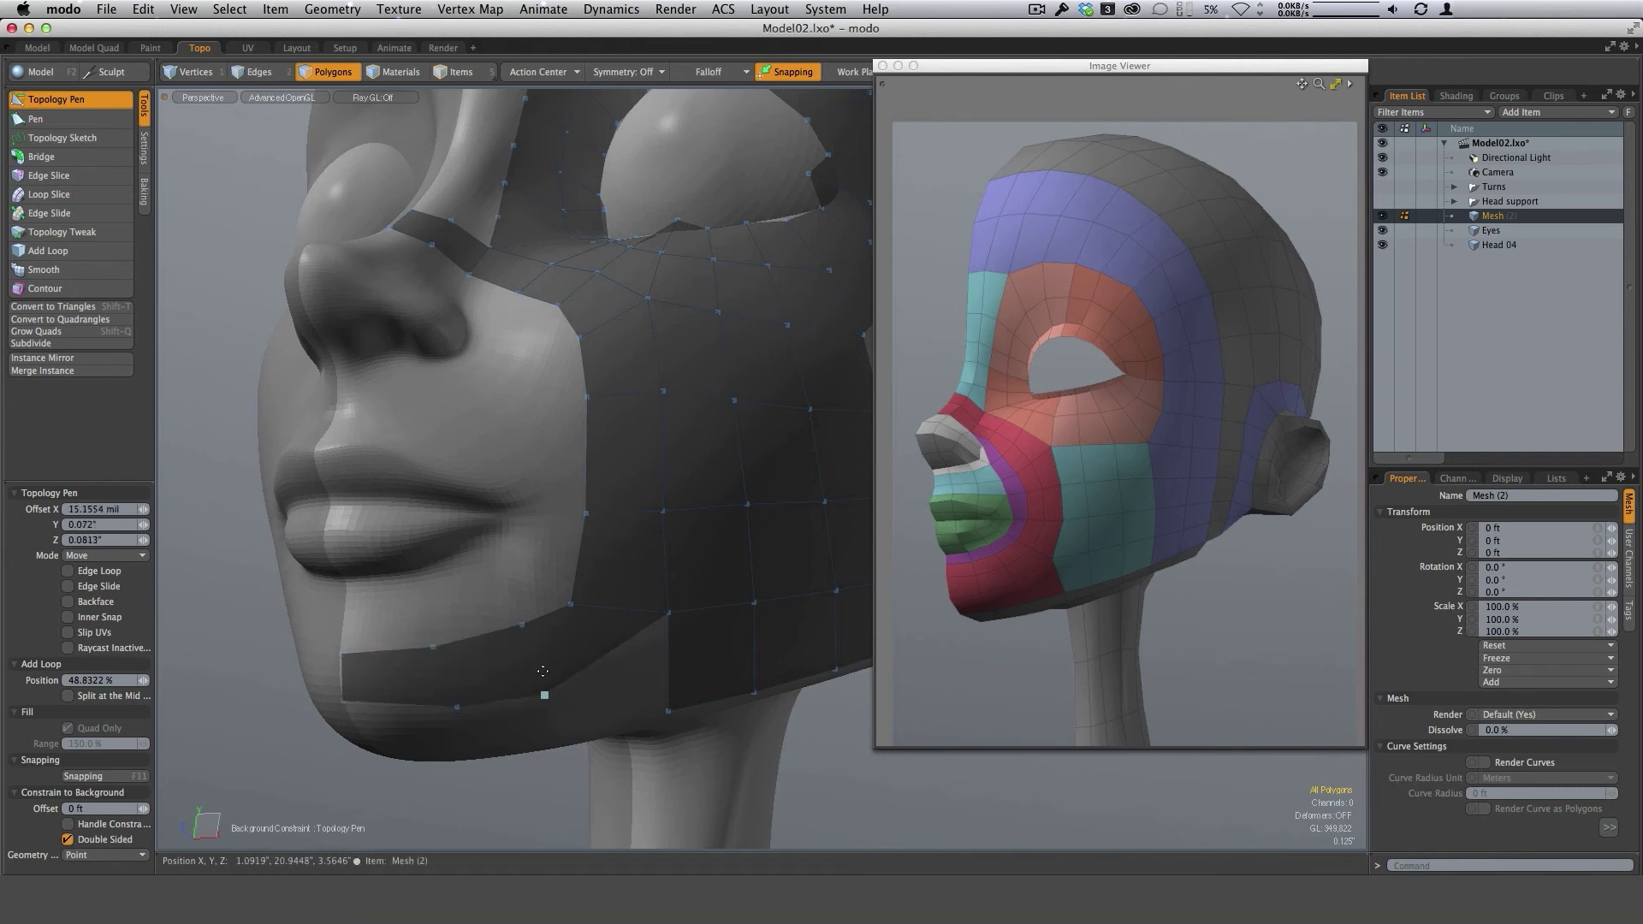
drag(343, 701, 350, 713)
Add a row of polygons below the chin strip, from the cheek patch along the jaw to the chin's centre line.
alt+drag(628, 689, 680, 606)
drag(570, 626, 570, 625)
shift+click(686, 564)
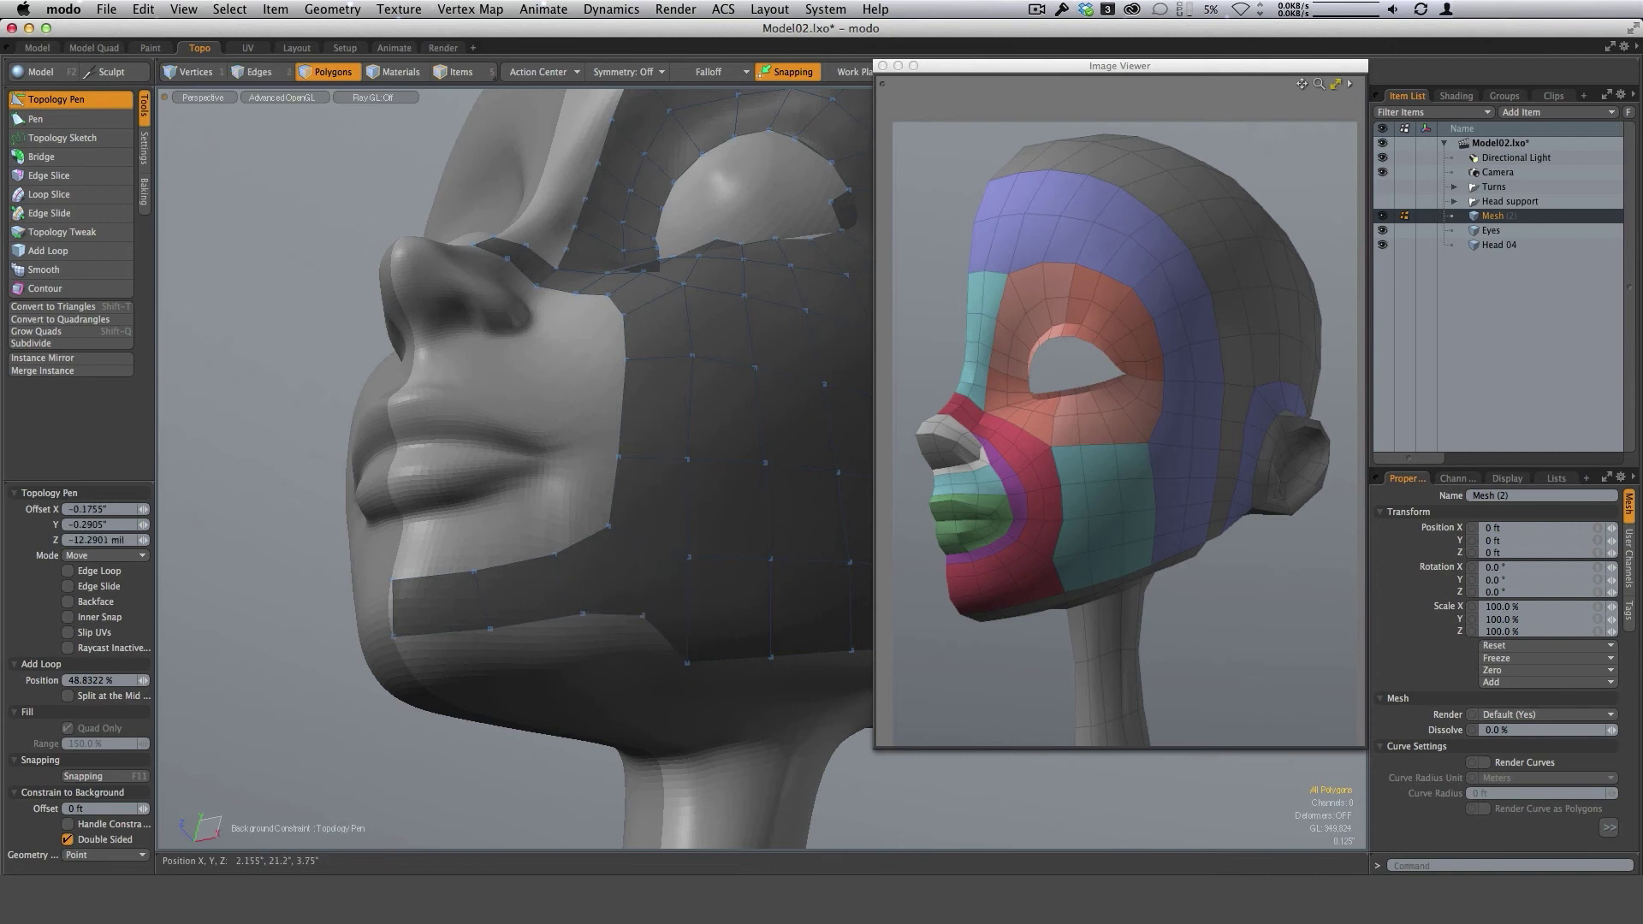
shift+drag(537, 621, 541, 664)
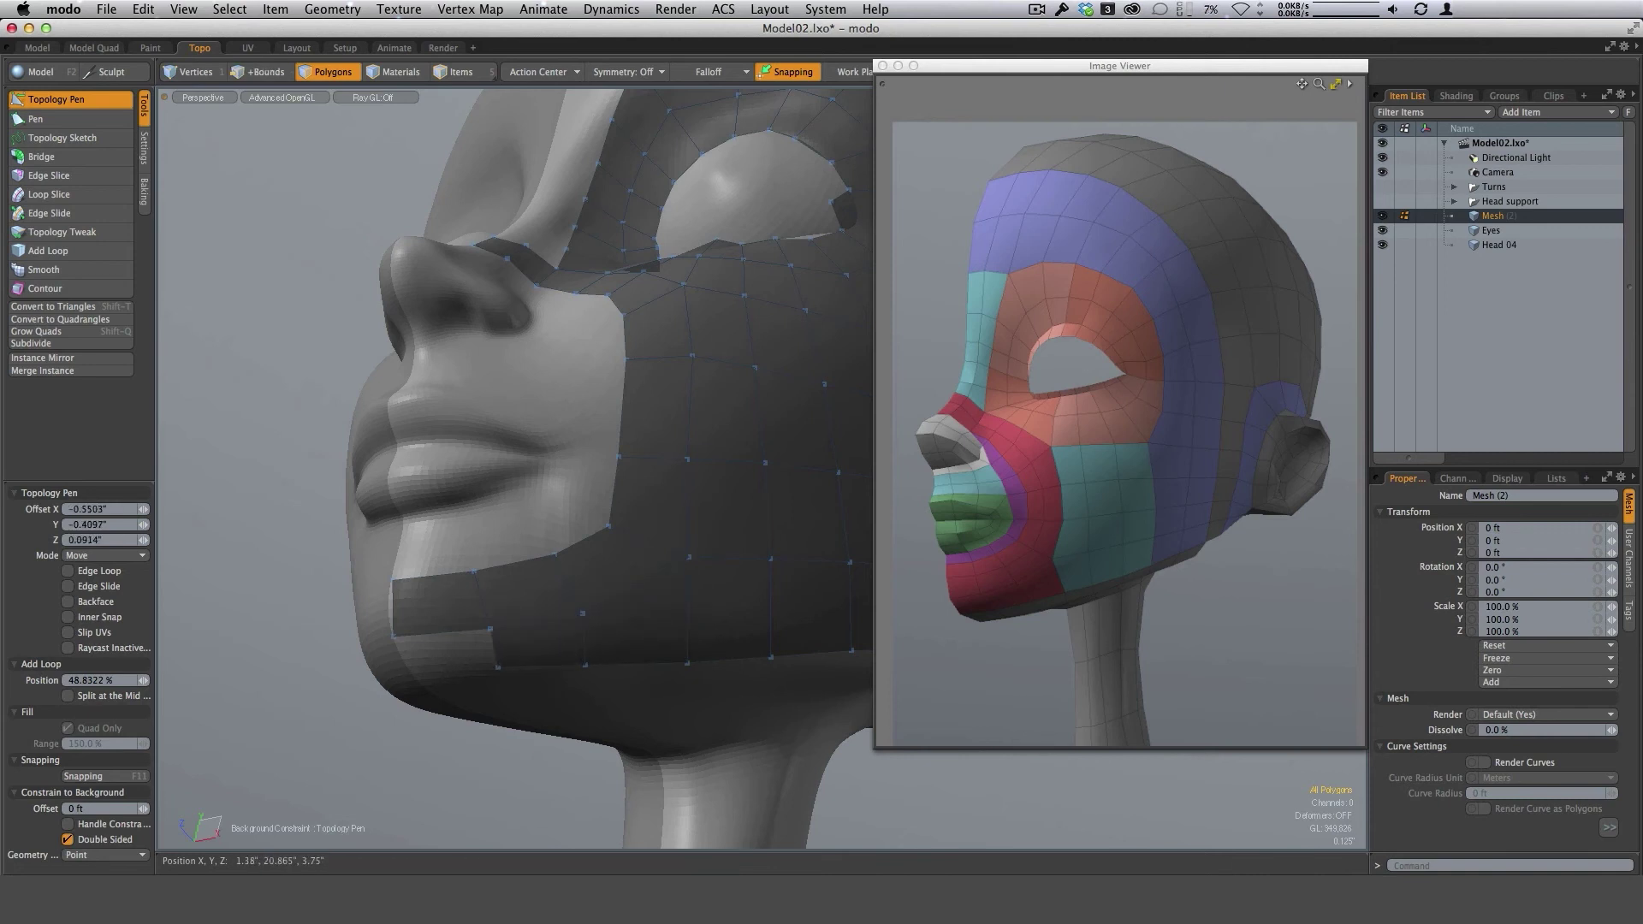
shift+drag(442, 634, 455, 675)
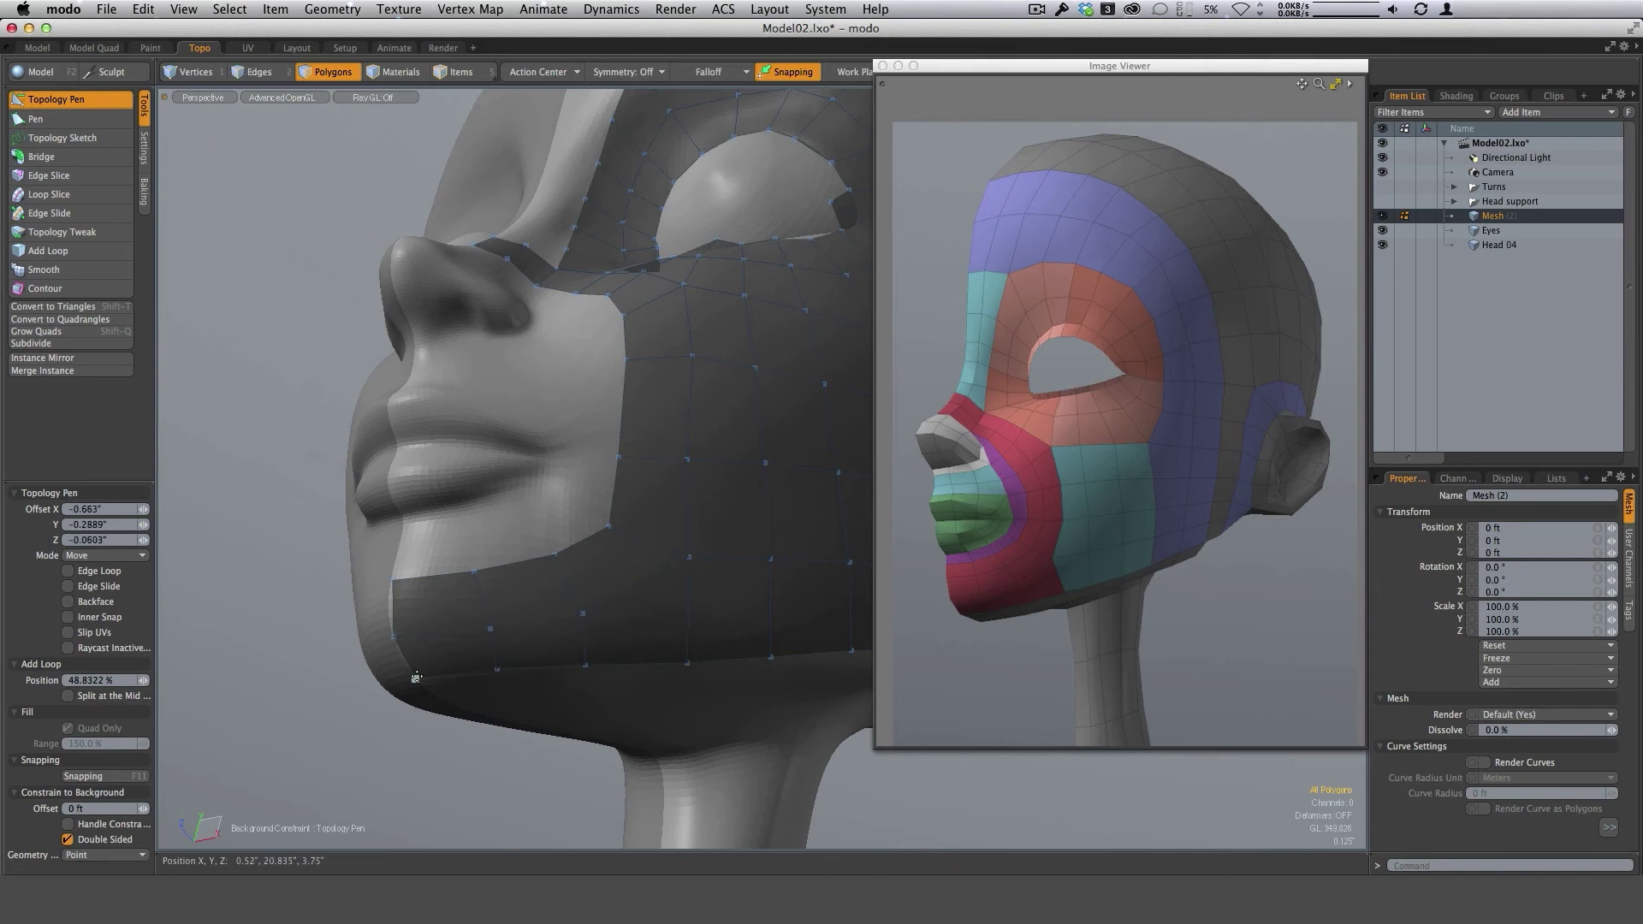
Extend the eye ring's inner border to the centre line down the nose bridge and split the new column lengthwise at about 52.2 %.
alt+drag(678, 676, 487, 466)
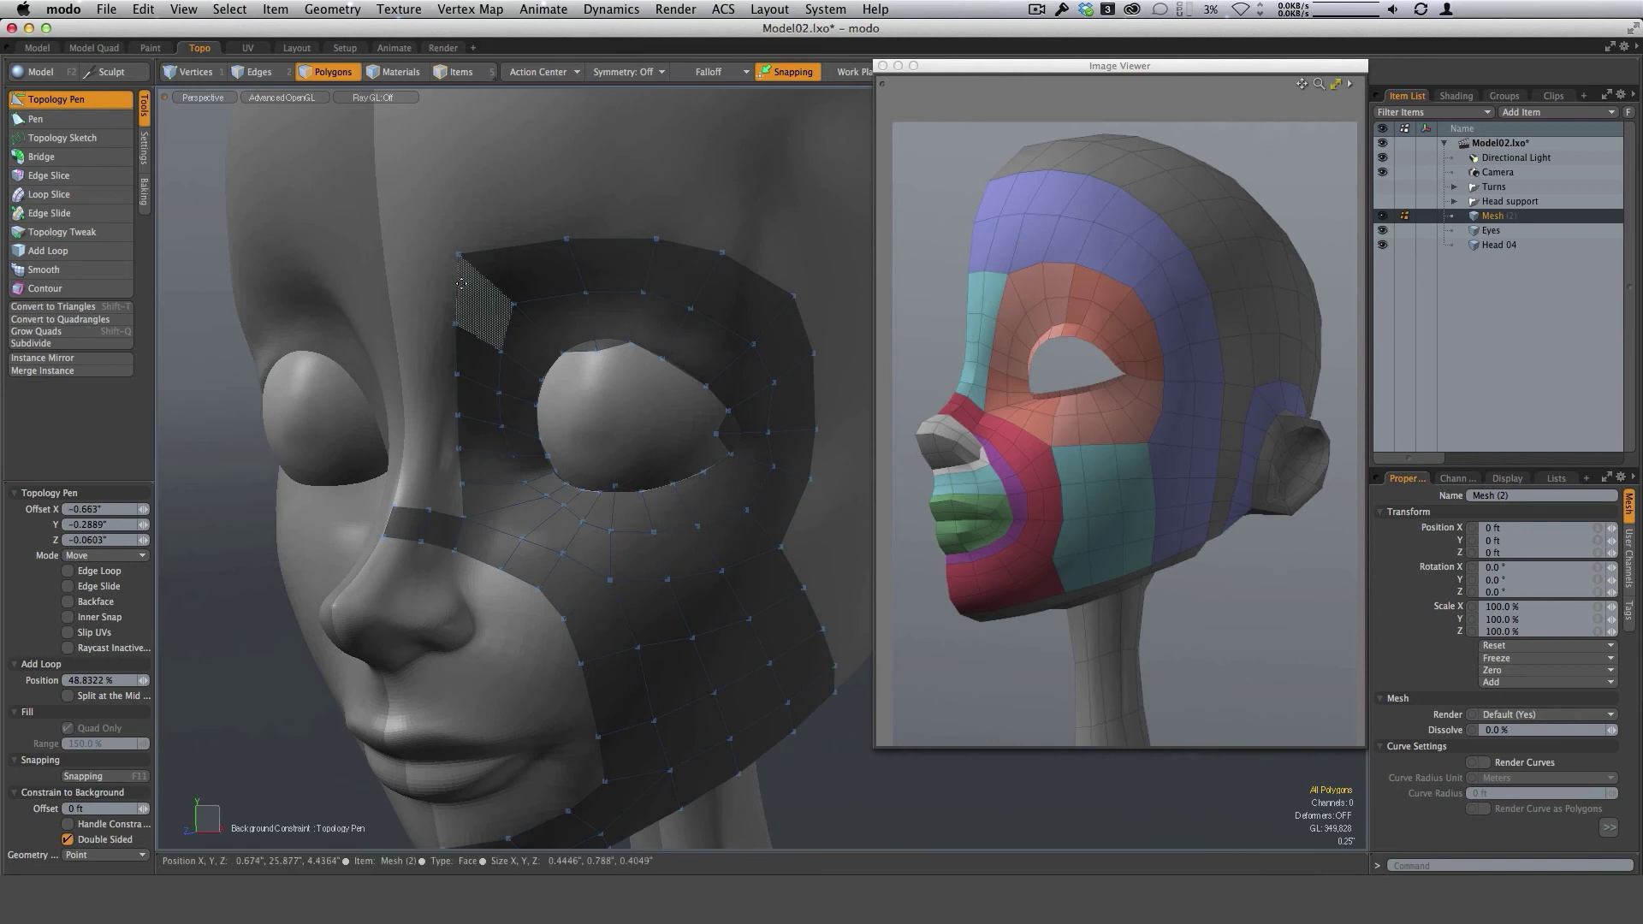
shift+drag(458, 295, 398, 262)
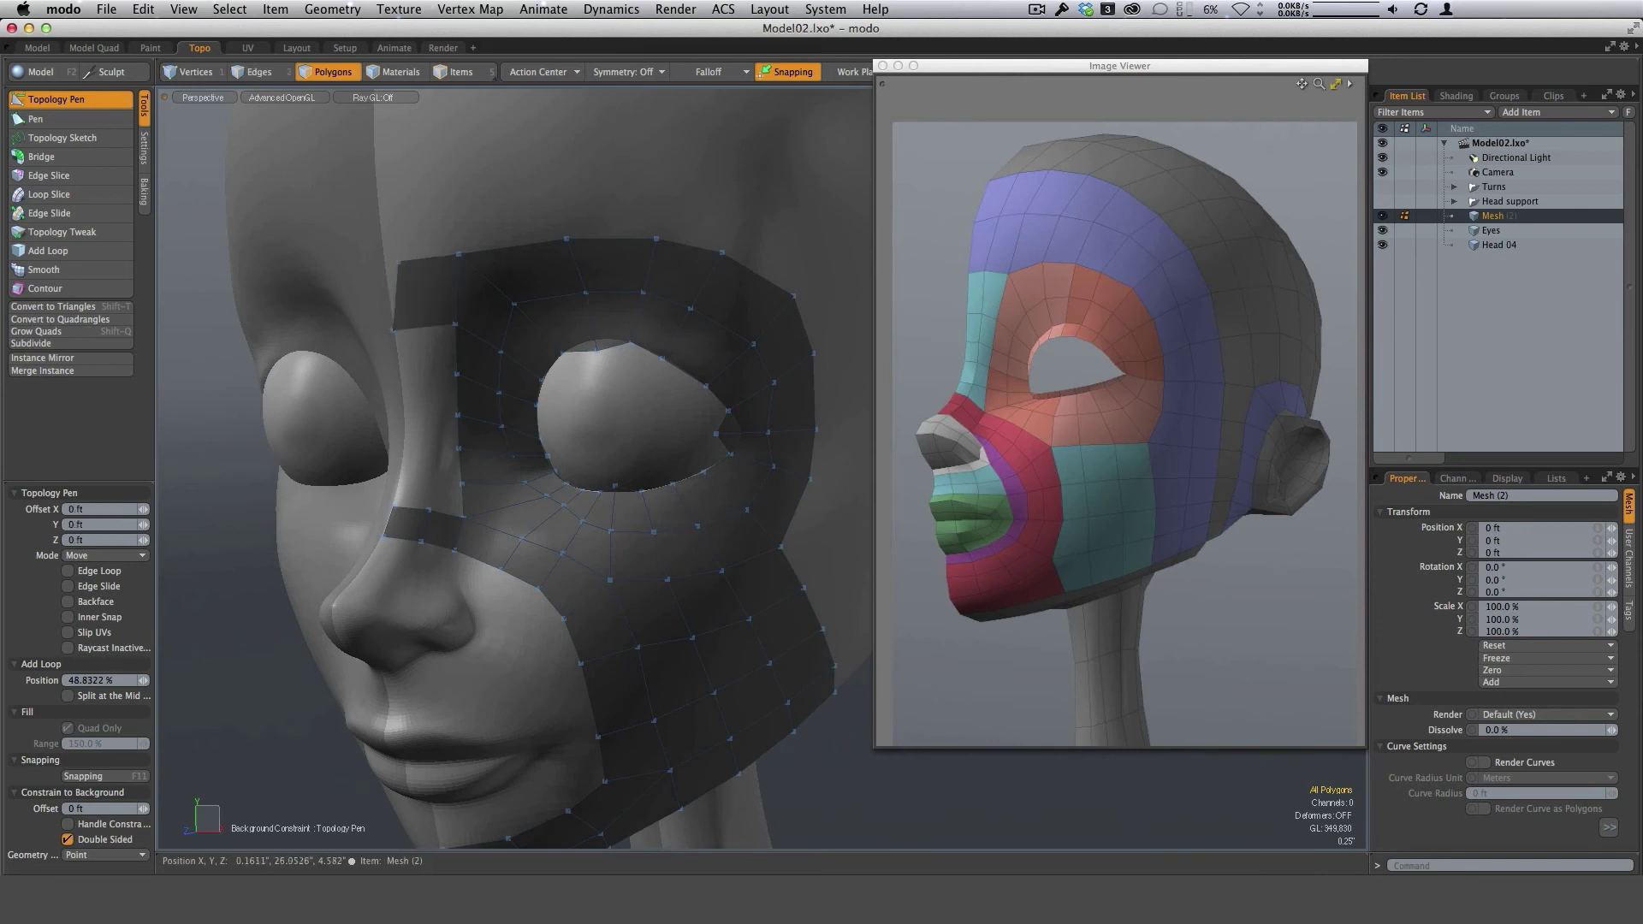
drag(394, 330, 473, 478)
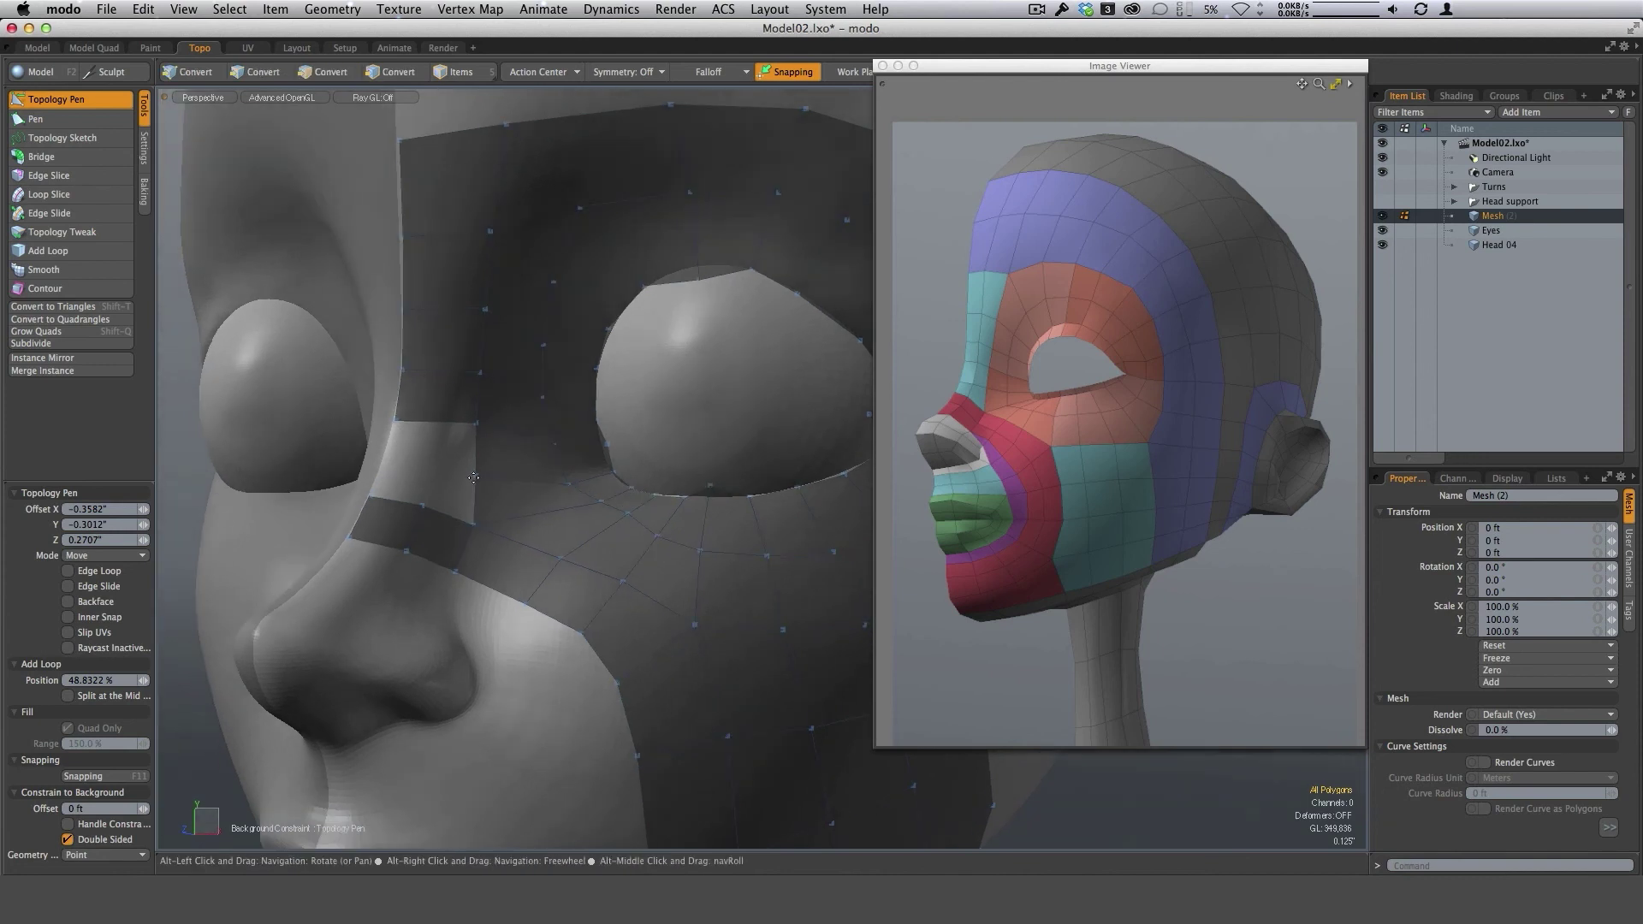
middle_click(449, 133)
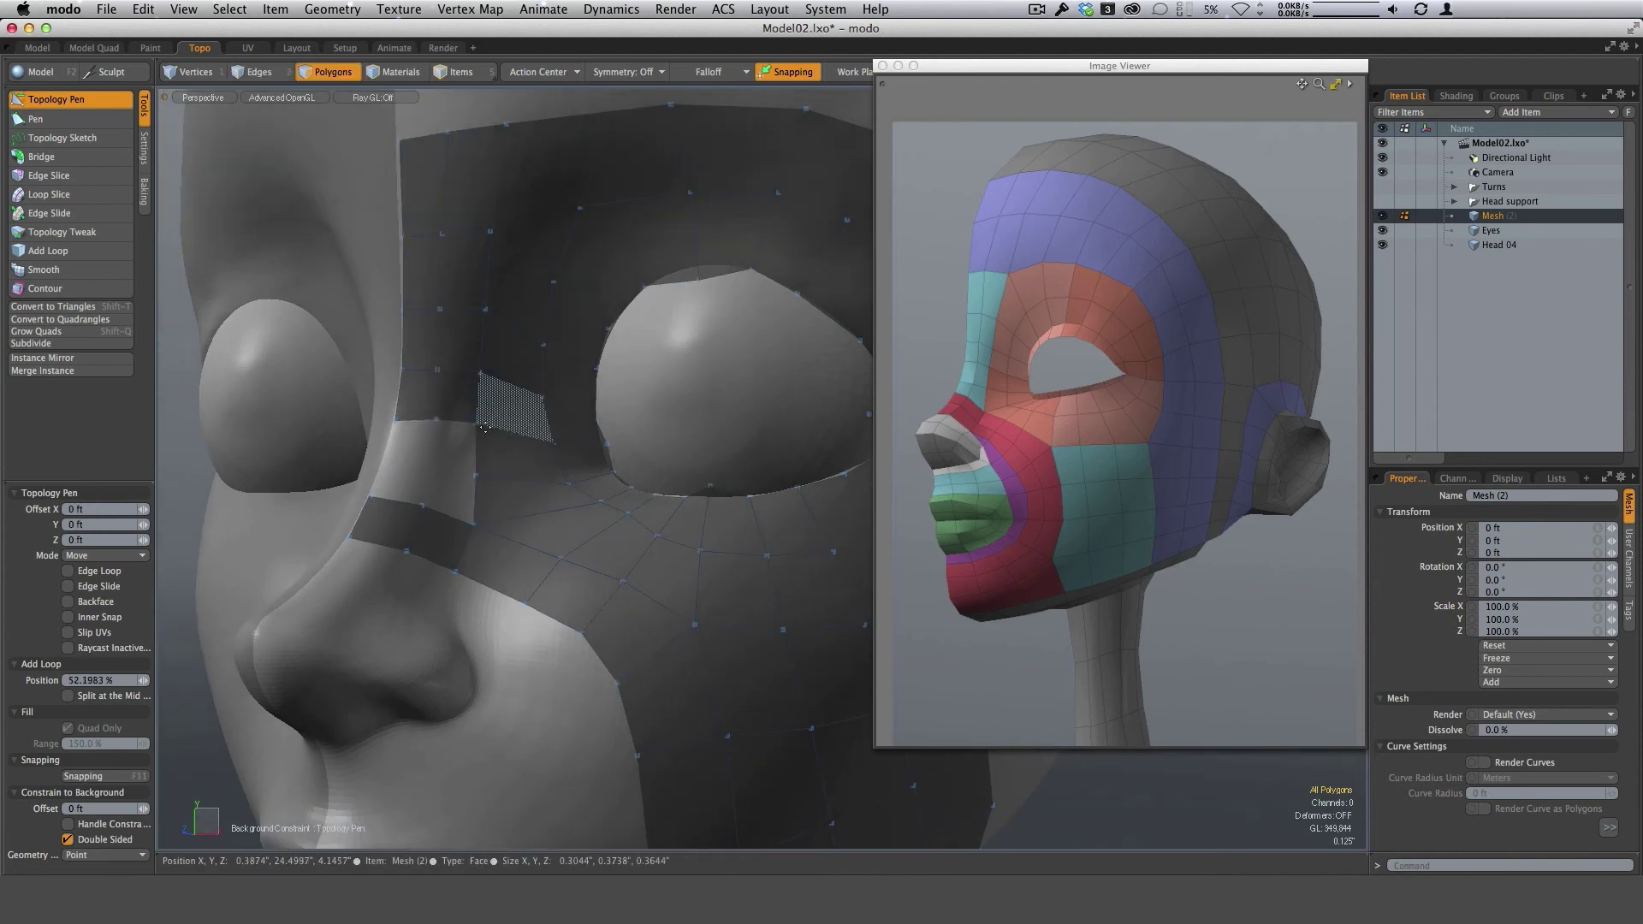
Fill the gap in the nose bridge columns with polygons between the eye ring and the strip across the bridge.
scroll(479, 431, up, 3)
shift+drag(475, 425, 412, 473)
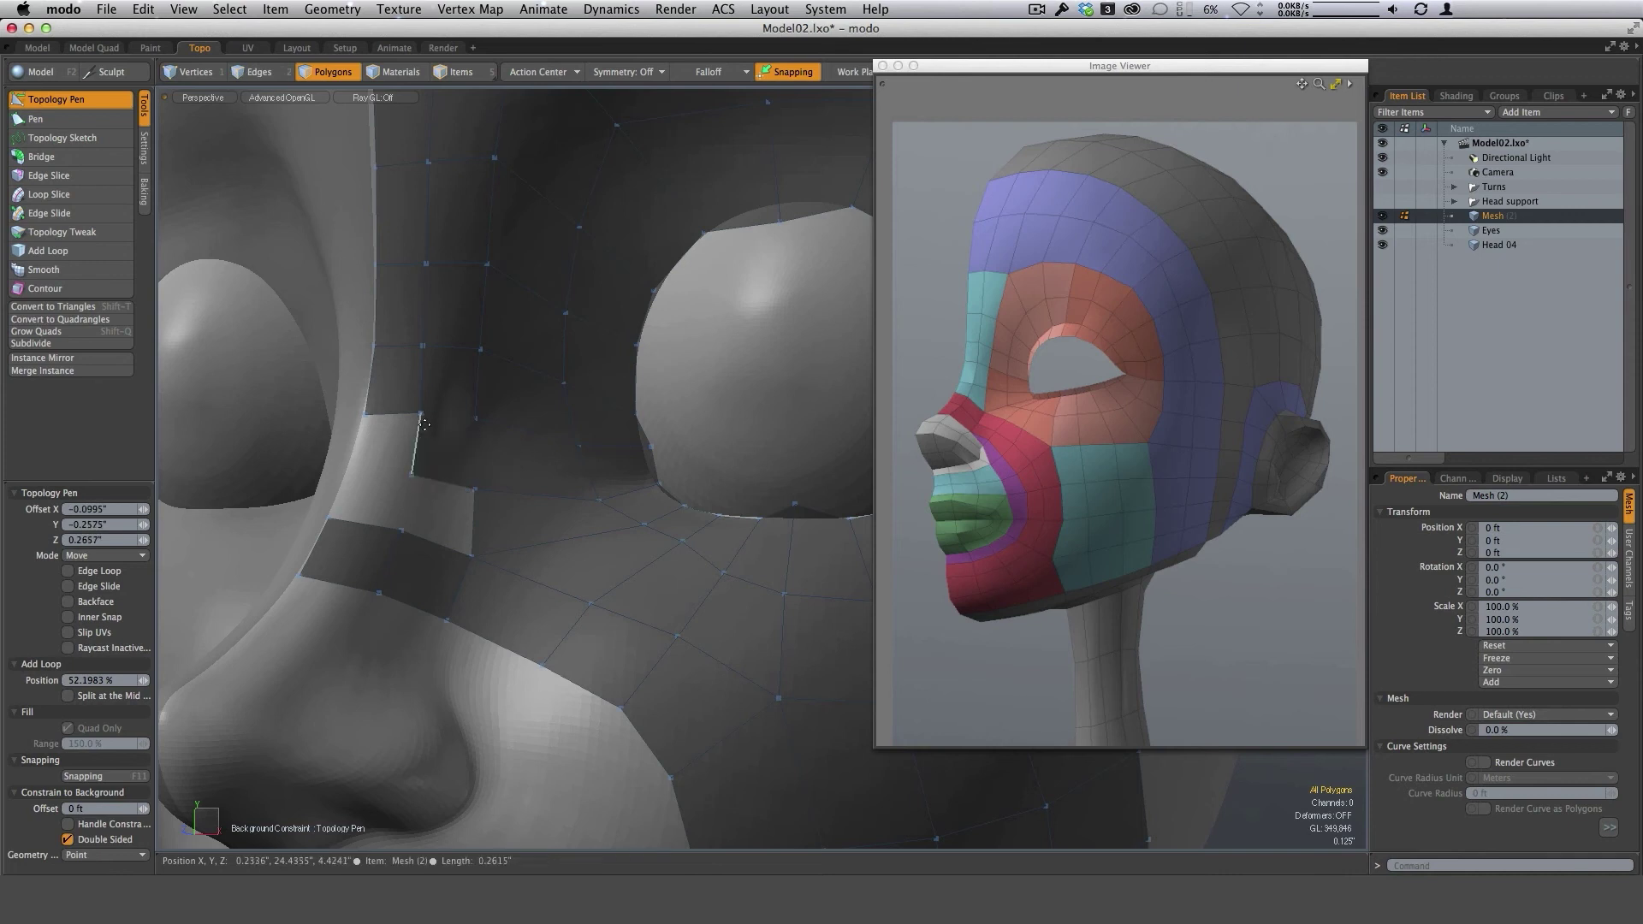
shift+drag(421, 415, 350, 469)
shift+drag(475, 491, 400, 531)
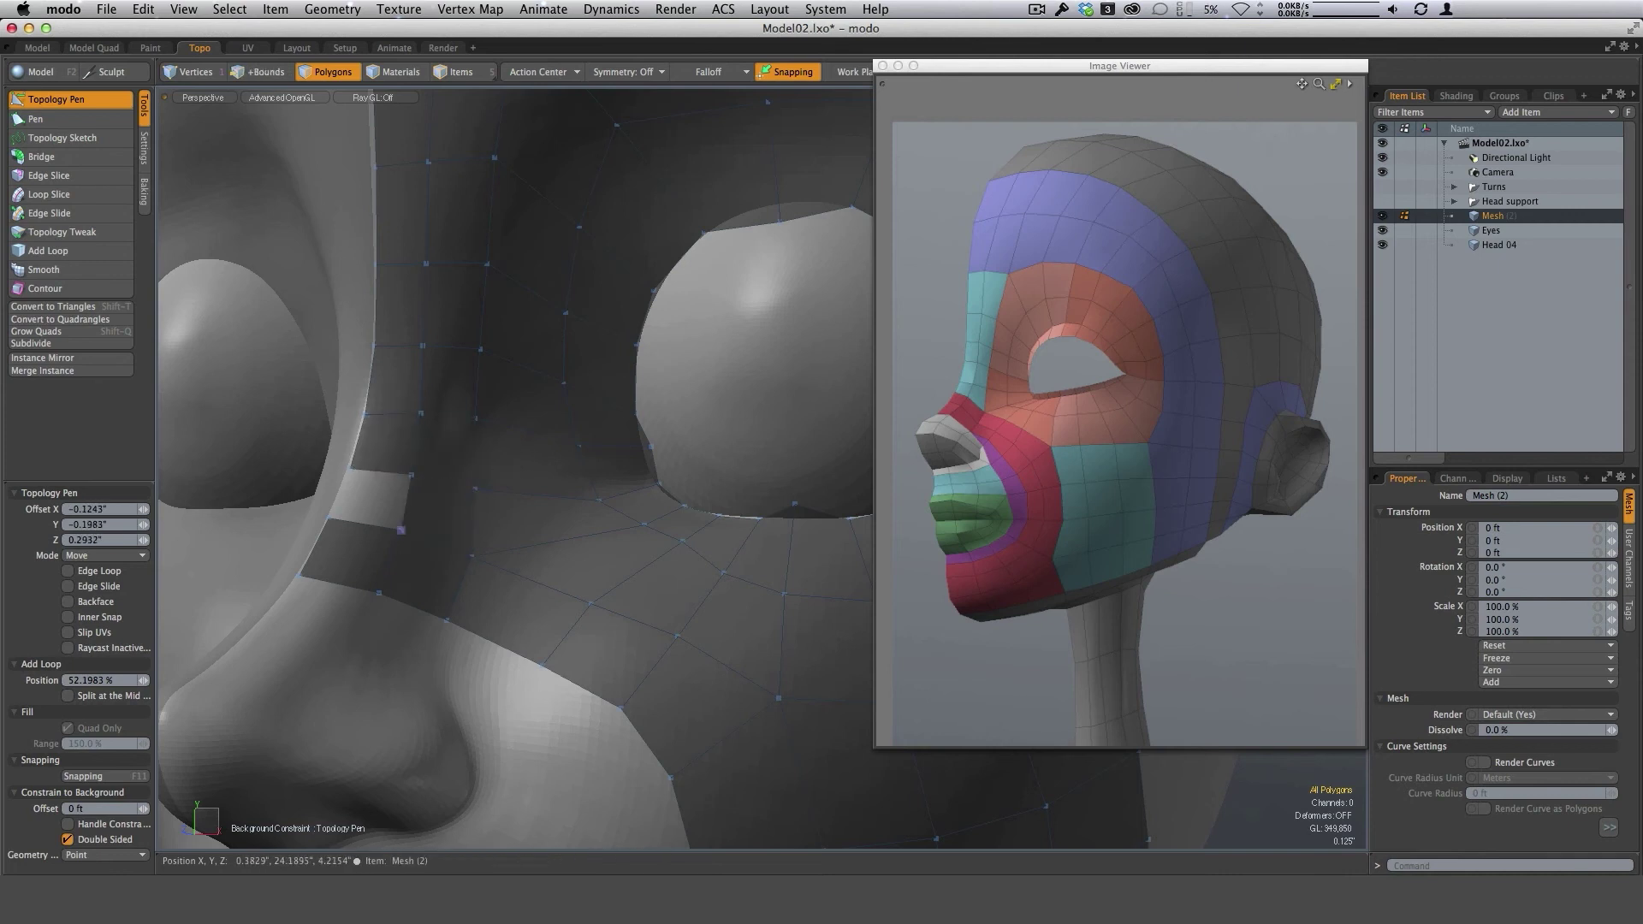
Start a new polygon column behind the cheek patch below the eye ring and straighten the patch's rear edge toward the jaw.
ctrl+alt+drag(719, 547, 652, 624)
alt+shift+drag(652, 625, 565, 576)
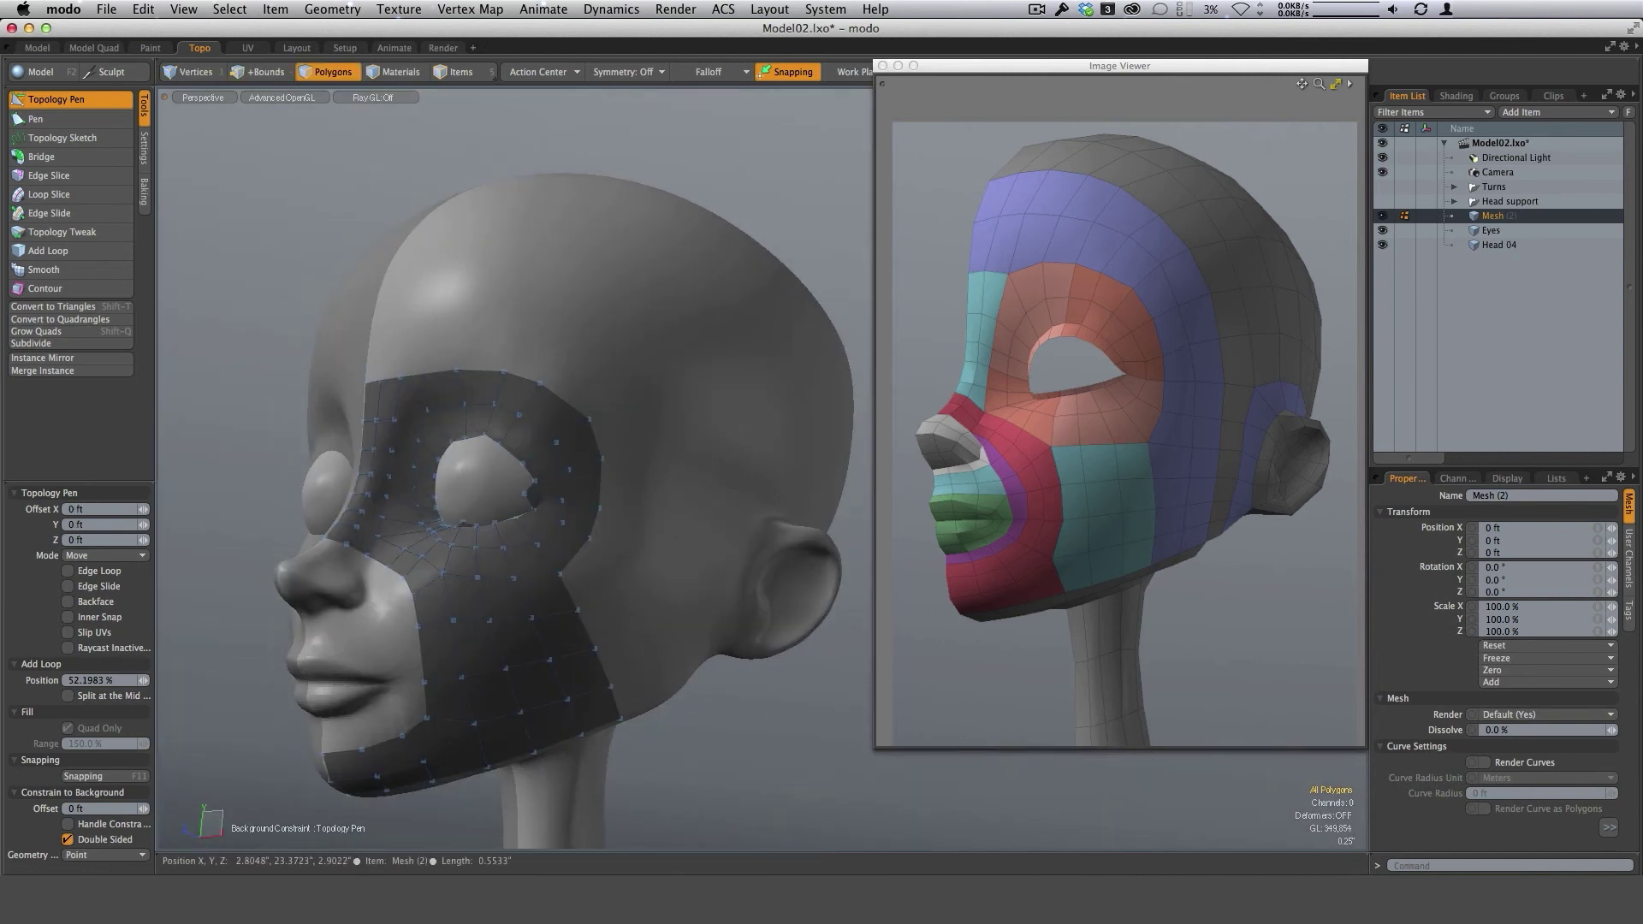
drag(565, 576, 646, 589)
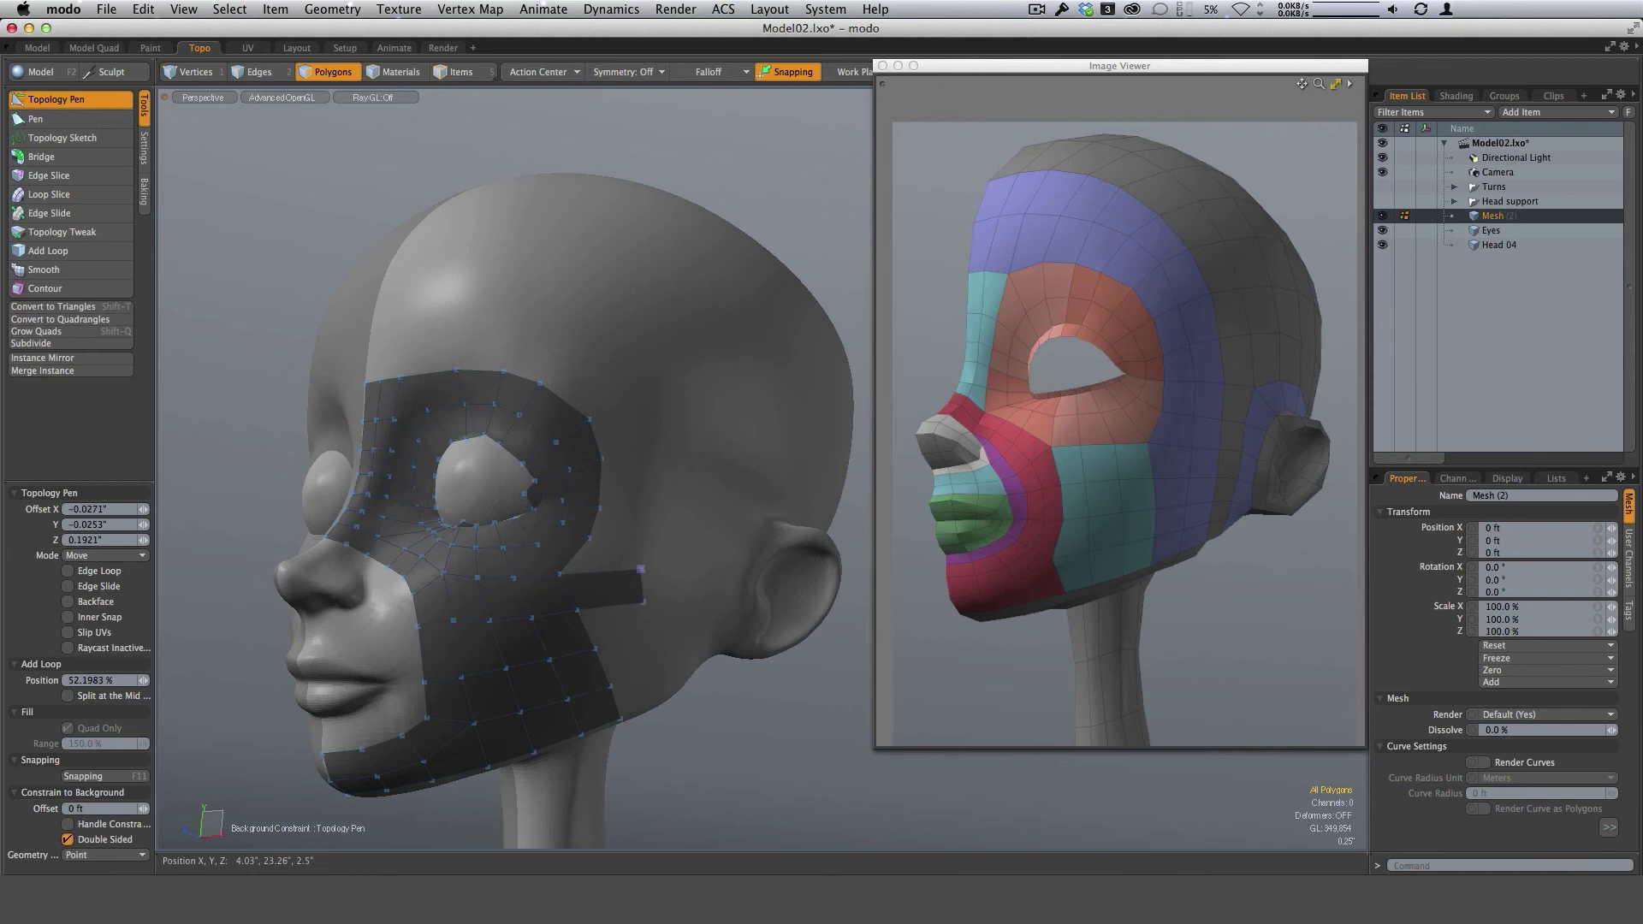
alt+drag(643, 530, 651, 679)
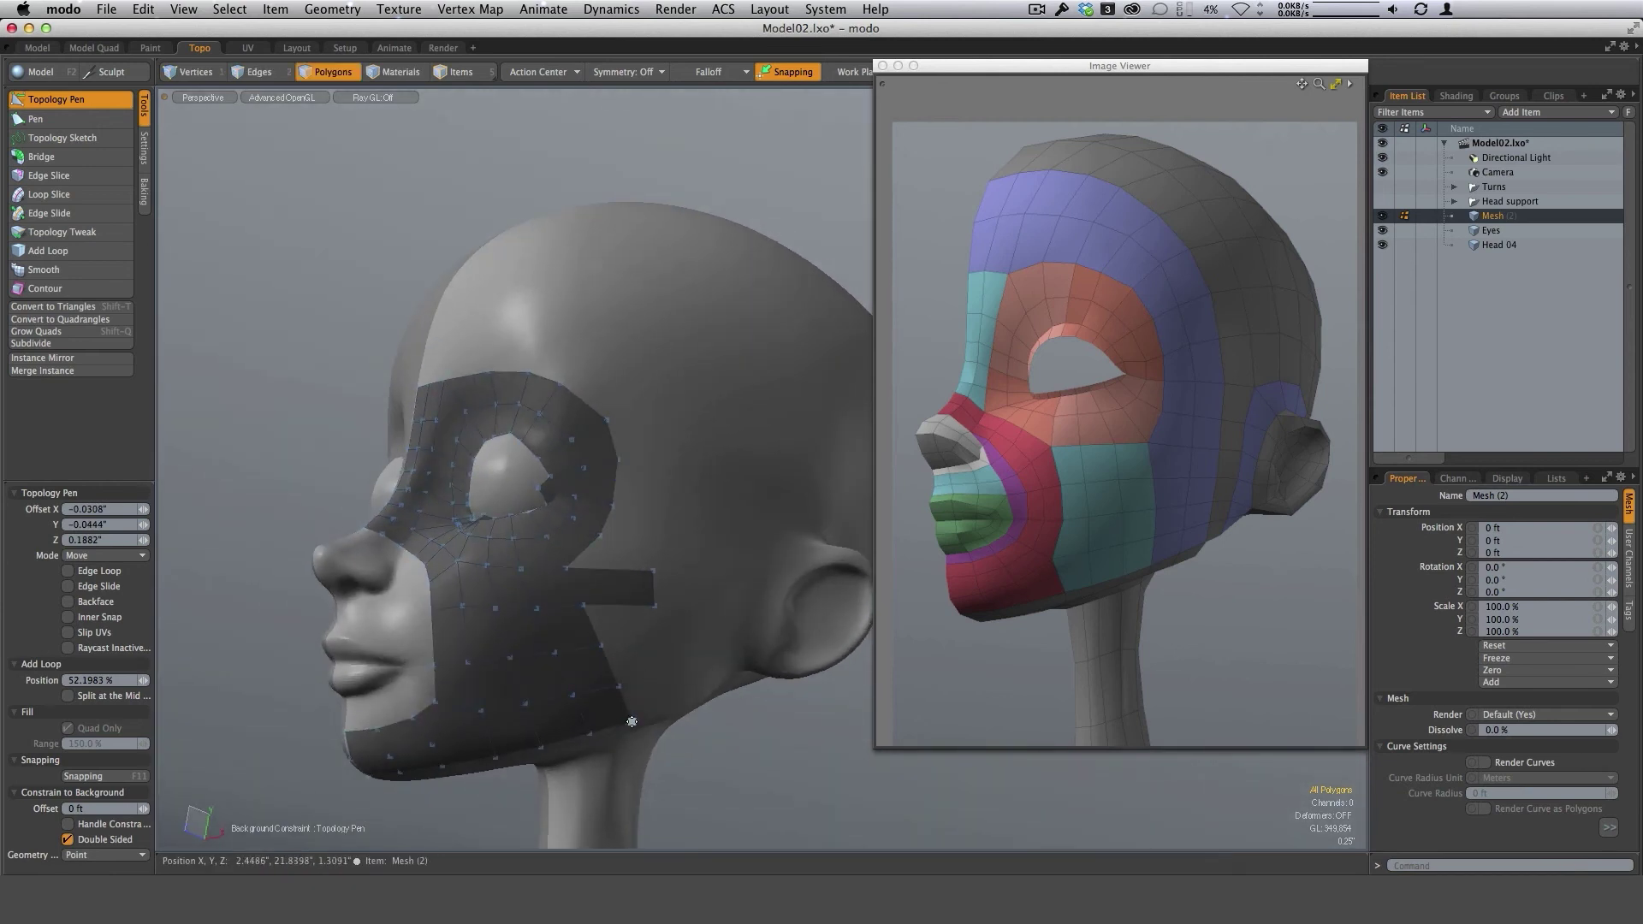
drag(581, 736, 546, 744)
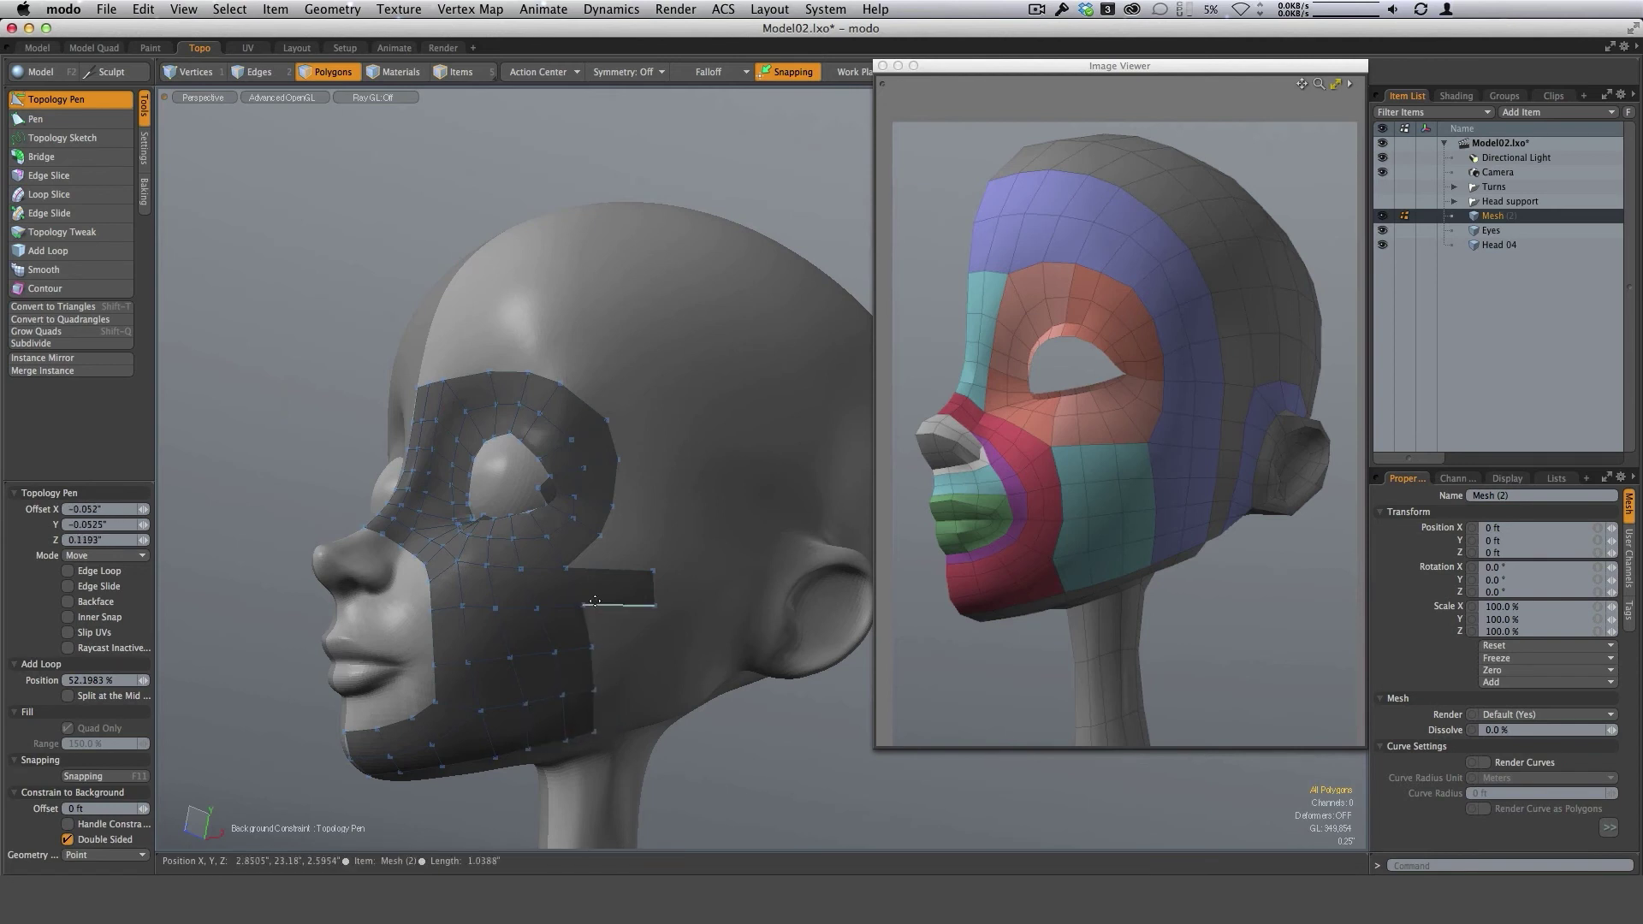
Extend the new rear column down the cheek patch to the jawline and align its lower corner vertex.
drag(595, 602, 754, 720)
key(super+z)
drag(628, 708, 543, 742)
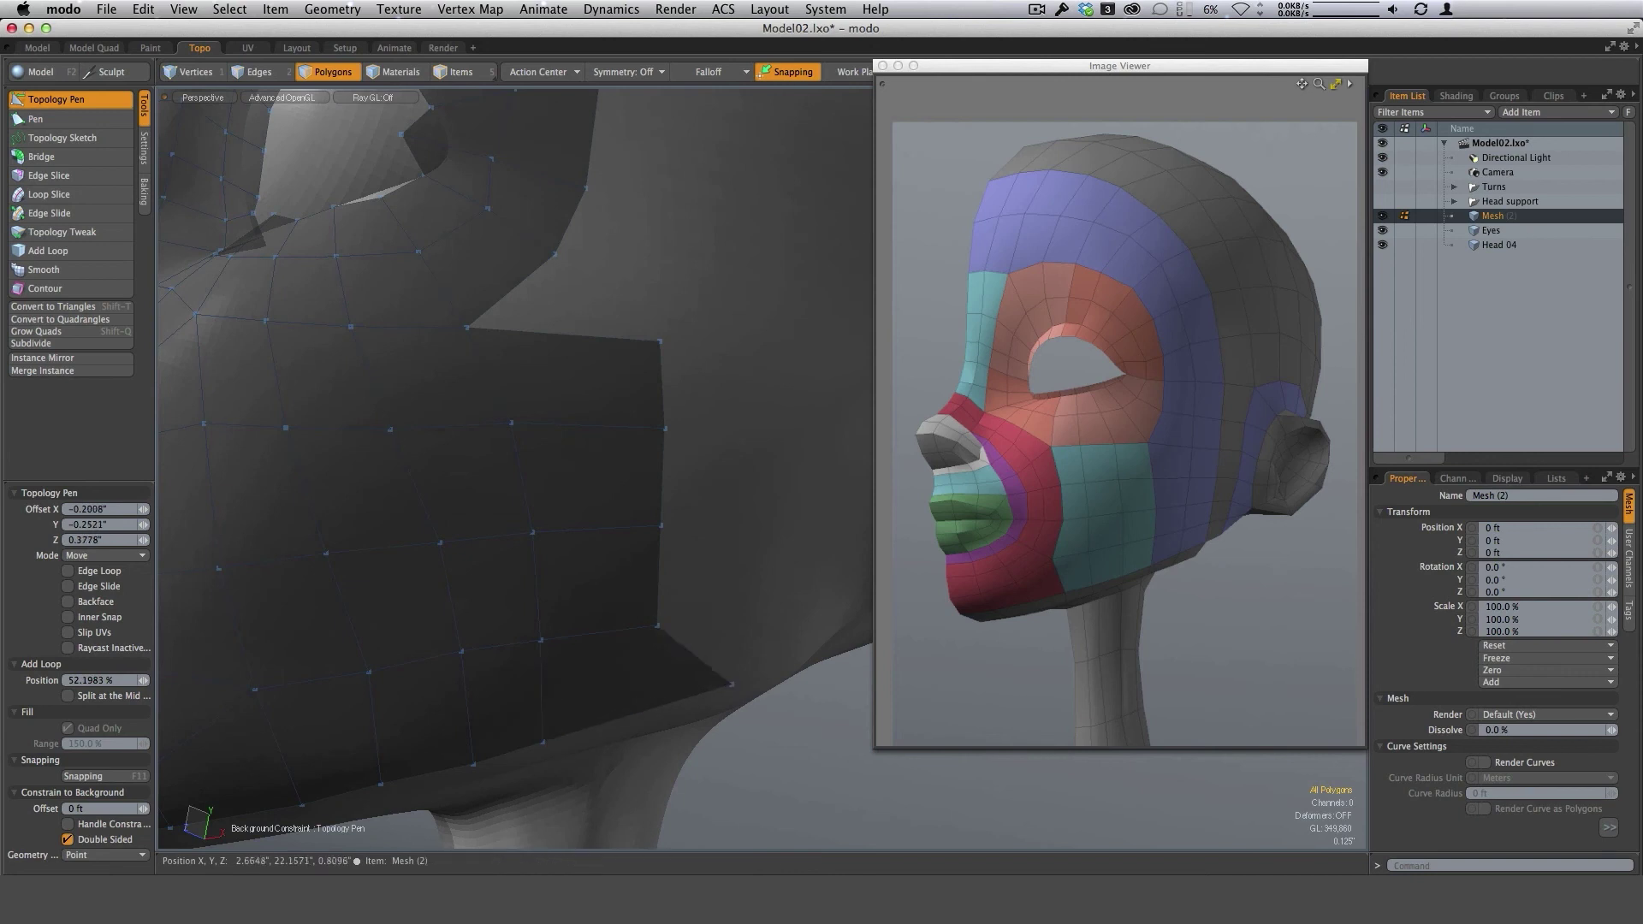
drag(731, 685, 652, 720)
Continue the rear column up beside the eye ring to the temple and extrude its entire rear border toward the ear.
ctrl+alt+drag(701, 674, 606, 739)
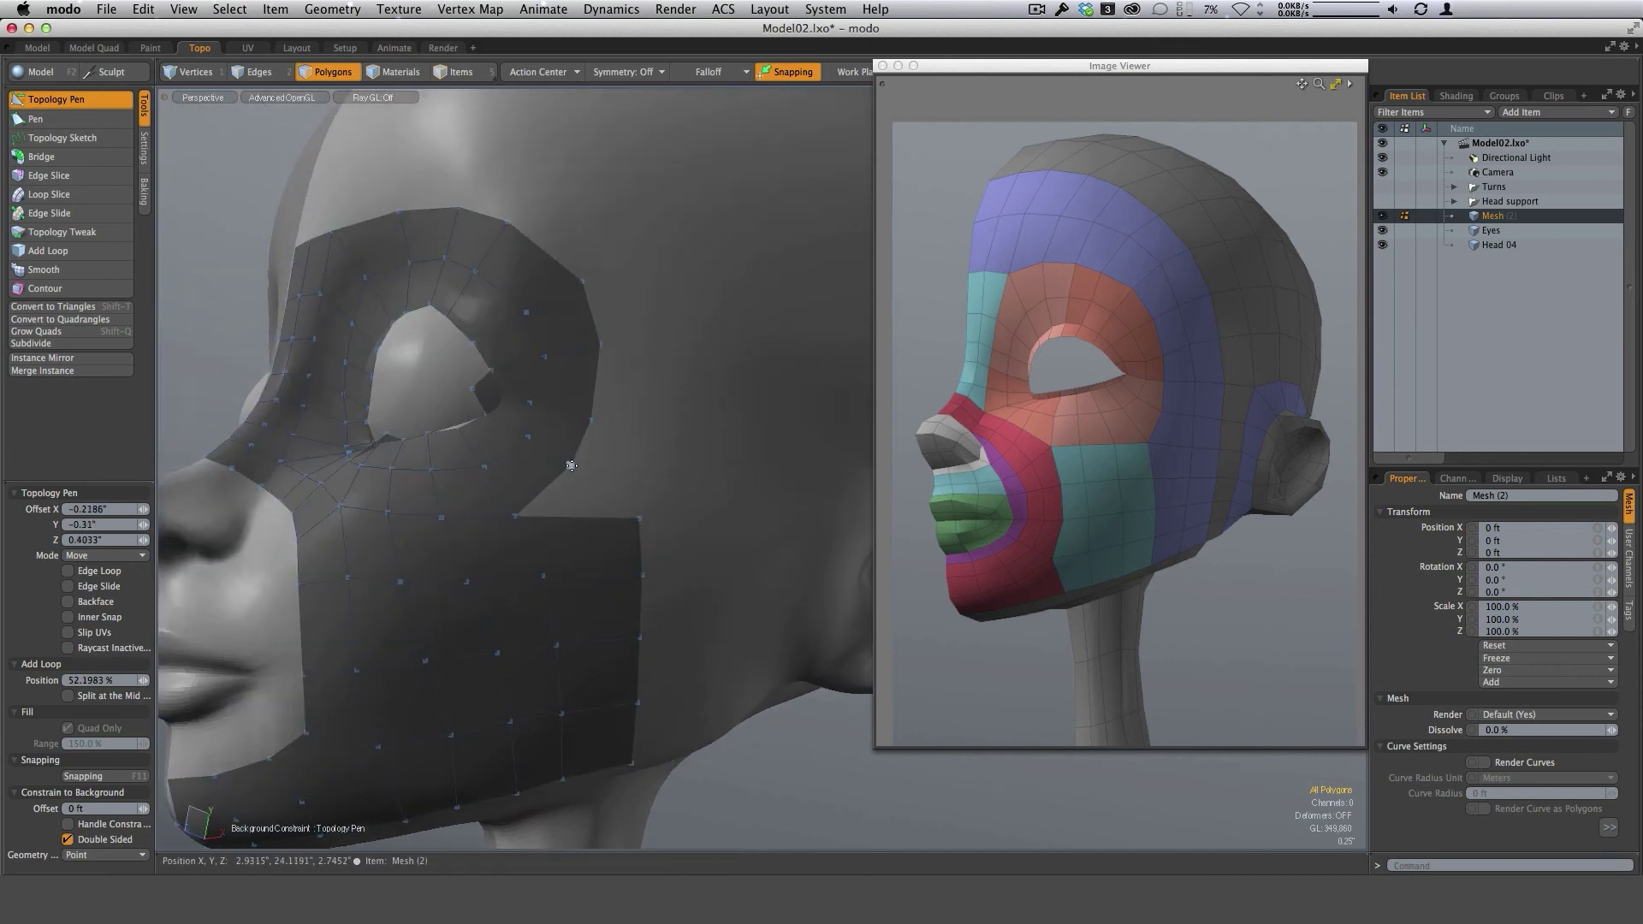
drag(522, 517, 613, 276)
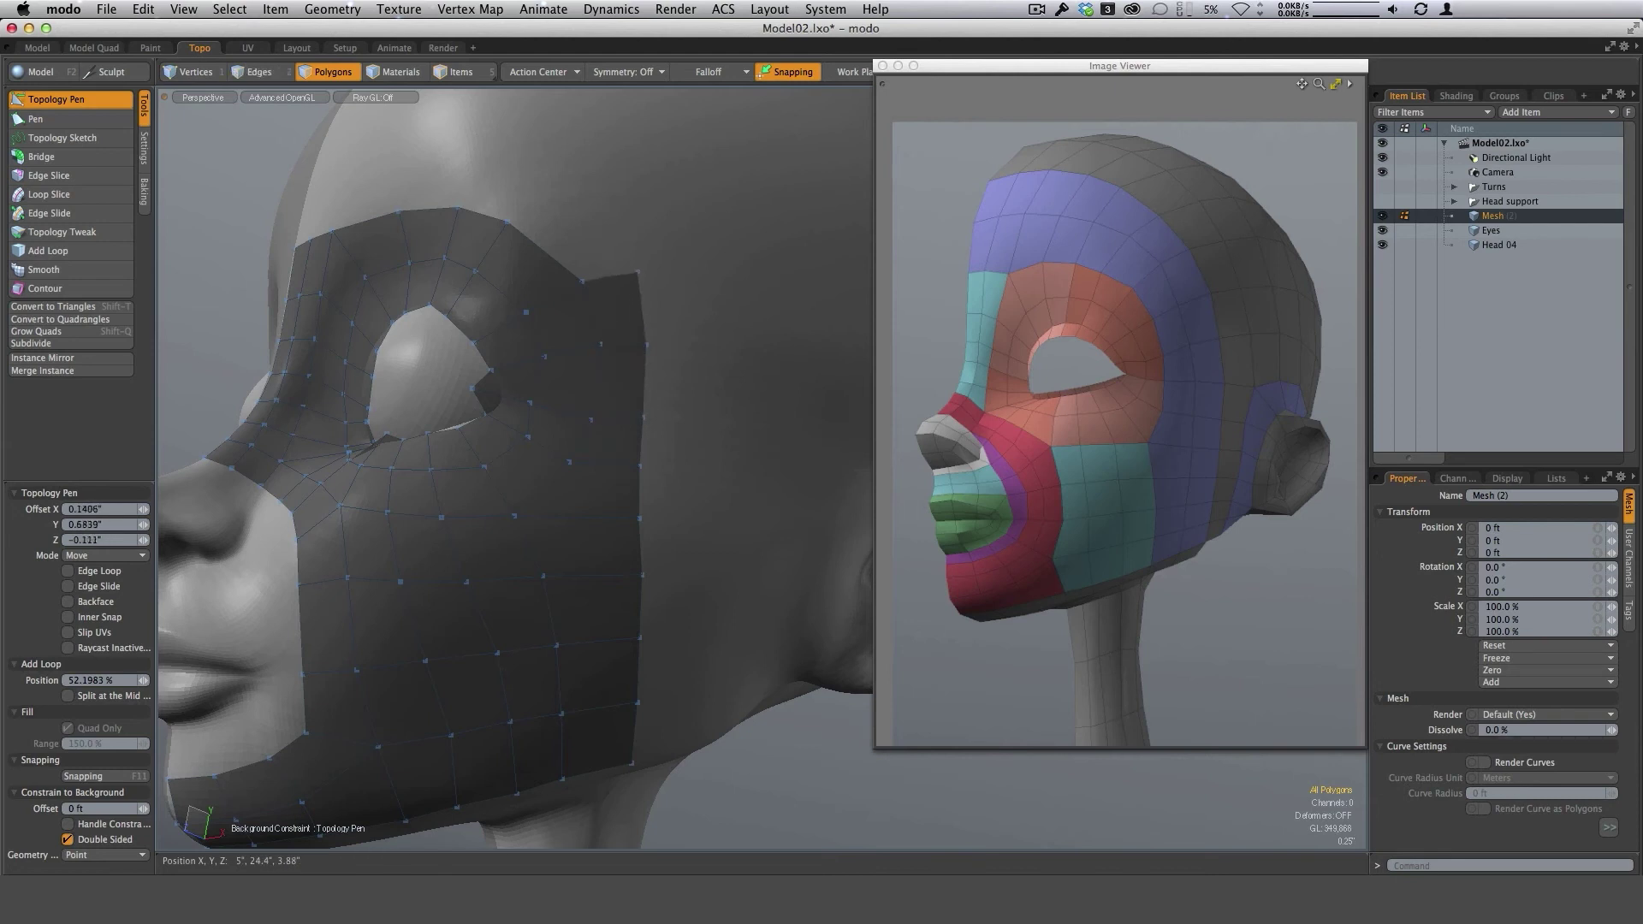
scroll(732, 466, down, 3)
alt+drag(734, 480, 680, 473)
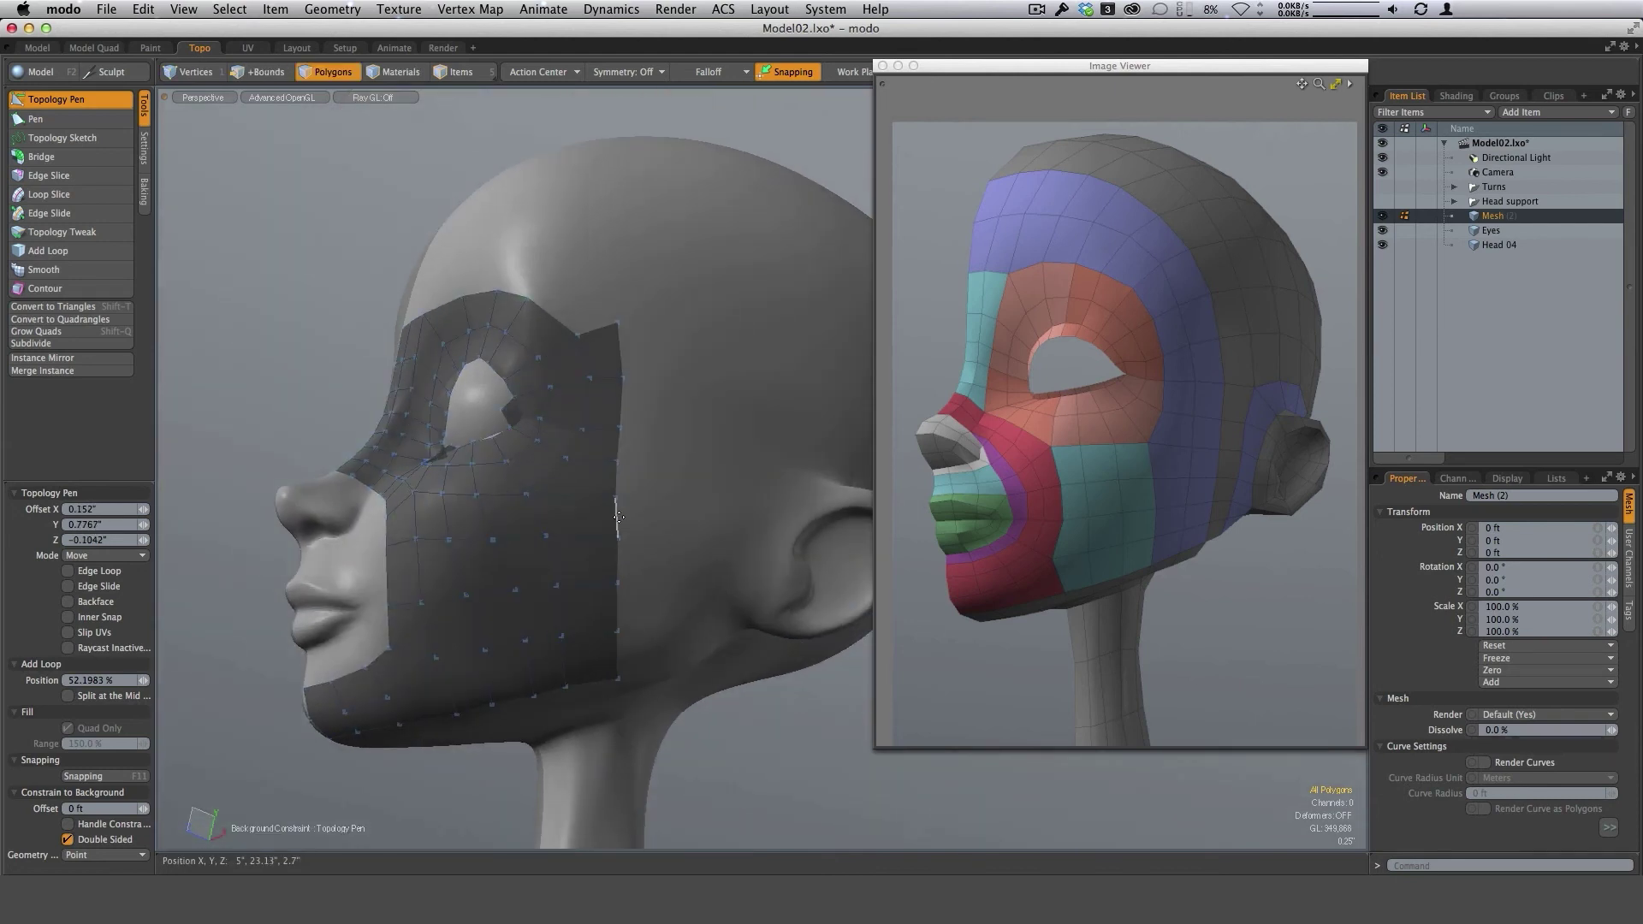
shift+right_drag(618, 518, 676, 506)
alt+drag(725, 490, 719, 466)
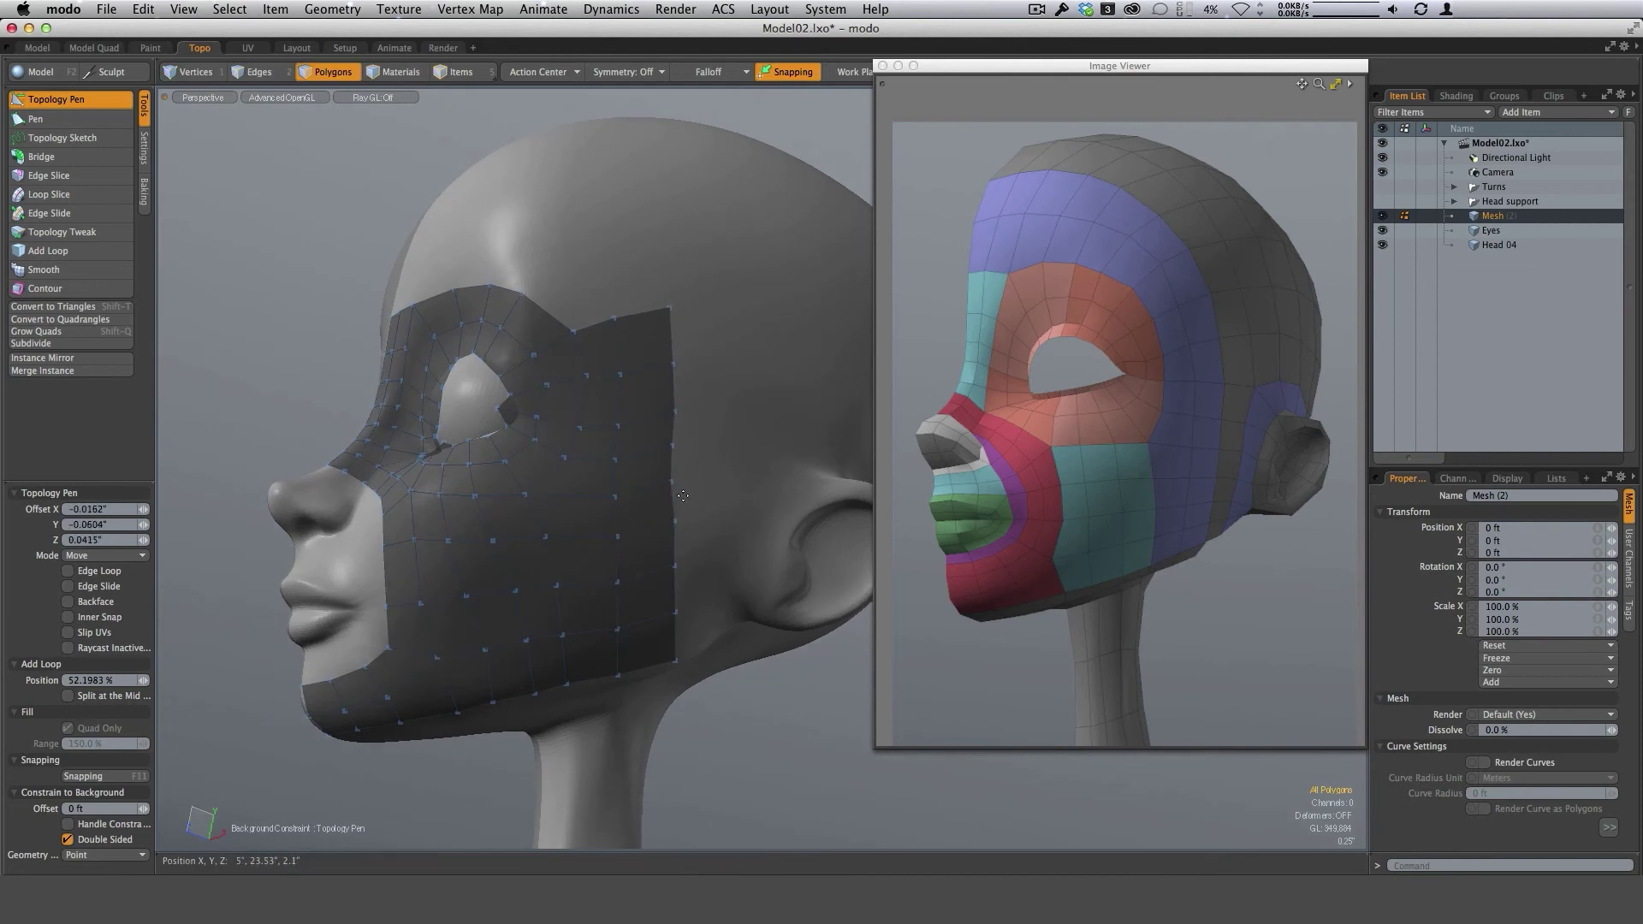
Build polygons from the temple around the eye ring's outer corner and above the outer brow.
mouse_move(729, 487)
alt+mouse_down()
mouse_move(716, 531)
mouse_move(739, 519)
alt+mouse_up()
mouse_move(572, 480)
mouse_down()
mouse_move(548, 402)
mouse_move(520, 441)
mouse_up()
drag(580, 387, 482, 397)
alt+drag(535, 466, 590, 514)
drag(526, 403, 530, 382)
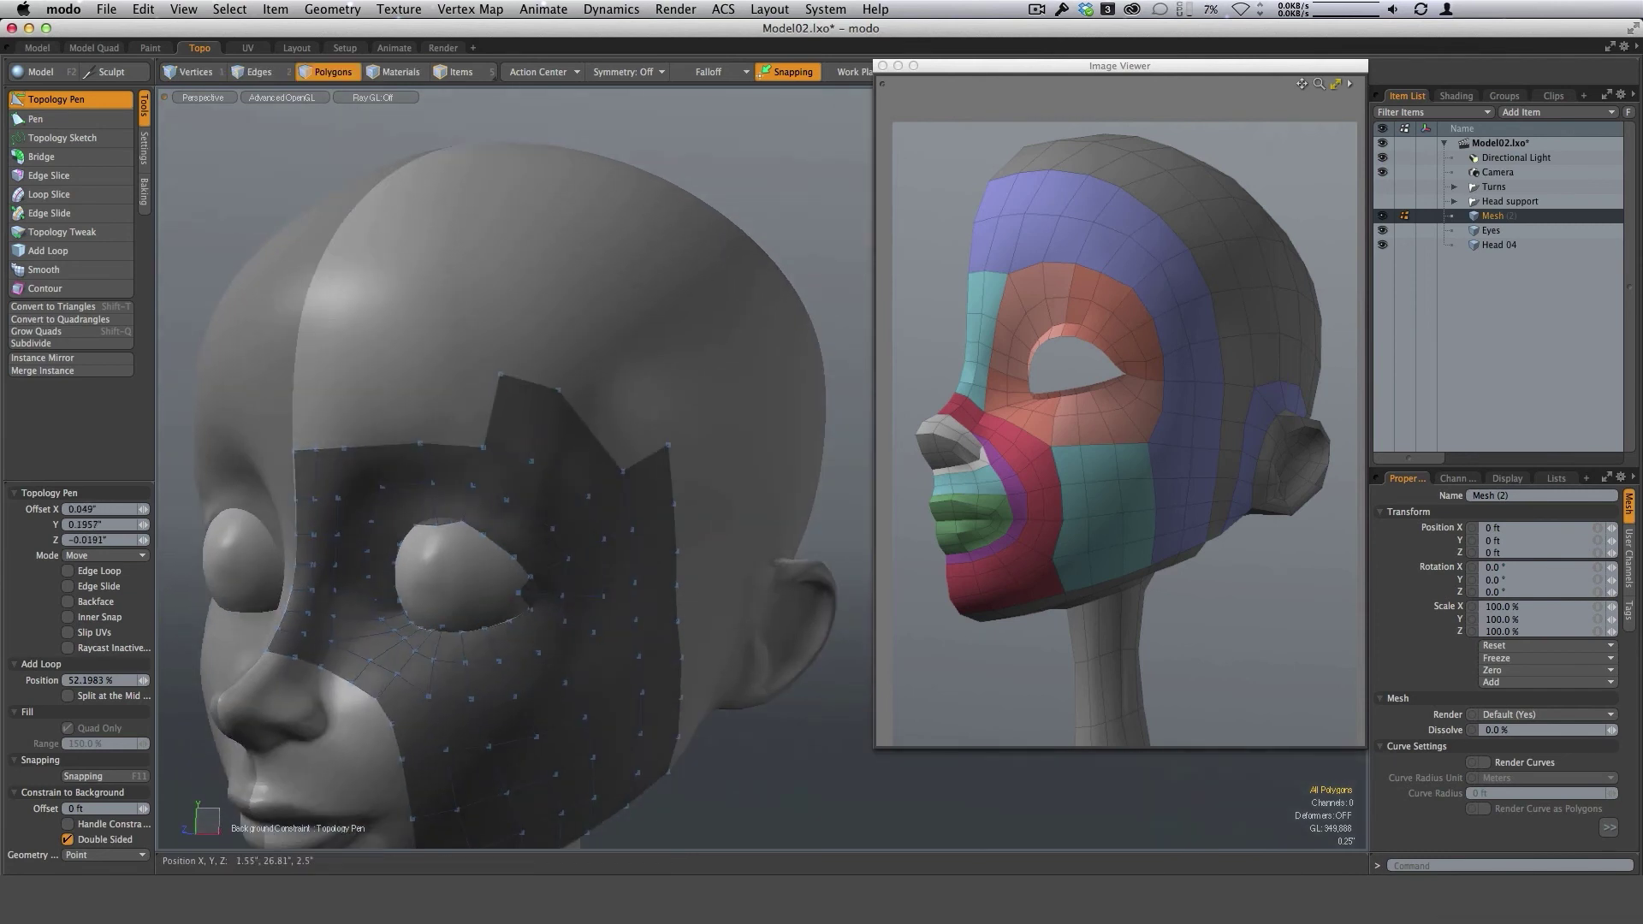
drag(485, 449, 422, 368)
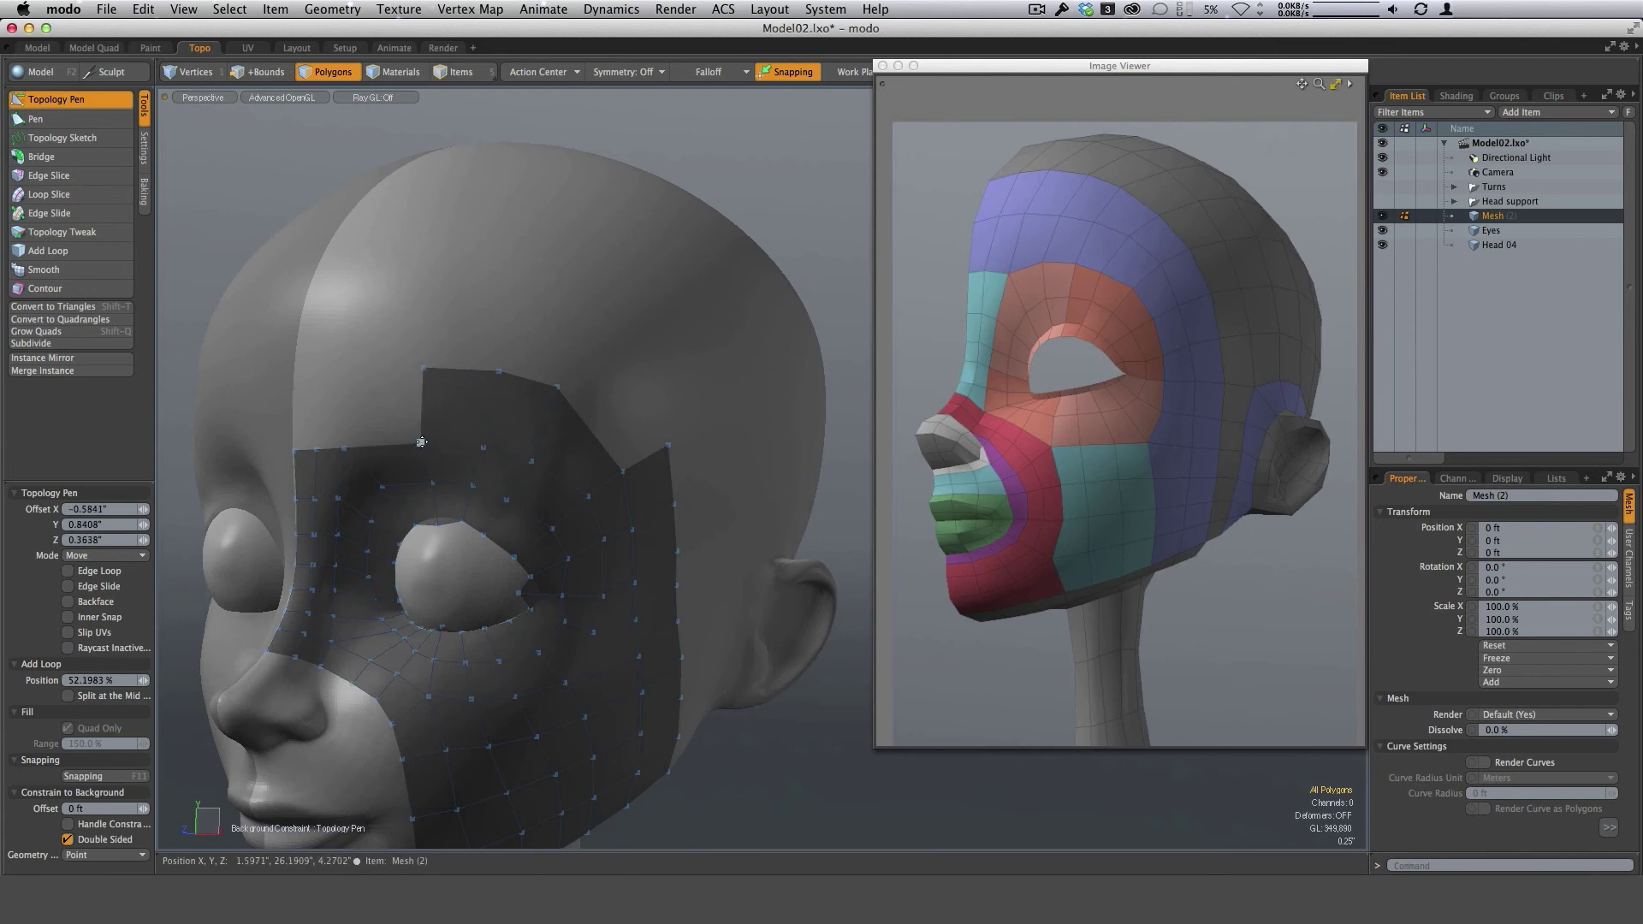
Continue the row above the brow across the lower forehead to the centre line and adjust a vertex near the nose bridge.
shift+drag(420, 442, 466, 389)
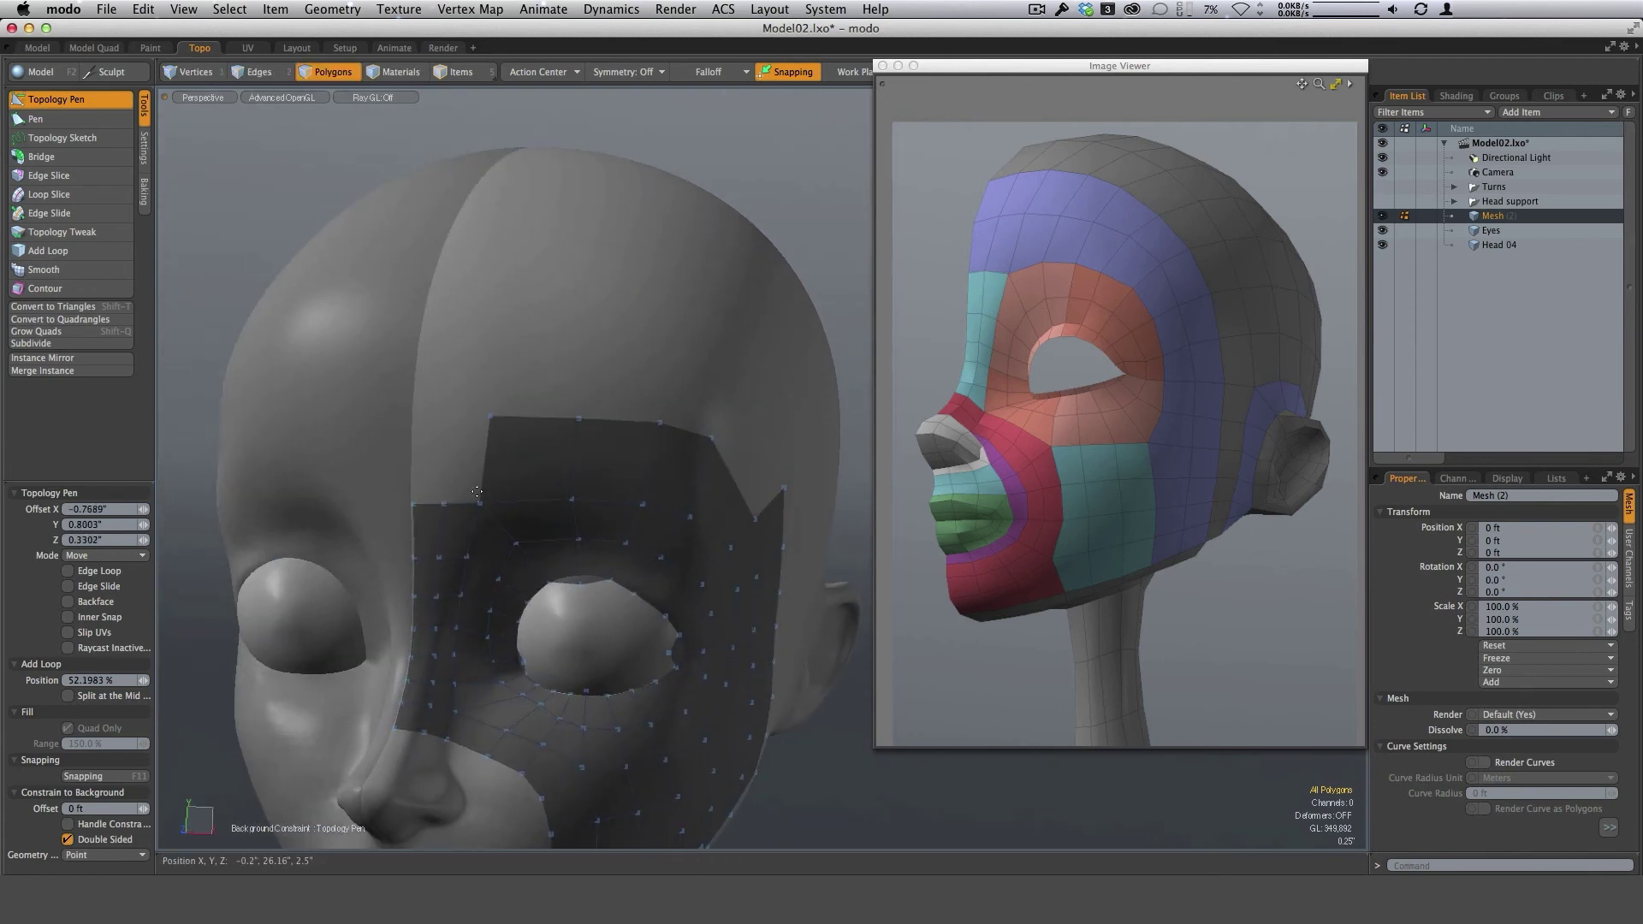
shift+drag(480, 499, 534, 414)
key(super+z)
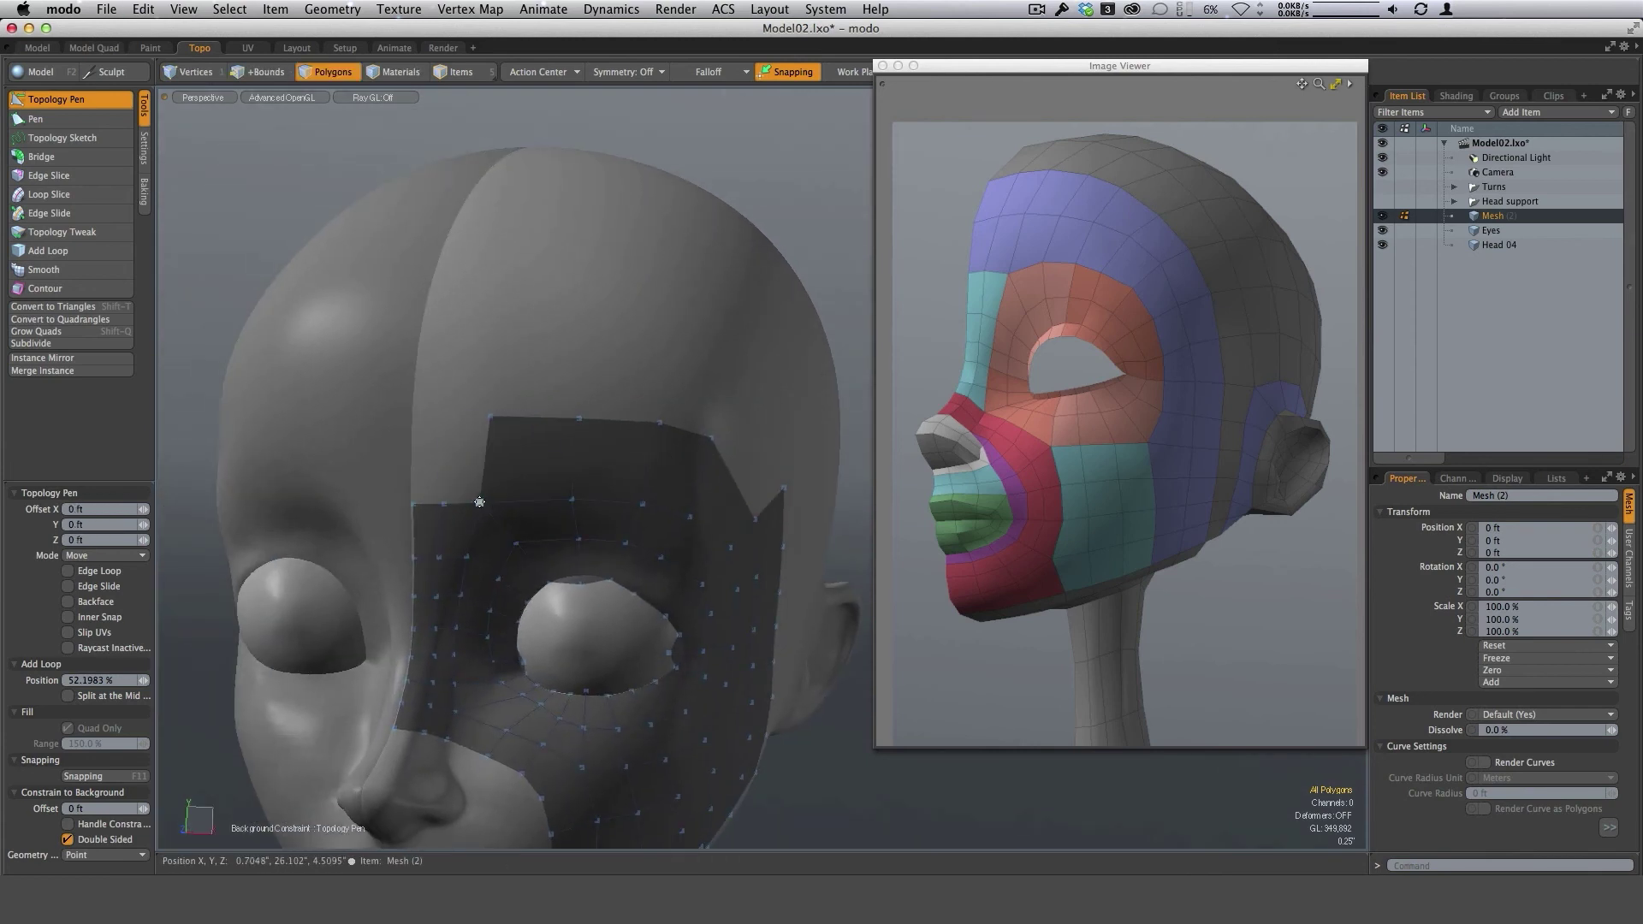
shift+drag(480, 502, 449, 421)
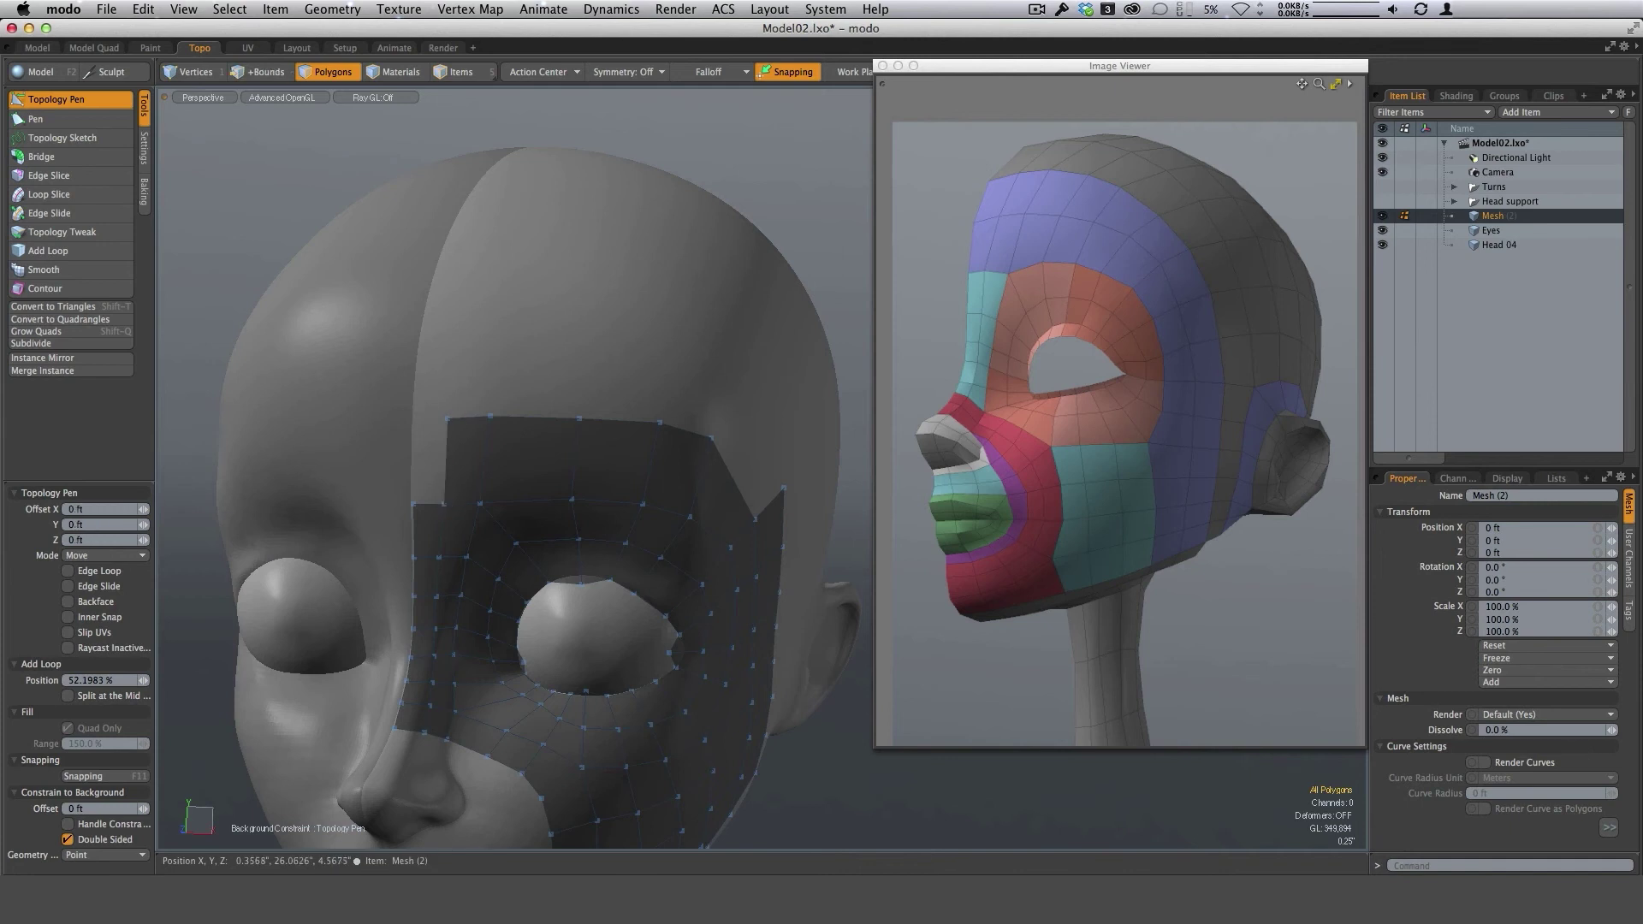
shift+drag(444, 504, 411, 416)
scroll(414, 417, up, 3)
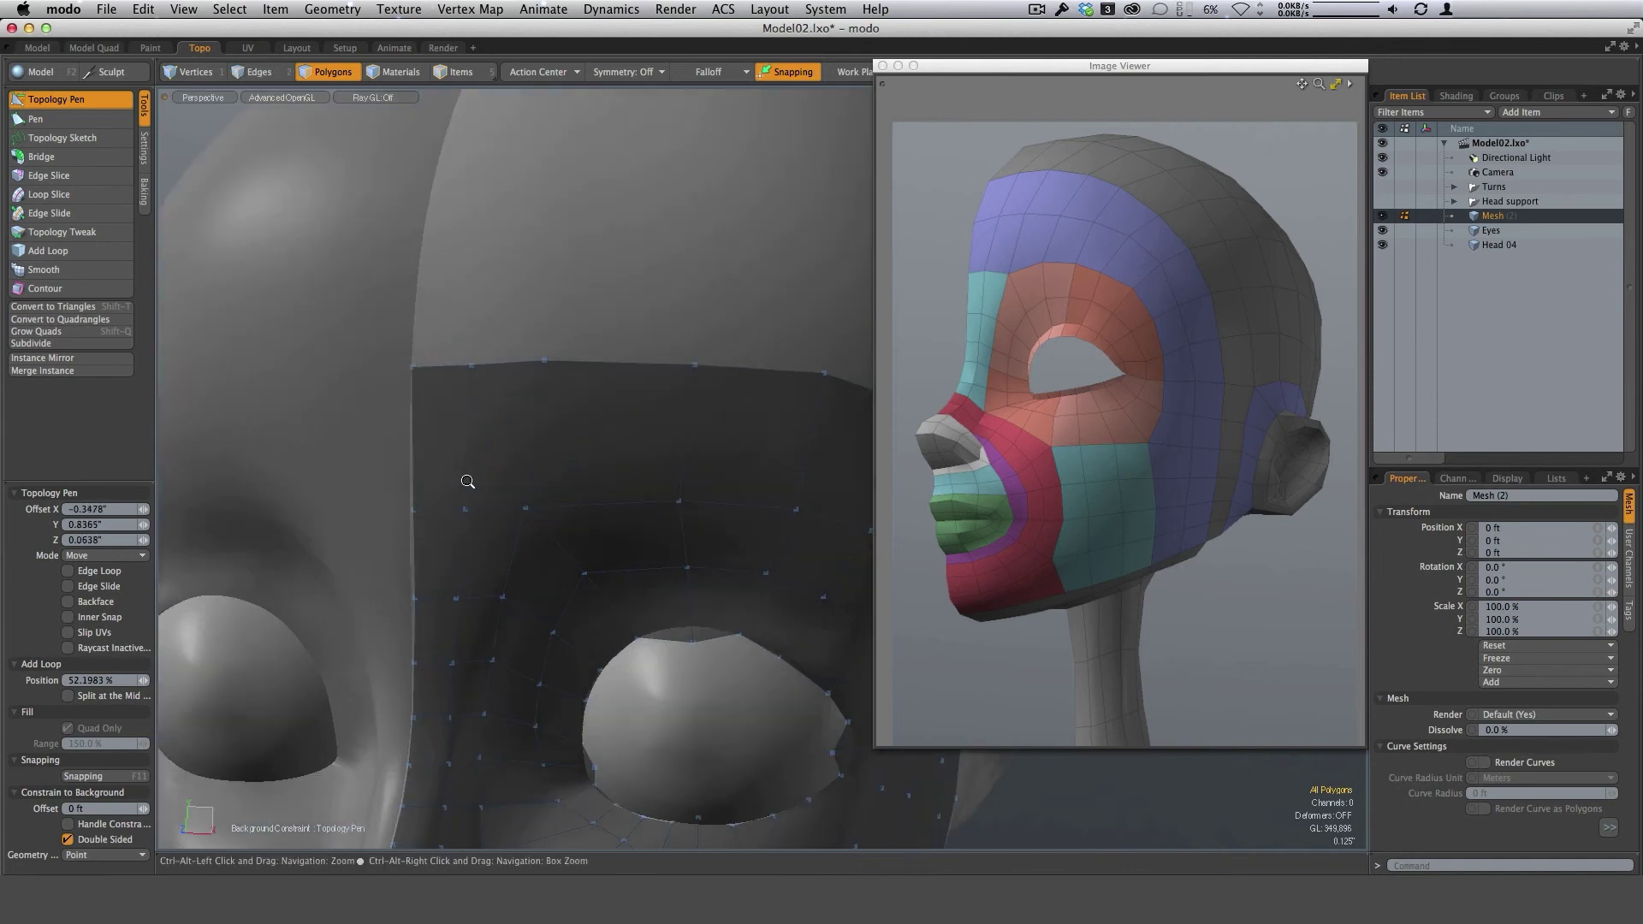
drag(455, 598, 452, 599)
scroll(514, 660, down, 4)
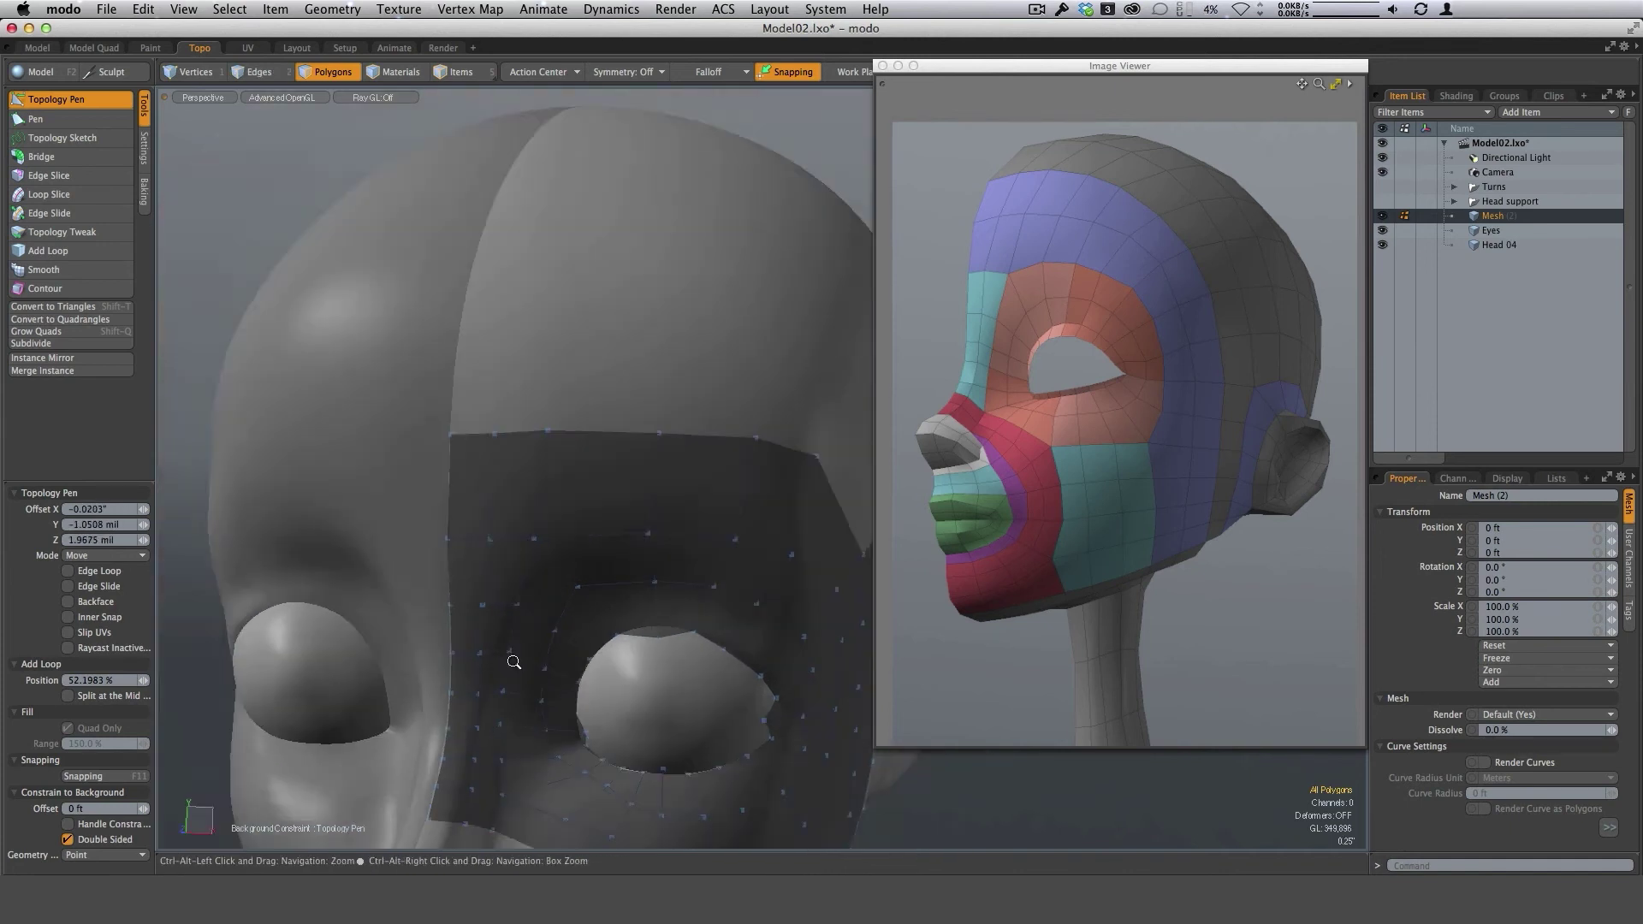
Add a second polygon row above the first, from the temple across the forehead to the centre line.
alt+drag(514, 659, 582, 325)
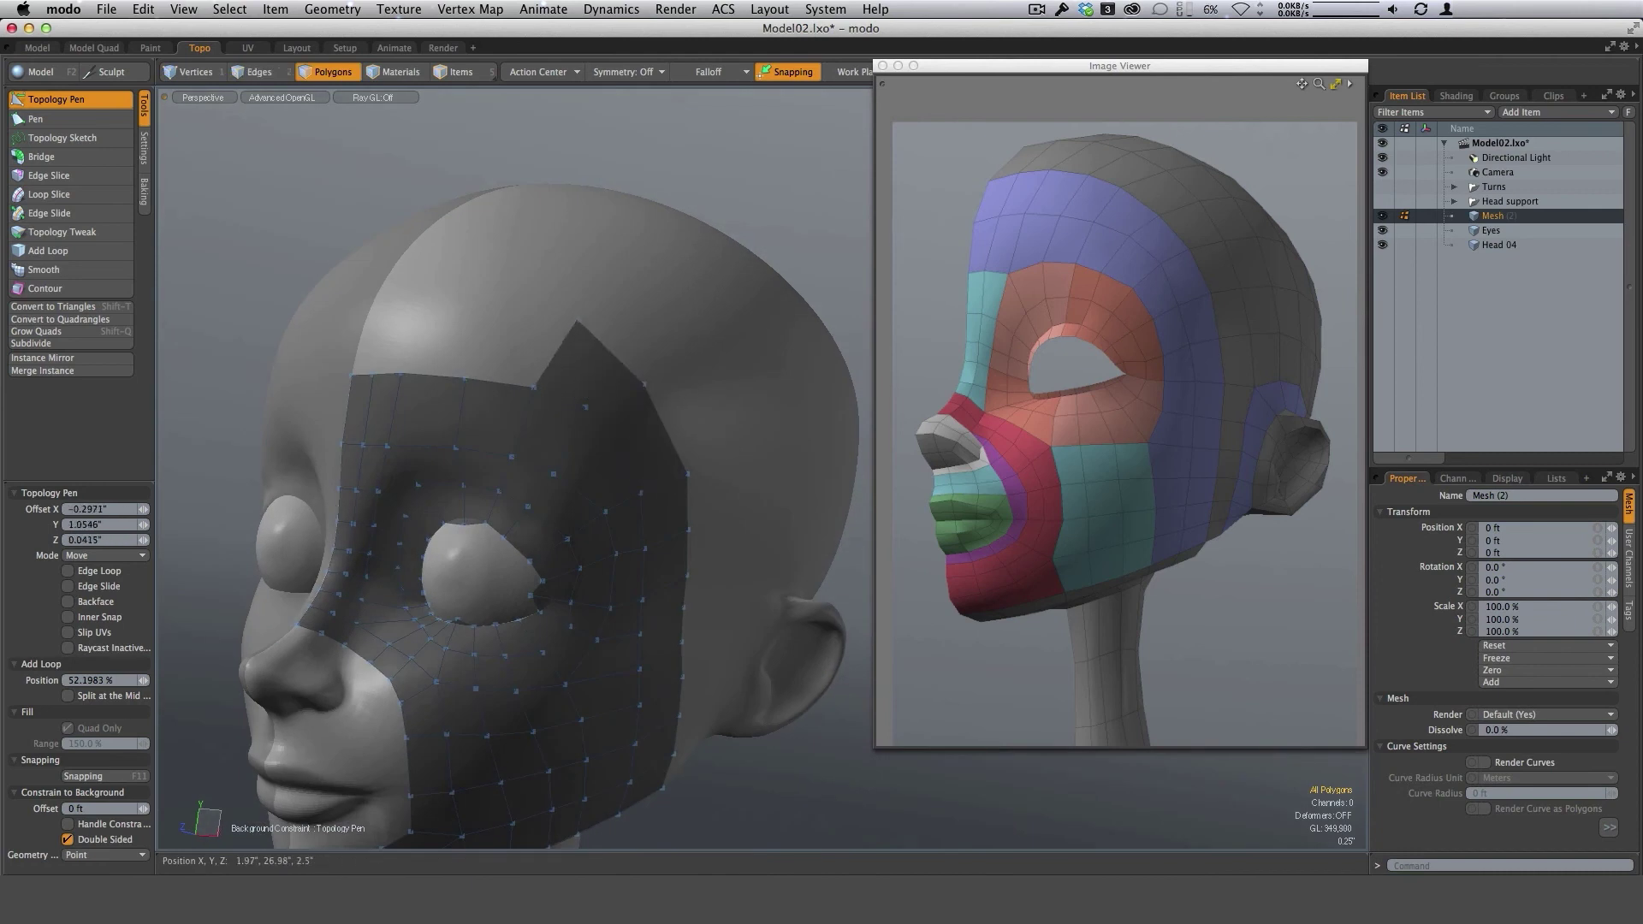
alt+drag(599, 437, 671, 506)
shift+drag(548, 369, 455, 398)
drag(513, 273, 473, 319)
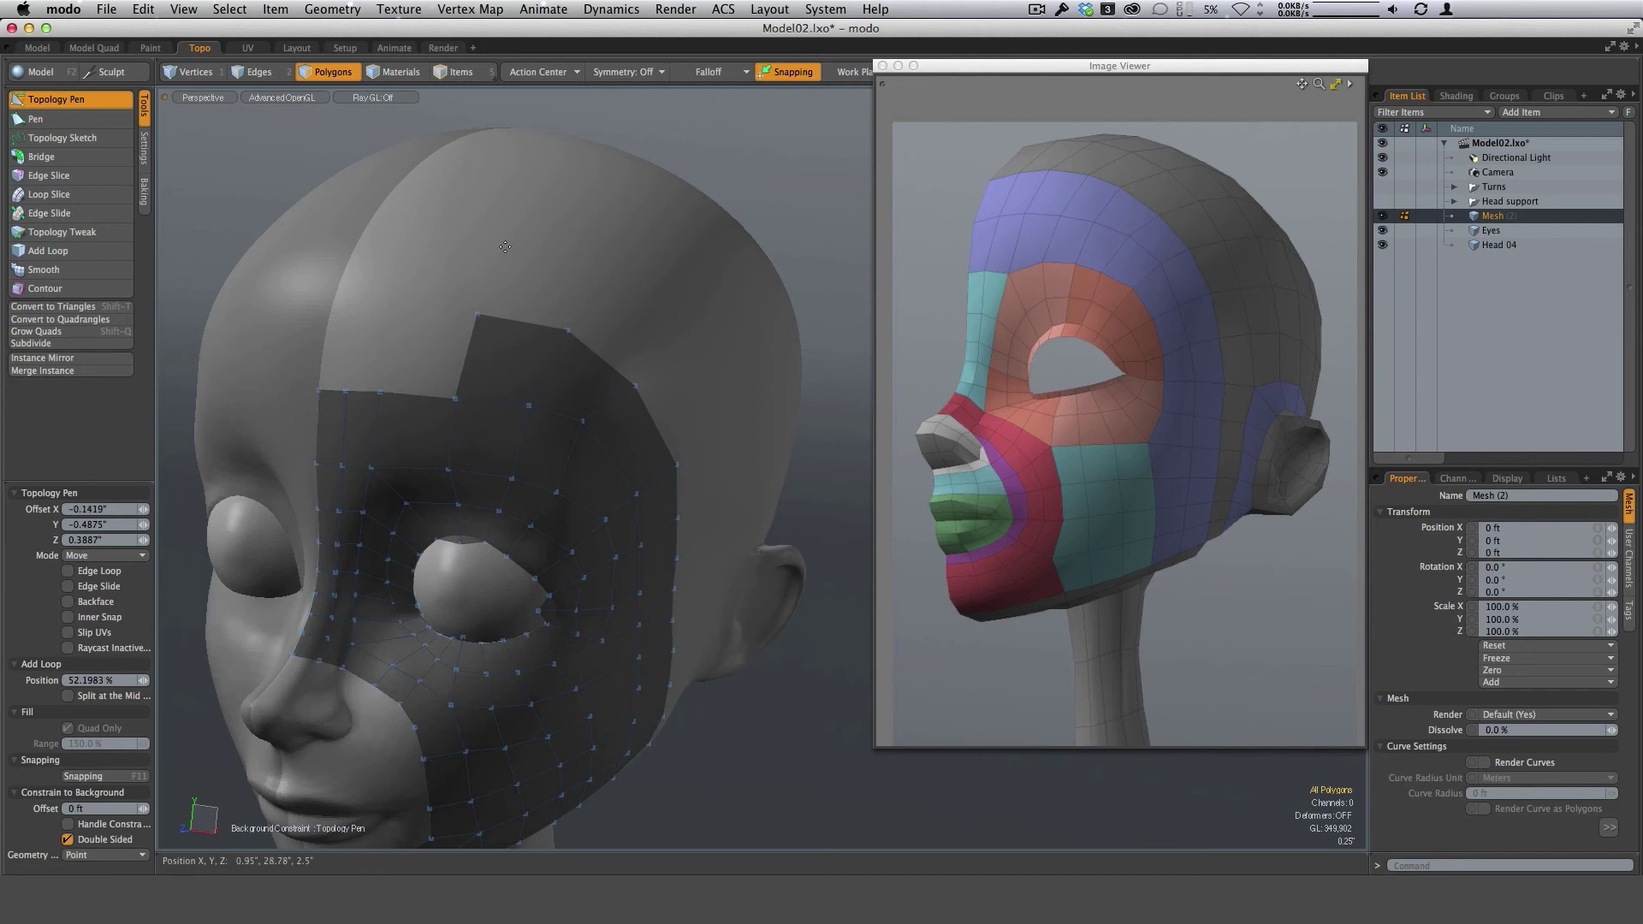
shift+drag(455, 399, 412, 322)
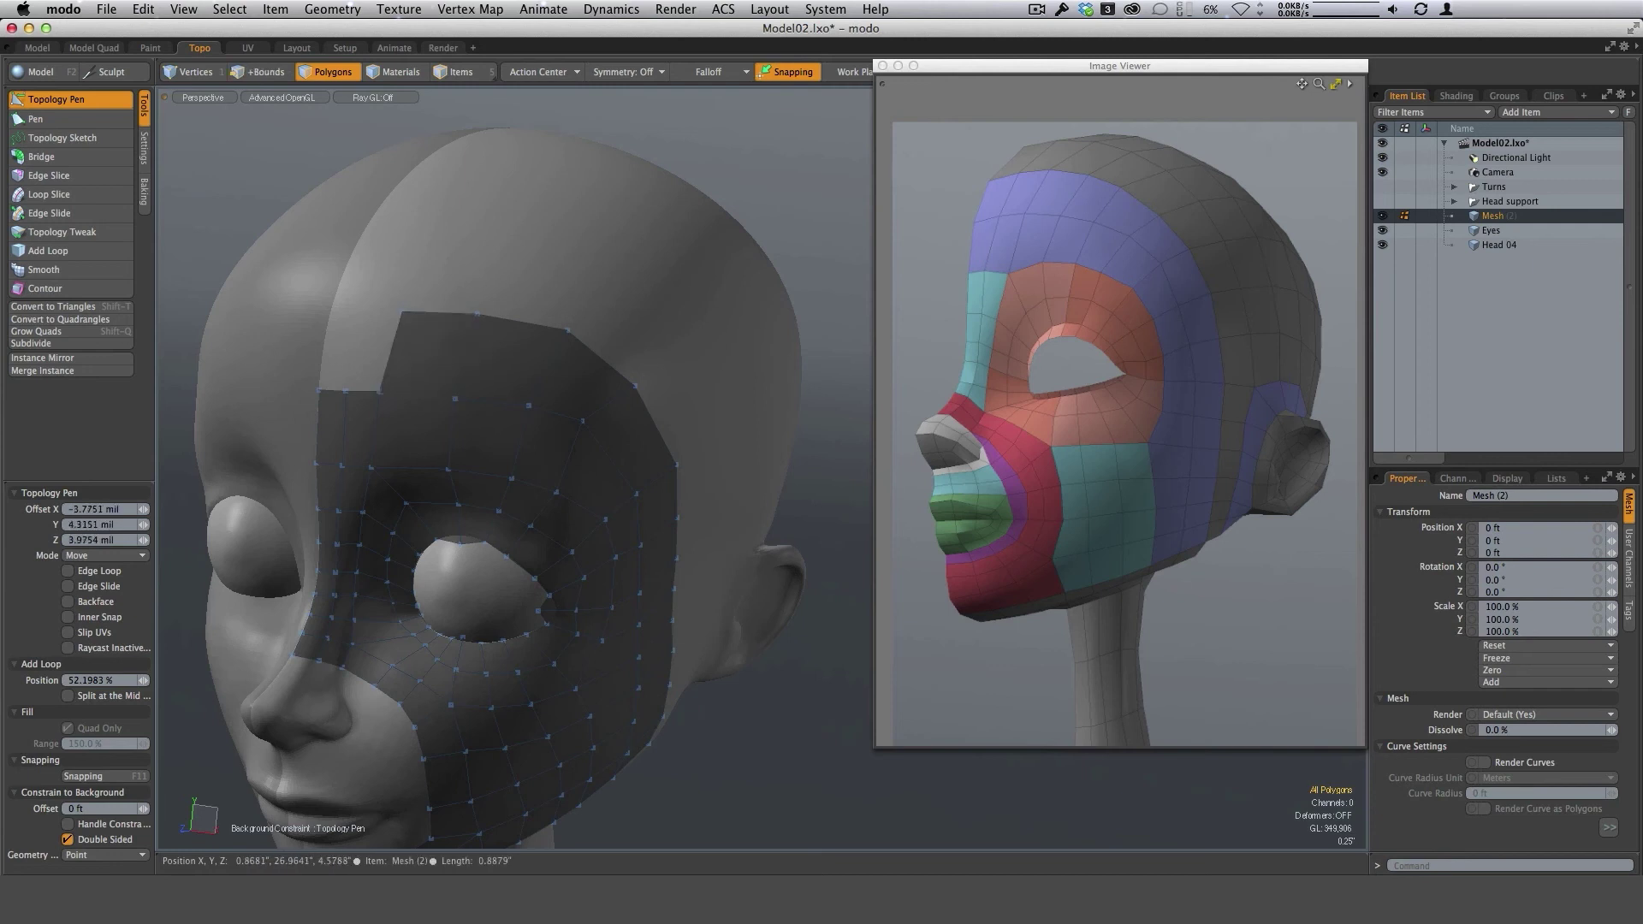
shift+drag(379, 394, 357, 330)
ctrl+alt+drag(357, 332, 411, 331)
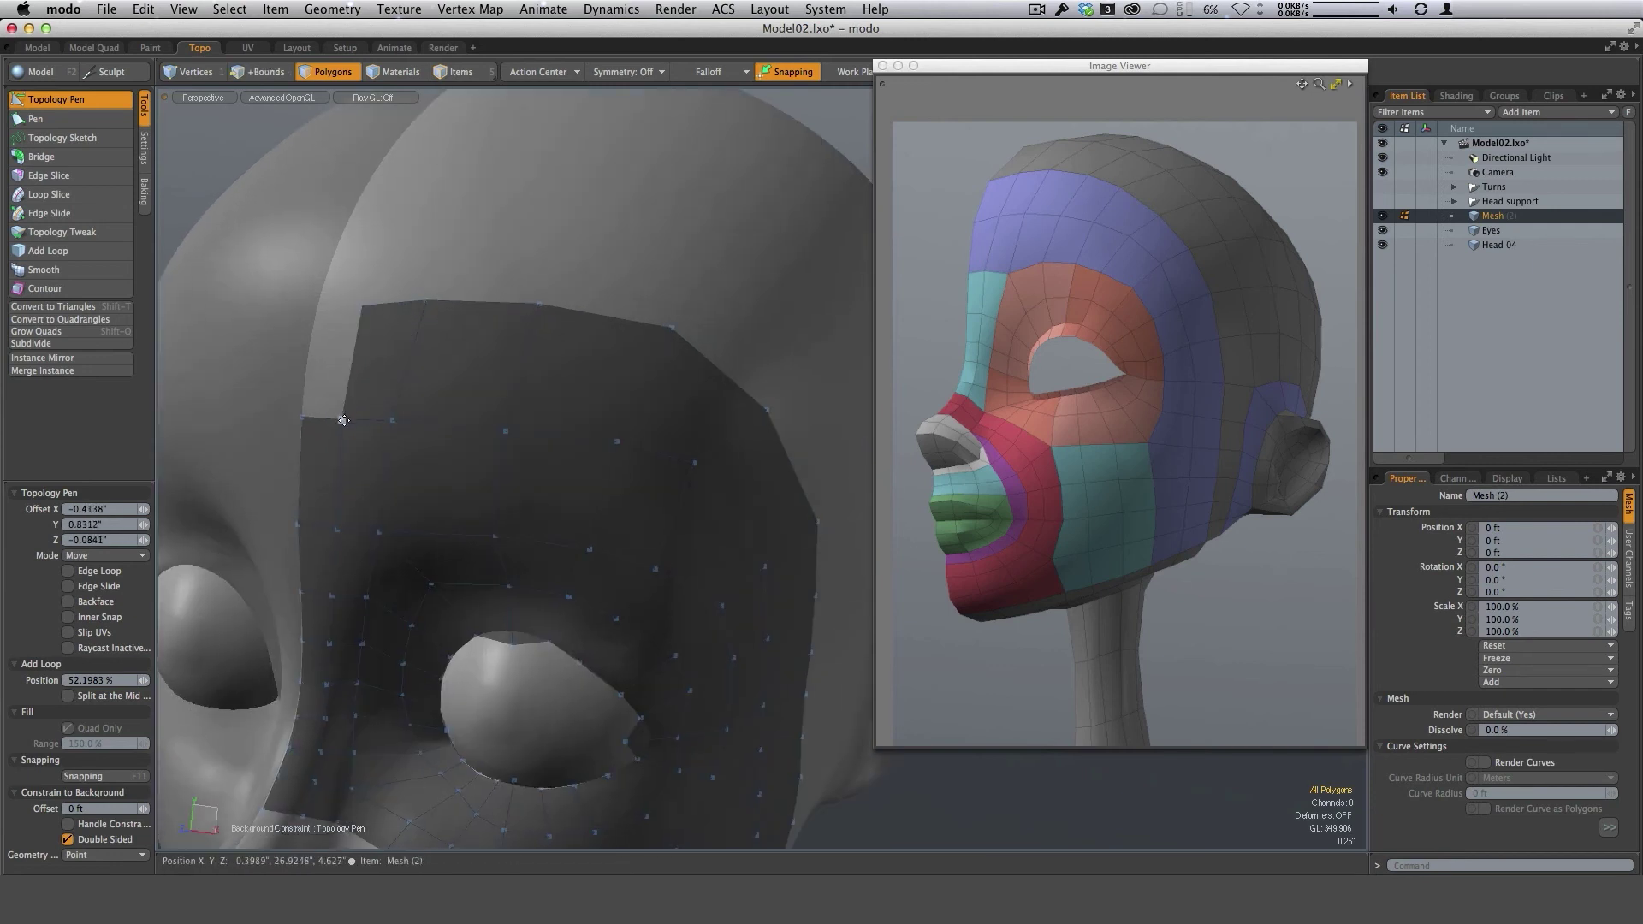
shift+drag(341, 418, 320, 325)
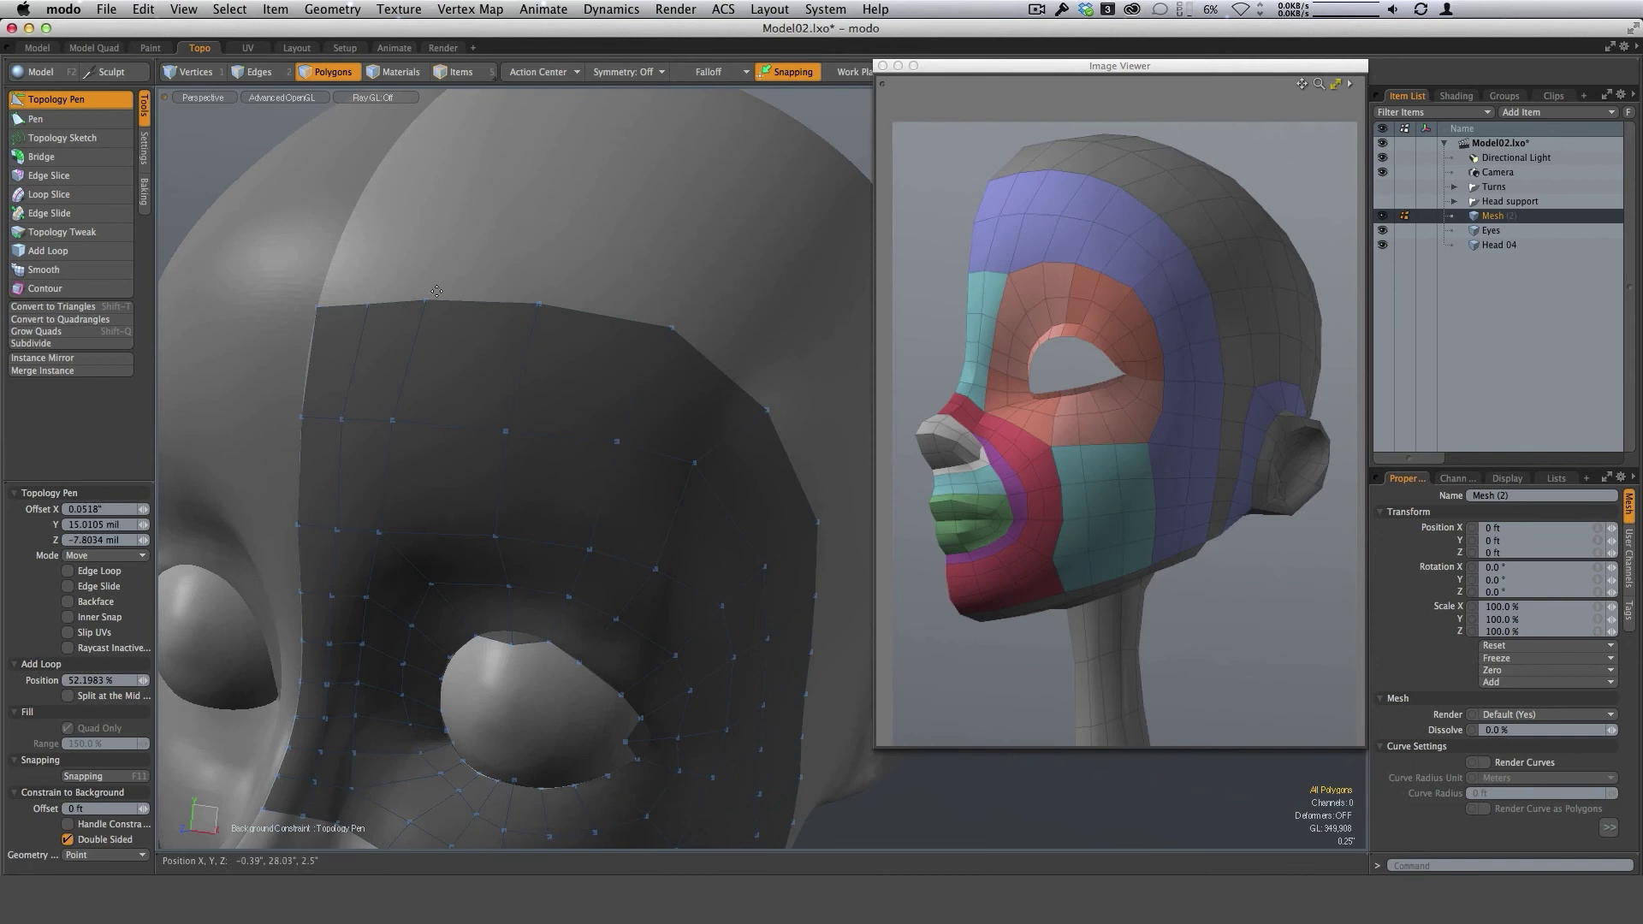
Reposition vertices in the forehead rows to even out the polygon spacing.
alt+drag(727, 437, 582, 485)
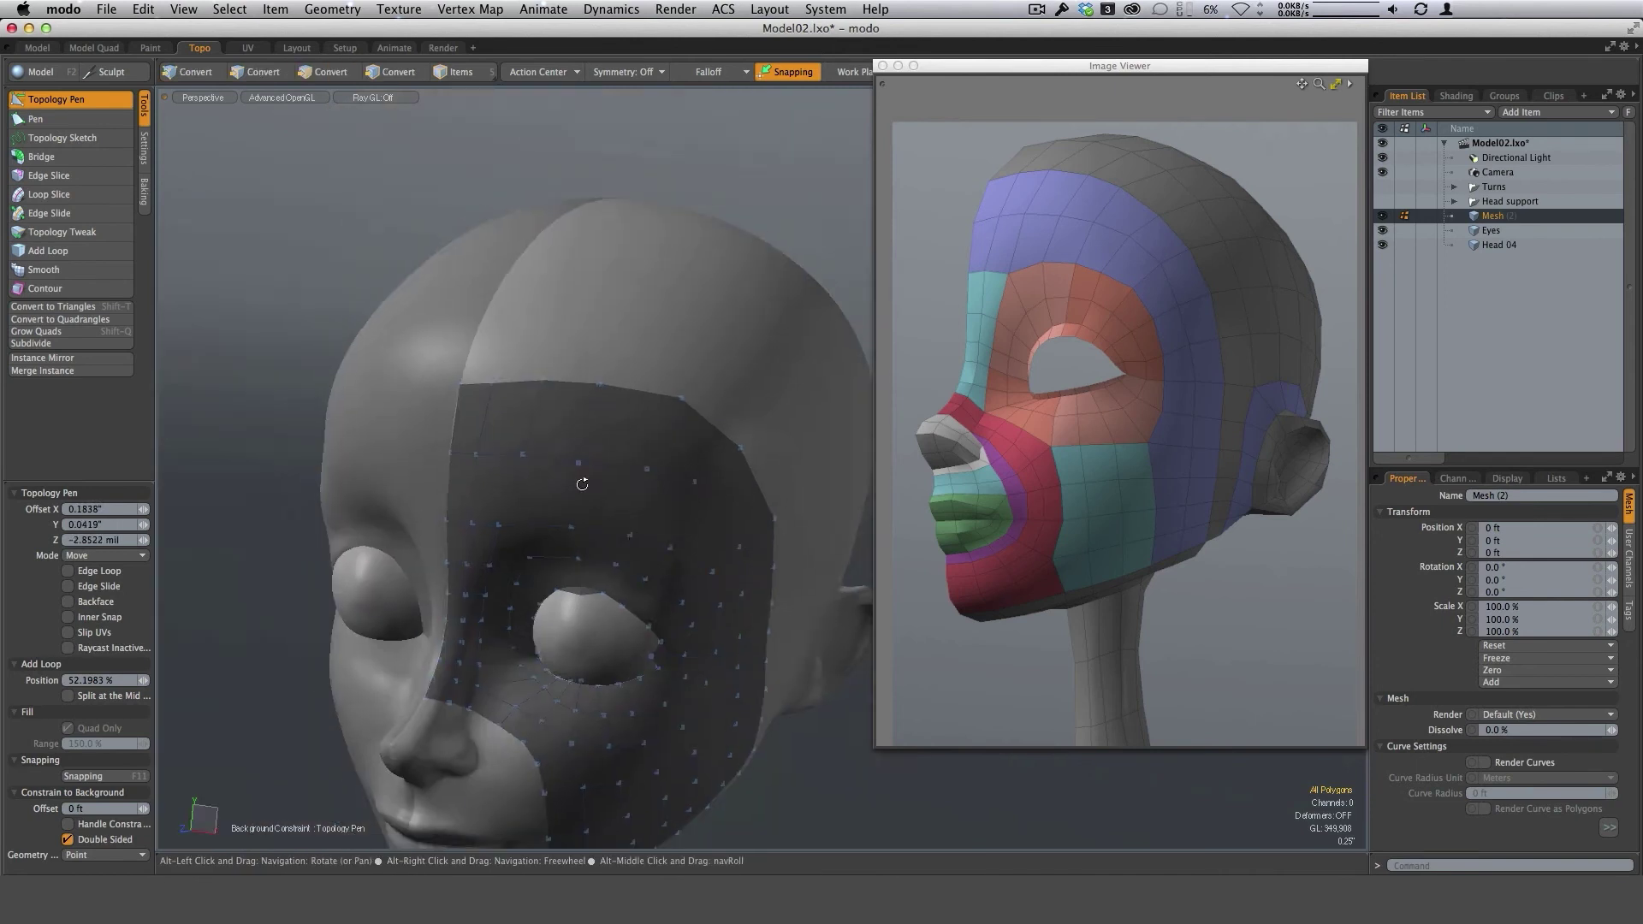
alt+drag(515, 421, 655, 530)
drag(483, 442, 511, 415)
alt+drag(659, 494, 652, 467)
drag(618, 396, 625, 397)
Add an inner polygon row to the mouth-surrounding strip, from beside the nose around the mouth corner to the chin's centre line.
alt+drag(653, 454, 678, 565)
ctrl+alt+drag(678, 565, 629, 705)
ctrl+alt+drag(532, 513, 578, 677)
key(super+z)
drag(568, 562, 569, 563)
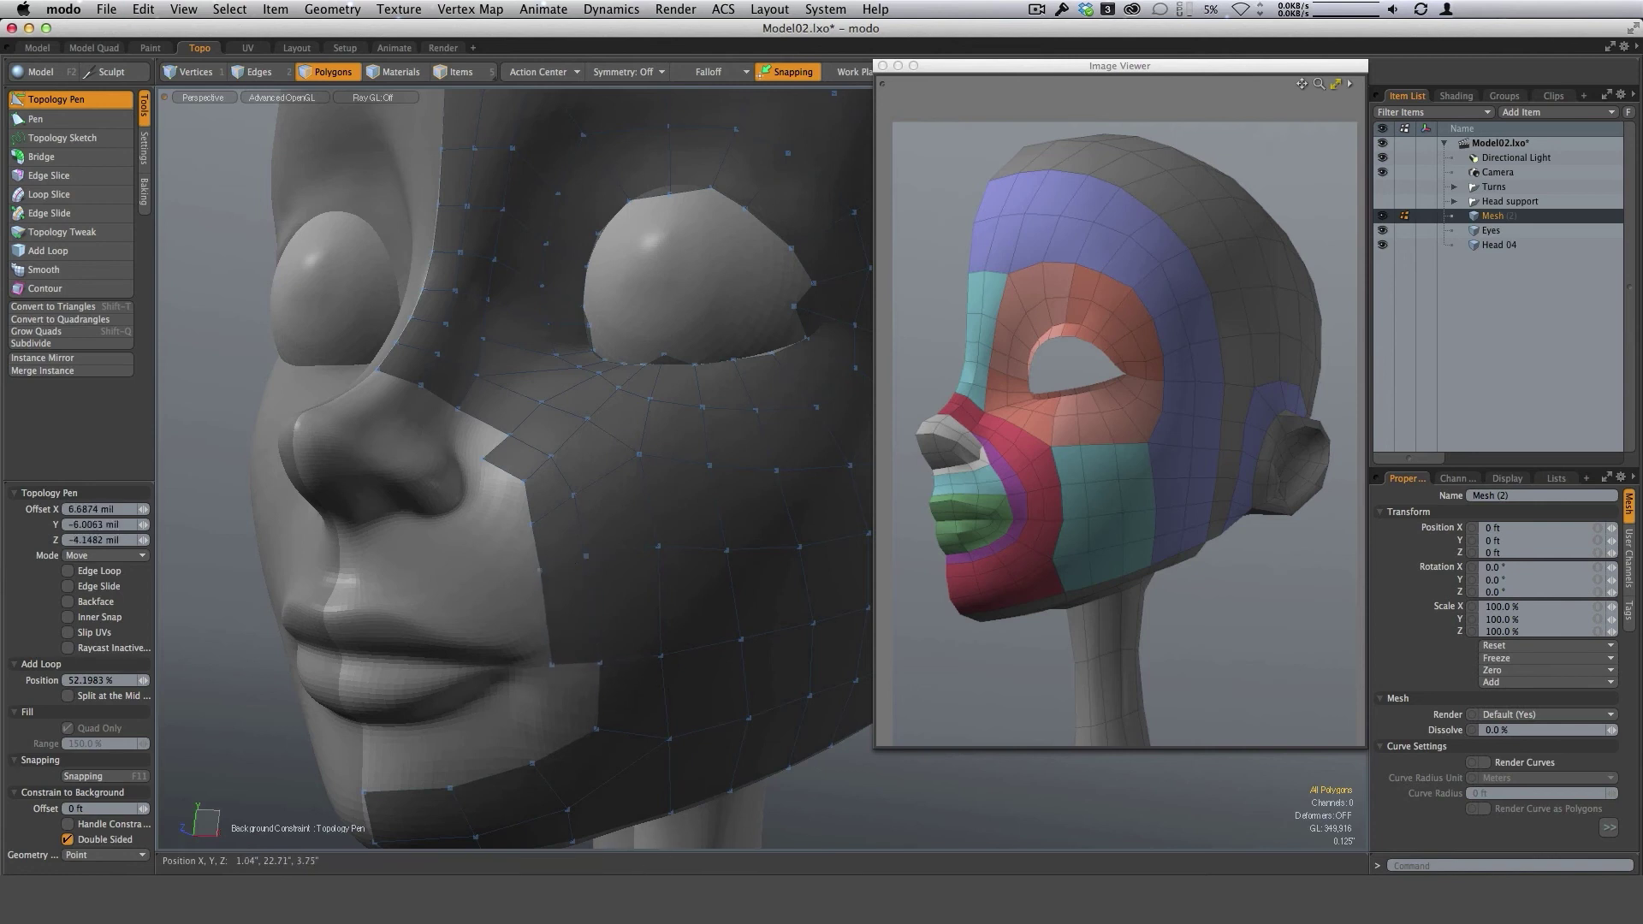
alt+shift+drag(631, 698, 591, 619)
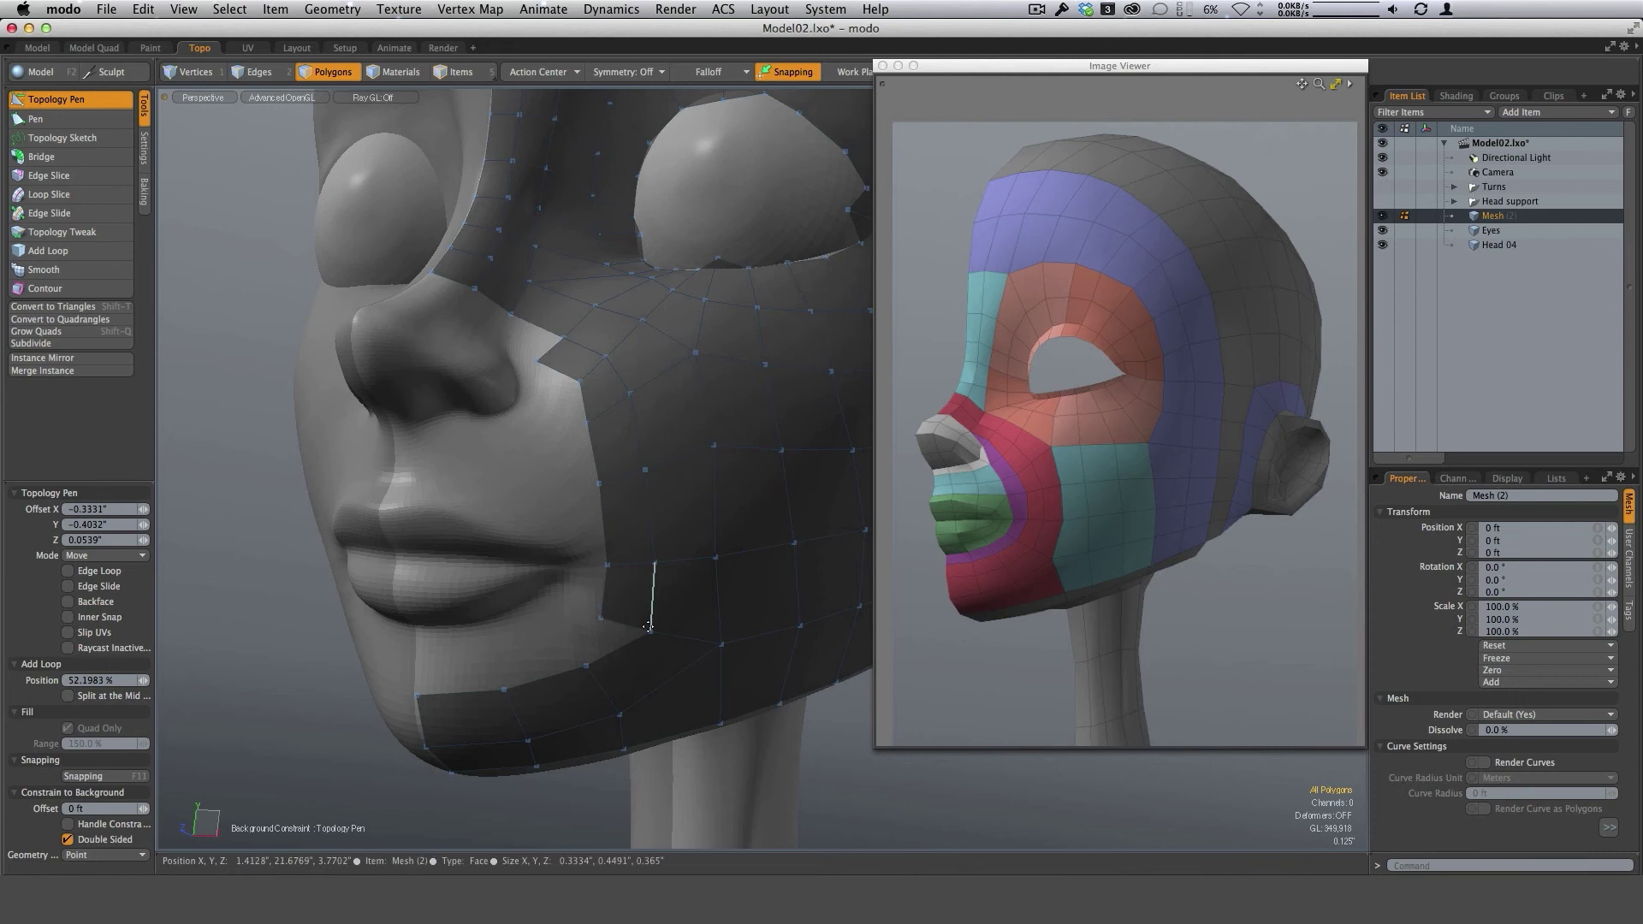
drag(651, 629, 417, 658)
alt+drag(605, 618, 675, 664)
Extend the inner row's upper end along the side of the nose to the nose bridge's centre line.
shift+drag(586, 494, 560, 516)
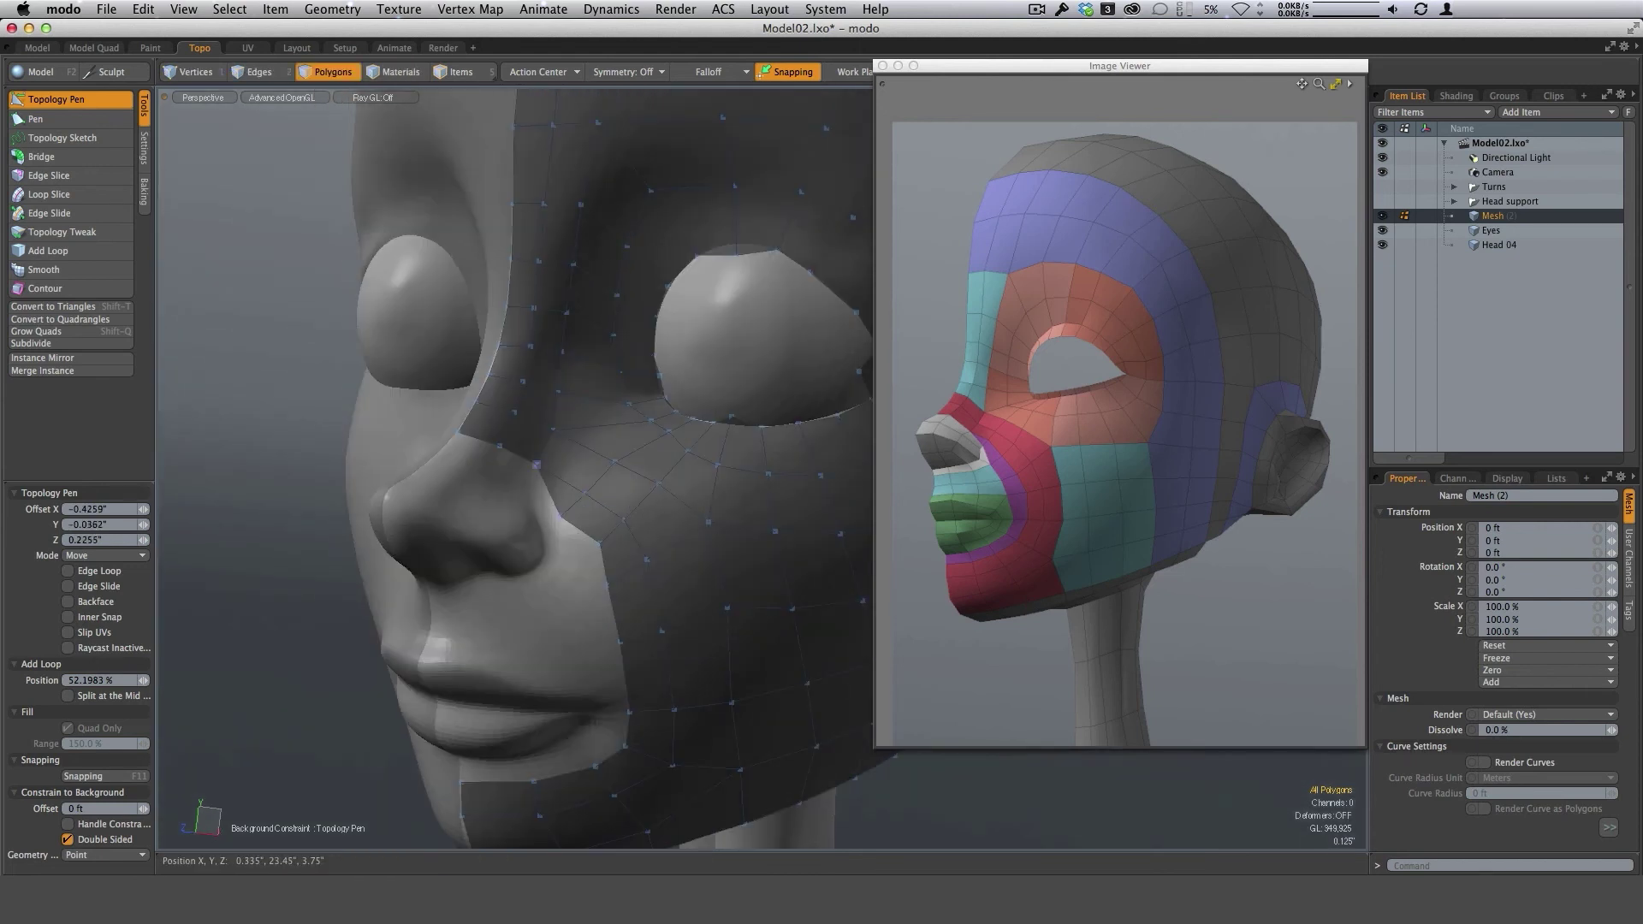
scroll(568, 480, up, 5)
key(super+z)
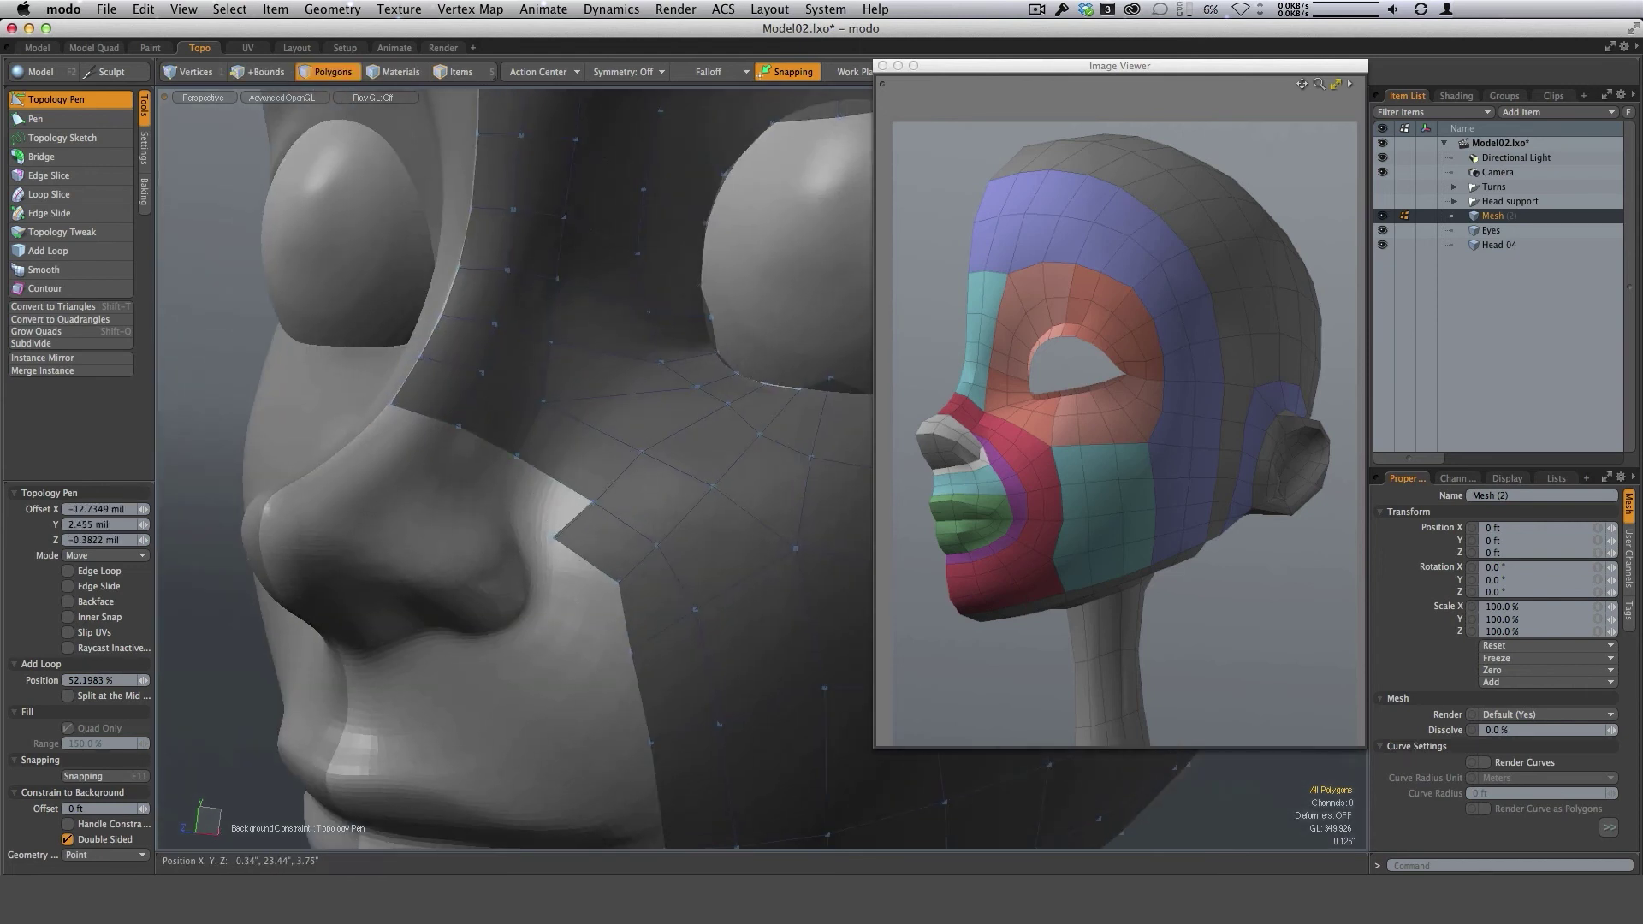
drag(553, 538, 363, 431)
scroll(544, 490, down, 4)
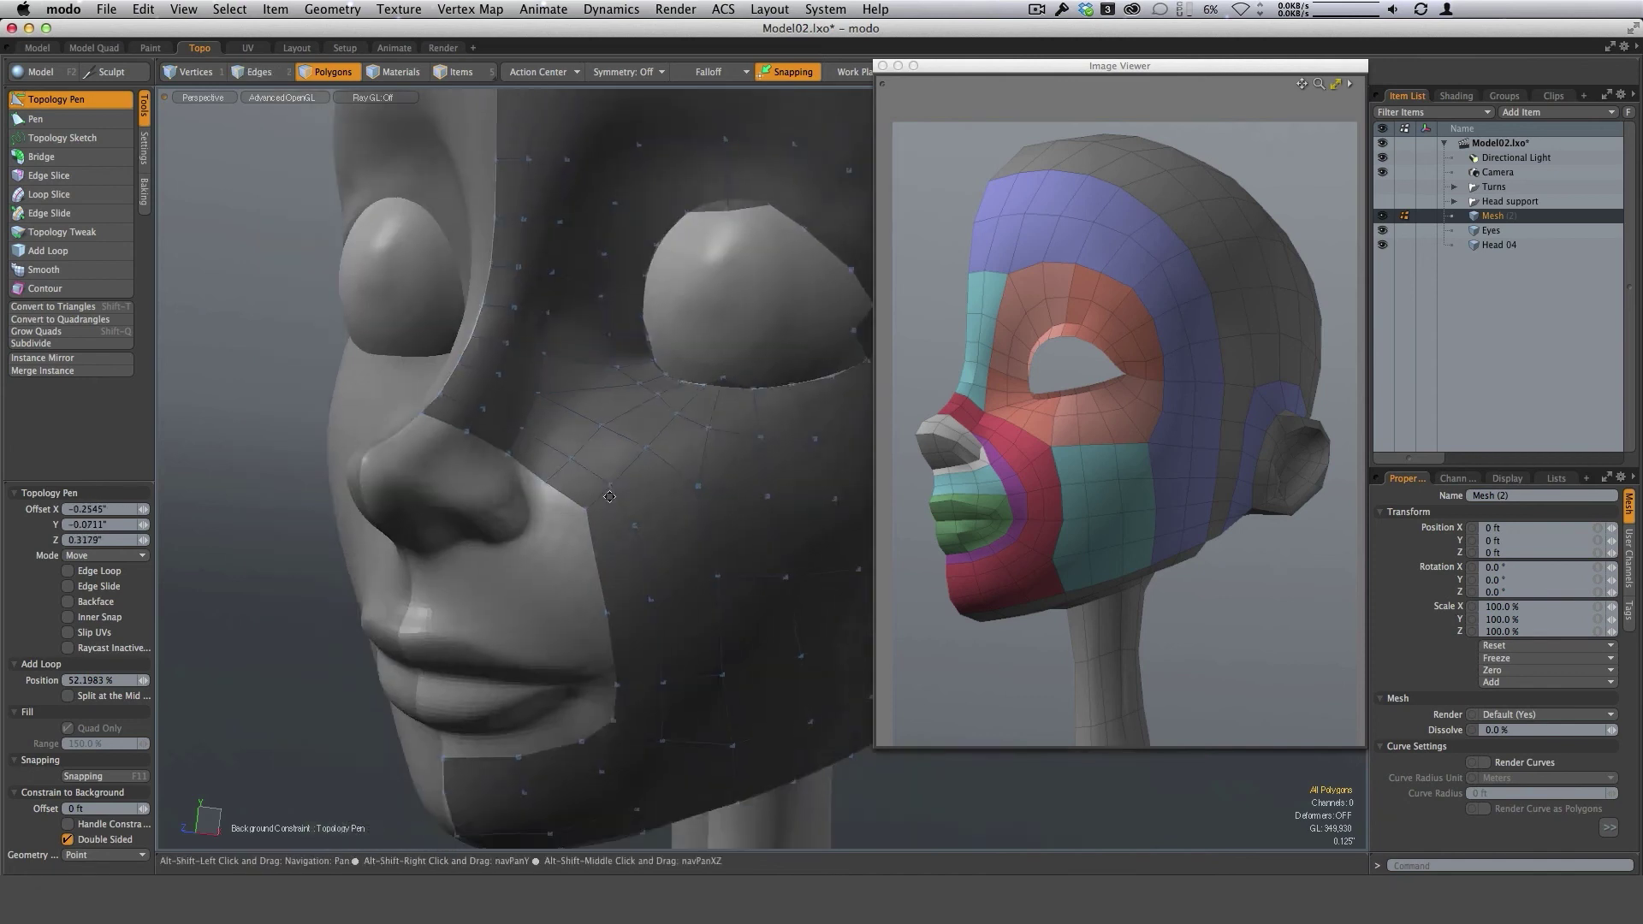
Add another inner row from beside the nose around the mouth corner to the centre line below the lower lip, and adjust the chin edge.
alt+drag(547, 479, 625, 526)
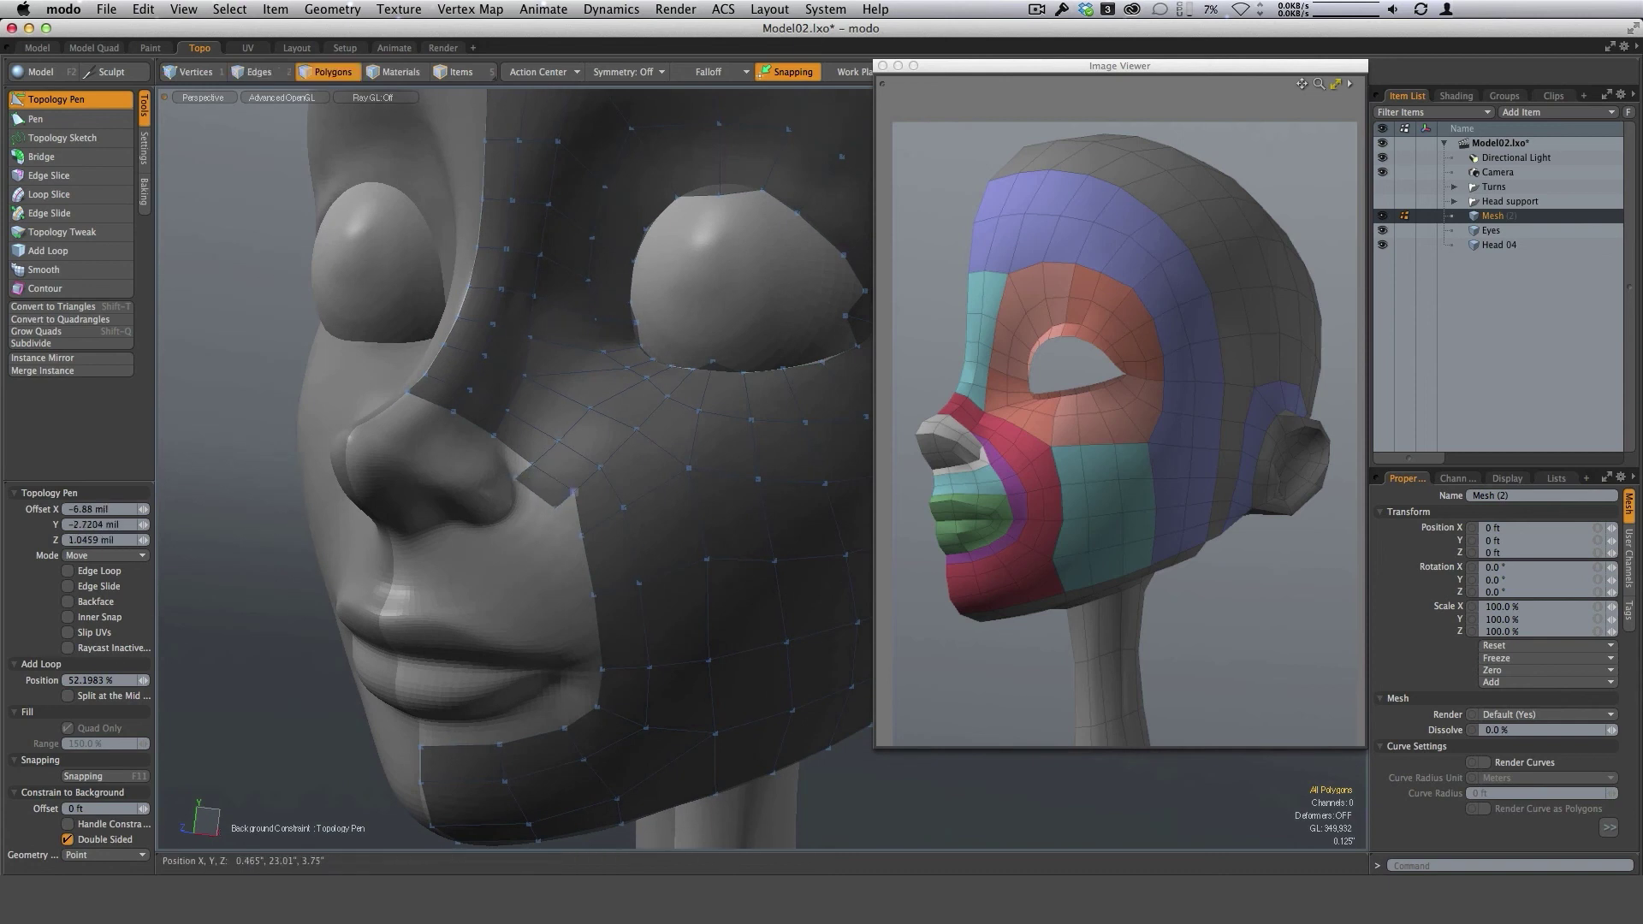
drag(575, 494, 702, 465)
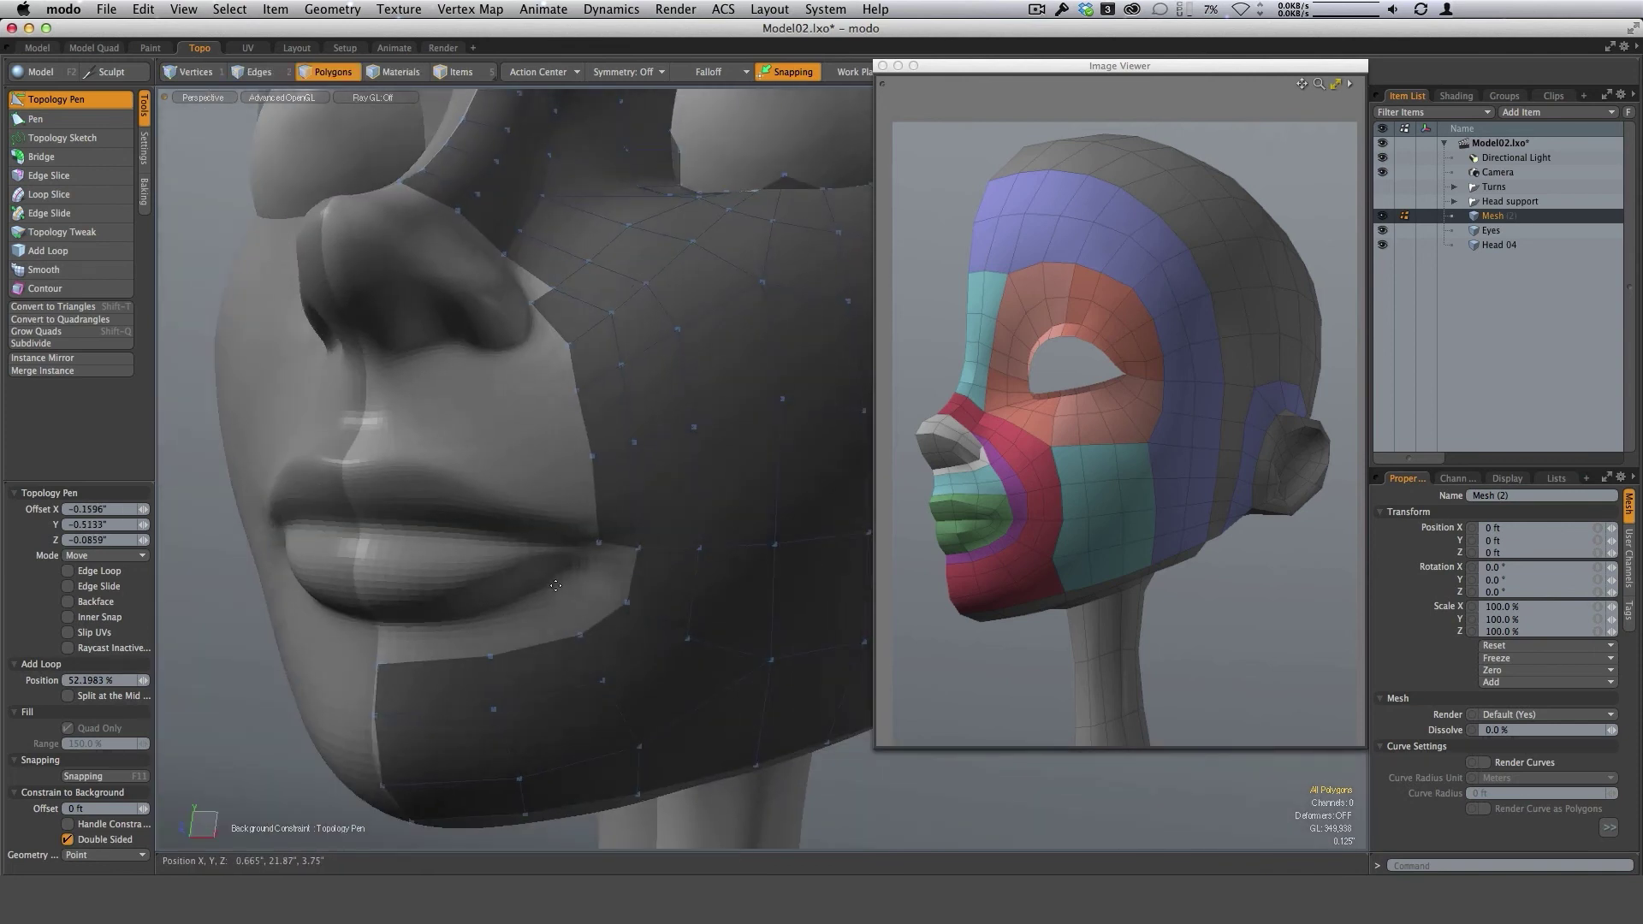
ctrl+alt+drag(629, 577, 642, 571)
shift+drag(649, 539, 432, 647)
alt+drag(590, 599, 710, 424)
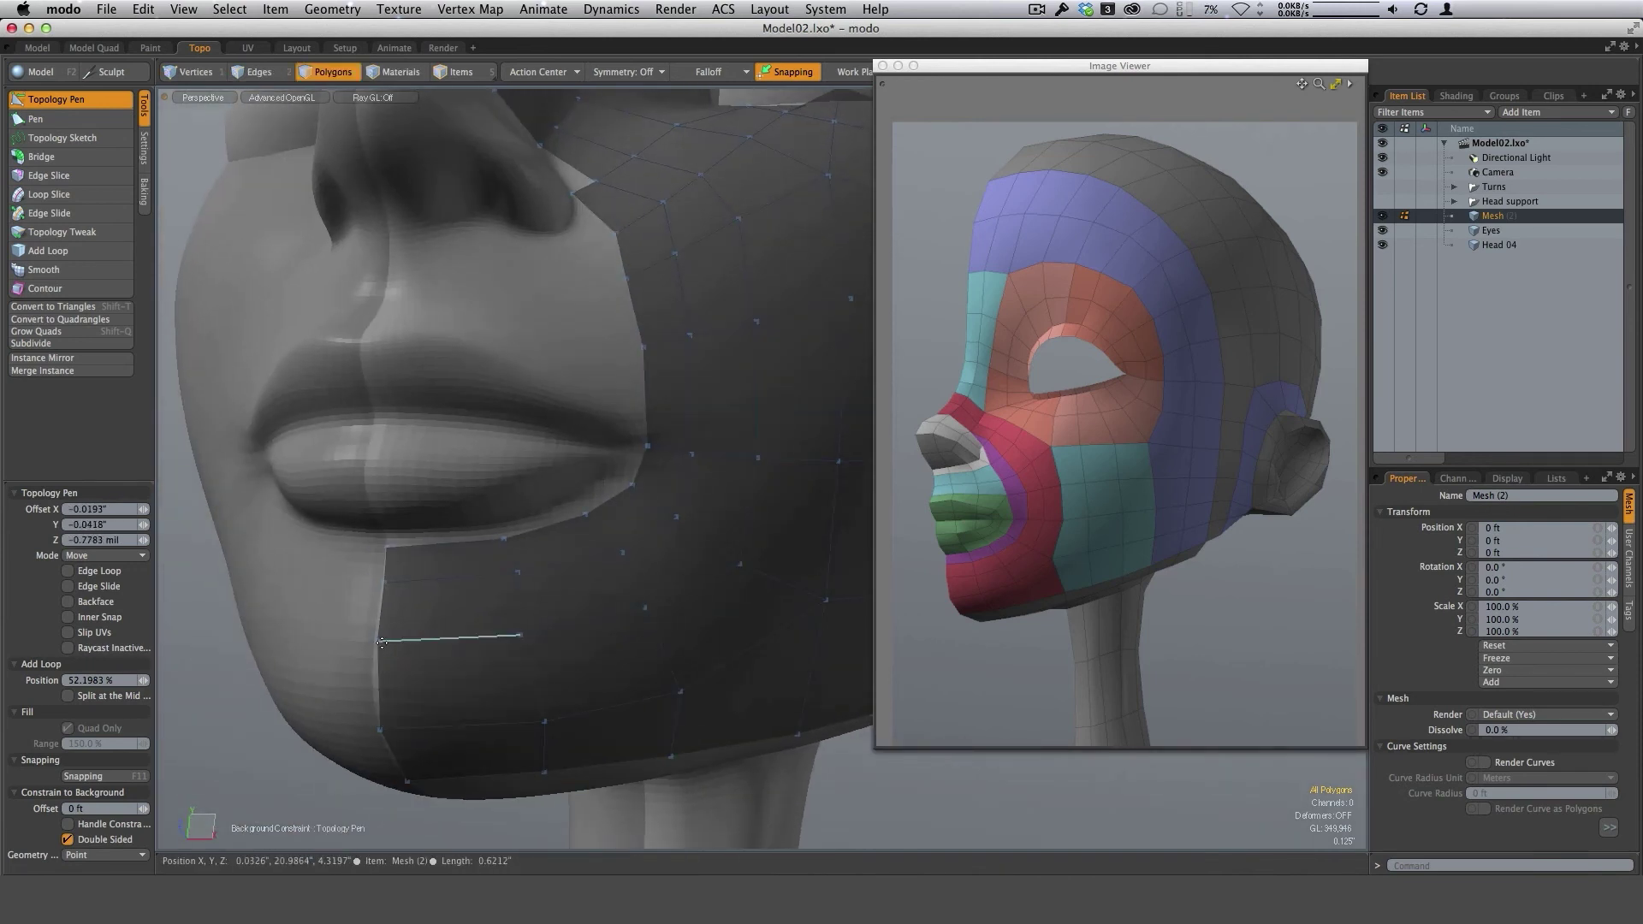
drag(454, 639, 451, 655)
Connect the newest inner row's upper end to the nose bridge strip's edge beside the nostril.
scroll(521, 605, down, 4)
alt+shift+drag(645, 561, 601, 698)
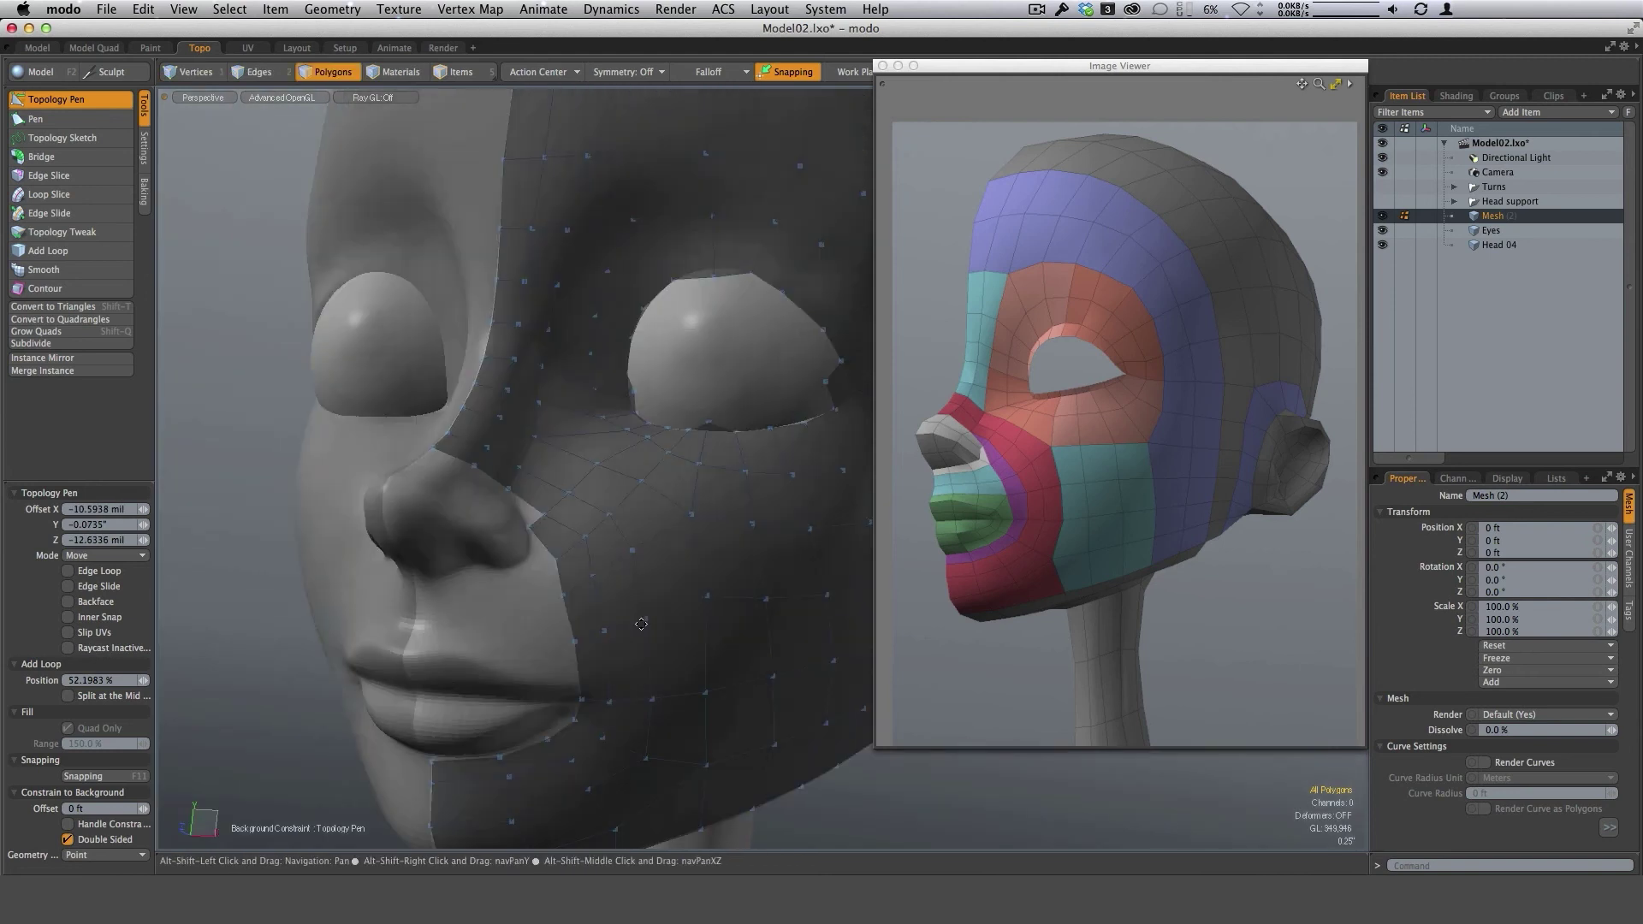
alt+drag(533, 547, 556, 556)
scroll(551, 529, up, 5)
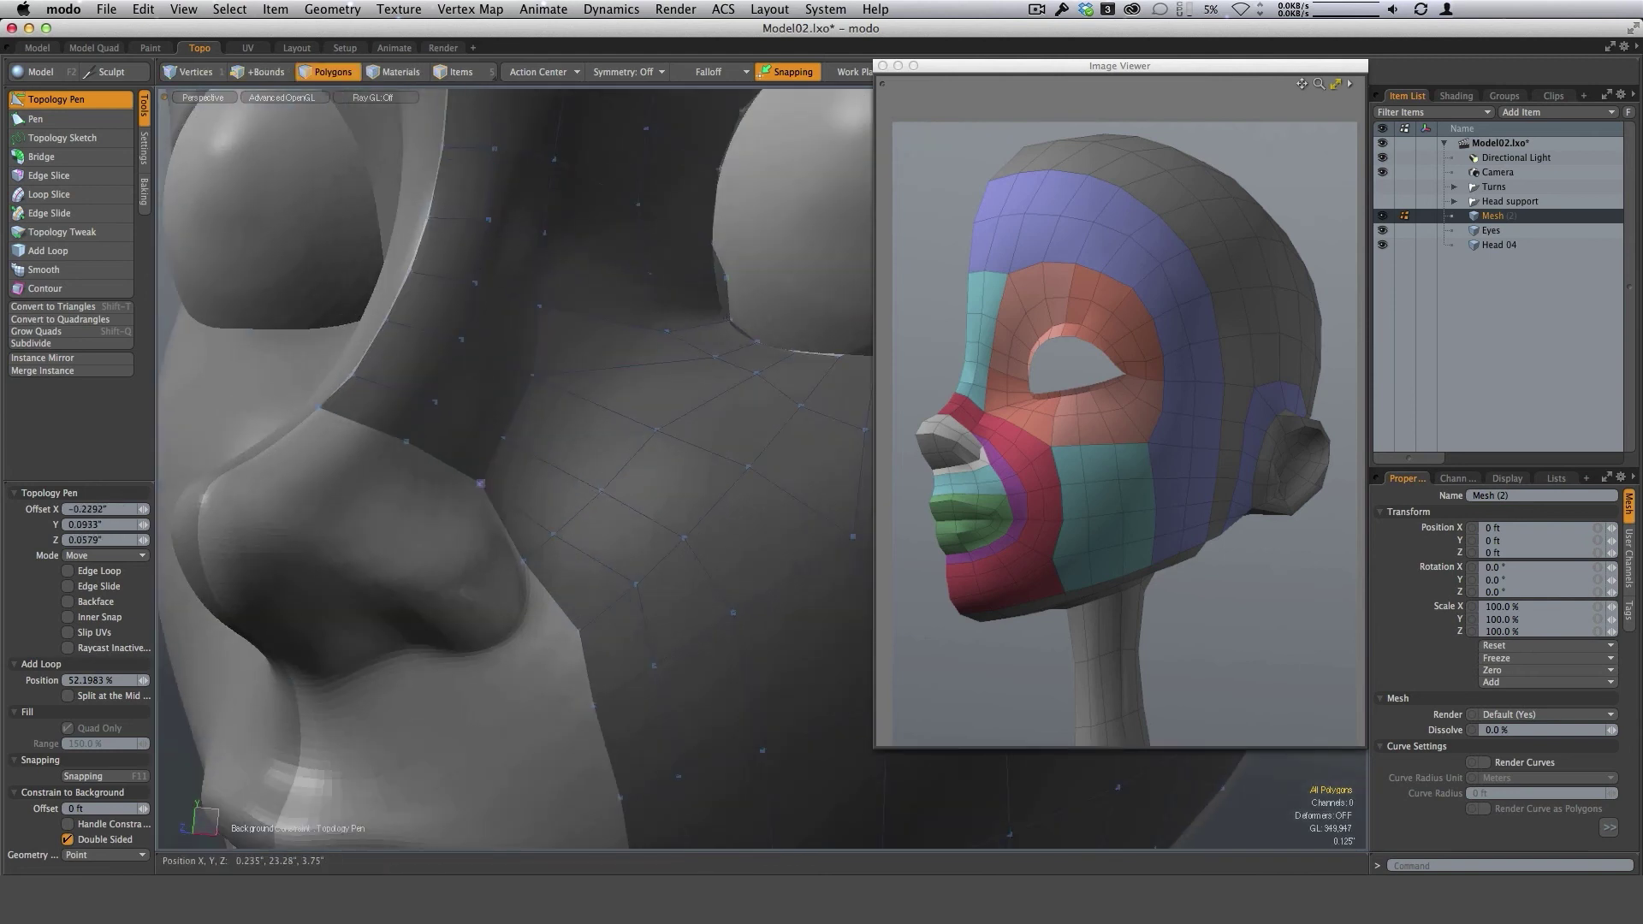
ctrl+alt+drag(609, 466, 595, 497)
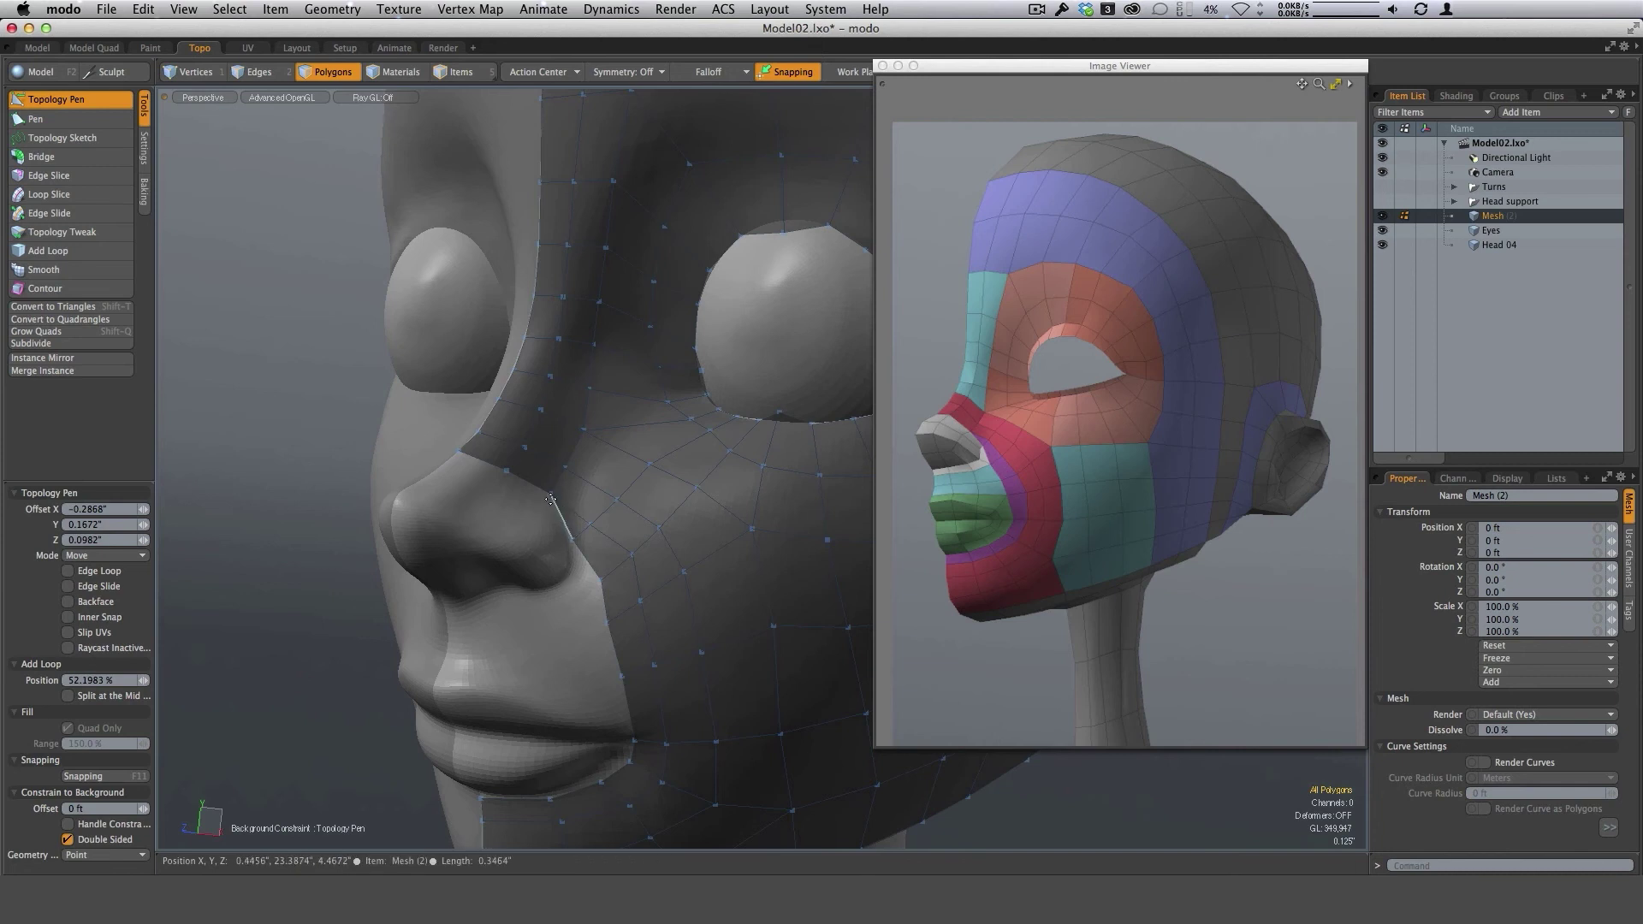
Add a polygon strip beneath the nostril, from the mouth-surrounding strip beside the nose wing to the centre line under the nose.
alt+drag(553, 517, 568, 516)
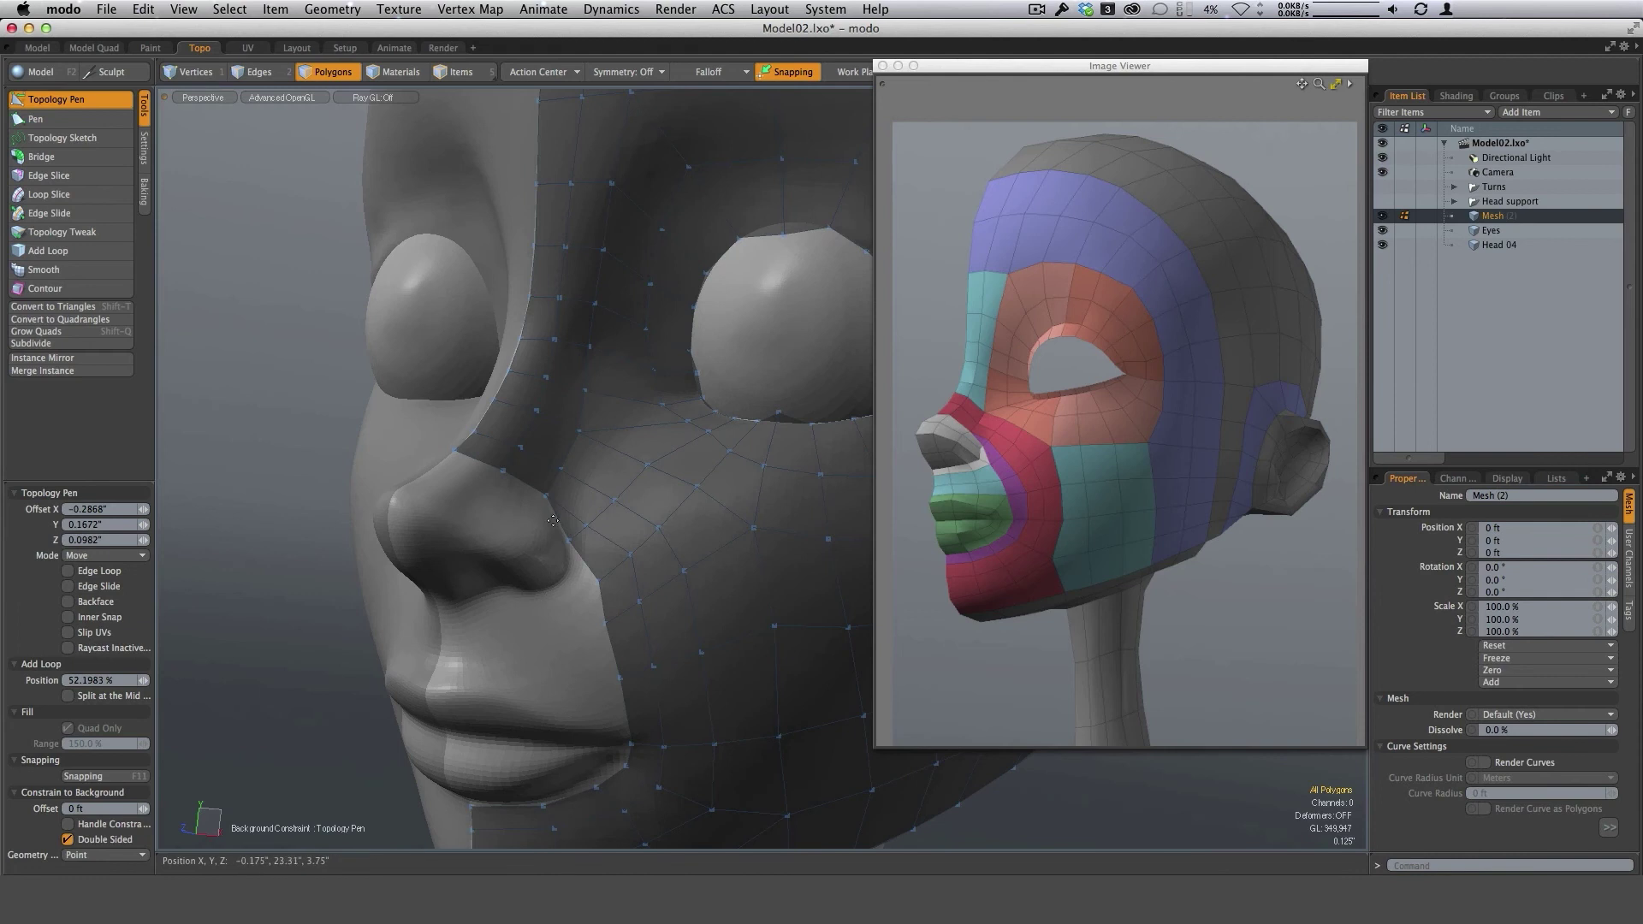
mouse_move(552, 571)
alt+mouse_down()
mouse_move(624, 556)
mouse_move(579, 536)
mouse_move(575, 505)
mouse_move(529, 606)
mouse_move(570, 602)
mouse_move(570, 547)
alt+mouse_up()
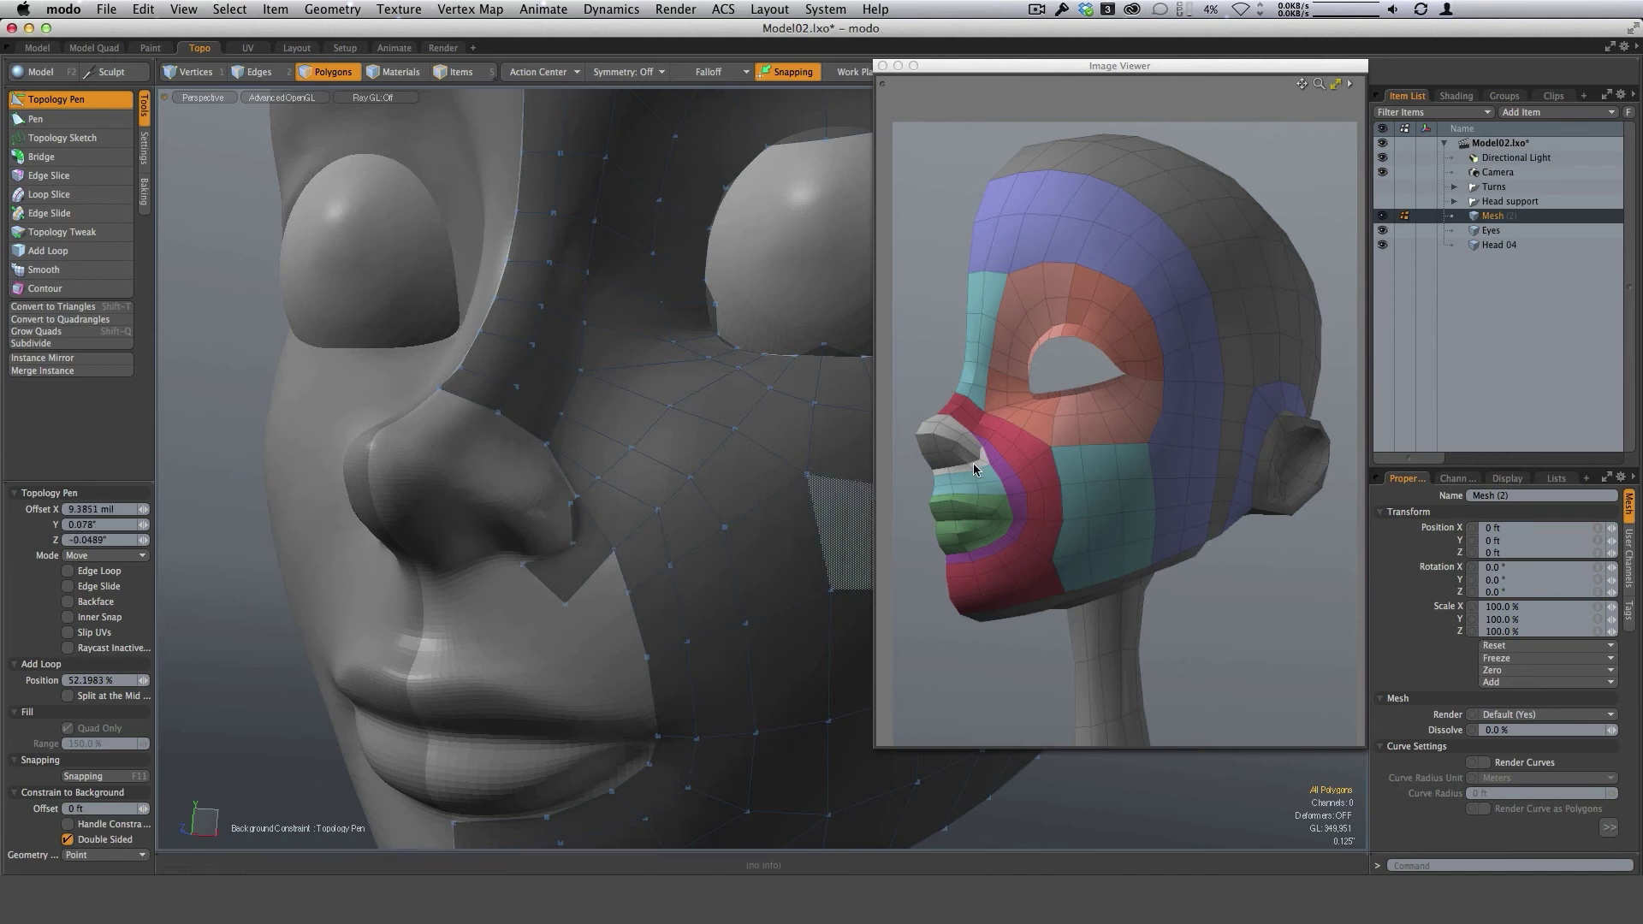
scroll(1096, 428, up, 5)
alt+shift+drag(1095, 422, 1098, 421)
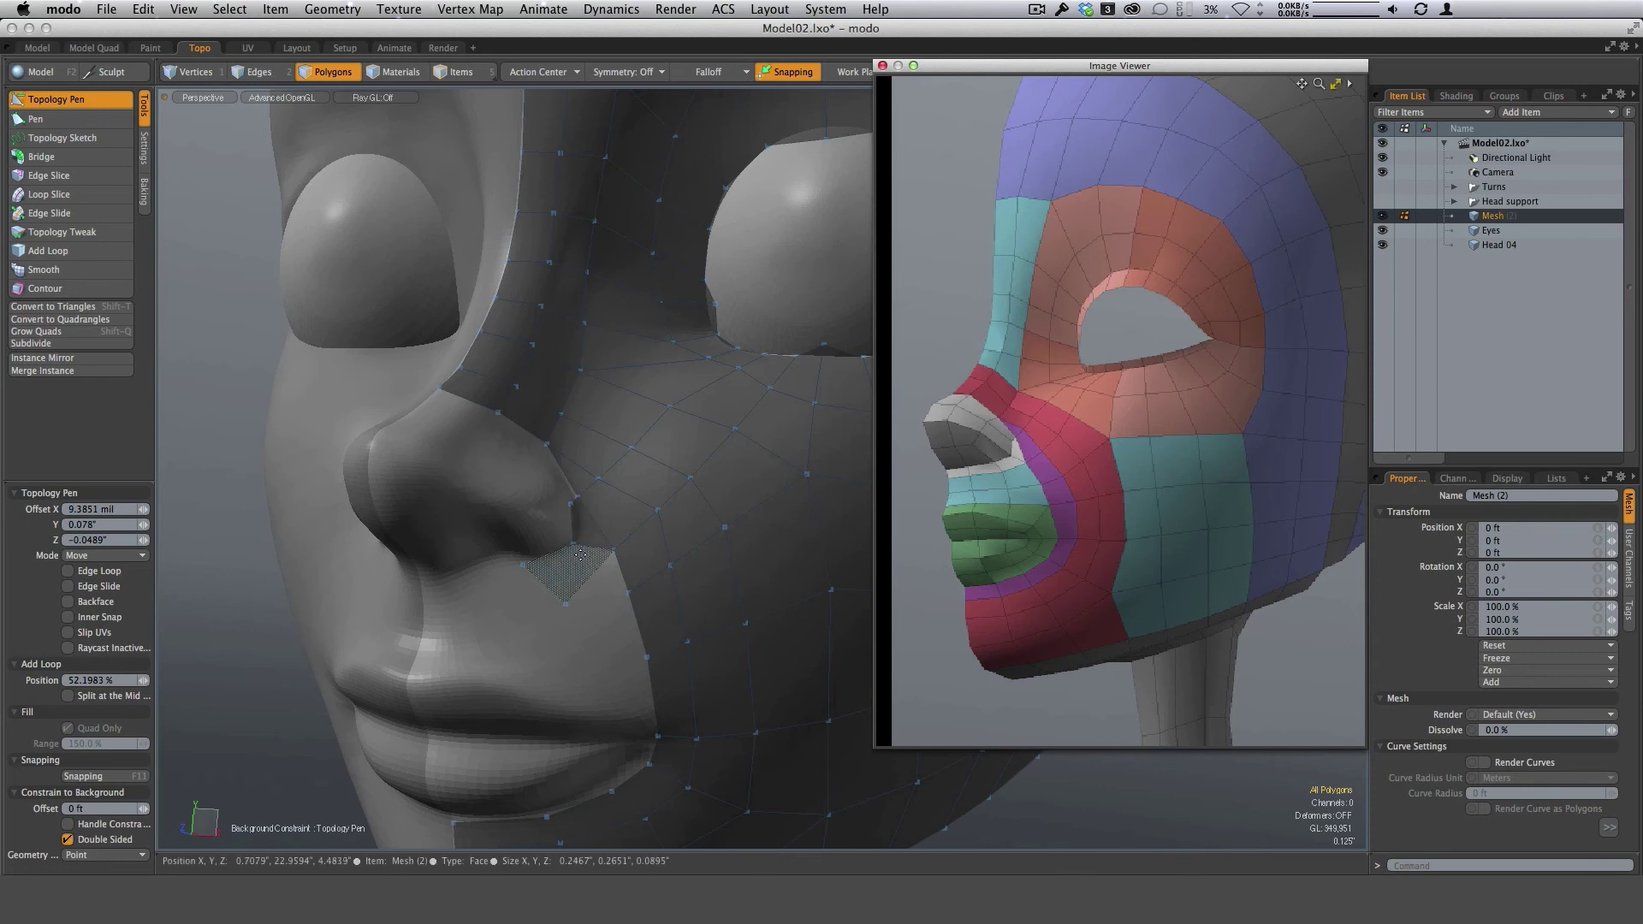
drag(524, 567, 430, 623)
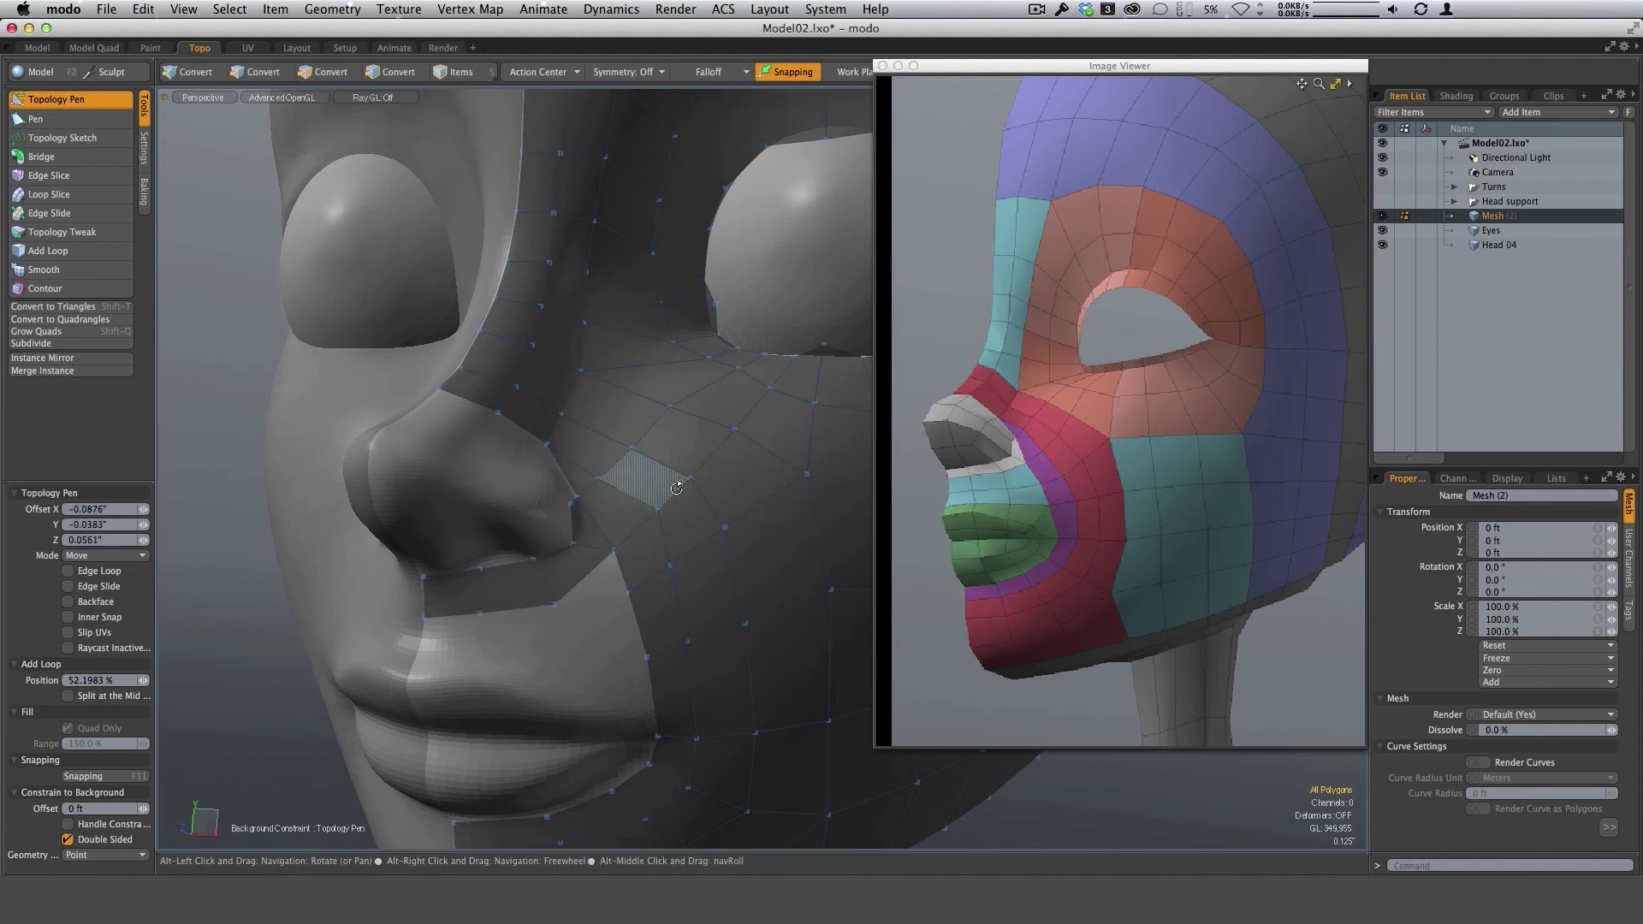
Adjust the vertex where the nose bridge meets the nose wing, and extend a polygon row across the nose to its centre line.
alt+drag(676, 488, 595, 501)
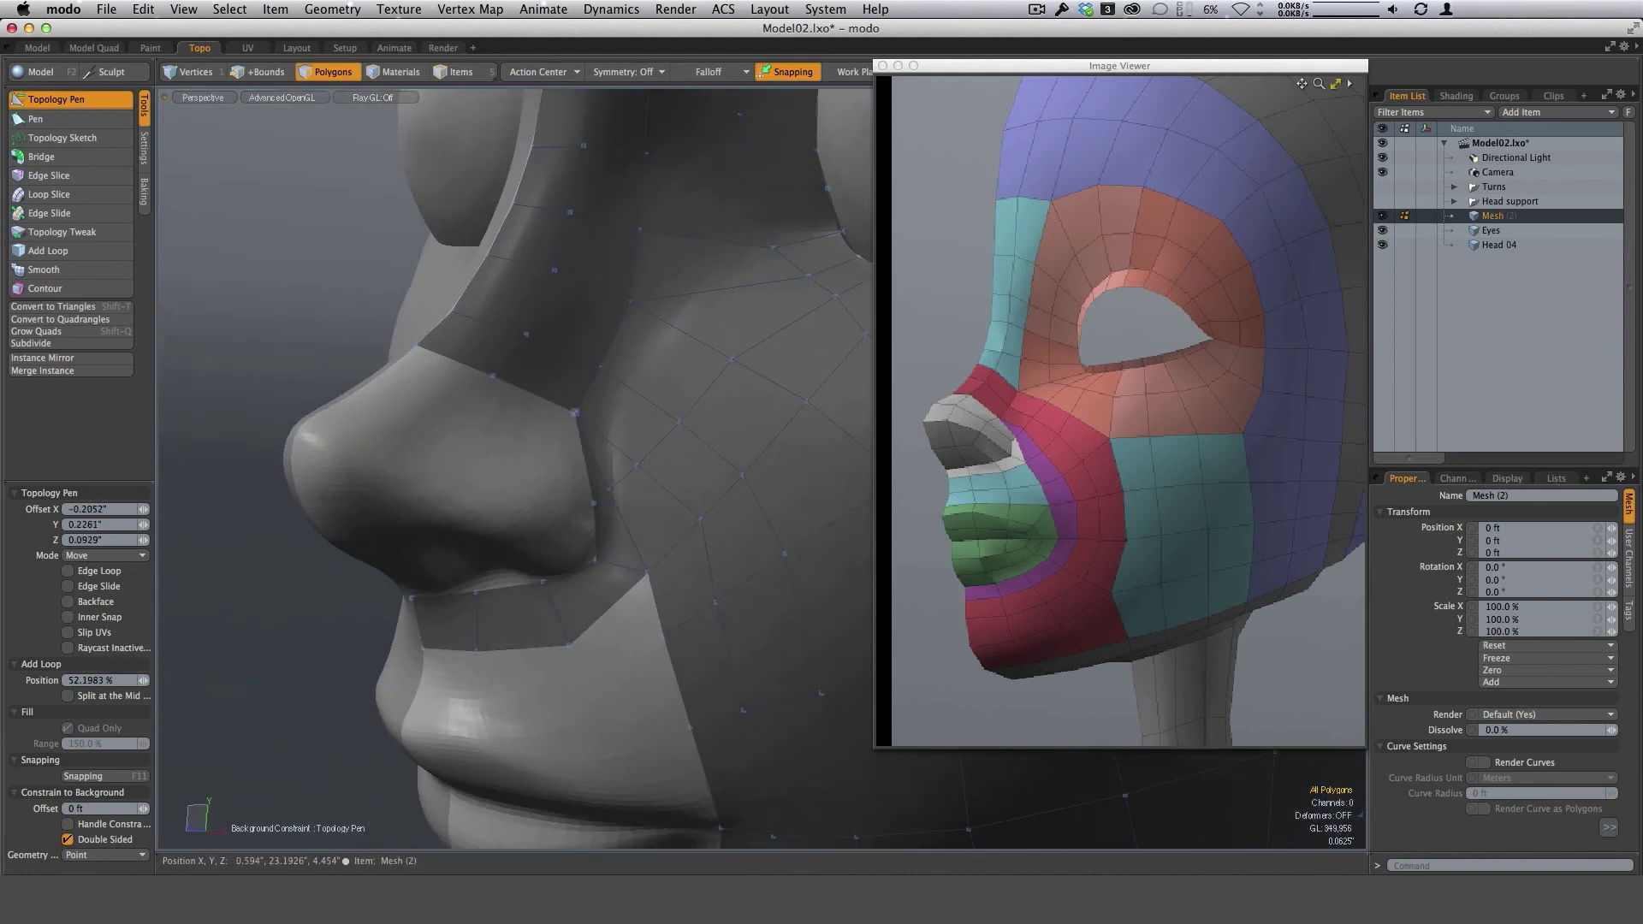
drag(574, 413, 542, 431)
alt+drag(556, 493, 605, 554)
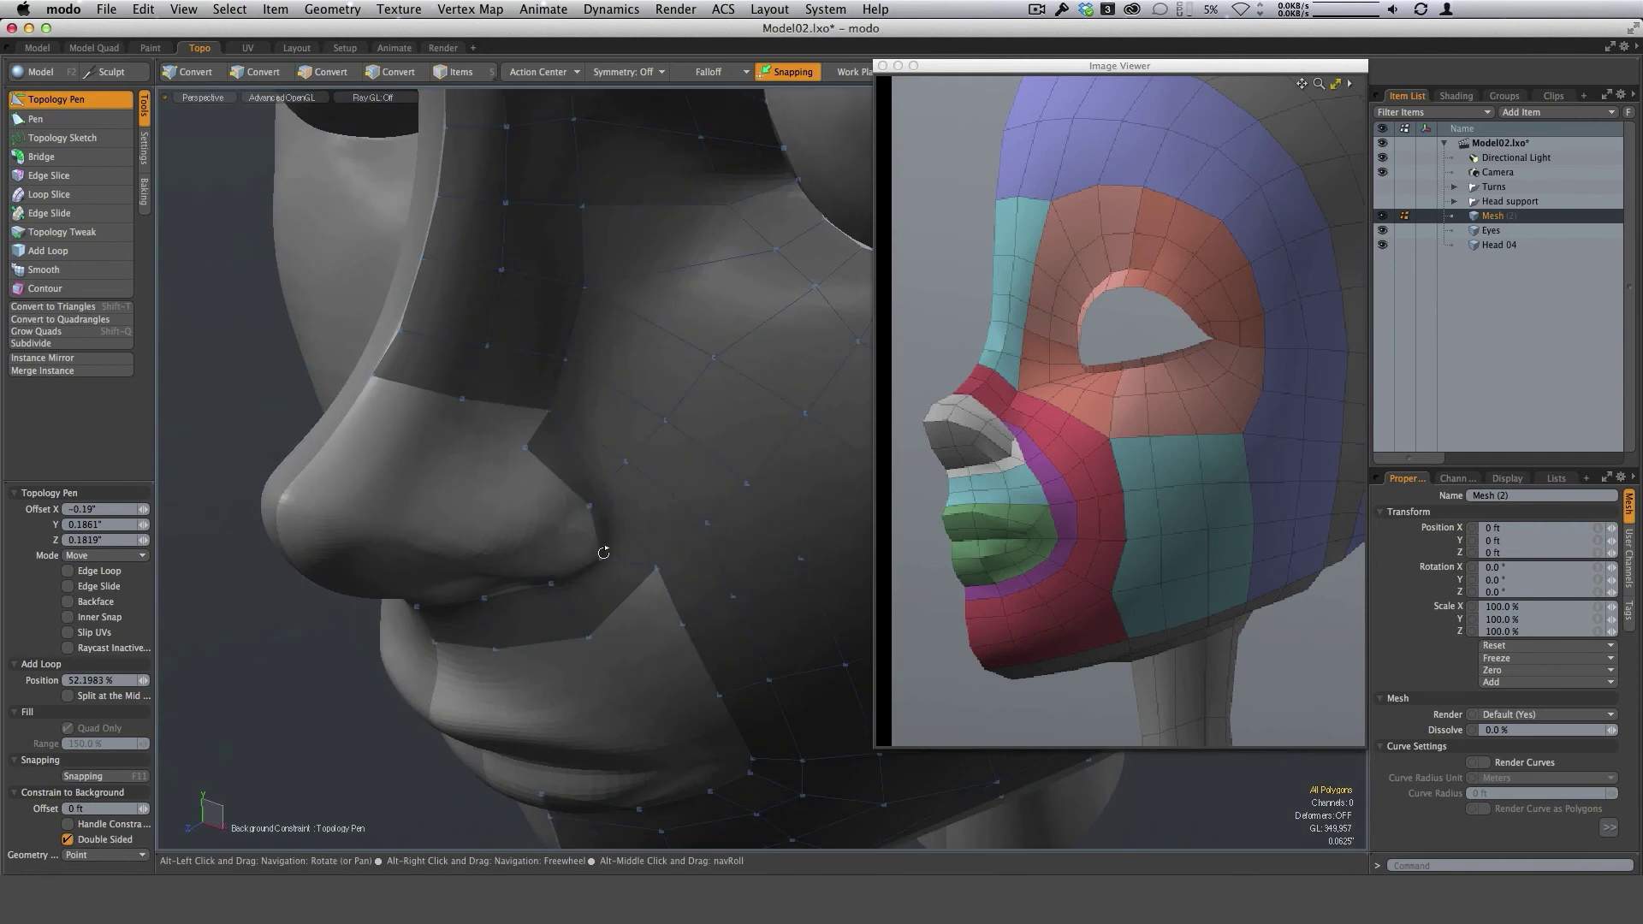
shift+drag(540, 429, 462, 398)
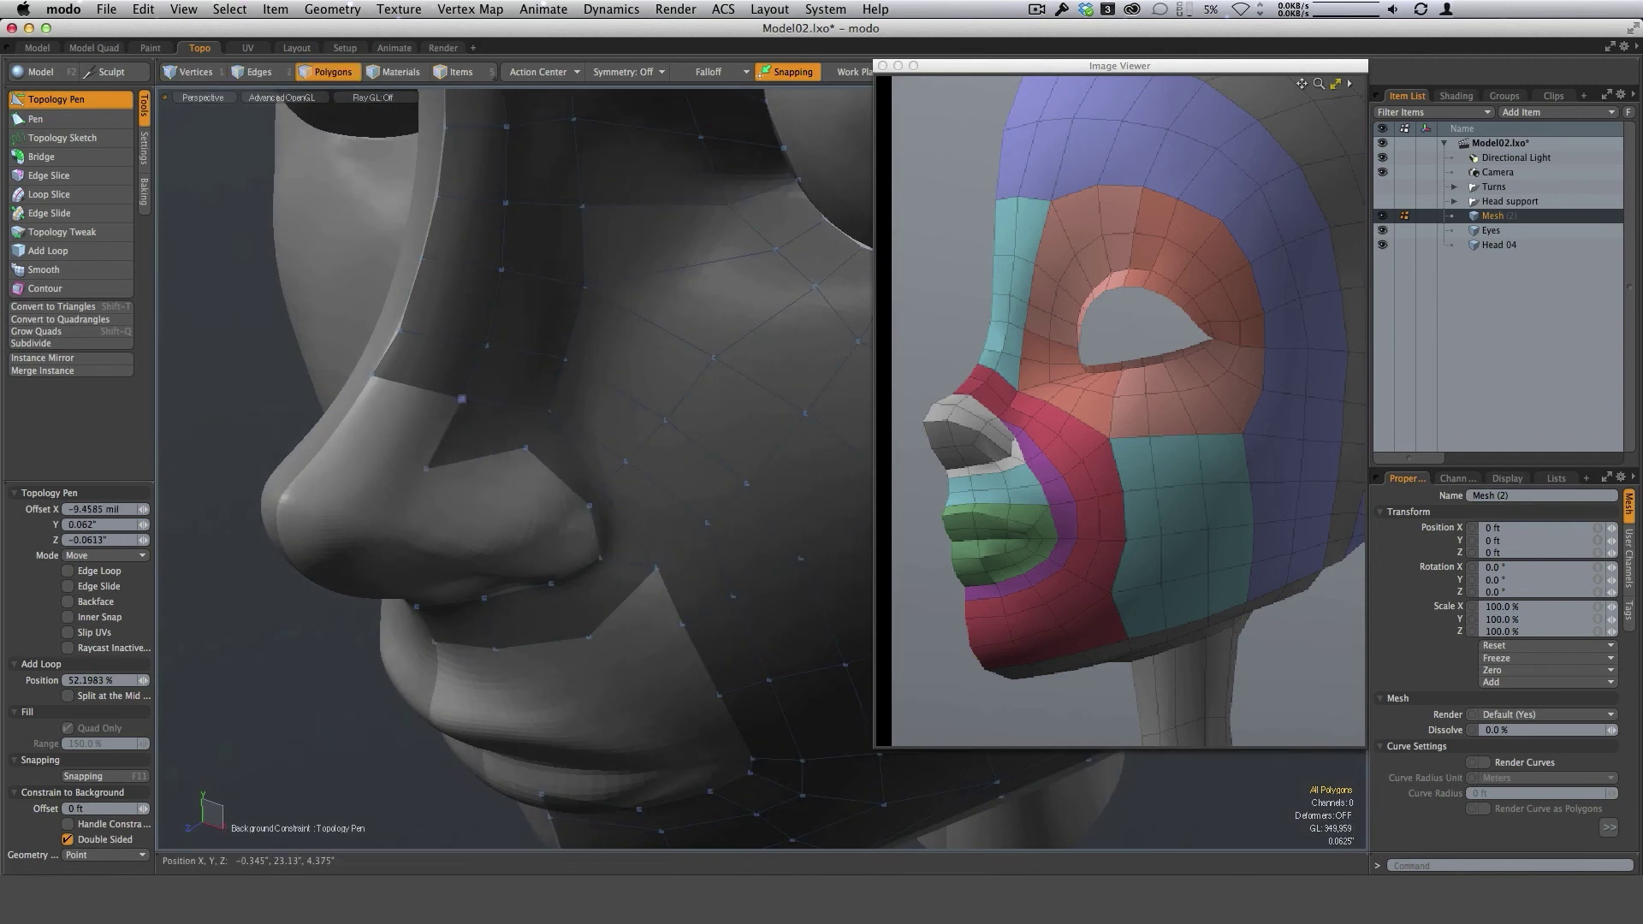
drag(426, 469, 343, 422)
alt+drag(597, 481, 588, 429)
alt+drag(449, 426, 540, 569)
alt+drag(496, 496, 684, 370)
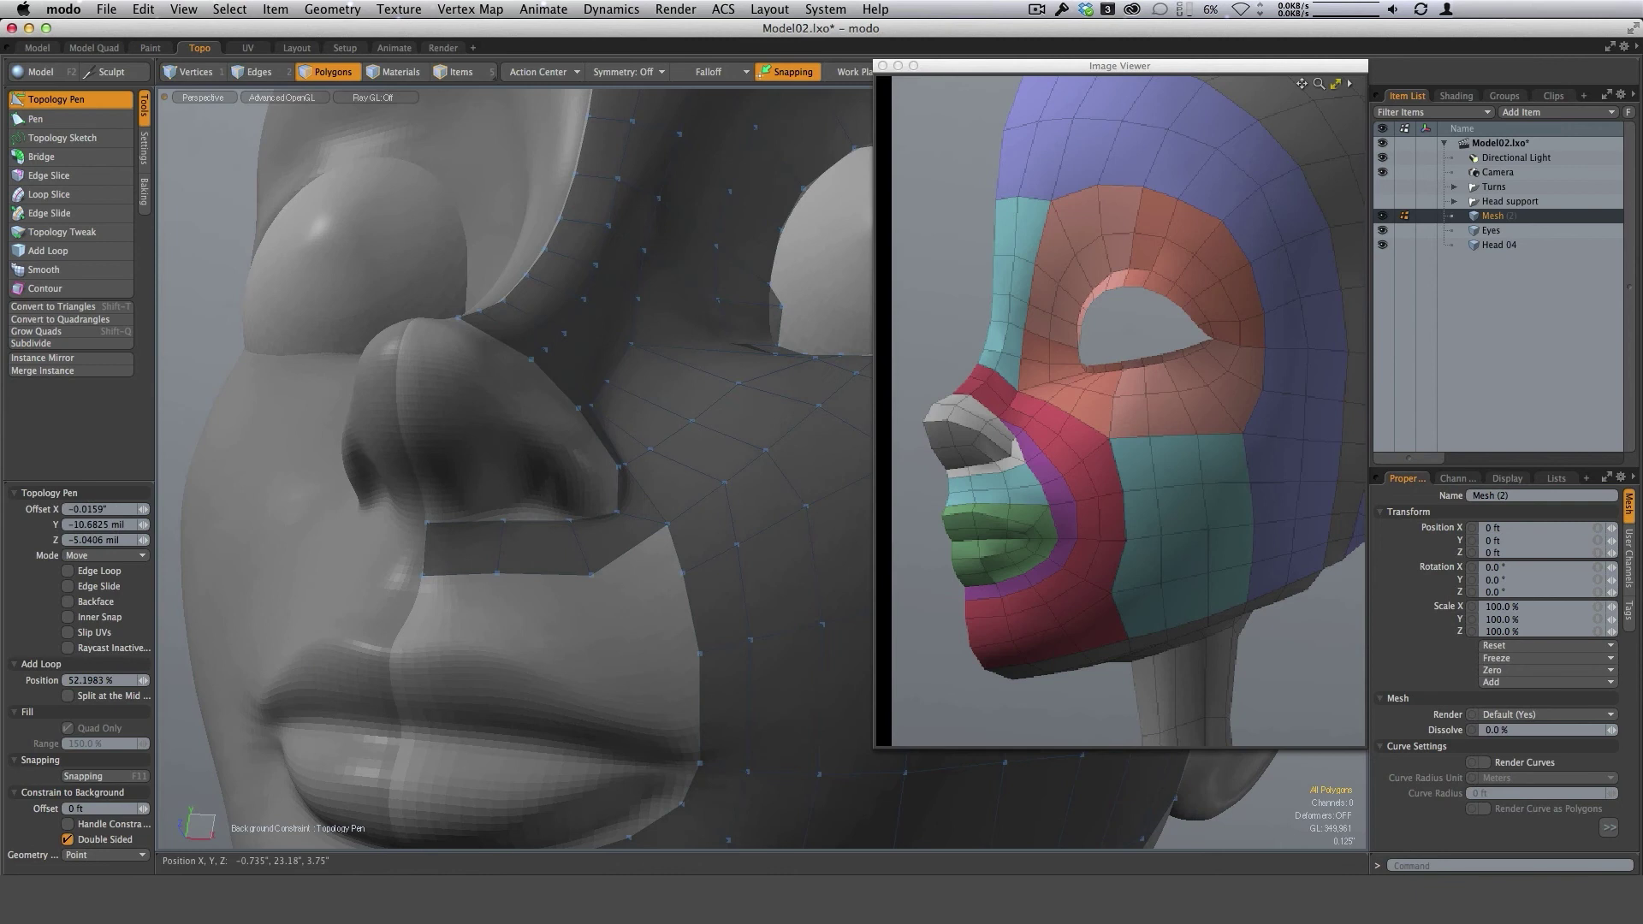
Extend polygons from the strip under the nose up over the nostril underside and adjust the outer vertex.
mouse_move(458, 523)
ctrl+mouse_down()
mouse_move(441, 418)
mouse_move(517, 468)
mouse_move(533, 446)
mouse_move(504, 432)
mouse_move(543, 409)
ctrl+mouse_up()
scroll(685, 443, up, 3)
alt+drag(685, 443, 631, 530)
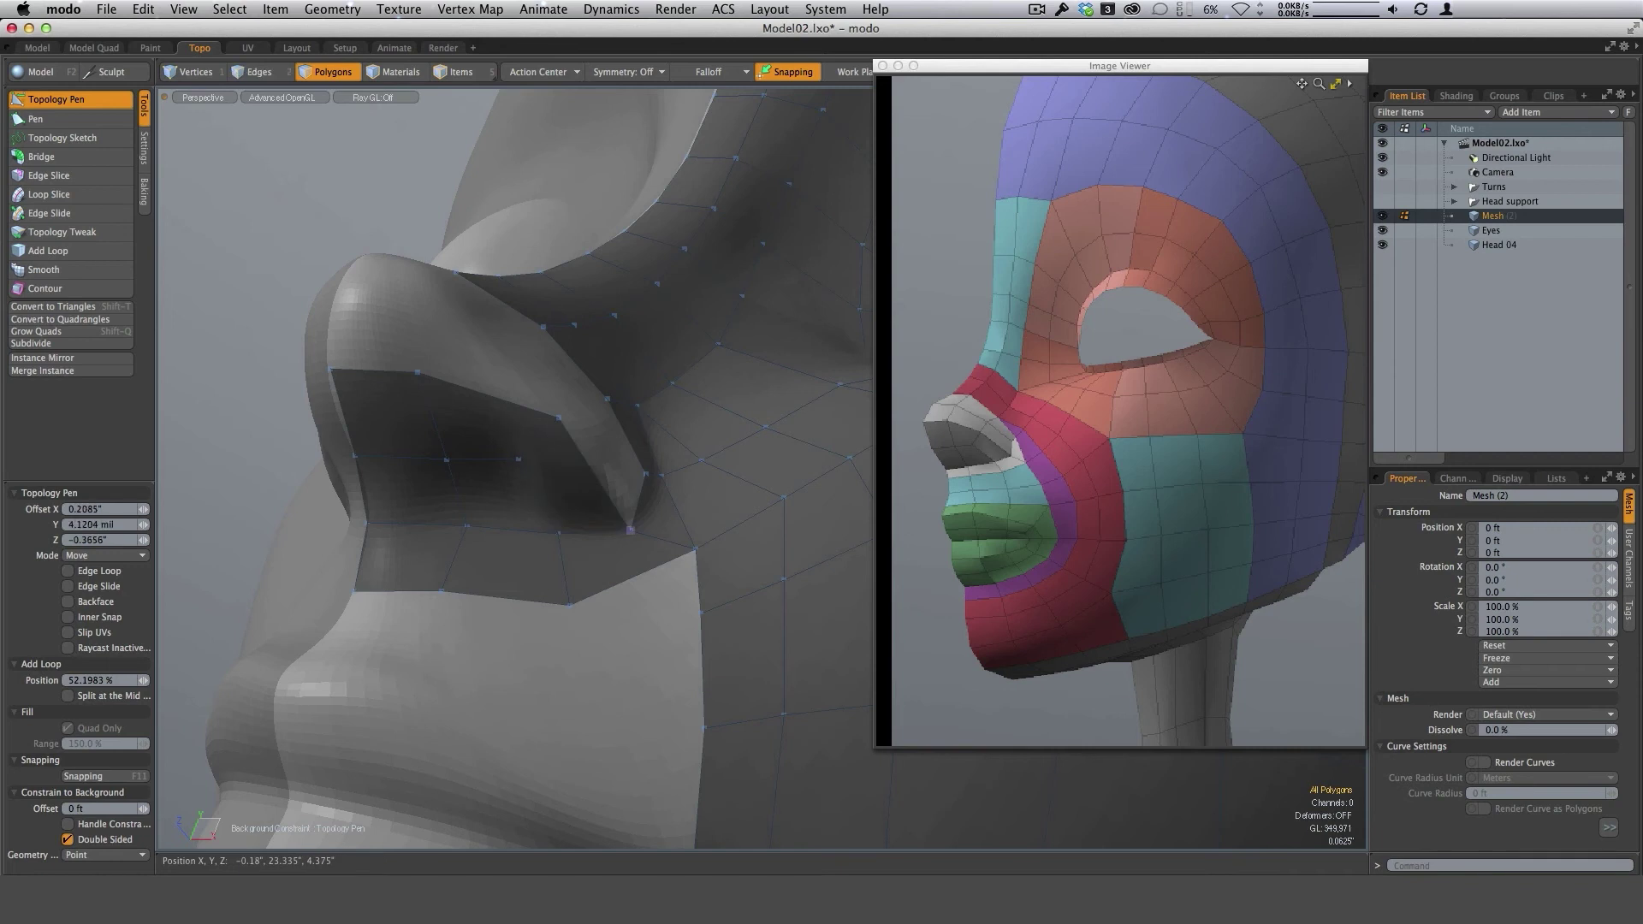
drag(561, 420, 580, 426)
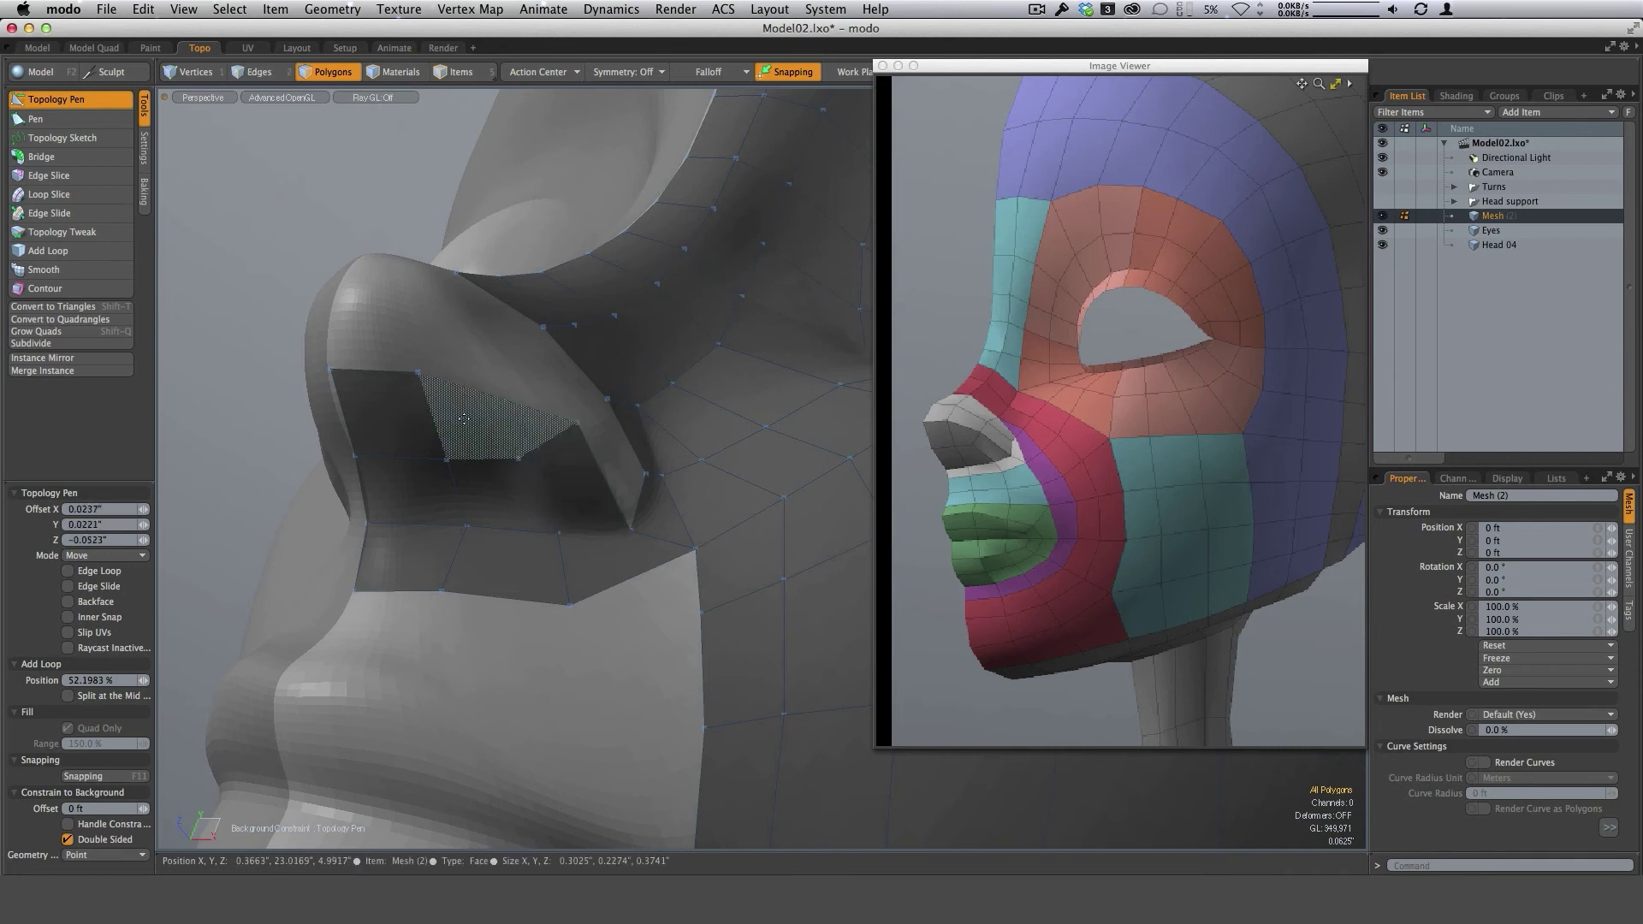
Fill the gap between the nose underside and the bridge polygons, and adjust the vertices near the nose tip.
alt+drag(695, 424, 605, 489)
shift+drag(483, 401, 556, 220)
drag(385, 342, 385, 323)
alt+drag(701, 331, 637, 363)
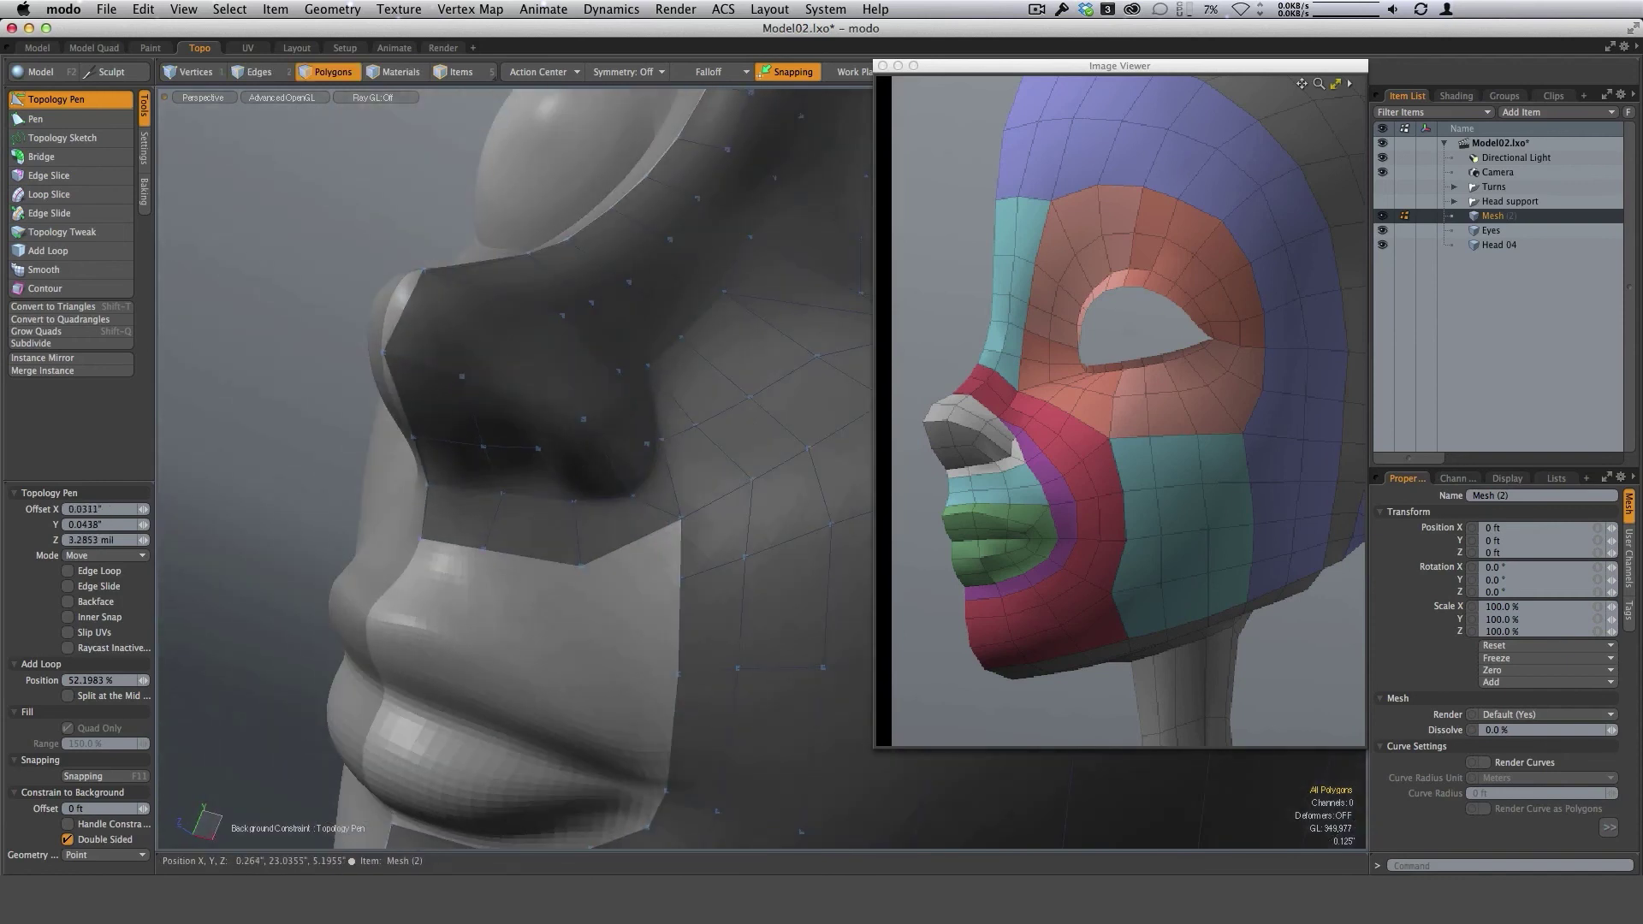
drag(462, 376, 468, 365)
alt+drag(673, 392, 756, 546)
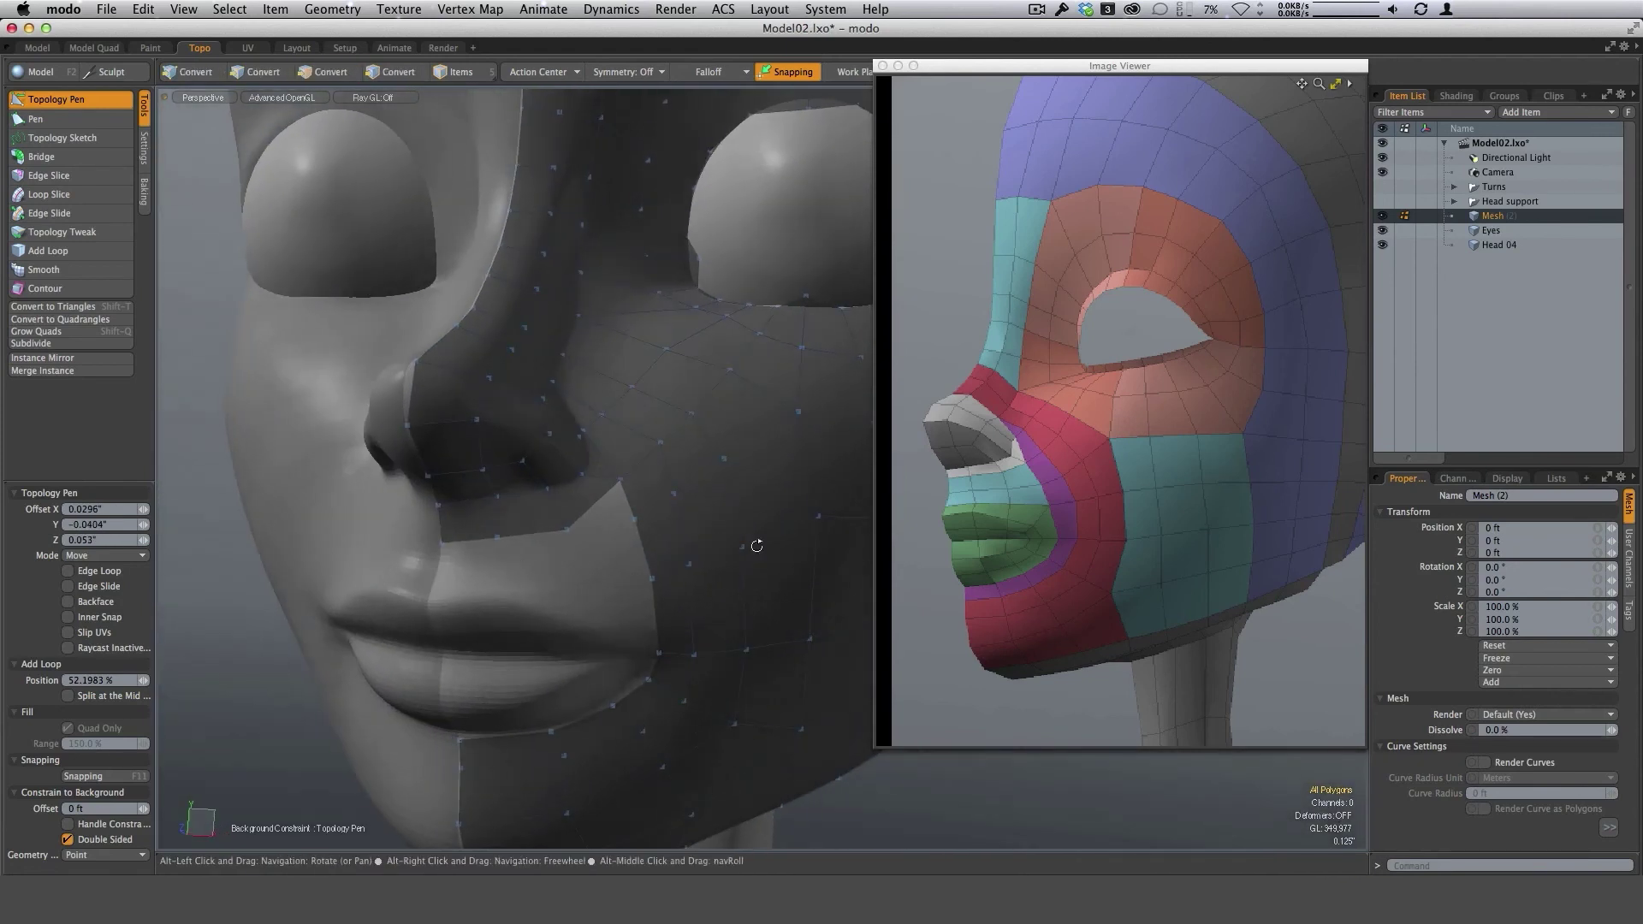
Extend the strip under the nose down by one row towards the upper lip and even out its lower edge vertices.
ctrl+drag(510, 539, 518, 577)
mouse_move(623, 531)
mouse_down()
mouse_move(647, 567)
mouse_move(696, 521)
mouse_move(634, 508)
mouse_up()
key(super+z)
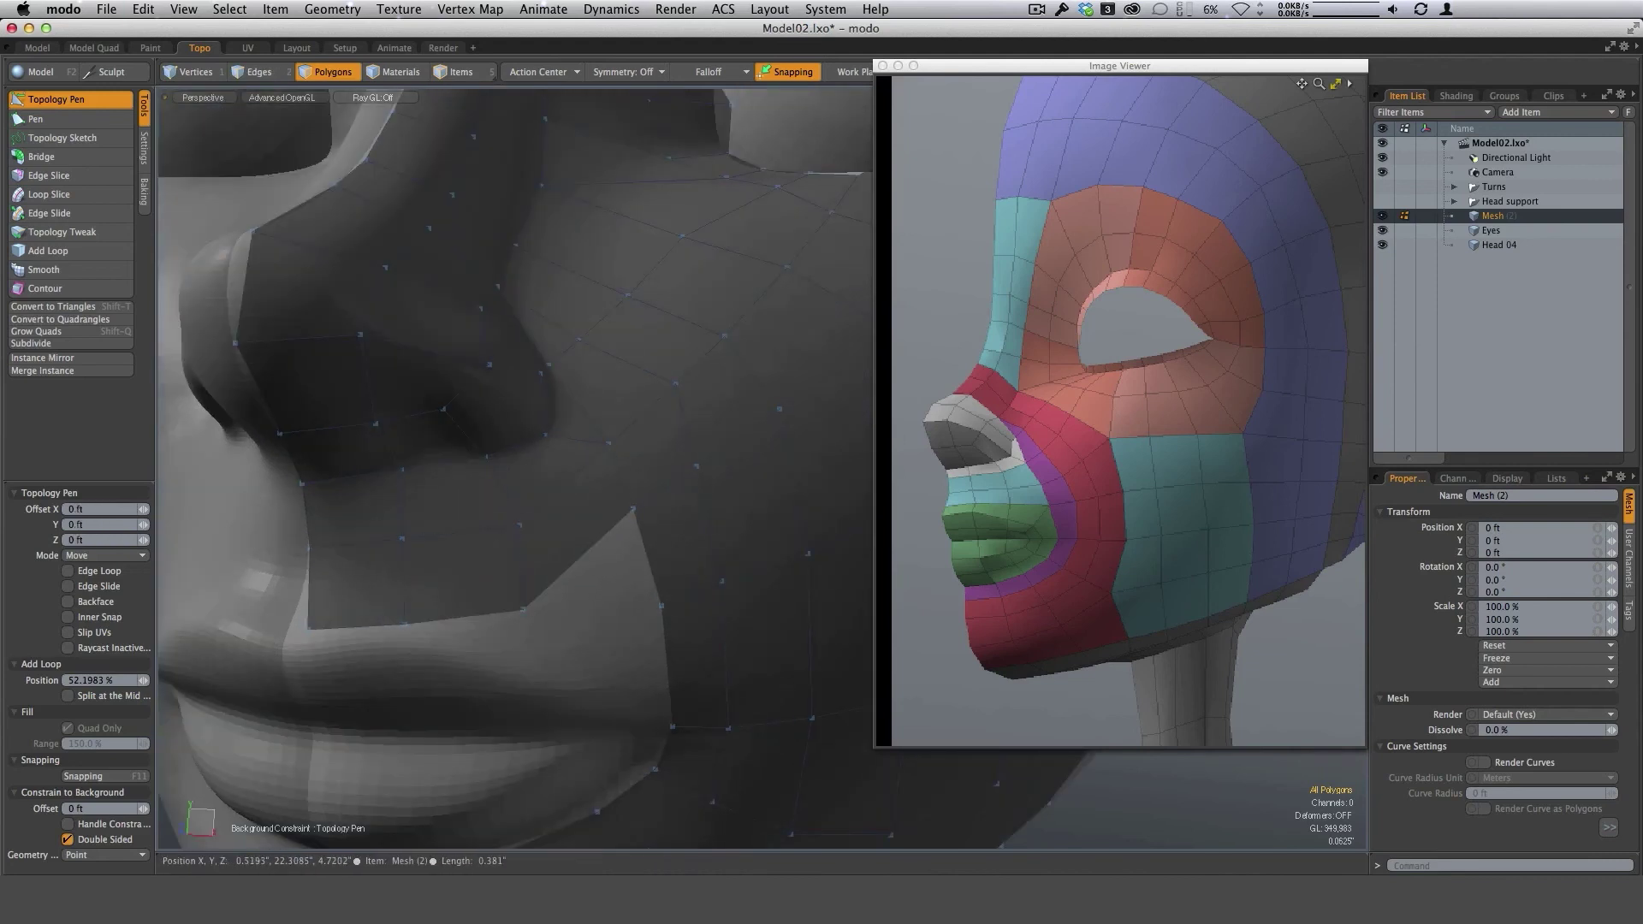
drag(523, 609, 524, 590)
drag(405, 624, 406, 606)
drag(308, 629, 302, 600)
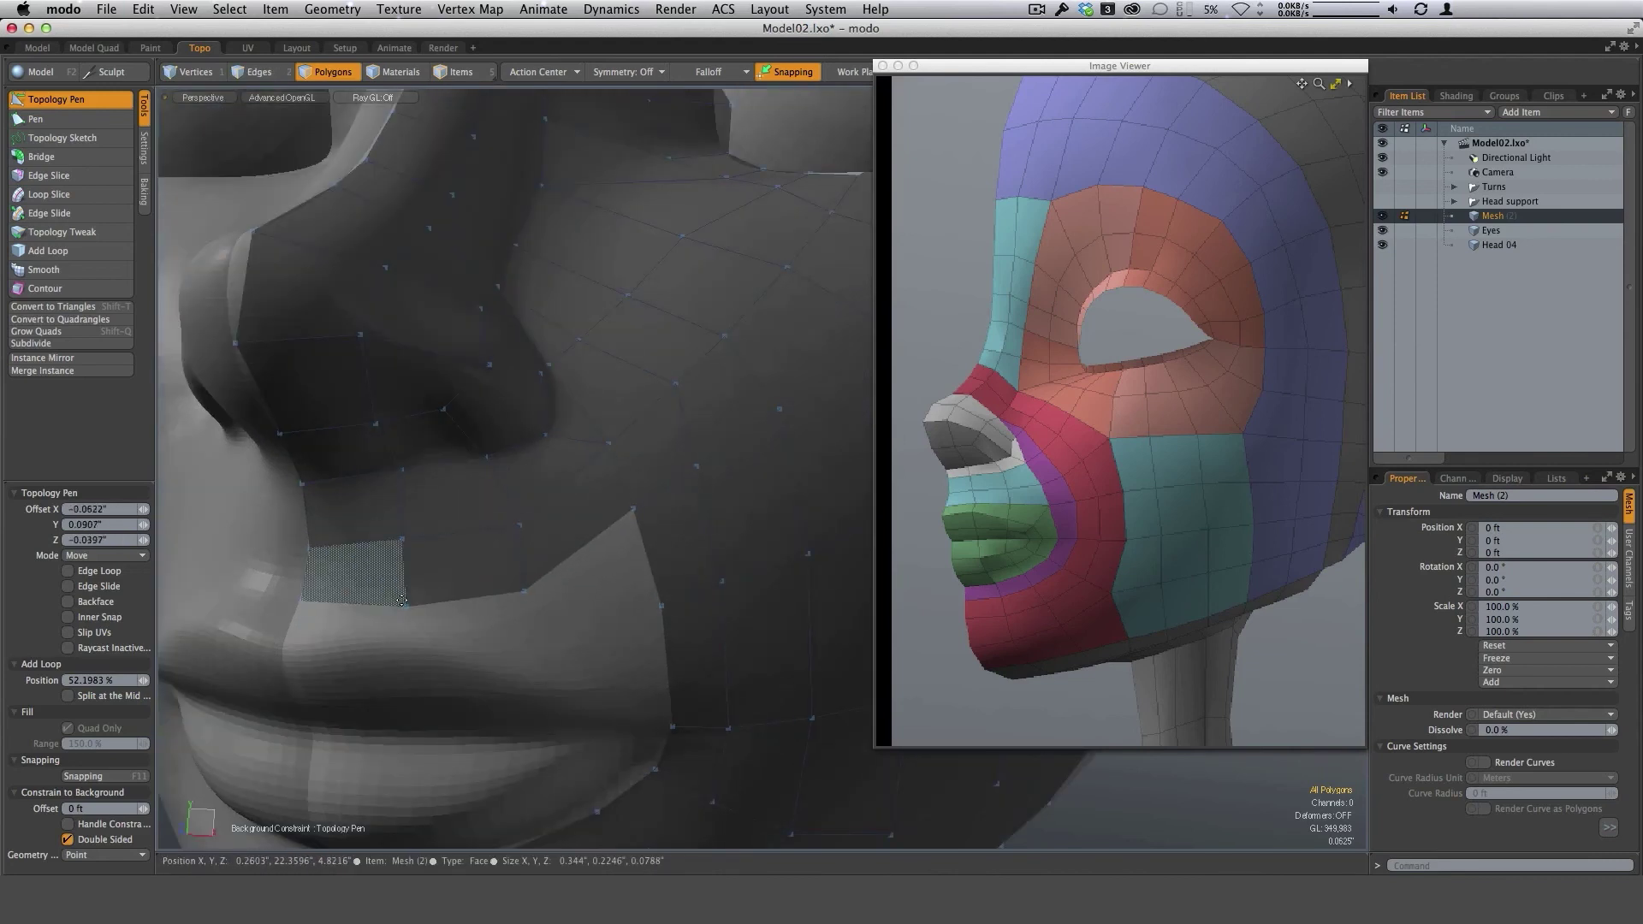
drag(407, 606, 406, 594)
drag(525, 589, 523, 589)
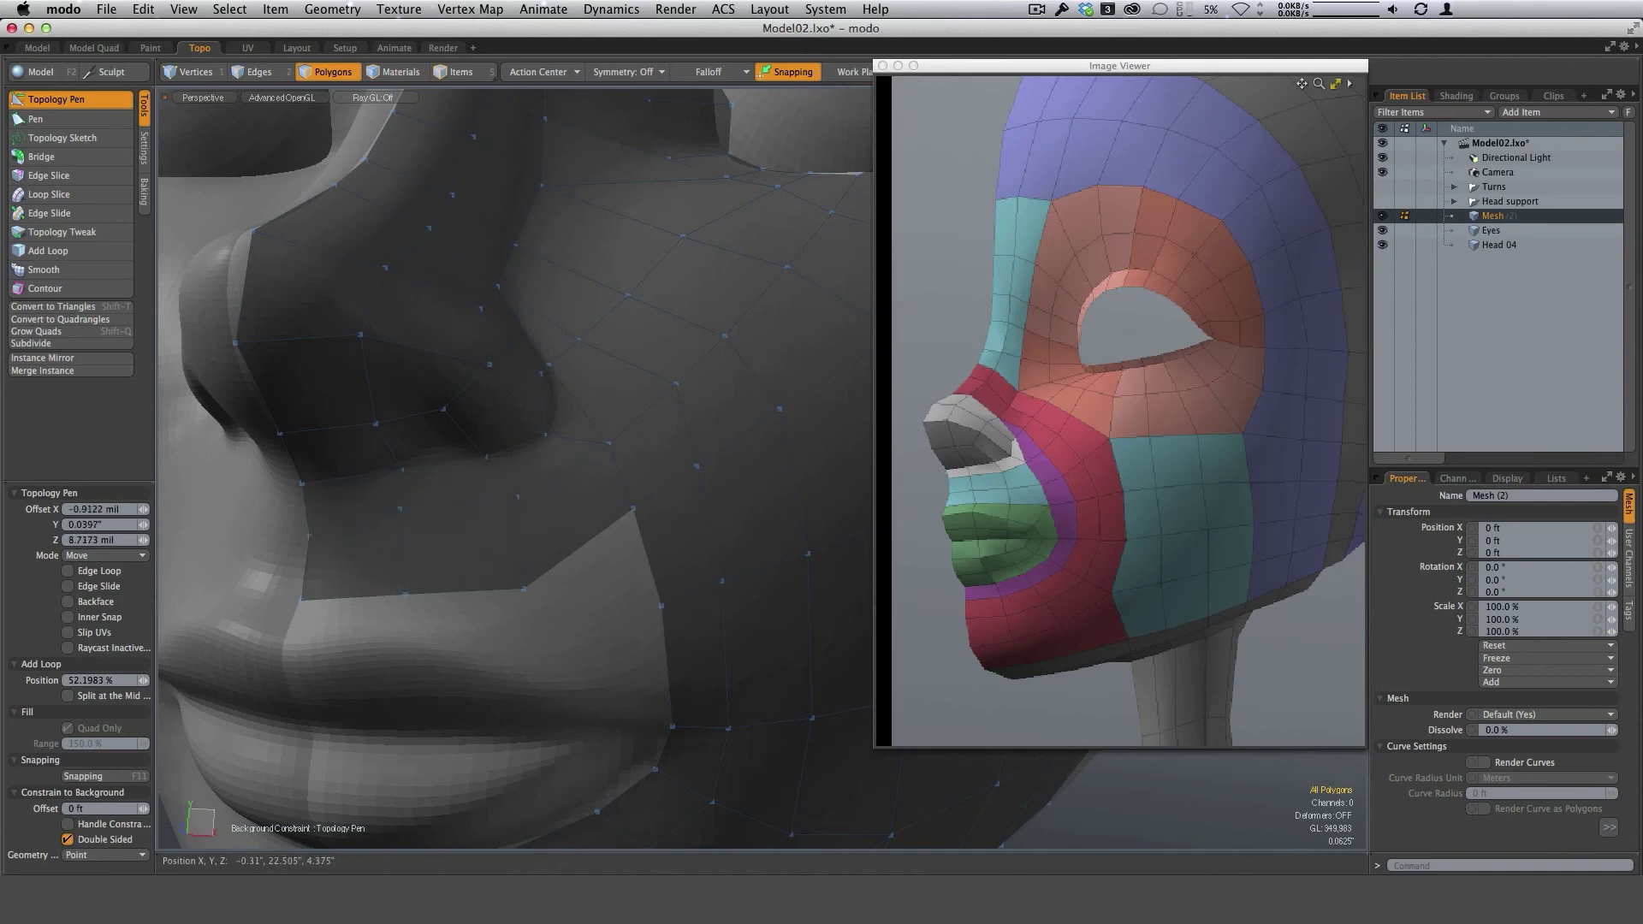
click(517, 497)
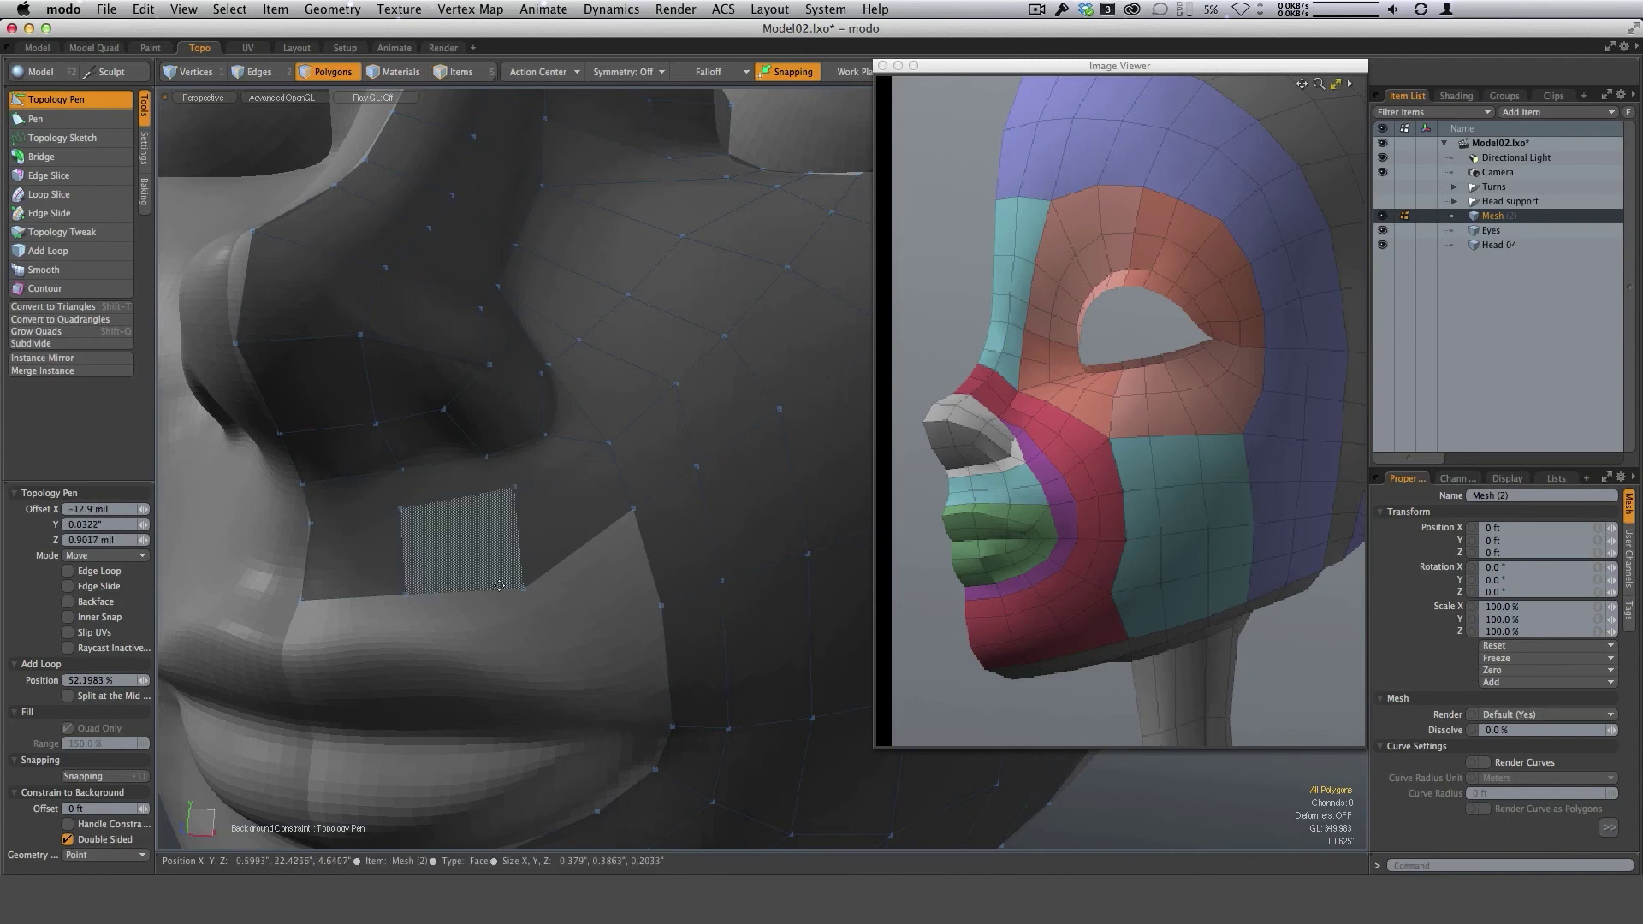
drag(467, 588, 482, 561)
drag(308, 600, 306, 578)
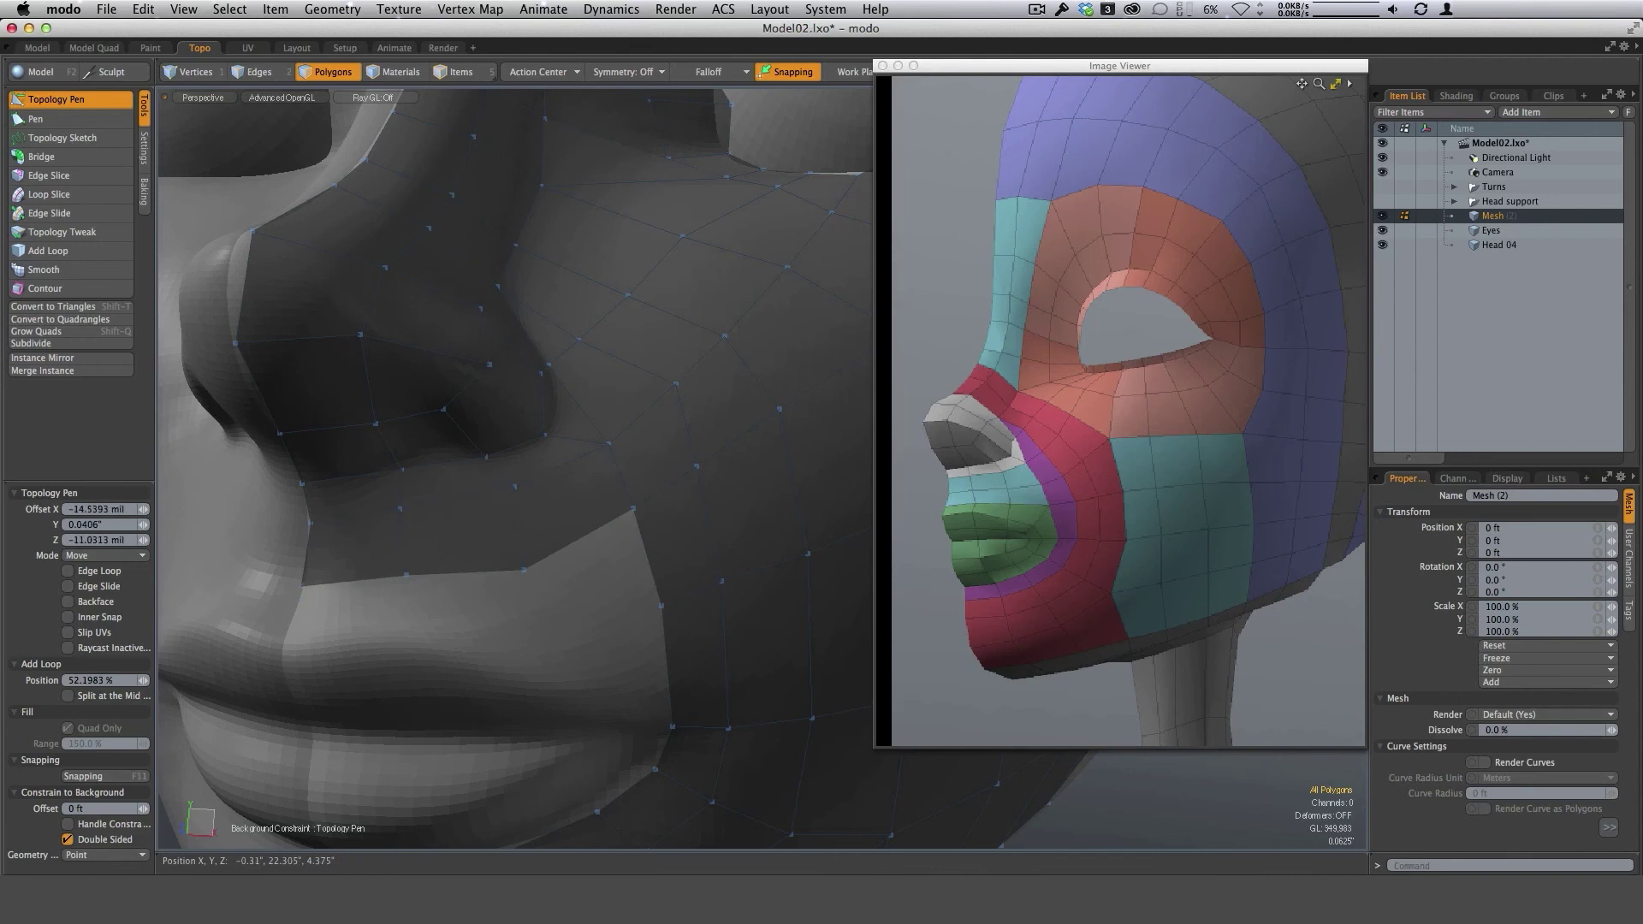
Extend another row down to just above the upper lip and join its outer corner to the mouth-surrounding strip.
shift+right_drag(478, 573, 479, 630)
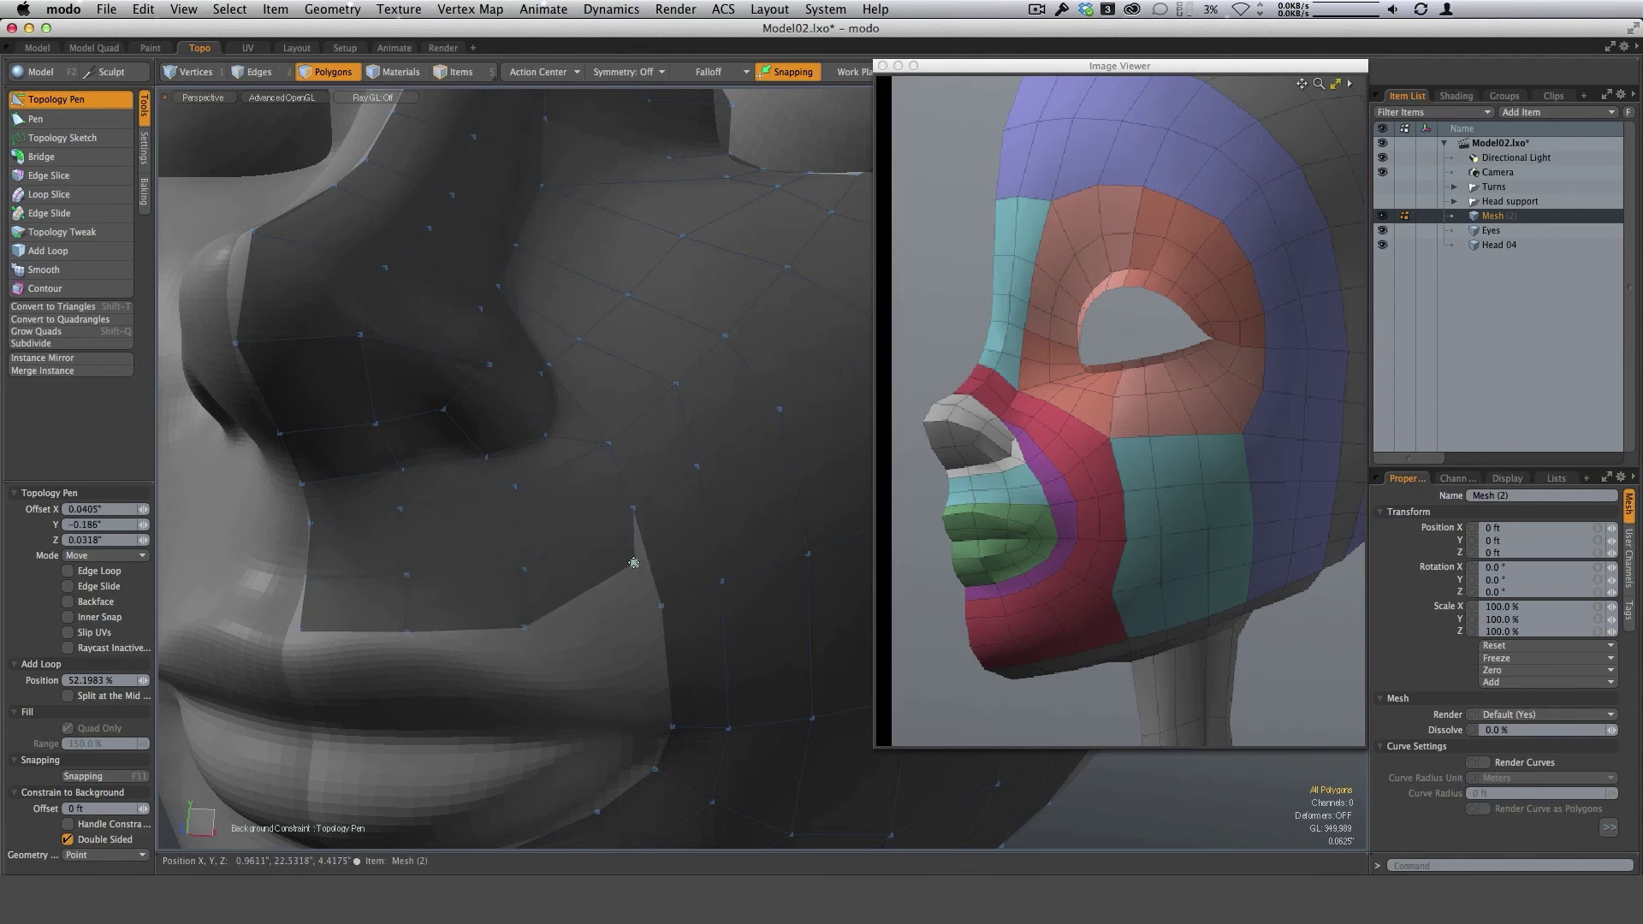
drag(633, 563, 660, 606)
drag(471, 628, 473, 620)
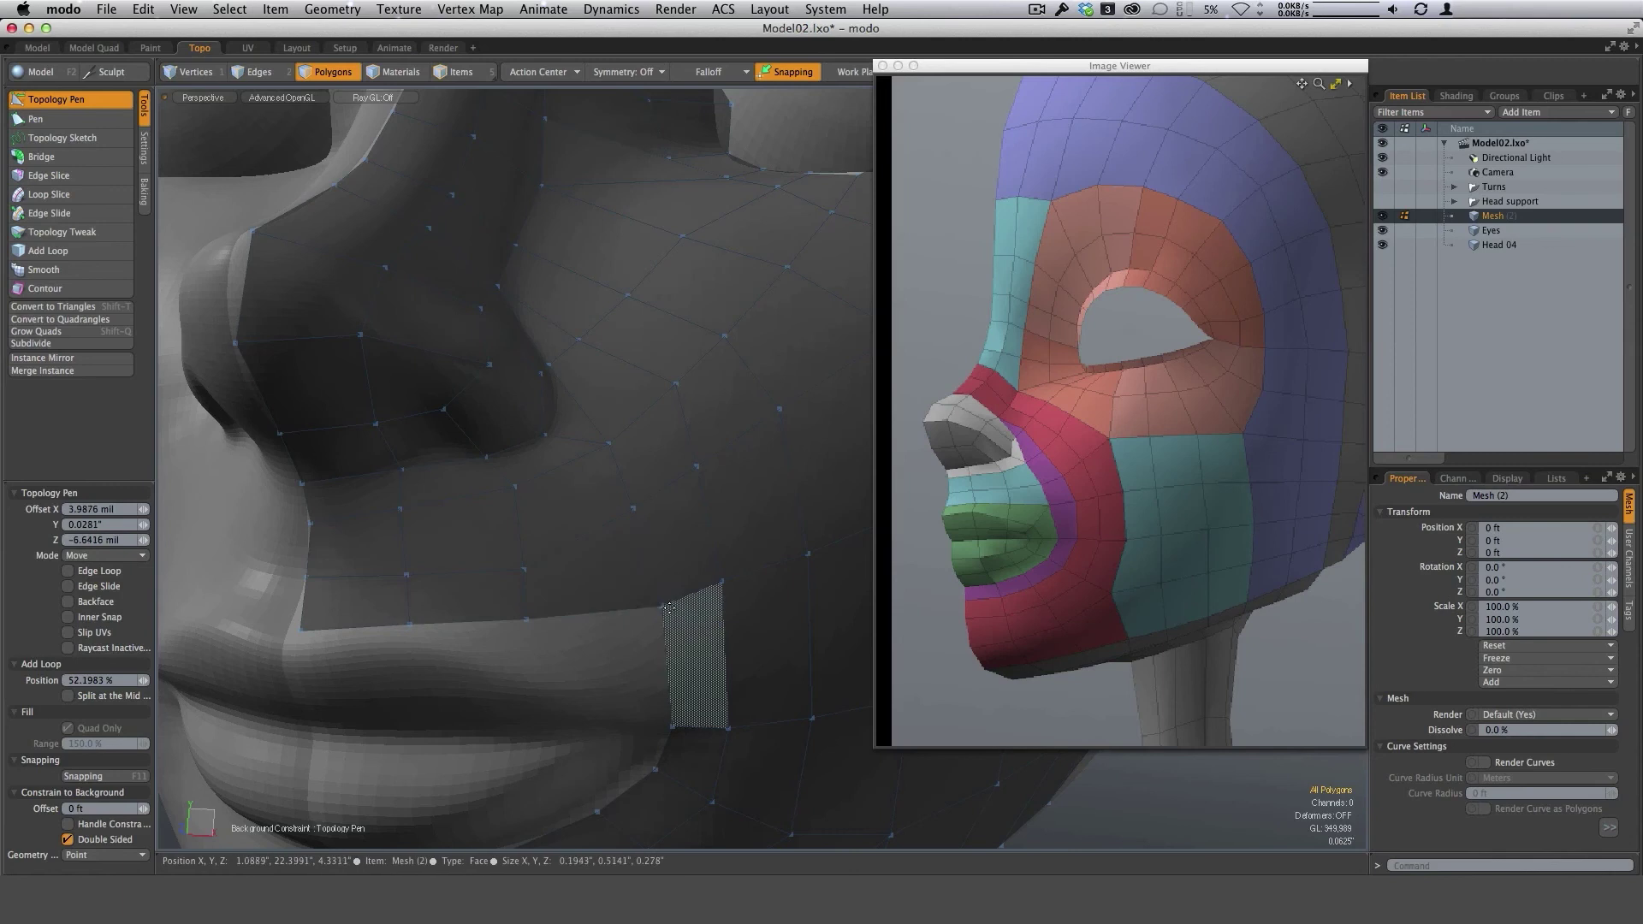
drag(664, 607, 456, 656)
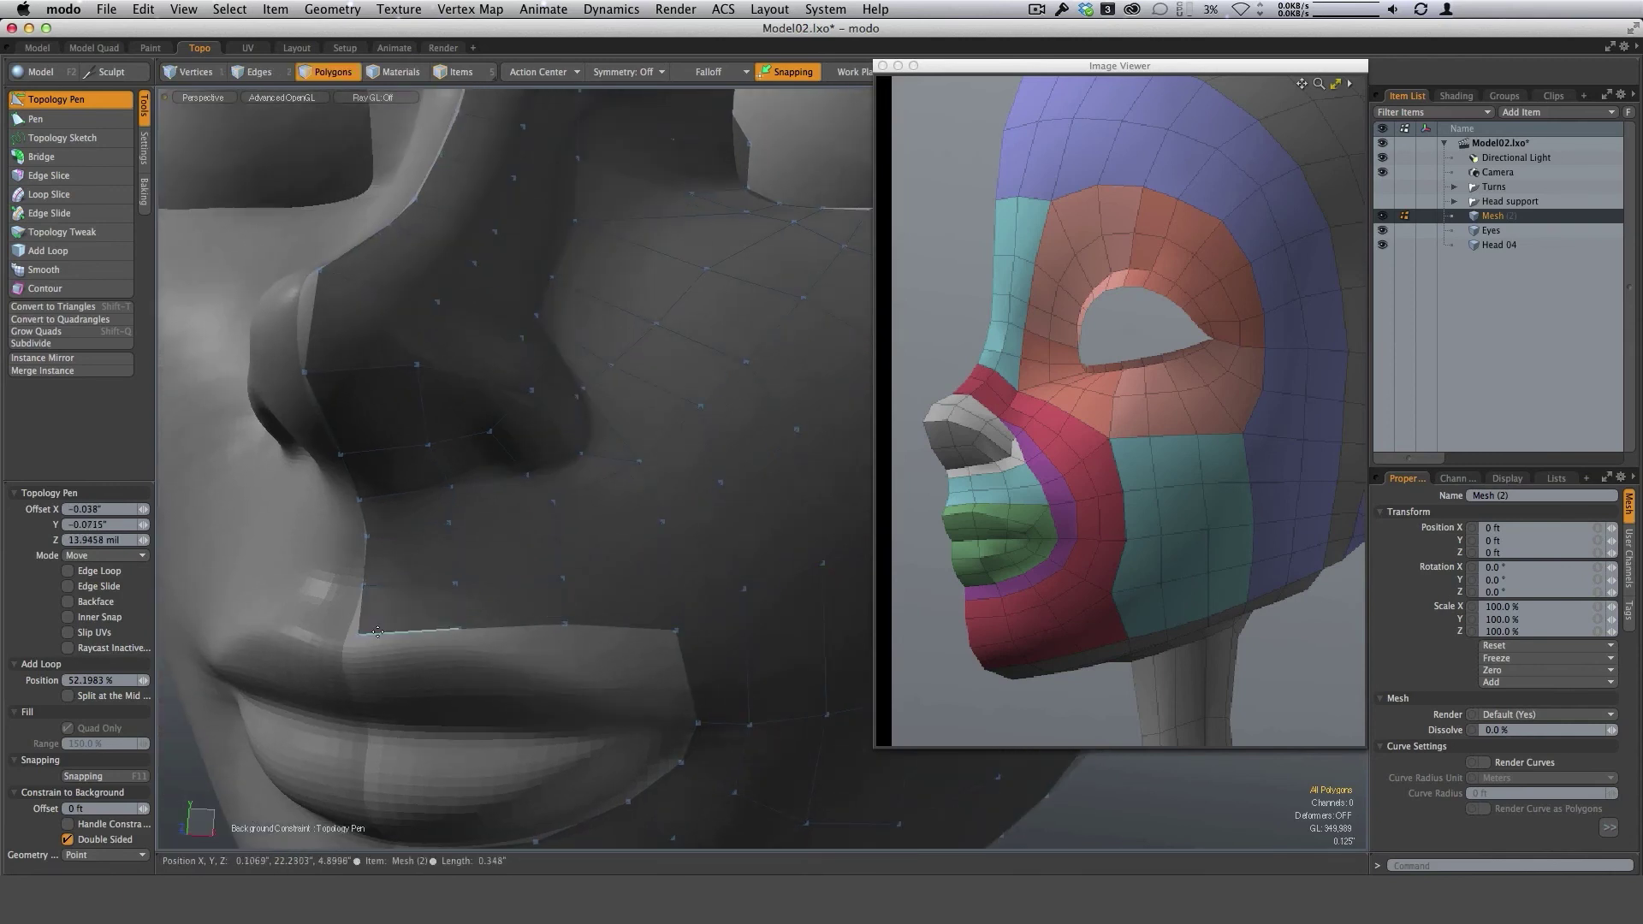
Add the first polygon of a new row on the upper lip's border, beside the centre line.
alt+drag(642, 664, 548, 591)
alt+drag(684, 569, 796, 514)
drag(449, 512, 433, 530)
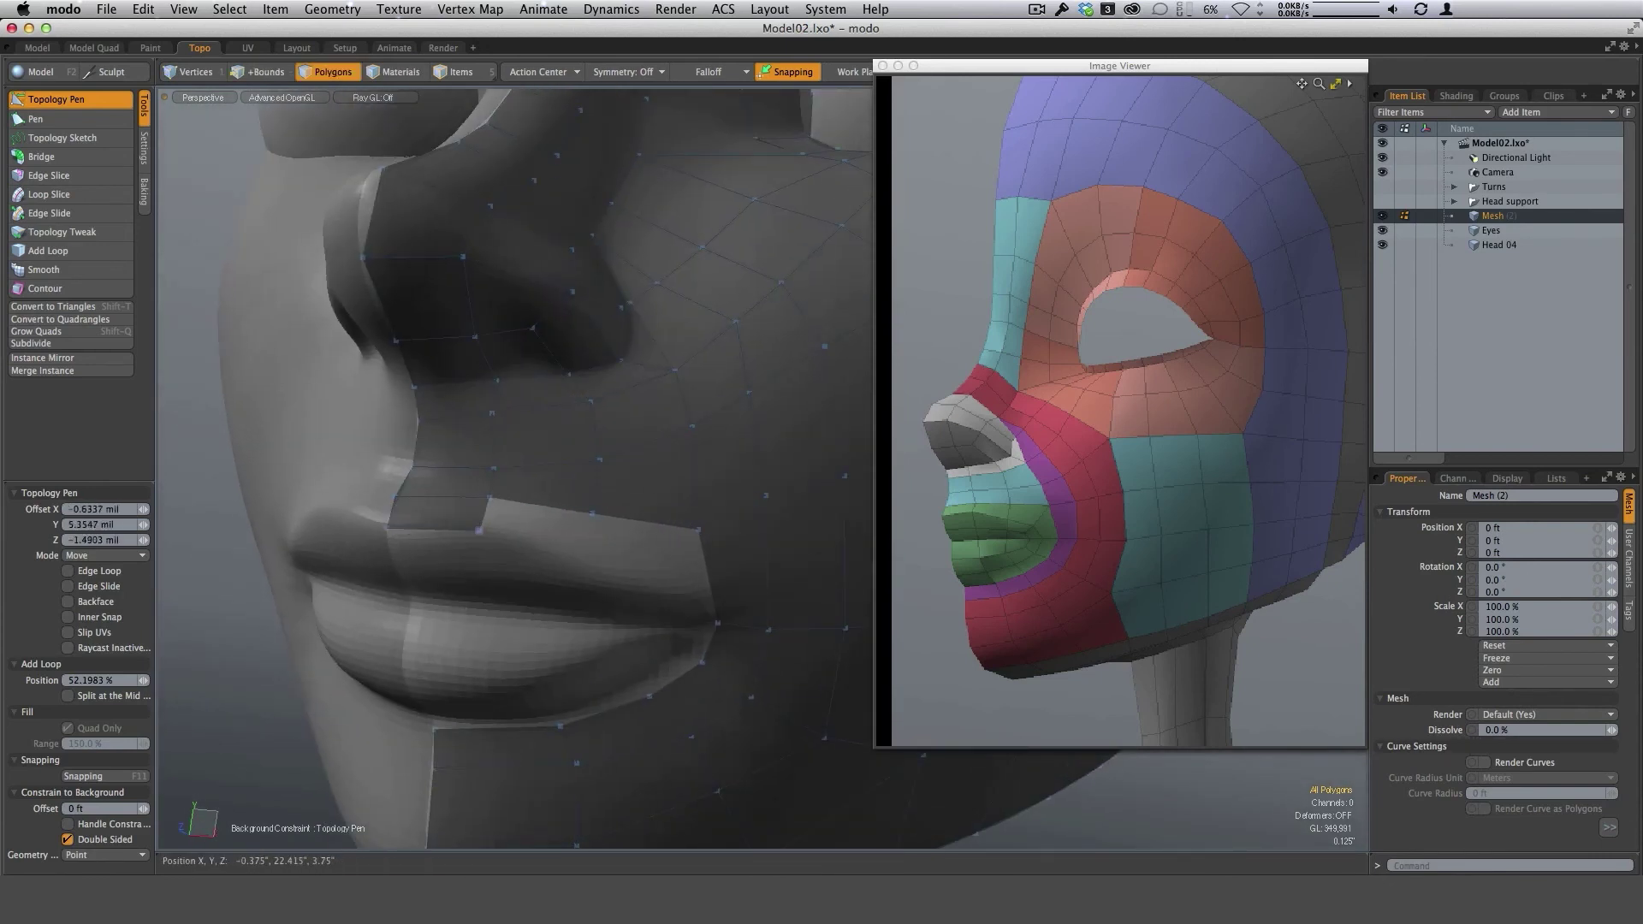
shift+drag(532, 506, 686, 534)
key(super+z)
key(super+z)
Extend the upper lip's border row to the mouth corner and adjust its corner vertices.
shift+drag(585, 530, 598, 486)
scroll(668, 448, up, 3)
drag(610, 575, 614, 576)
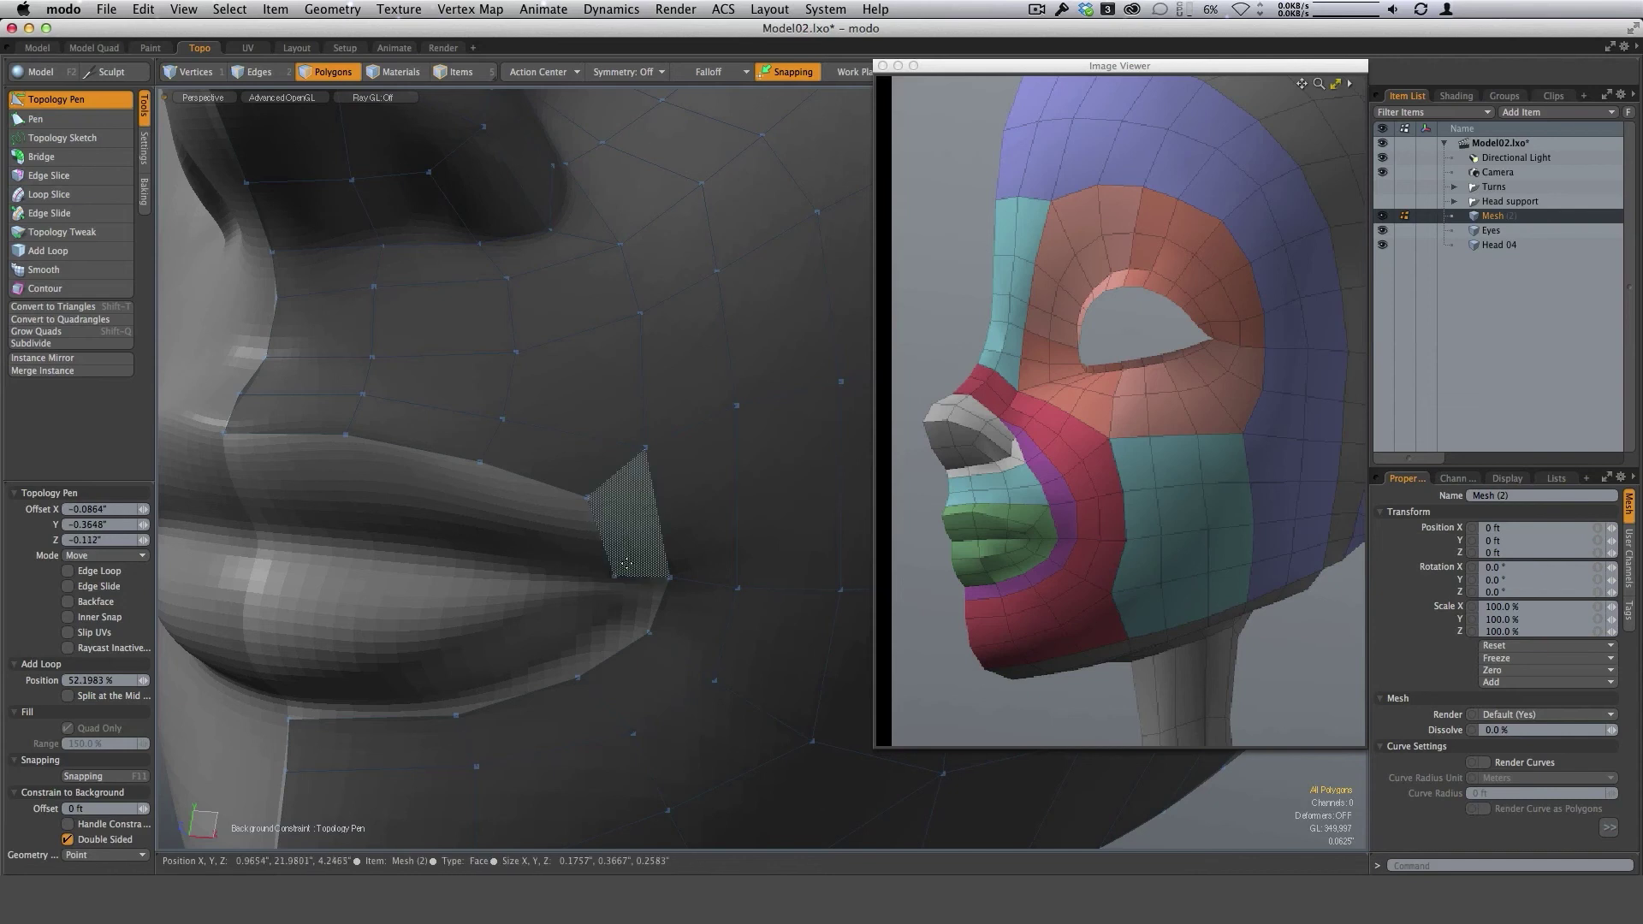
drag(587, 497, 601, 494)
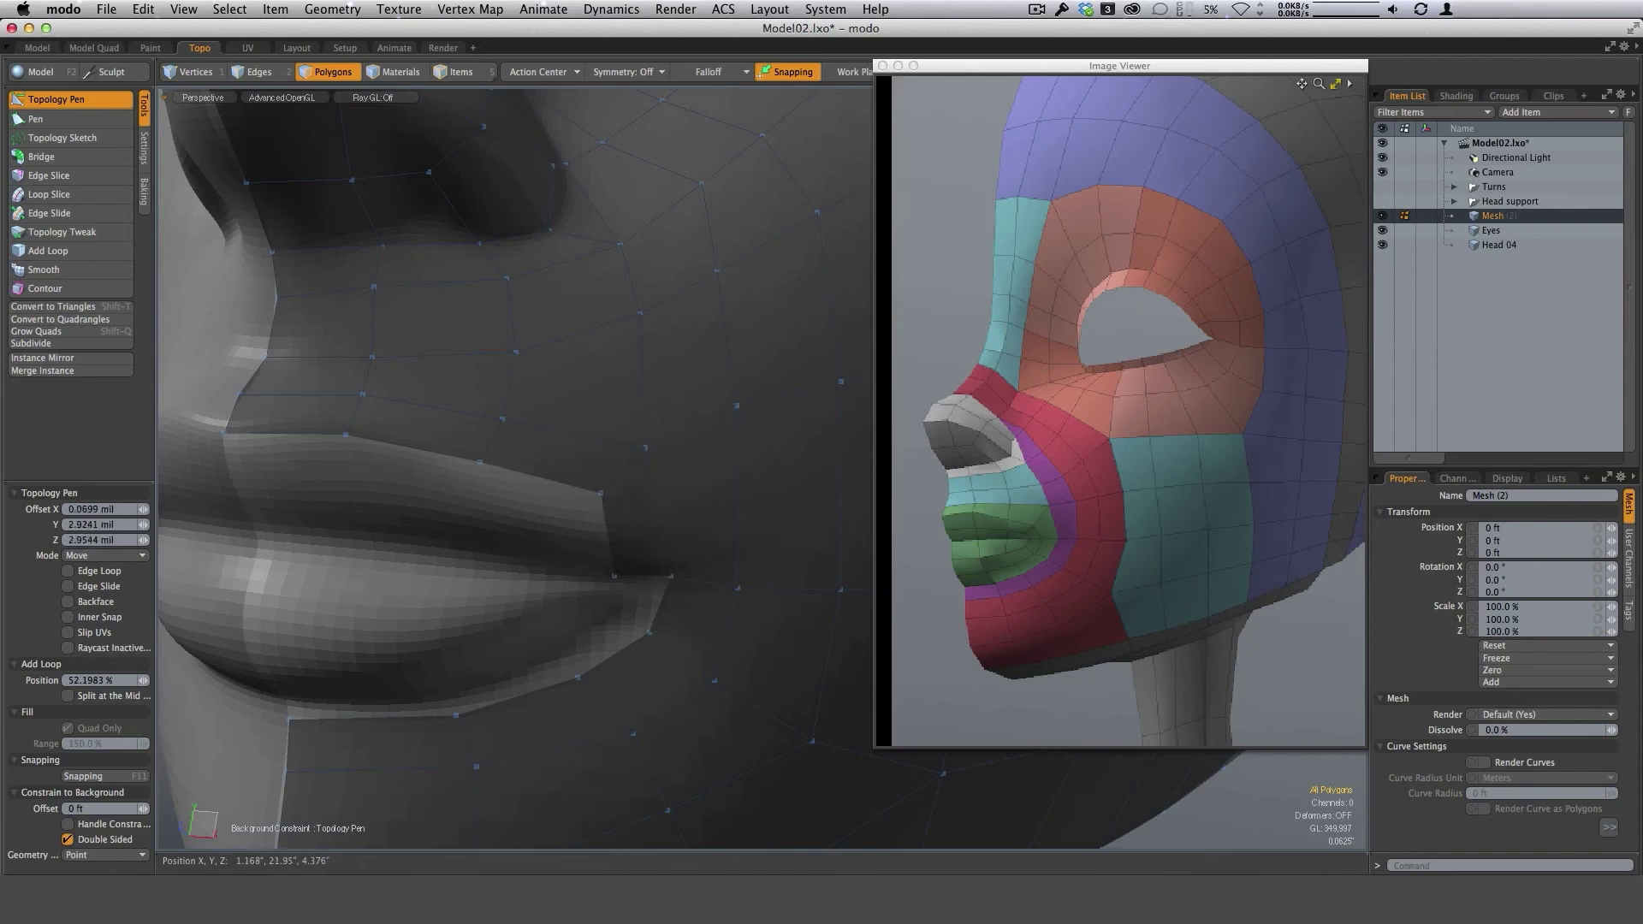
Add a polygon row along the lower lip's border, from the mouth corner to the centre line.
scroll(687, 593, down, 3)
alt+shift+drag(687, 593, 493, 599)
scroll(700, 526, up, 4)
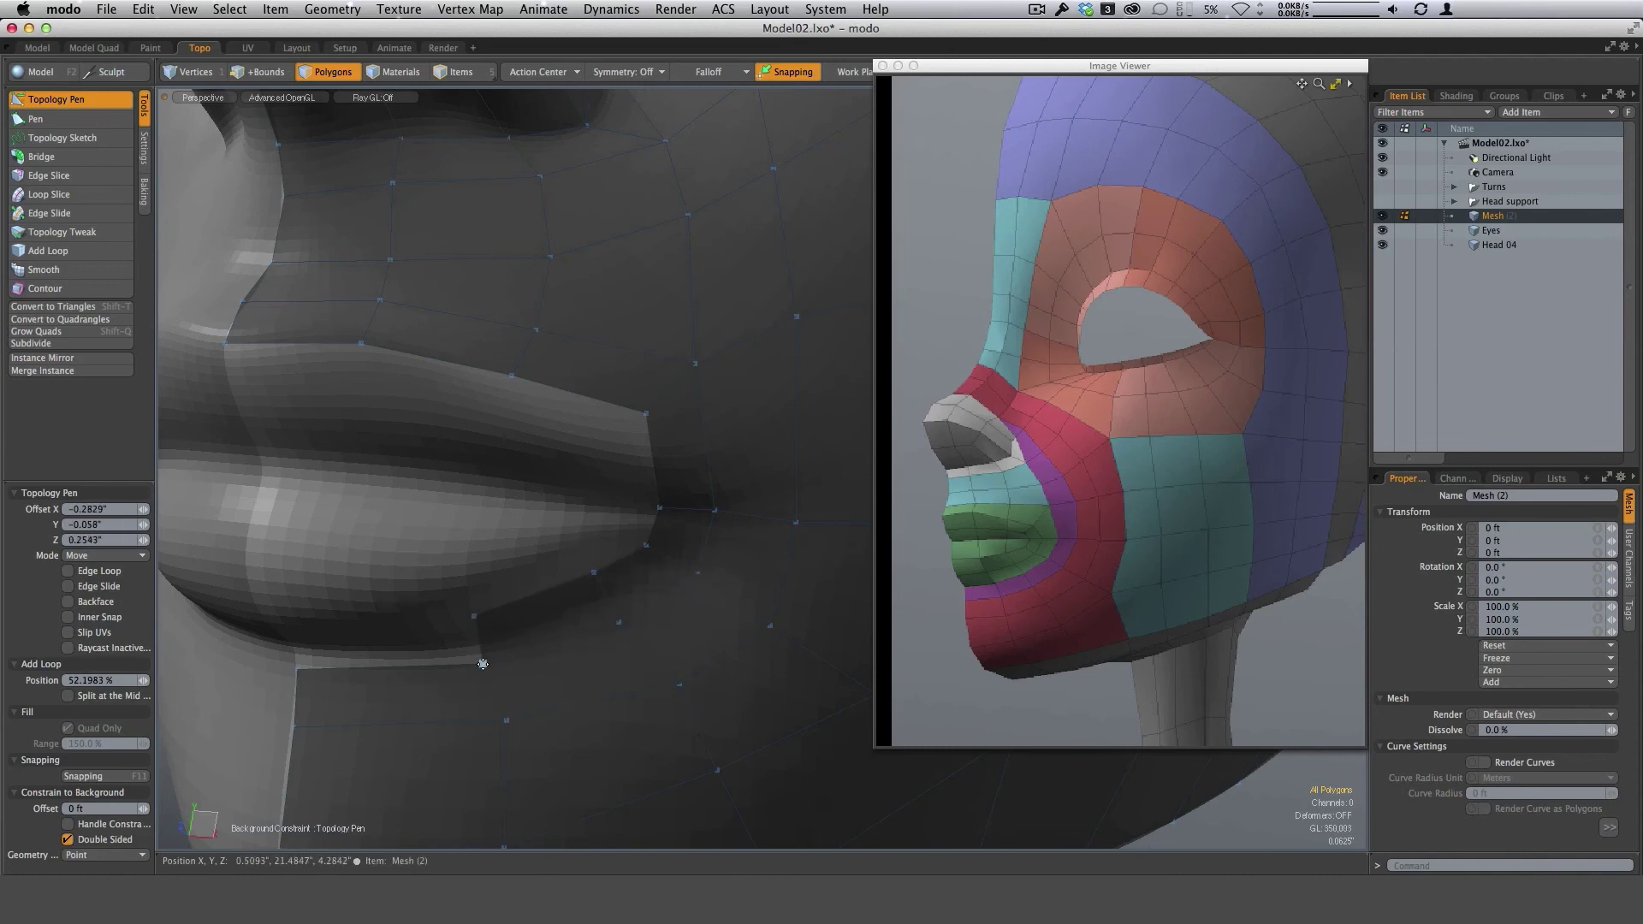
shift+drag(484, 664, 347, 624)
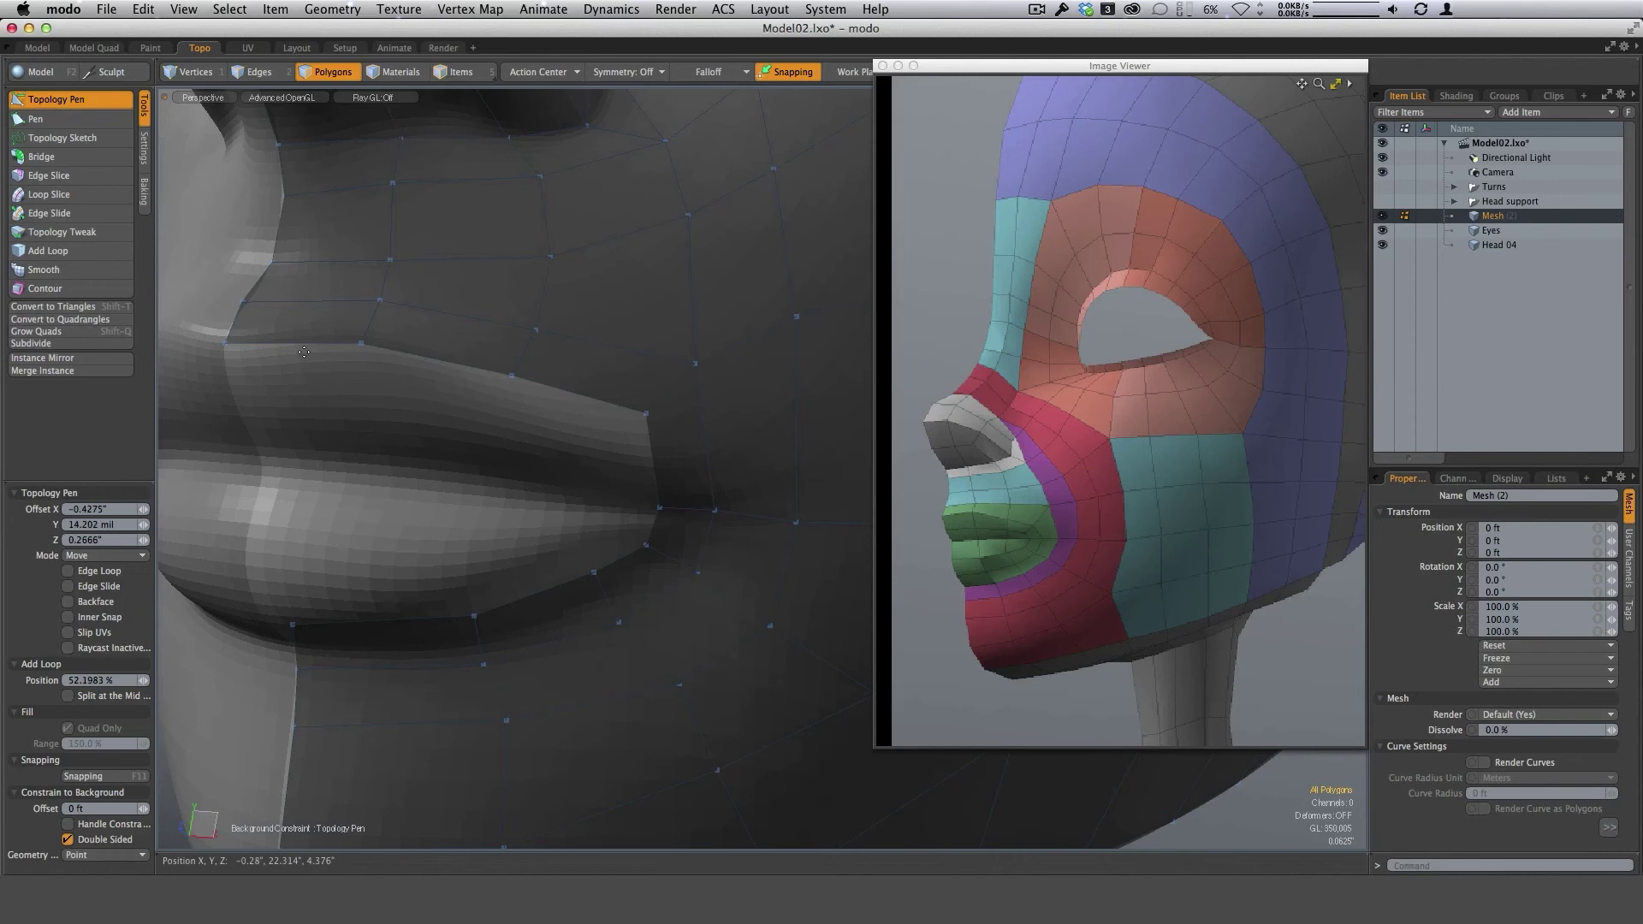
Add an inner polygon row over the upper lip, from the centre line towards the mouth corner.
shift+drag(304, 352, 306, 412)
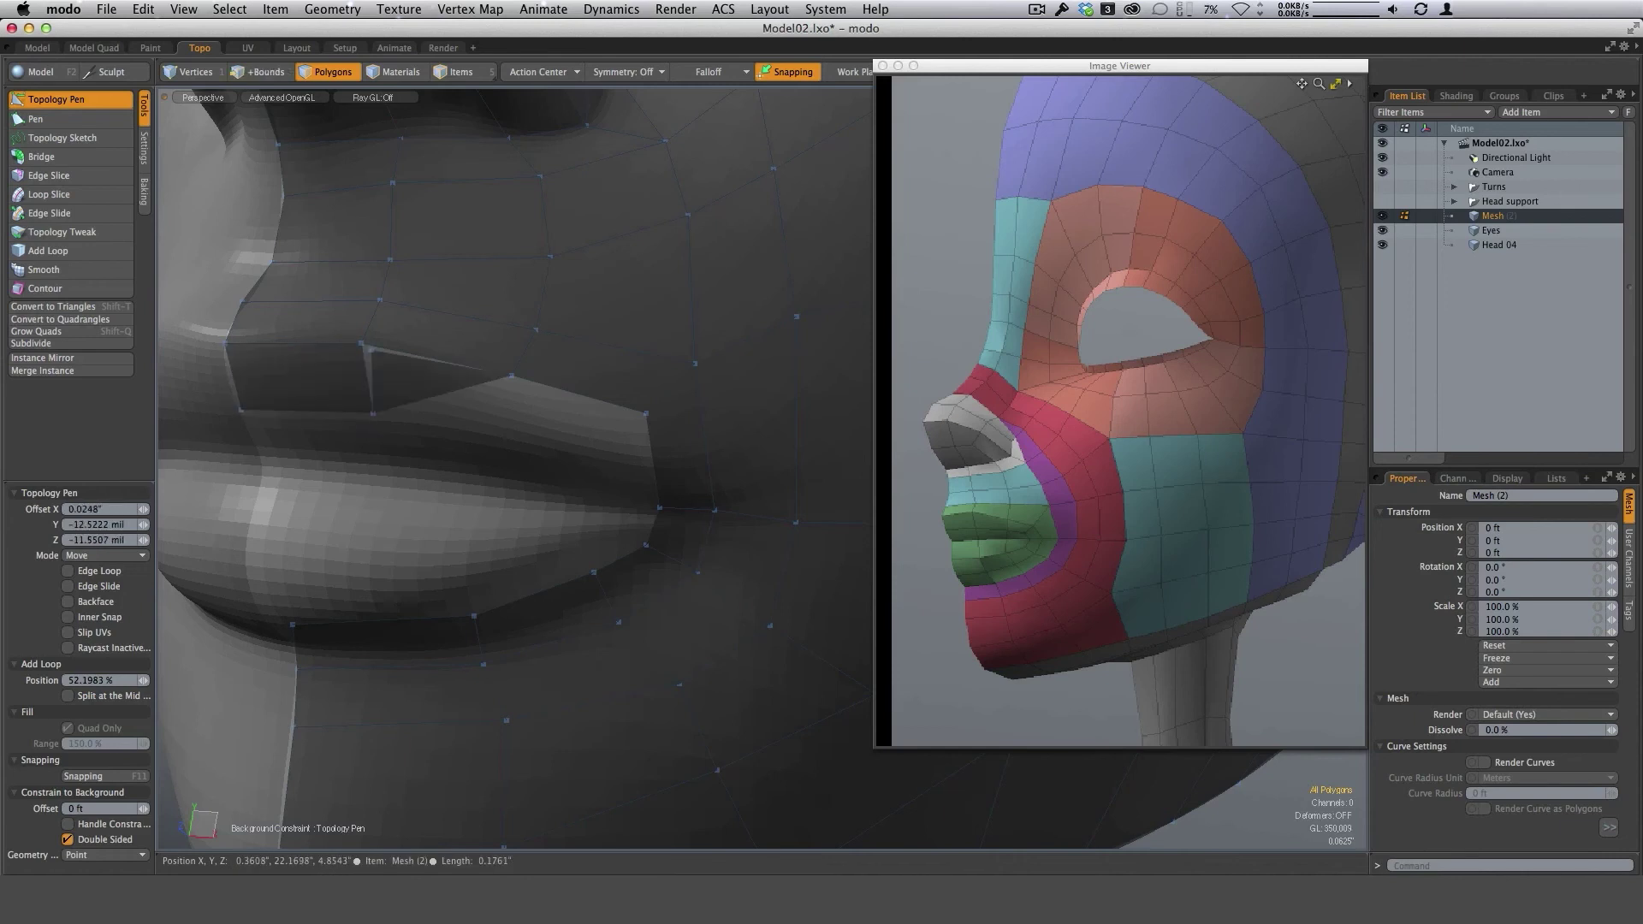
shift+drag(371, 349, 512, 430)
shift+drag(512, 375, 606, 461)
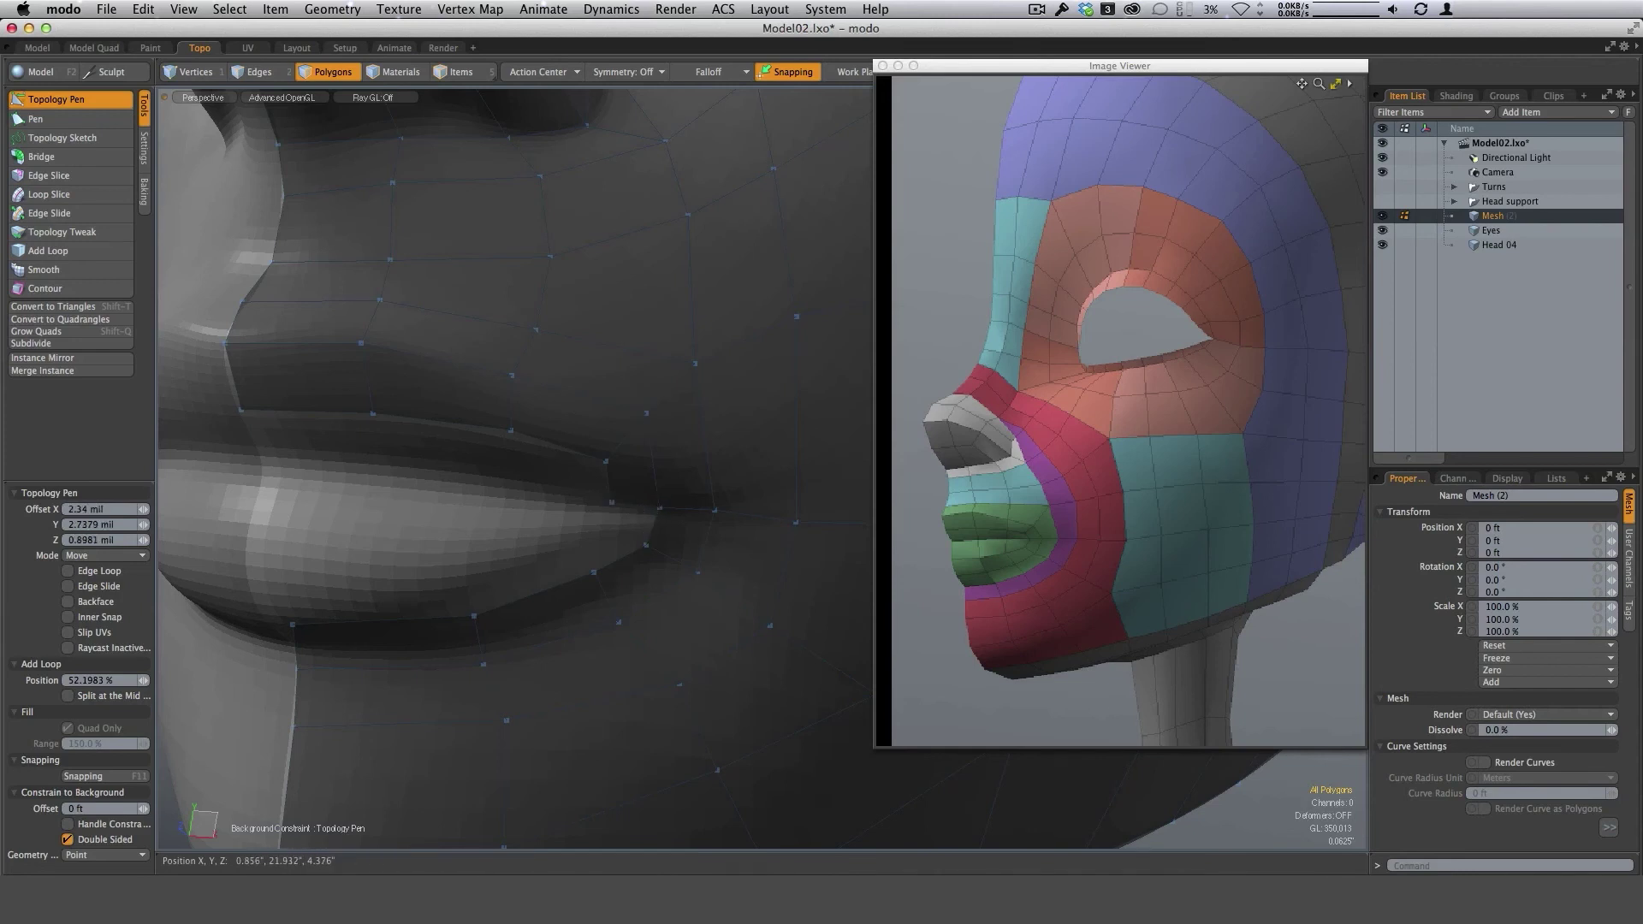
Continue the inner row around the mouth corner and across the lower lip, and align its end vertices with the centre line.
drag(658, 508, 459, 554)
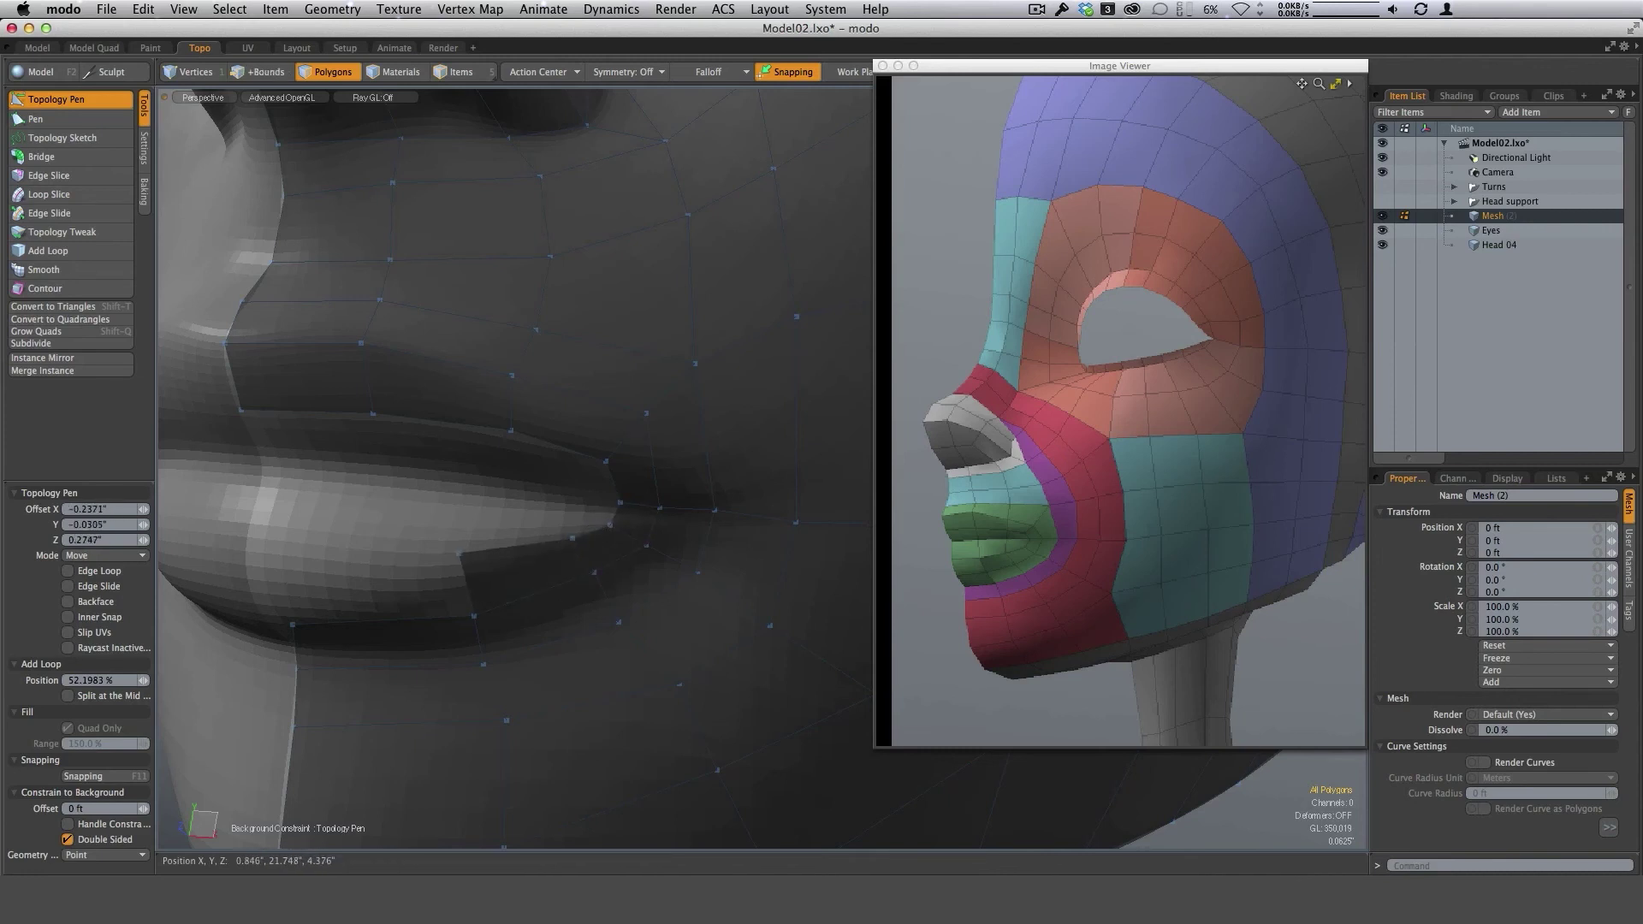
shift+drag(473, 616, 281, 557)
alt+drag(363, 602, 408, 602)
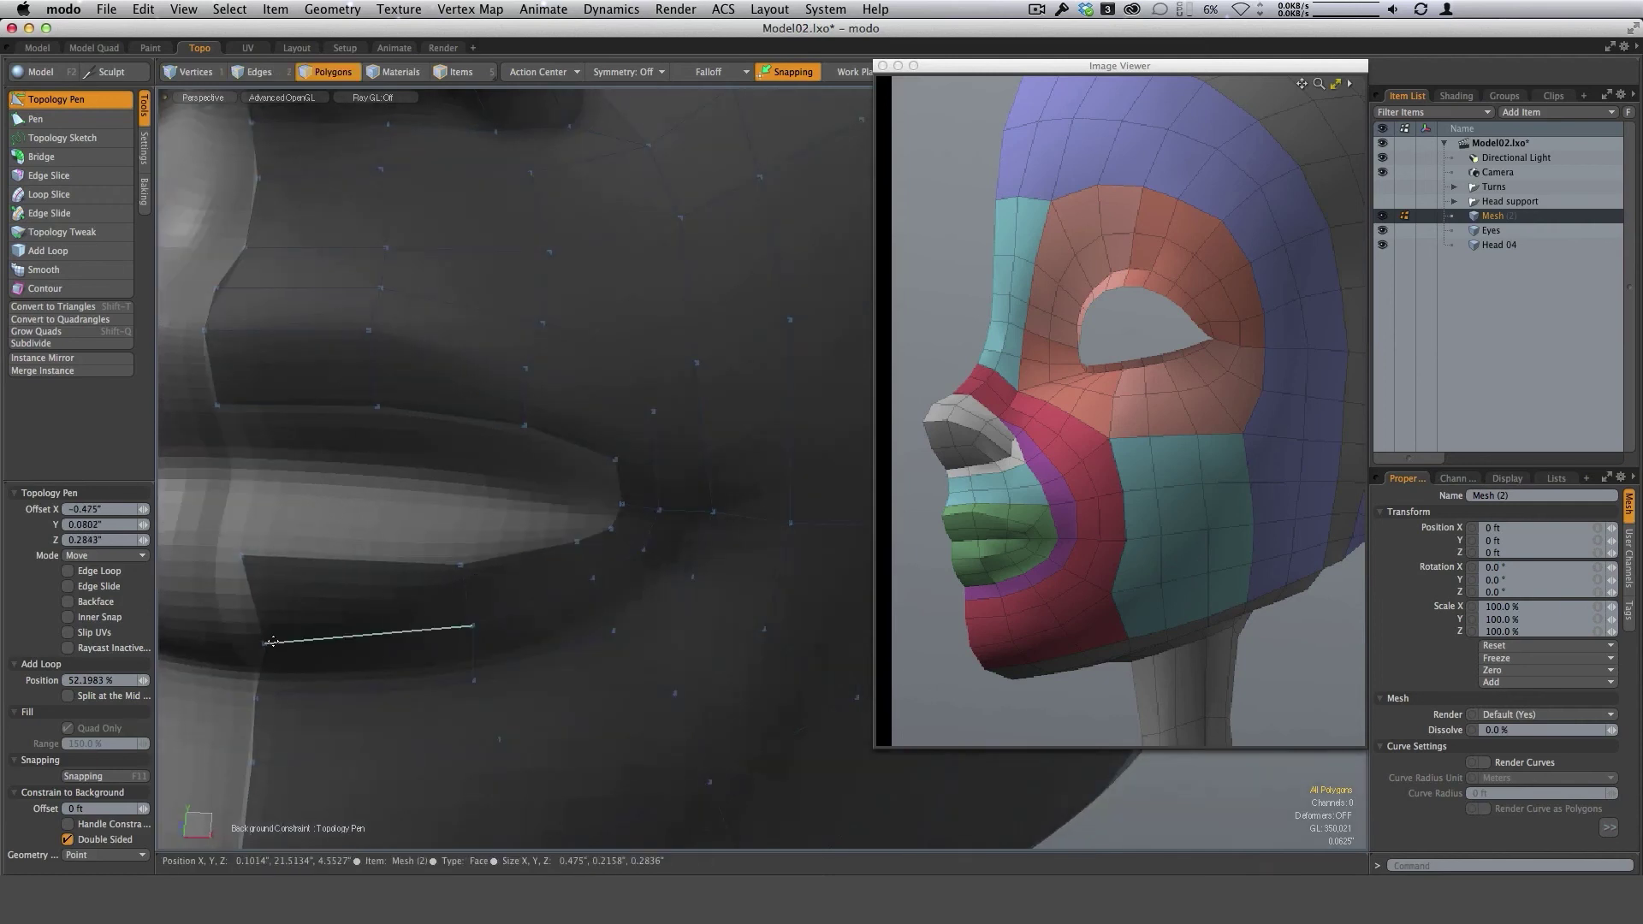
drag(265, 643, 233, 646)
drag(242, 557, 220, 560)
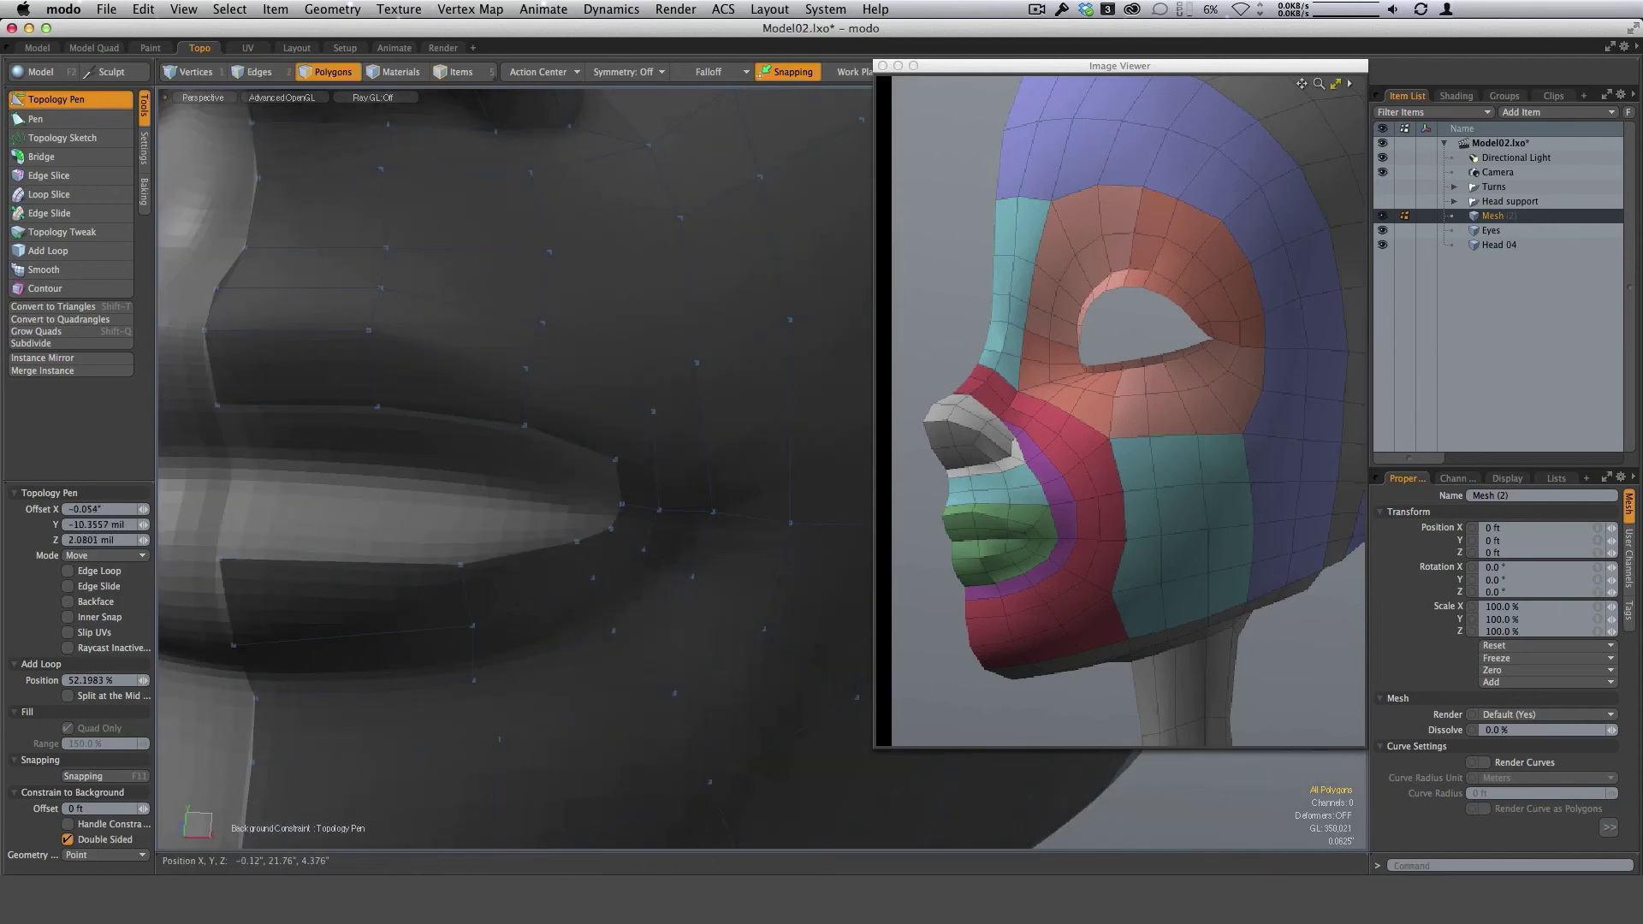
Add a further inner row from the upper lip to the mouth corner, and close the remaining gap between the lips with polygons.
drag(334, 415, 514, 452)
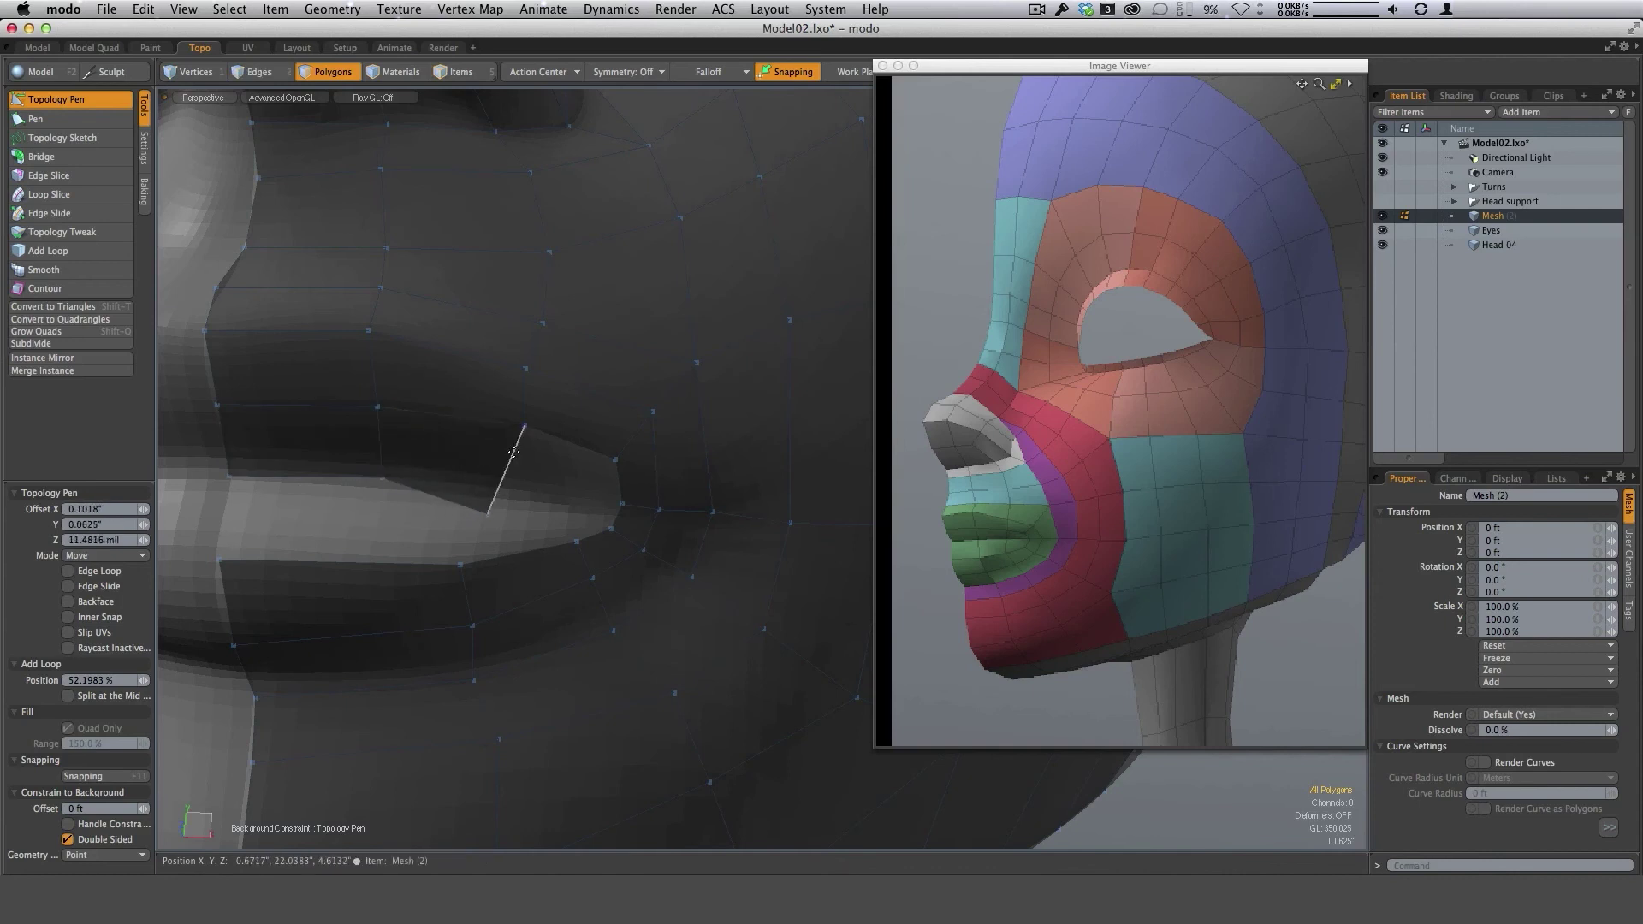
drag(488, 512, 512, 488)
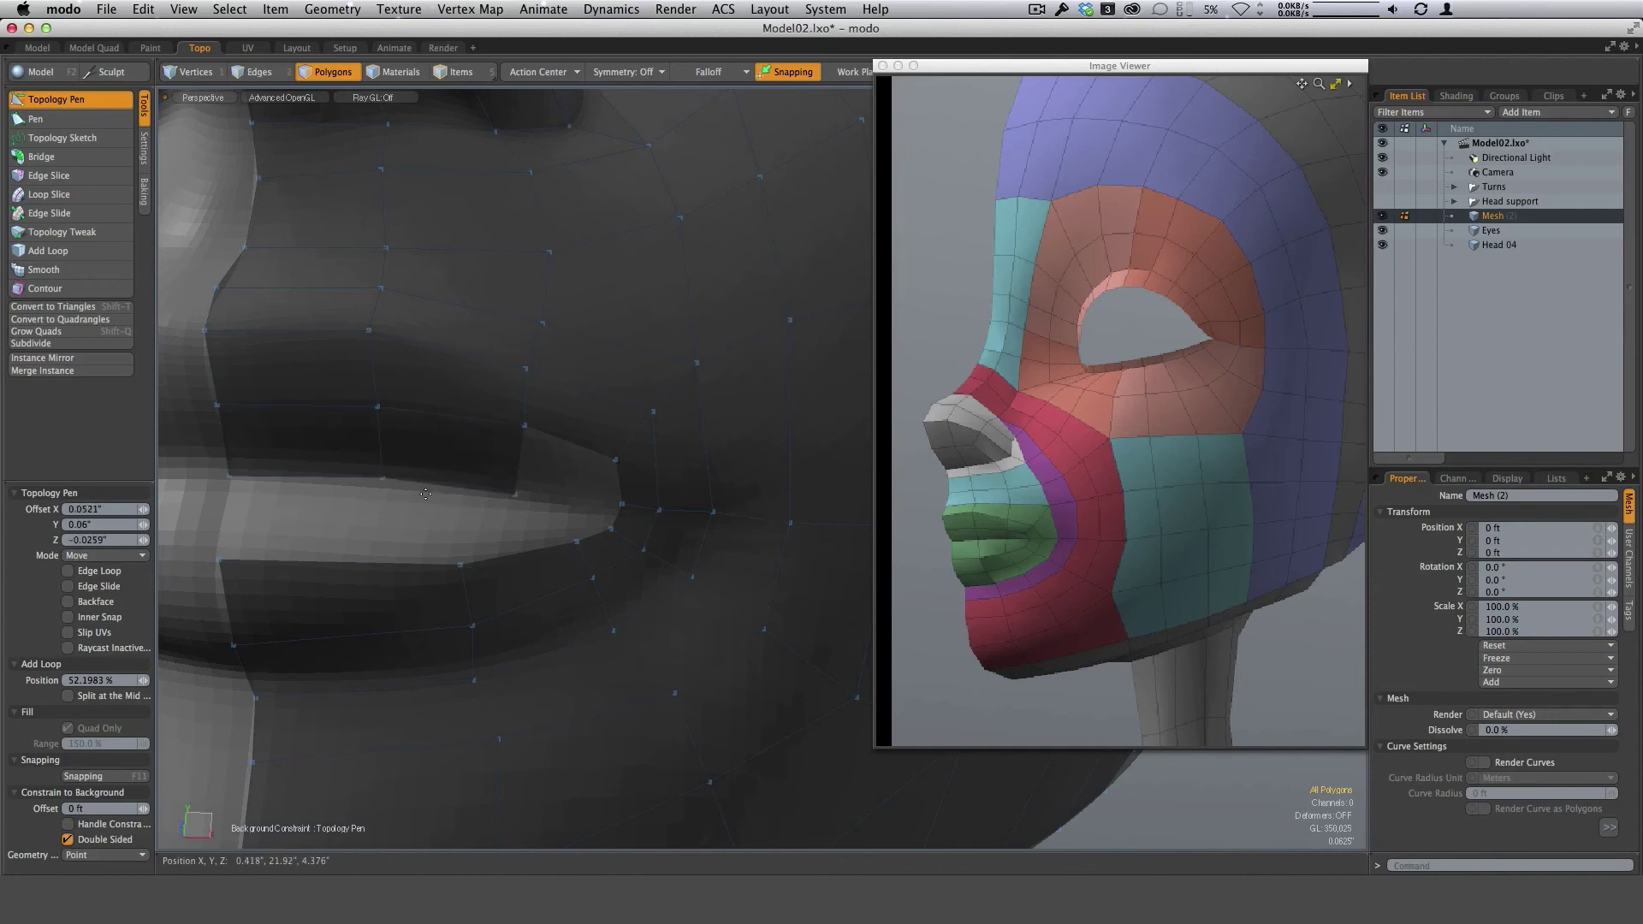
drag(396, 486, 404, 486)
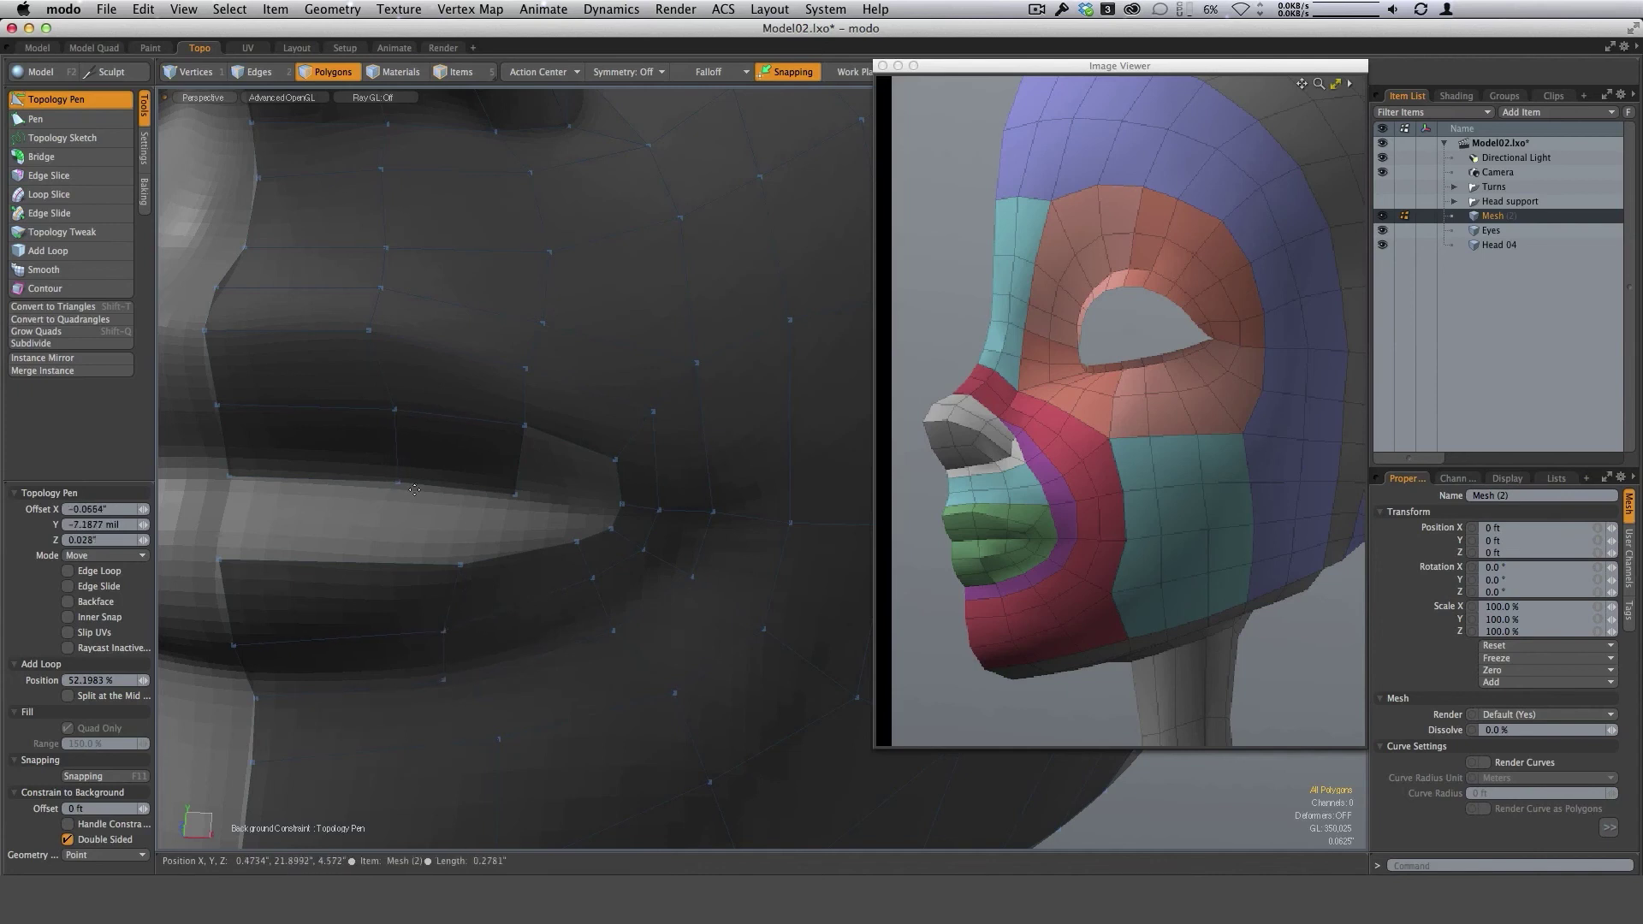
shift+drag(520, 460, 614, 460)
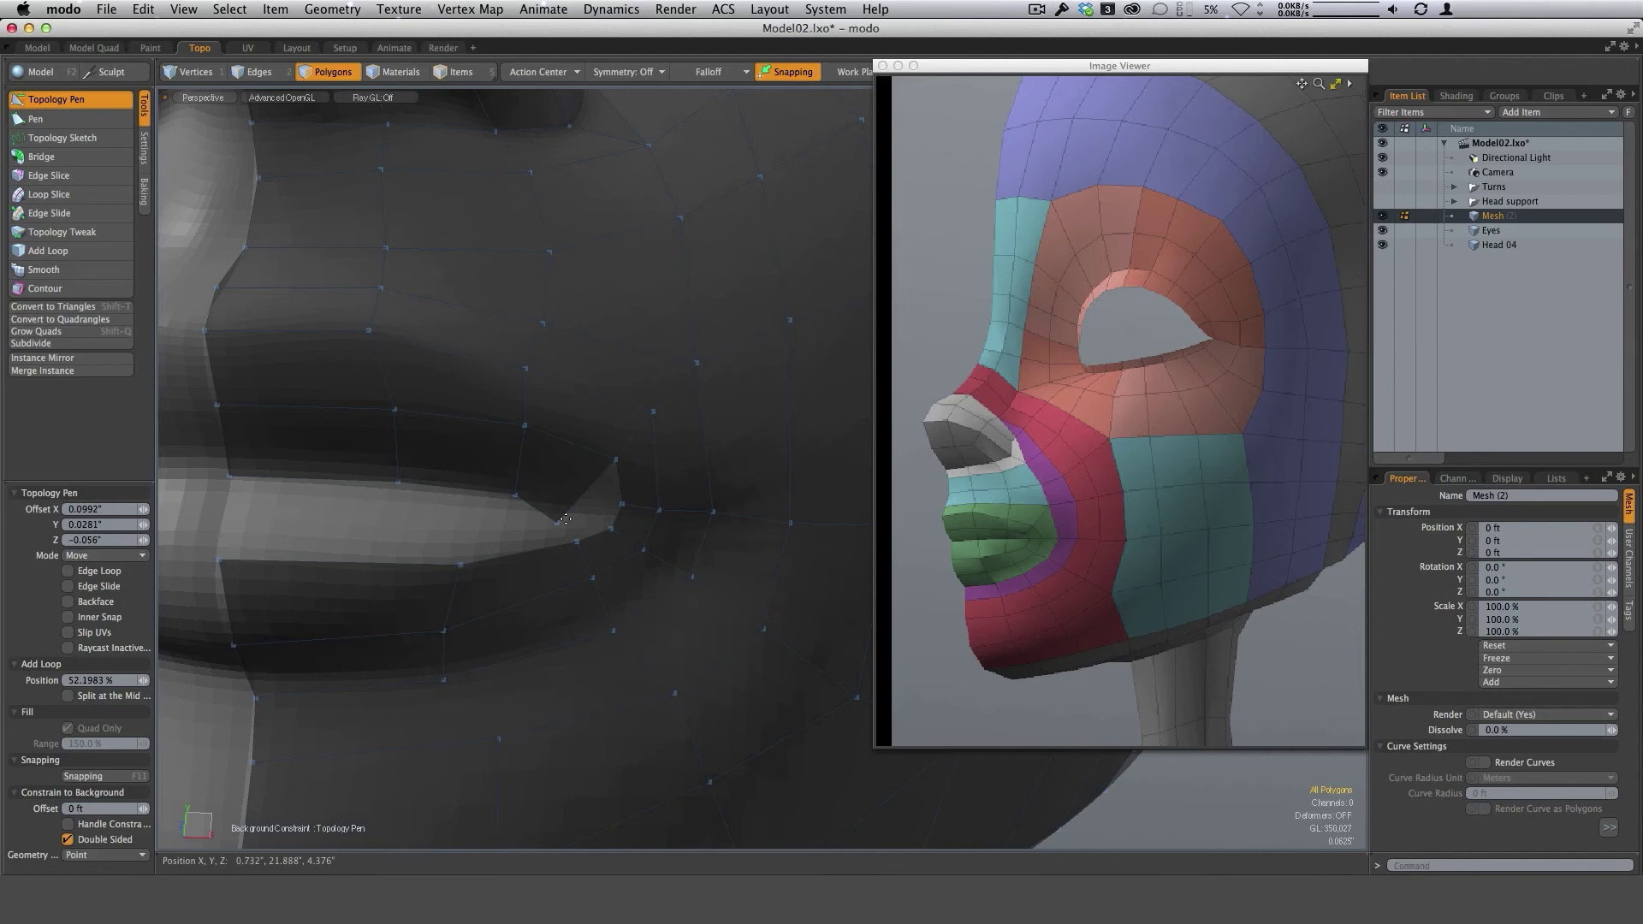
drag(569, 514, 614, 503)
shift+drag(594, 535, 229, 477)
ctrl+alt+drag(556, 615, 482, 575)
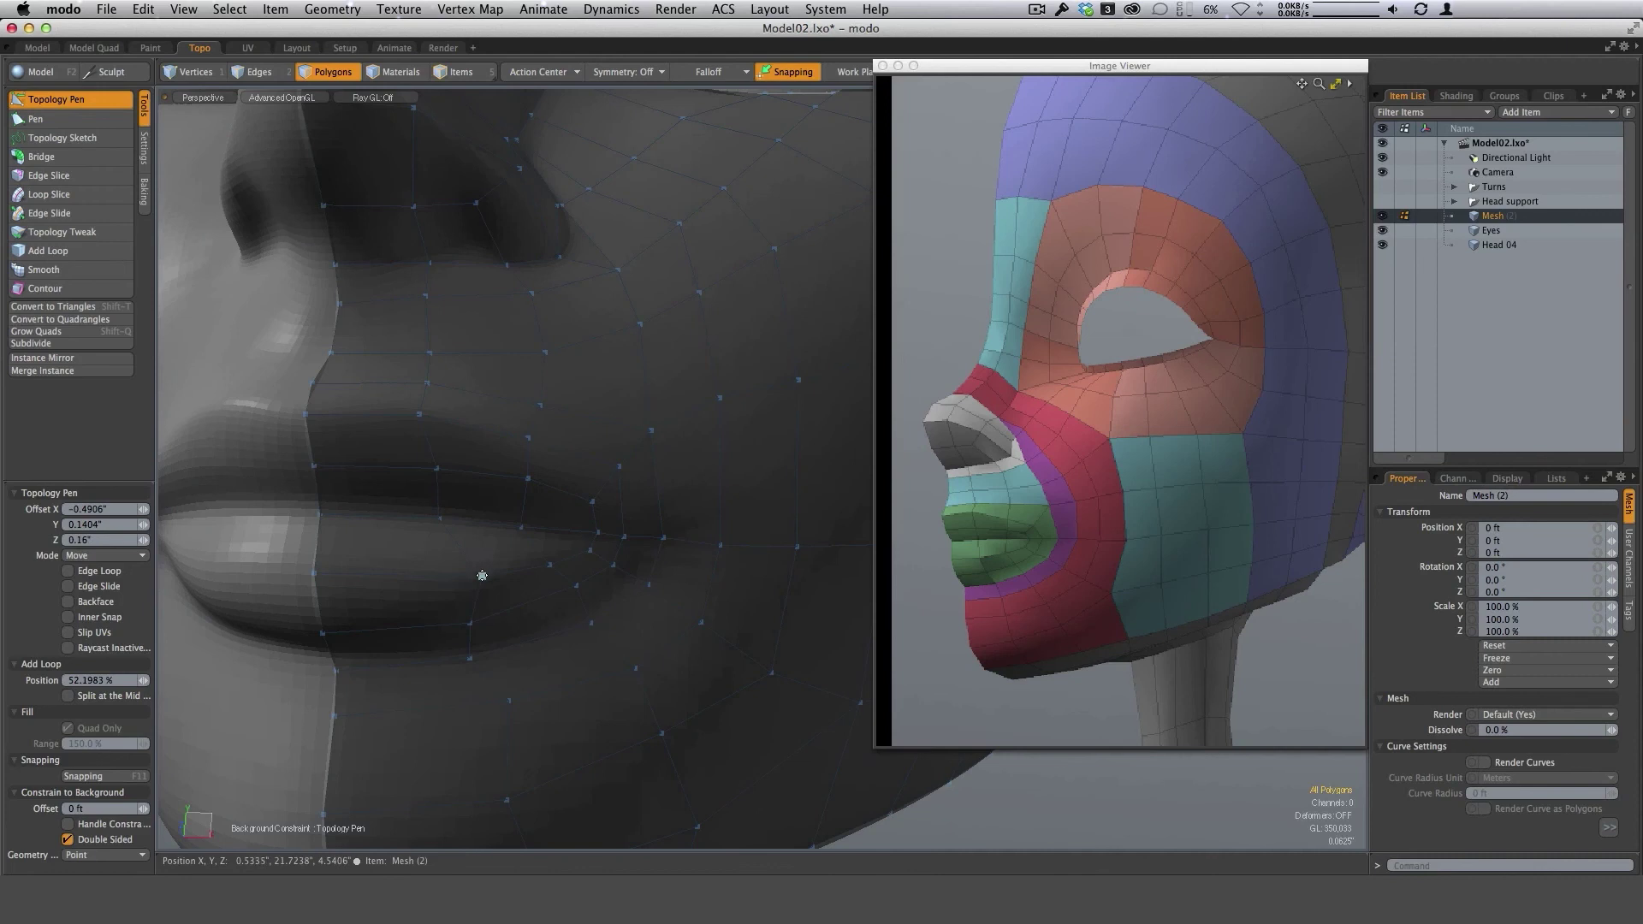
Reposition the vertices of the lower lip's inner polygon rows to even out their spacing towards the mouth corner.
click(481, 577)
shift+click(499, 591)
scroll(488, 581, up, 5)
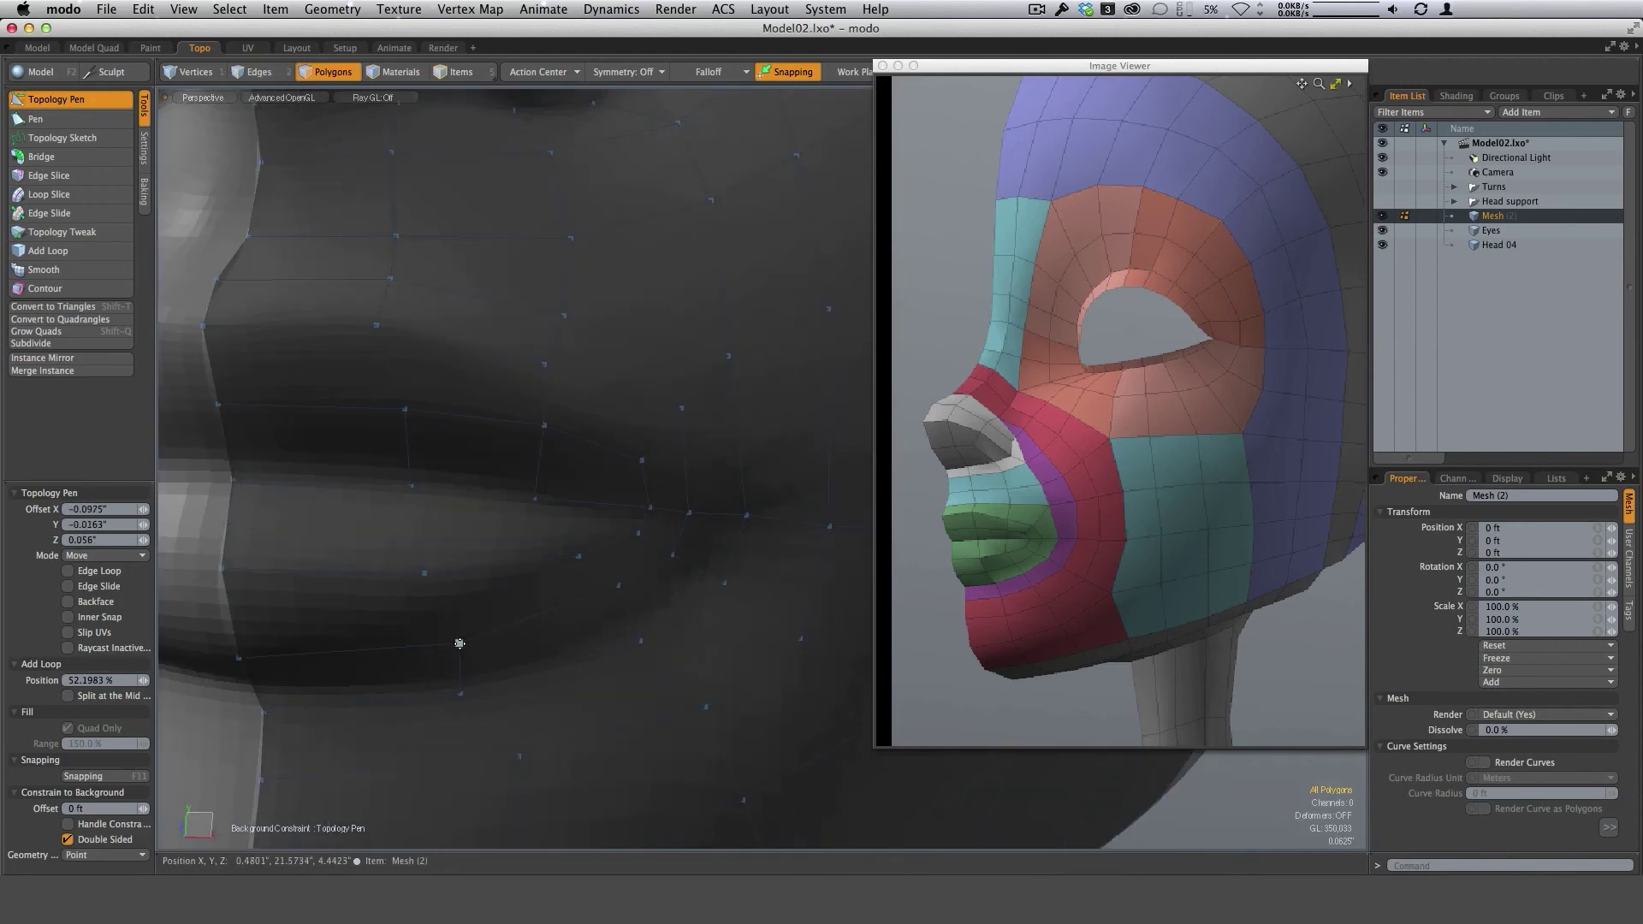
click(593, 600)
drag(552, 566, 550, 569)
scroll(612, 598, down, 10)
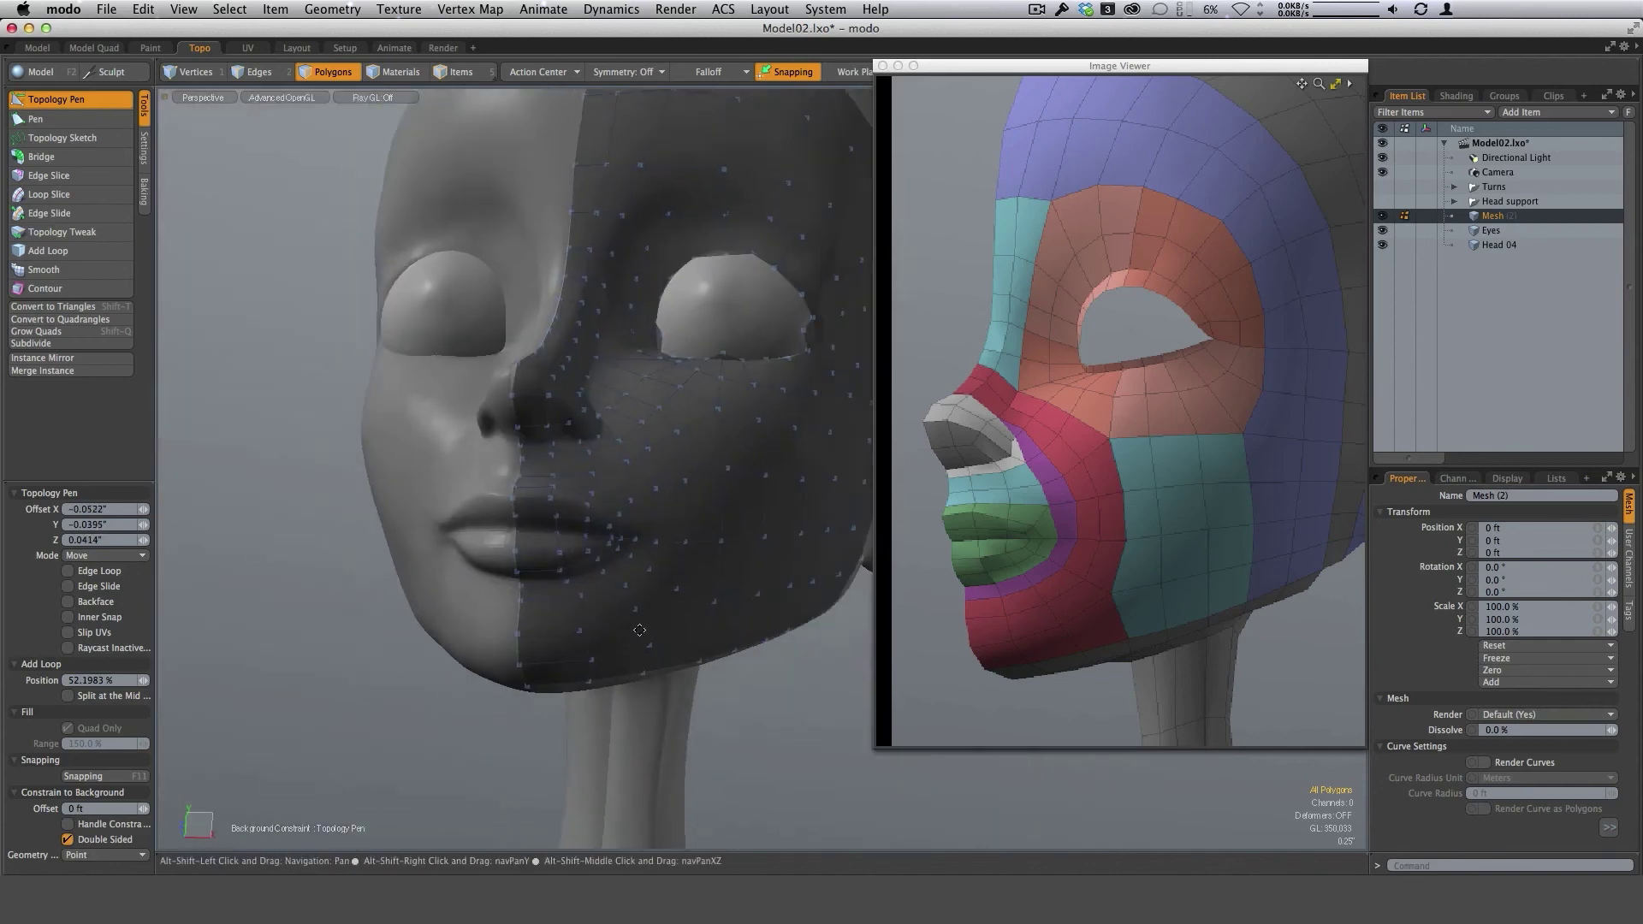
Adjust the border vertices around the eye opening, at the inner corner and along the upper lid, to follow the eyeball's outline.
alt+drag(795, 395, 616, 503)
ctrl+alt+drag(513, 426, 544, 441)
alt+drag(544, 441, 698, 435)
alt+shift+drag(376, 467, 572, 450)
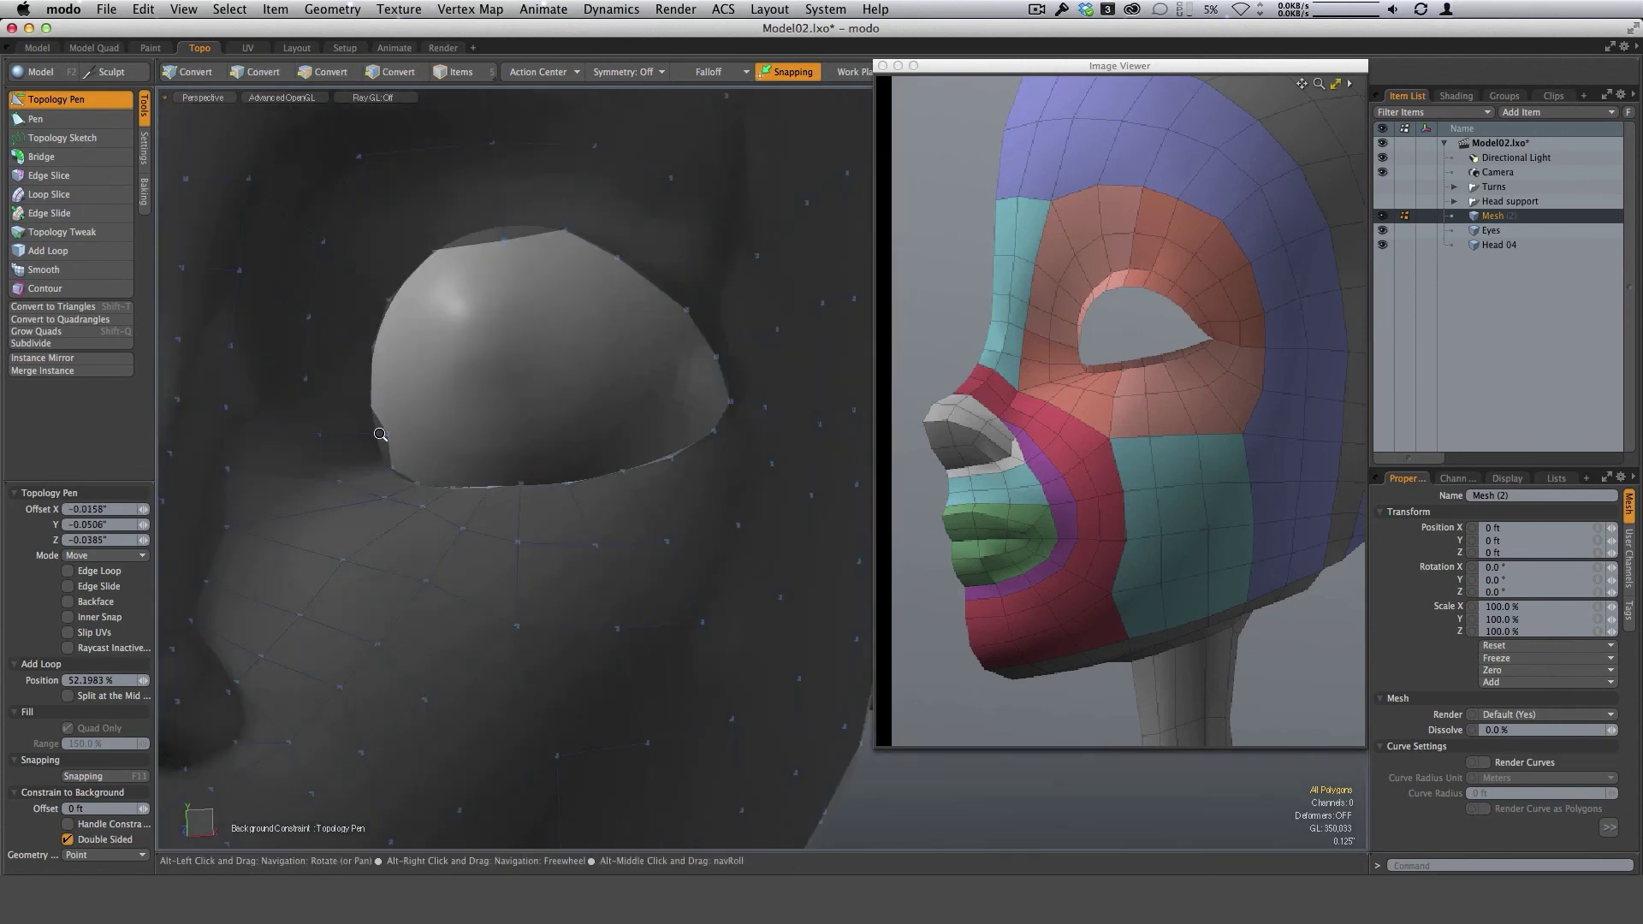
scroll(392, 449, up, 2)
drag(383, 449, 370, 451)
ctrl+alt+drag(582, 428, 526, 424)
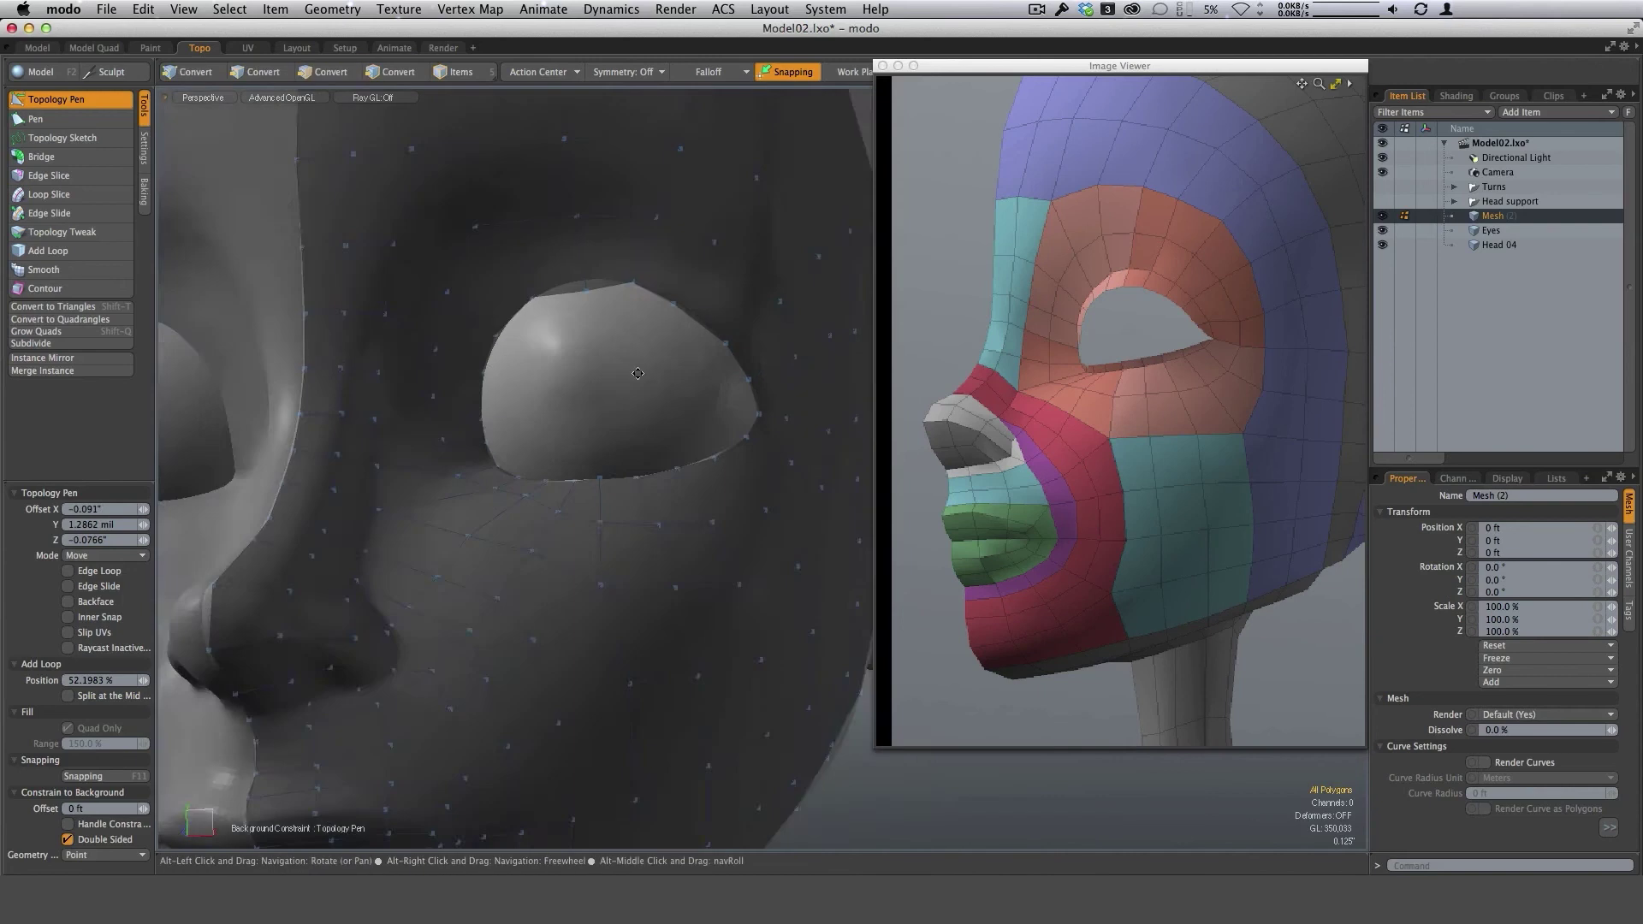
alt+shift+drag(565, 299, 533, 401)
click(532, 402)
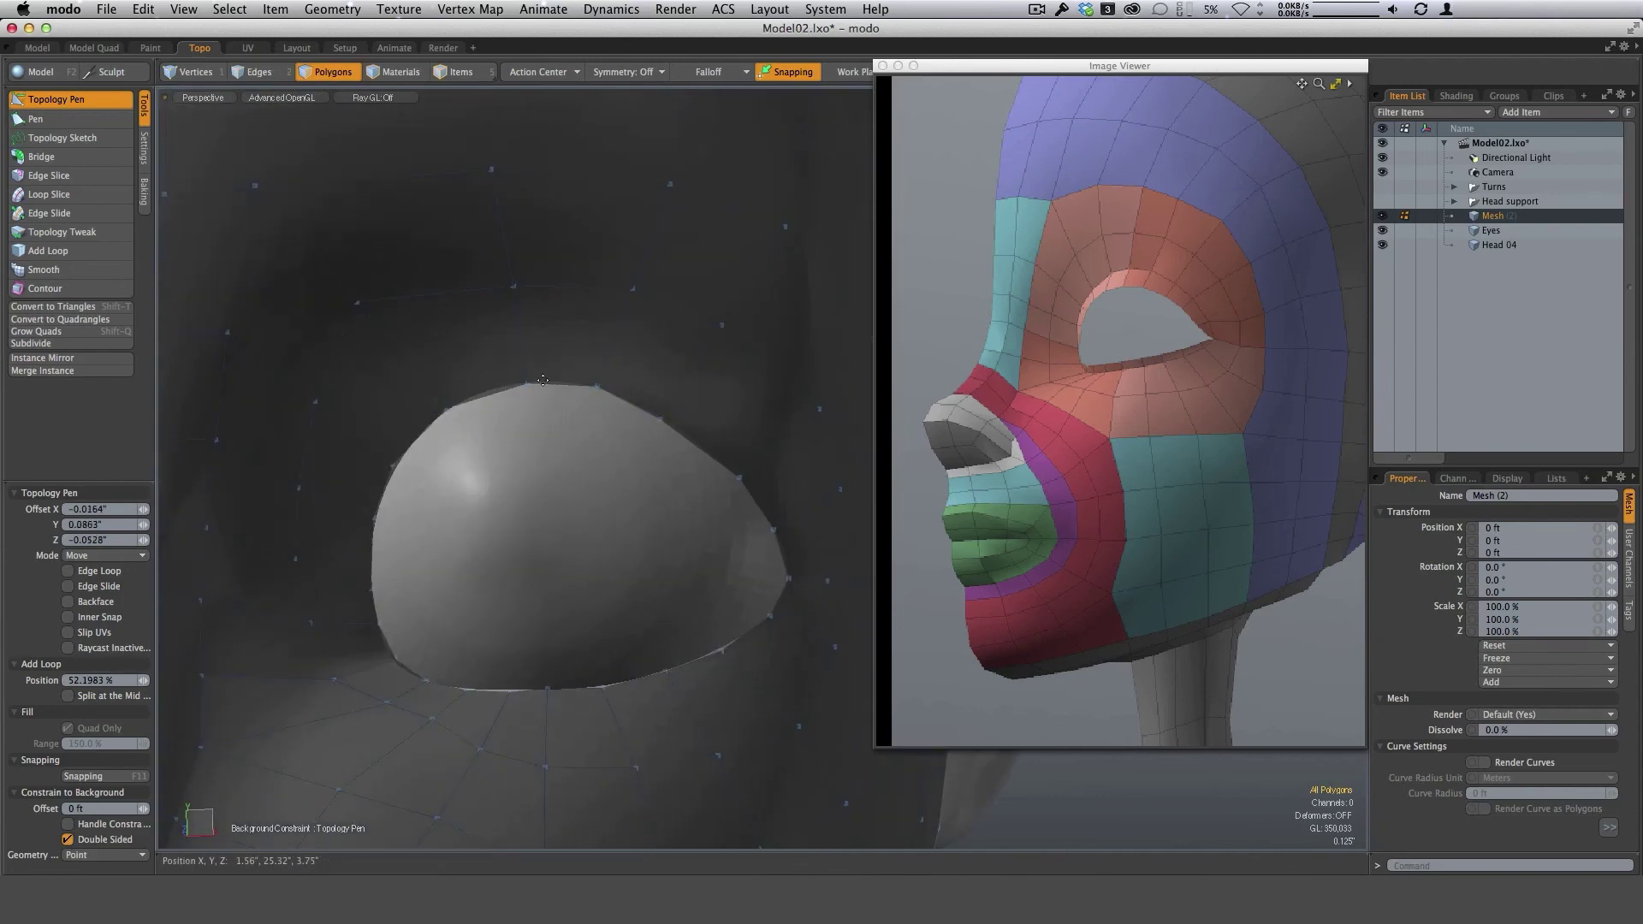
Start a new polygon column behind the cheek border, and extend it down to the jaw corner below the ear.
ctrl+alt+drag(673, 480, 419, 535)
alt+shift+drag(763, 526, 593, 568)
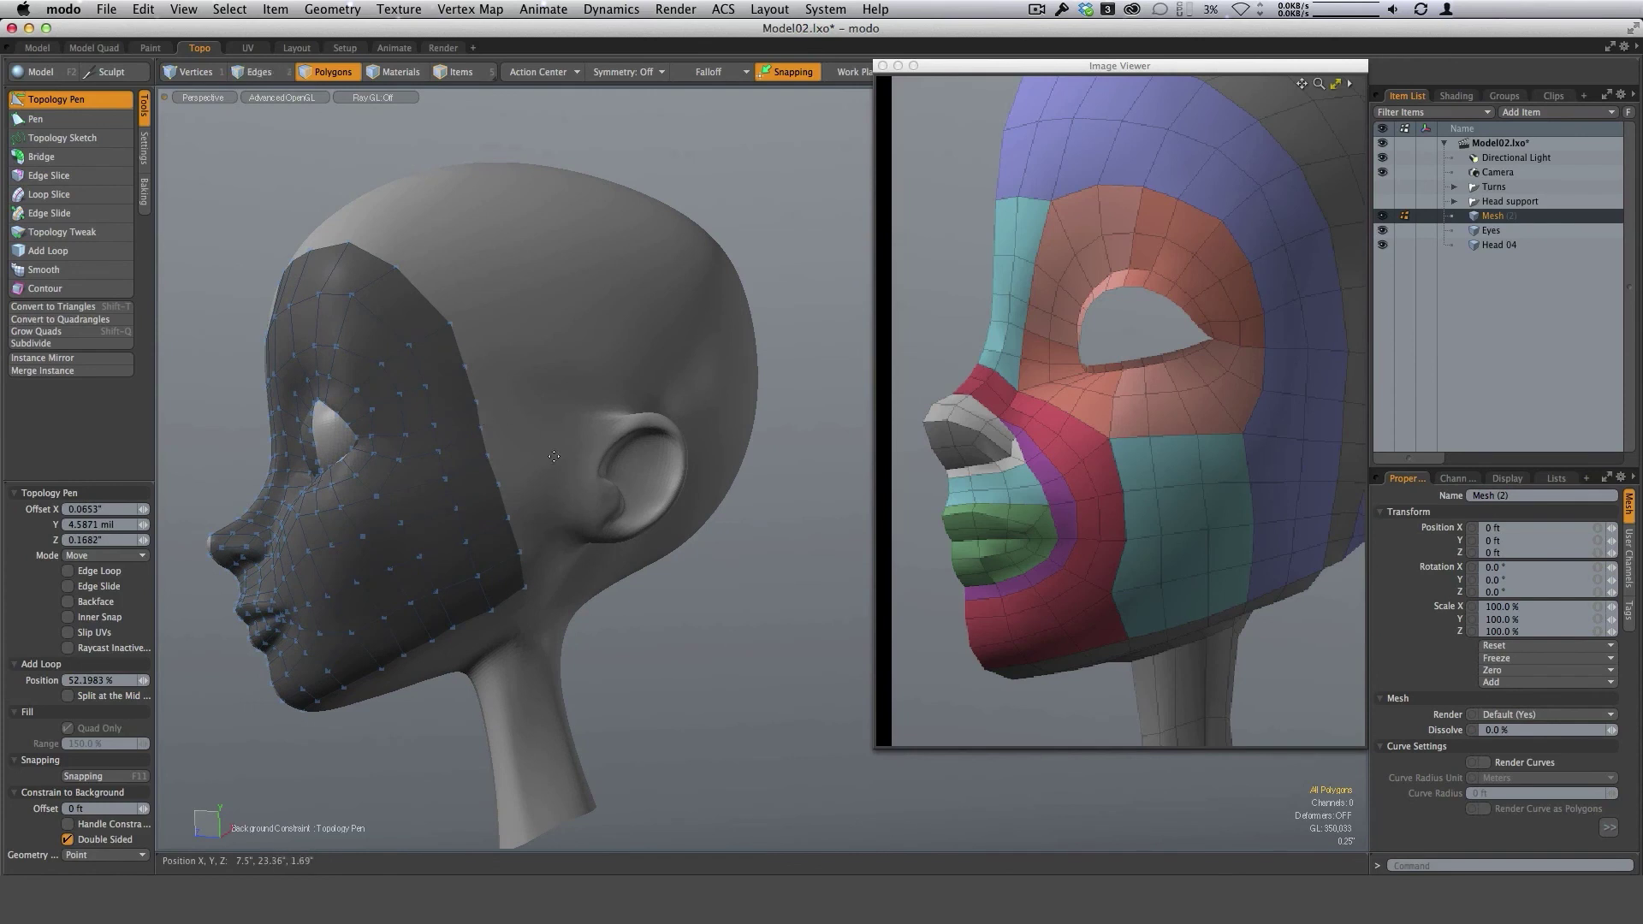
ctrl+drag(514, 541, 544, 537)
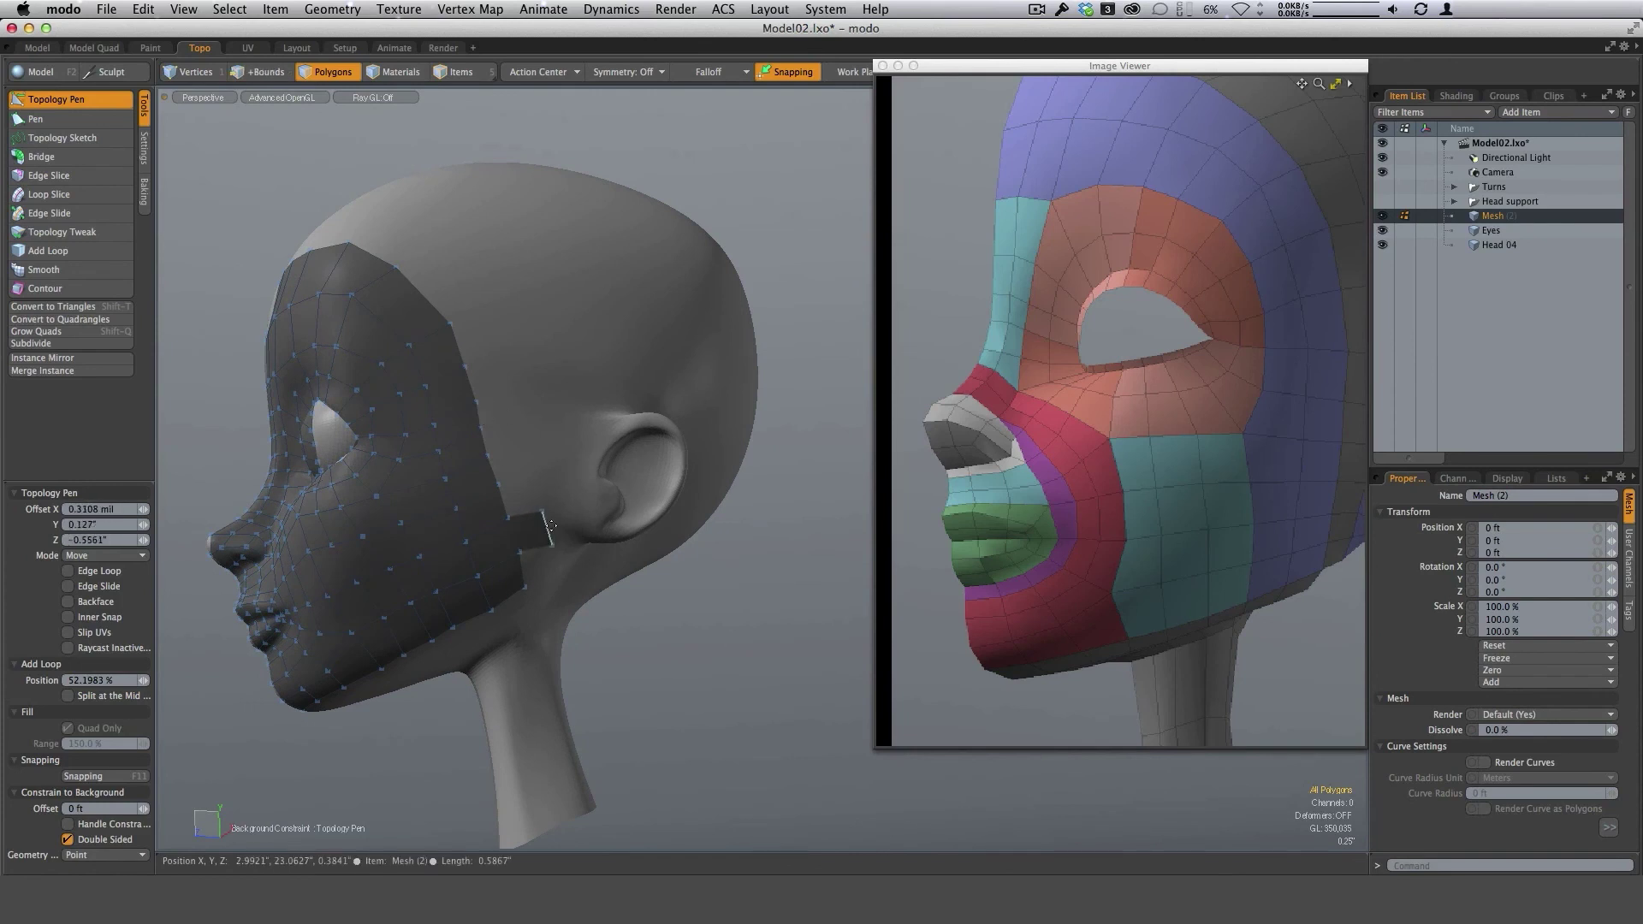
alt+click(1220, 534)
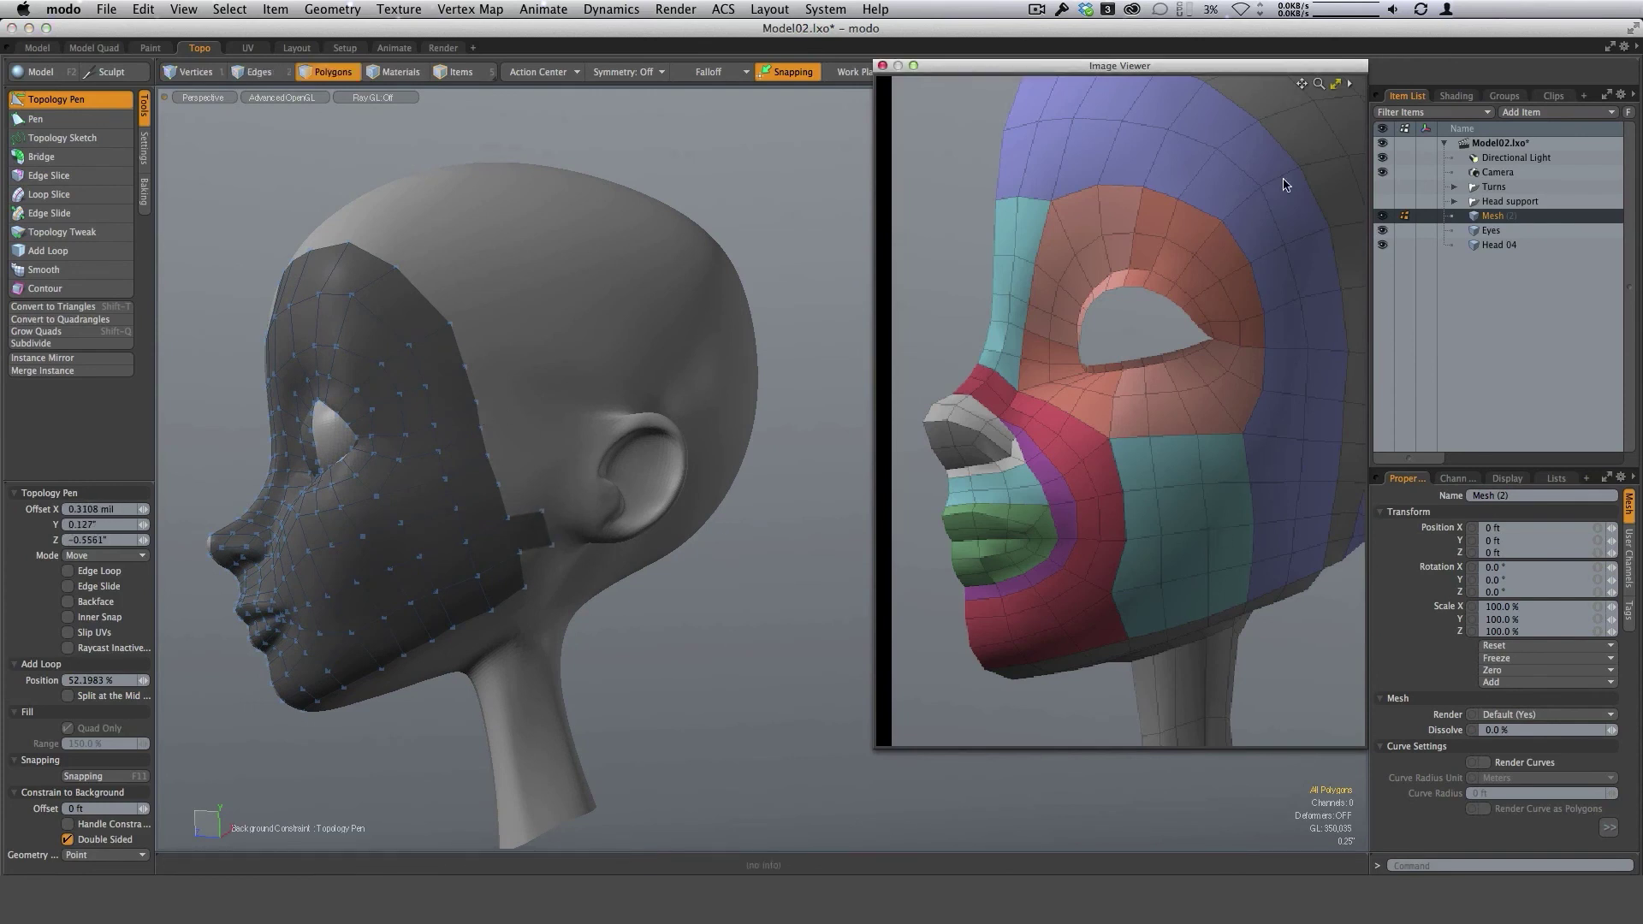
alt+drag(1264, 477, 1209, 542)
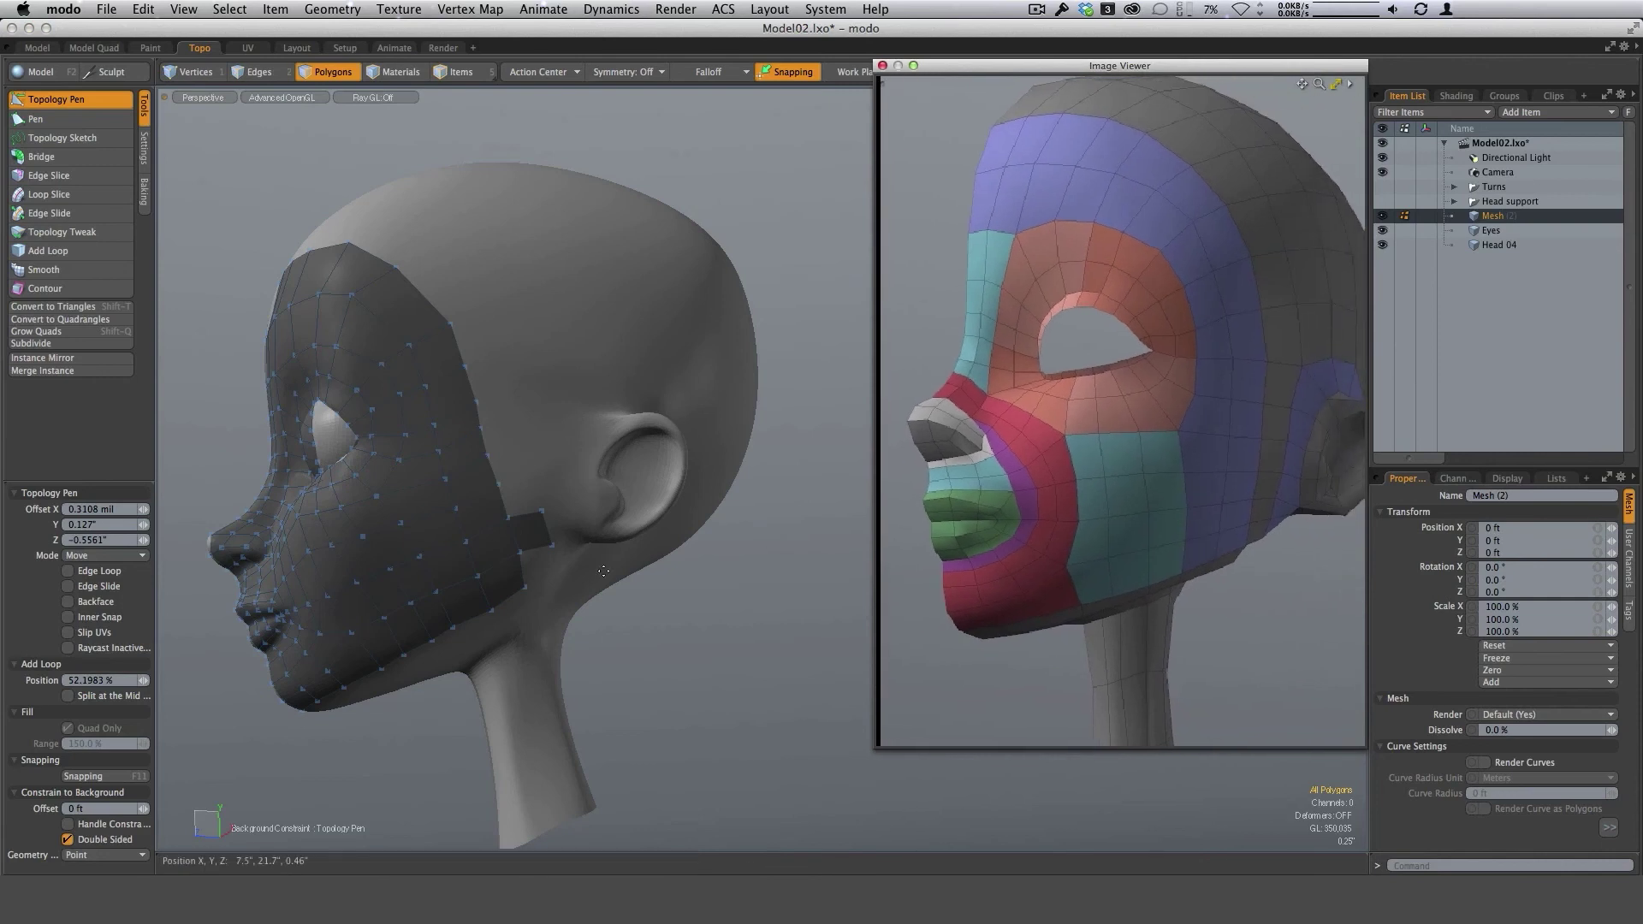
ctrl+alt+drag(541, 549, 467, 375)
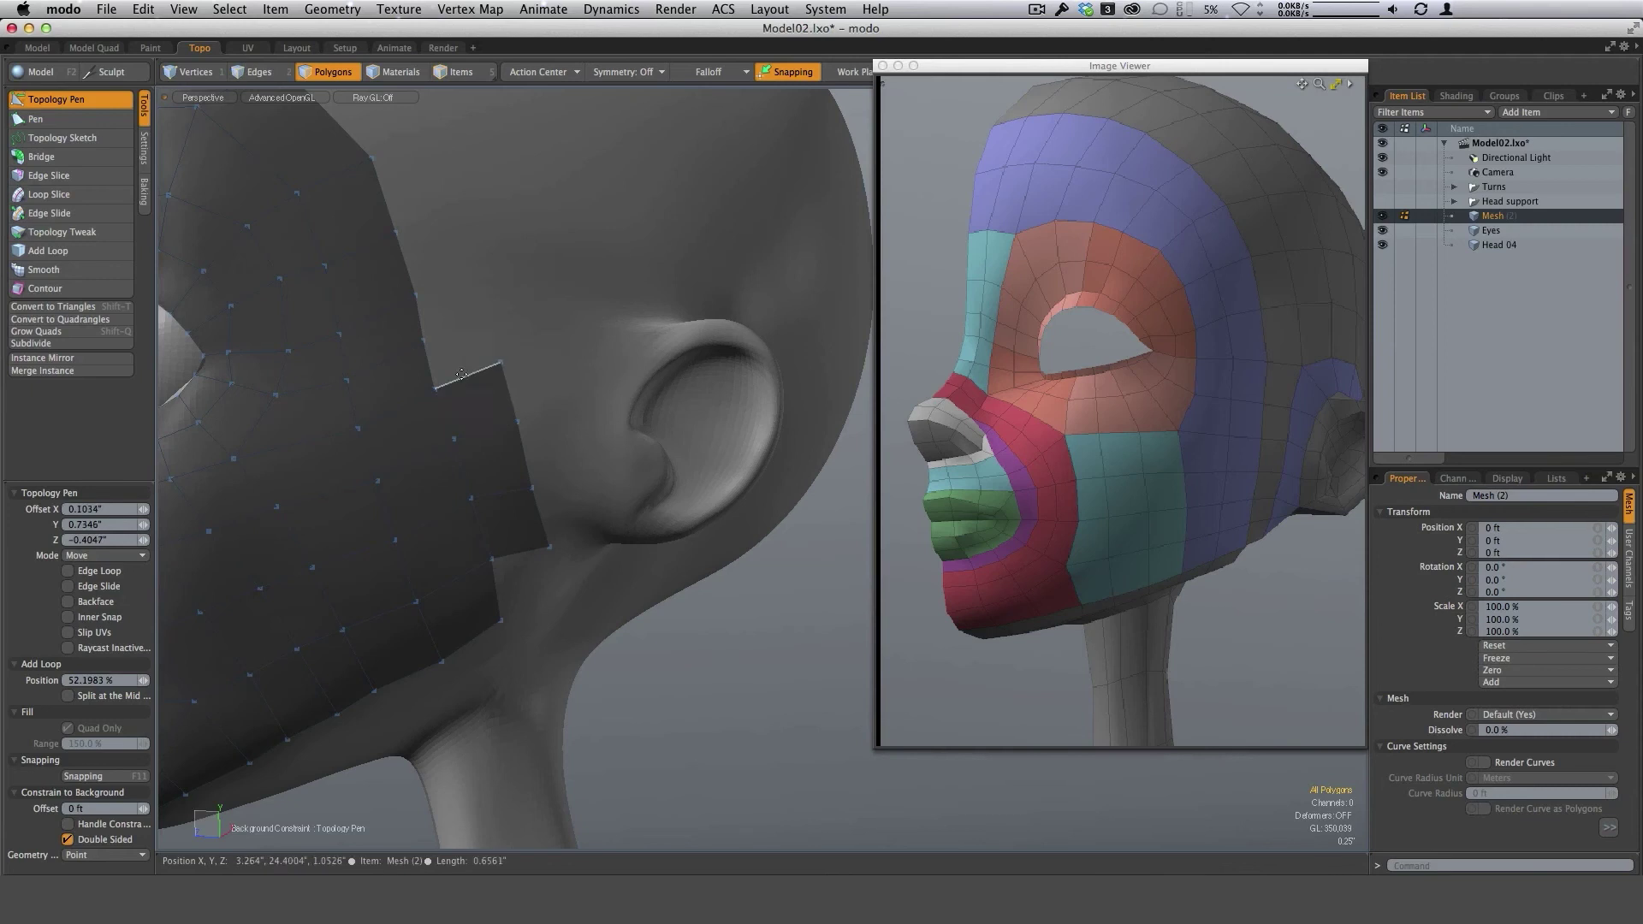
shift+drag(522, 553, 501, 620)
key(super+z)
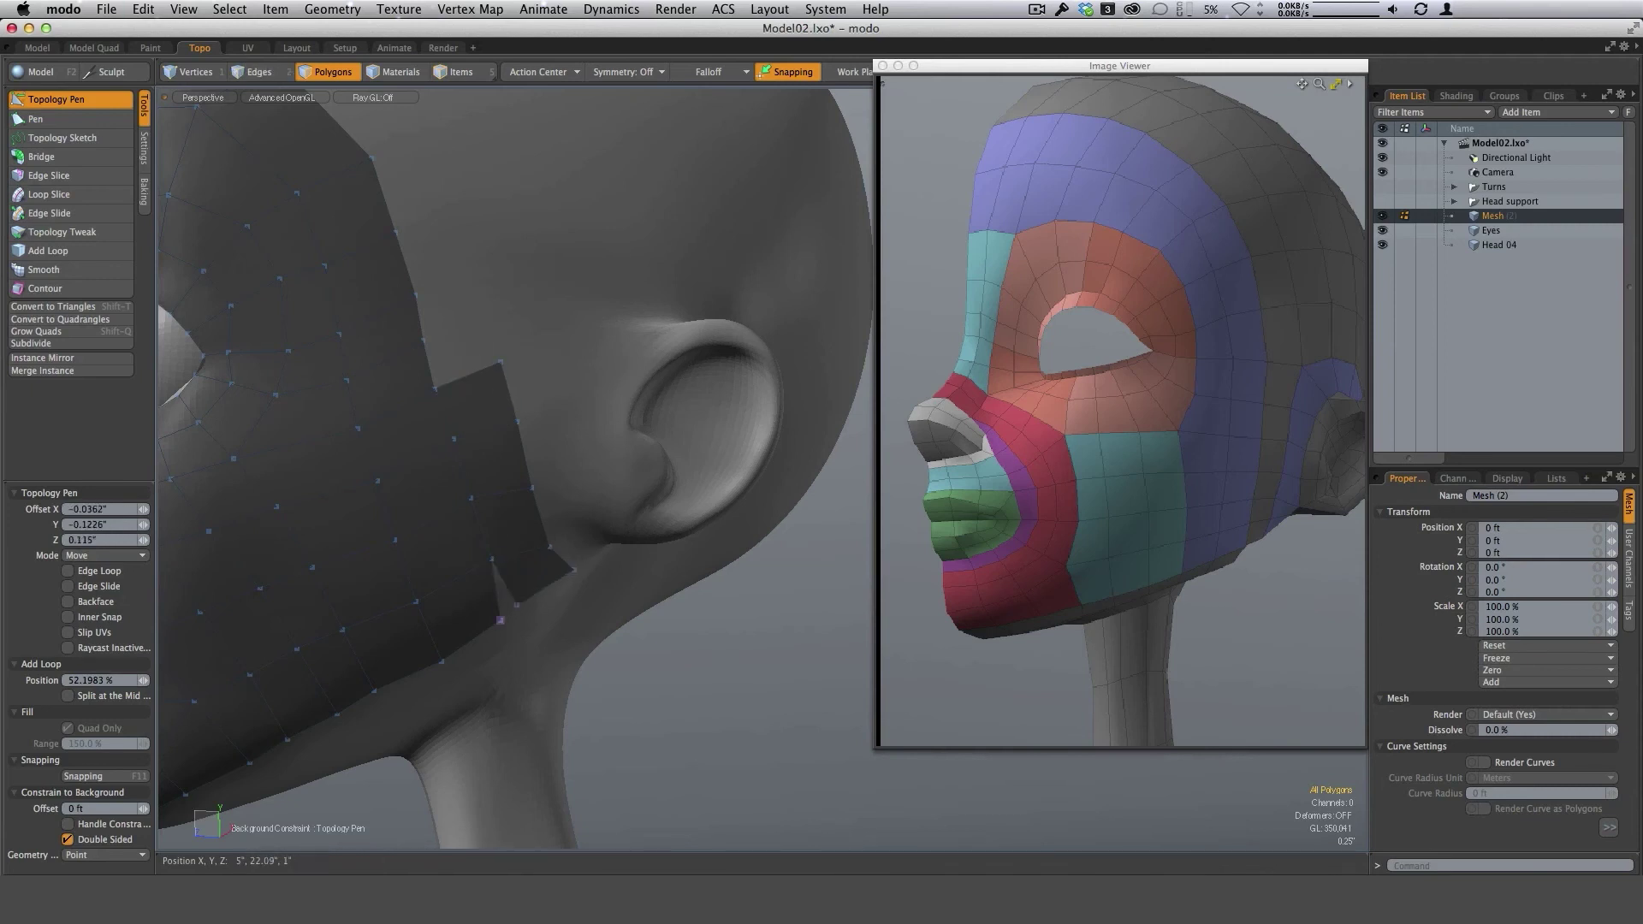
drag(573, 570, 562, 583)
key(super+z)
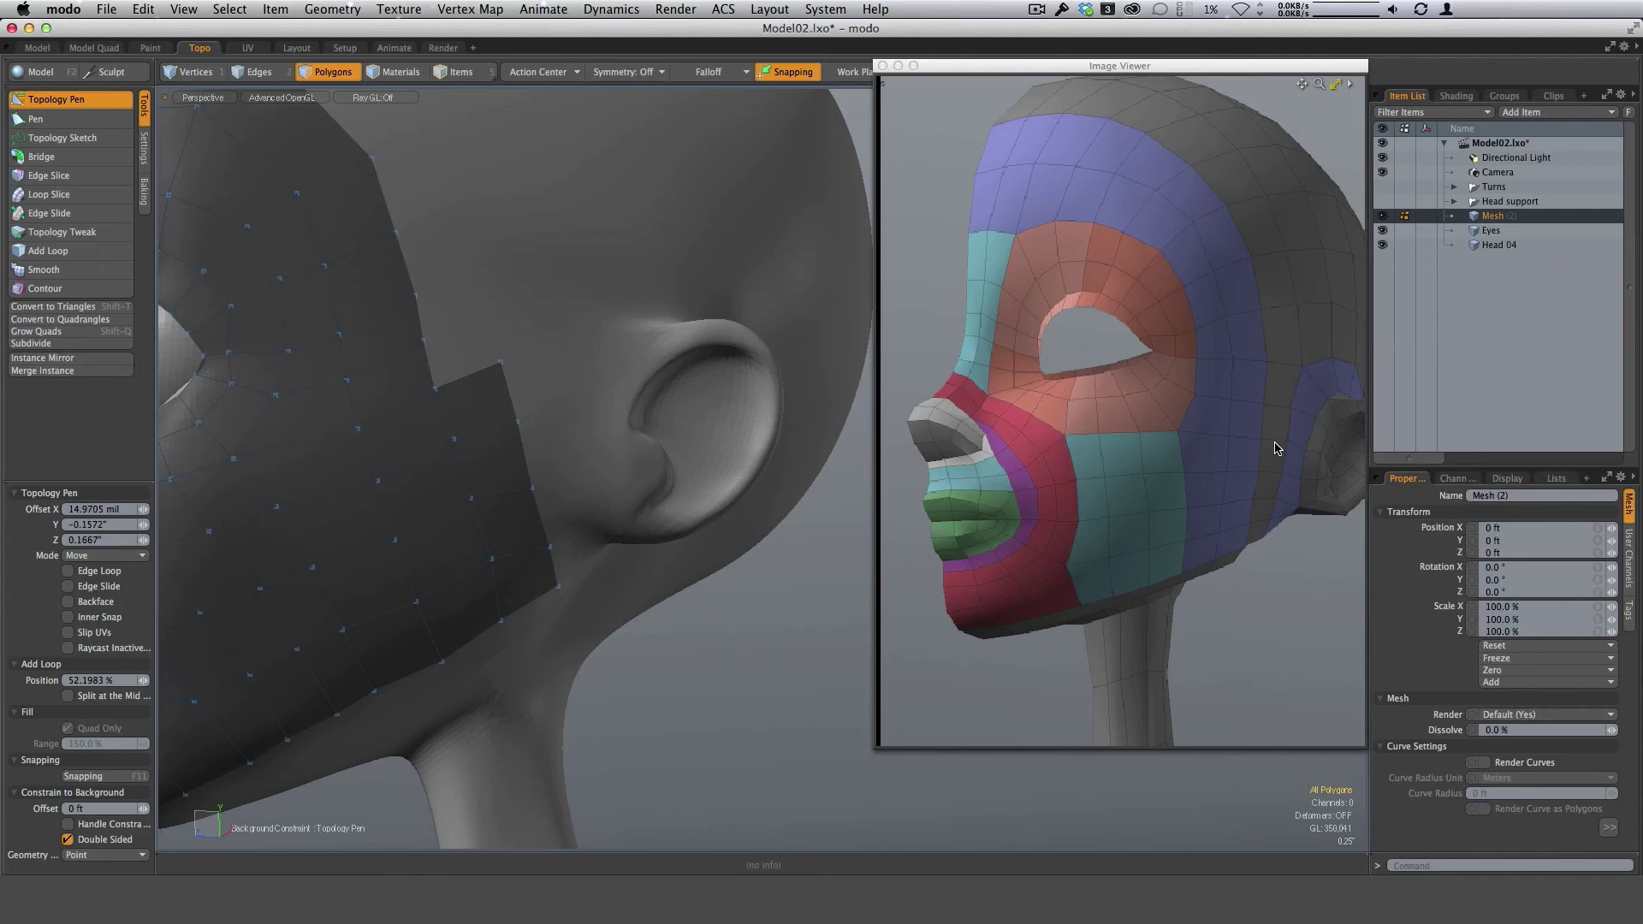
Extend the polygon column behind the cheek upwards along the face border to the temple.
ctrl+alt+drag(667, 518, 696, 499)
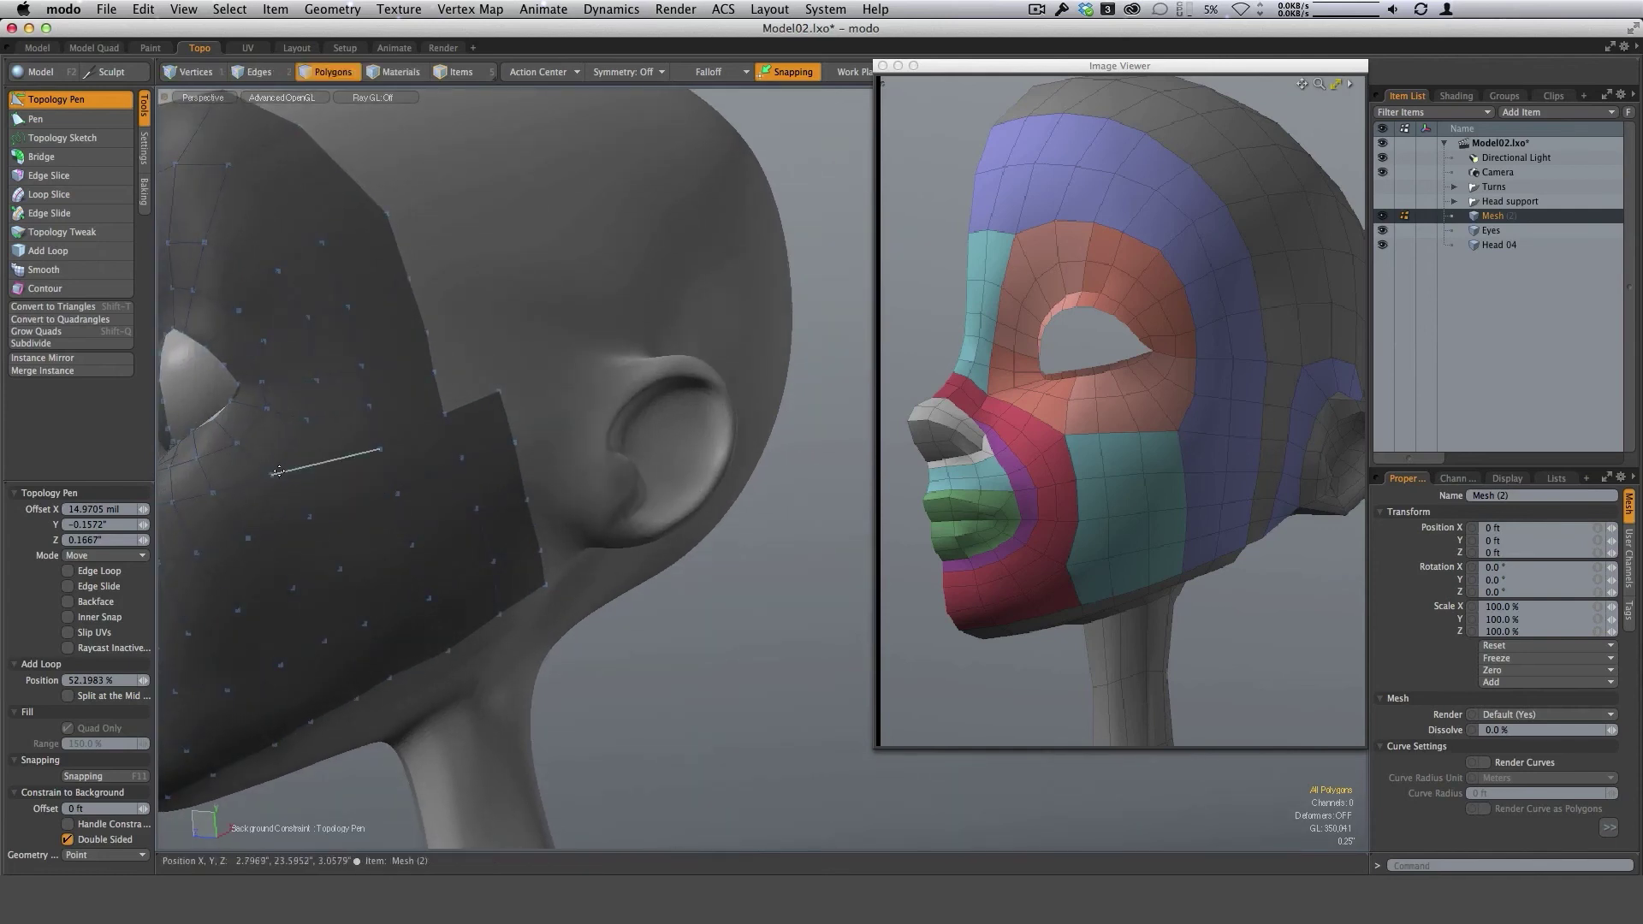
alt+drag(278, 471, 668, 459)
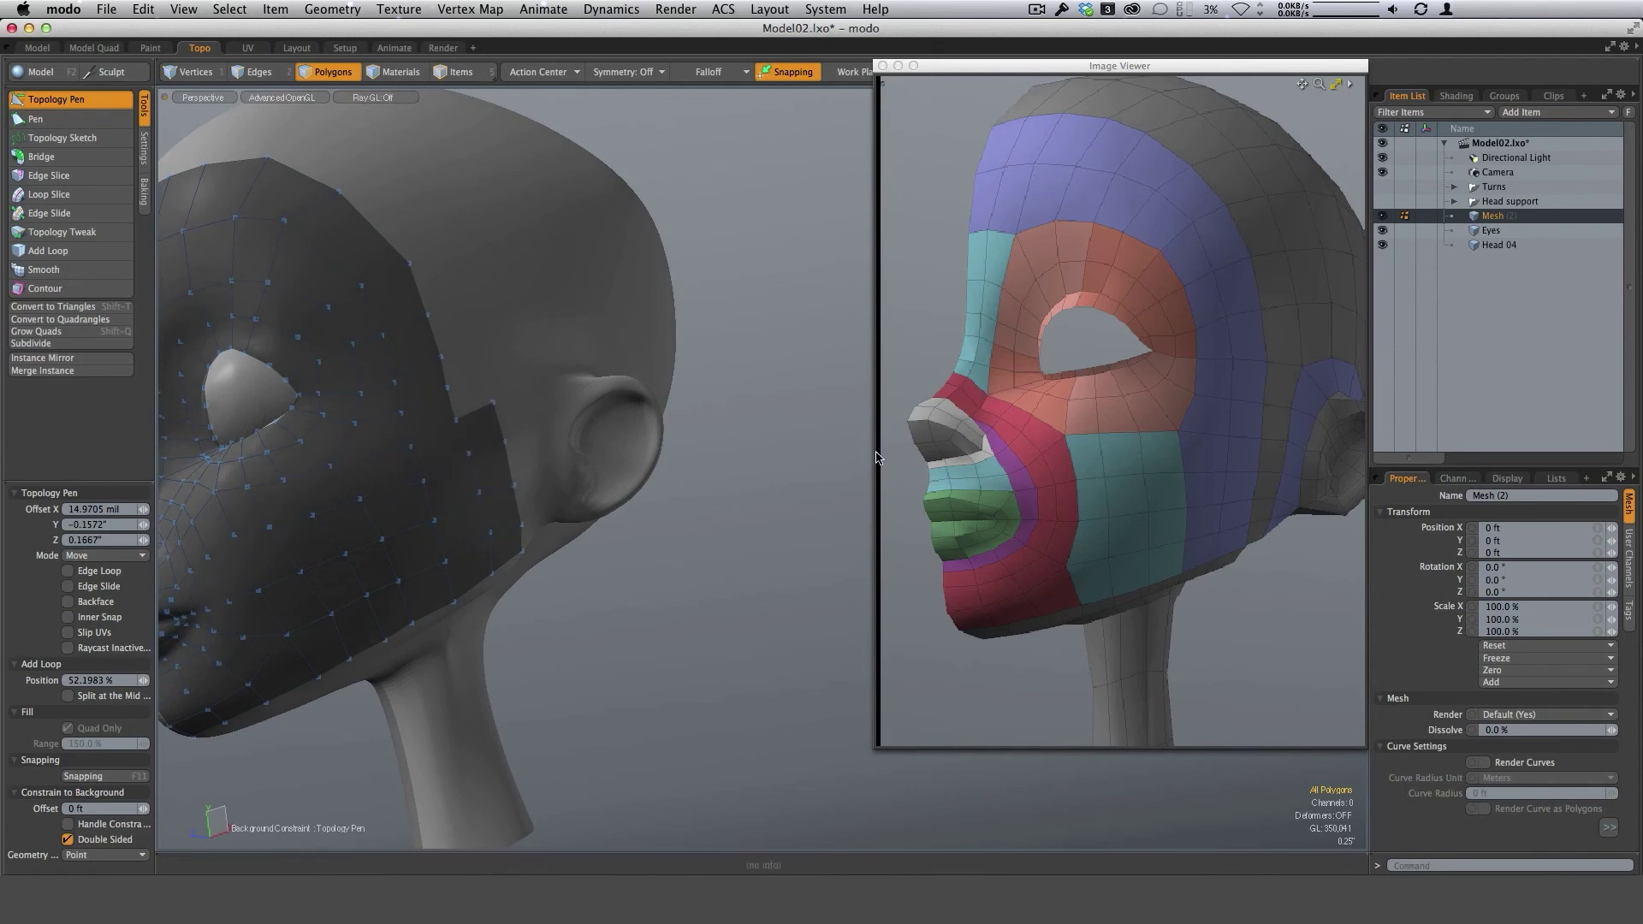
alt+drag(644, 489, 678, 499)
scroll(679, 489, up, 1)
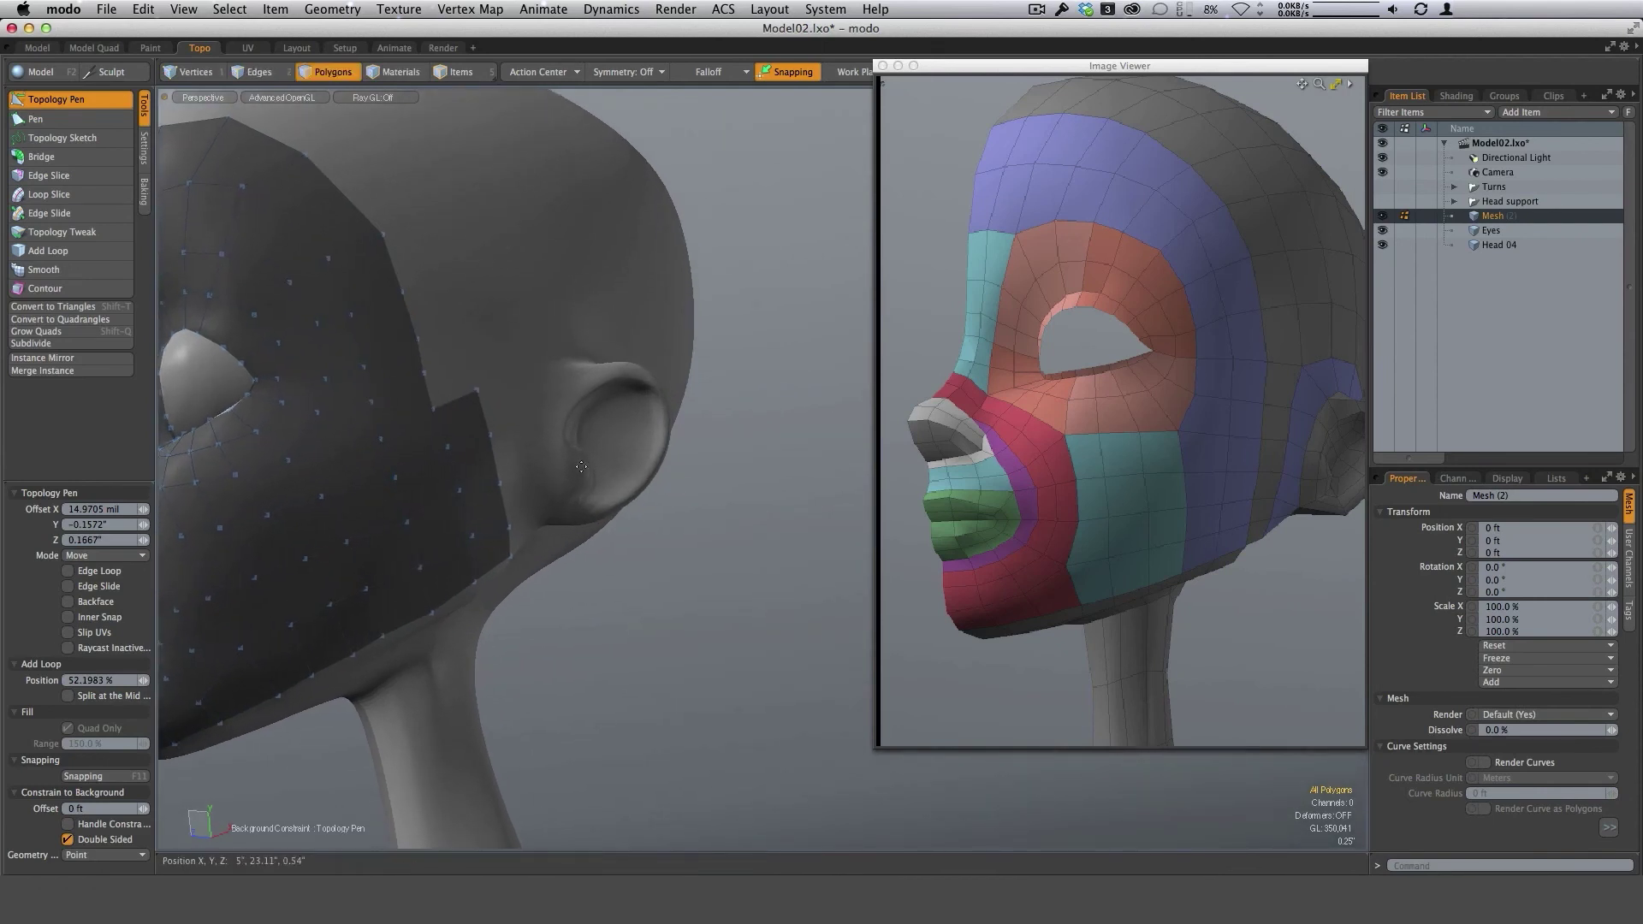
drag(478, 390, 434, 284)
alt+drag(737, 339, 583, 335)
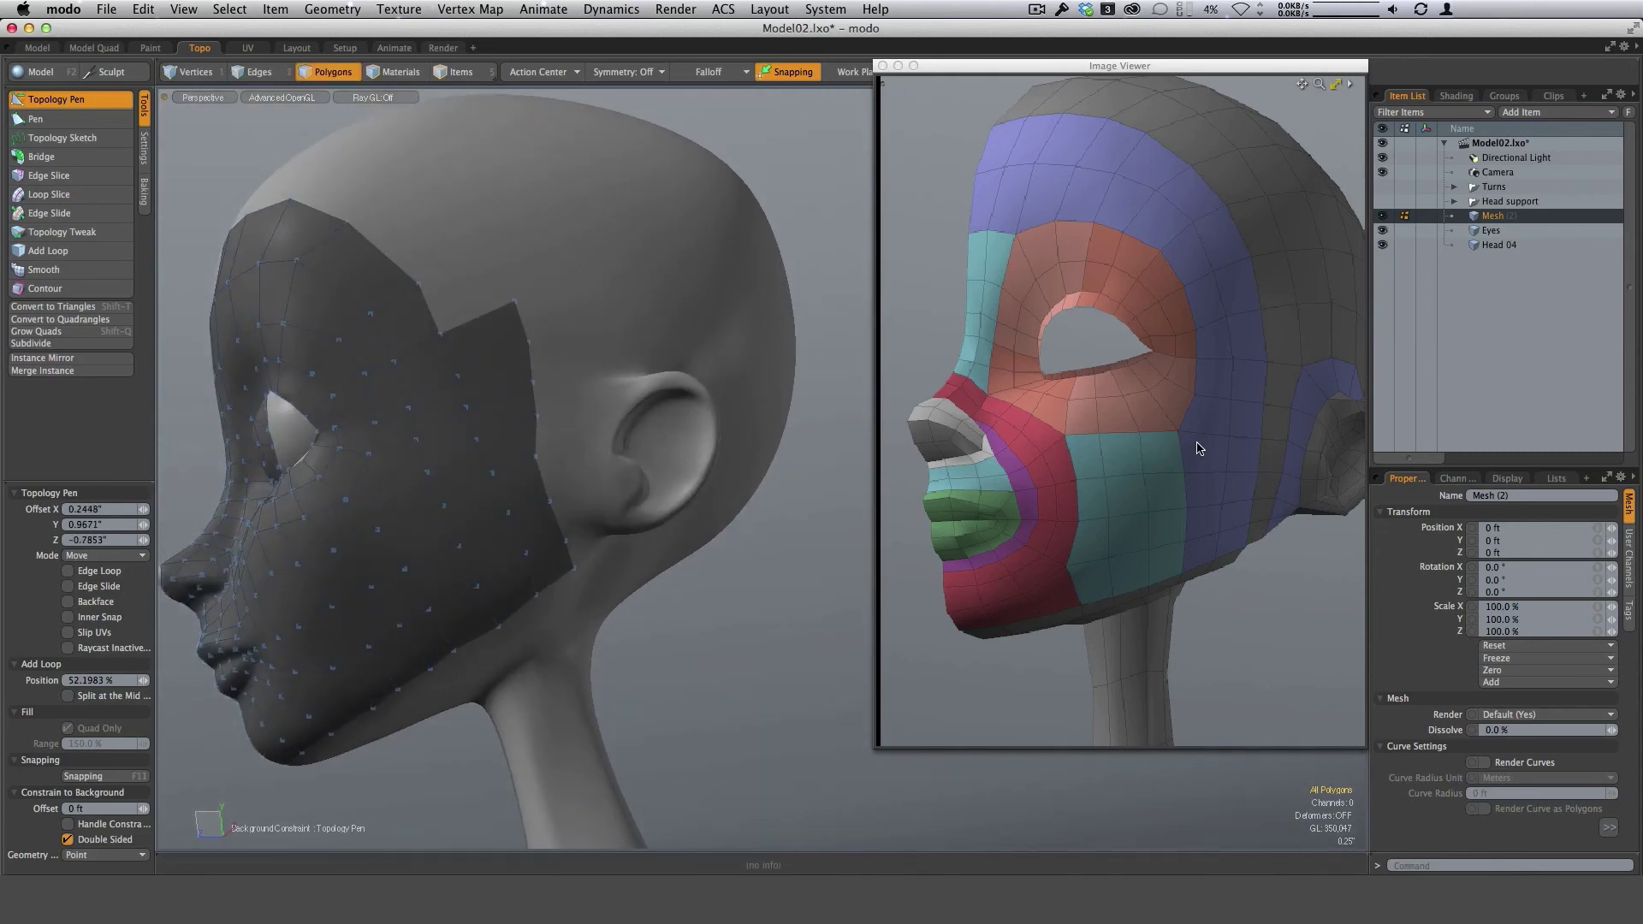
Build a second polygon column directly in front of the ear, from near the earlobe upwards along the existing border.
alt+drag(580, 461, 545, 456)
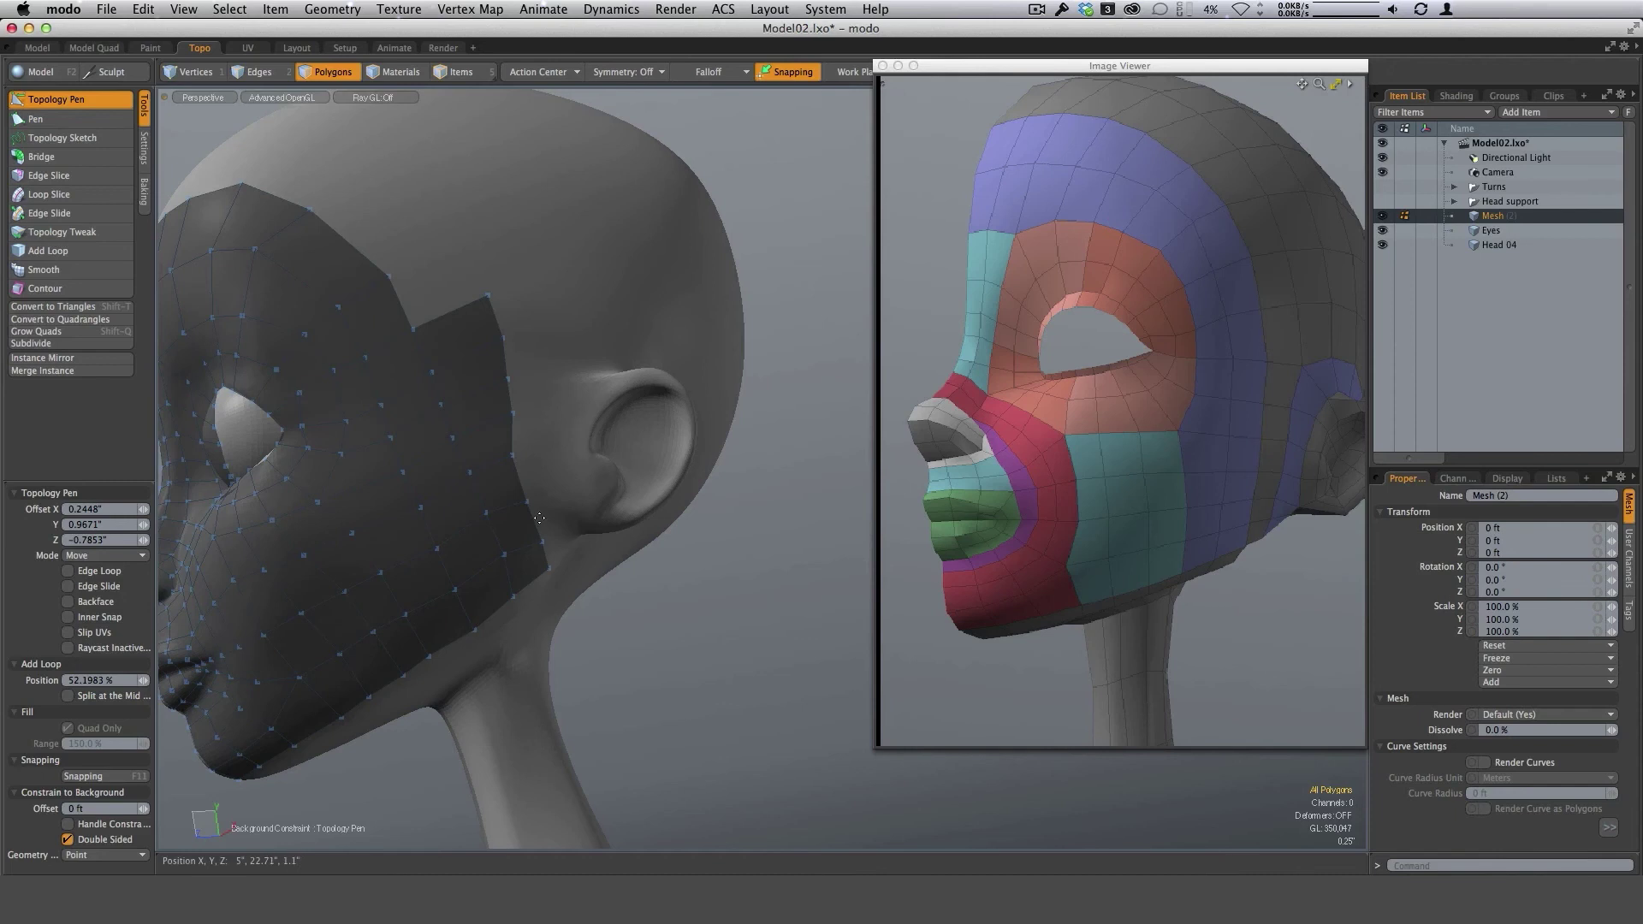
drag(541, 519, 572, 544)
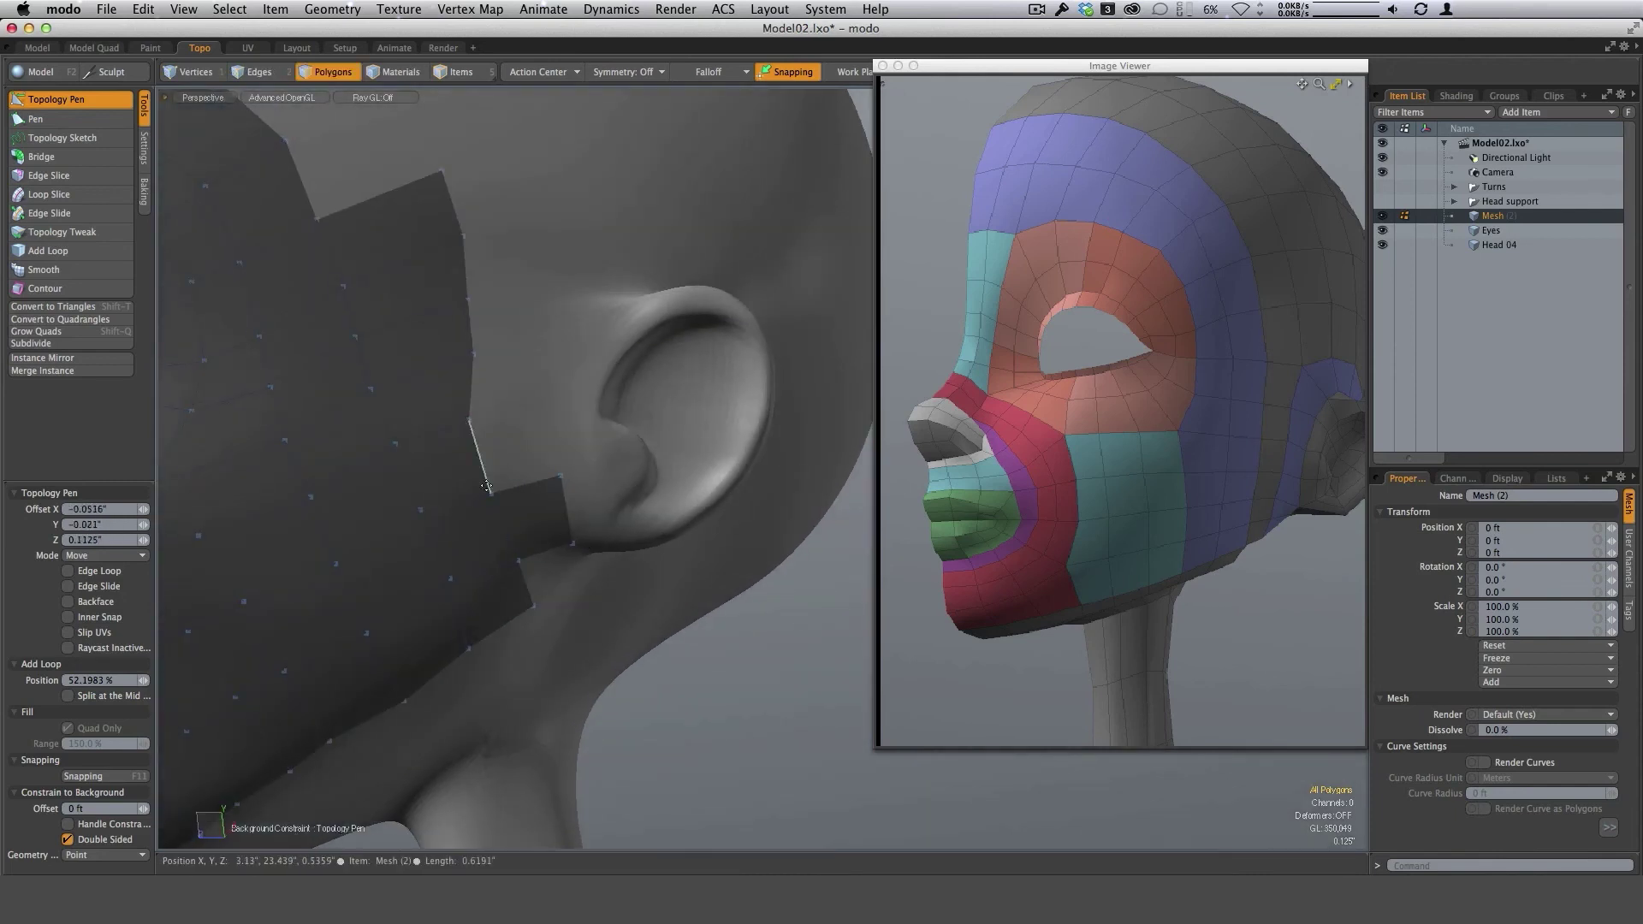
shift+drag(488, 492, 545, 408)
mouse_move(672, 411)
ctrl+alt+mouse_down()
mouse_move(649, 417)
mouse_move(672, 414)
ctrl+alt+mouse_up()
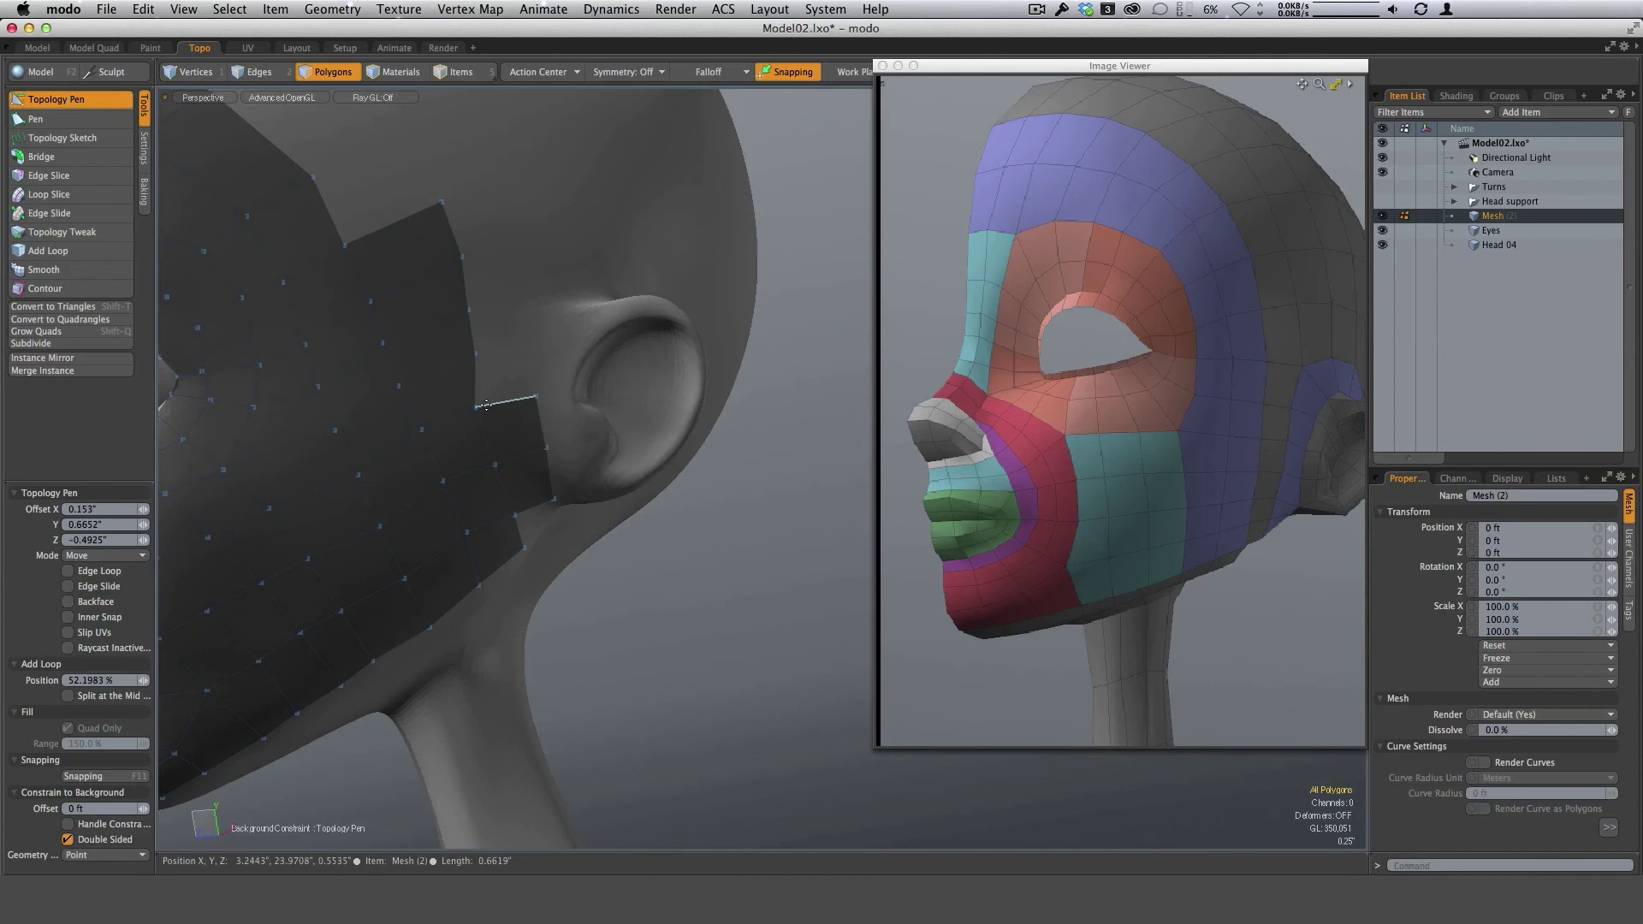
drag(486, 405, 486, 353)
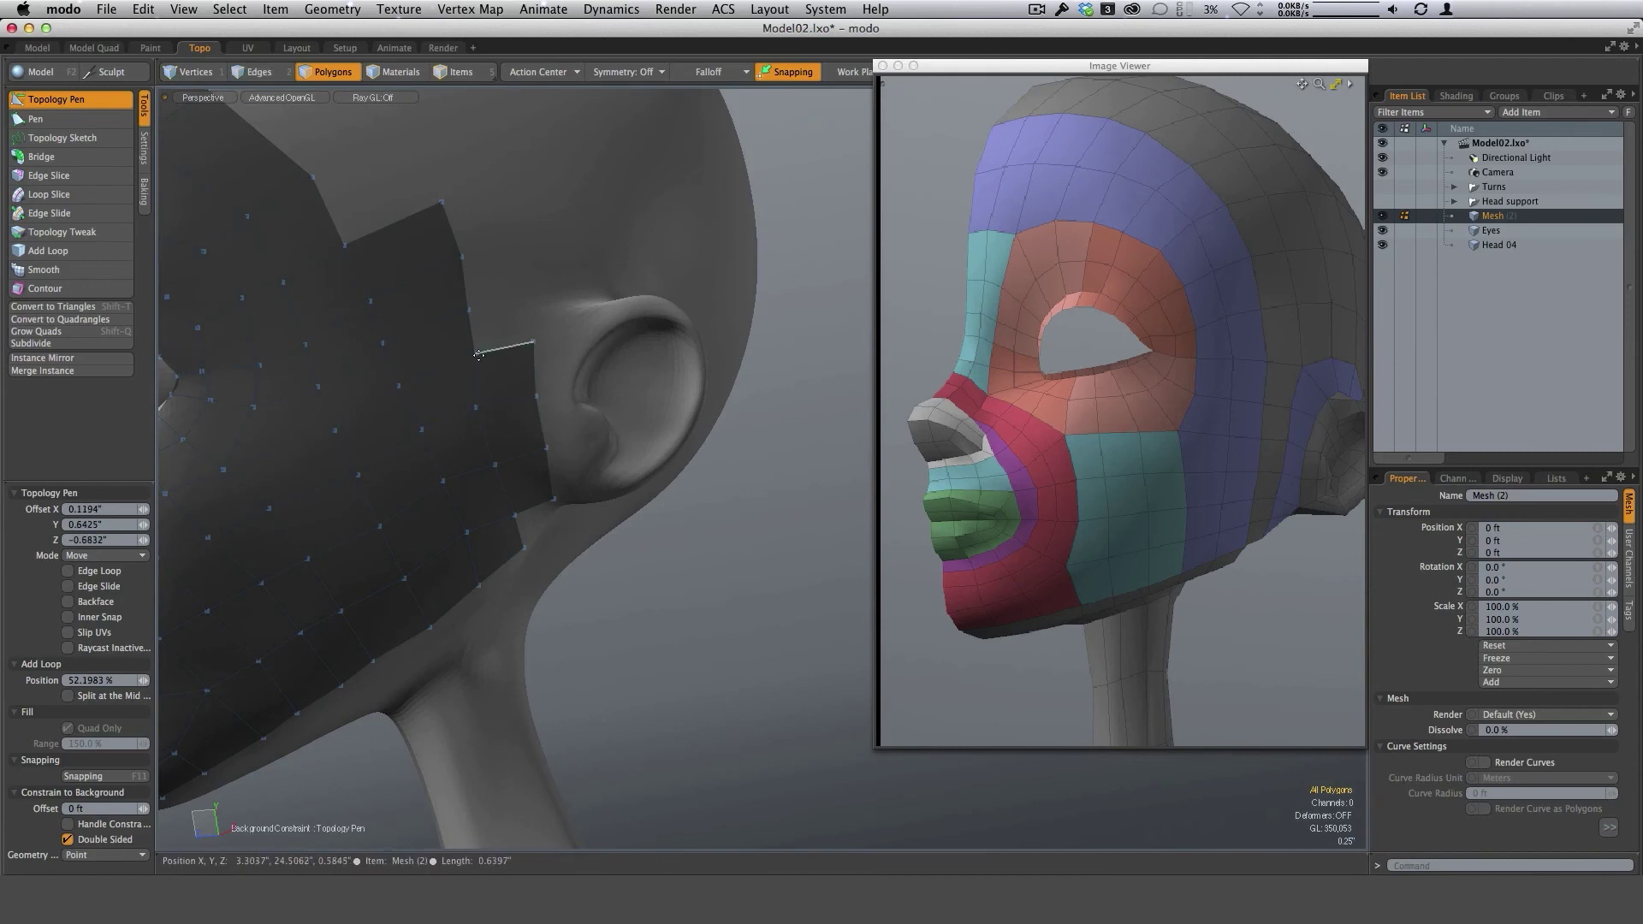
shift+drag(505, 348, 503, 304)
Fit the column's upper vertices to the front of the ear, and extend it with one polygon above the ear.
ctrl+alt+drag(621, 323, 599, 327)
alt+drag(598, 327, 627, 327)
drag(501, 300, 537, 292)
key(super+z)
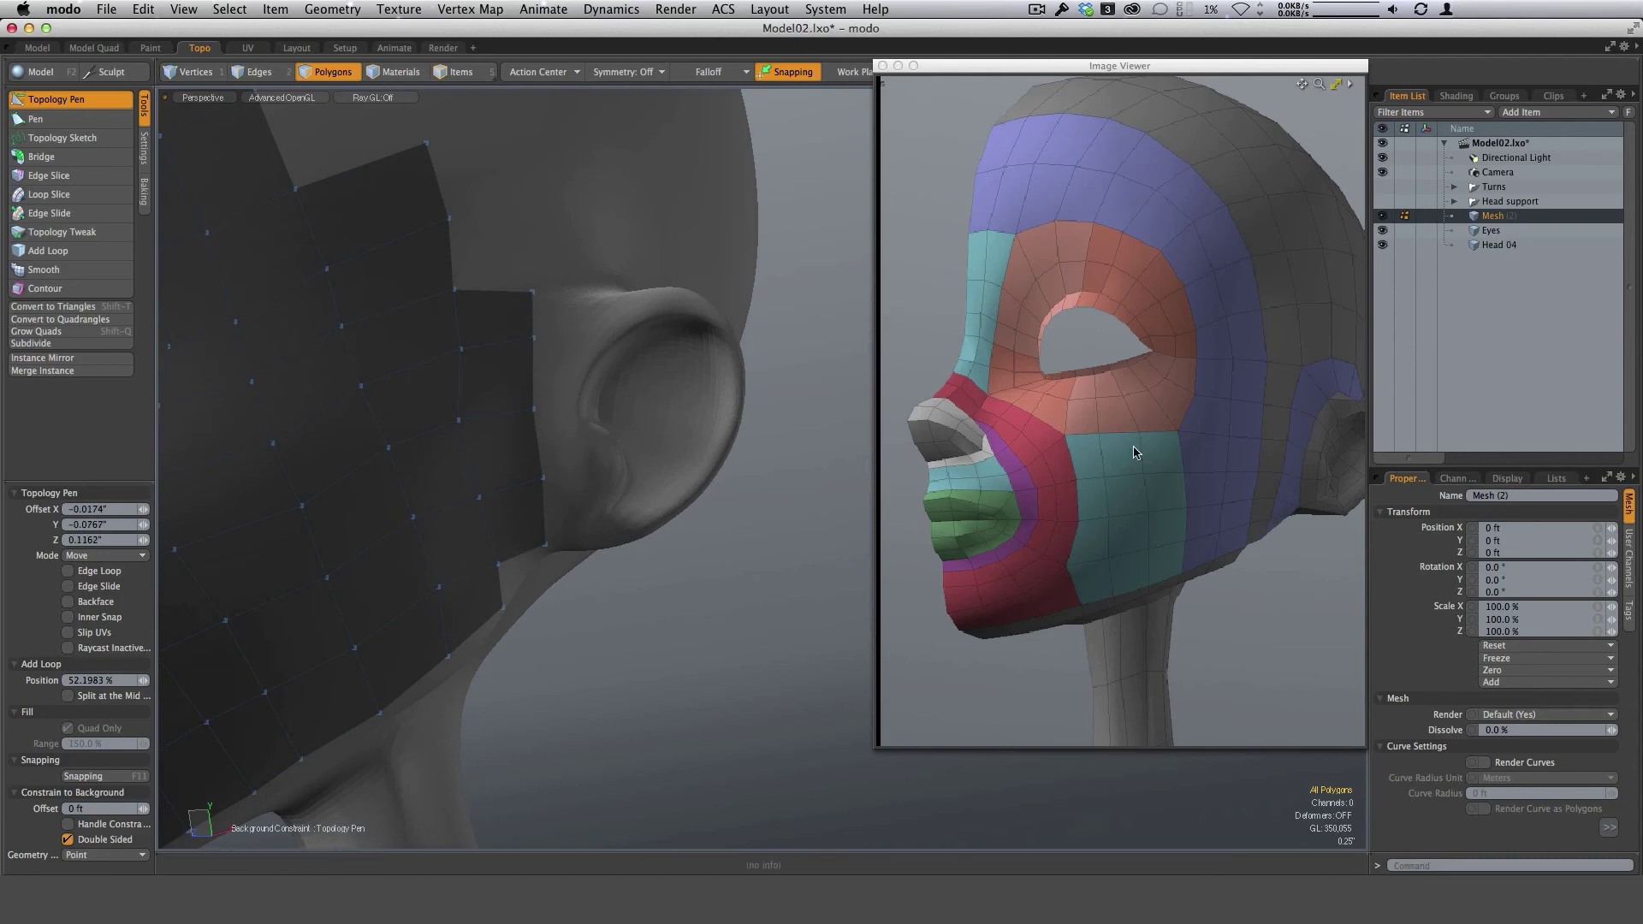
ctrl+alt+drag(662, 522, 597, 522)
mouse_move(593, 385)
ctrl+alt+mouse_down()
mouse_move(637, 394)
mouse_move(594, 411)
mouse_move(579, 443)
mouse_move(613, 420)
mouse_move(548, 419)
mouse_move(593, 374)
mouse_move(605, 409)
mouse_move(593, 364)
ctrl+alt+mouse_up()
key(super+z)
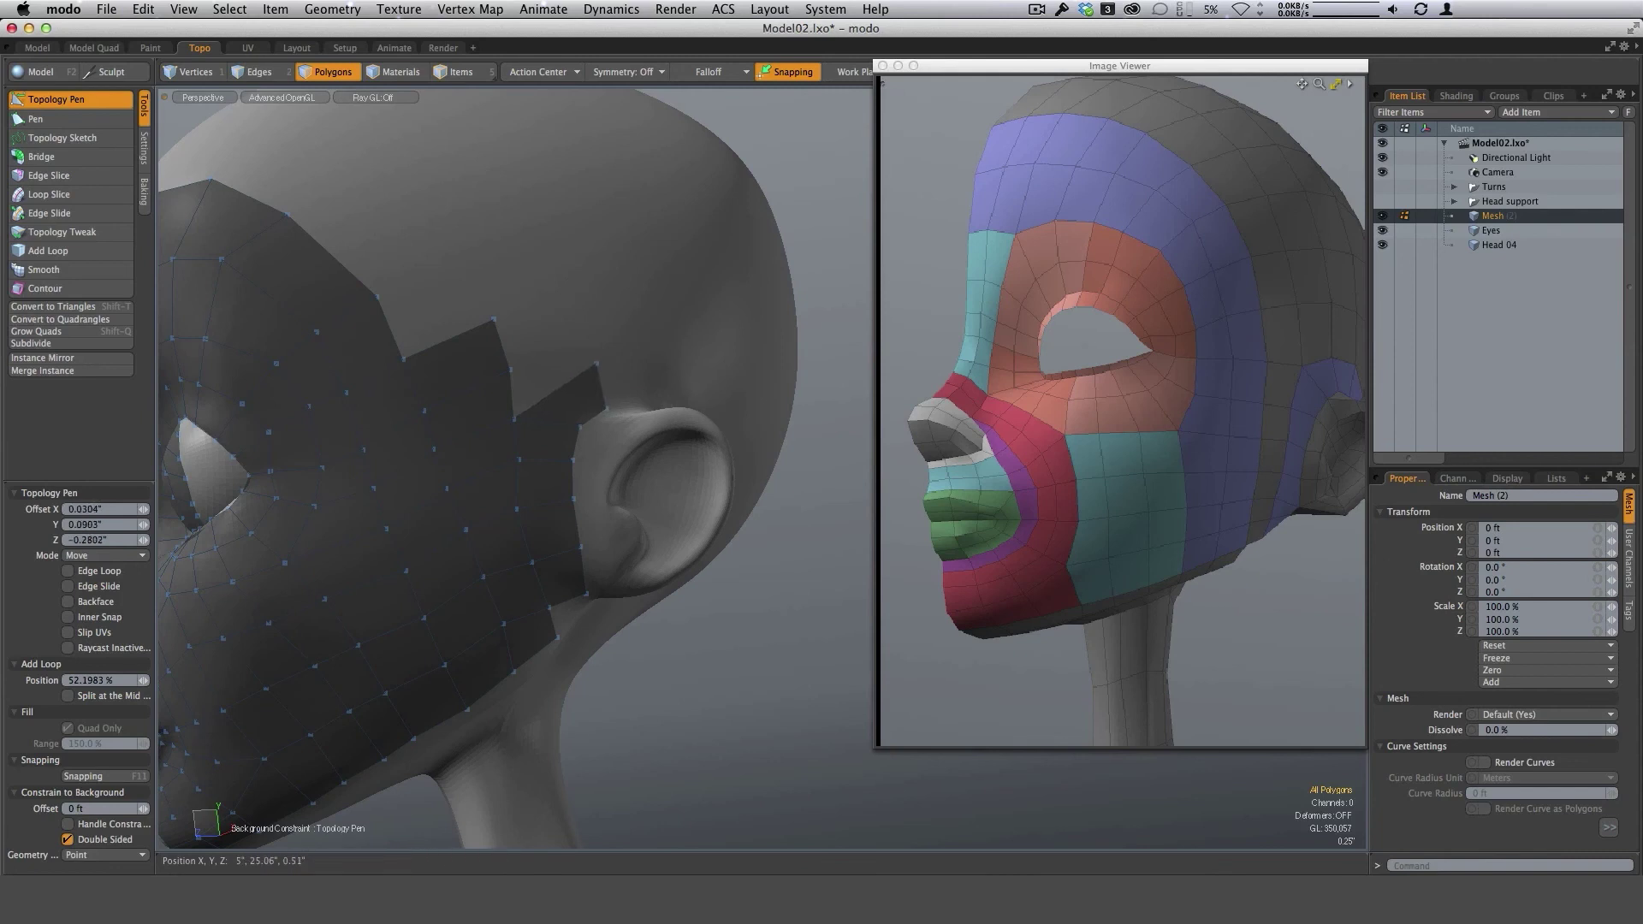
Fill the gap at the jaw corner below the earlobe, and extend a polygon strip beneath and up behind the ear.
alt+drag(701, 471, 676, 394)
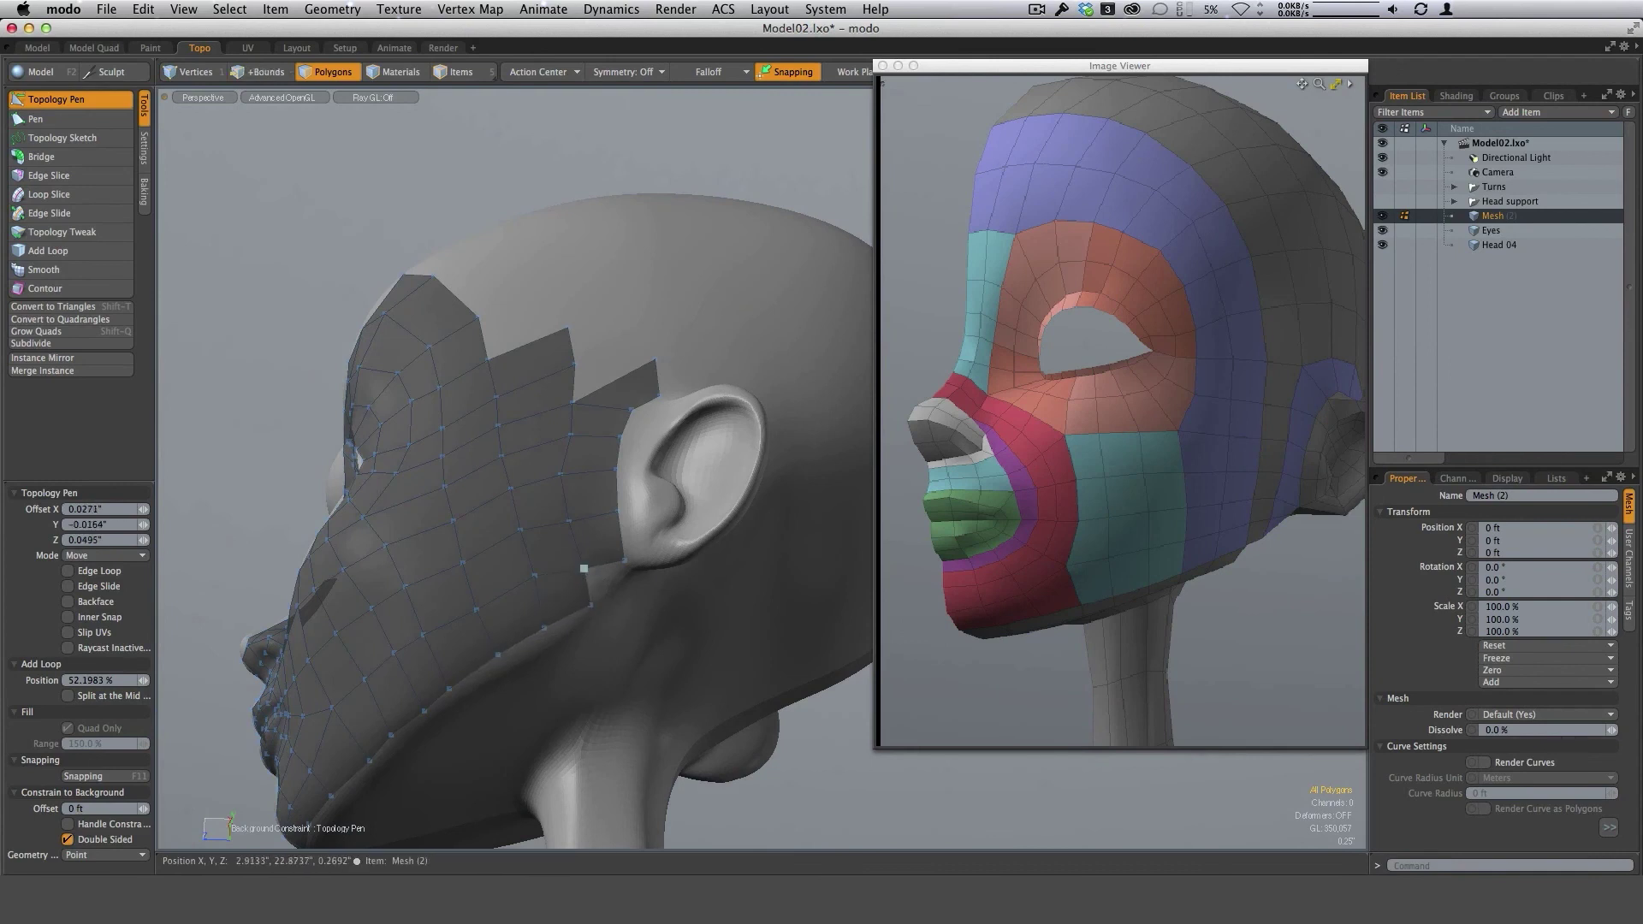
shift+drag(604, 565, 591, 605)
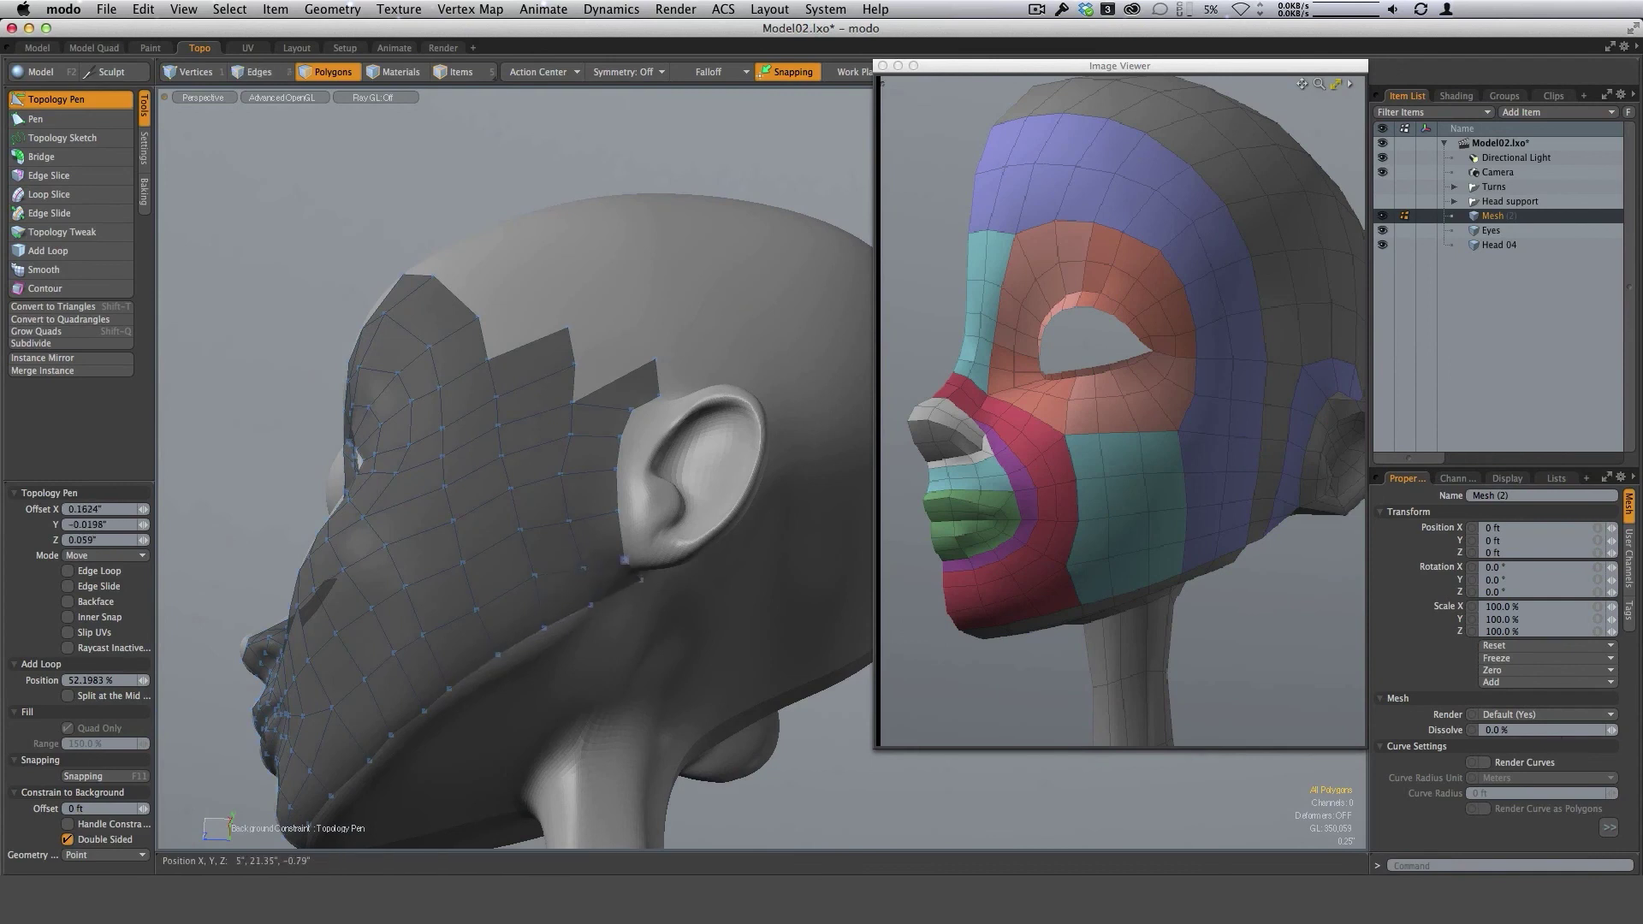
alt+drag(782, 488, 489, 608)
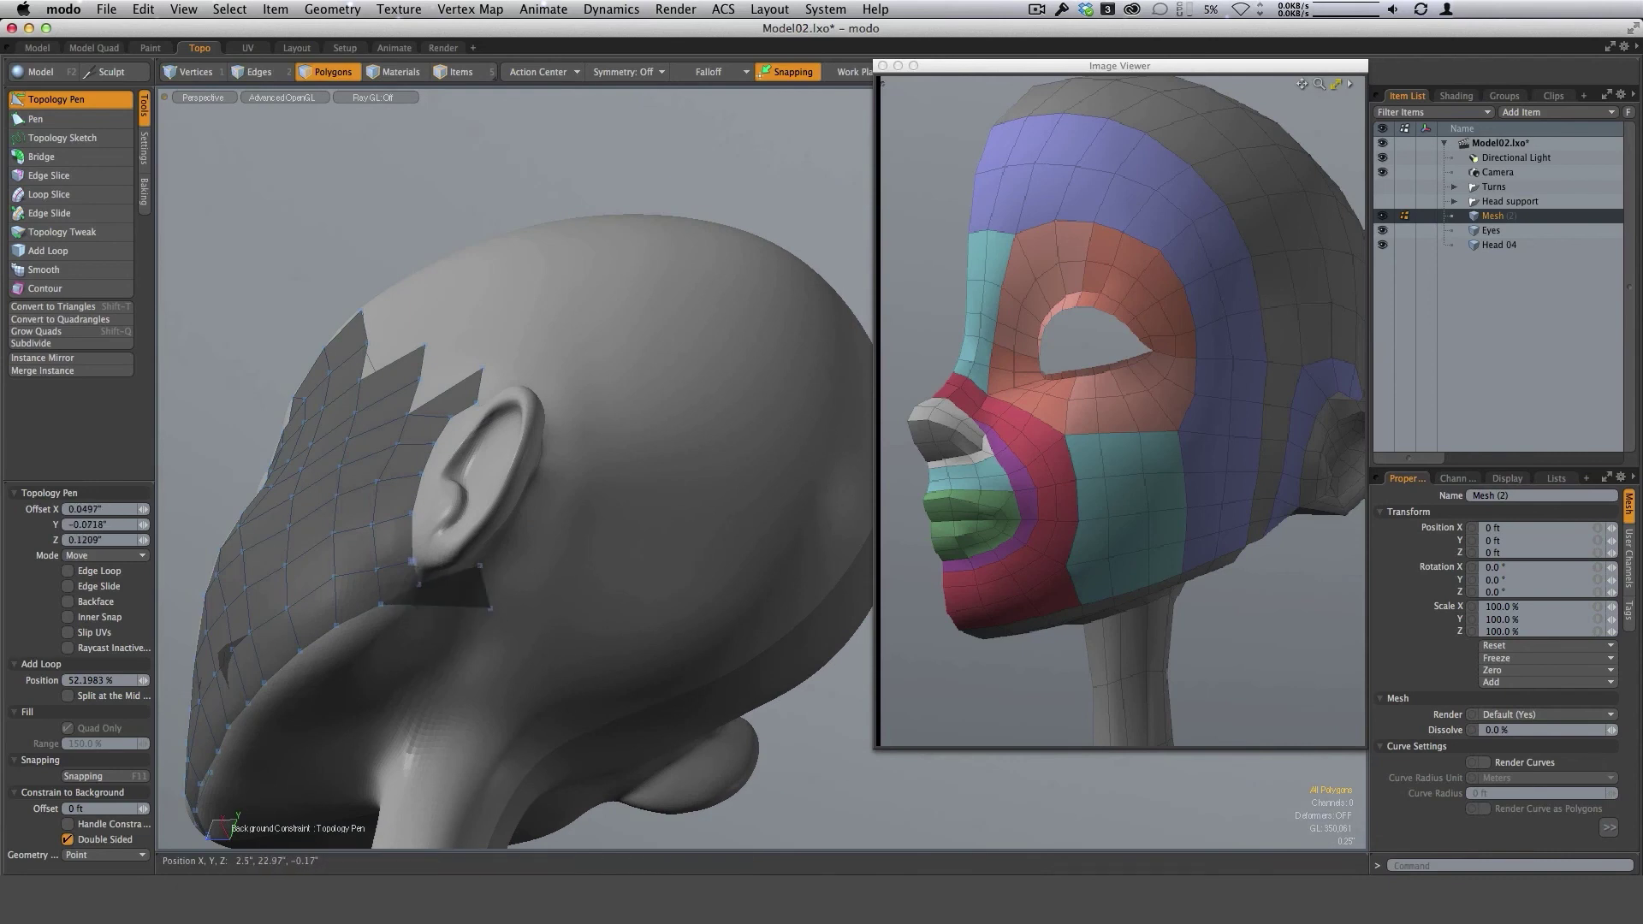
drag(482, 587, 631, 671)
shift+drag(553, 484, 617, 458)
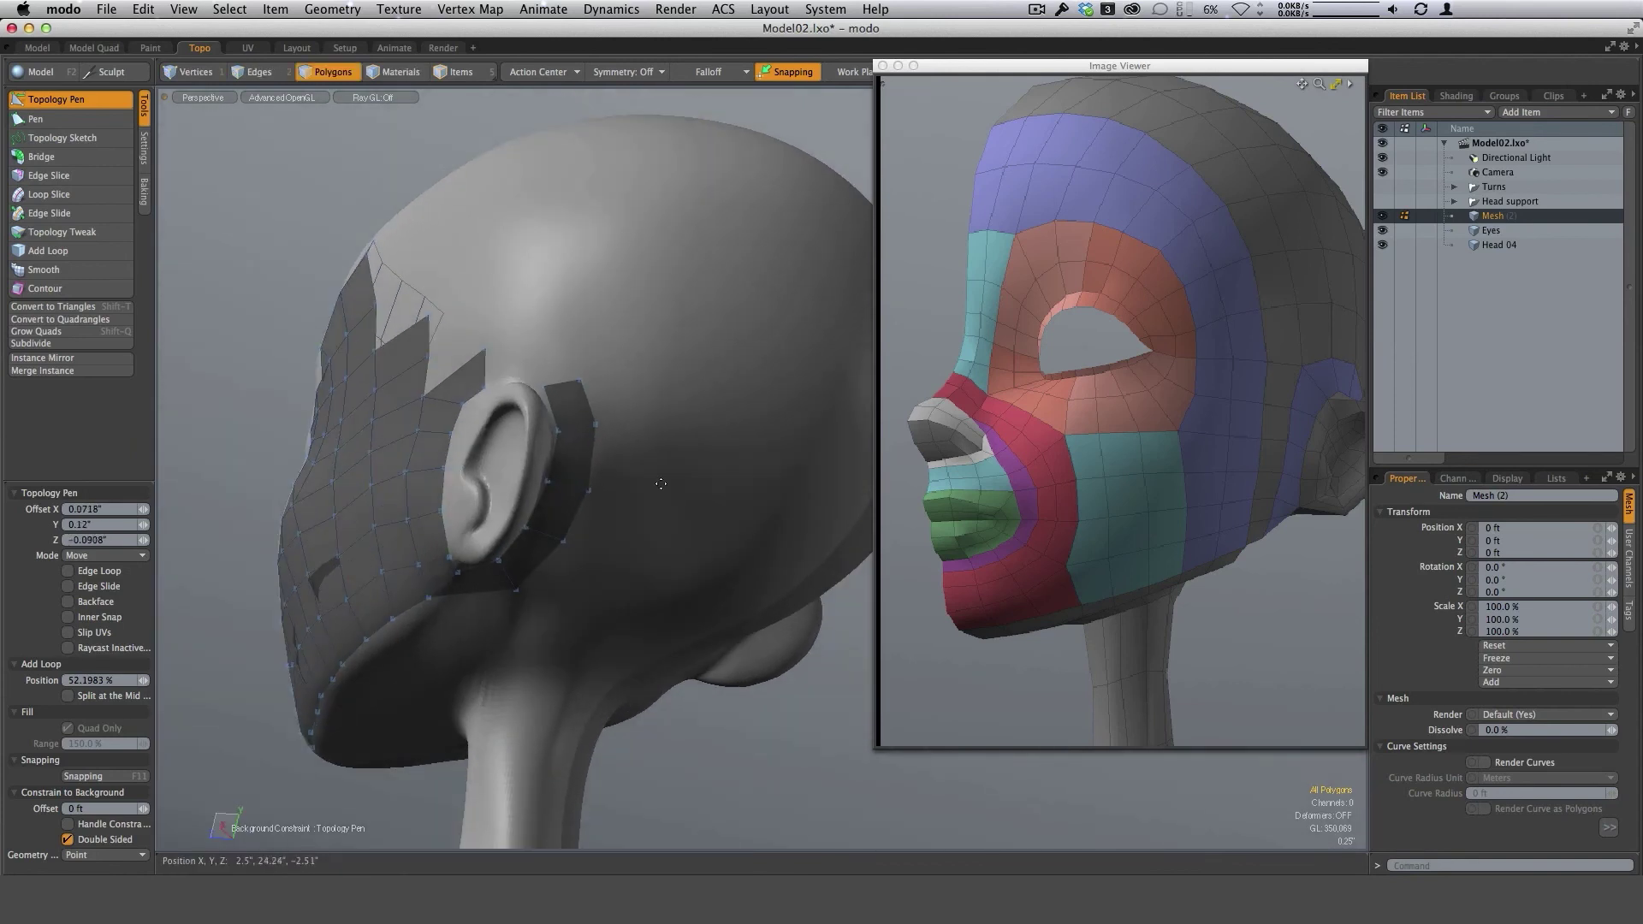
Close the polygon ring over the top of the ear, and adjust its outer vertices behind the ear.
alt+drag(660, 407, 766, 554)
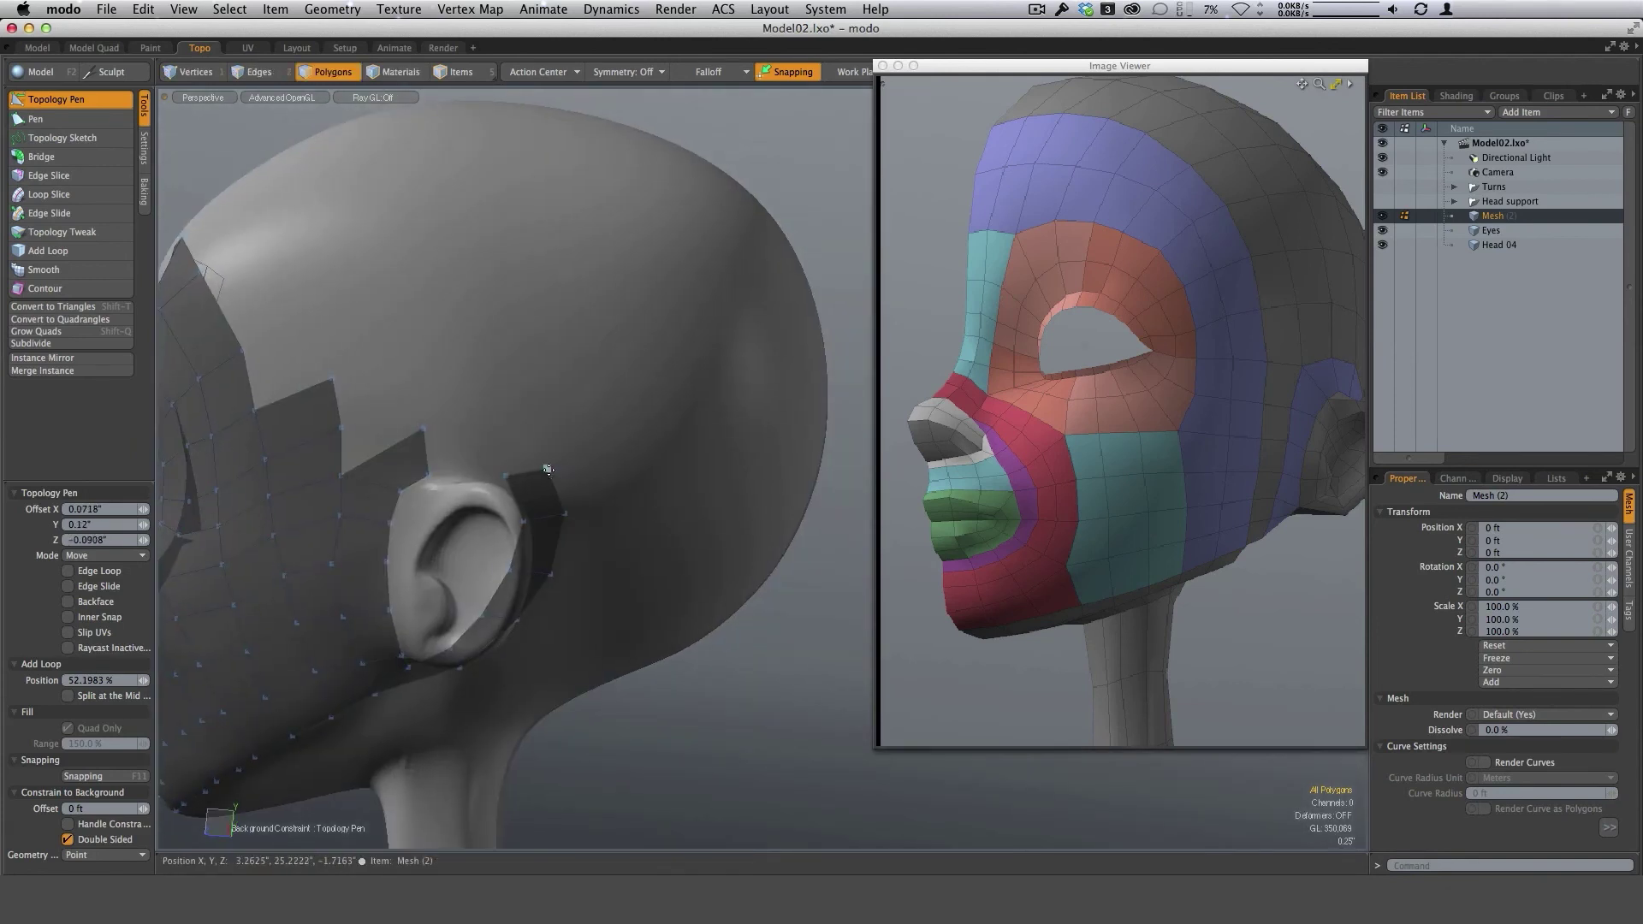
drag(550, 471, 647, 480)
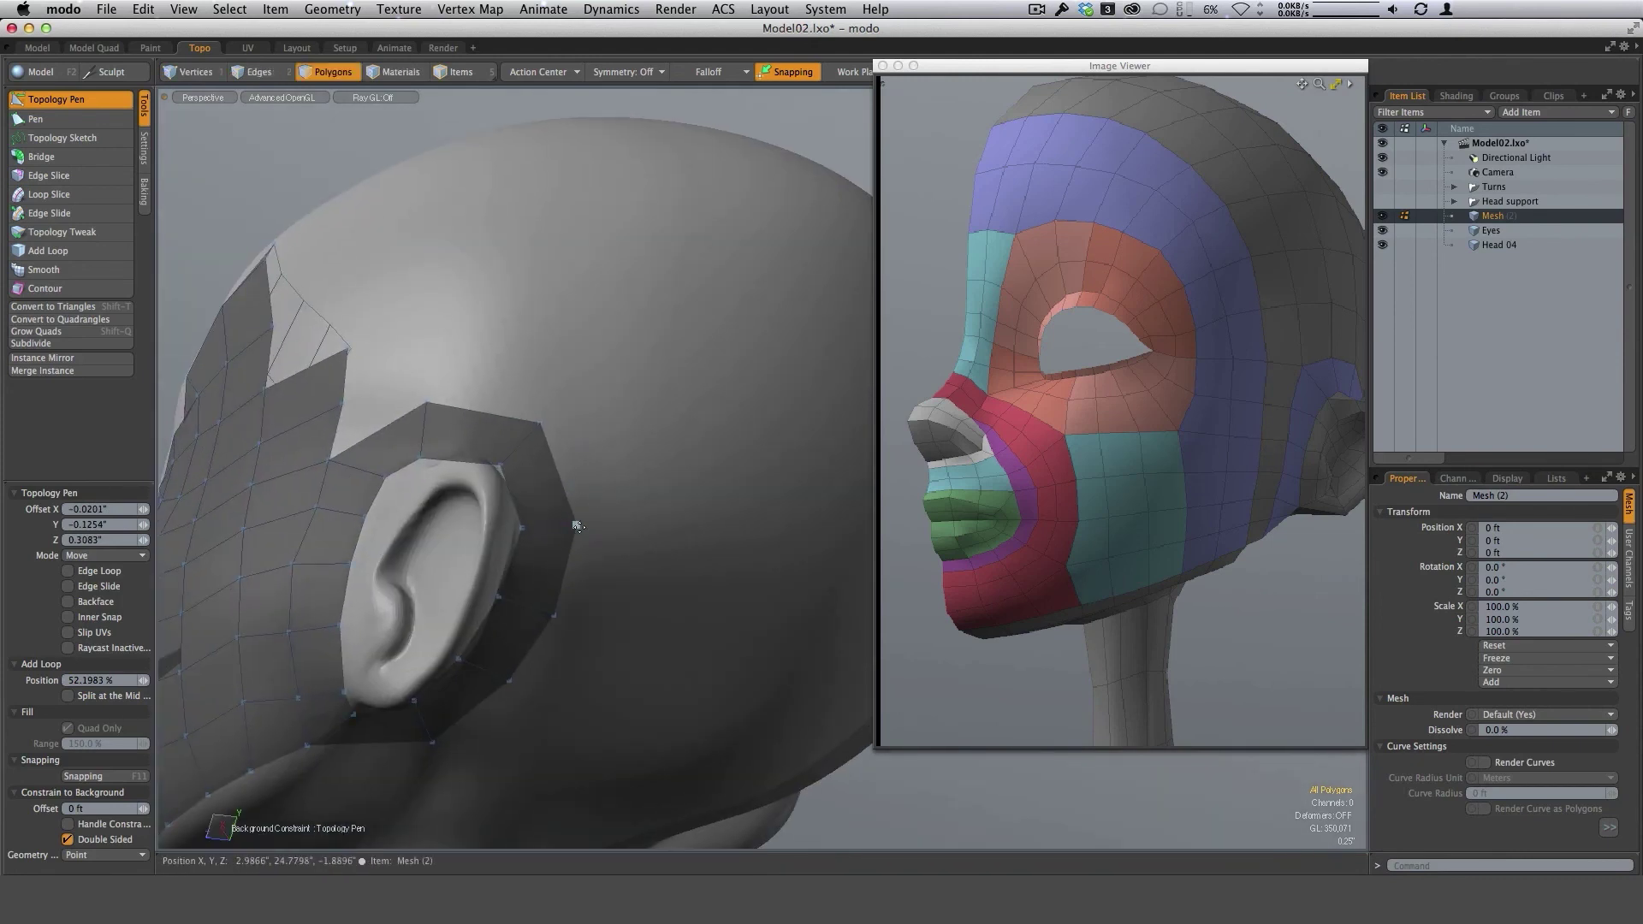
drag(578, 520, 576, 517)
alt+drag(627, 505, 612, 569)
drag(552, 621, 544, 630)
alt+drag(543, 631, 390, 659)
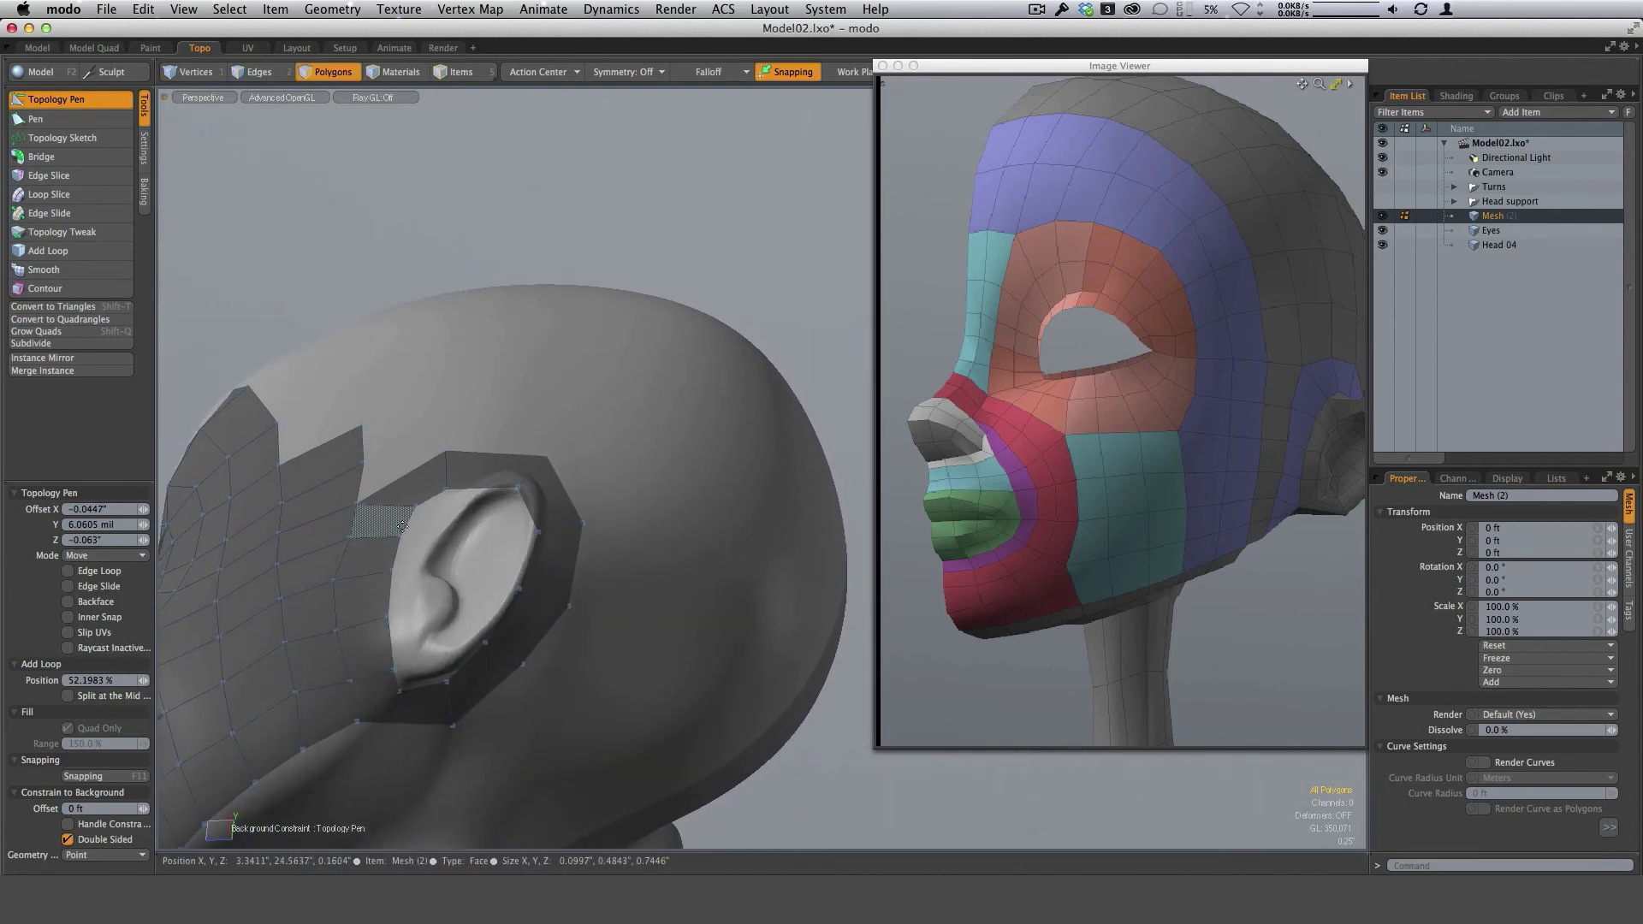
alt+drag(684, 501, 619, 470)
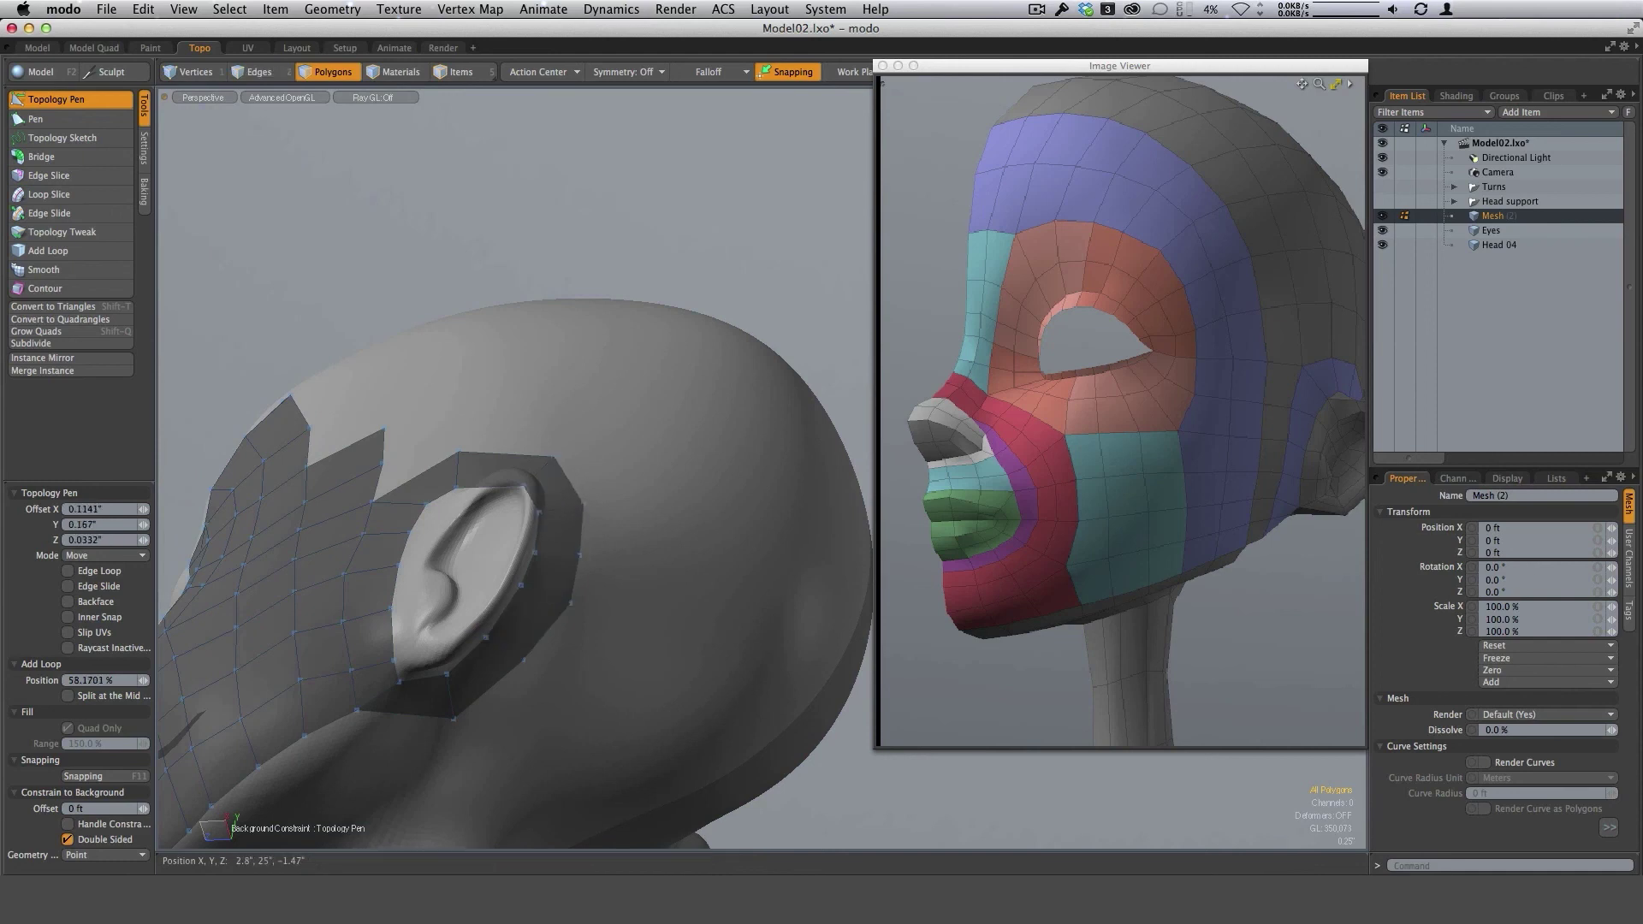
alt+drag(592, 490, 605, 521)
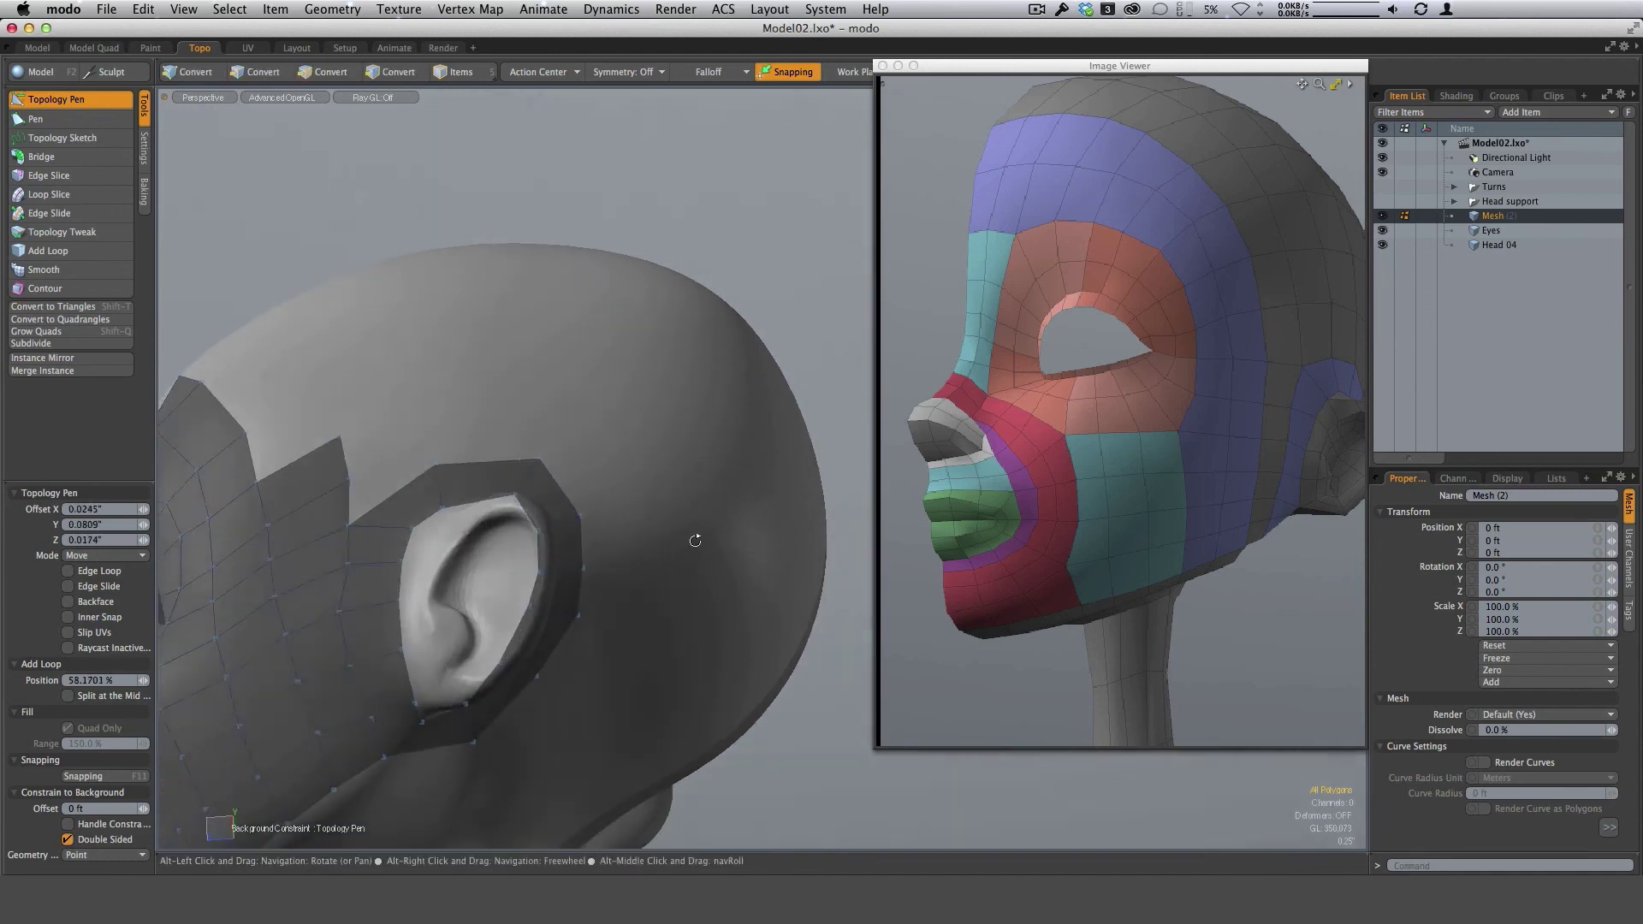
Build the first row of quads on the underside of the jaw, from the chin to about halfway toward the ear.
alt+drag(537, 473, 537, 465)
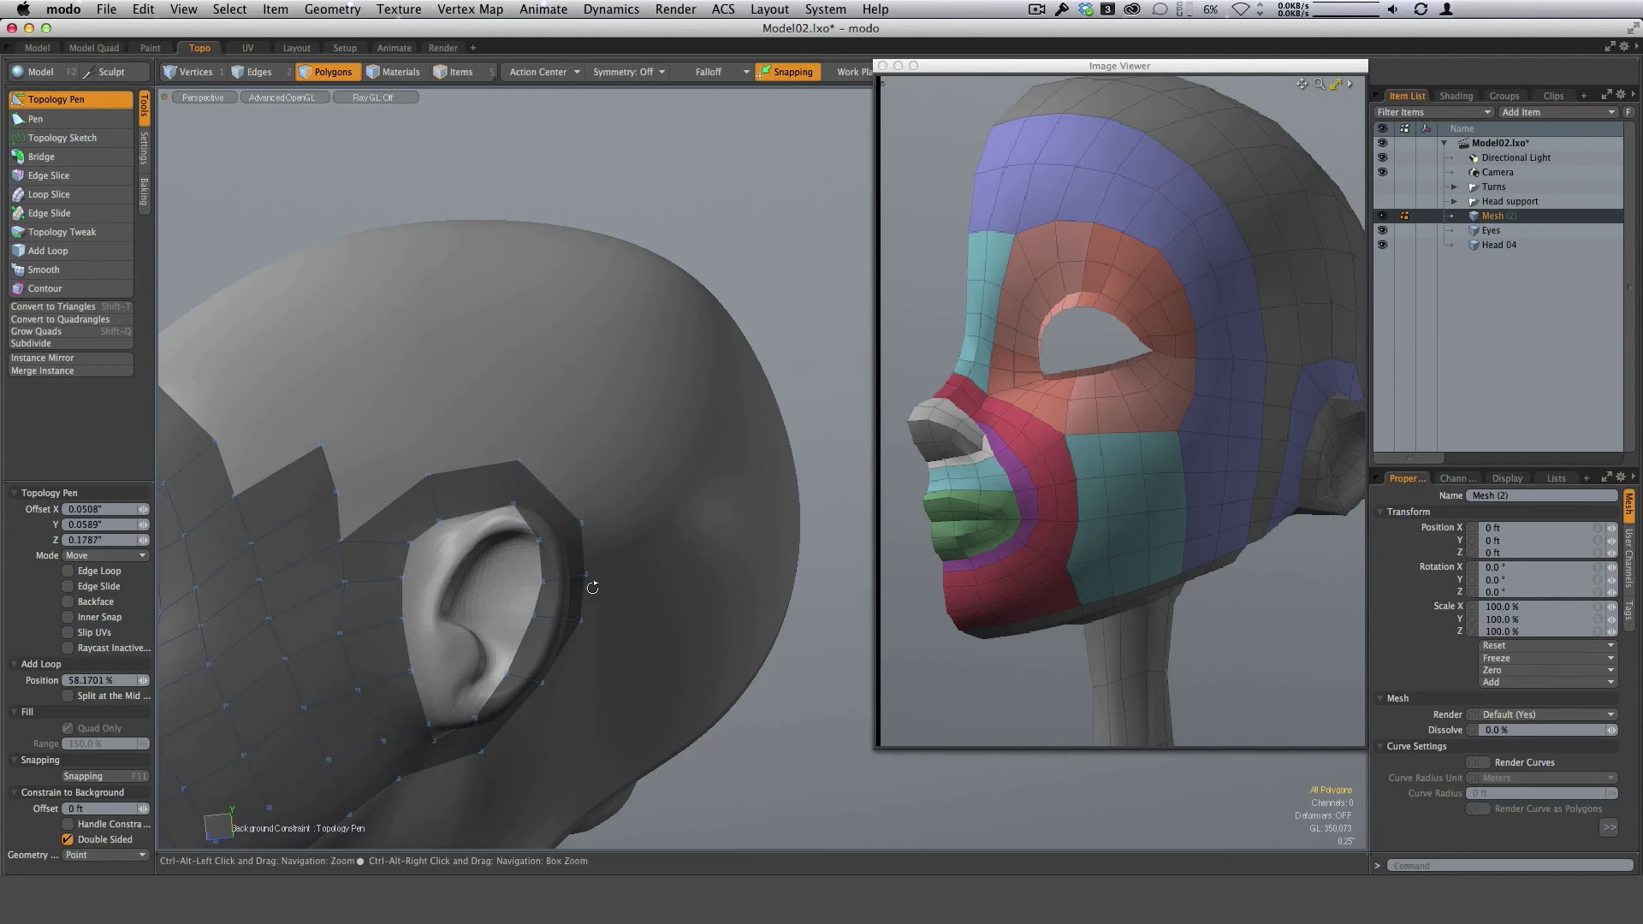
alt+drag(592, 588, 561, 413)
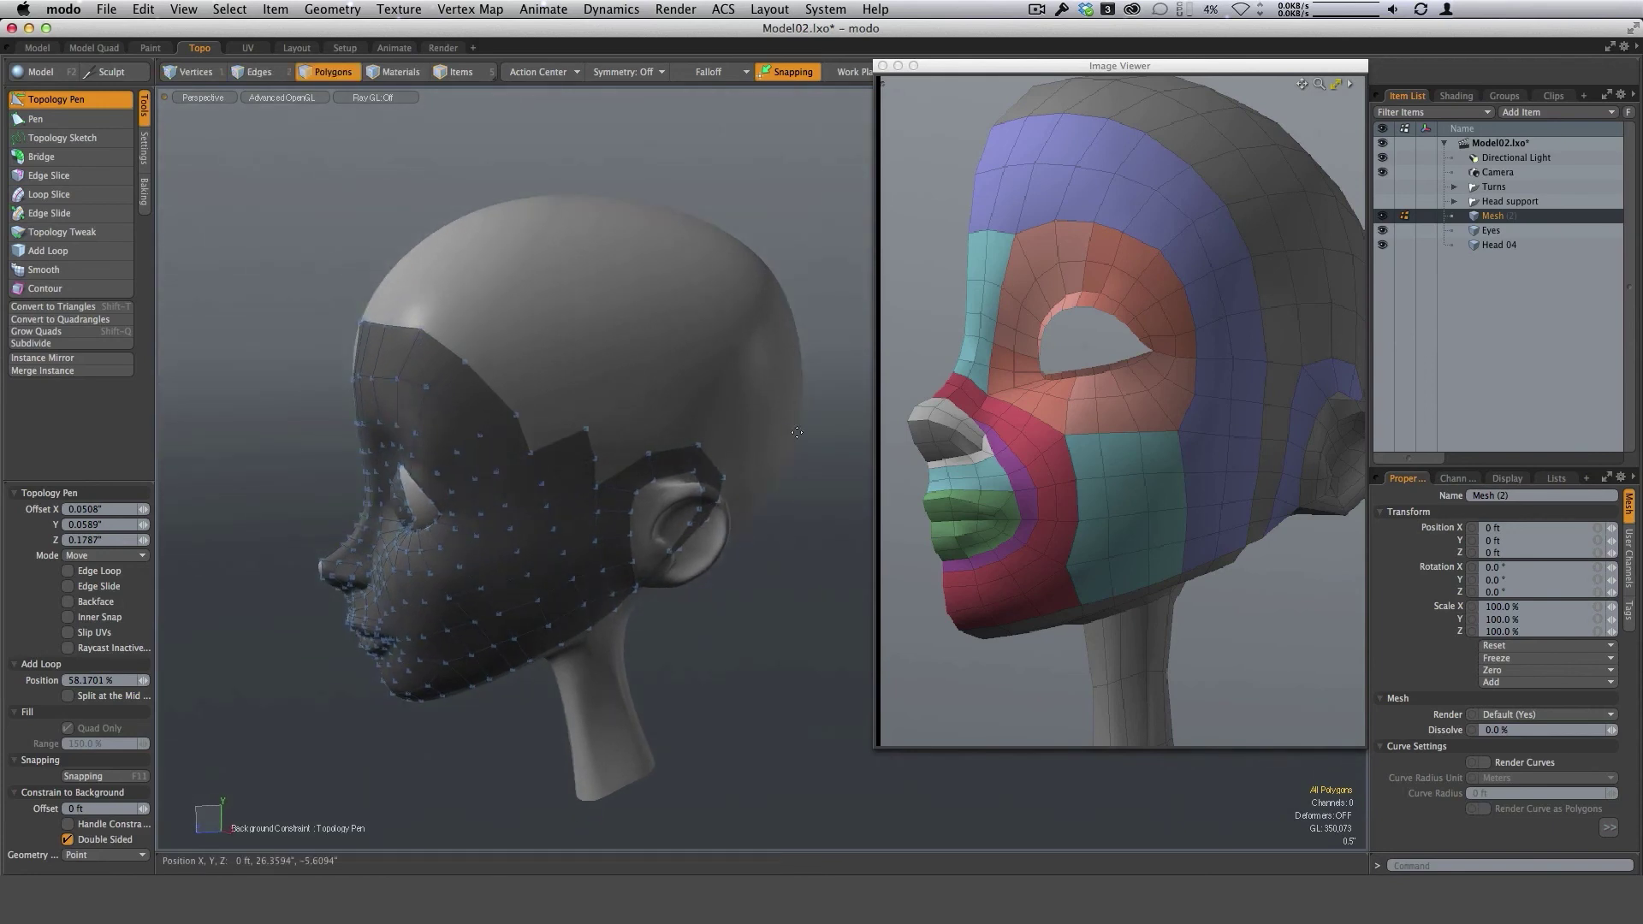
alt+drag(796, 433, 631, 579)
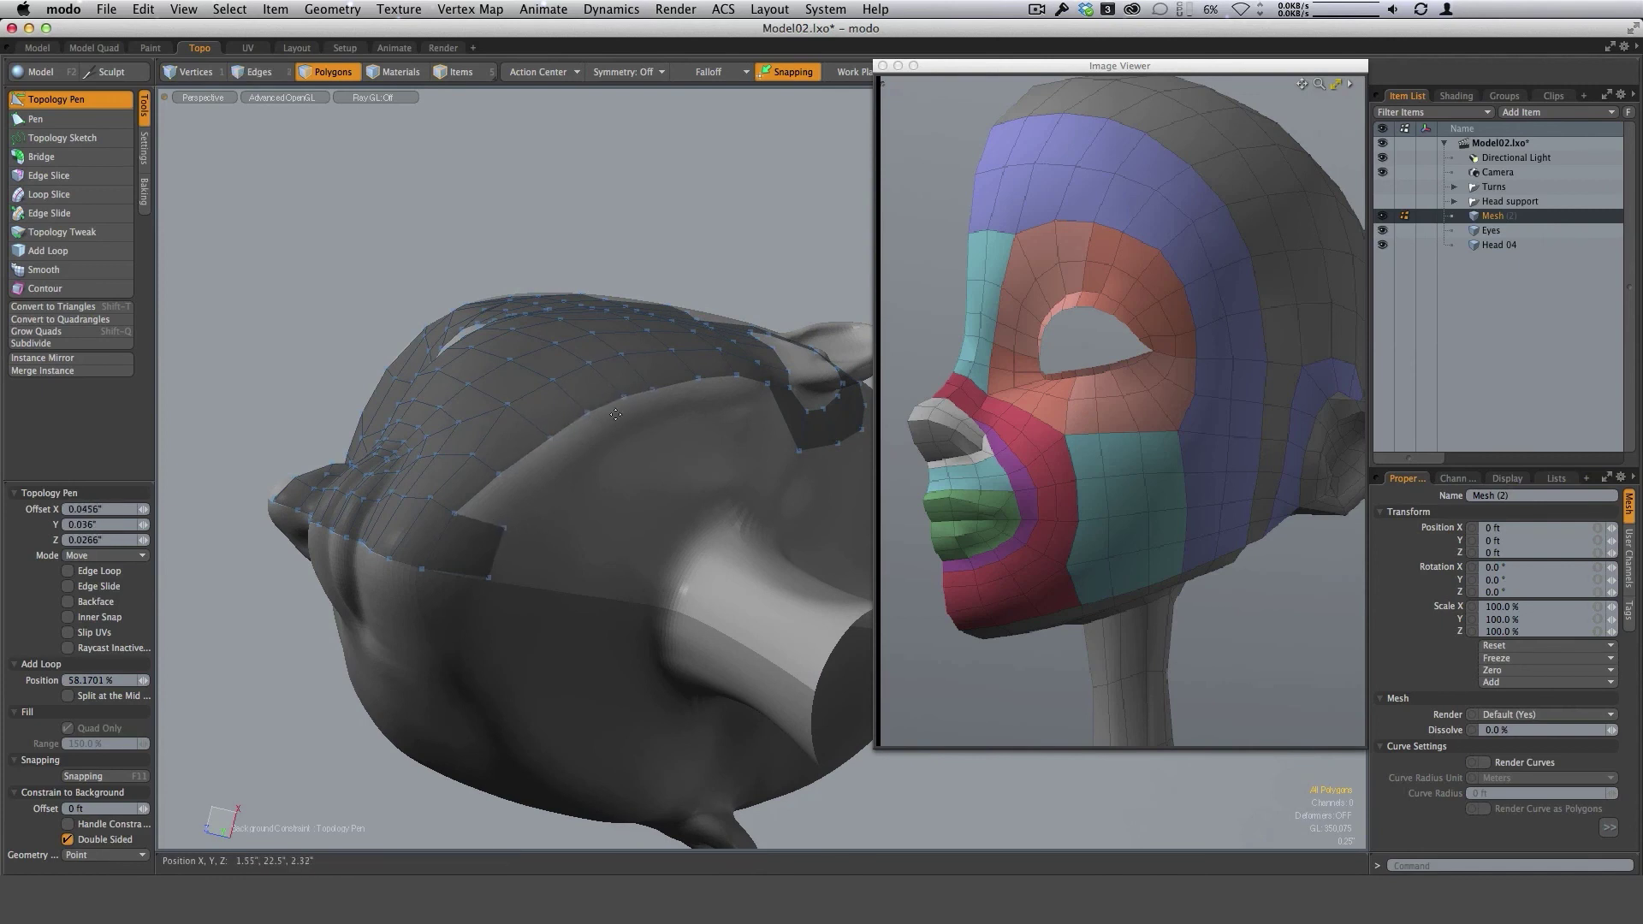
alt+drag(715, 448, 621, 513)
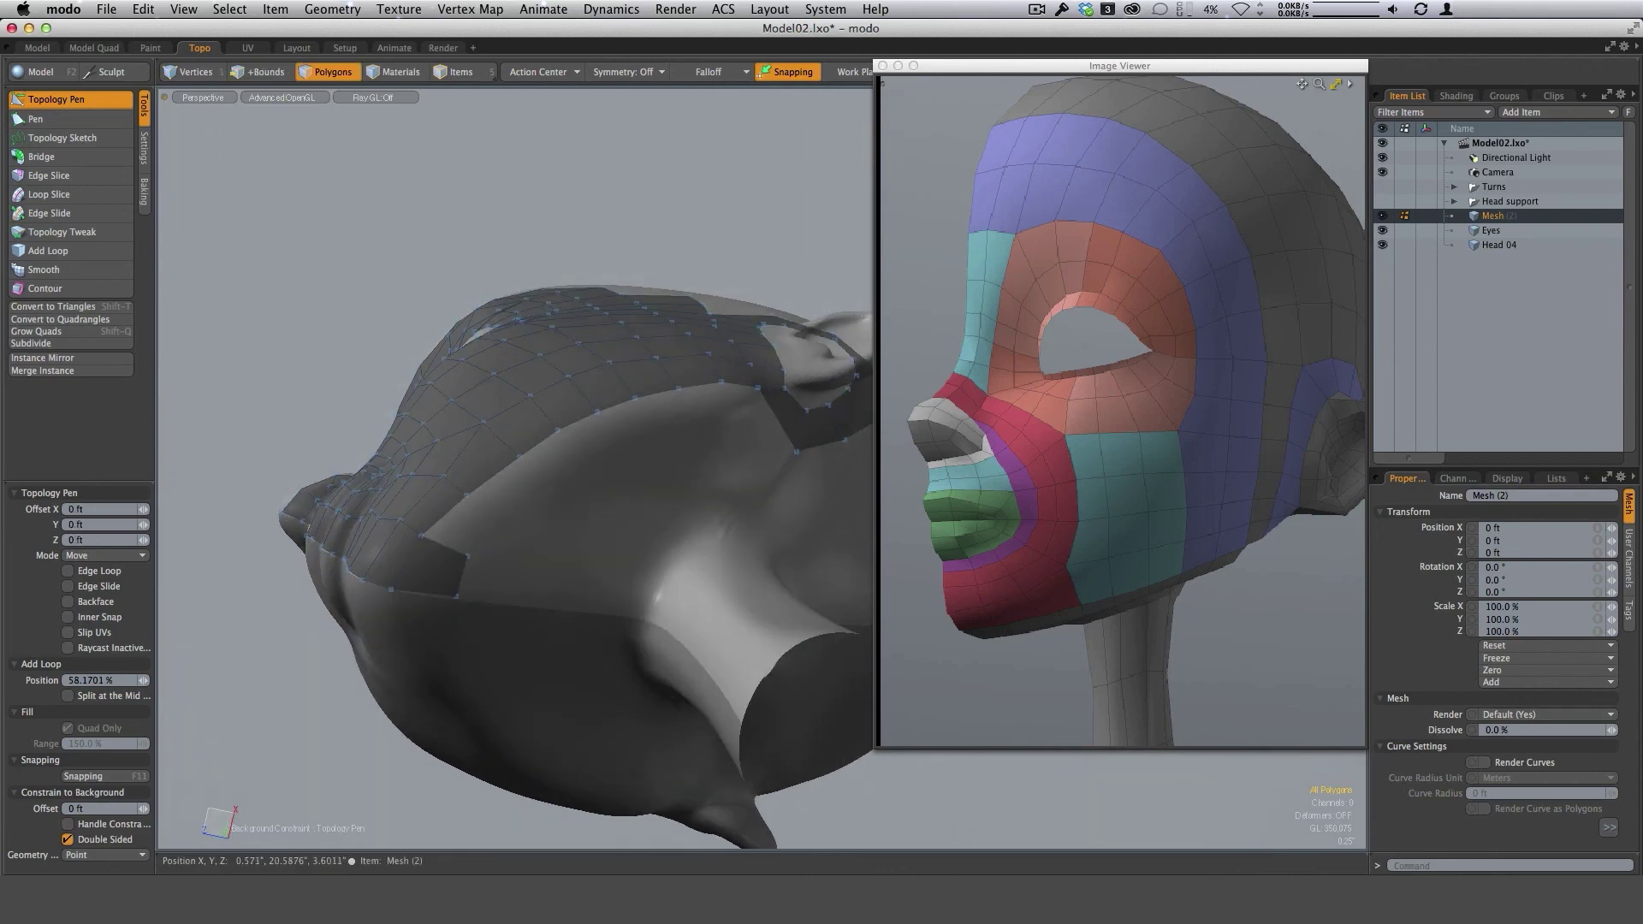
shift+drag(444, 515, 570, 445)
alt+drag(690, 429, 682, 456)
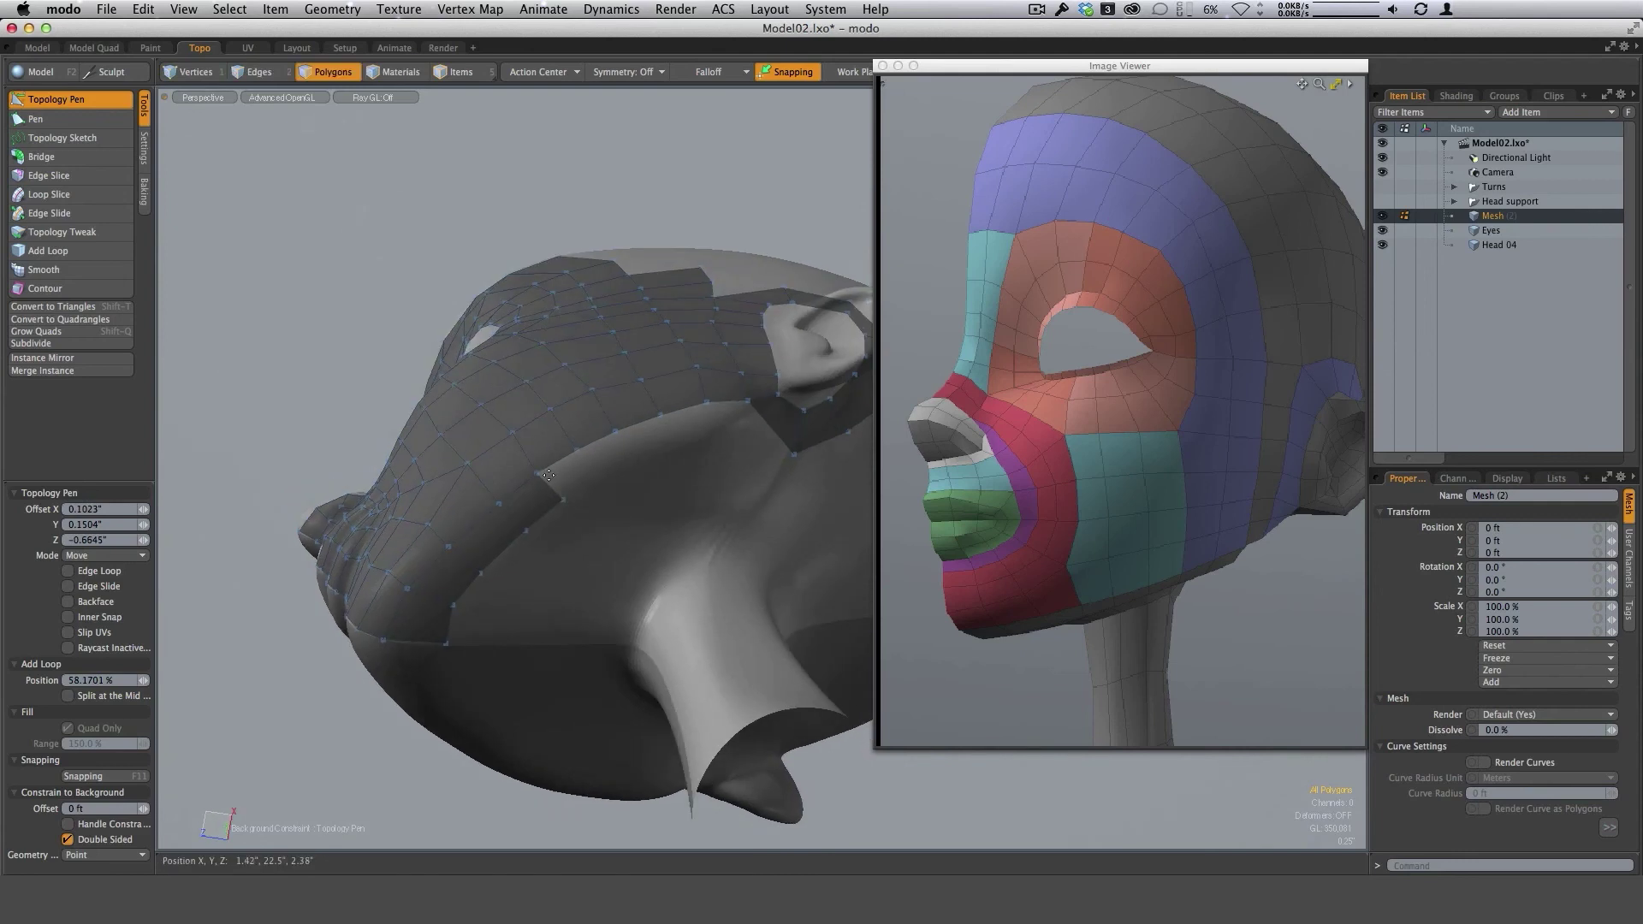
shift+drag(549, 486, 479, 530)
alt+drag(715, 491, 659, 479)
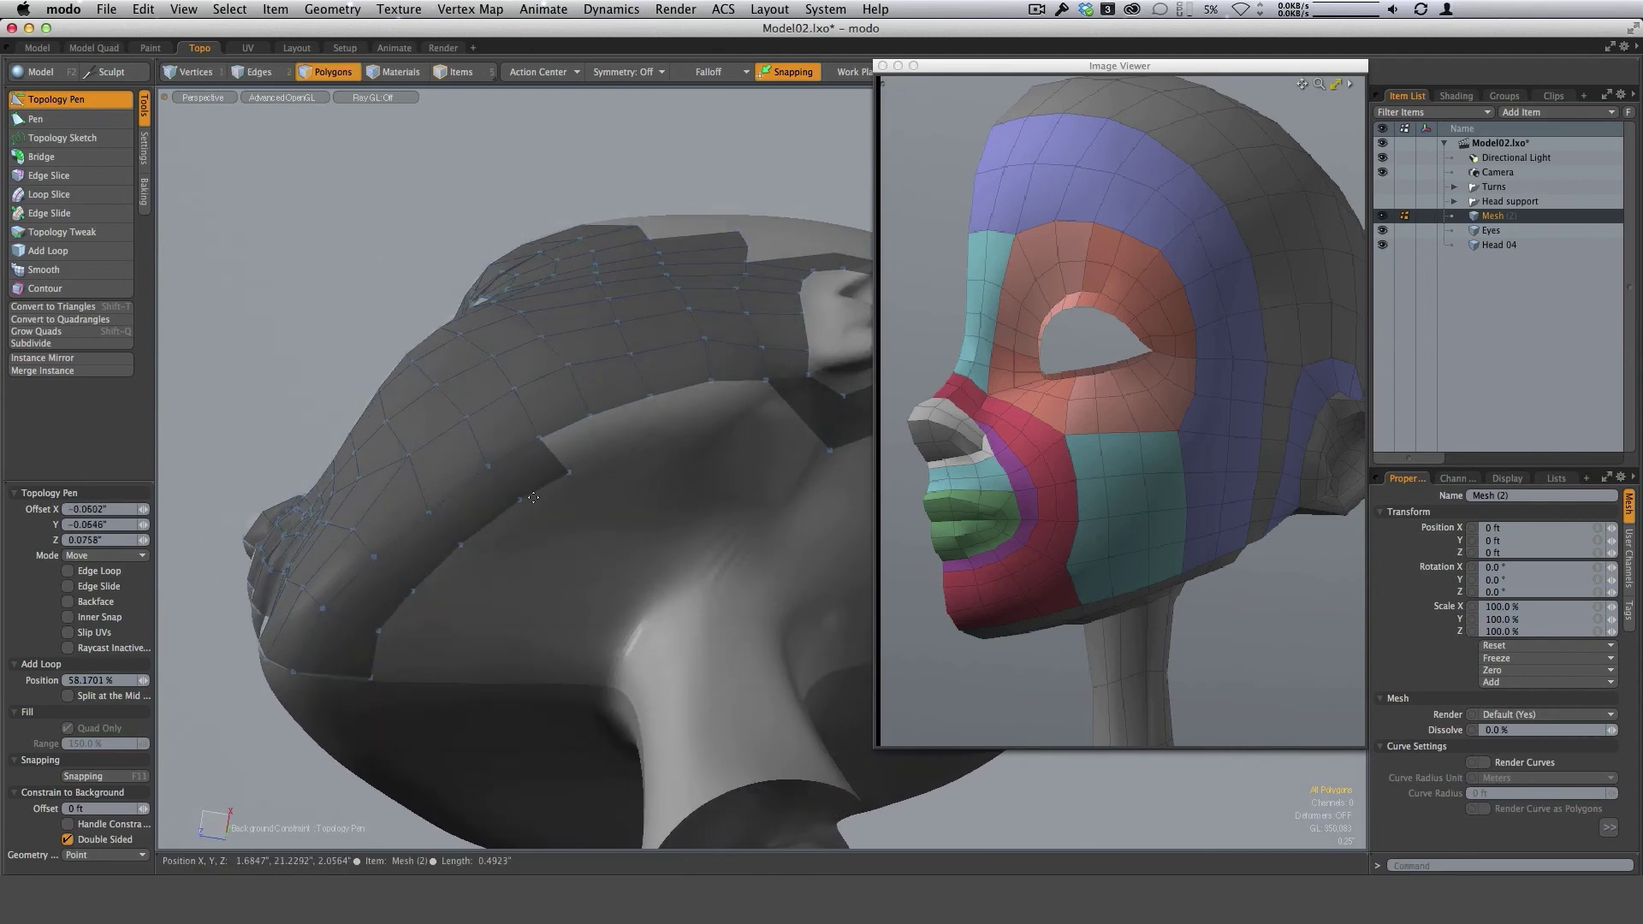
drag(483, 470, 489, 465)
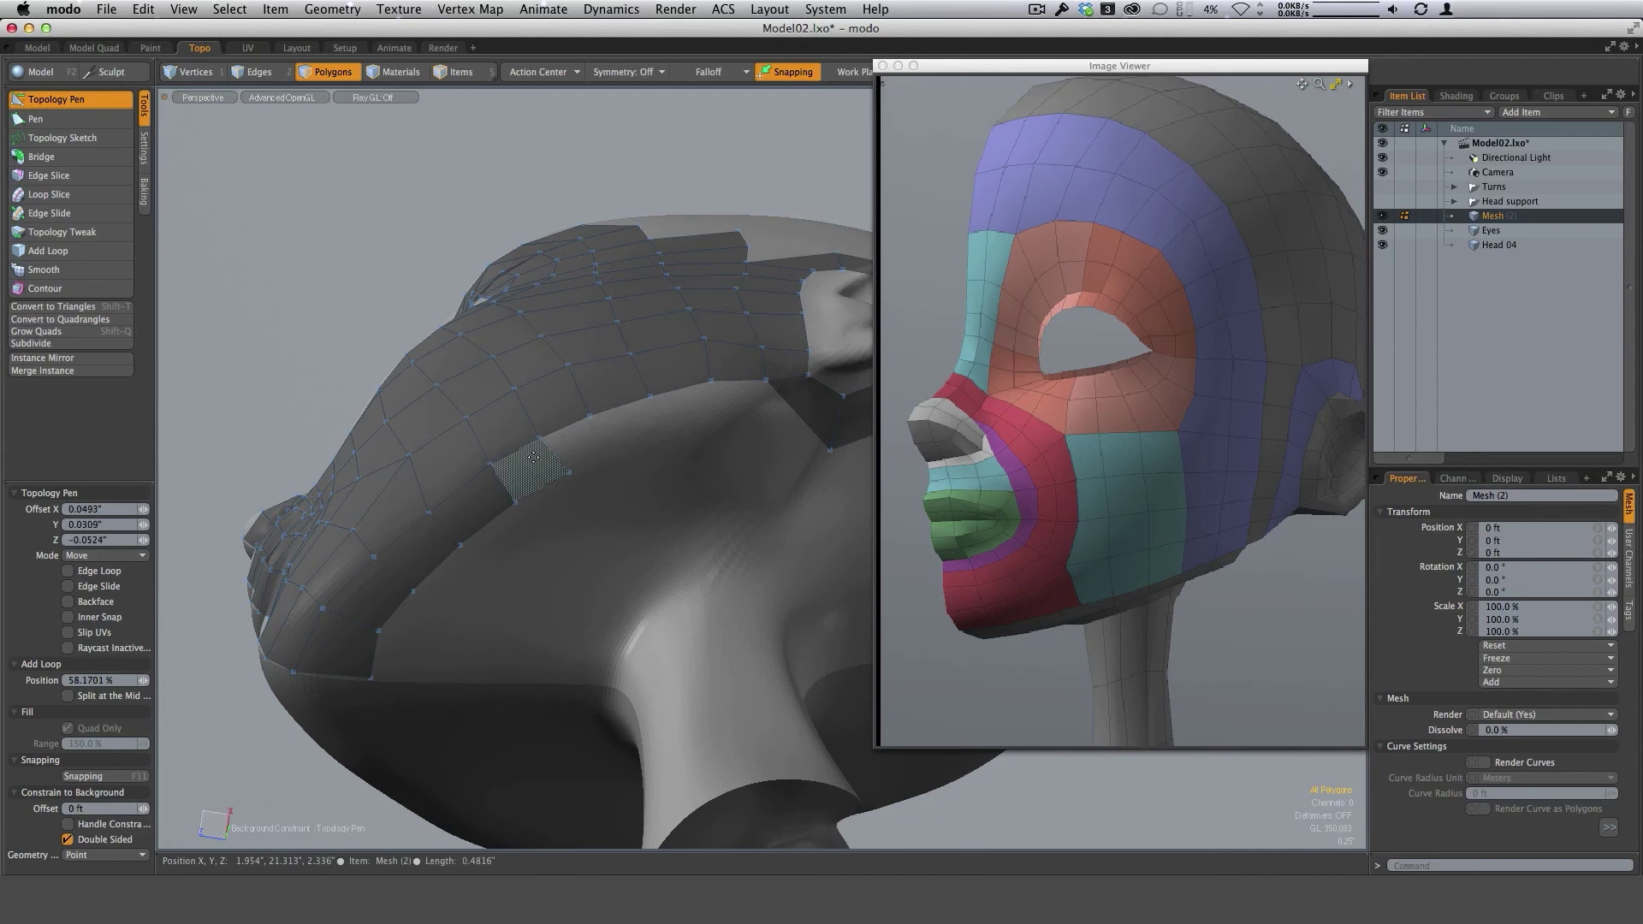
Continue the first row of quads along the underside of the jaw to the base of the ear.
alt+drag(609, 471, 657, 466)
key(super+z)
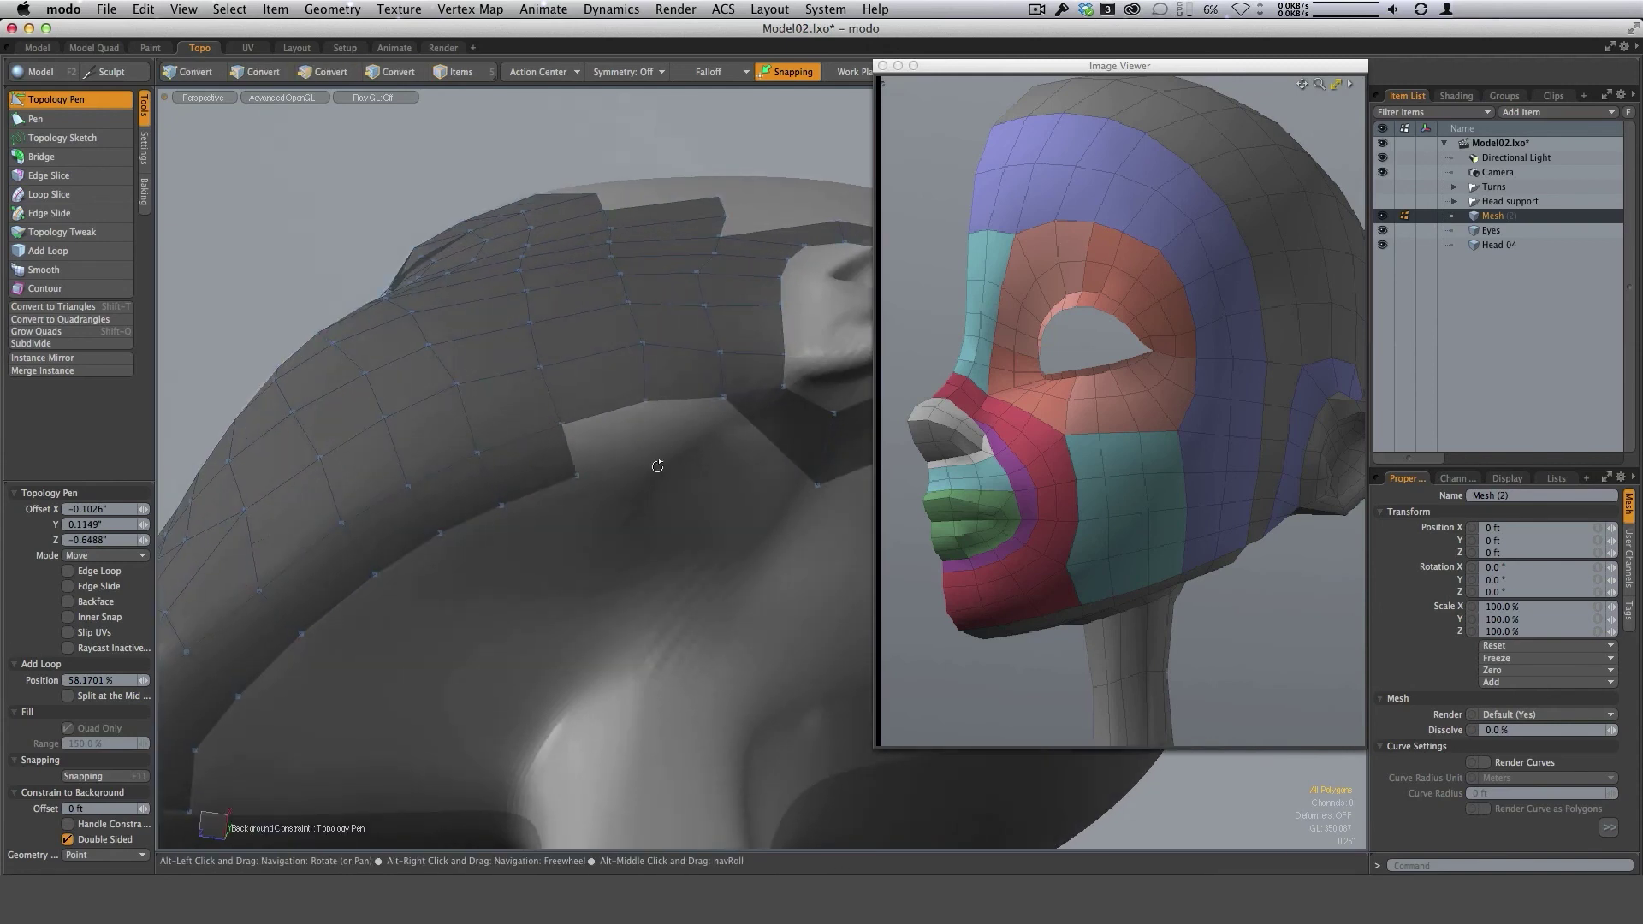
drag(562, 425, 647, 424)
ctrl+alt+drag(741, 486, 685, 454)
drag(577, 414, 651, 411)
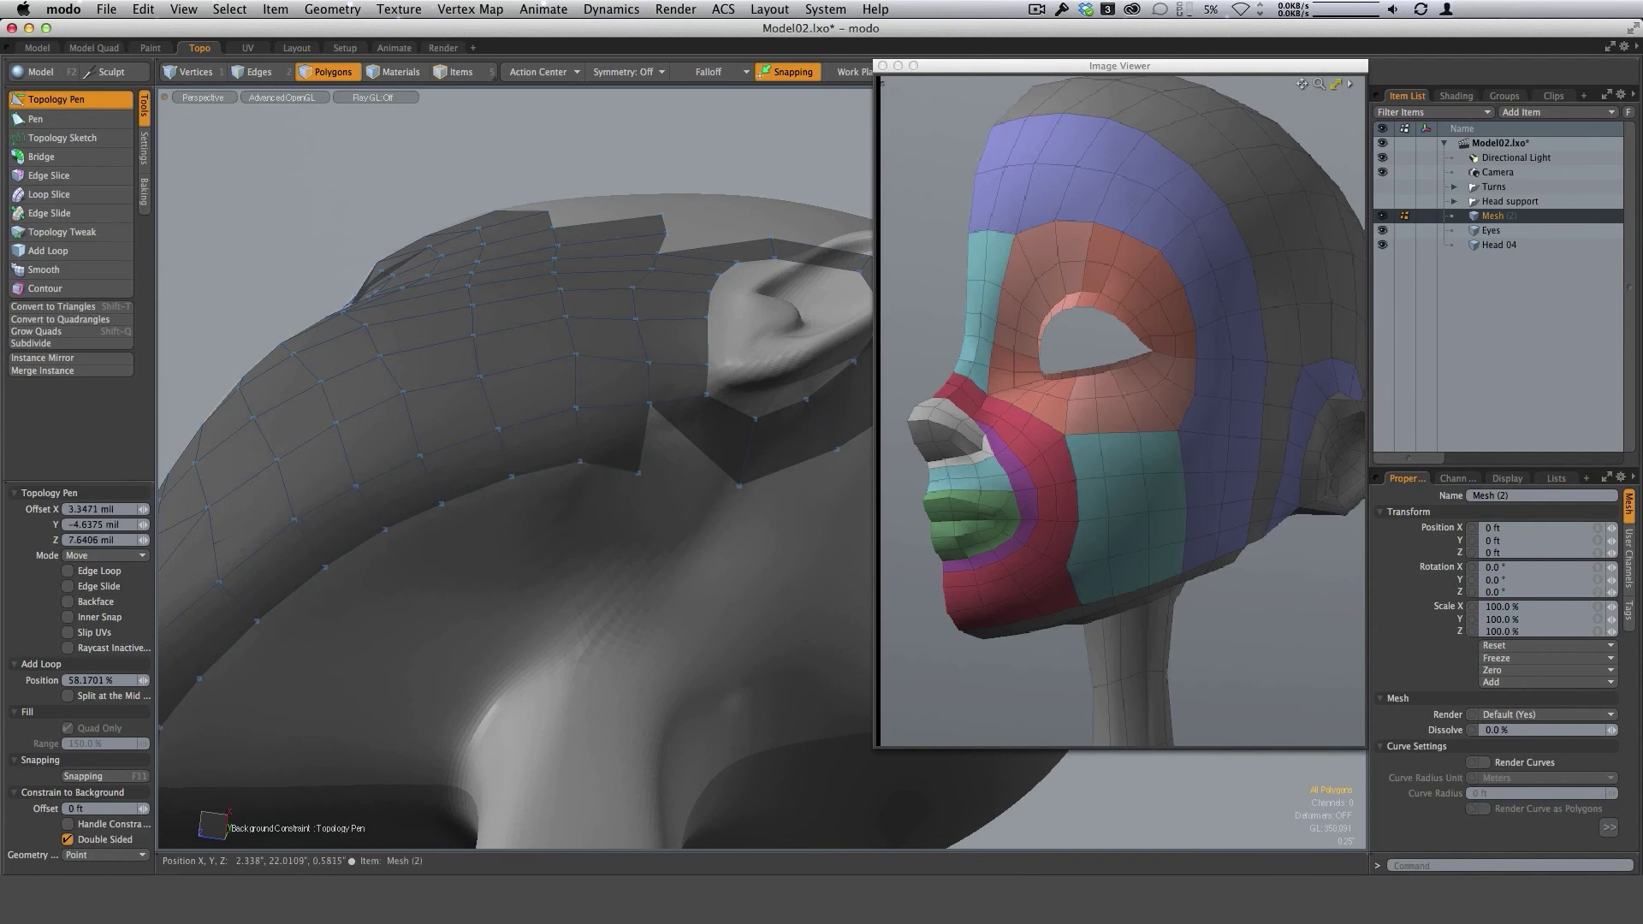
Join the end of the jaw strip to the polygons under the ear and extend a quad toward the neck.
alt+drag(702, 522, 701, 479)
key(super+z)
shift+drag(643, 409, 703, 480)
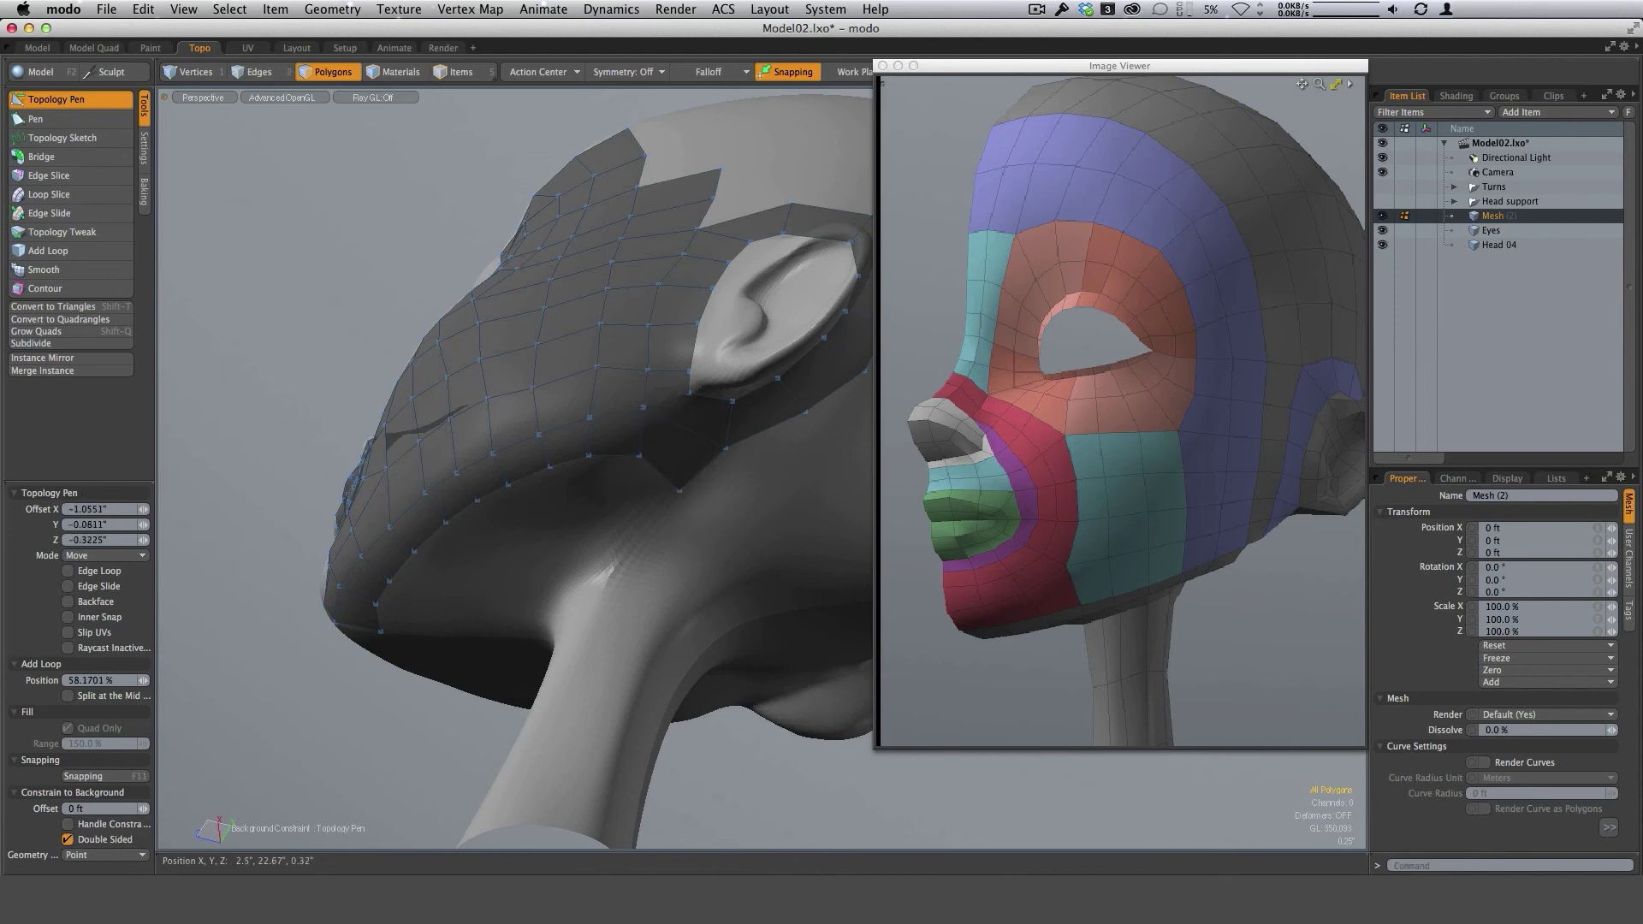
alt+drag(724, 472, 817, 423)
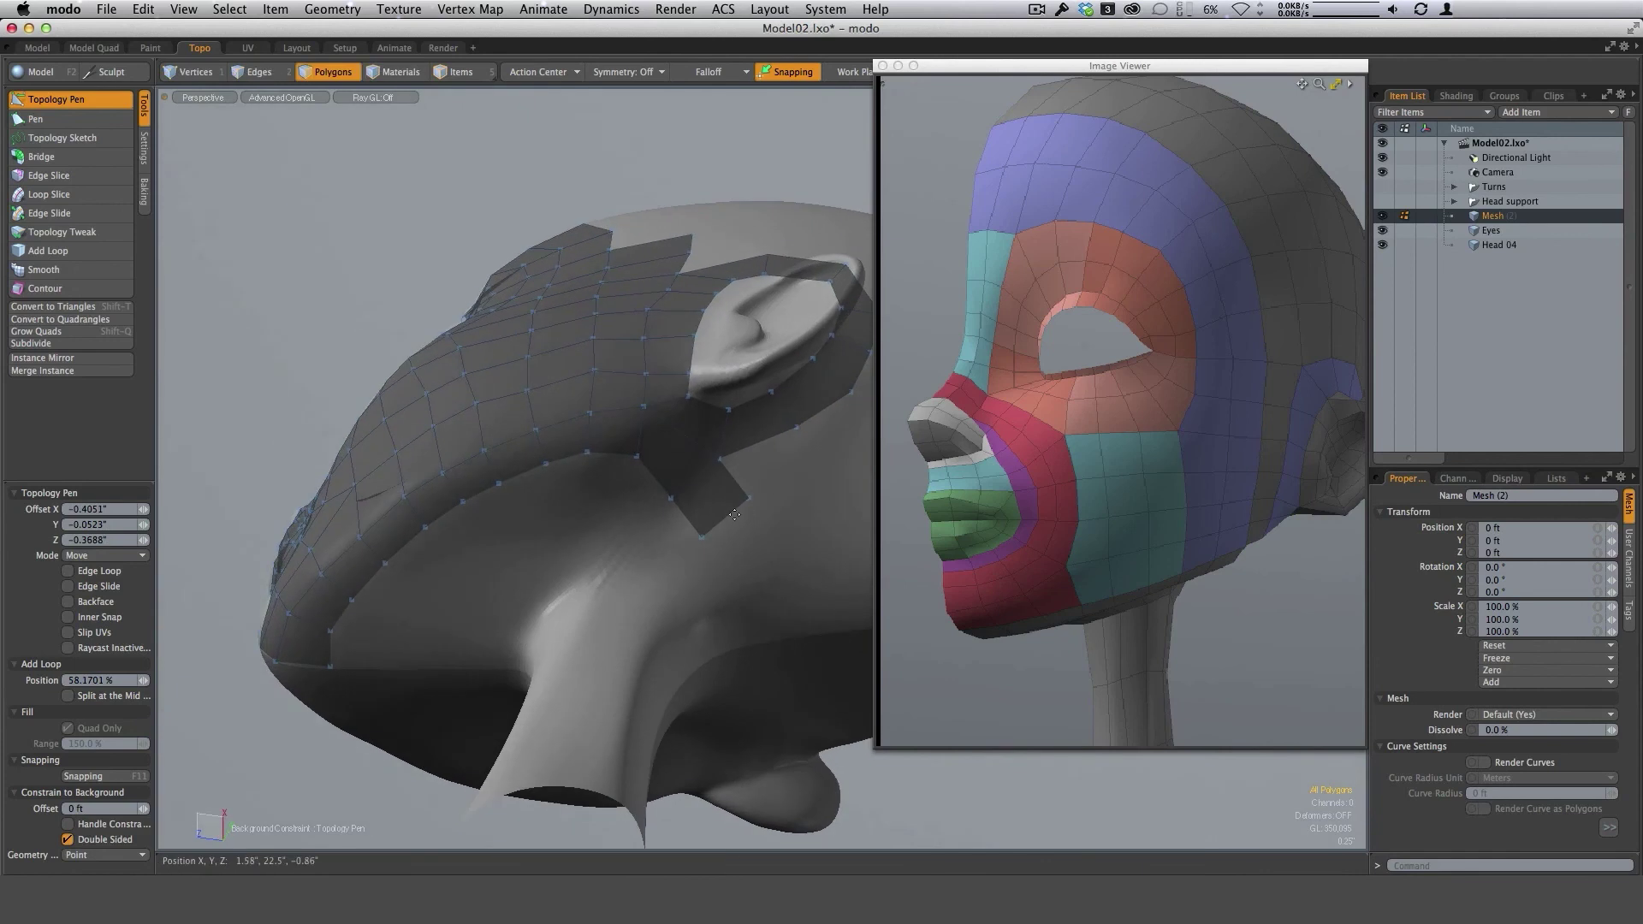
ctrl+alt+drag(765, 566, 744, 522)
Build a second row of quads under the jaw, from the chin's centre line back toward the ear.
ctrl+alt+drag(479, 552, 565, 558)
shift+drag(357, 597, 460, 612)
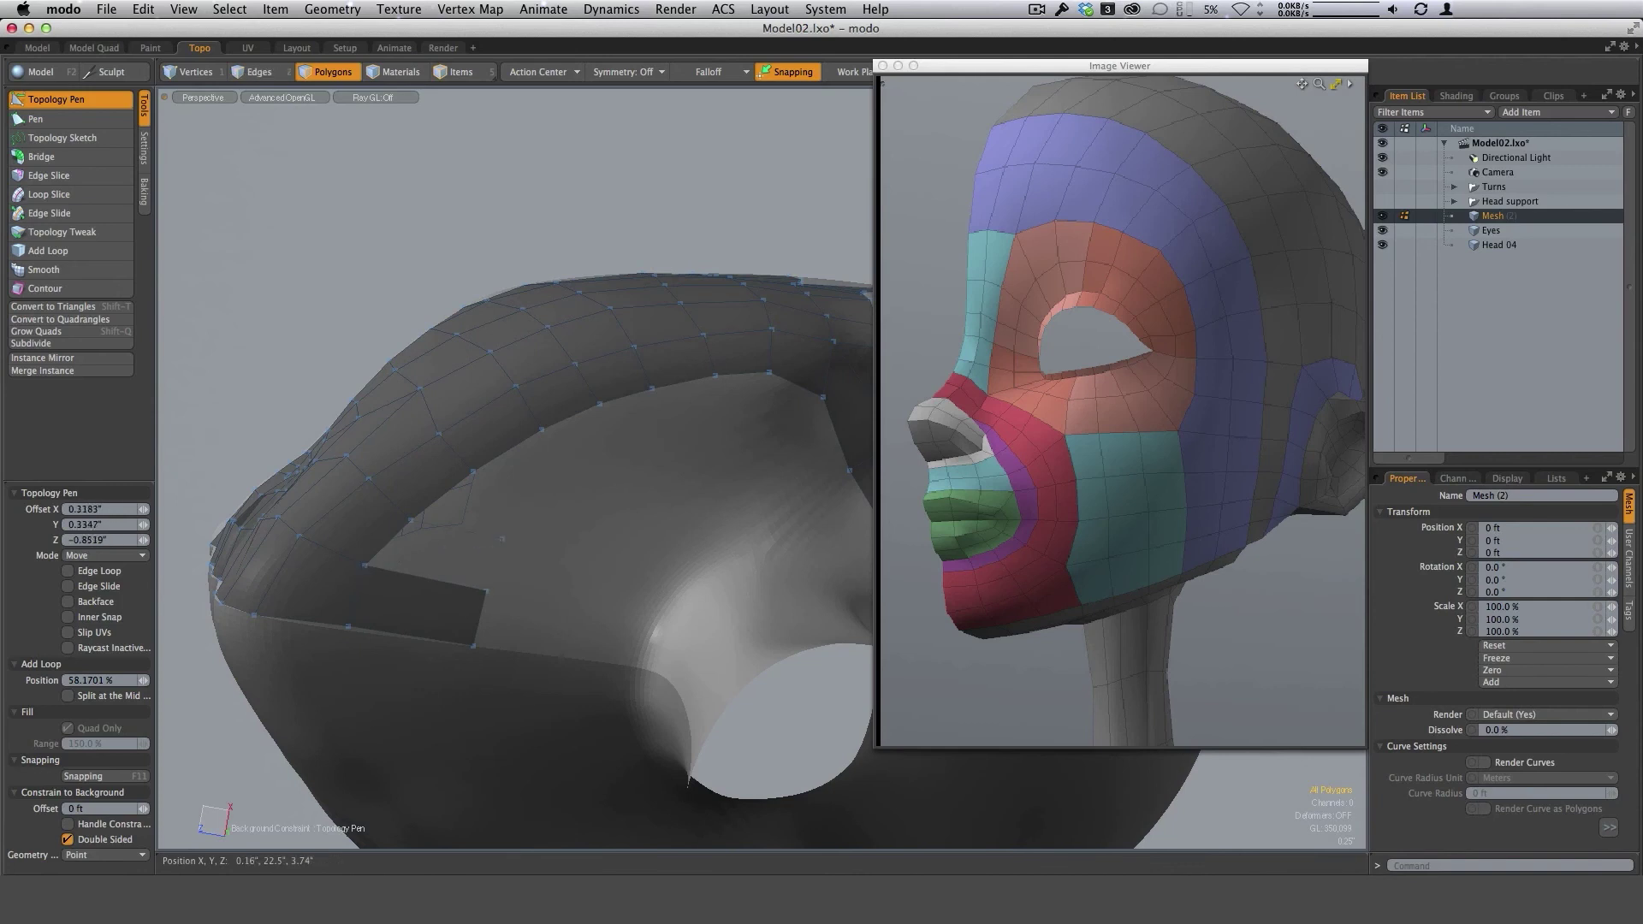
shift+drag(426, 577, 541, 439)
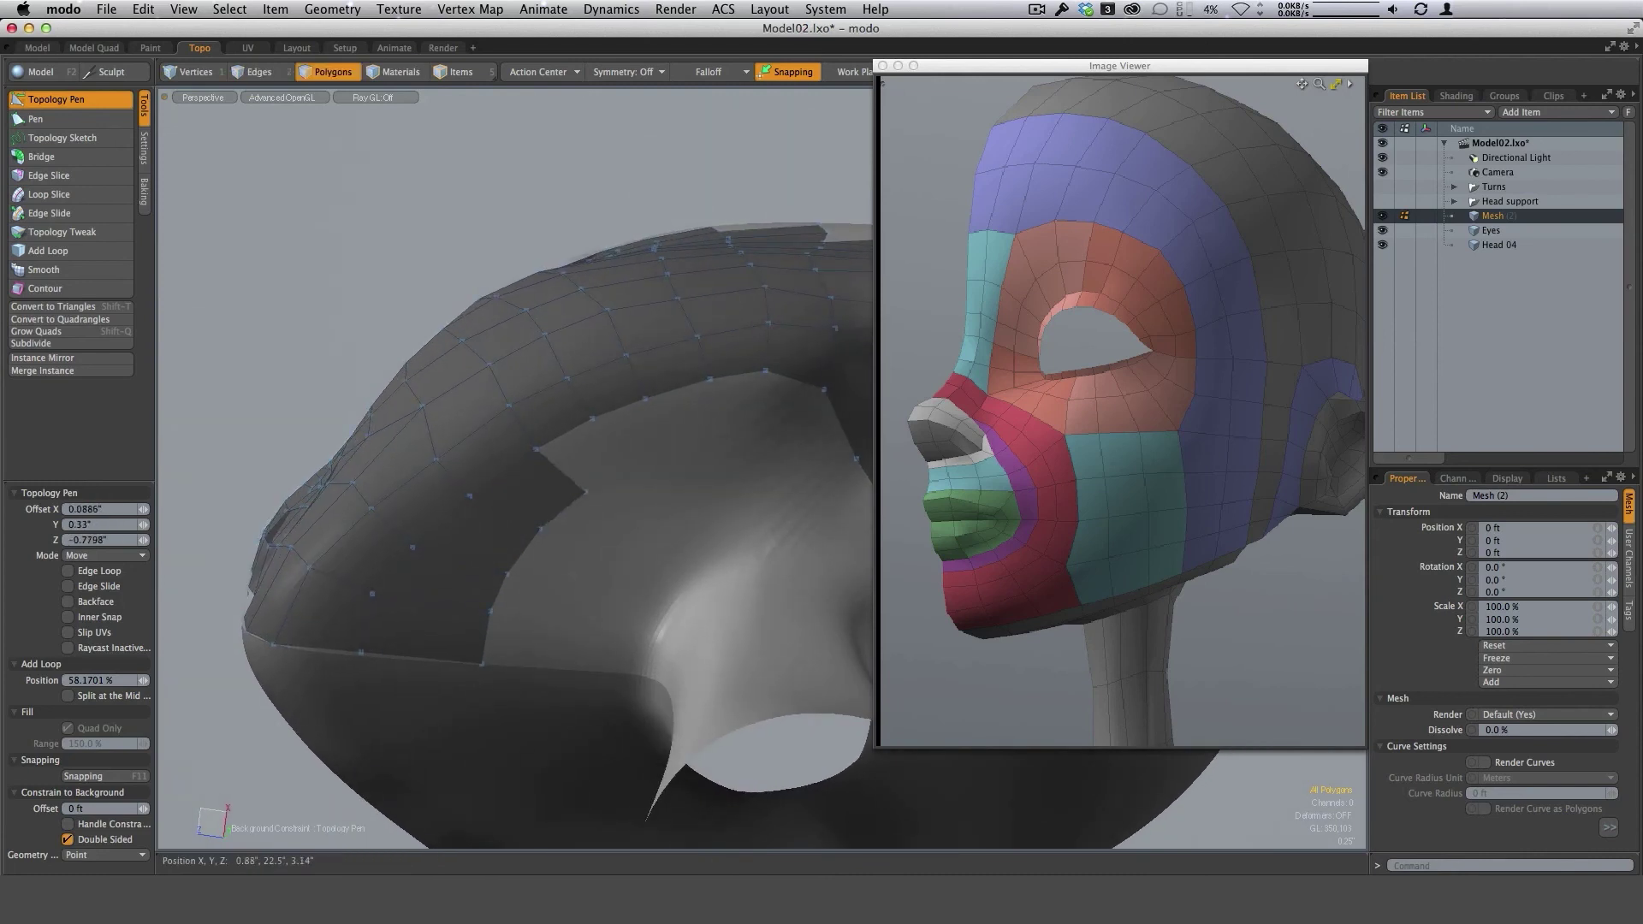
drag(542, 530, 531, 538)
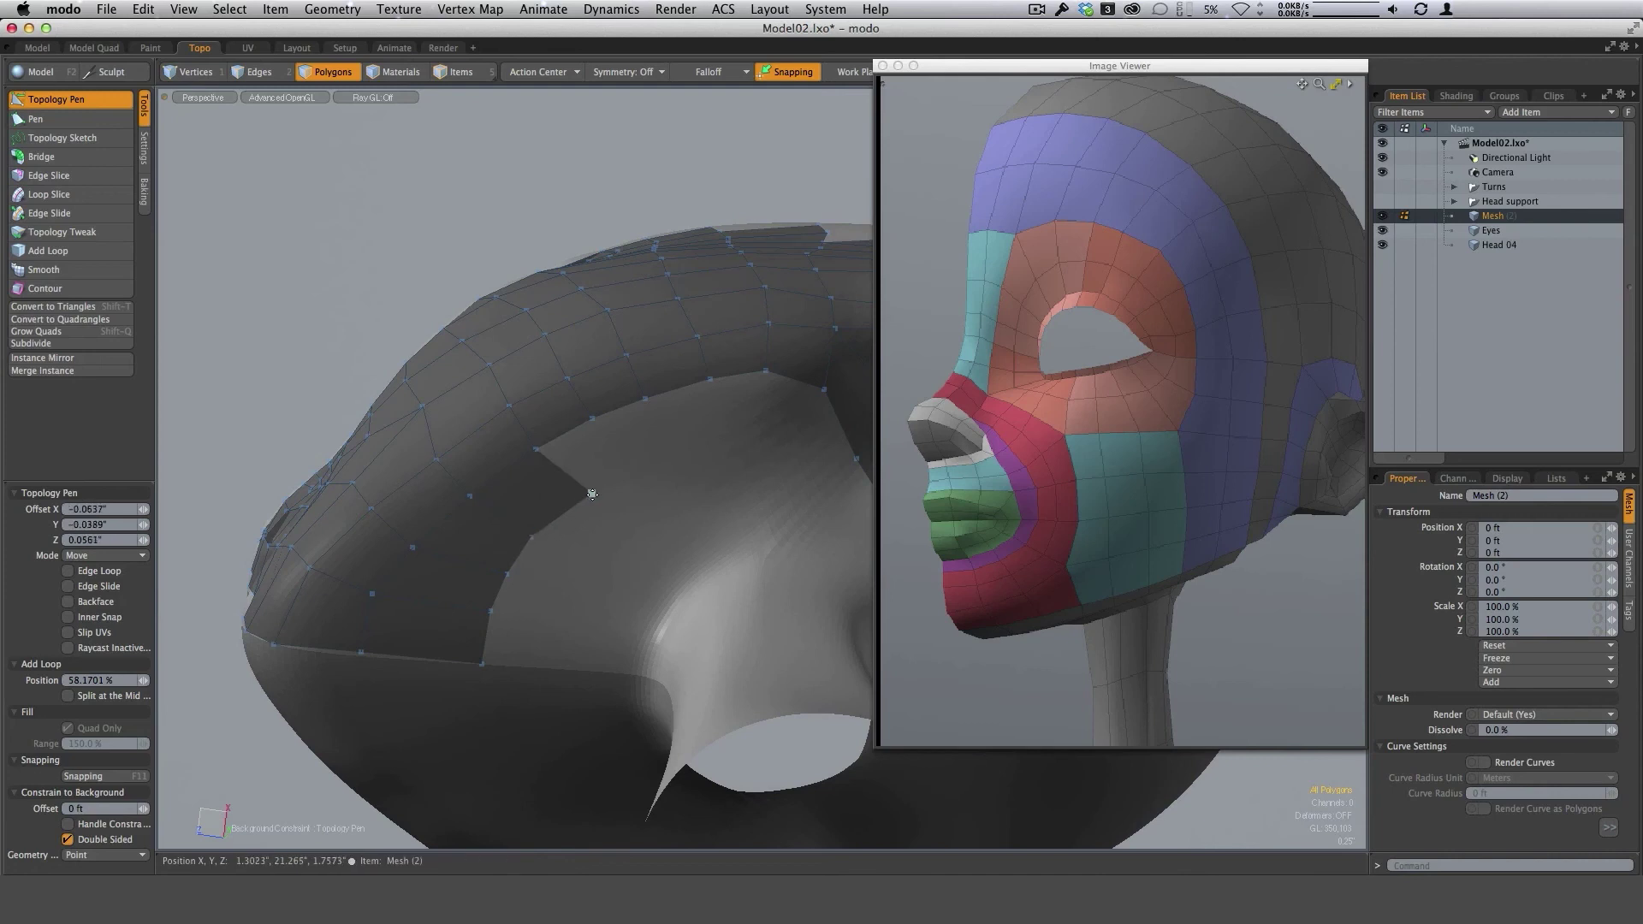
drag(592, 493, 742, 458)
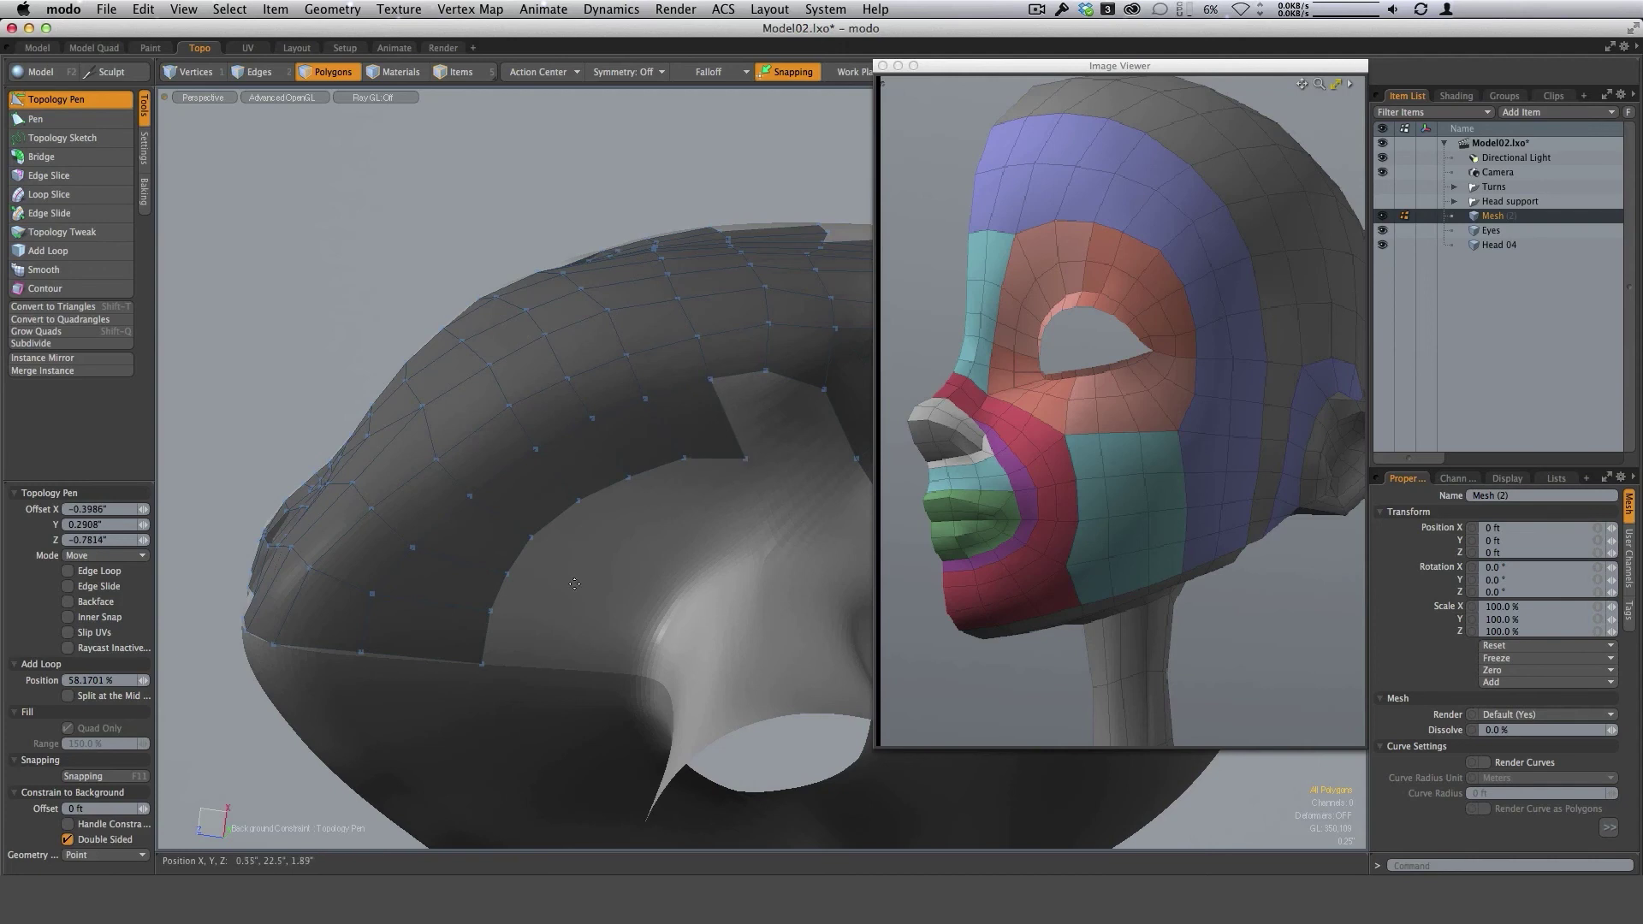
Add a third row of quads under the chin, running from the centre line along the front of the neck.
shift+drag(486, 637, 592, 640)
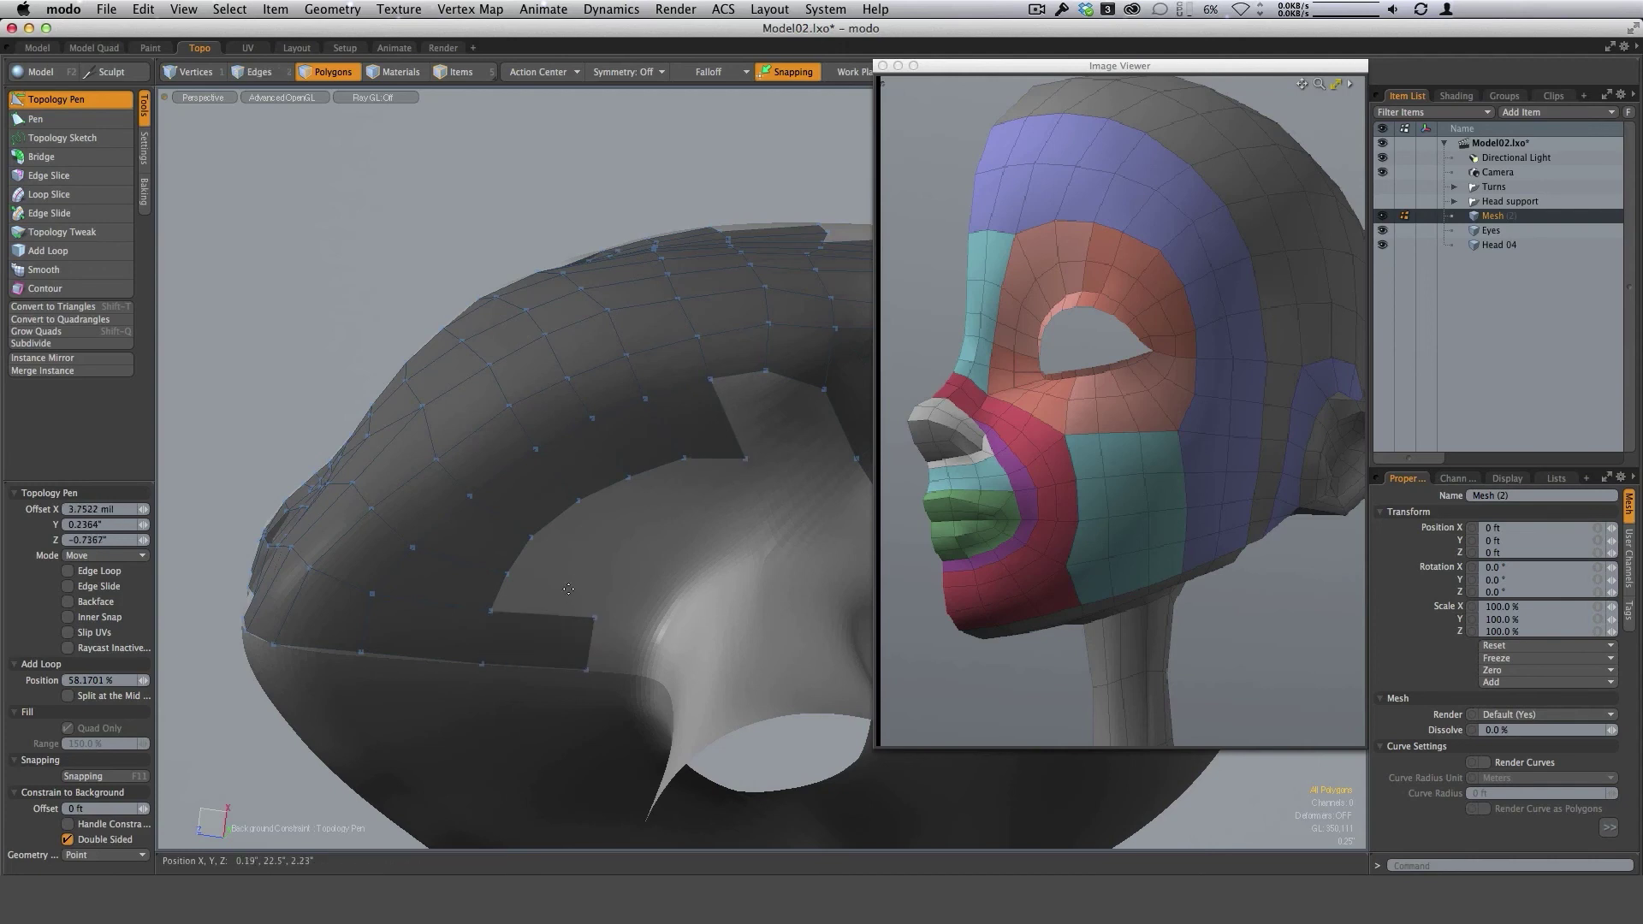
drag(490, 610, 532, 538)
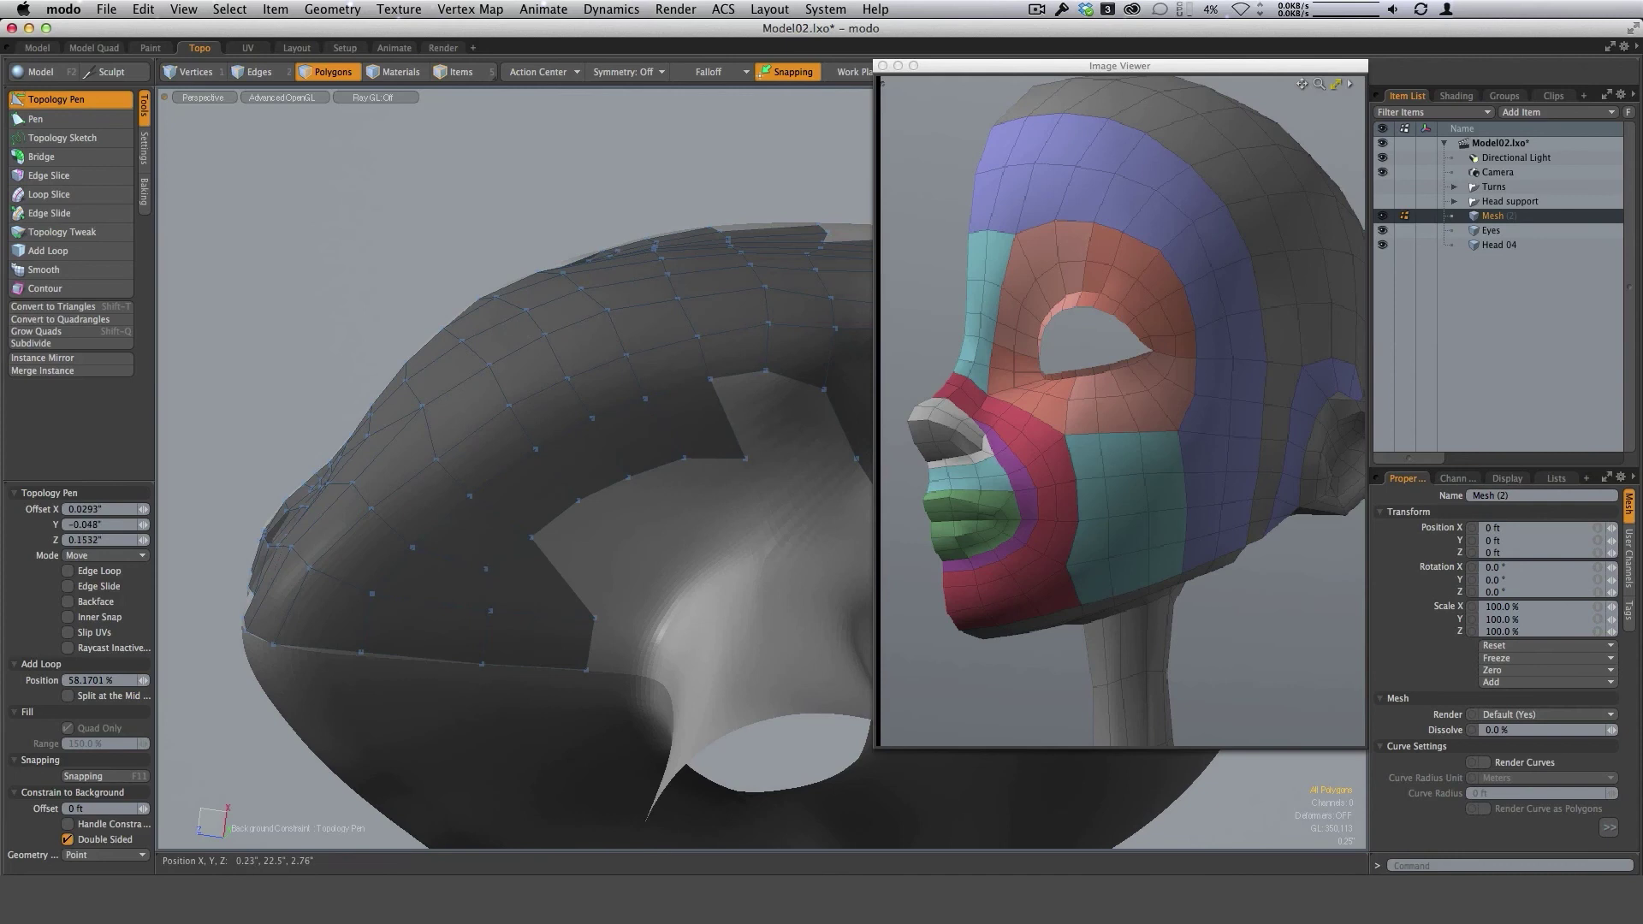
drag(595, 618, 593, 620)
alt+drag(673, 525, 657, 489)
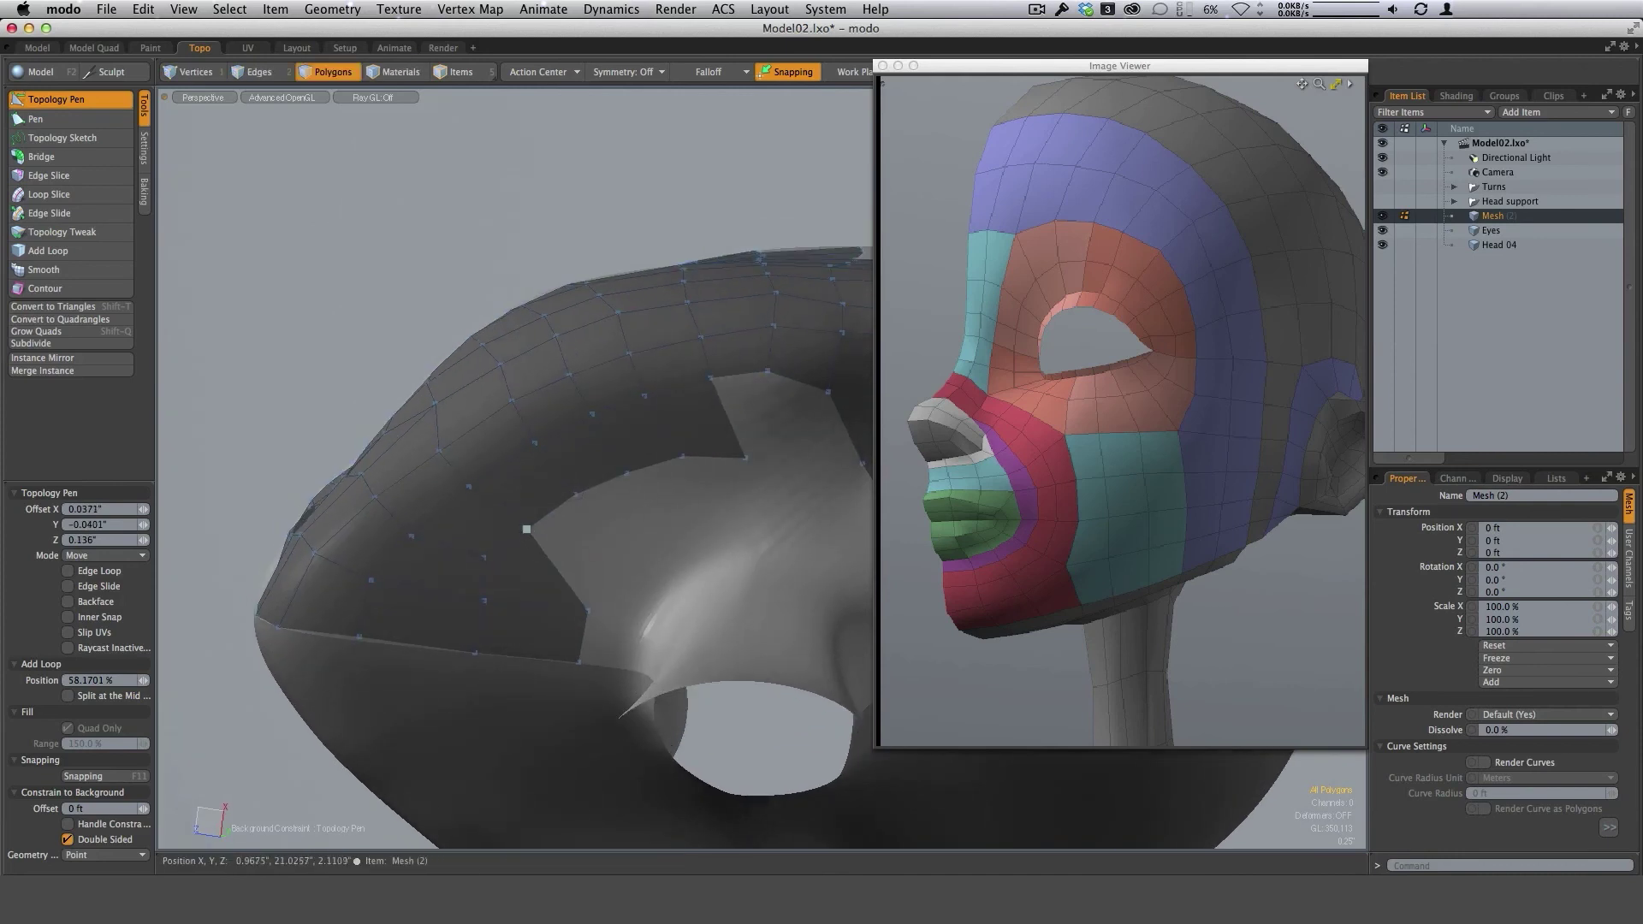
drag(526, 529, 676, 531)
alt+drag(681, 462, 704, 519)
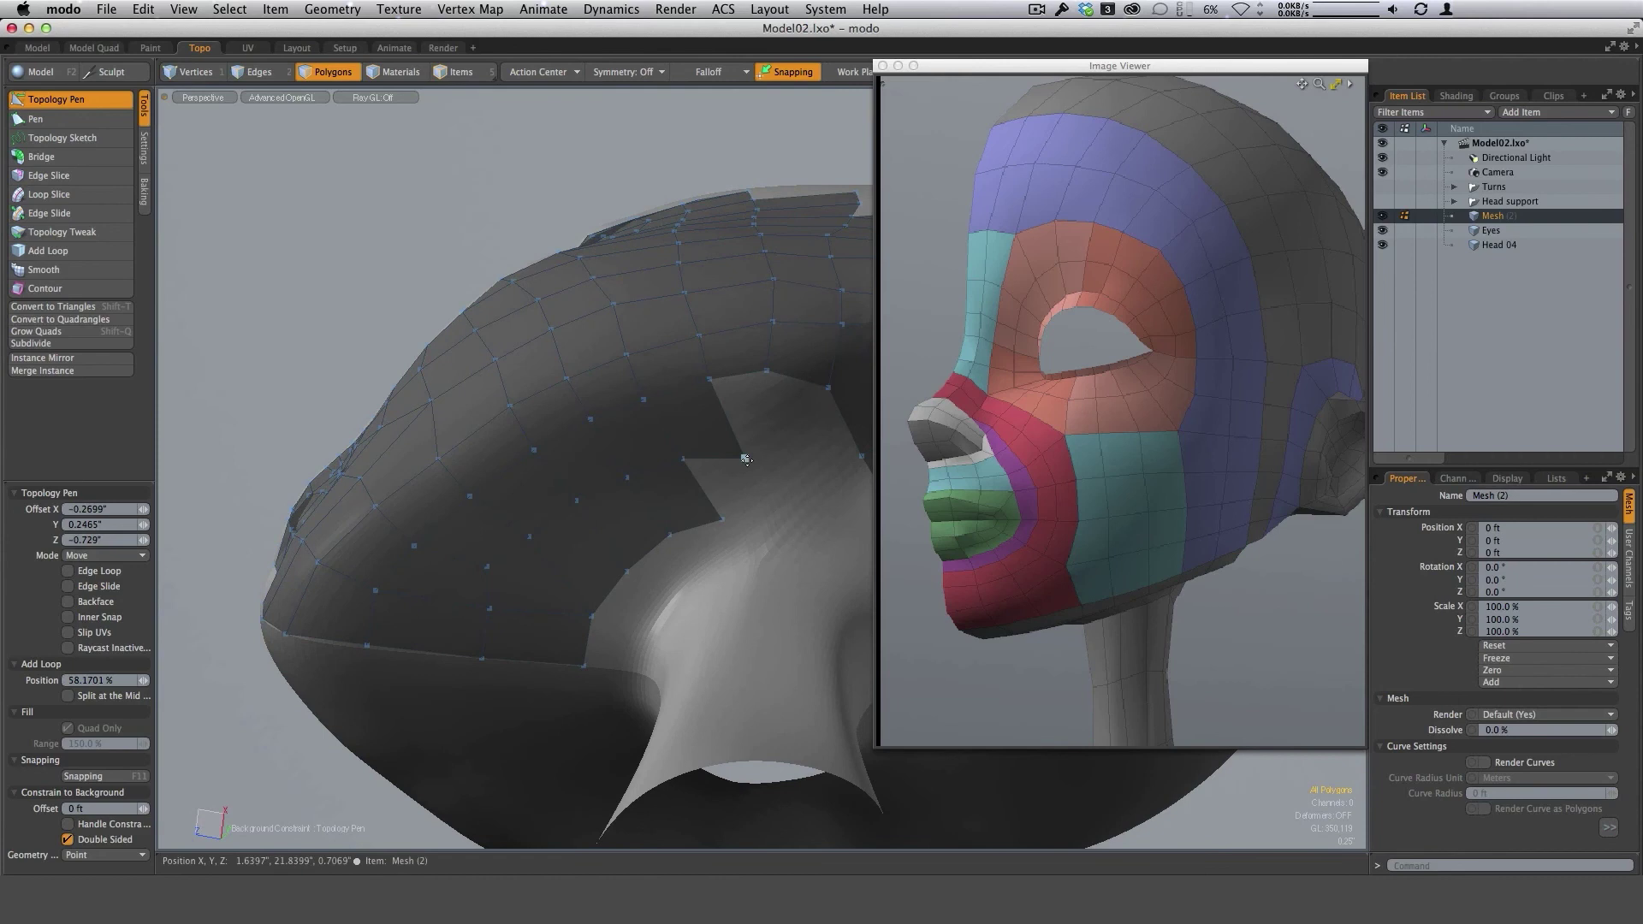
Fill the gap between the under-jaw rows and the polygons below the ear with connected quads beside the neck.
drag(683, 459, 696, 531)
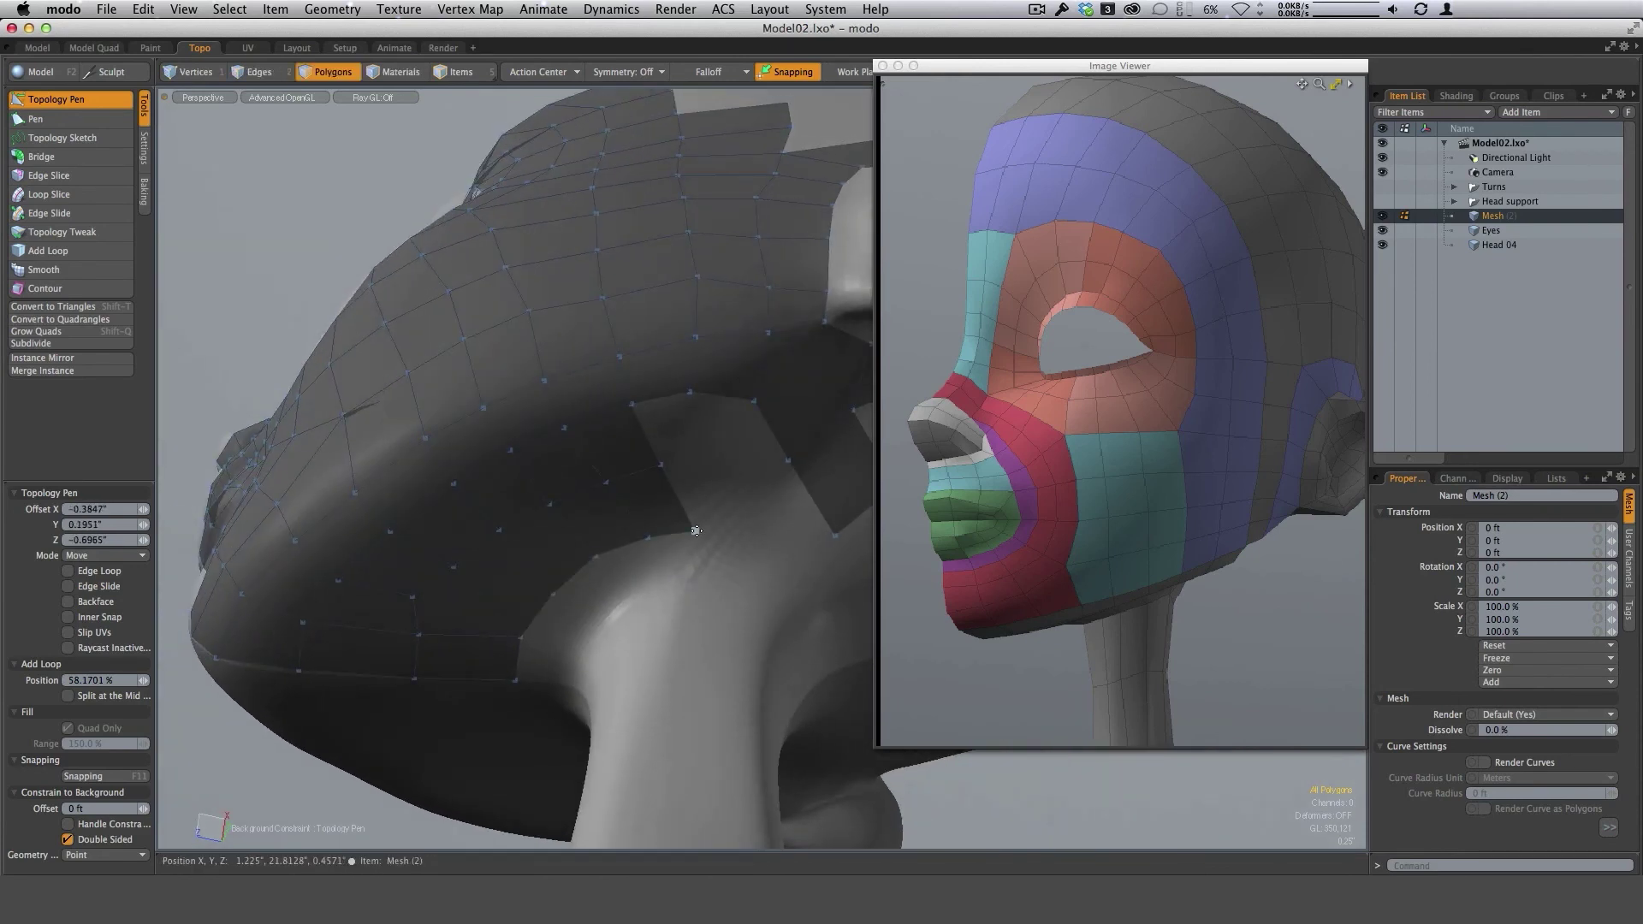
drag(639, 409, 708, 462)
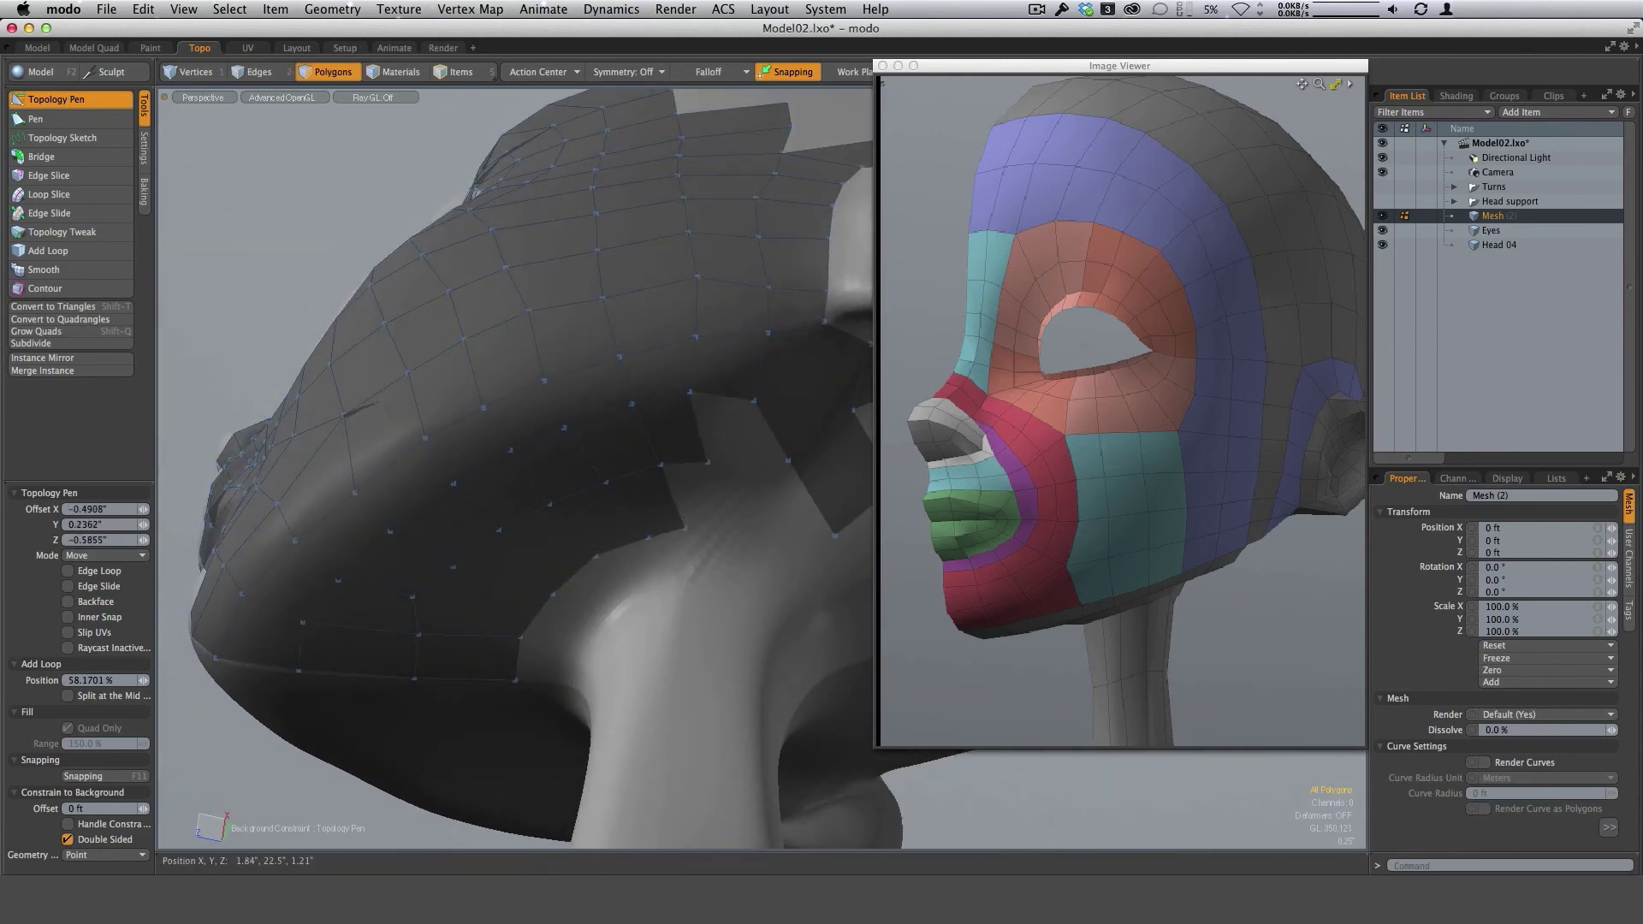
shift+drag(690, 391, 789, 461)
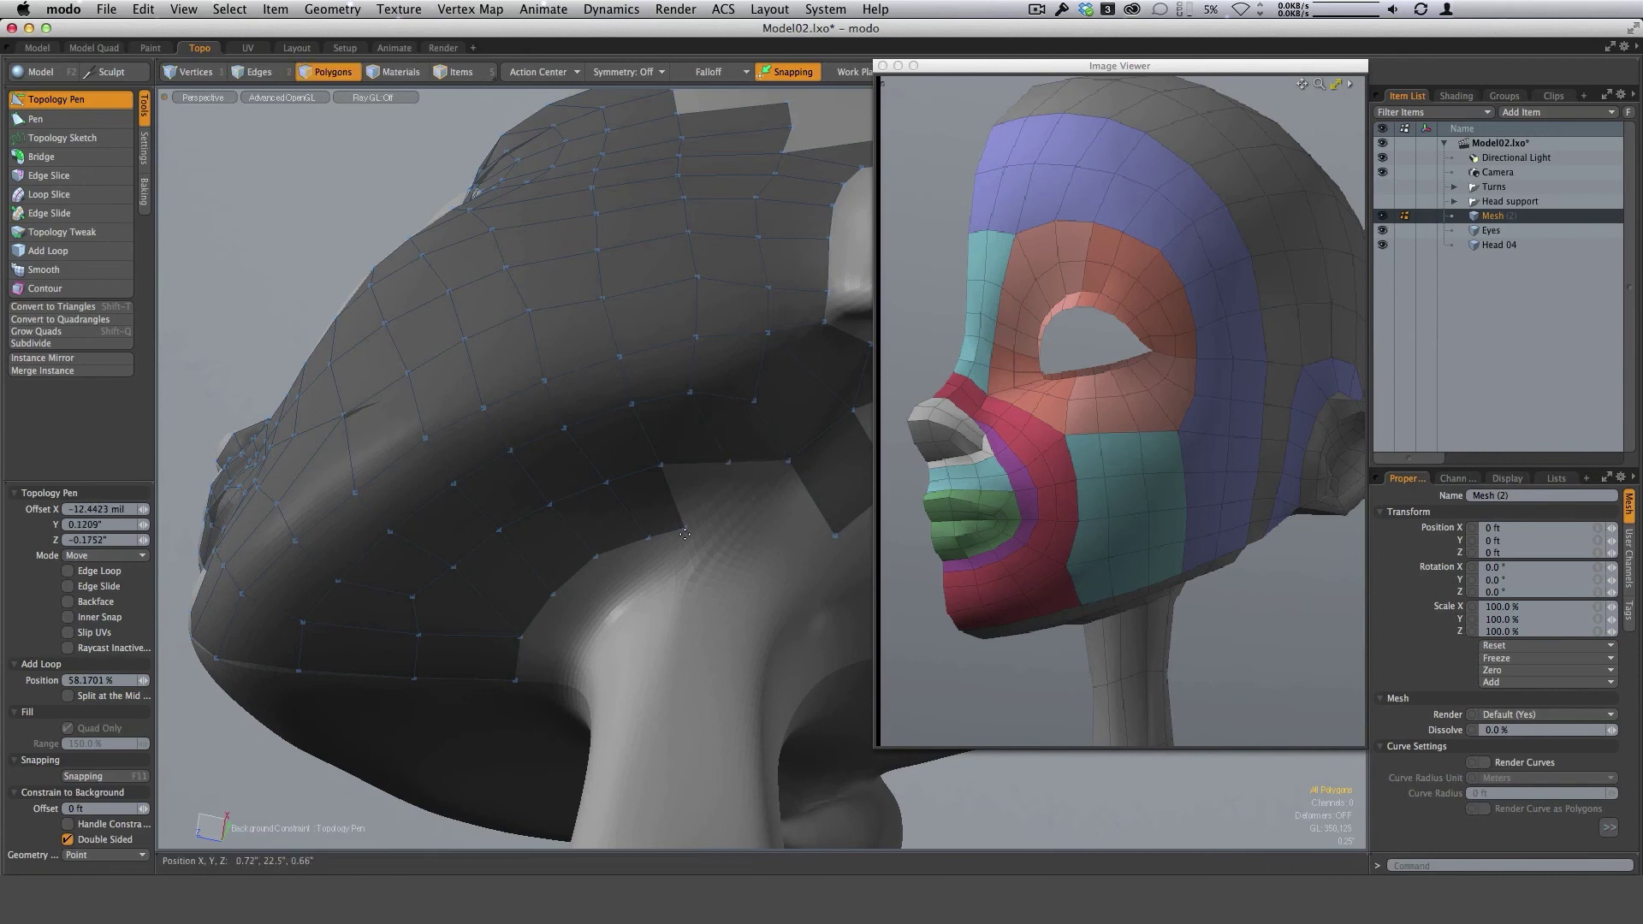
shift+drag(660, 464, 721, 532)
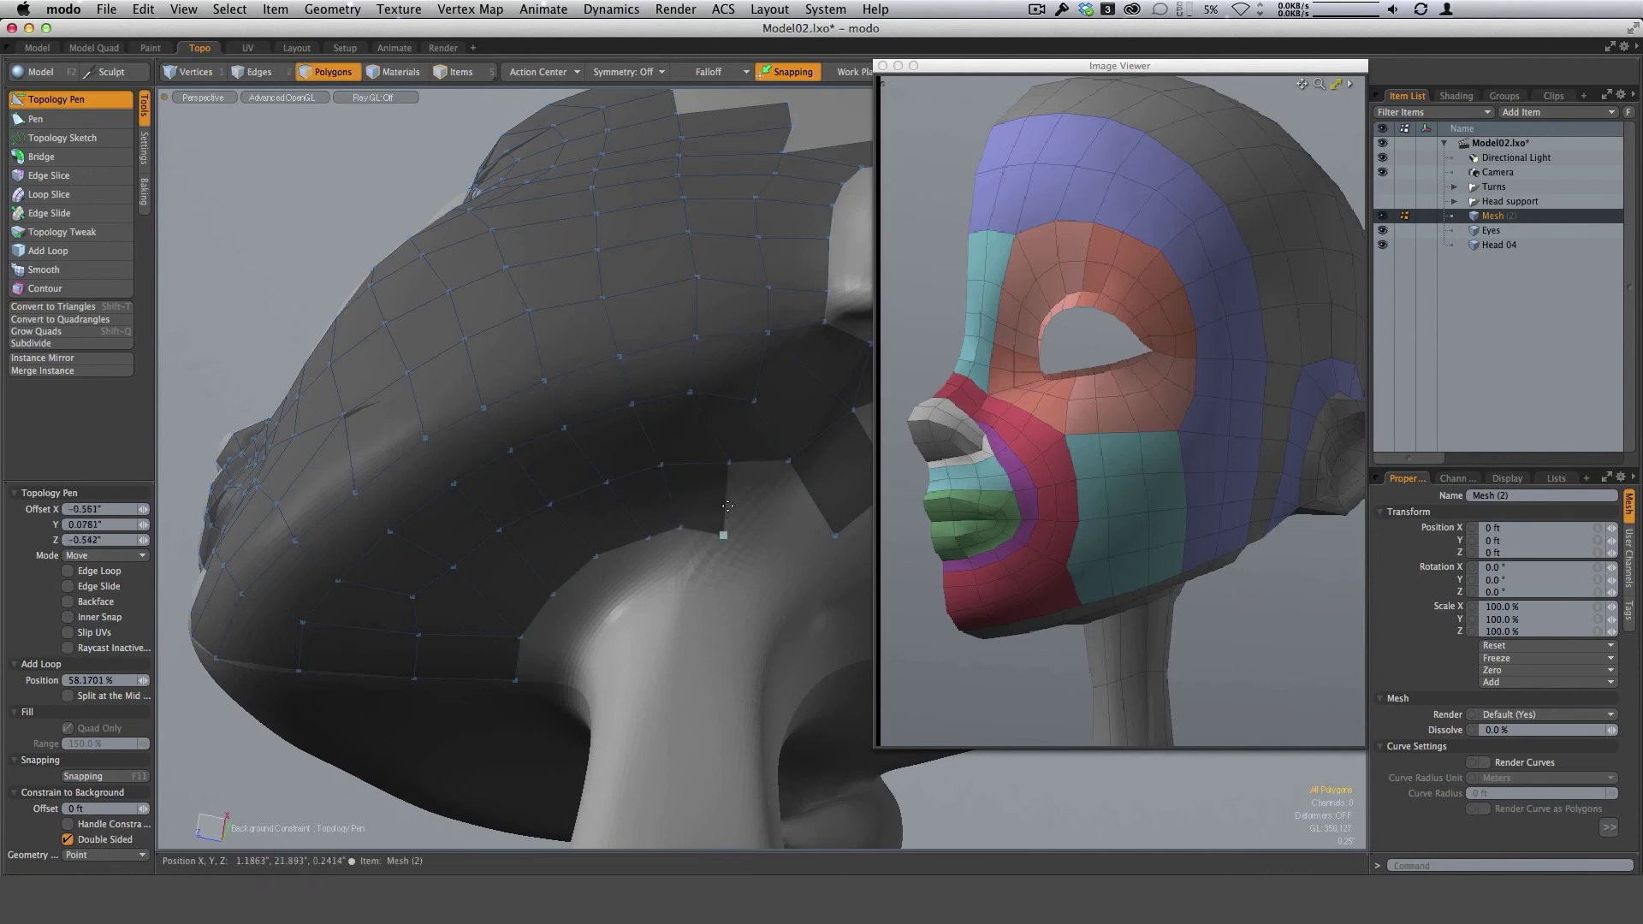
shift+drag(729, 462, 758, 504)
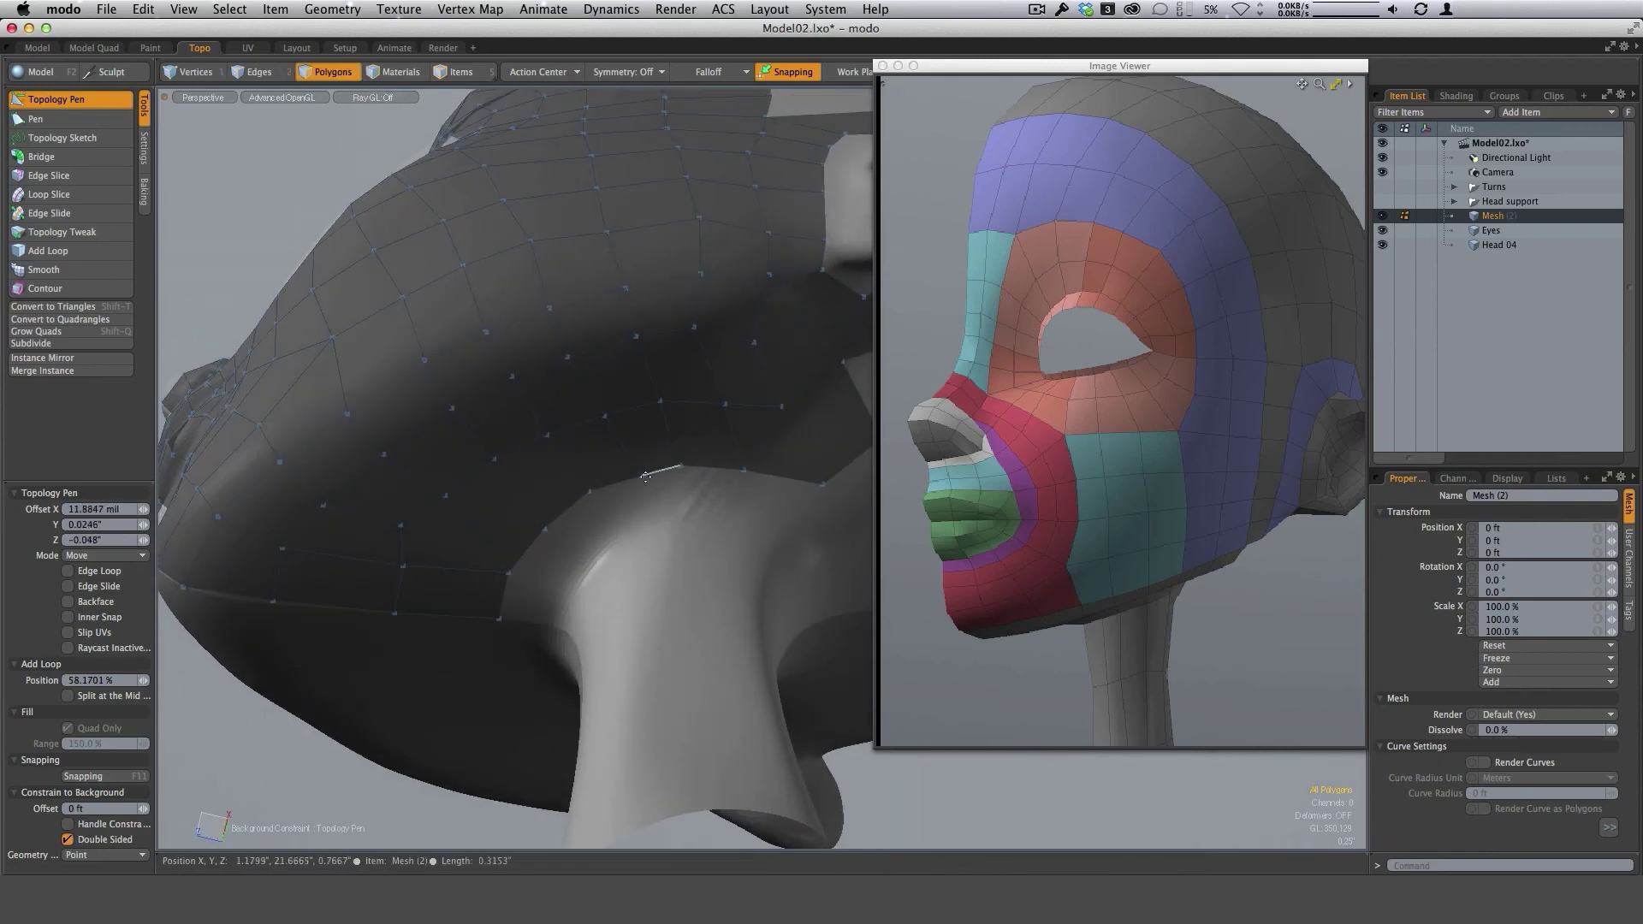
Connect the polygons at the side of the neck and extend quads around toward the back of the neck.
alt+drag(657, 473, 752, 475)
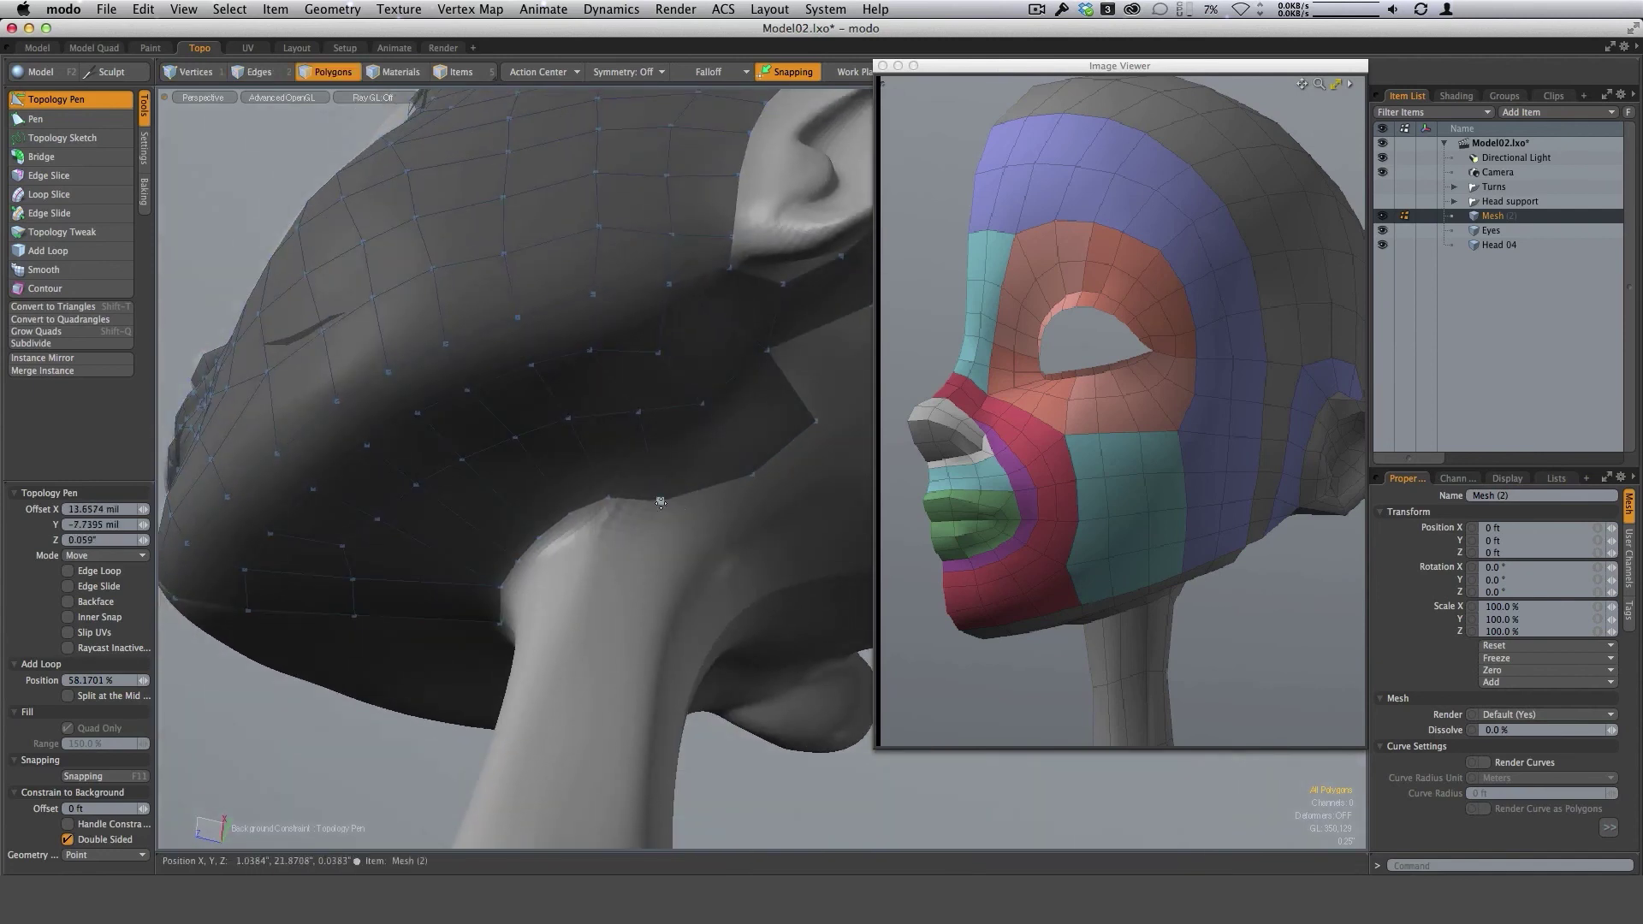
drag(660, 502, 683, 510)
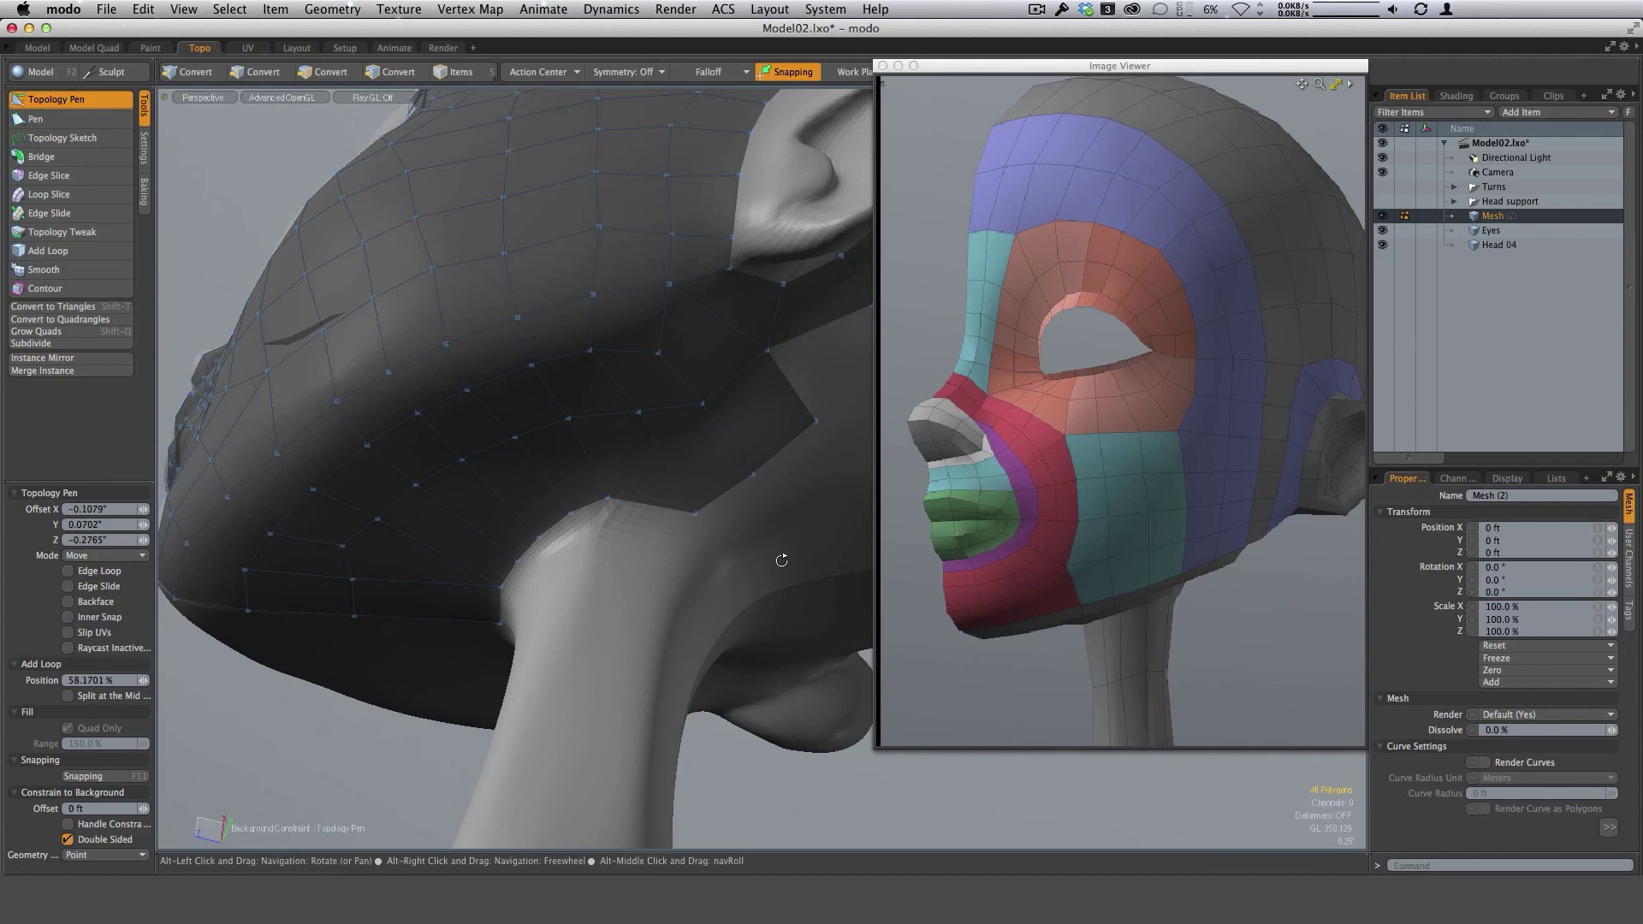
alt+drag(782, 558, 627, 547)
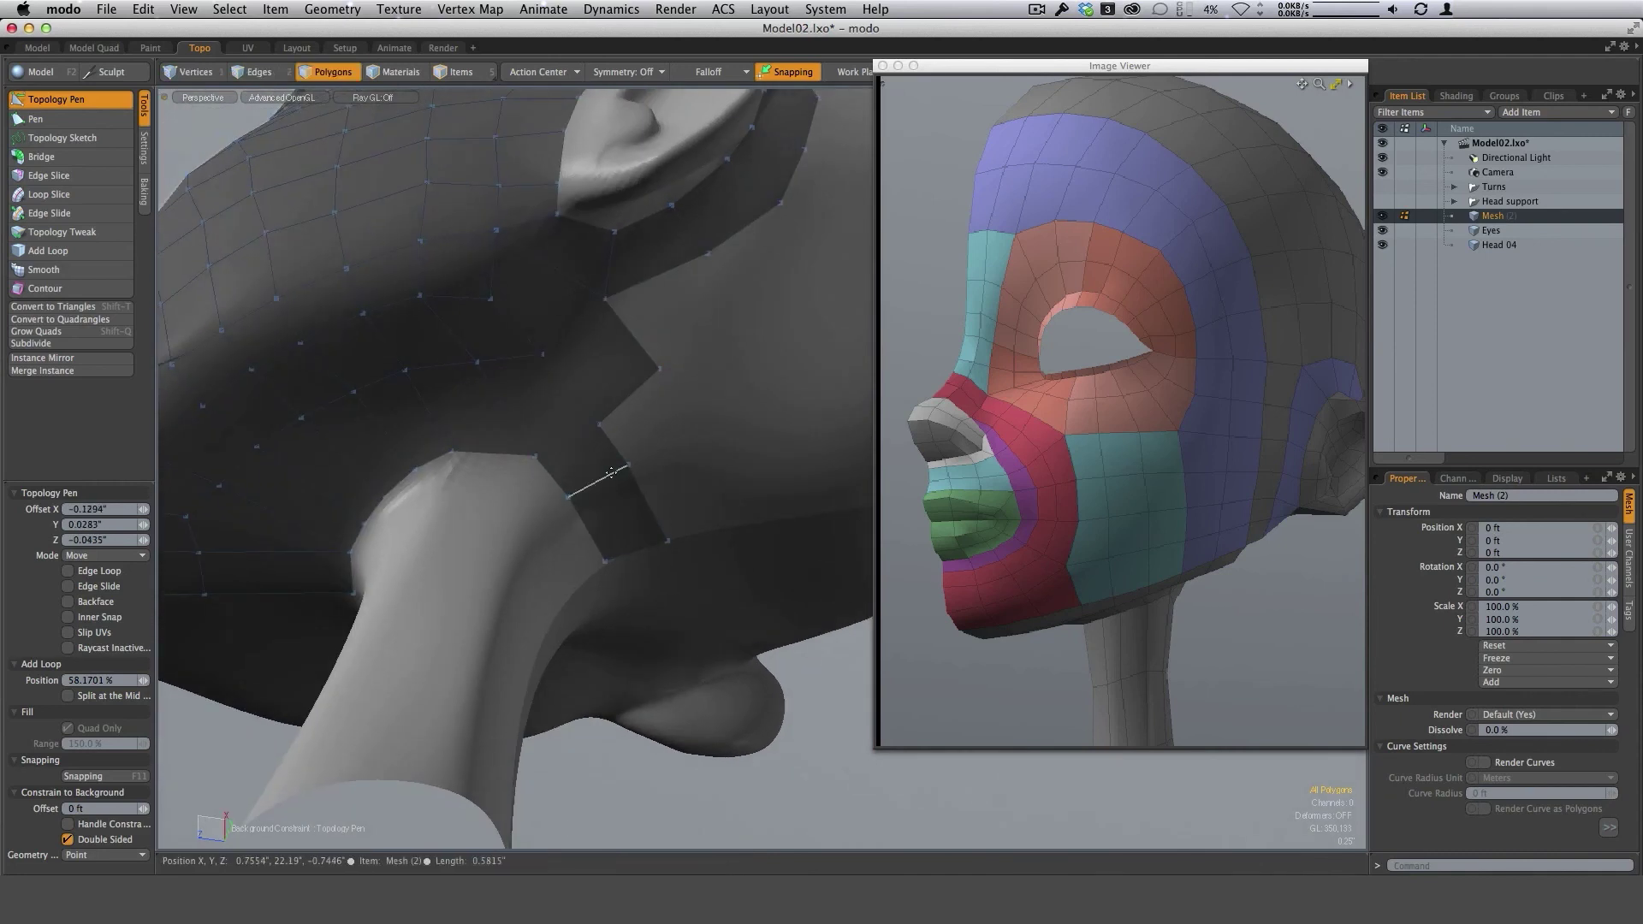
scroll(608, 459, down, 3)
drag(616, 451, 792, 455)
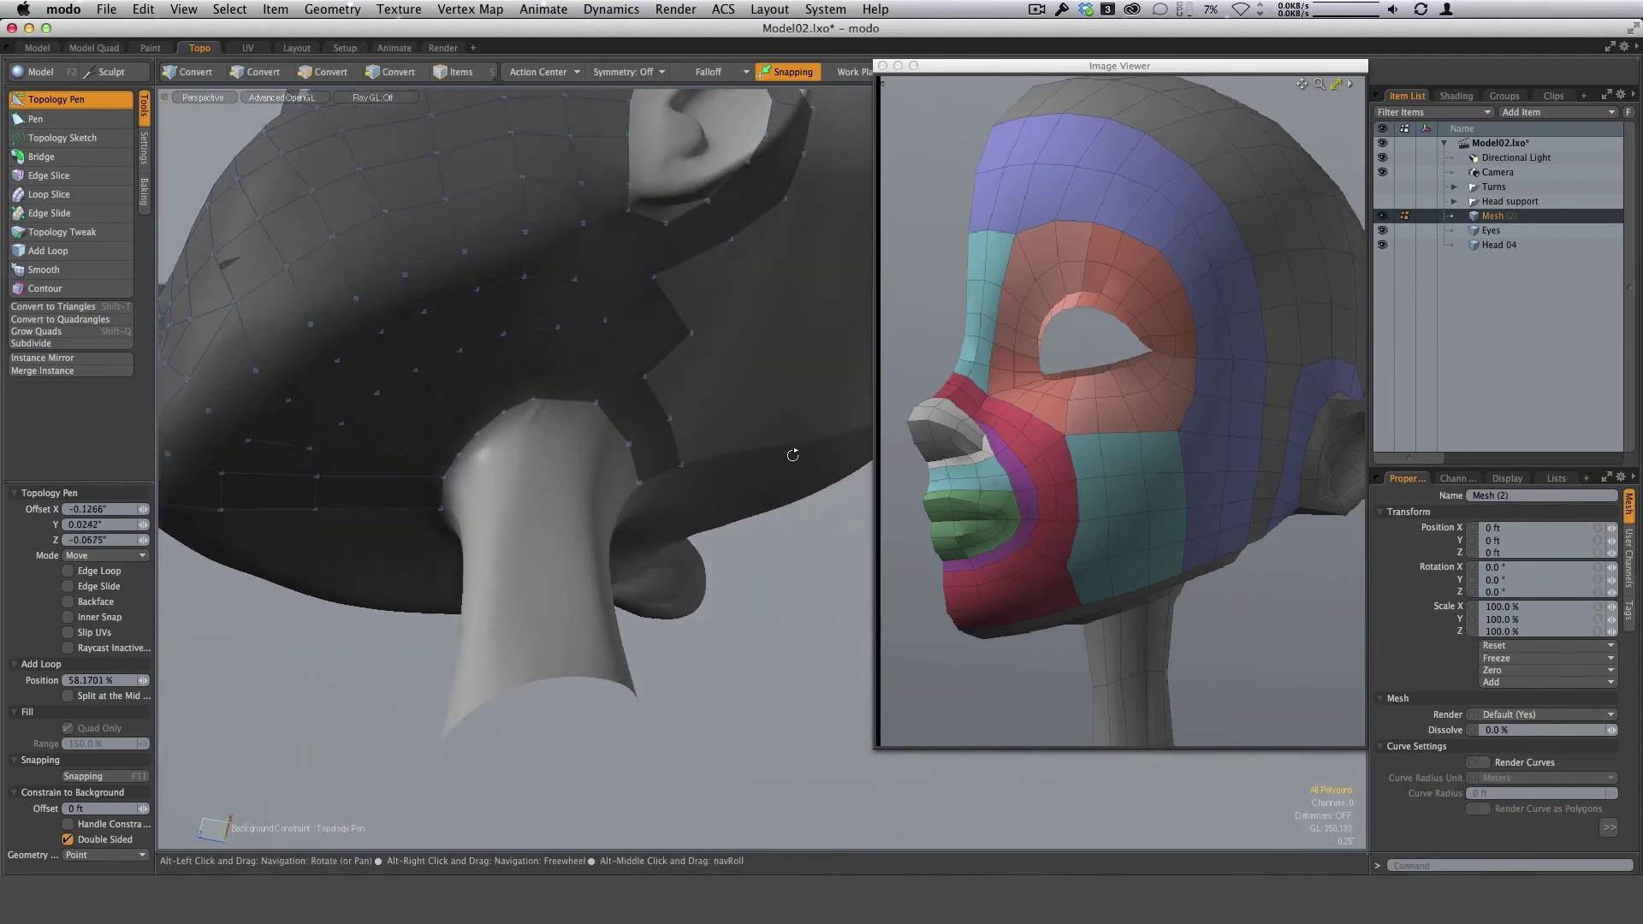
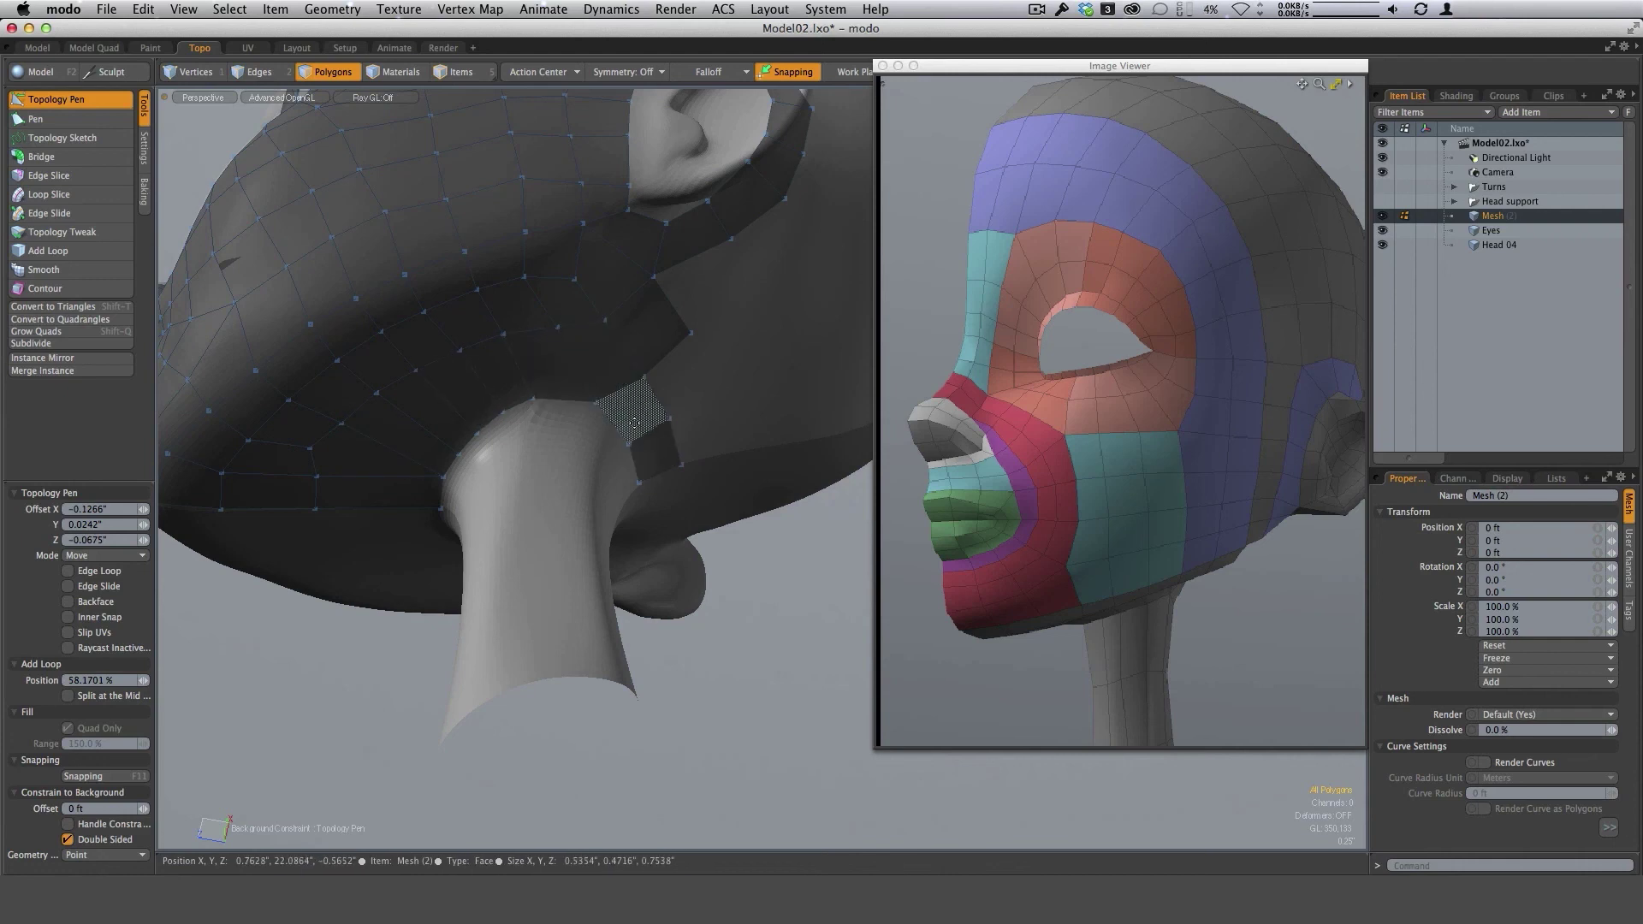
alt+drag(742, 505, 753, 599)
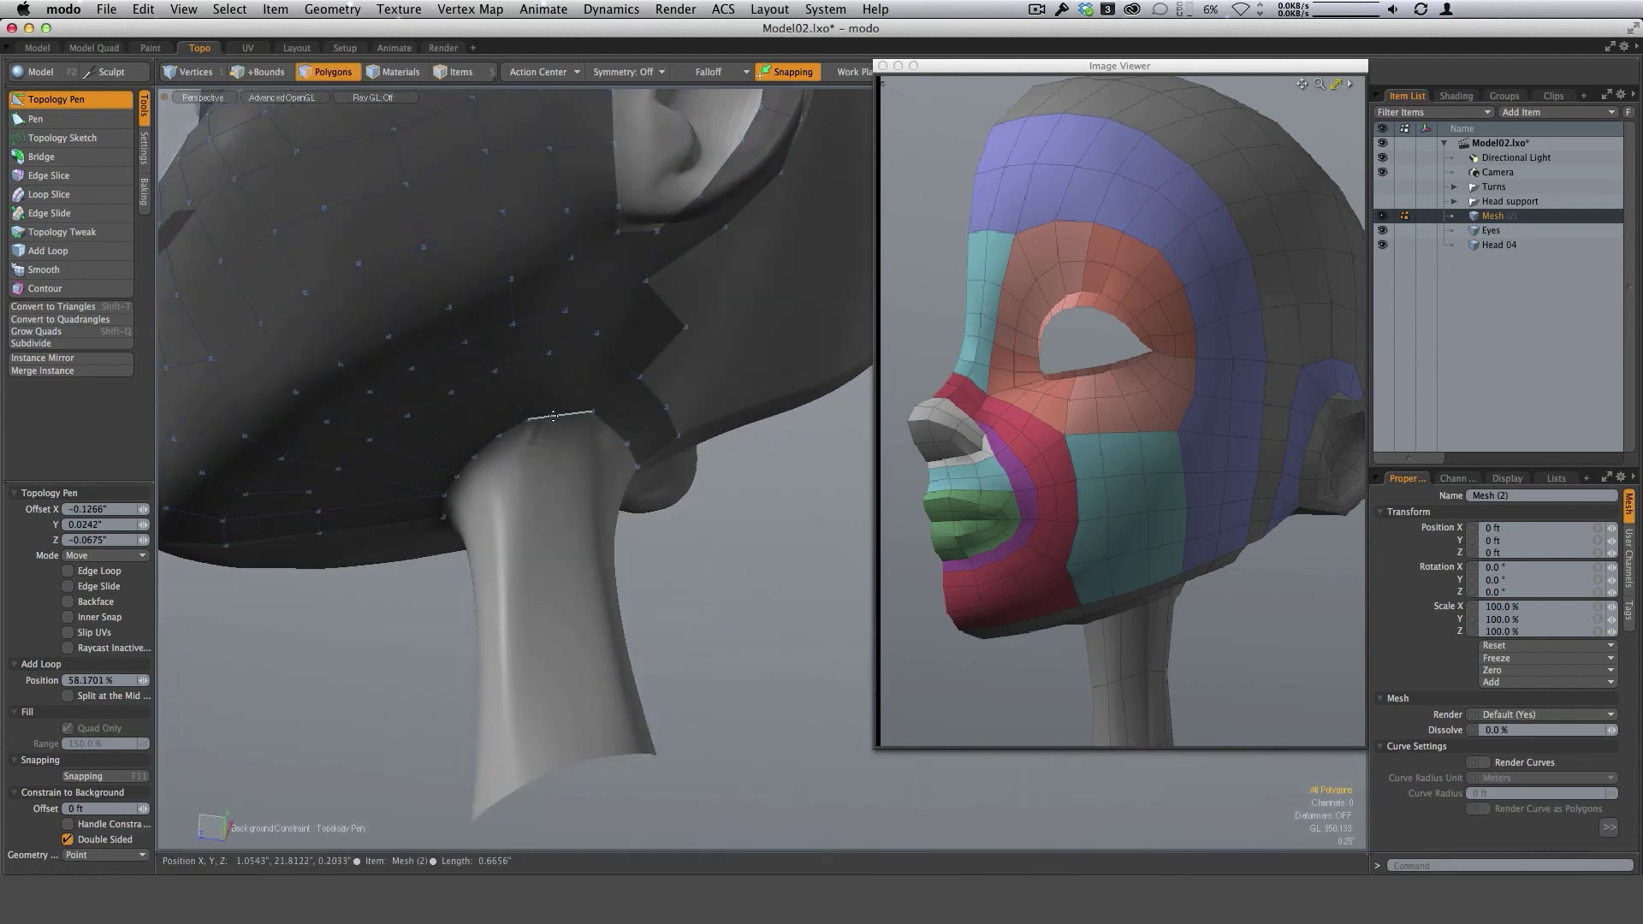
Extrude a strip of polygons down from the open edges around the top of the neck and weld its front pieces.
mouse_move(553, 416)
shift+mouse_down()
mouse_move(548, 475)
mouse_move(599, 295)
mouse_move(500, 338)
mouse_move(568, 441)
mouse_move(531, 415)
shift+mouse_up()
shift+right_drag(526, 375, 556, 429)
drag(503, 486, 500, 483)
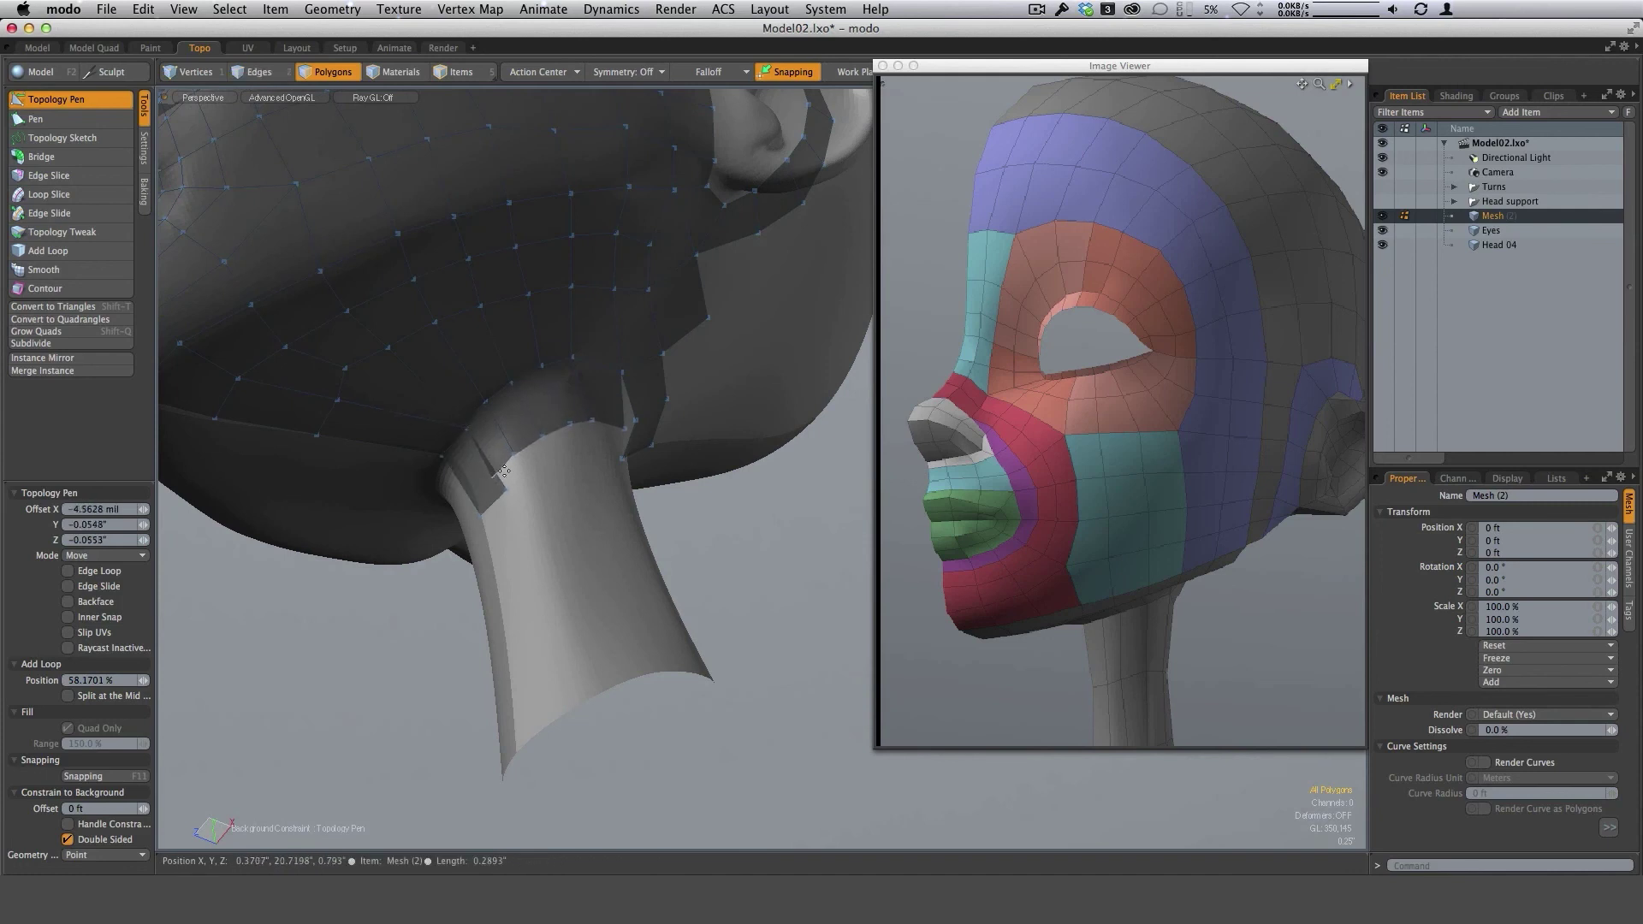
key(super+z)
drag(492, 478, 491, 479)
alt+drag(494, 486, 606, 443)
ctrl+alt+drag(690, 480, 681, 490)
alt+drag(682, 489, 691, 476)
ctrl+alt+drag(691, 476, 692, 423)
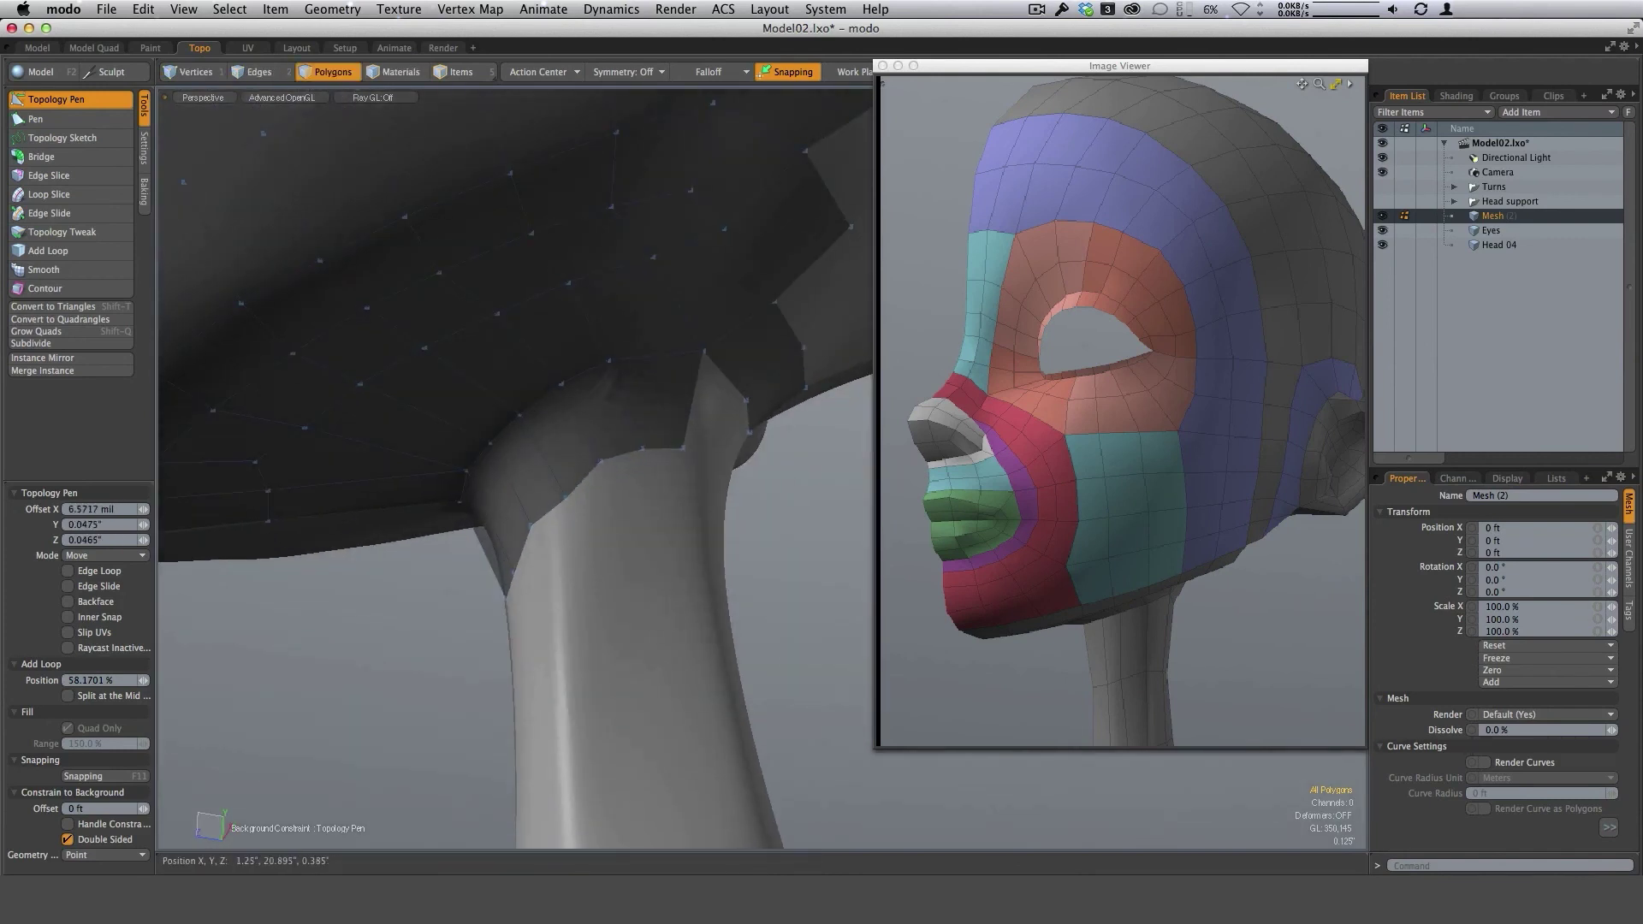
Close the gap at the side of the upper neck strip and even out the vertices along its lower edge.
mouse_move(568, 497)
mouse_down()
mouse_move(789, 448)
mouse_move(635, 418)
mouse_move(673, 503)
mouse_move(576, 459)
mouse_move(581, 524)
mouse_up()
scroll(581, 523, down, 5)
alt+drag(599, 445, 634, 497)
scroll(649, 568, down, 3)
alt+drag(634, 496, 701, 465)
ctrl+alt+drag(564, 473, 562, 552)
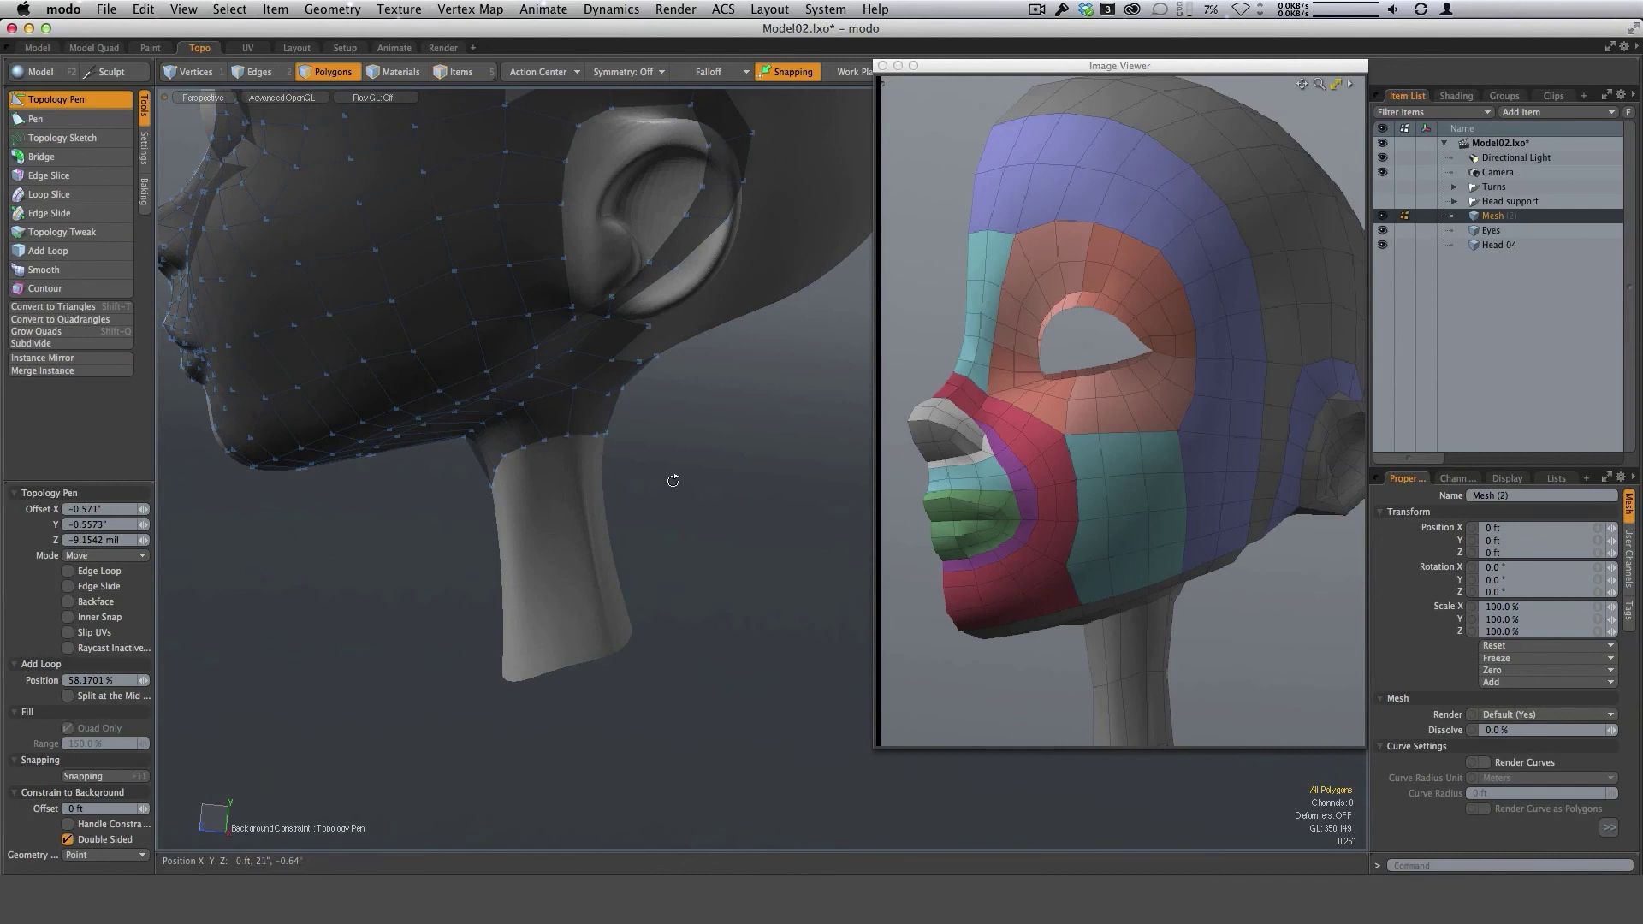
alt+drag(673, 481, 694, 420)
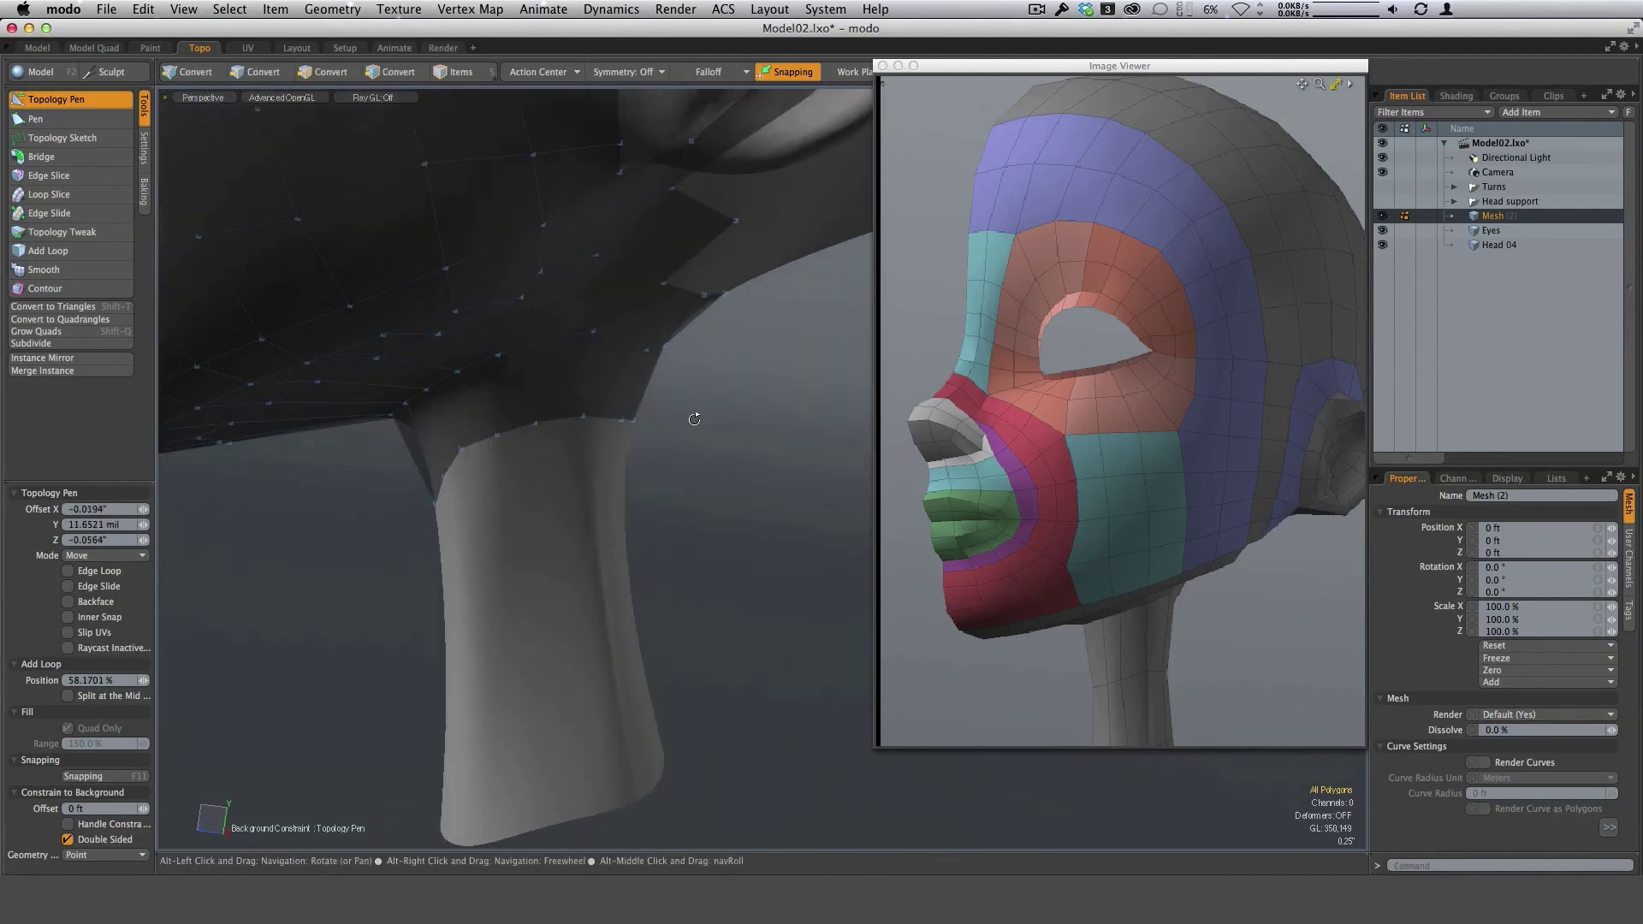
Extrude the open edges of the upper neck strip down as one row of polygons to the bottom of the neck.
alt+drag(562, 455, 485, 451)
alt+drag(594, 460, 483, 507)
shift+middle_drag(552, 421, 582, 784)
alt+shift+drag(582, 784, 607, 631)
scroll(611, 601, up, 4)
alt+drag(587, 539, 613, 575)
Move the vertices of the new row's lower edge onto the bottom rim of the neck and space them evenly around it.
drag(490, 637, 496, 673)
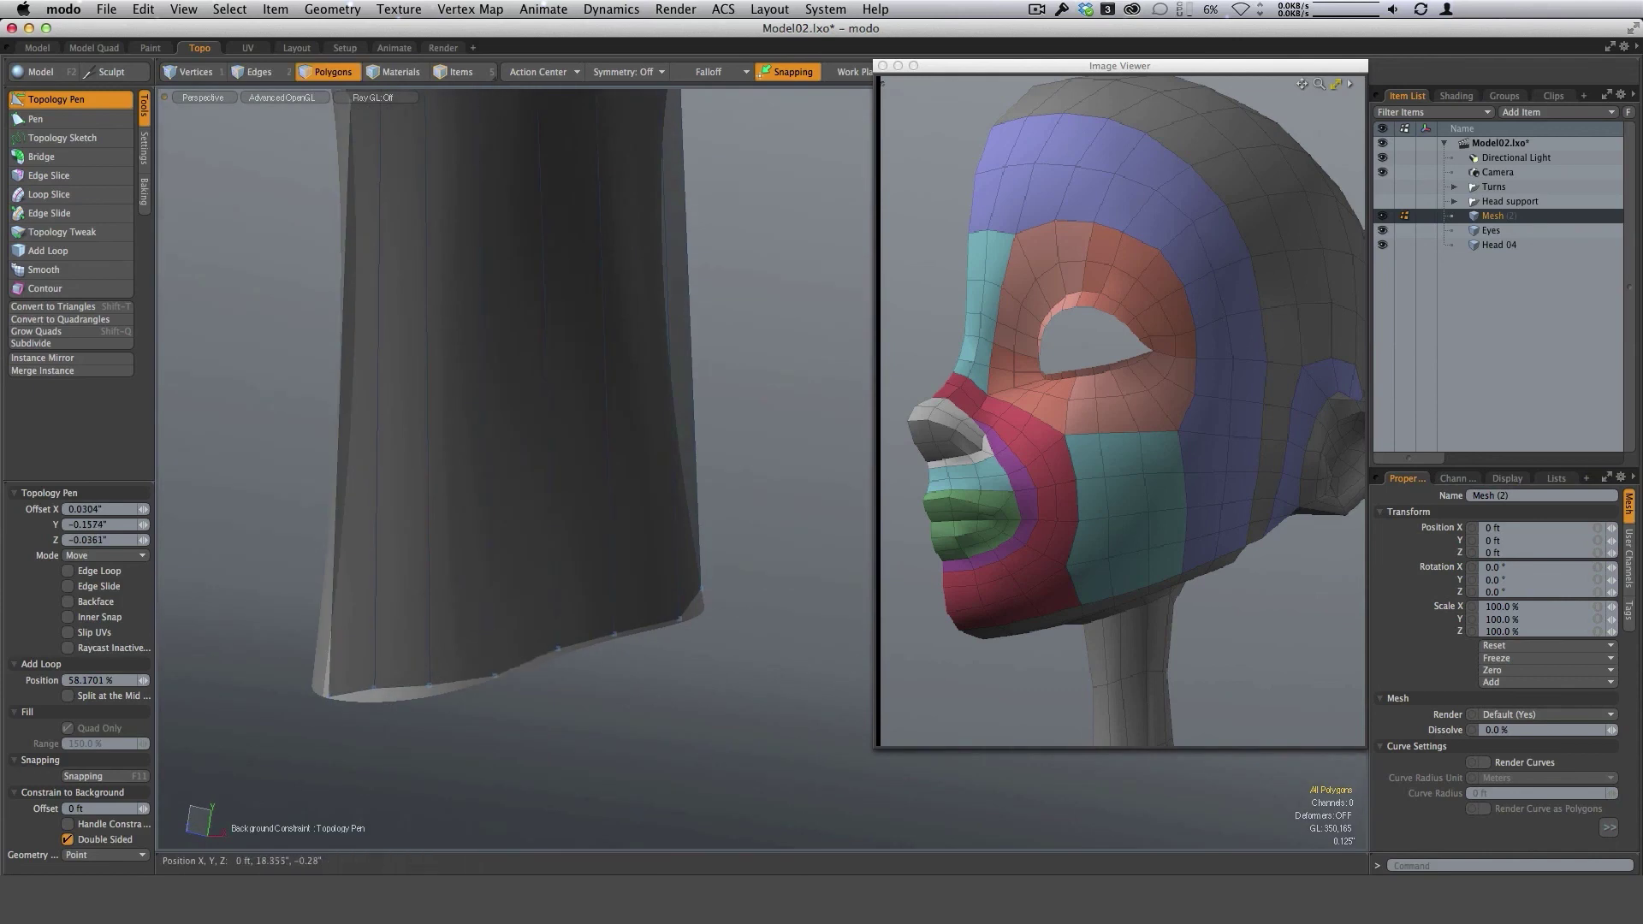
alt+drag(655, 537, 728, 523)
drag(411, 697, 557, 679)
alt+drag(655, 582, 553, 564)
drag(461, 636, 461, 639)
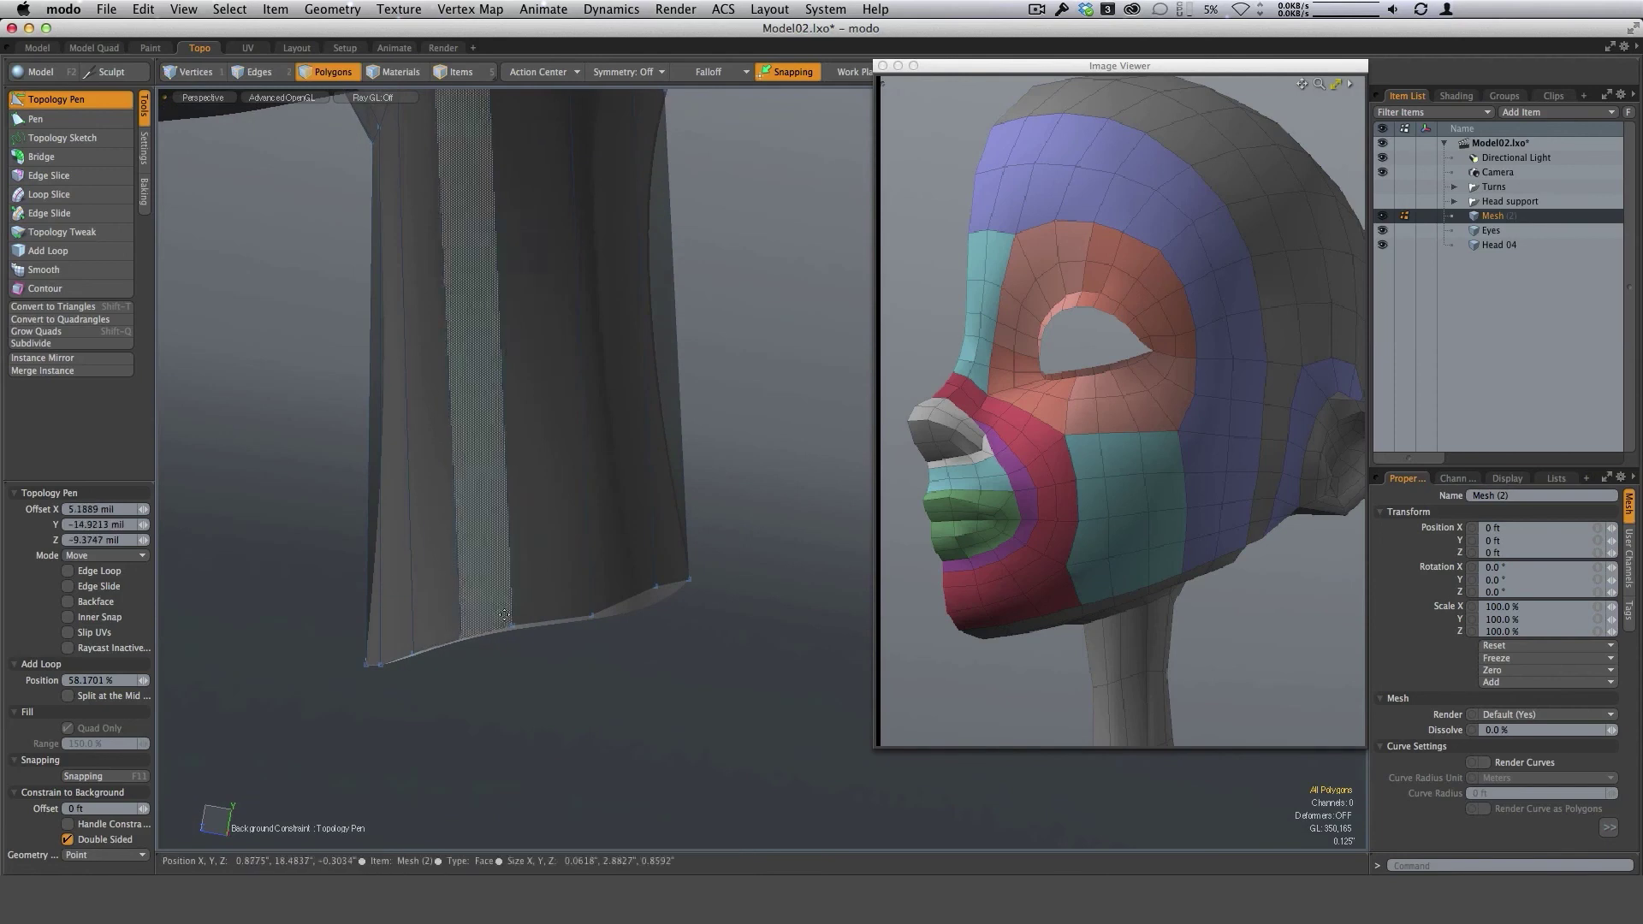
drag(688, 580, 435, 602)
alt+drag(685, 577, 599, 584)
alt+shift+drag(599, 583, 602, 633)
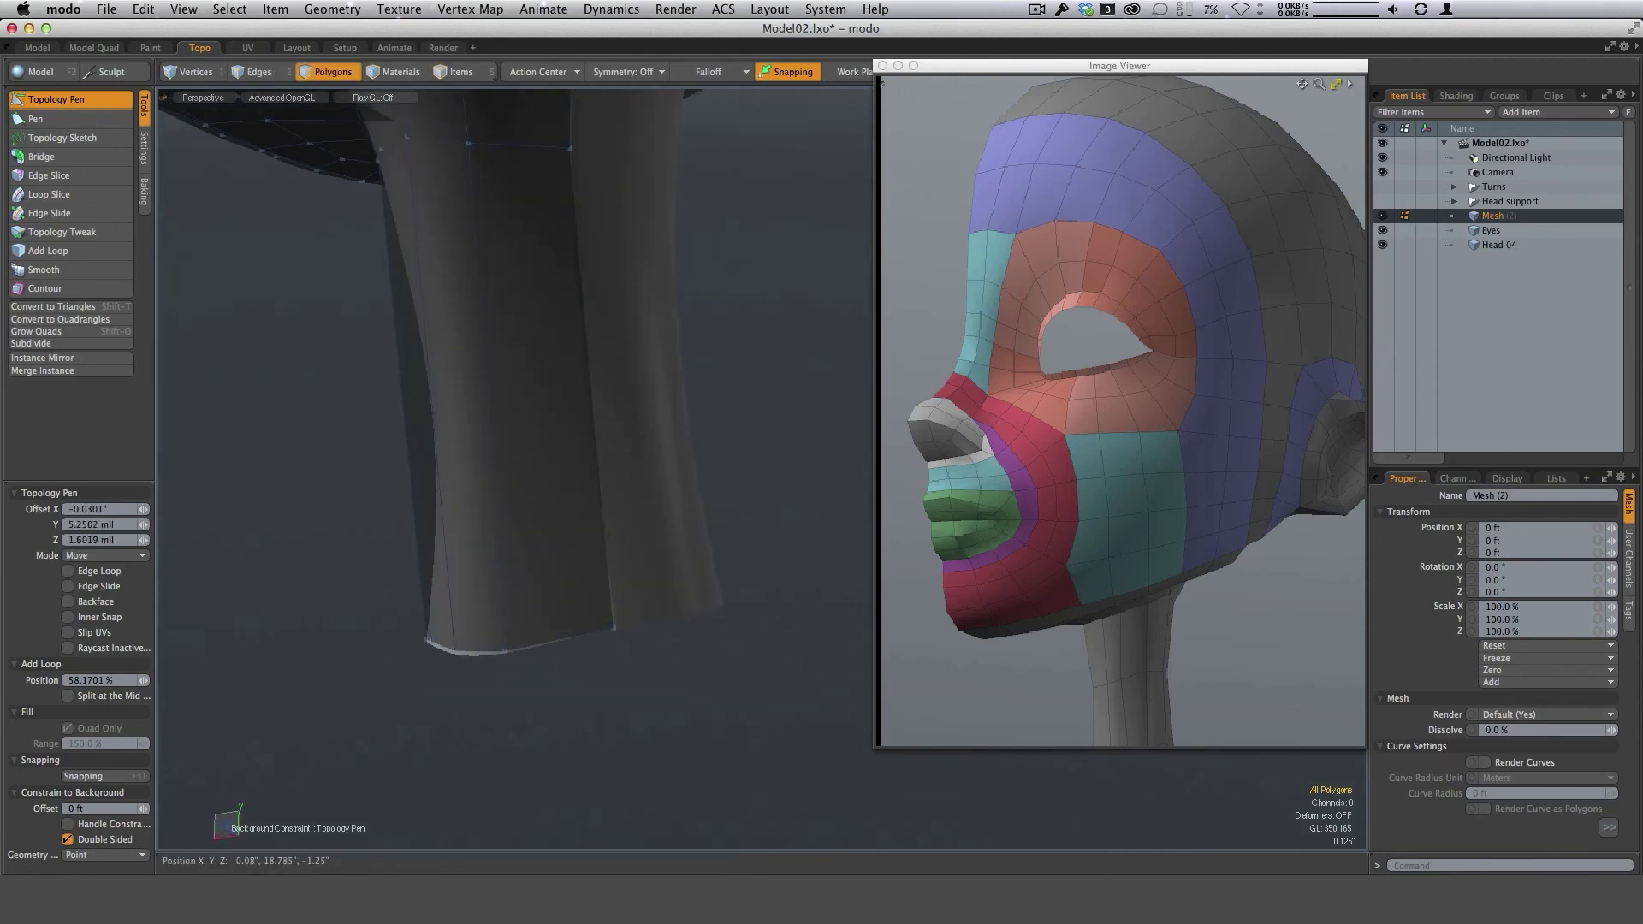
alt+drag(717, 505, 612, 466)
drag(518, 669, 490, 670)
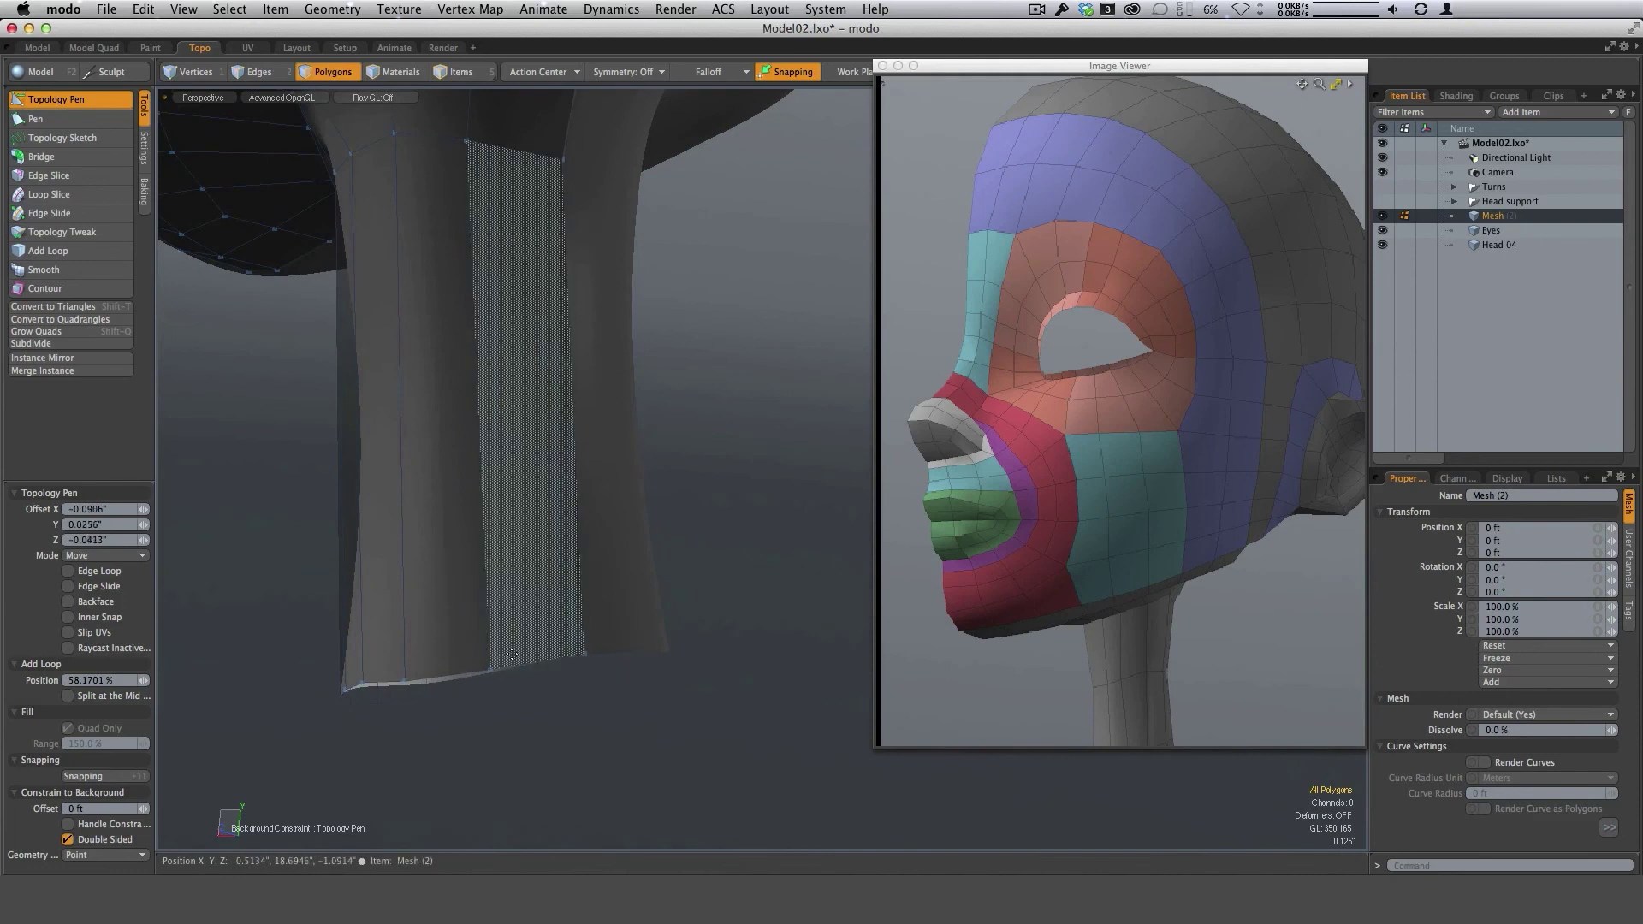
Add an edge loop around the long lower neck strip at about the 46% position.
scroll(579, 569, down, 5)
alt+drag(579, 568, 638, 532)
alt+drag(578, 408, 567, 475)
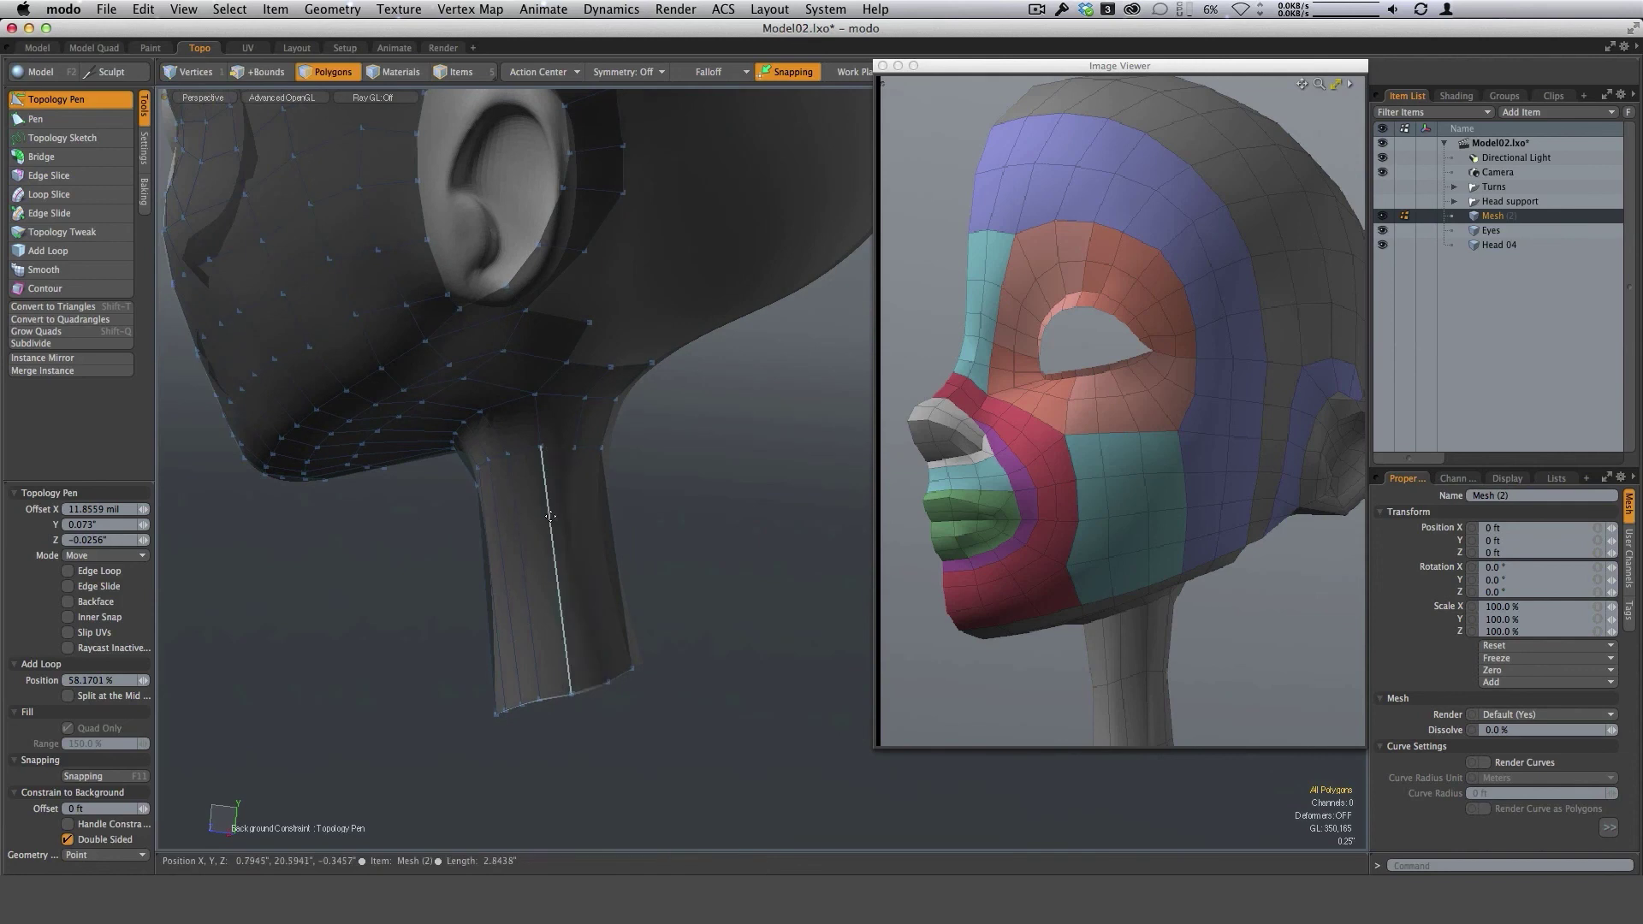
click(571, 528)
Extrude a row of quads up from the forehead's open edge and close the notch at the temple above the ear.
alt+drag(553, 563, 339, 485)
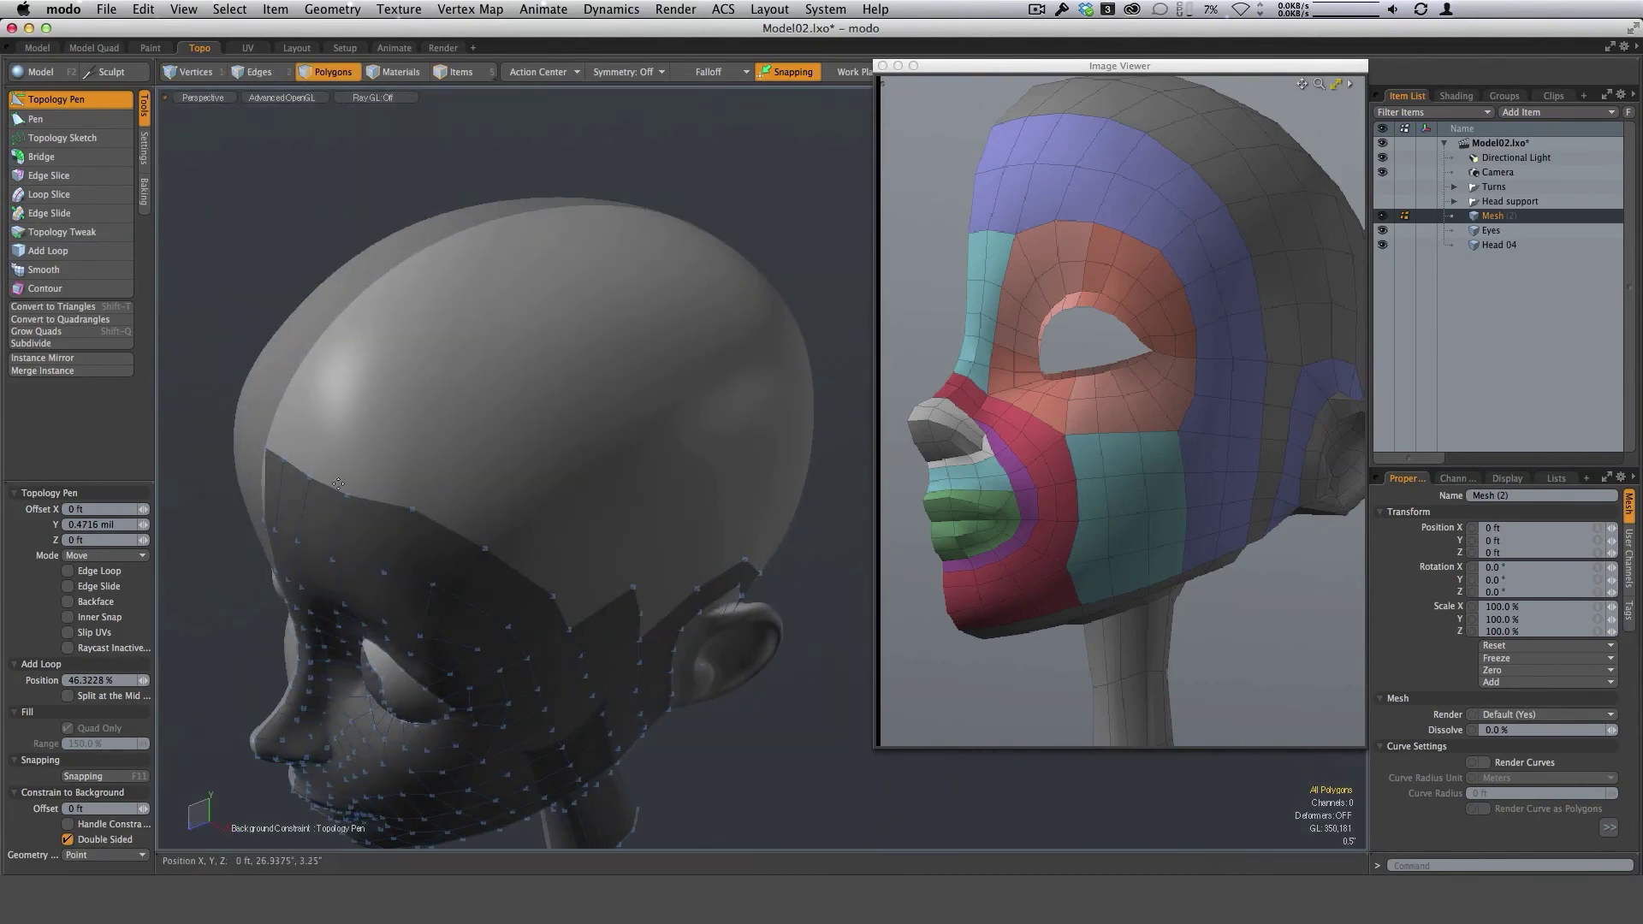
alt+drag(734, 565, 499, 449)
alt+drag(619, 257, 425, 201)
alt+drag(523, 373, 663, 696)
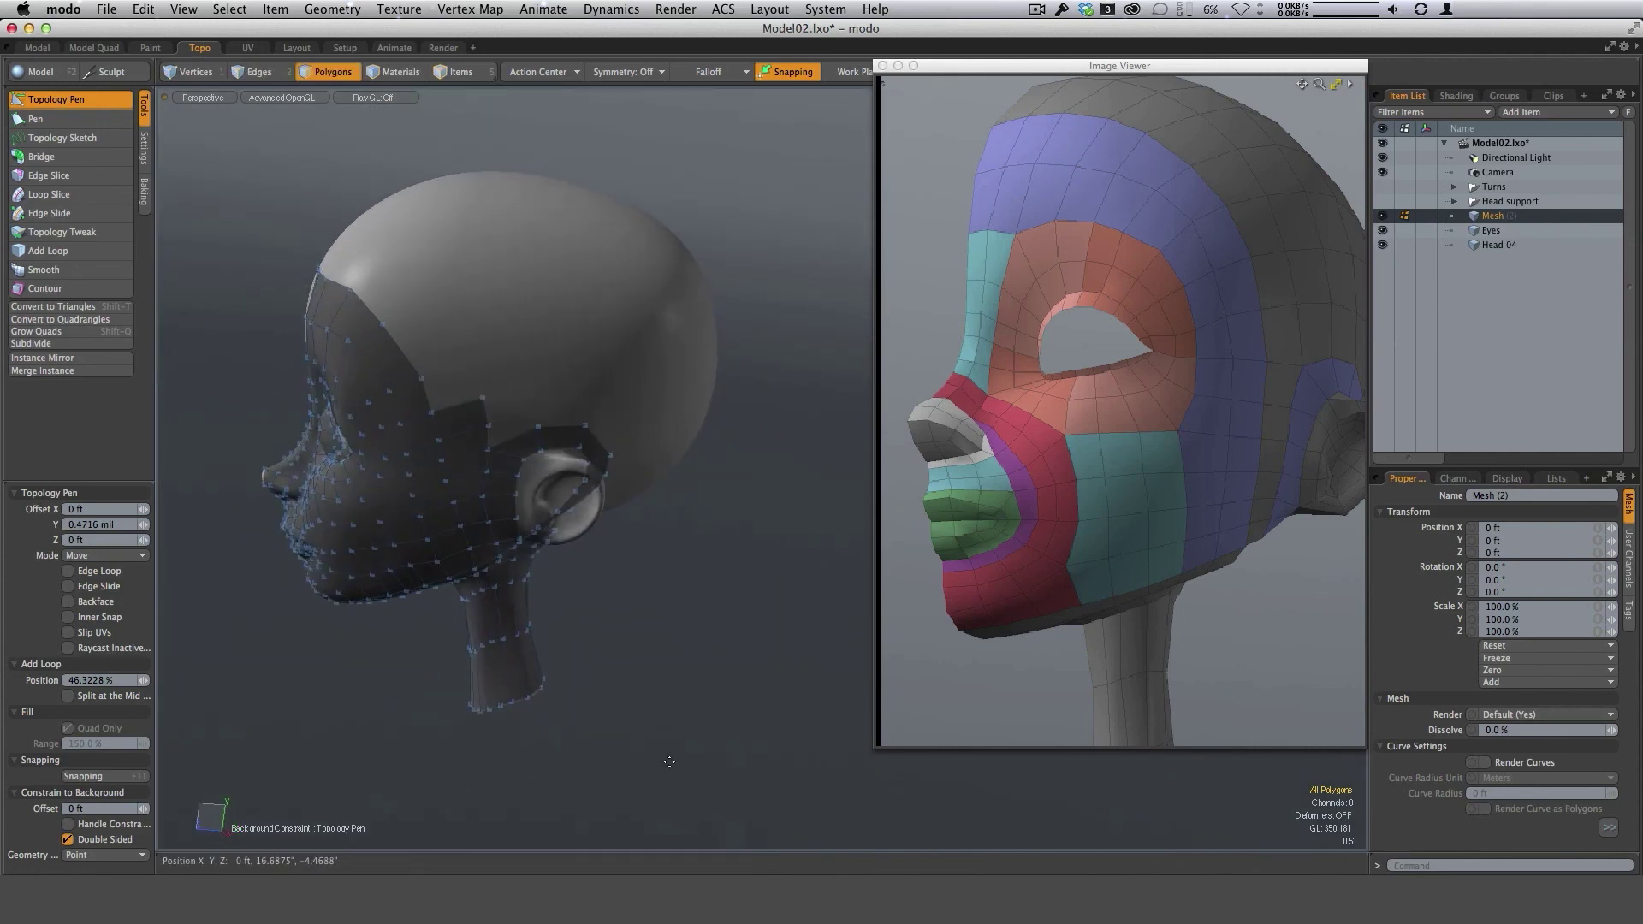
alt+drag(633, 513, 597, 476)
mouse_move(549, 362)
alt+mouse_down()
mouse_move(493, 422)
mouse_move(527, 419)
mouse_move(548, 390)
alt+mouse_up()
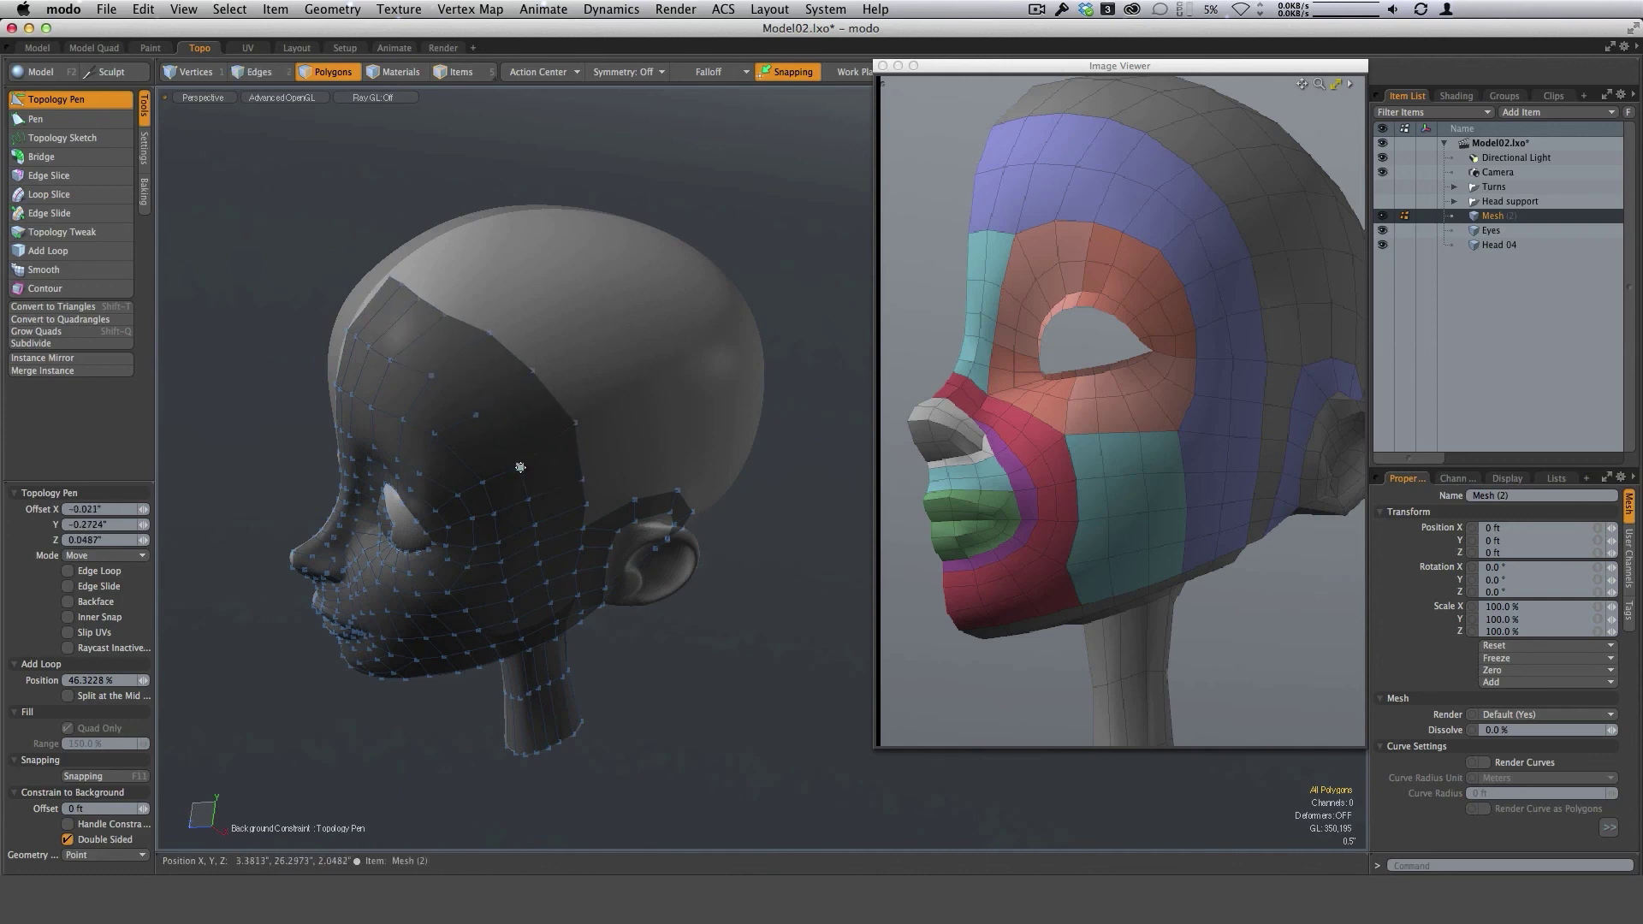
Even out the vertices along the upper edge of the new forehead row.
alt+drag(588, 403, 542, 481)
alt+drag(550, 454, 527, 513)
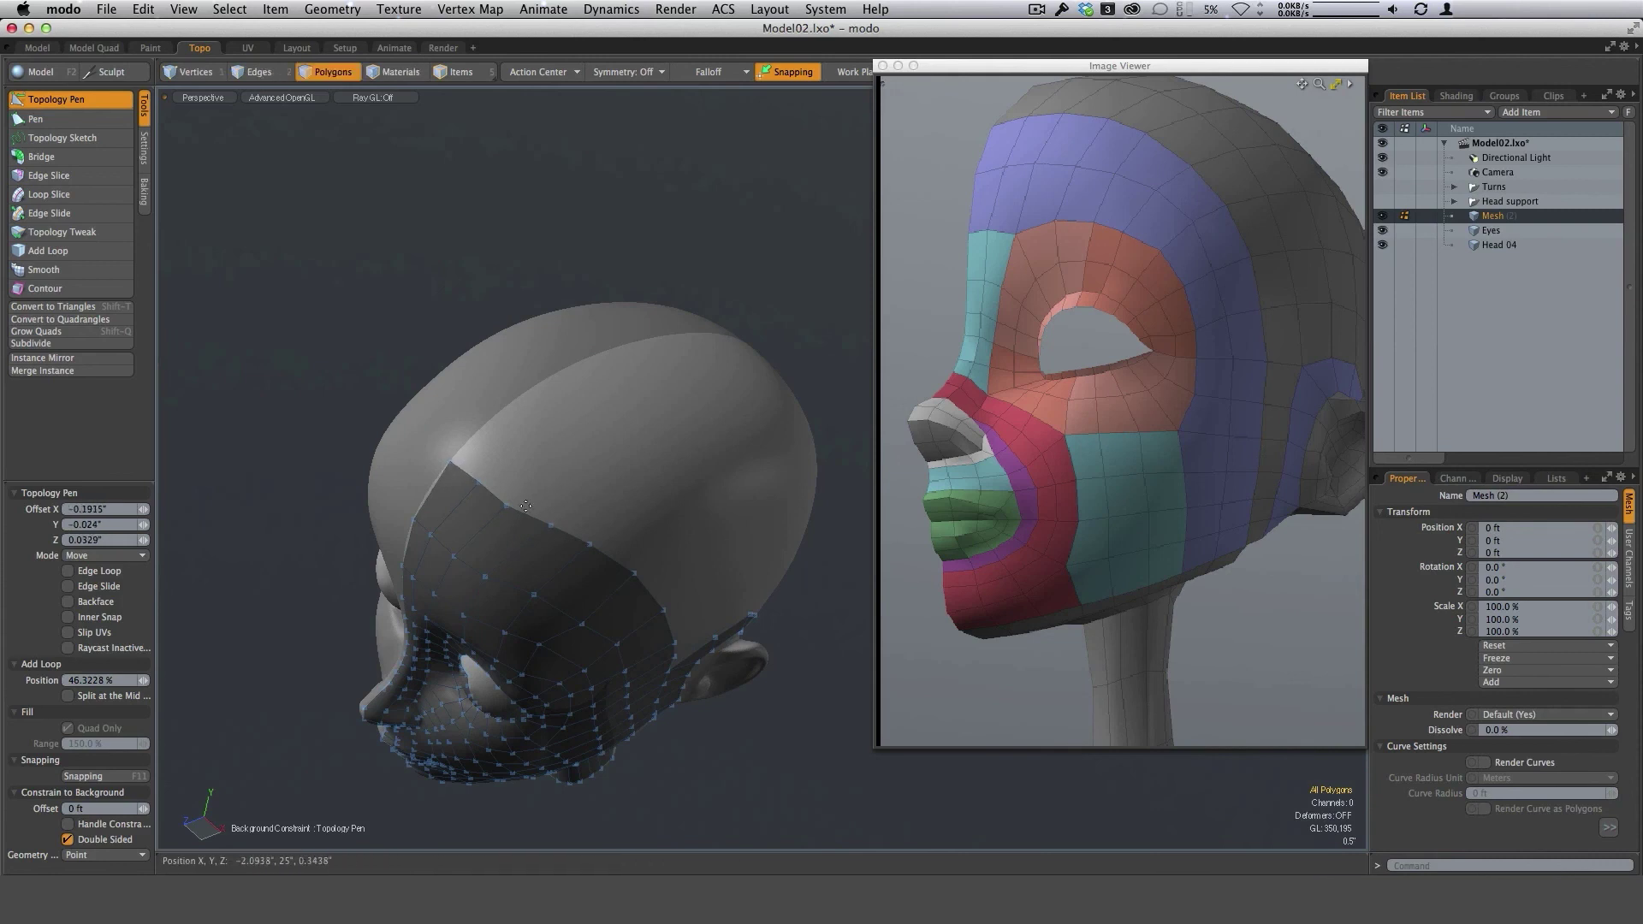
drag(507, 507, 513, 507)
alt+drag(565, 547, 539, 418)
click(548, 362)
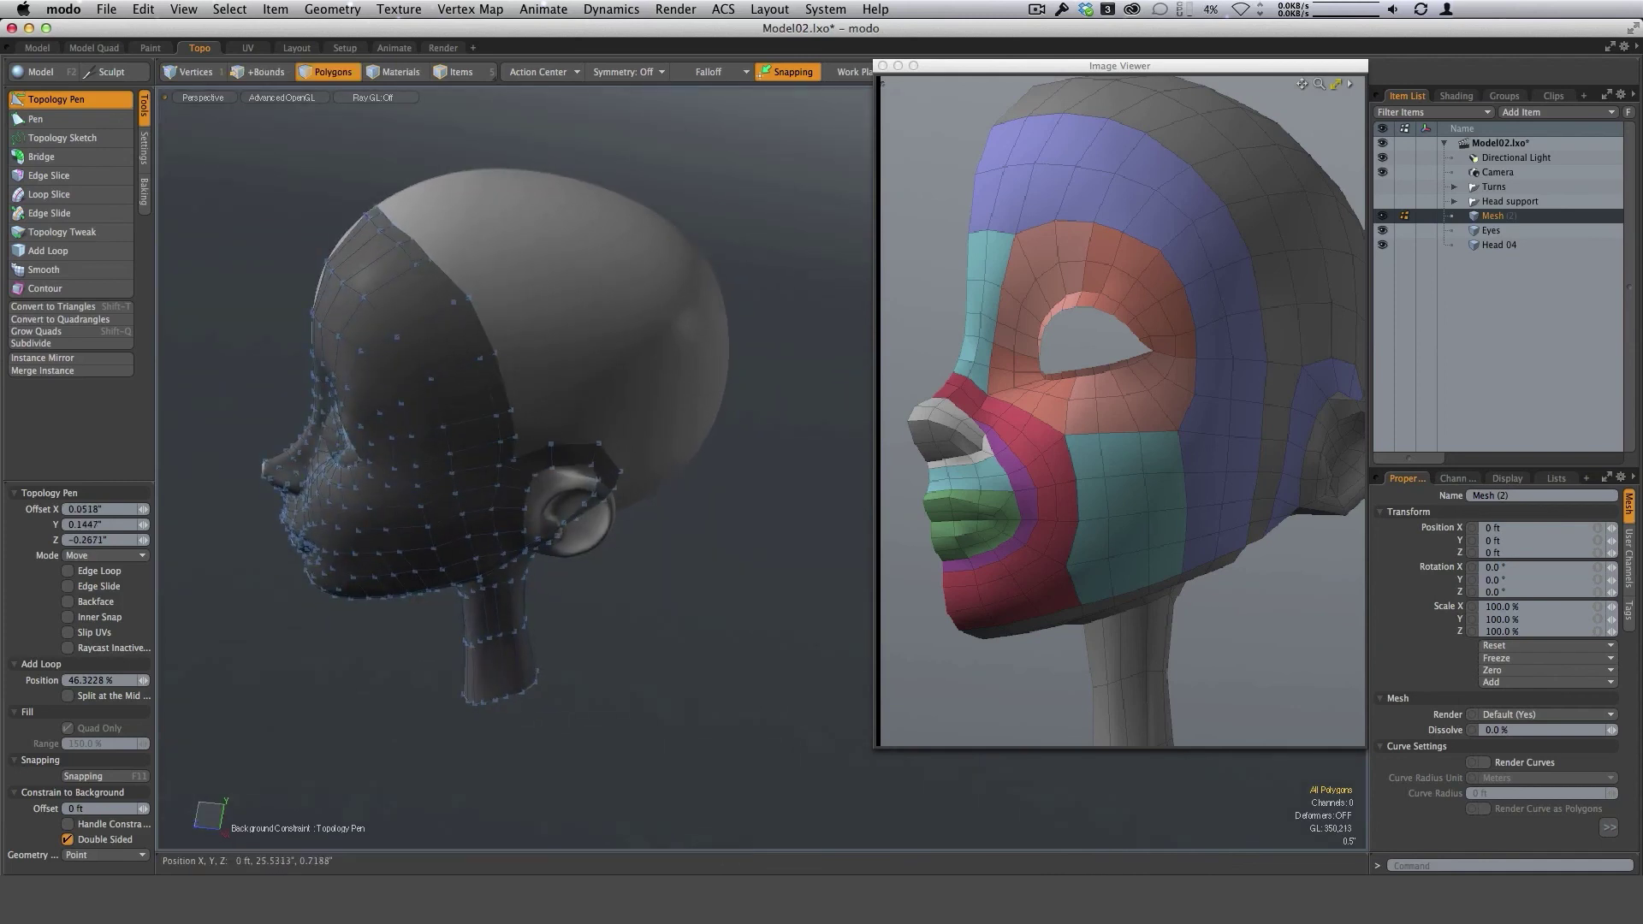
Extrude another row of quads back from the forehead edge and fit its vertices between the crown and the strip above the ear.
shift+right_drag(503, 383, 532, 368)
ctrl+alt+drag(554, 426, 540, 461)
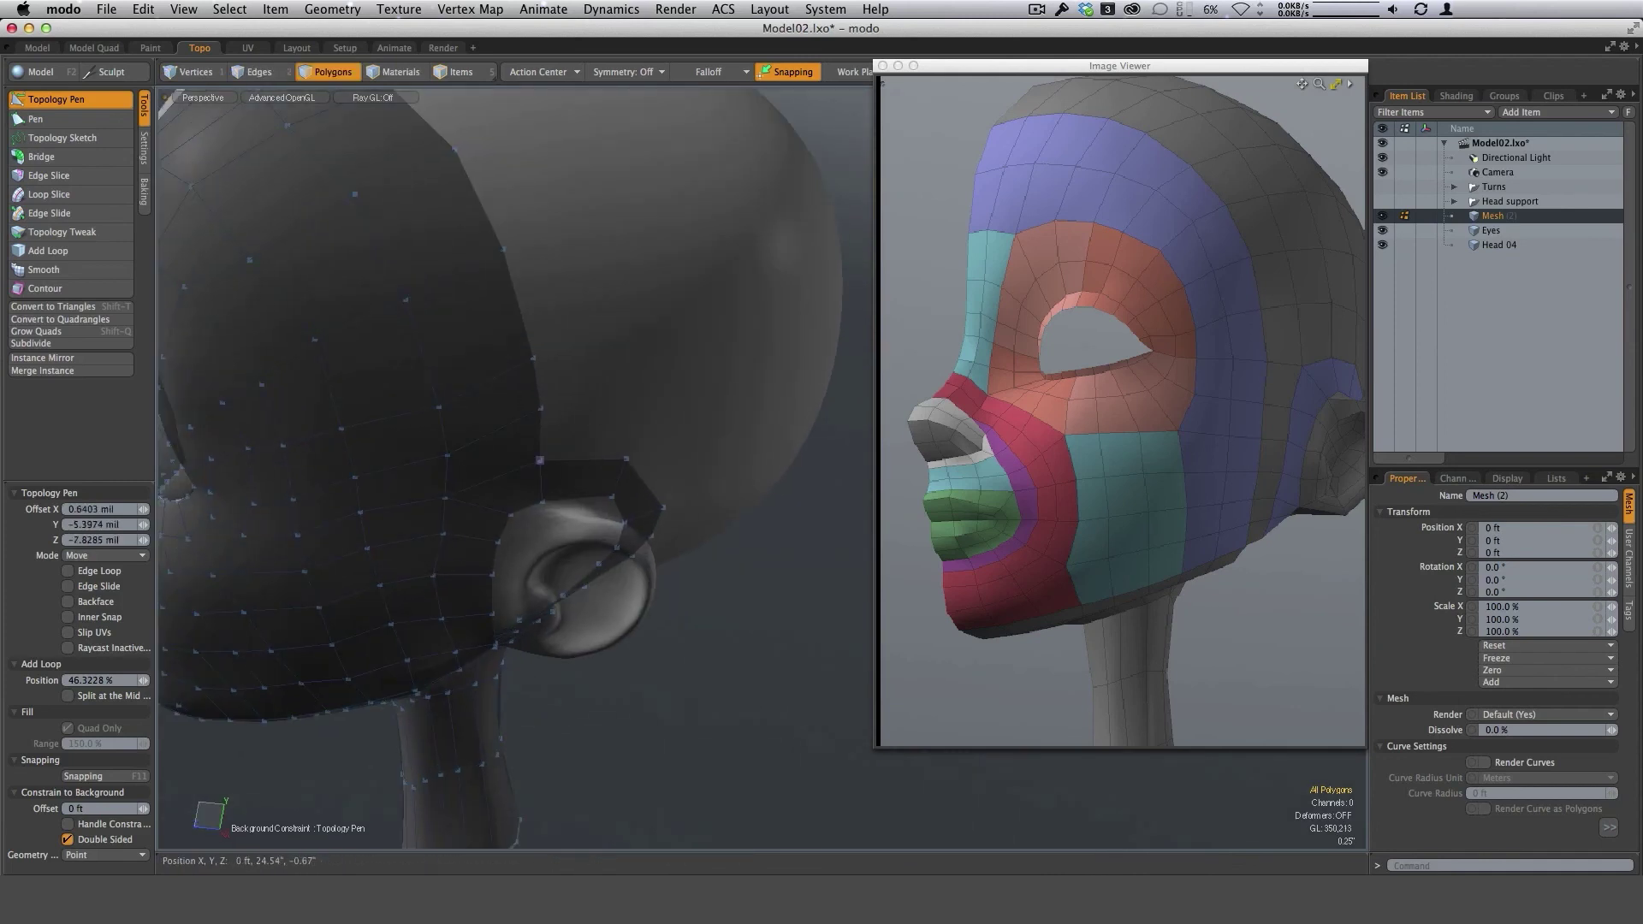
scroll(616, 448, down, 4)
alt+drag(660, 540, 451, 353)
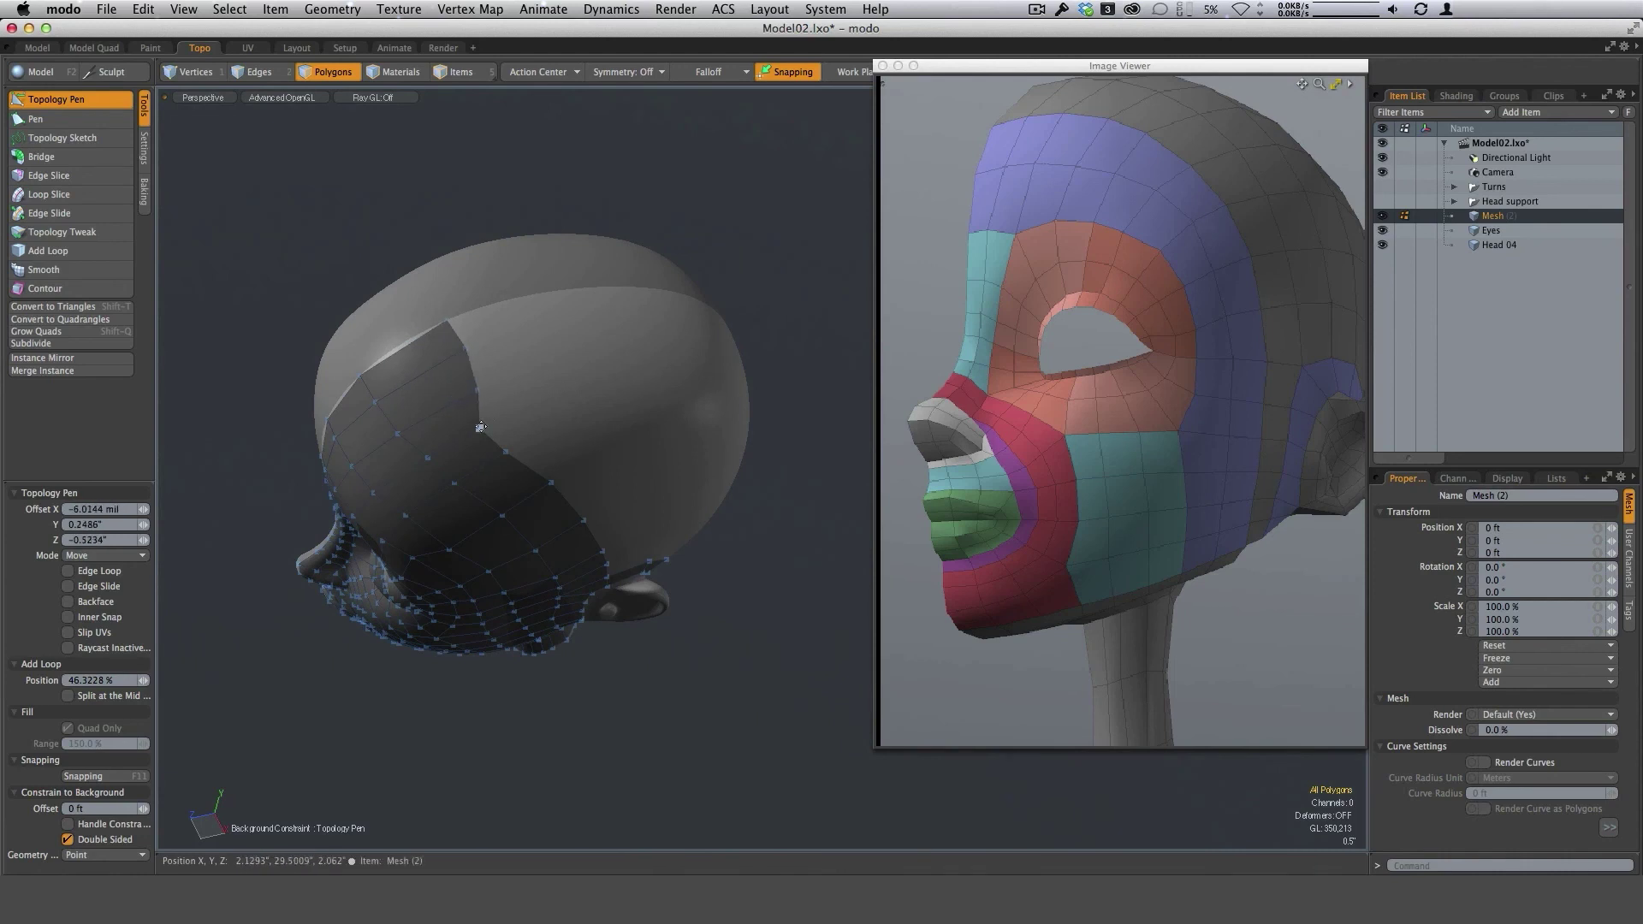
alt+drag(544, 423, 500, 302)
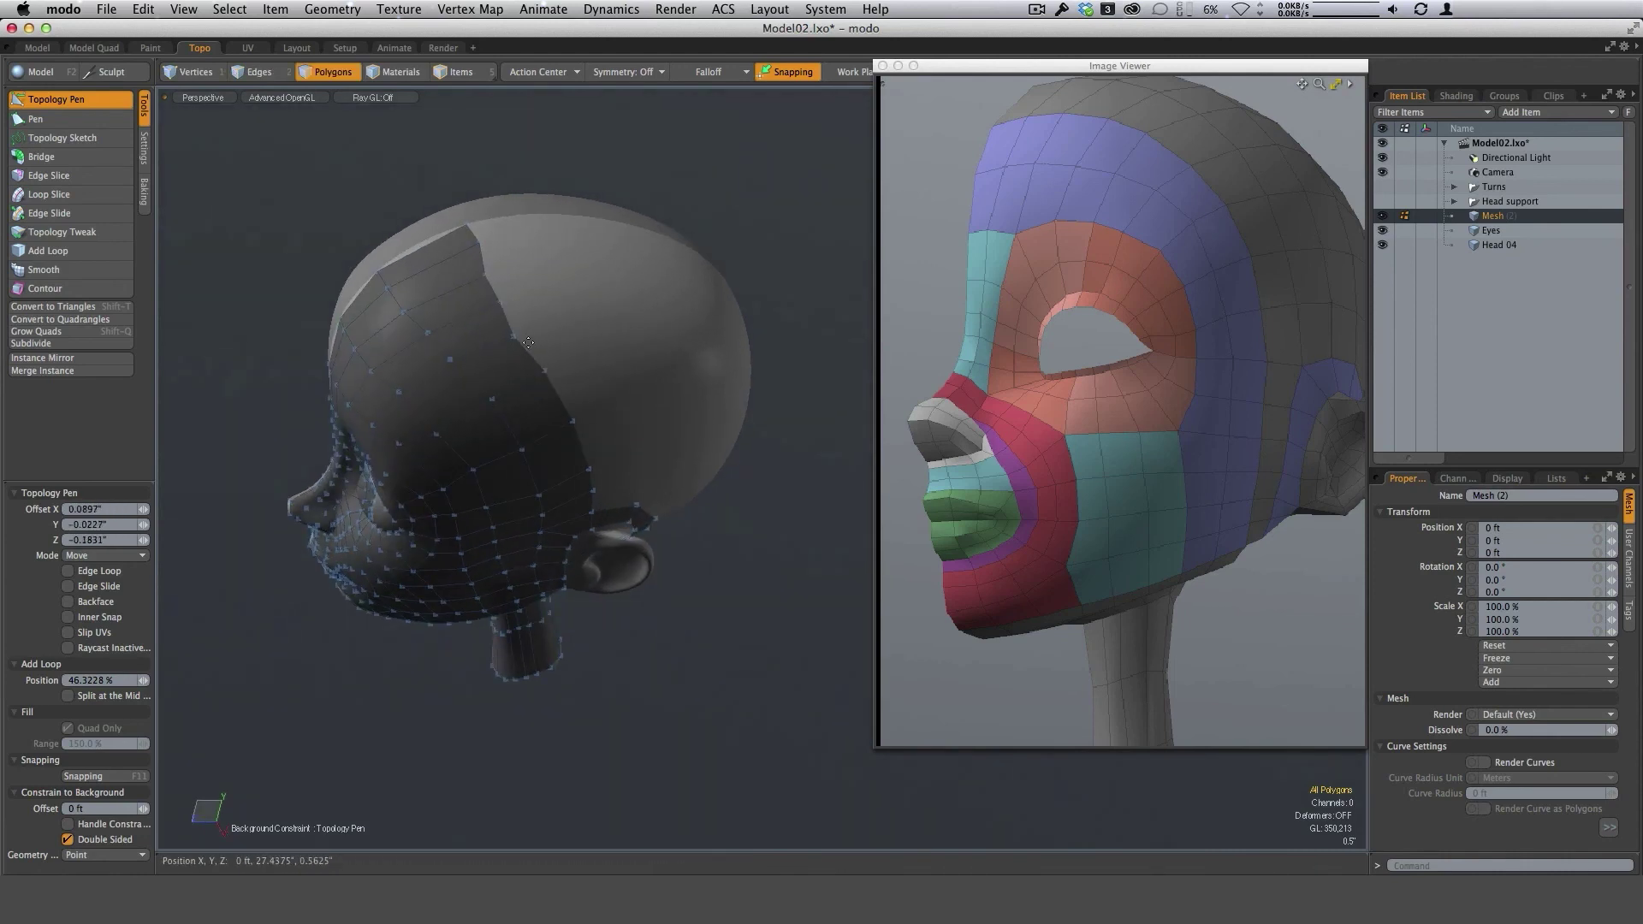
Extrude a further row of quads back over the crown from the open edge and reposition its vertices above the ear.
shift+right_drag(528, 343, 601, 322)
alt+drag(718, 535, 625, 293)
ctrl+alt+drag(629, 418, 638, 492)
alt+drag(638, 492, 629, 513)
drag(585, 404, 570, 410)
Straighten the rear edge of the crown row by moving its vertices into a smooth line from the centre line to the ear.
alt+drag(667, 453, 647, 548)
drag(488, 334, 527, 365)
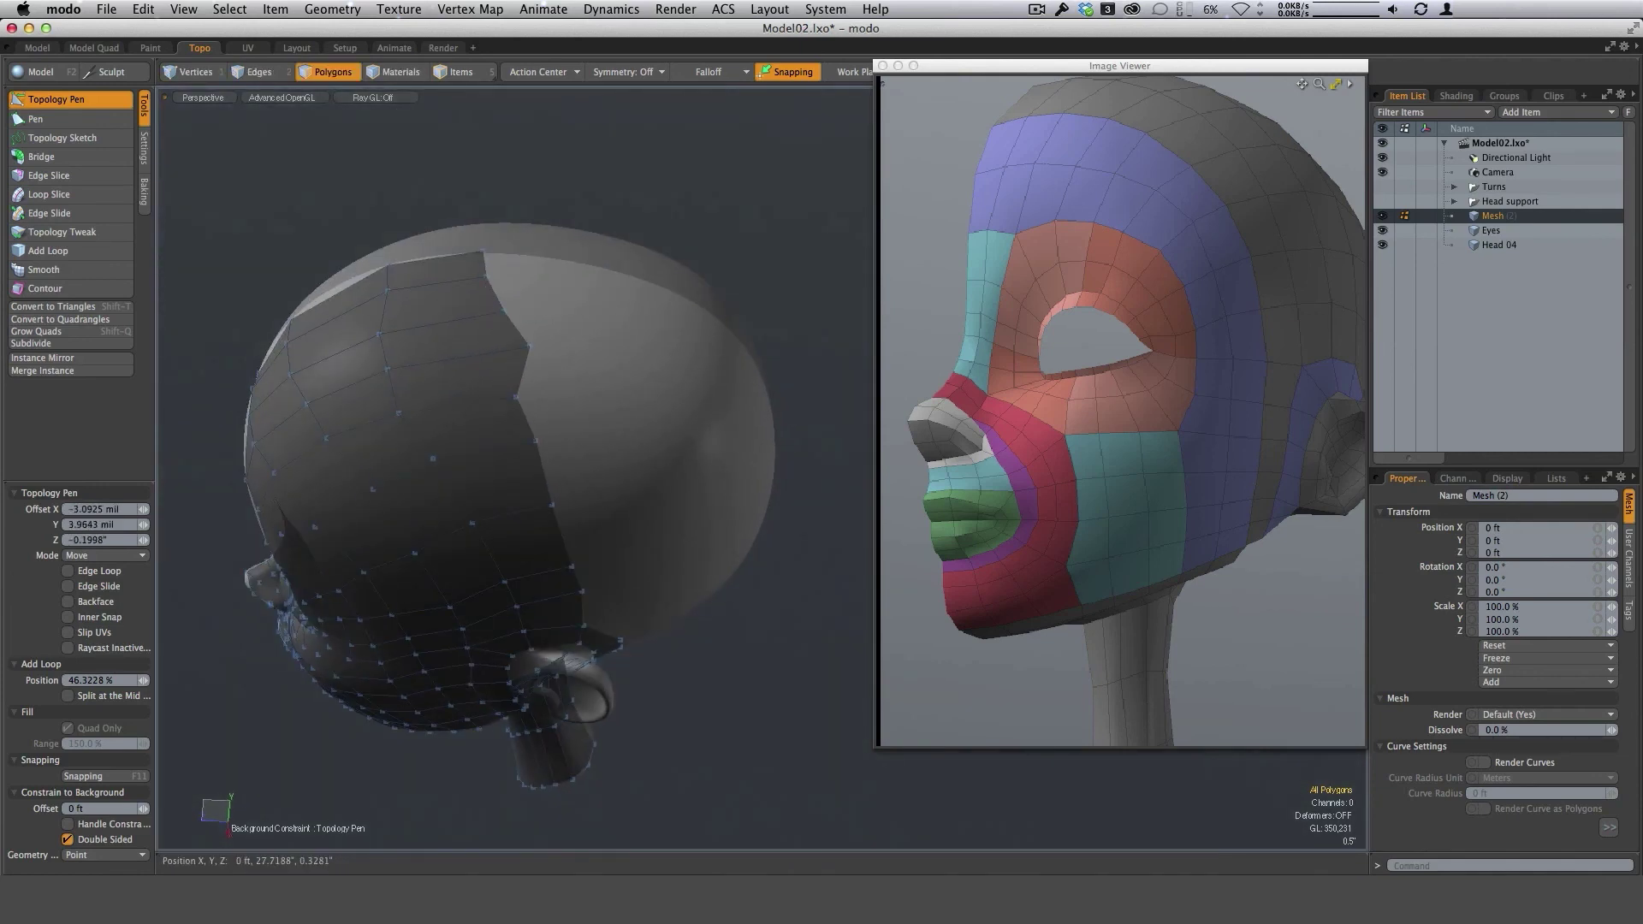
alt+drag(666, 453, 668, 489)
drag(477, 285, 521, 293)
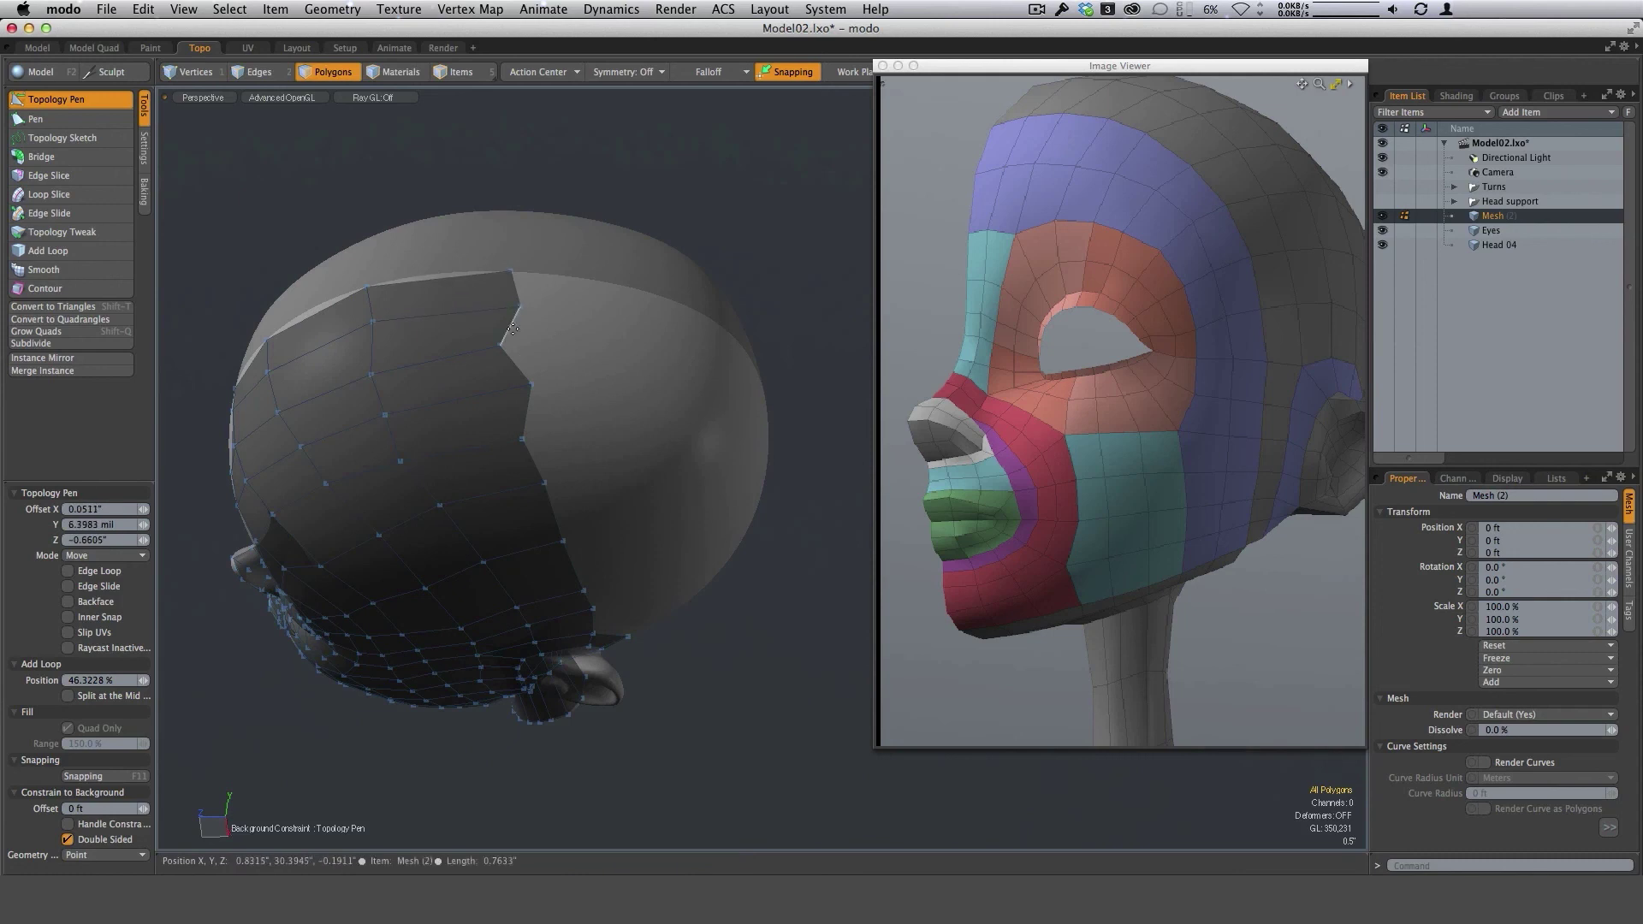
mouse_move(530, 384)
mouse_down()
mouse_move(542, 348)
mouse_move(512, 371)
mouse_up()
scroll(537, 346, up, 2)
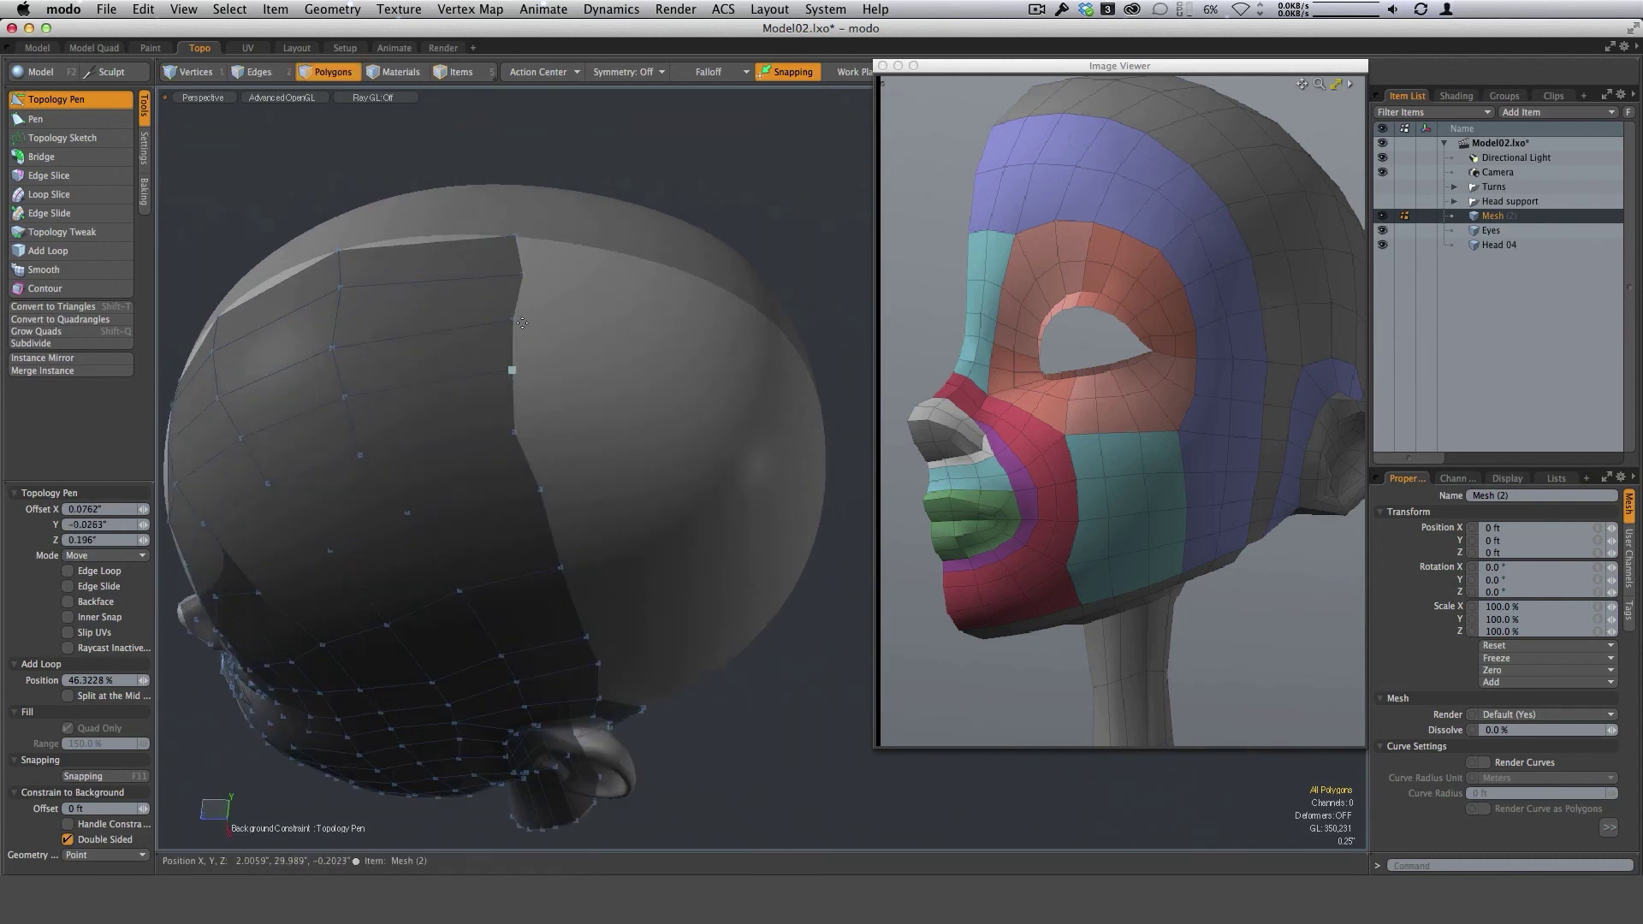
alt+drag(587, 420, 633, 300)
scroll(648, 528, down, 3)
alt+drag(649, 528, 697, 418)
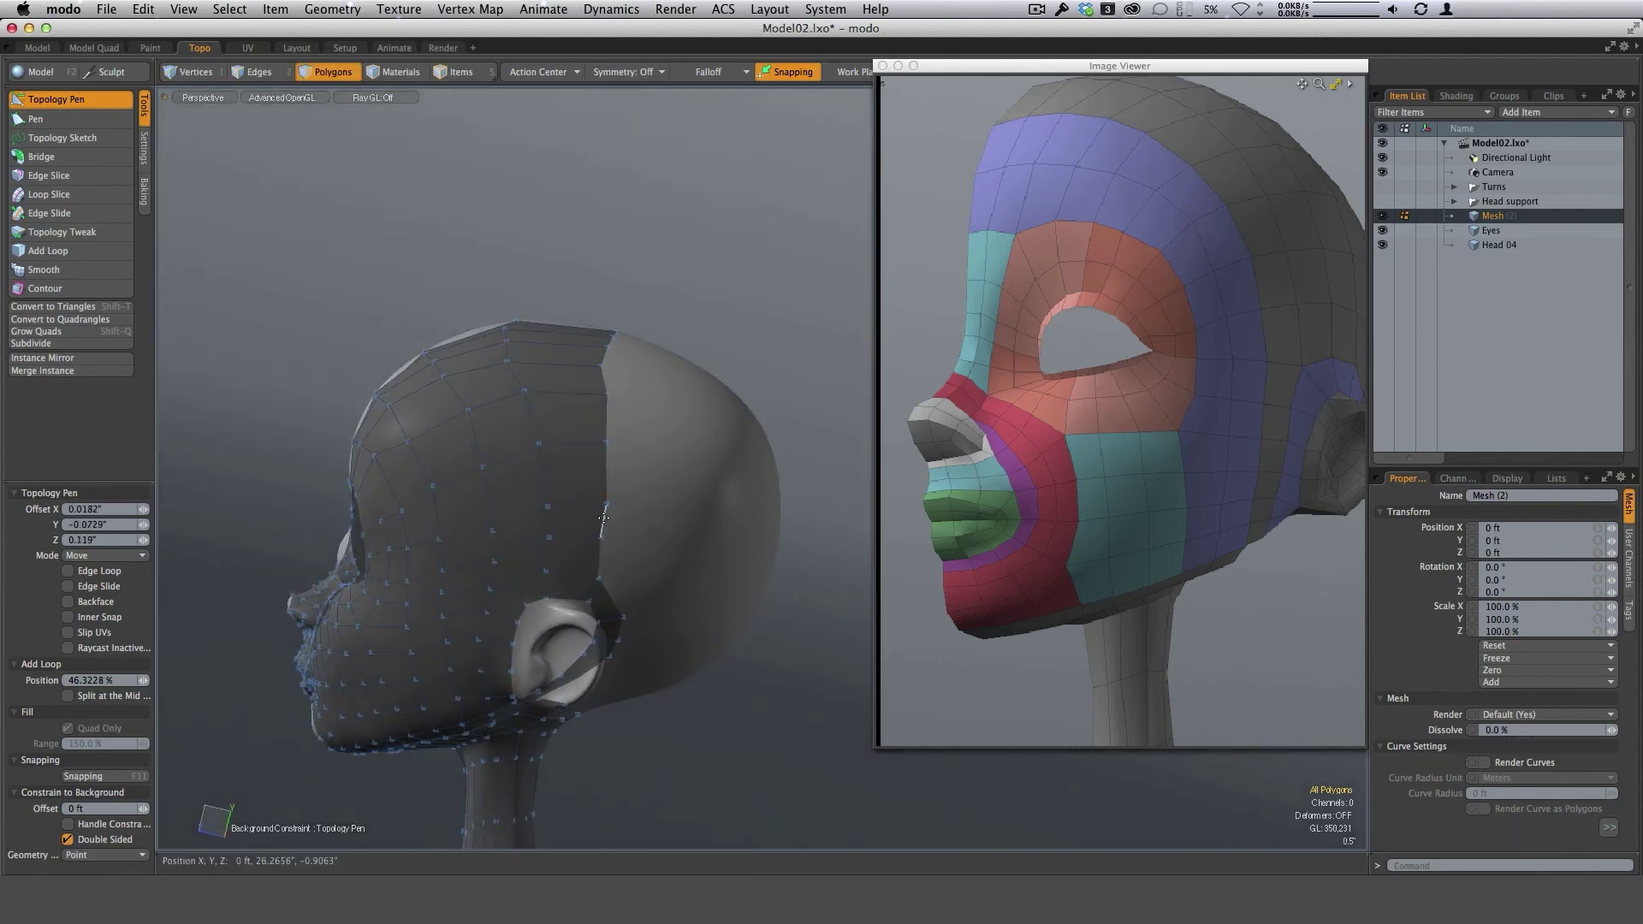
alt+drag(688, 512, 505, 510)
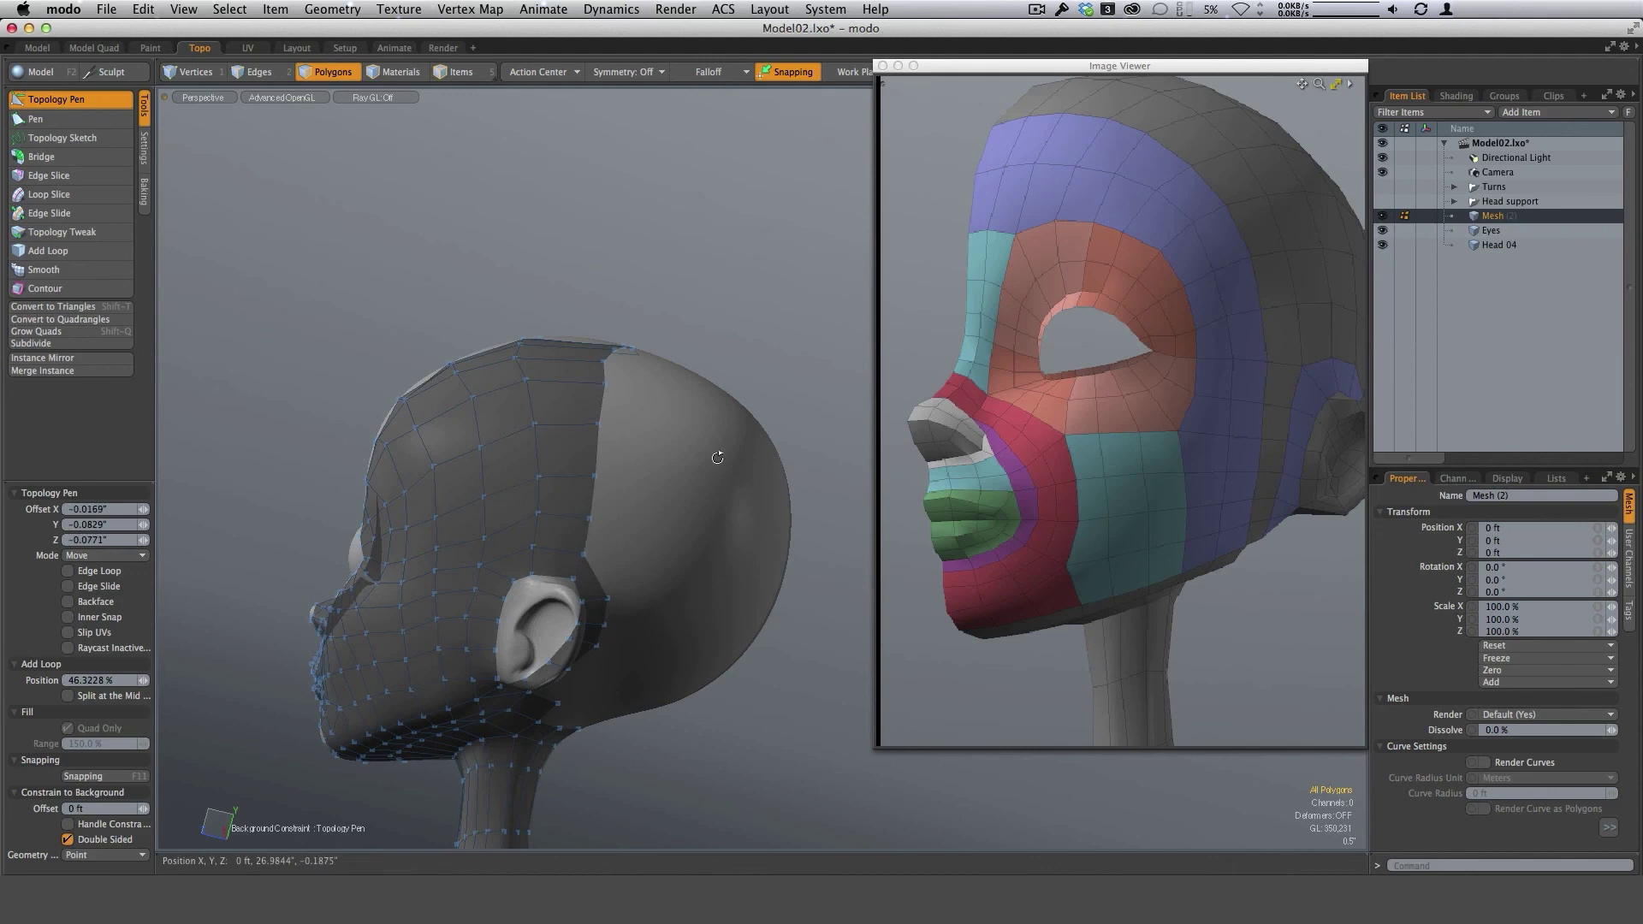
Extend the crown polygons backward and extrude a strip of quads down the centre line at the back of the head.
mouse_move(717, 457)
alt+mouse_down()
mouse_move(651, 488)
mouse_move(634, 548)
mouse_move(704, 569)
mouse_move(671, 606)
mouse_move(543, 630)
mouse_move(800, 381)
mouse_move(744, 463)
mouse_move(707, 457)
mouse_move(728, 456)
alt+mouse_up()
alt+drag(729, 456, 609, 618)
shift+drag(710, 455, 717, 578)
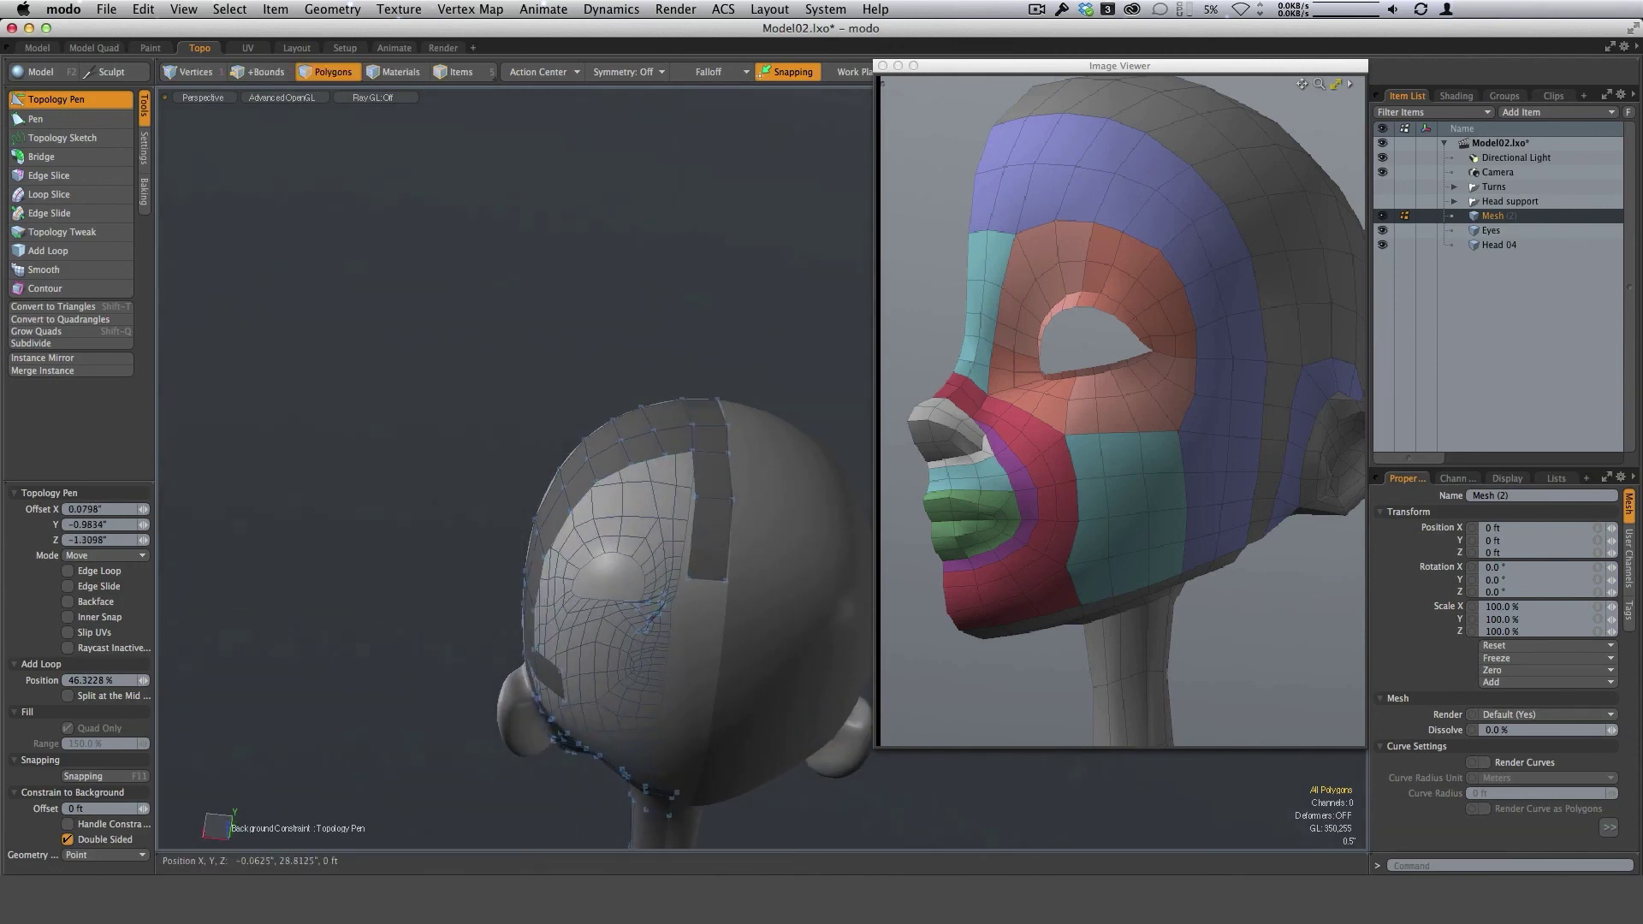
alt+drag(740, 646, 750, 783)
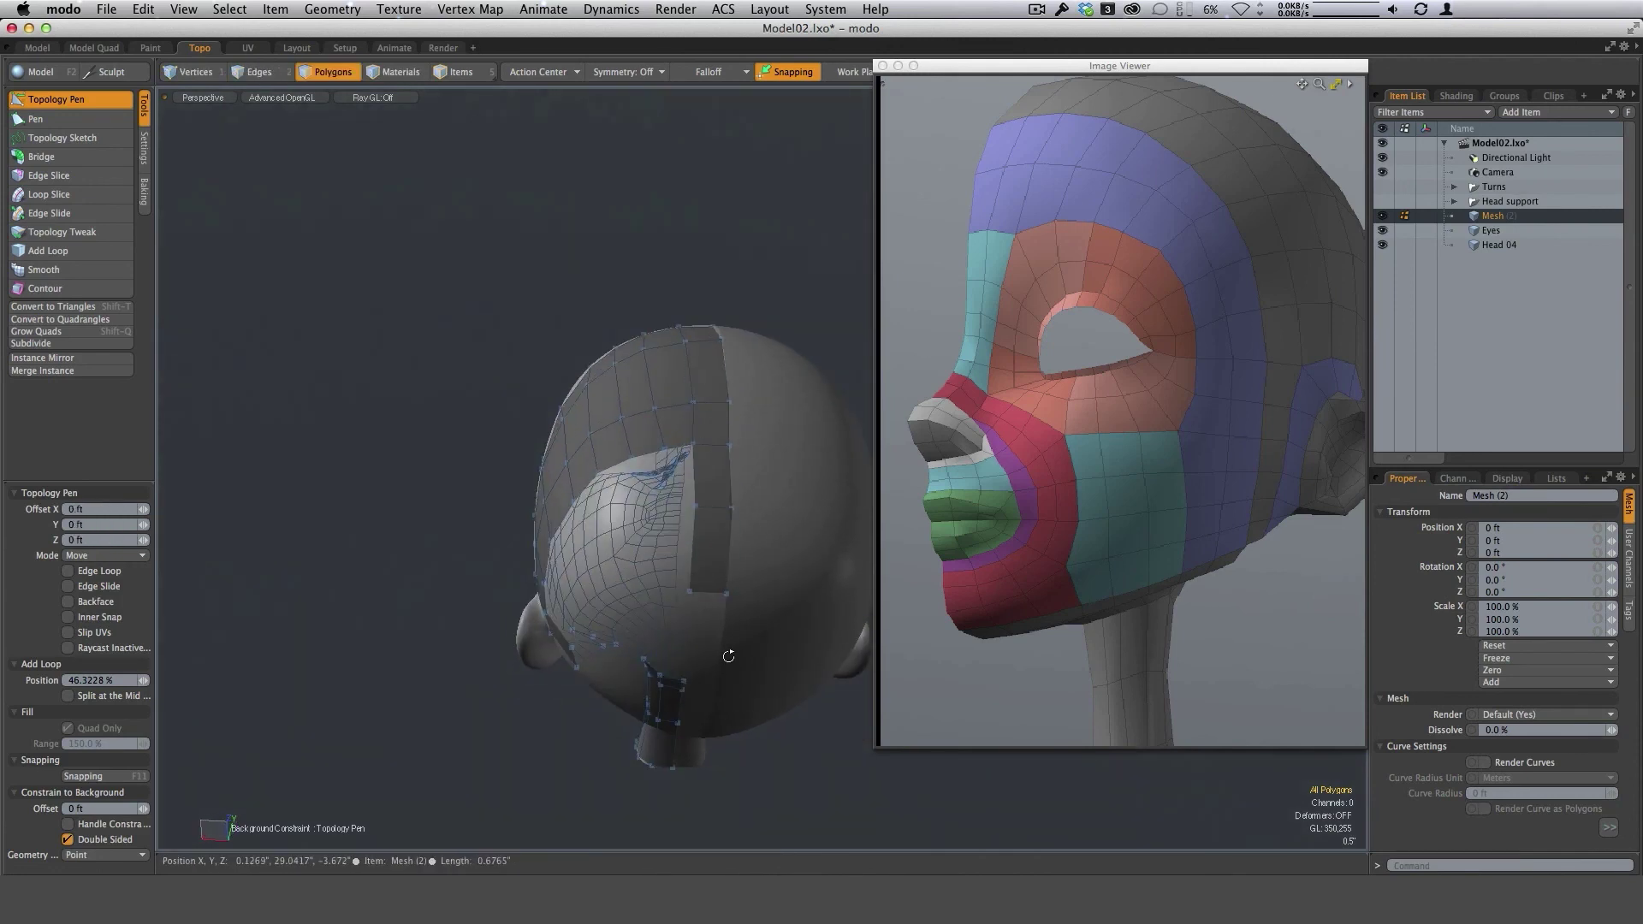
alt+drag(729, 483, 713, 576)
alt+drag(774, 547, 762, 623)
Extrude quads down from the rear edge of the crown and join them with the centre strip at the back of the head.
shift+drag(686, 402, 690, 466)
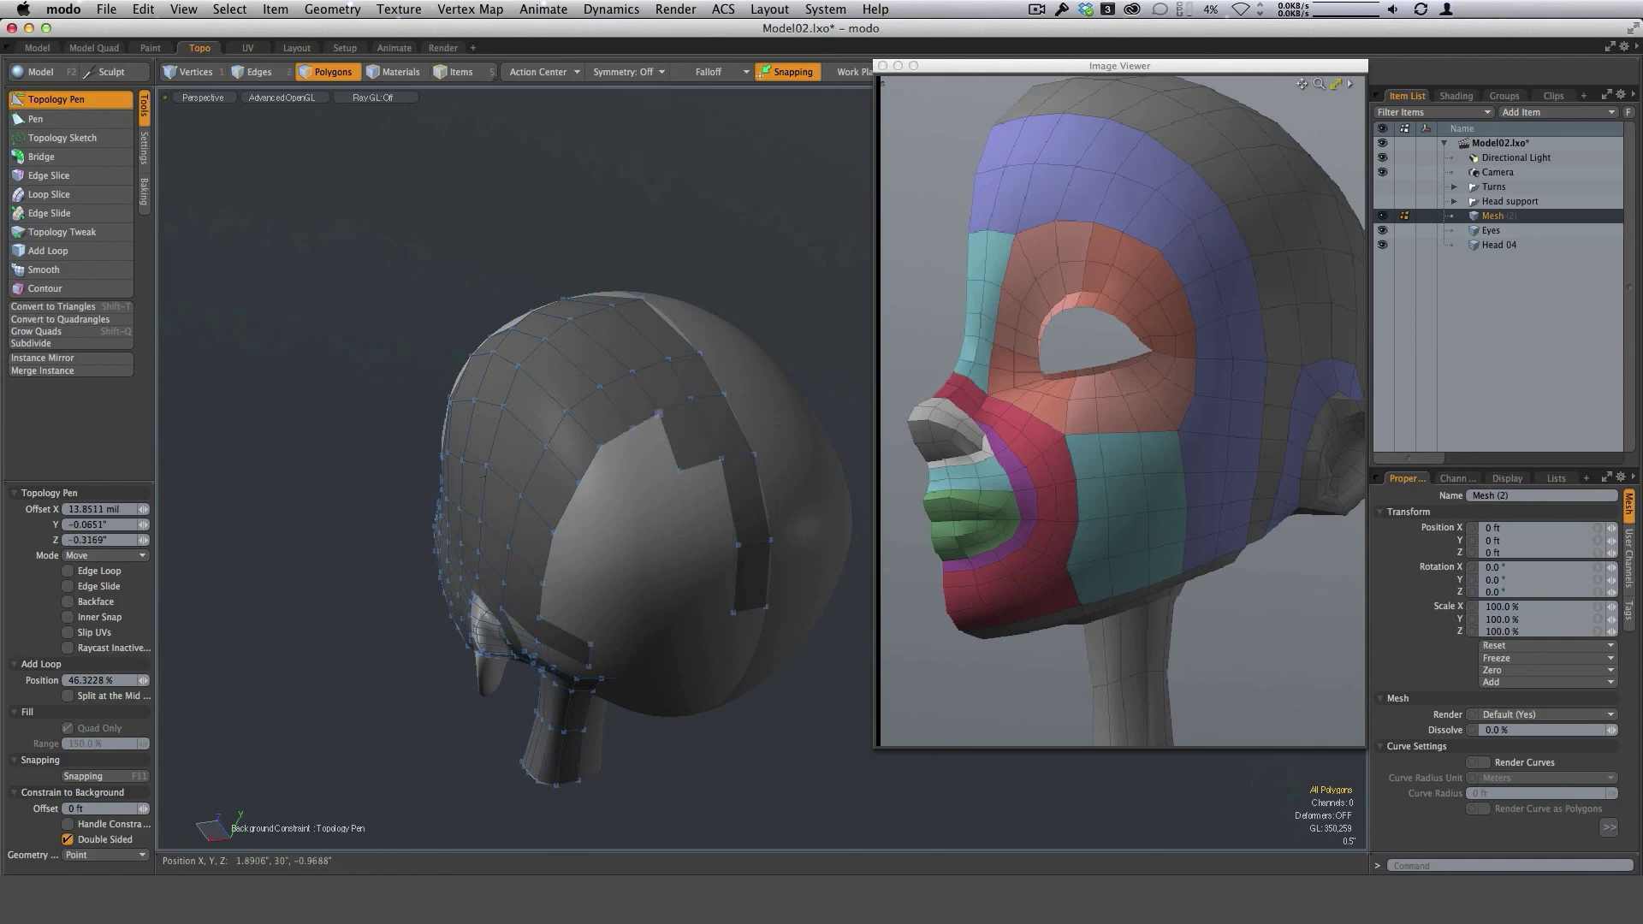
drag(656, 412, 633, 429)
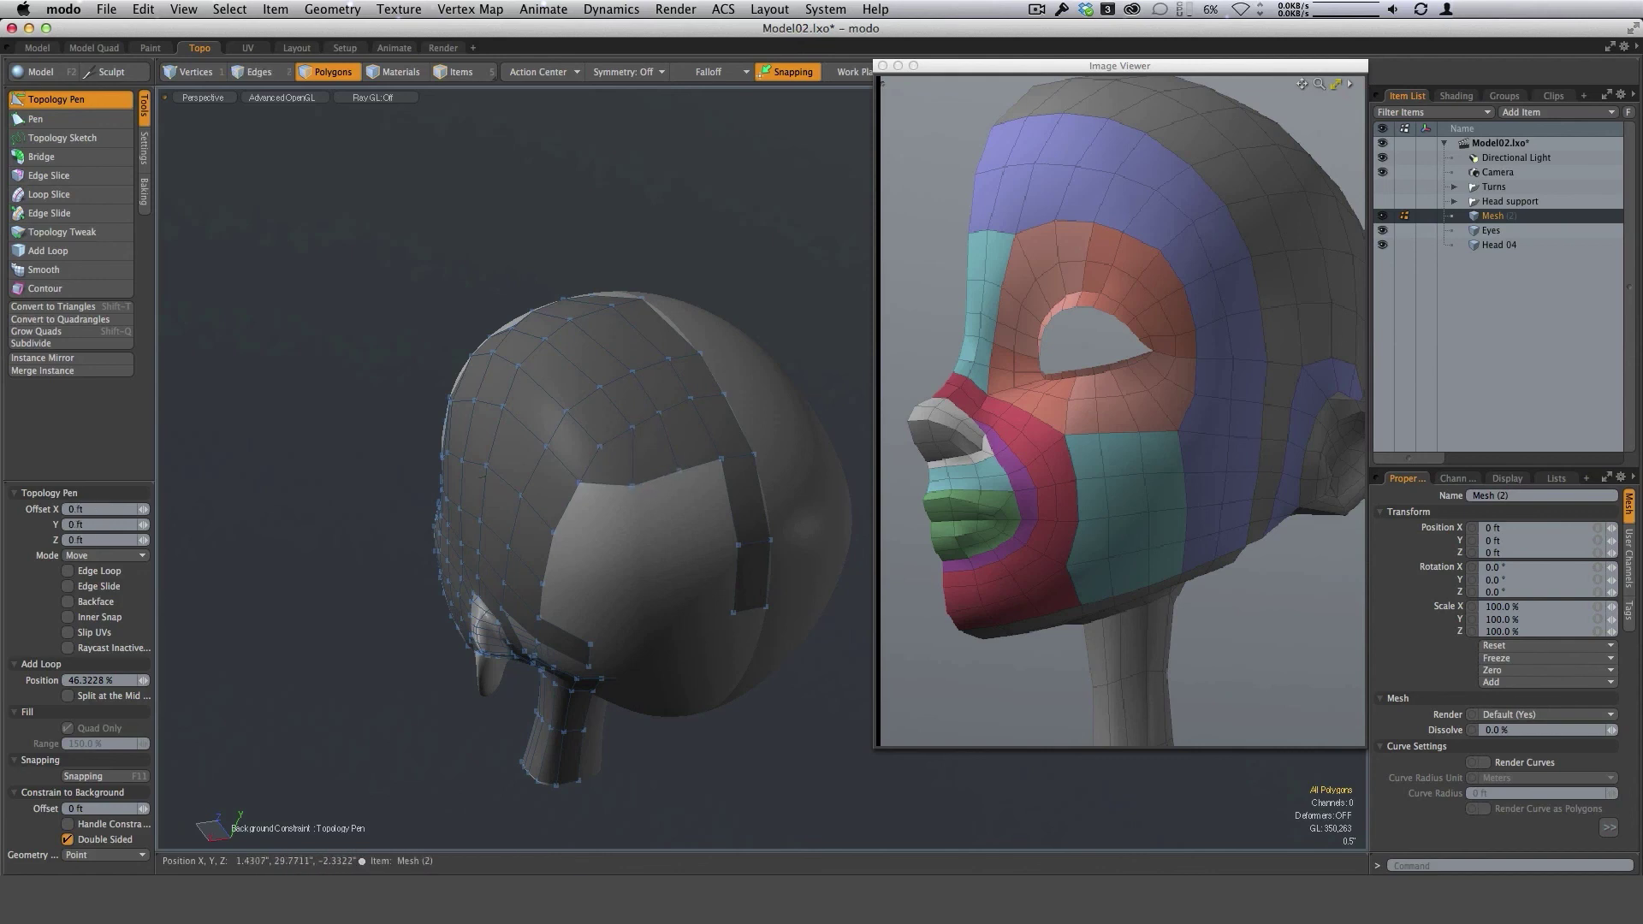
drag(679, 469, 829, 554)
mouse_move(692, 464)
shift+mouse_down()
mouse_move(633, 552)
mouse_move(773, 548)
mouse_move(722, 459)
shift+mouse_up()
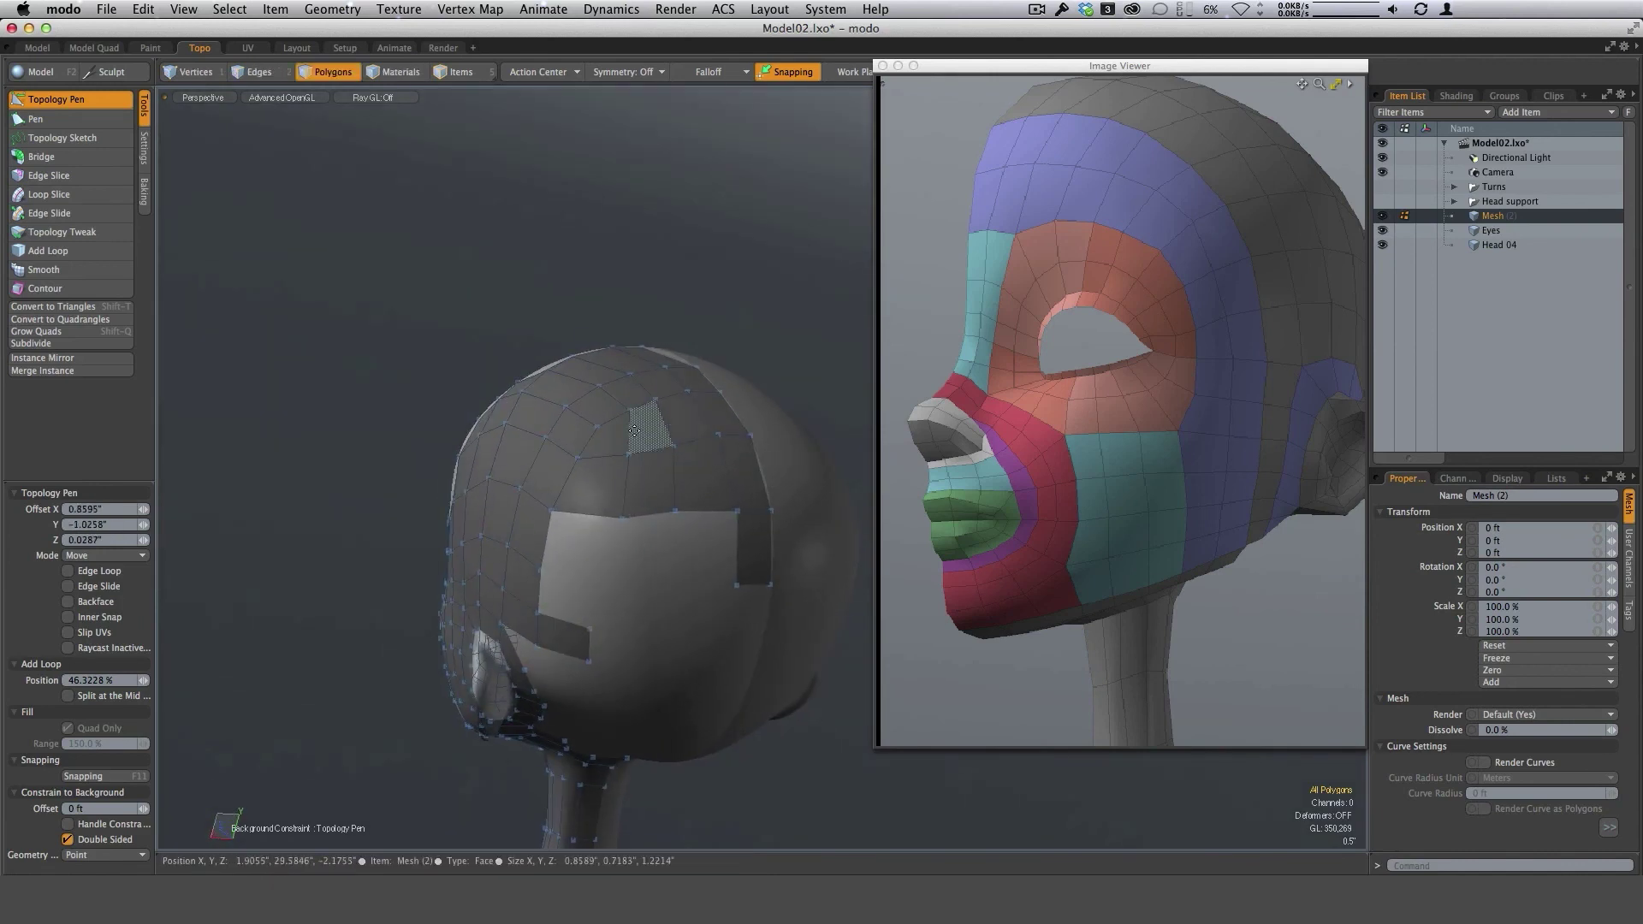
alt+drag(690, 548, 704, 576)
drag(689, 519, 546, 570)
alt+drag(748, 572, 760, 552)
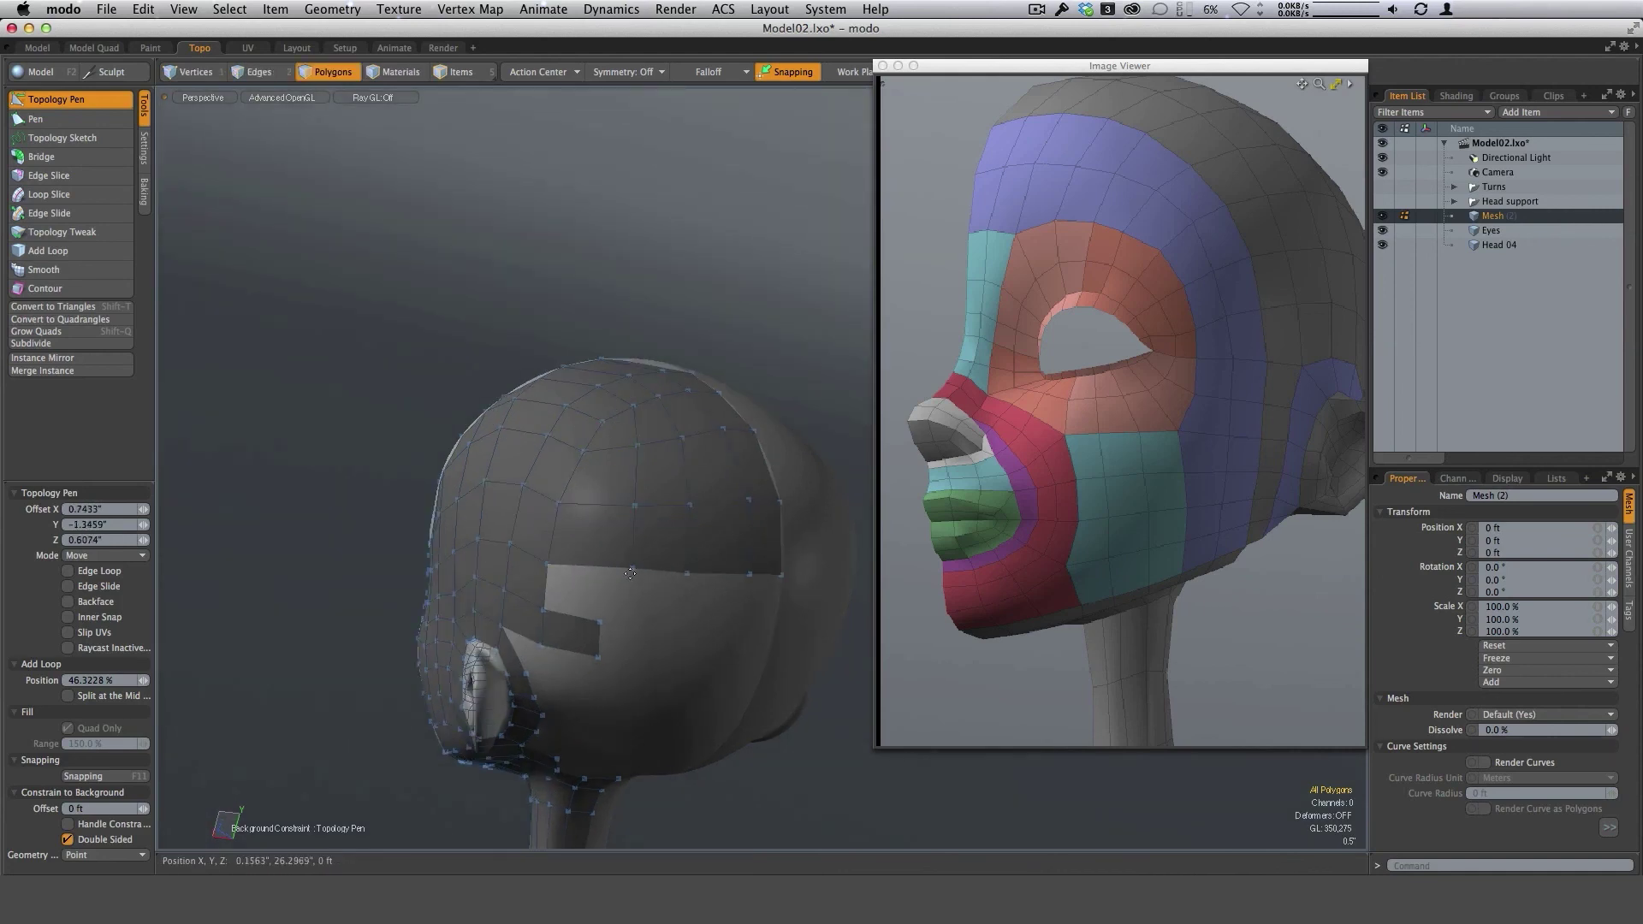
Fill the gap above and behind the ear with quads and complete the next row across to the centre line.
shift+click(594, 569)
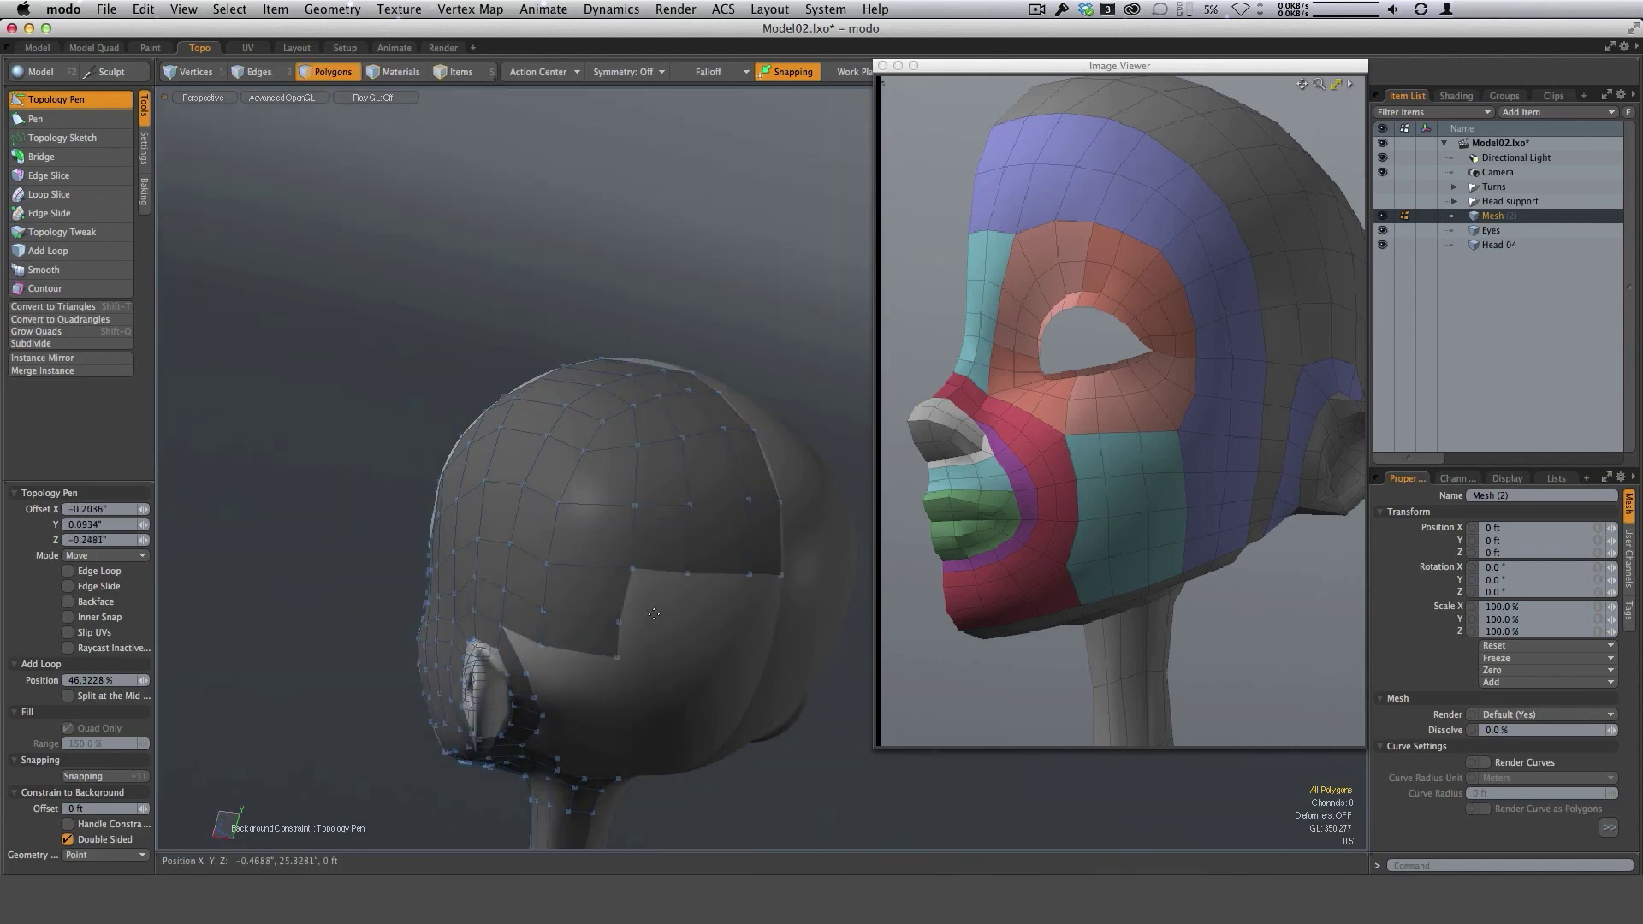
alt+drag(654, 613, 670, 622)
shift+drag(579, 545, 635, 568)
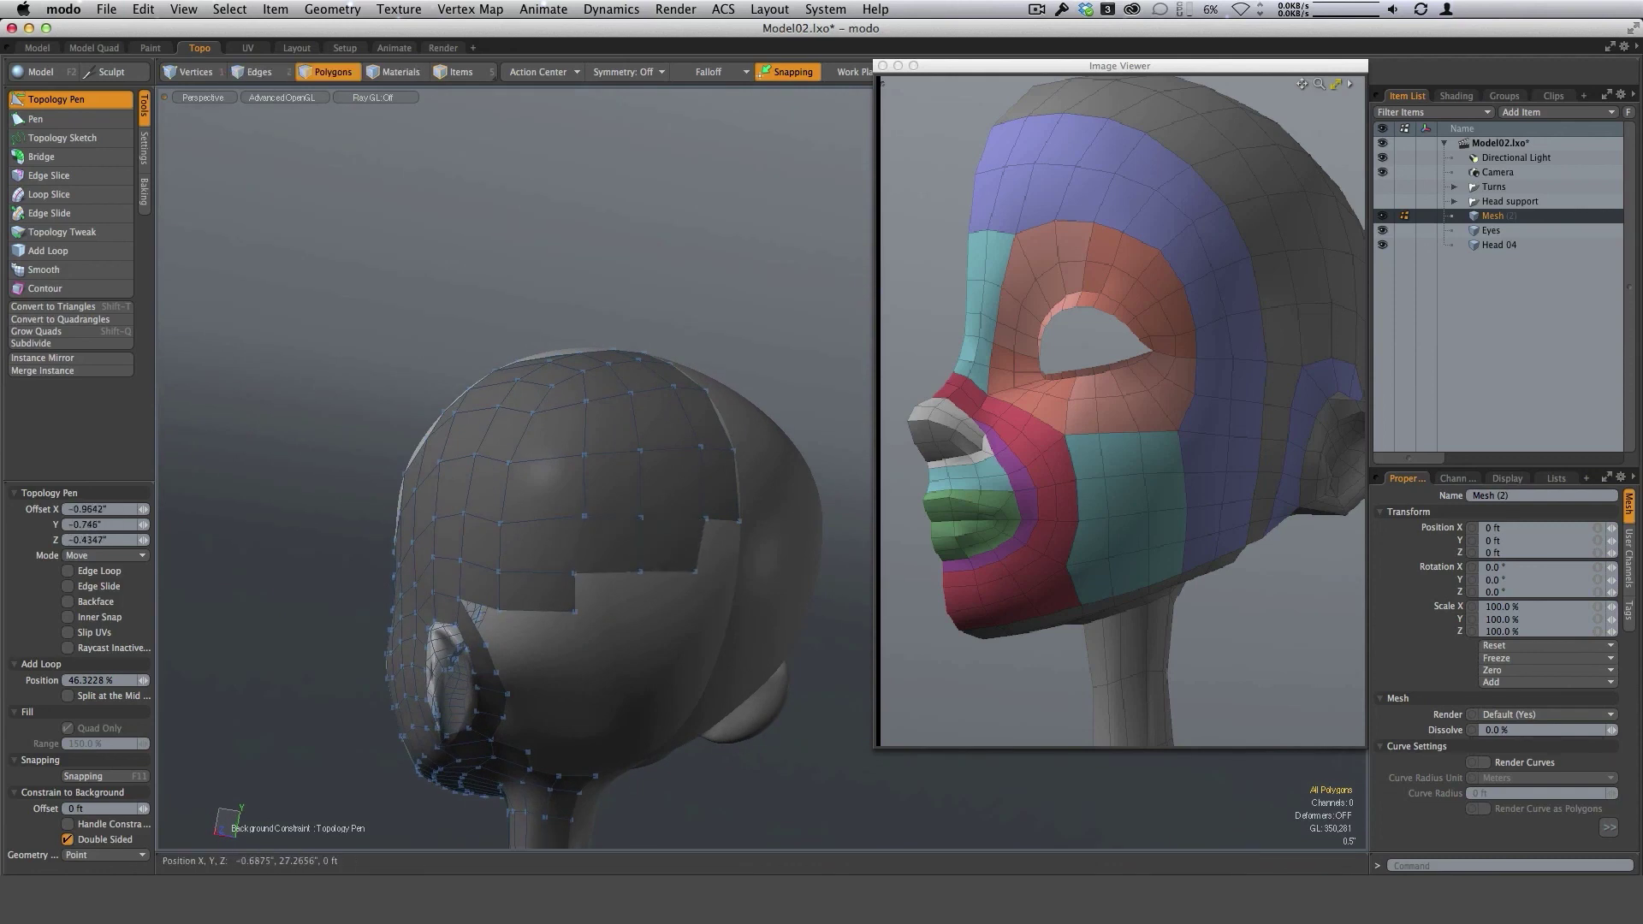
alt+drag(779, 448, 564, 451)
mouse_move(676, 492)
alt+shift+mouse_down()
mouse_move(627, 422)
mouse_move(627, 482)
mouse_move(727, 519)
mouse_move(558, 514)
mouse_move(648, 495)
alt+shift+mouse_up()
scroll(602, 445, up, 3)
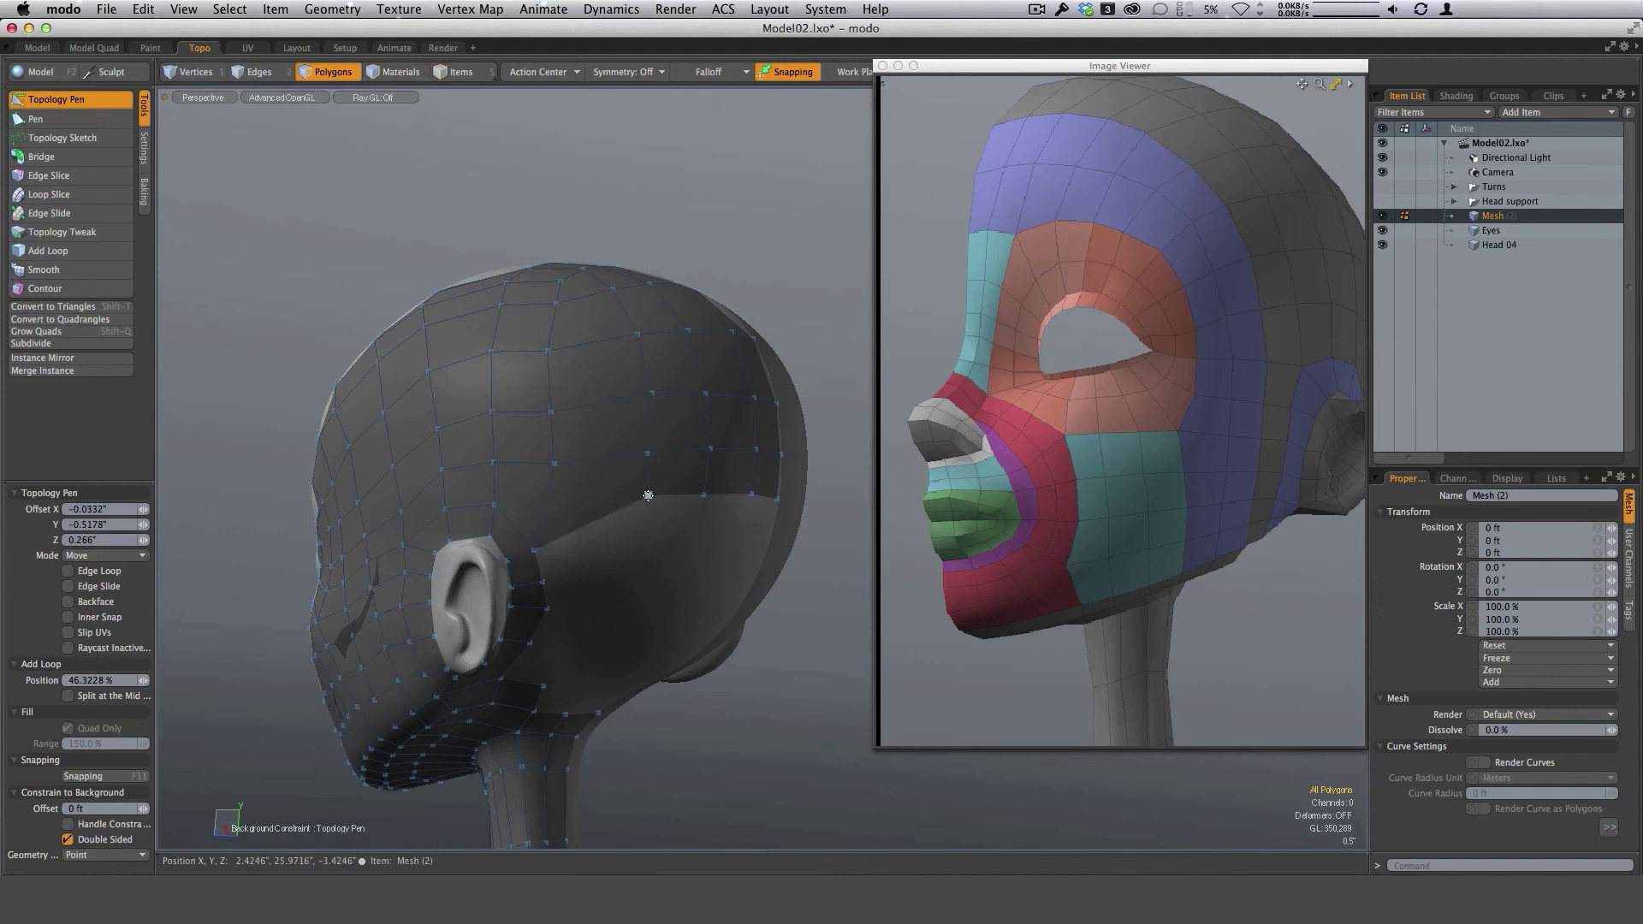
Adjust the lower edge at the back of the head and extrude a new row of quads from behind the ear to the centre line.
alt+drag(793, 451, 860, 445)
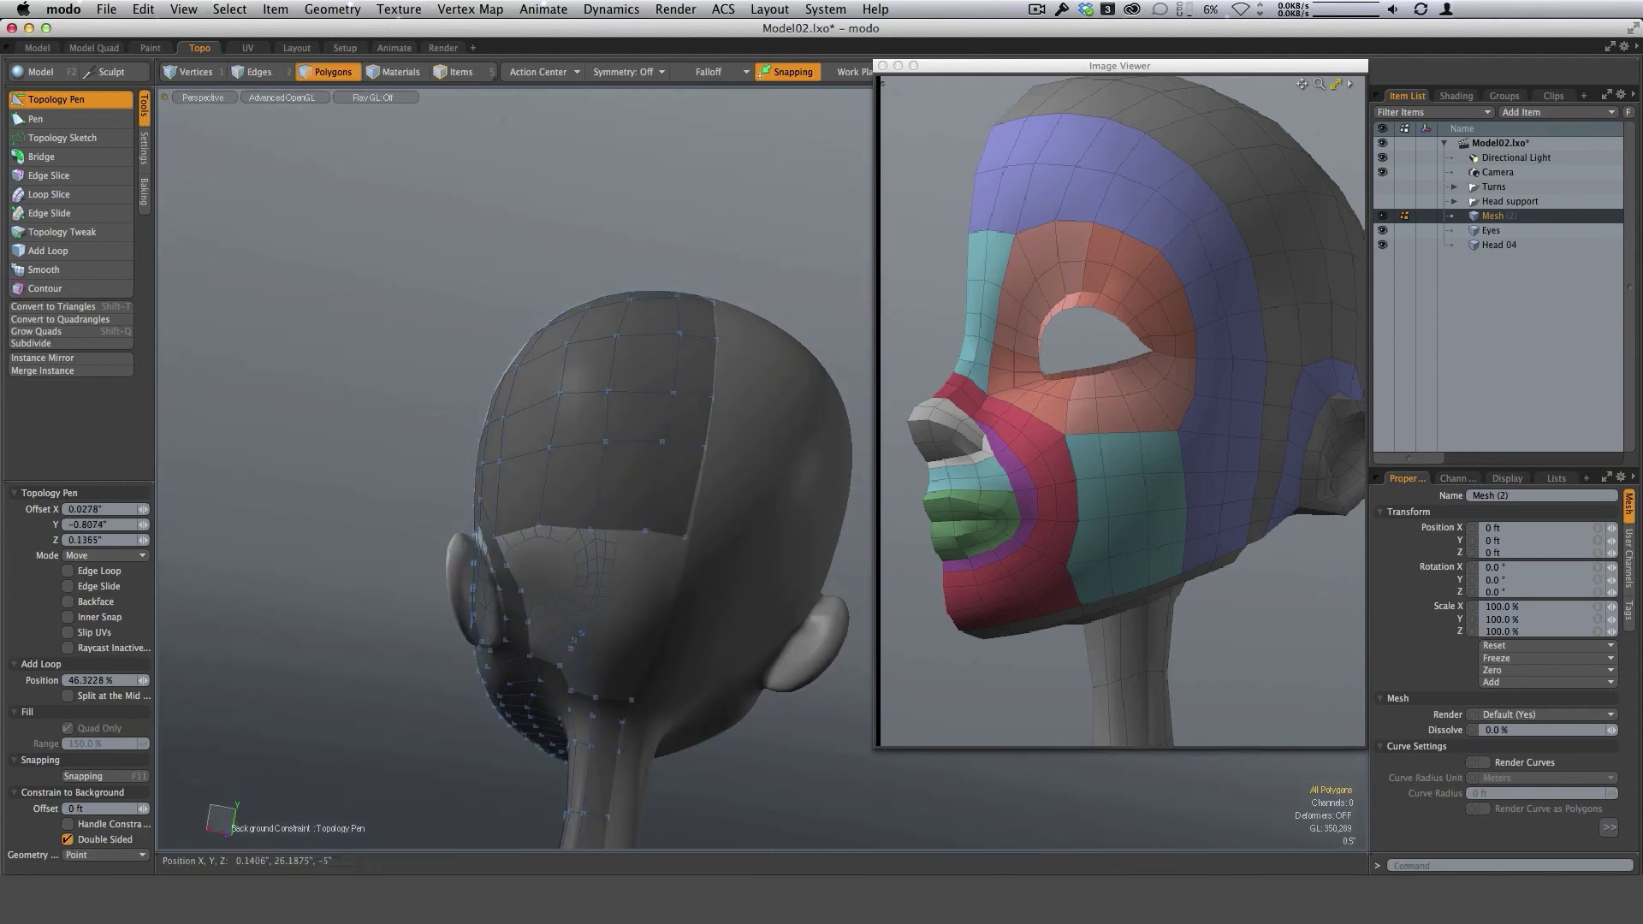
alt+drag(789, 376, 762, 433)
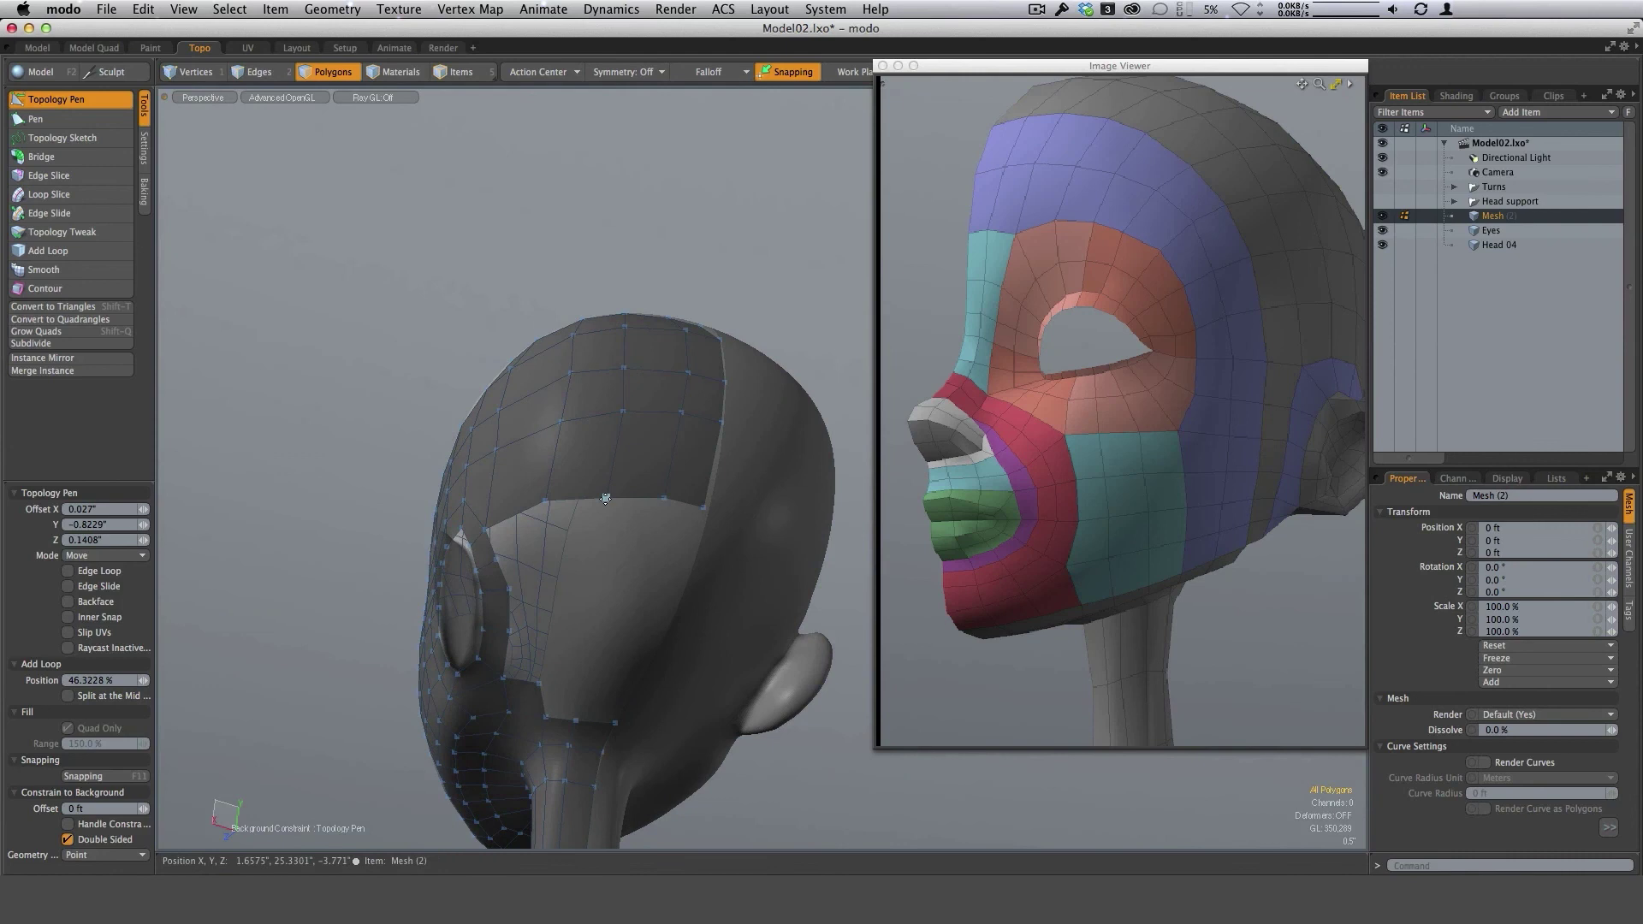
alt+drag(714, 536, 548, 637)
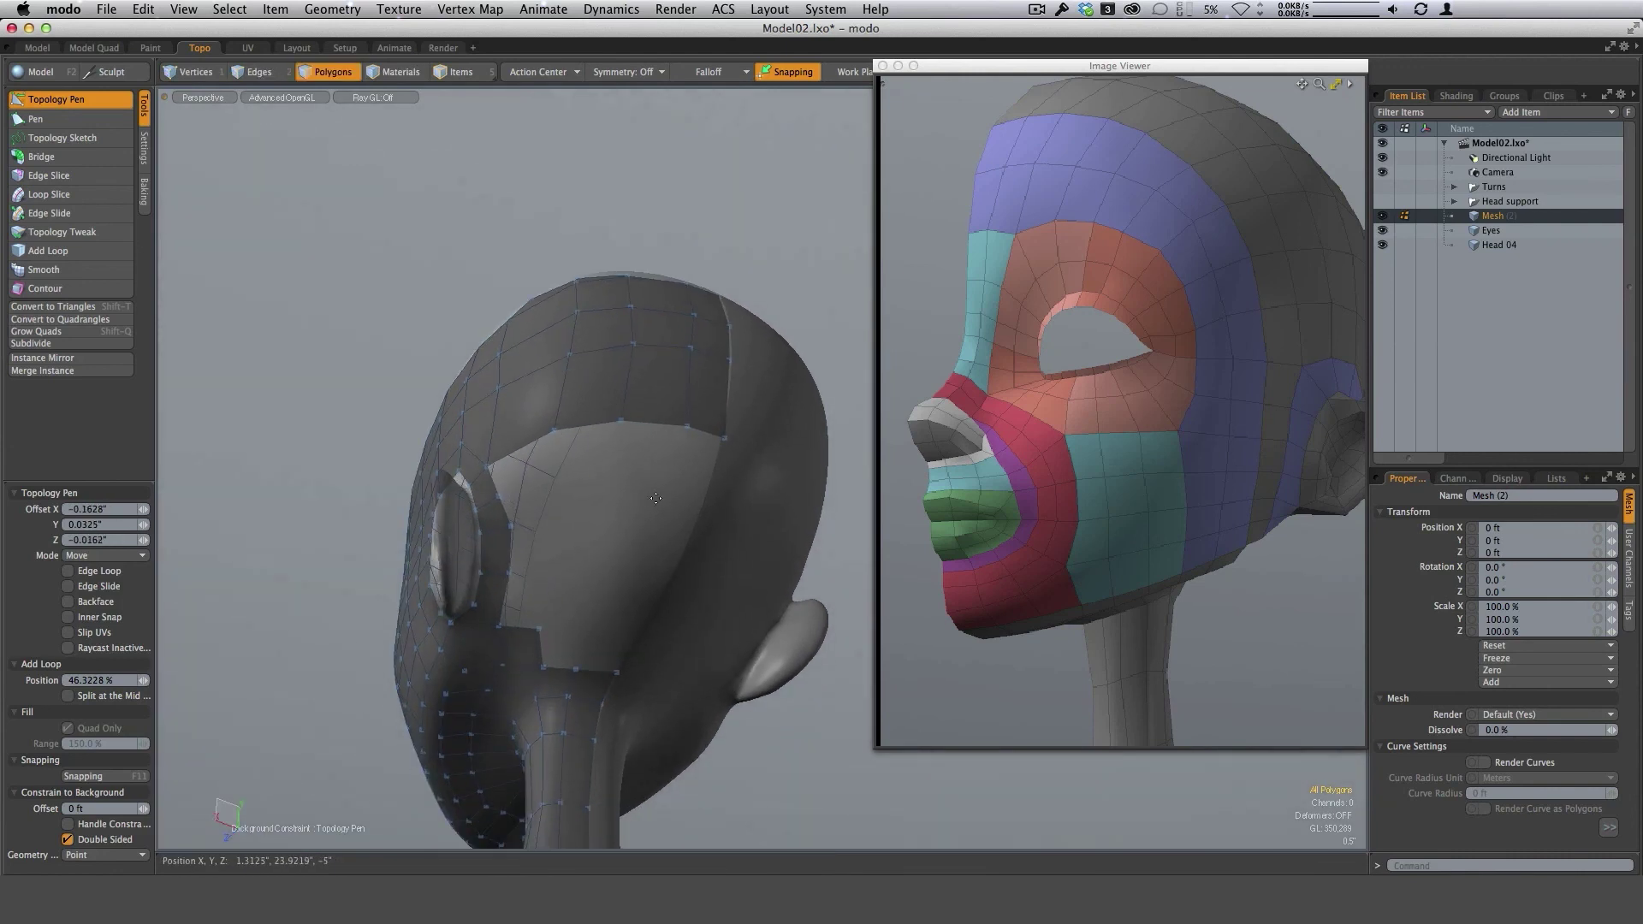
alt+drag(716, 542, 562, 510)
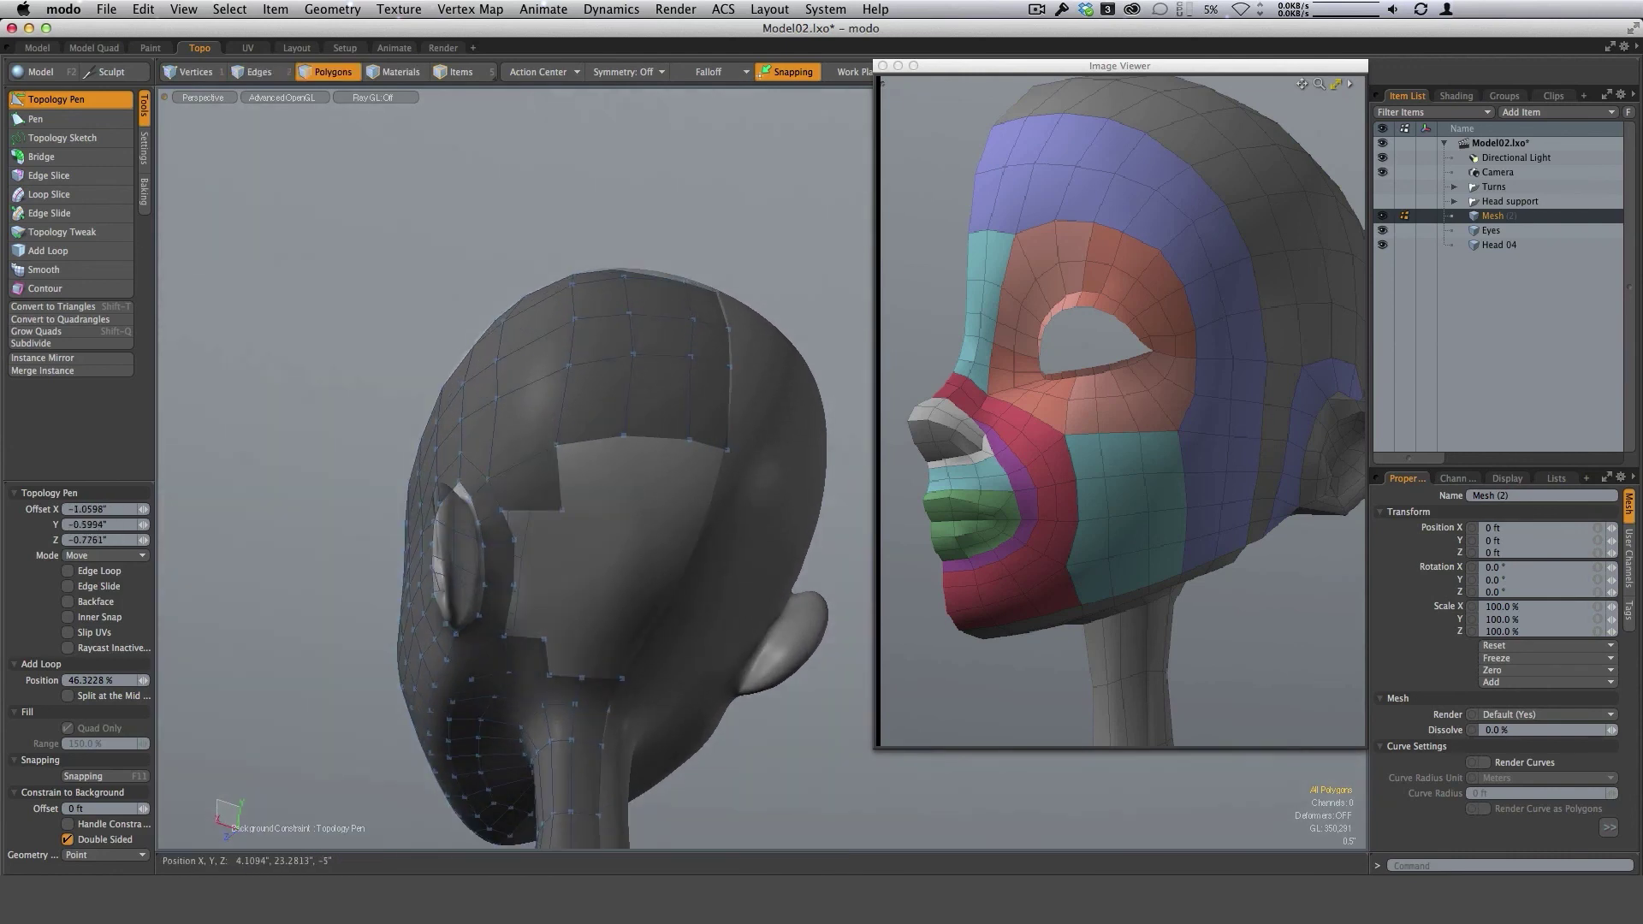
shift+drag(556, 447, 679, 513)
alt+drag(727, 415, 689, 447)
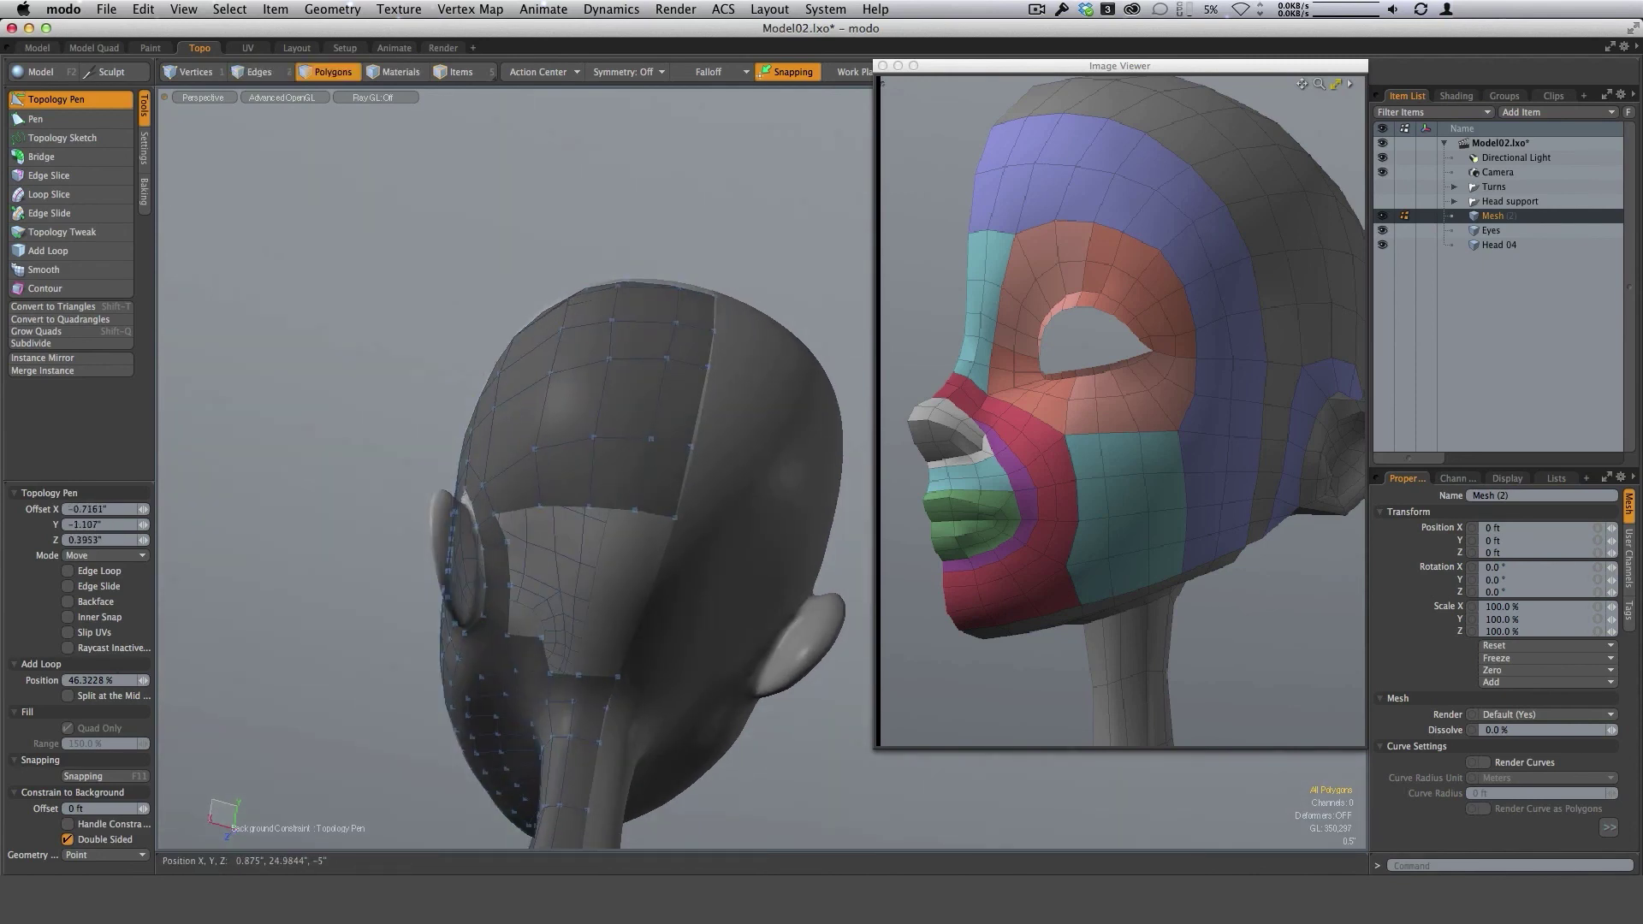
Extrude the next row of quads at the back of the head, from the centre line across to behind the ear.
drag(674, 517, 672, 518)
alt+drag(738, 467, 783, 435)
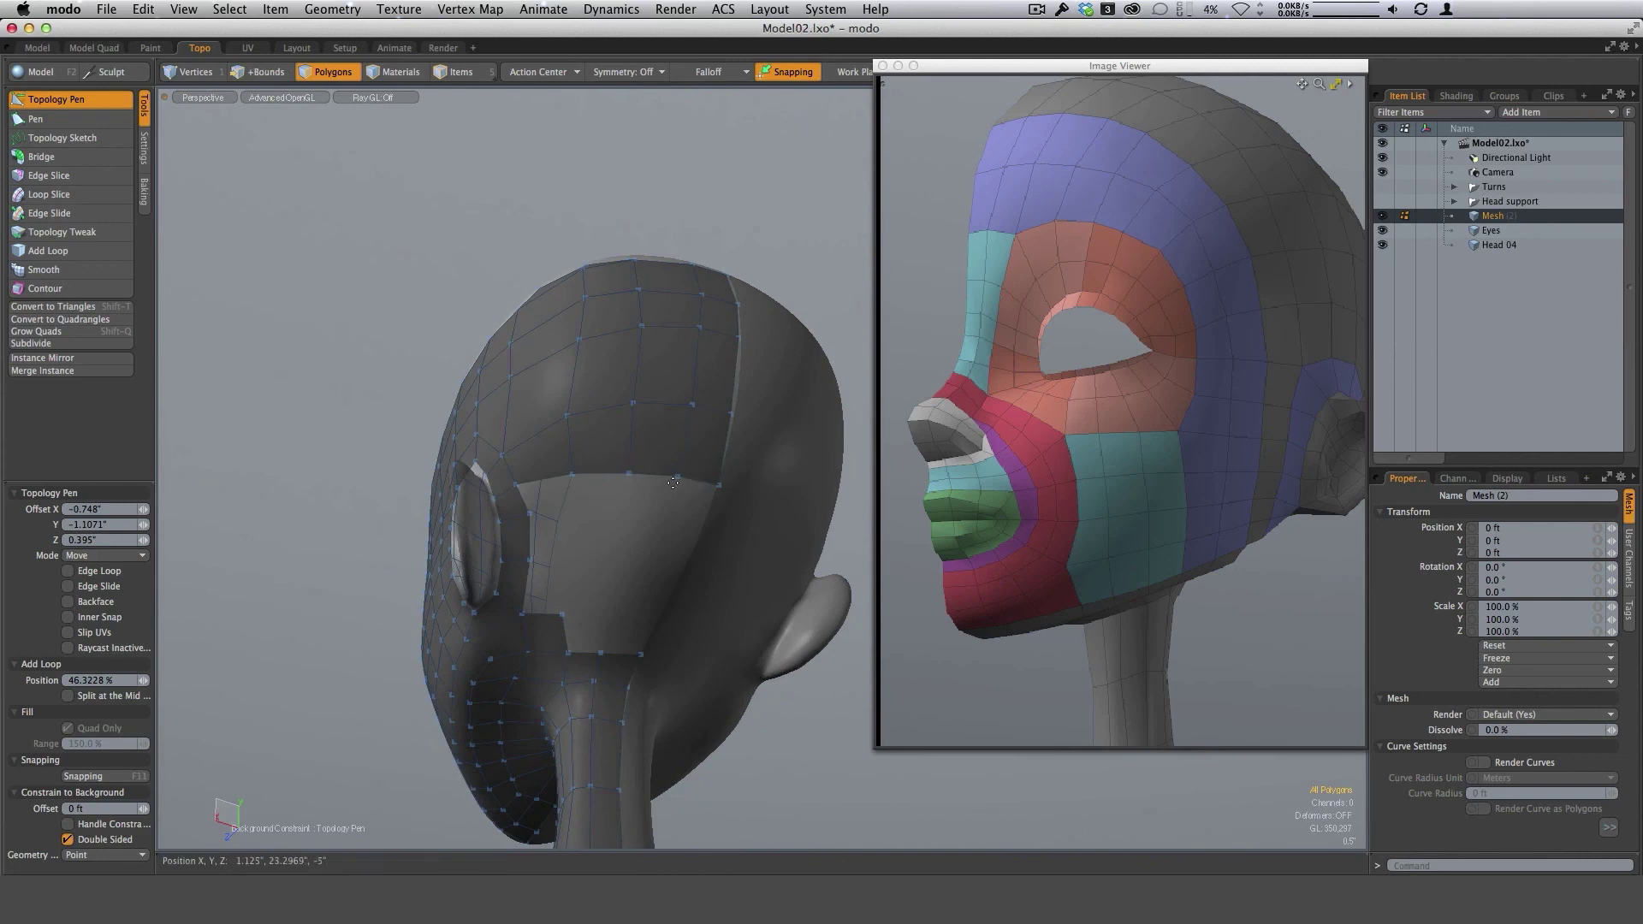
shift+drag(699, 483, 620, 503)
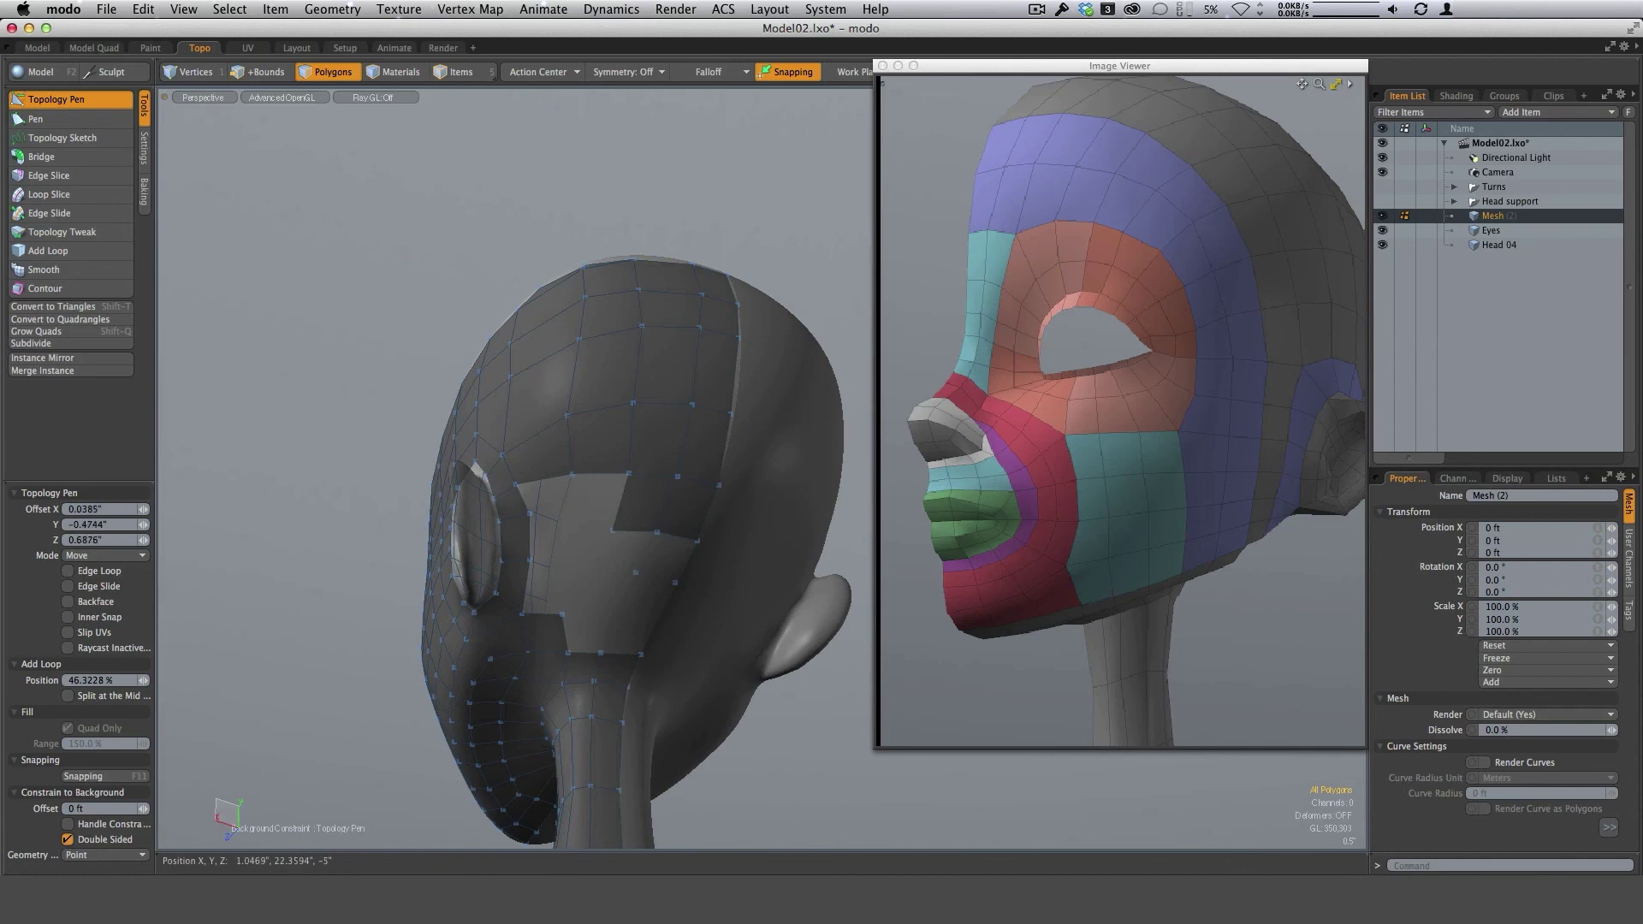
shift+drag(655, 578, 635, 615)
key(super+z)
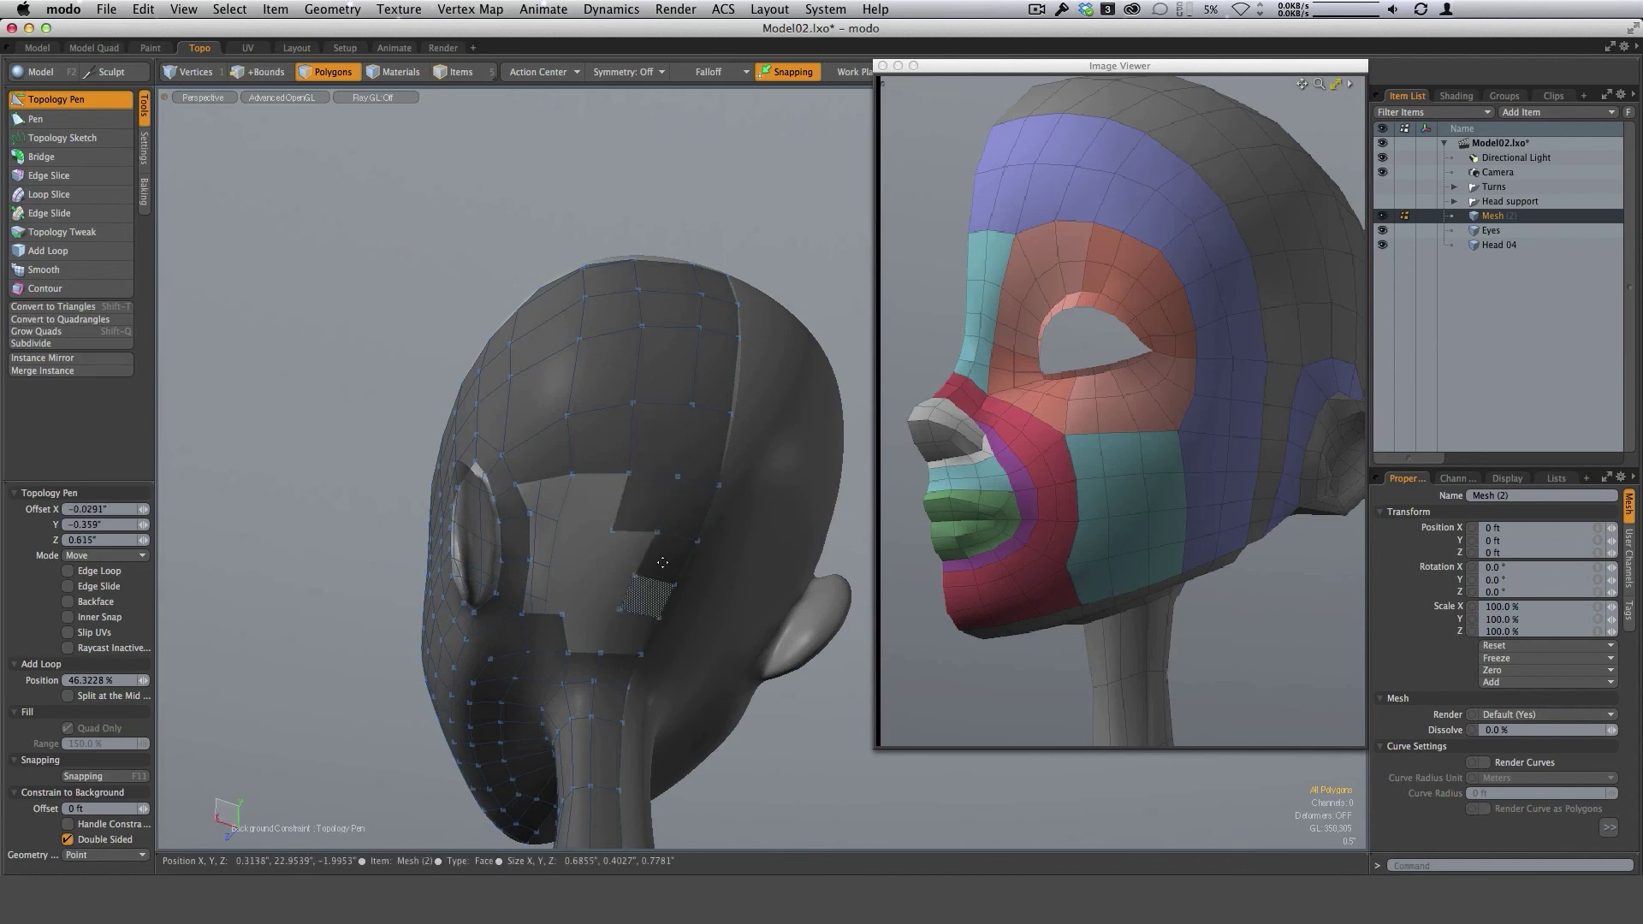
alt+drag(743, 514, 770, 517)
shift+drag(656, 479, 607, 511)
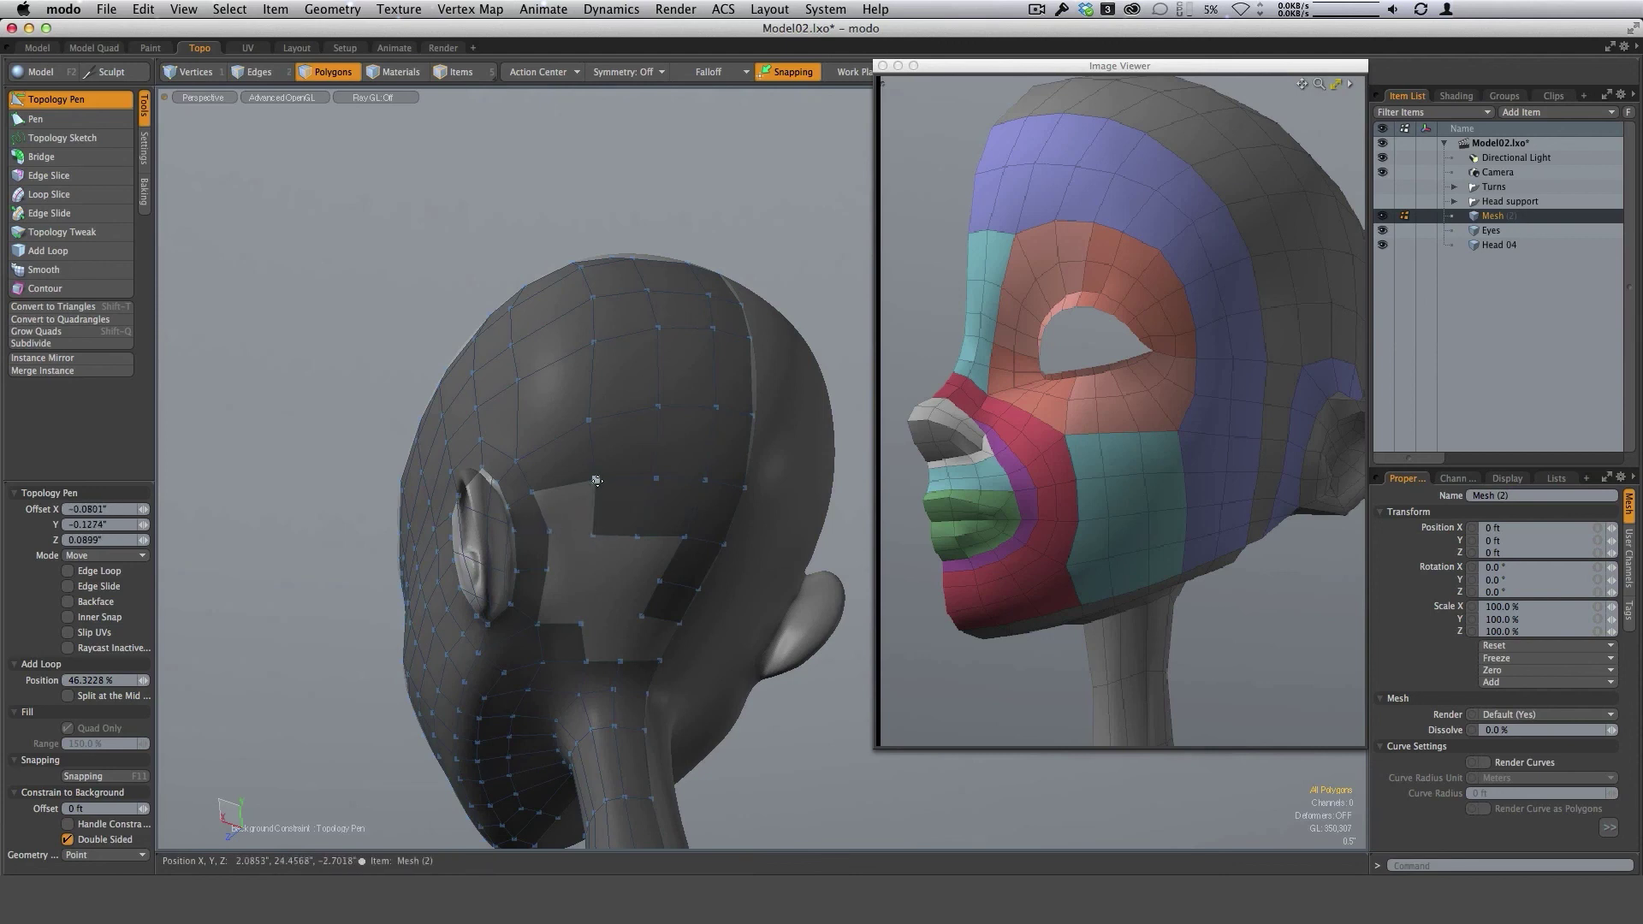
shift+drag(597, 481, 557, 520)
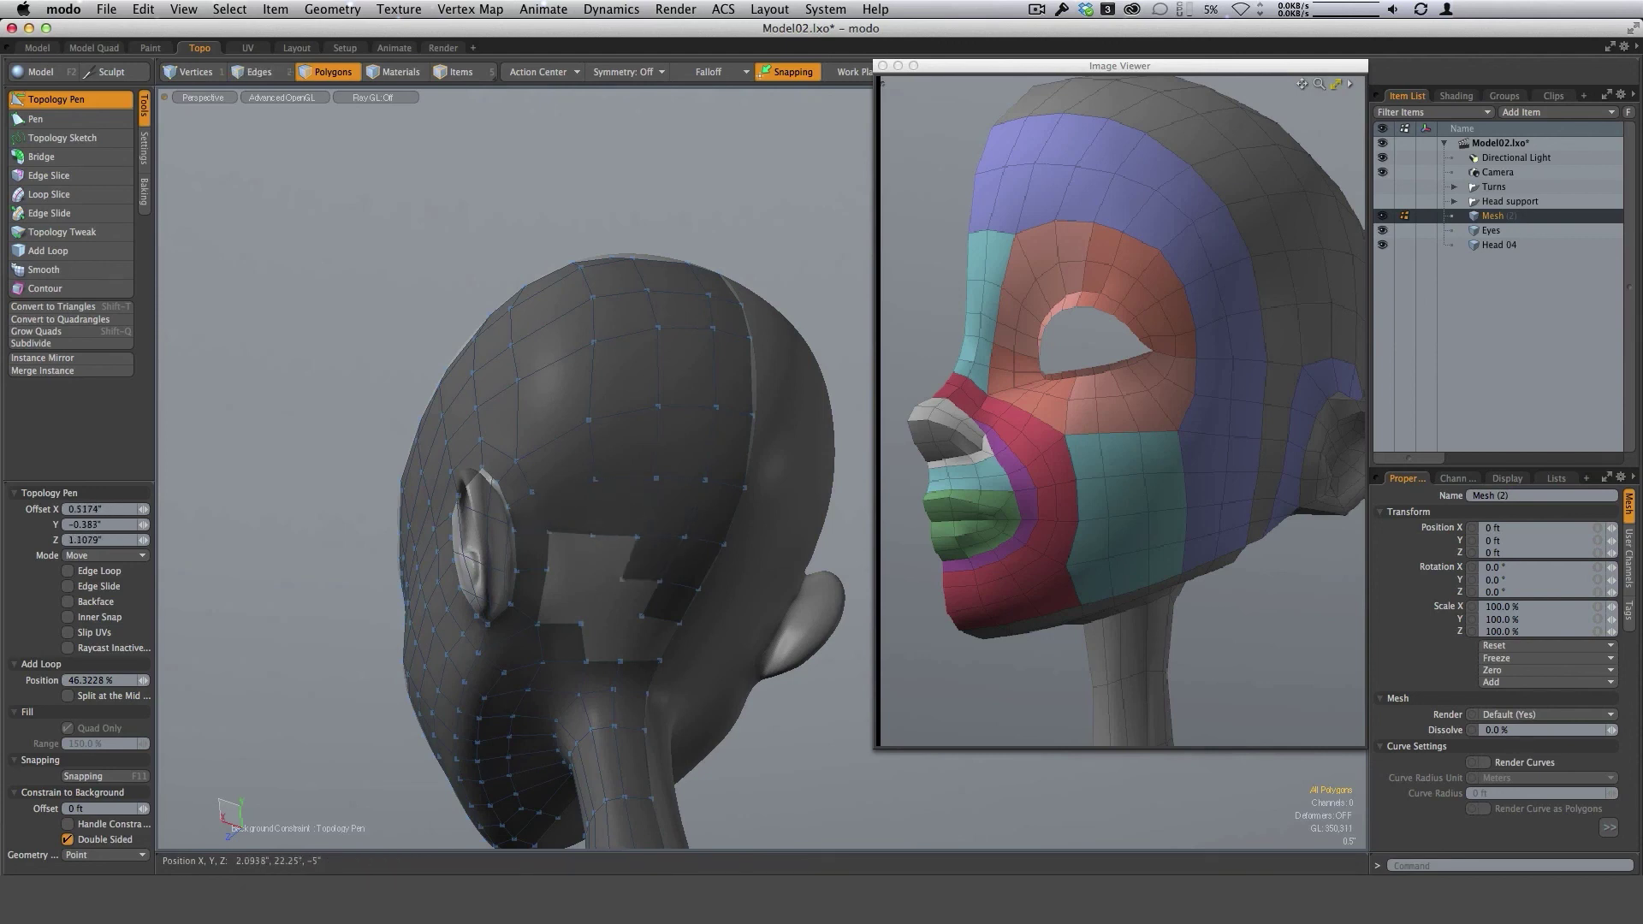
Fill the gap behind the ear with another row of quads, joining it to the side of the existing mesh.
scroll(637, 555, up, 5)
shift+drag(632, 525, 531, 569)
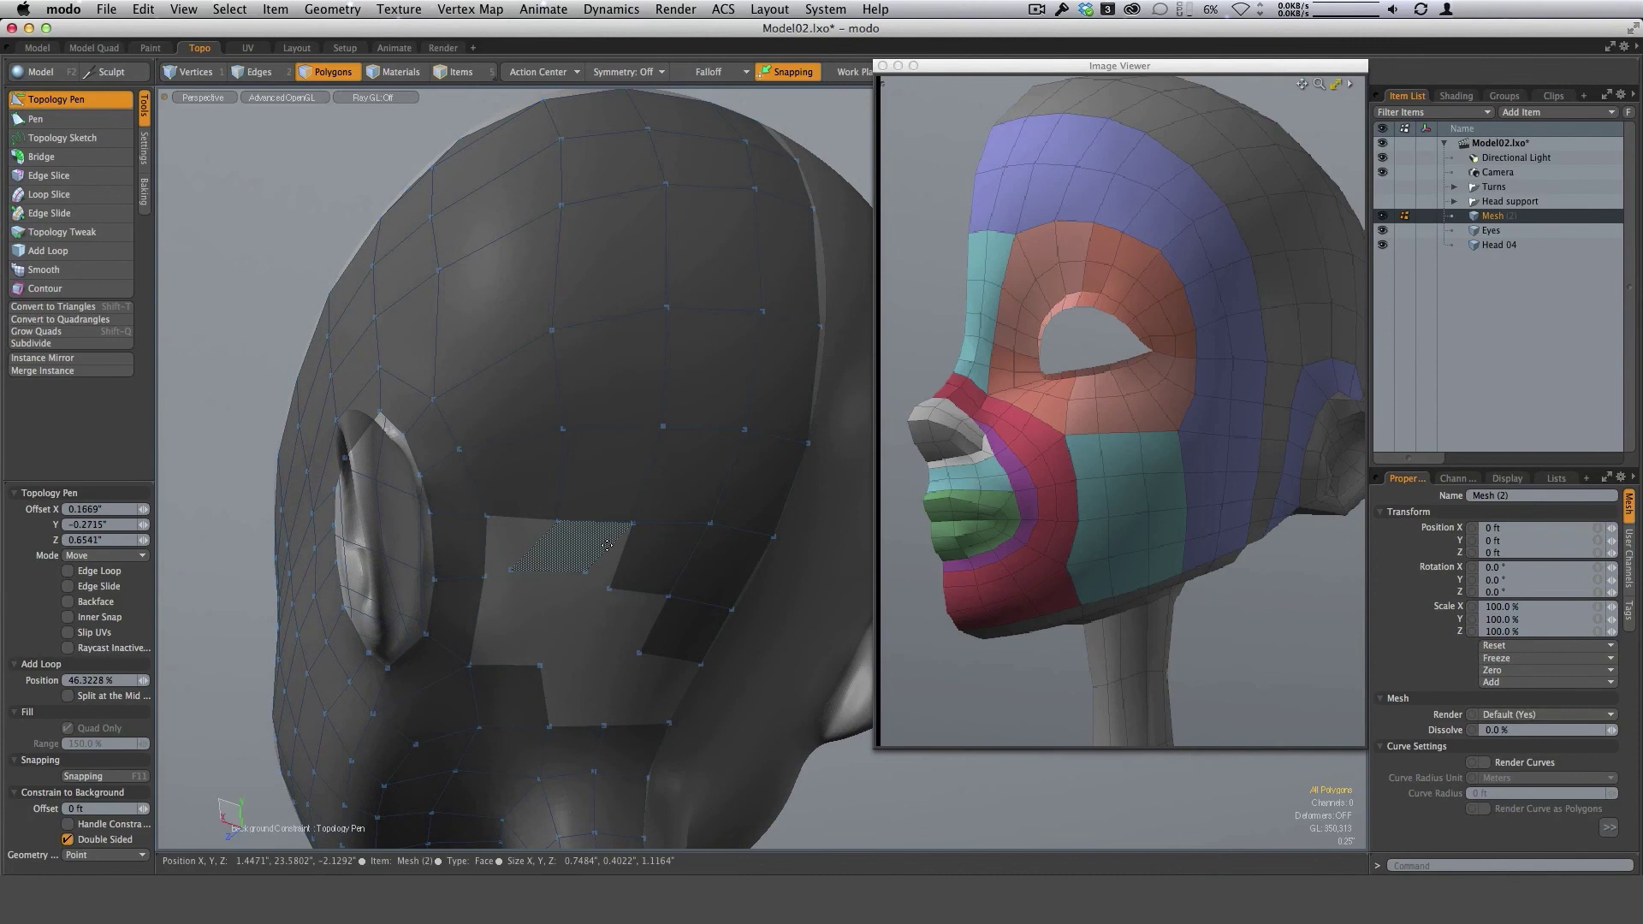
key(super+z)
drag(629, 530, 471, 664)
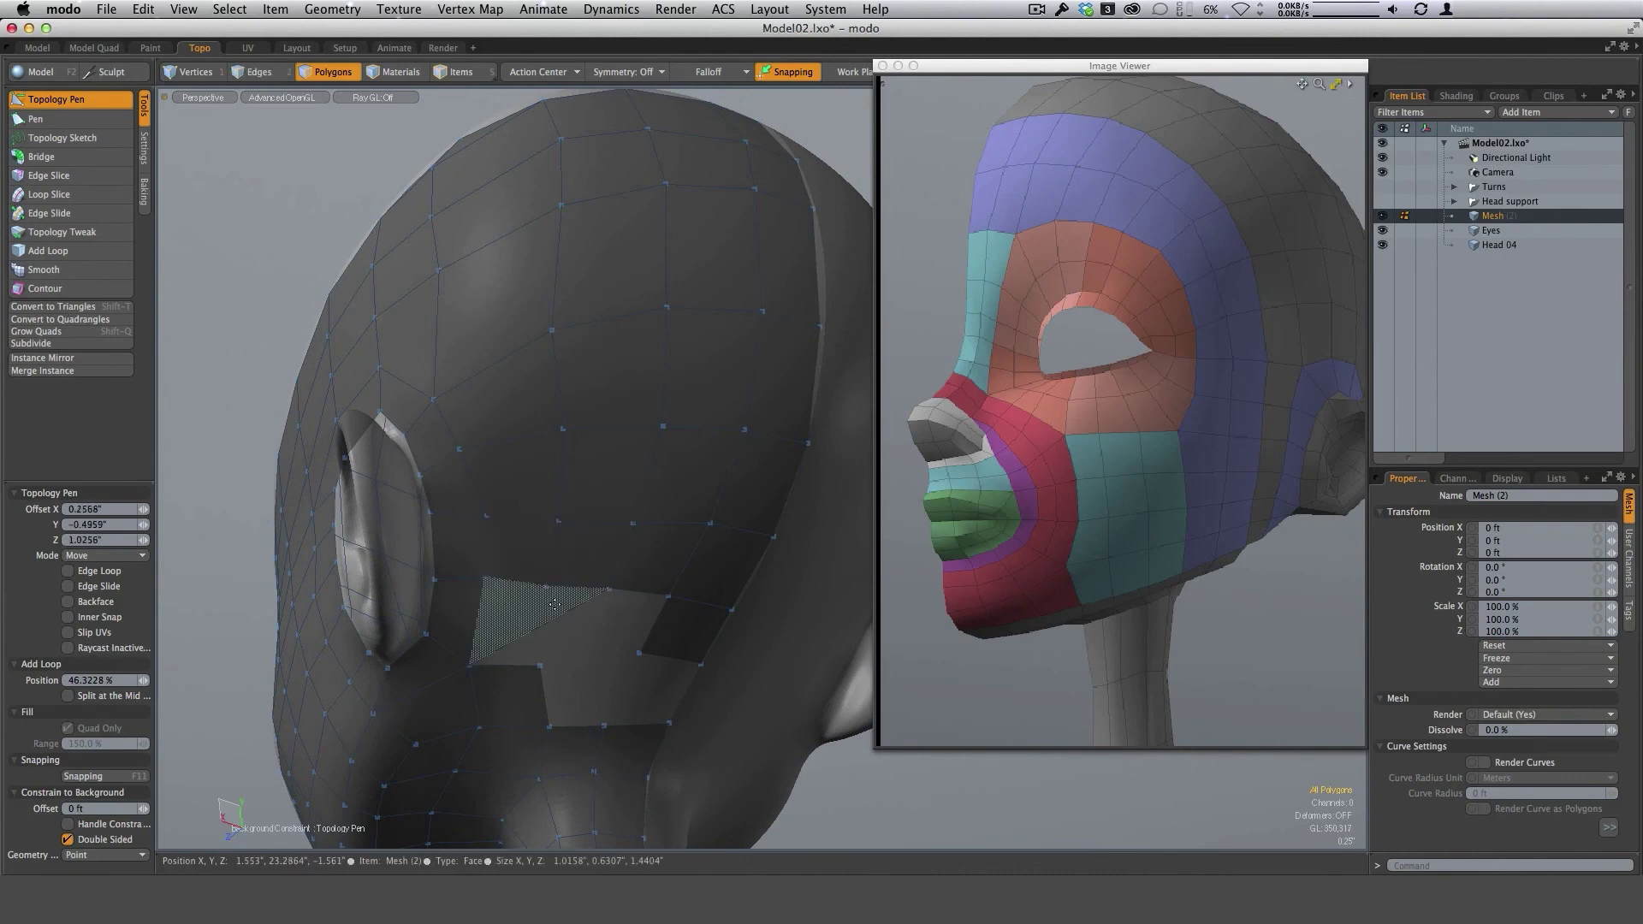
key(super+z)
shift+drag(484, 578, 540, 665)
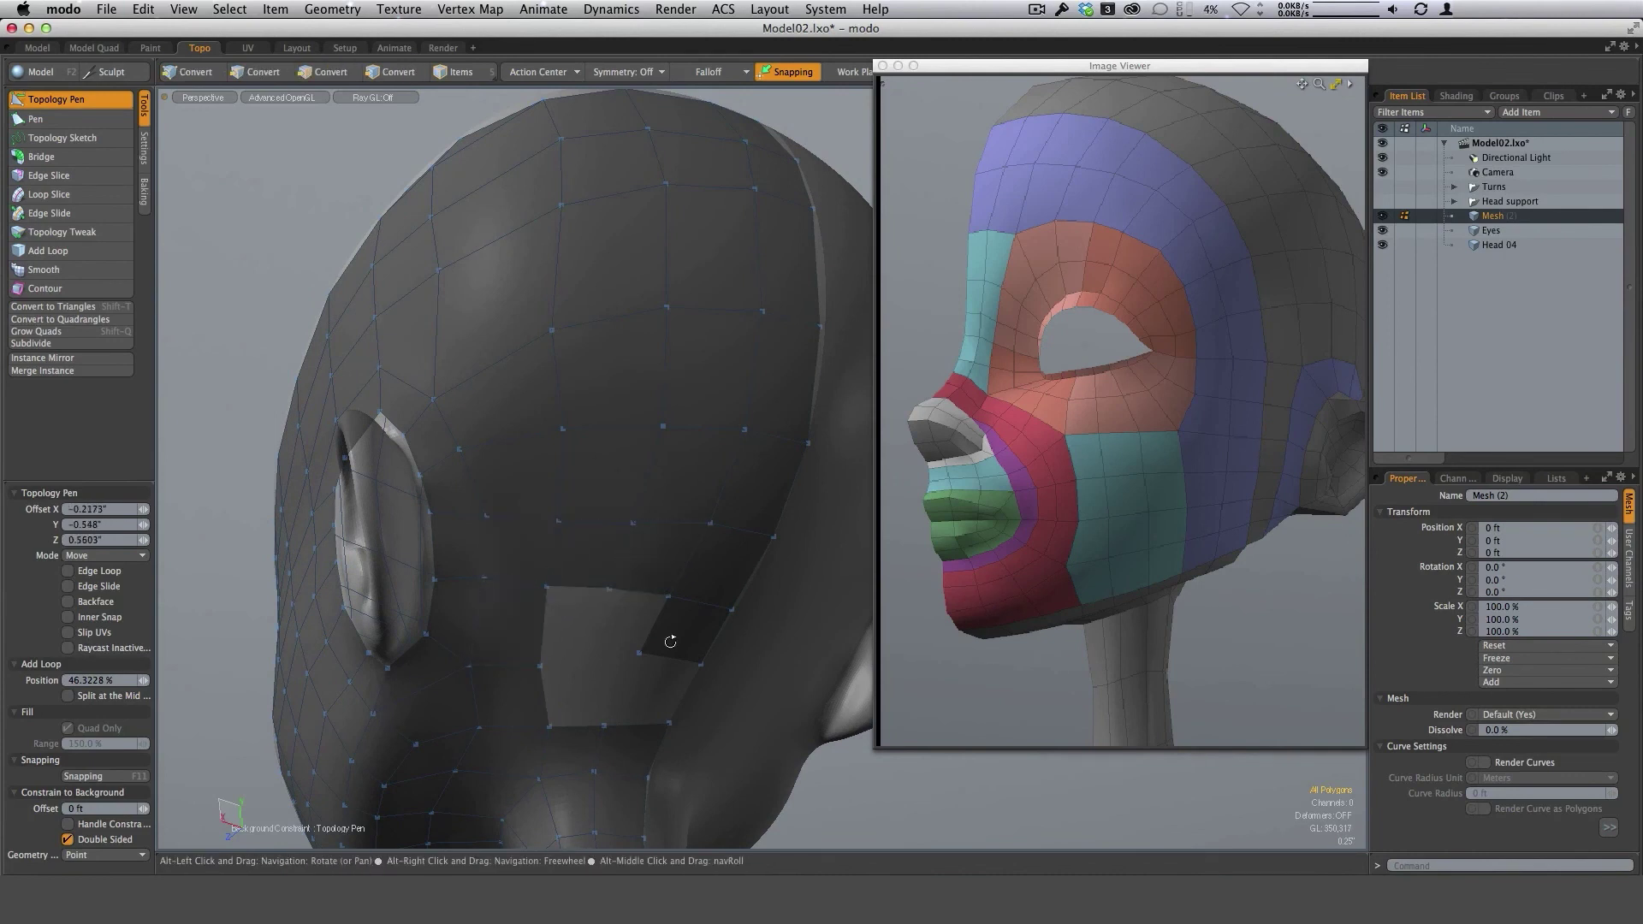
Close the remaining hole above the nape with quads and reposition the vertices around it to even out the flow.
alt+drag(670, 641, 618, 678)
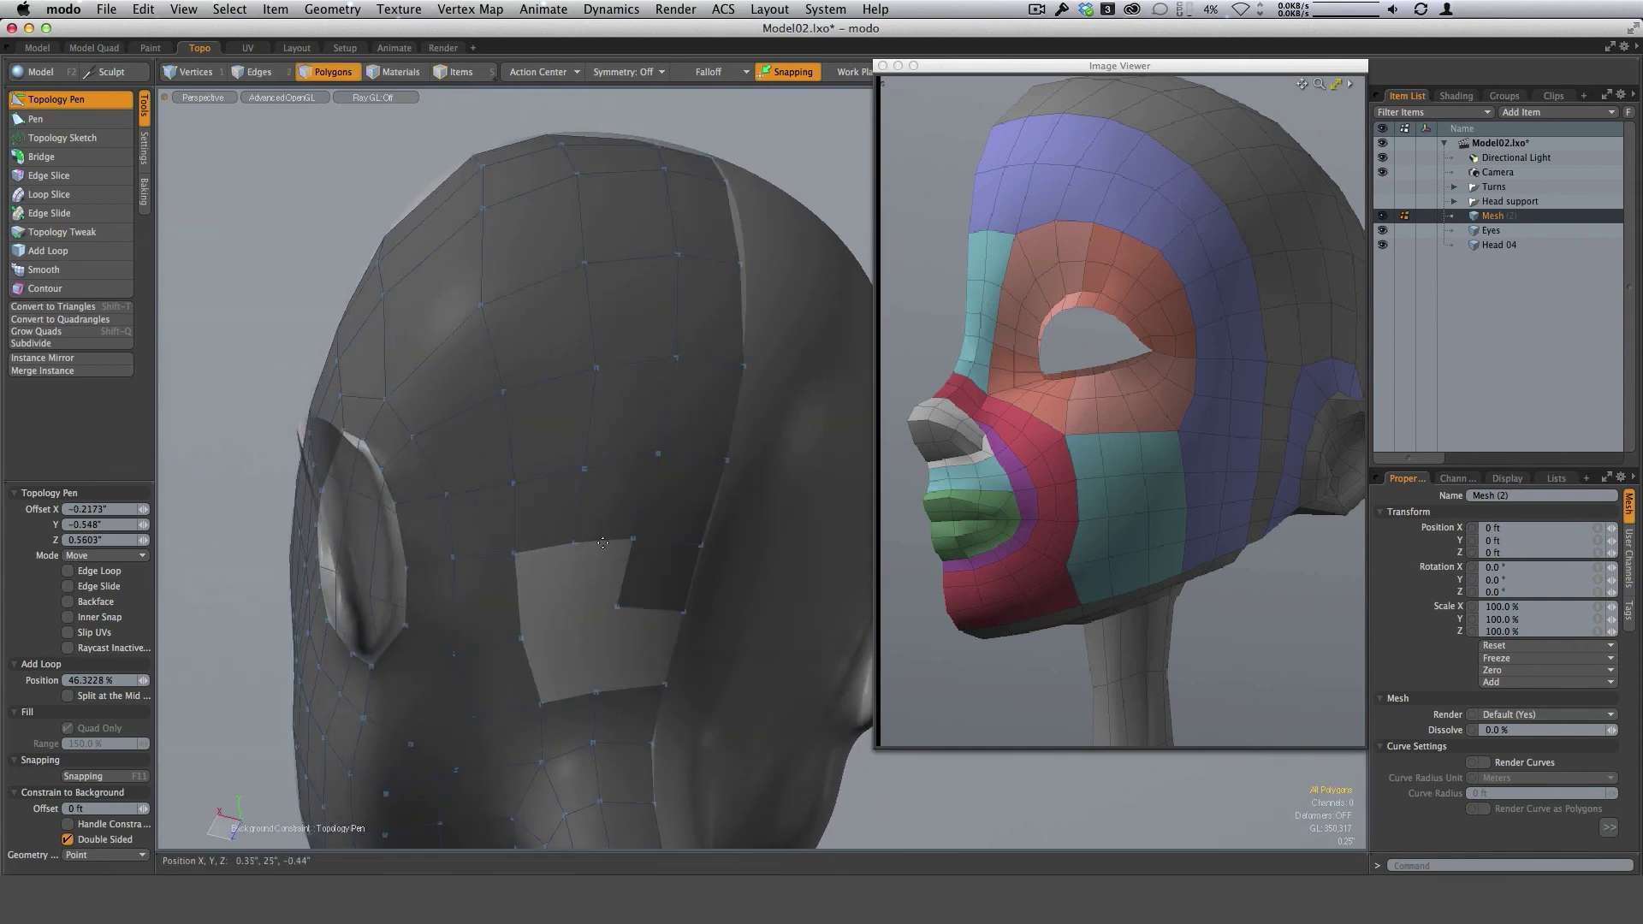
shift+drag(656, 612, 636, 691)
alt+drag(662, 568, 677, 558)
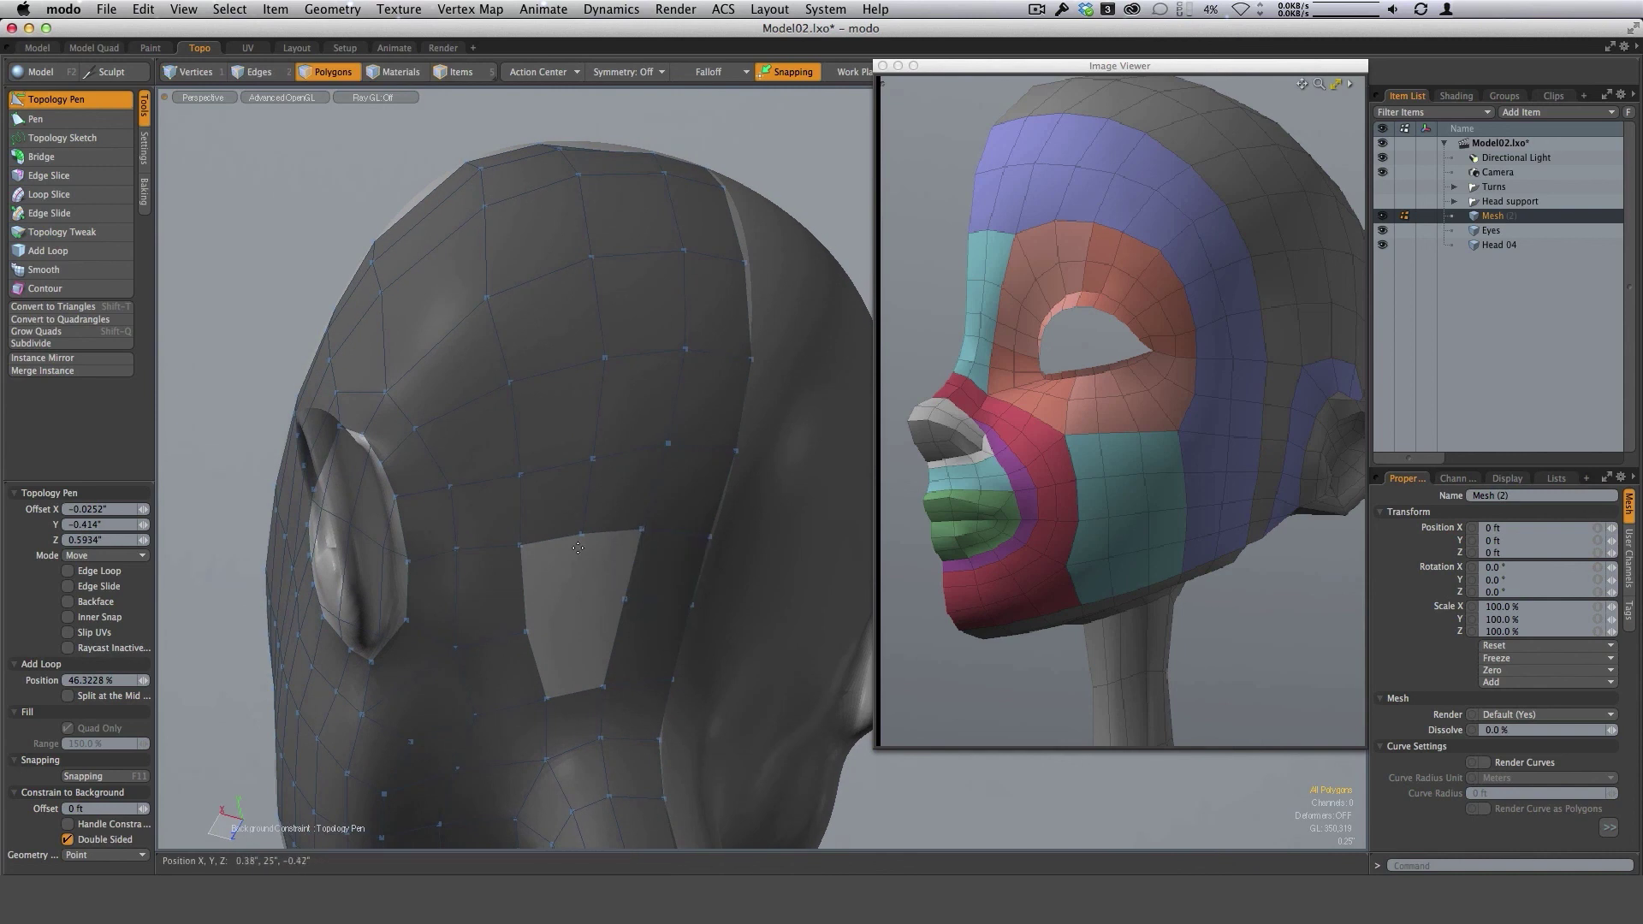
drag(642, 529, 642, 530)
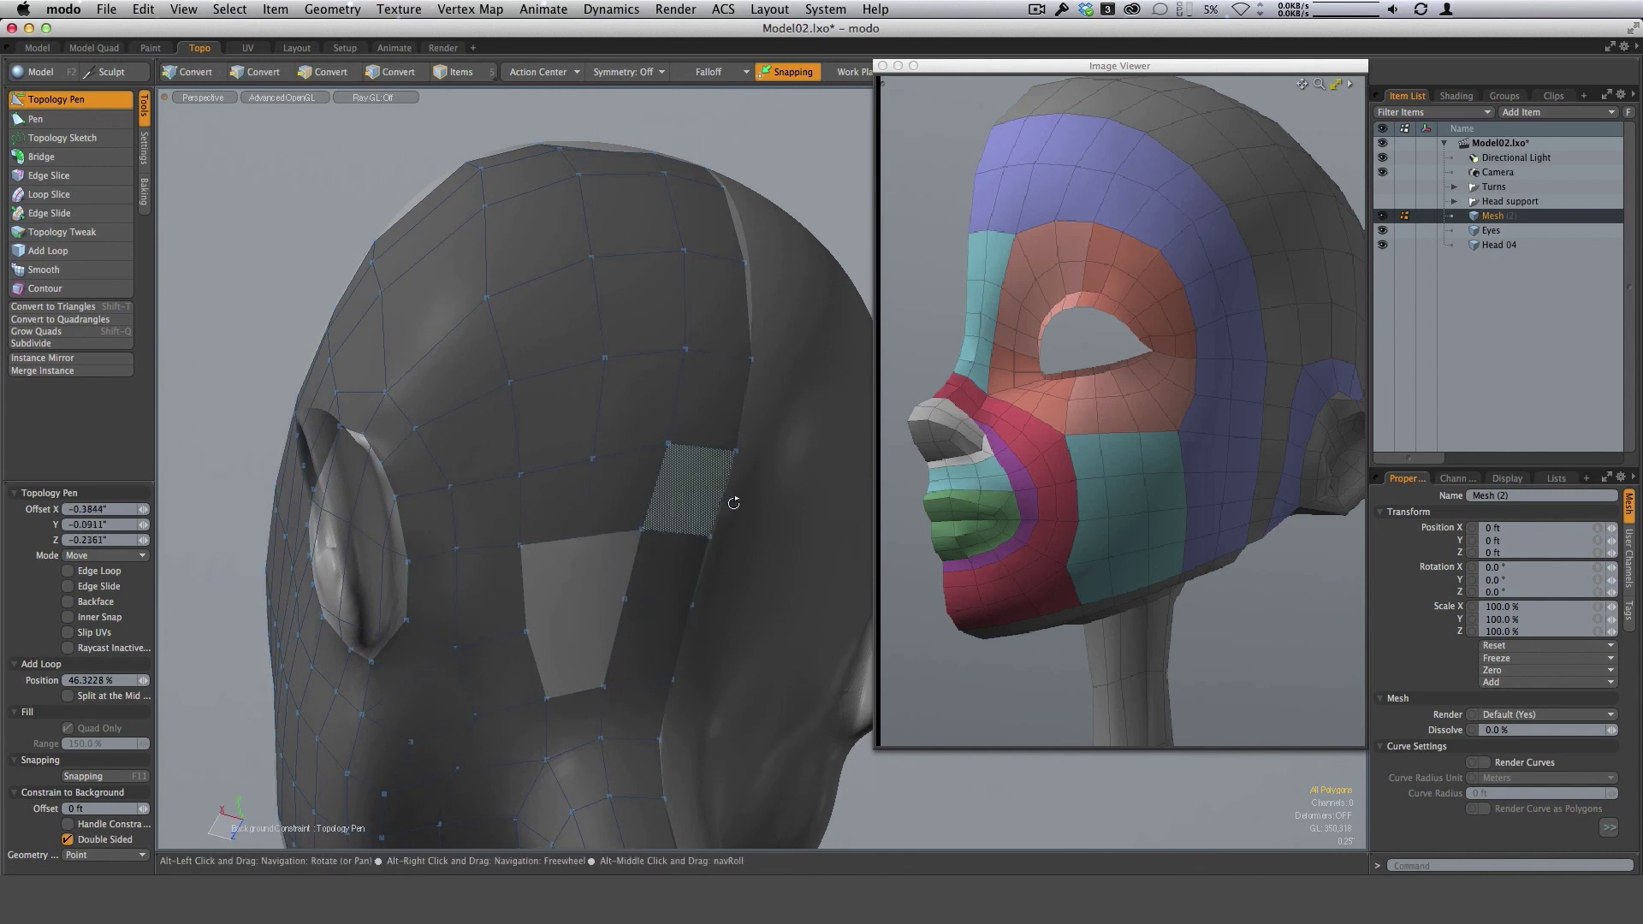
alt+drag(733, 503, 770, 380)
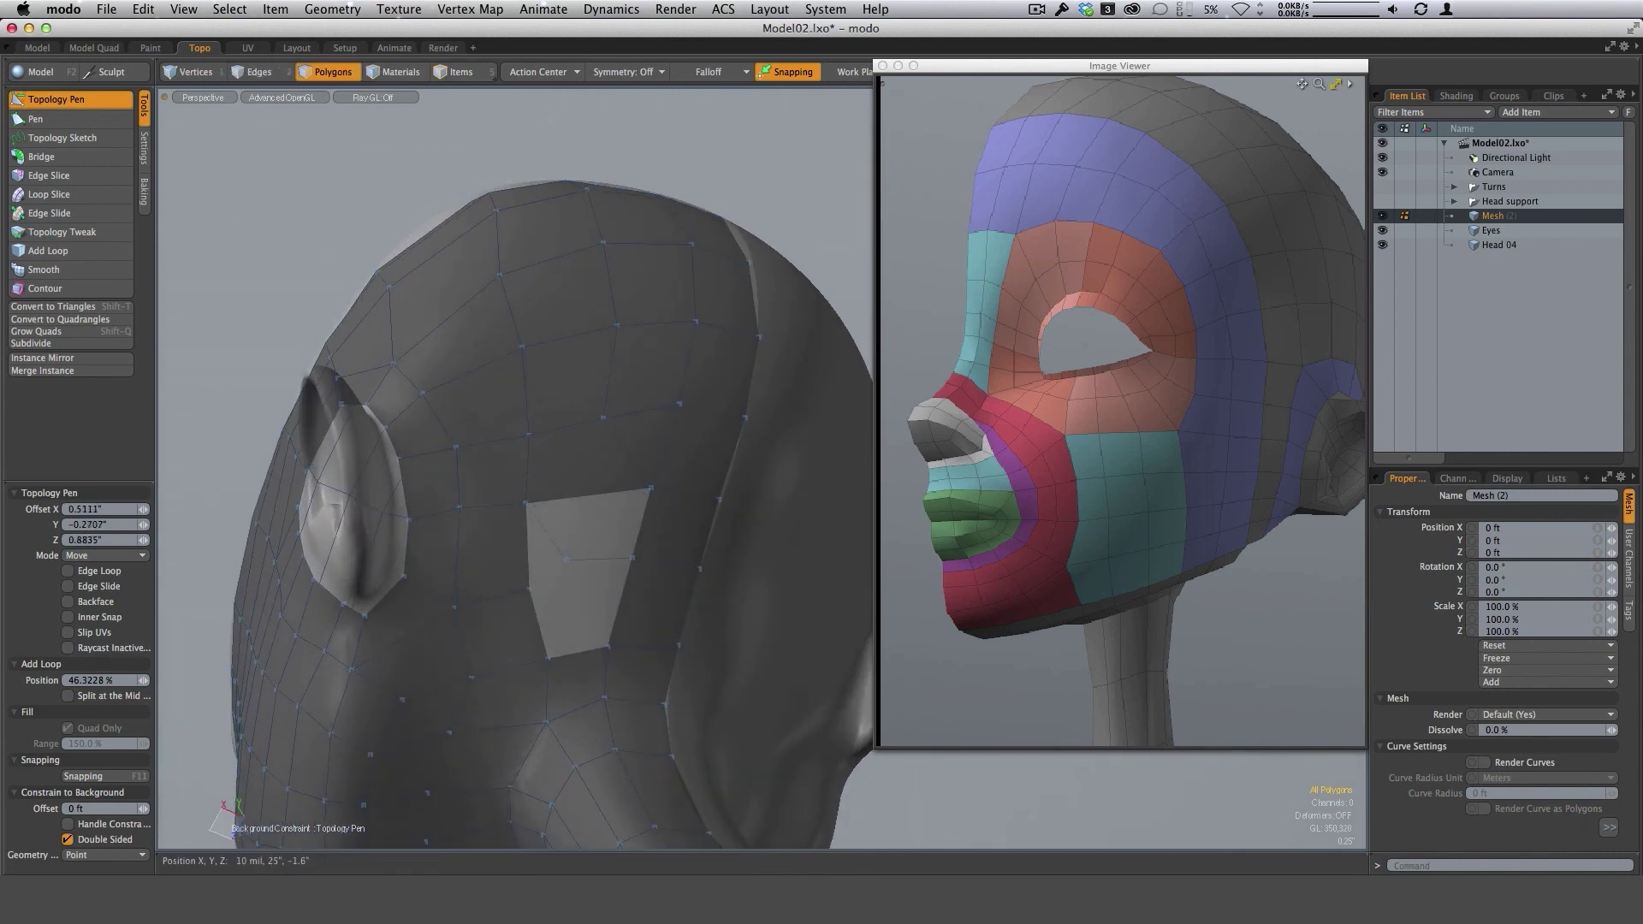
shift+drag(590, 495, 580, 647)
alt+drag(594, 582, 705, 543)
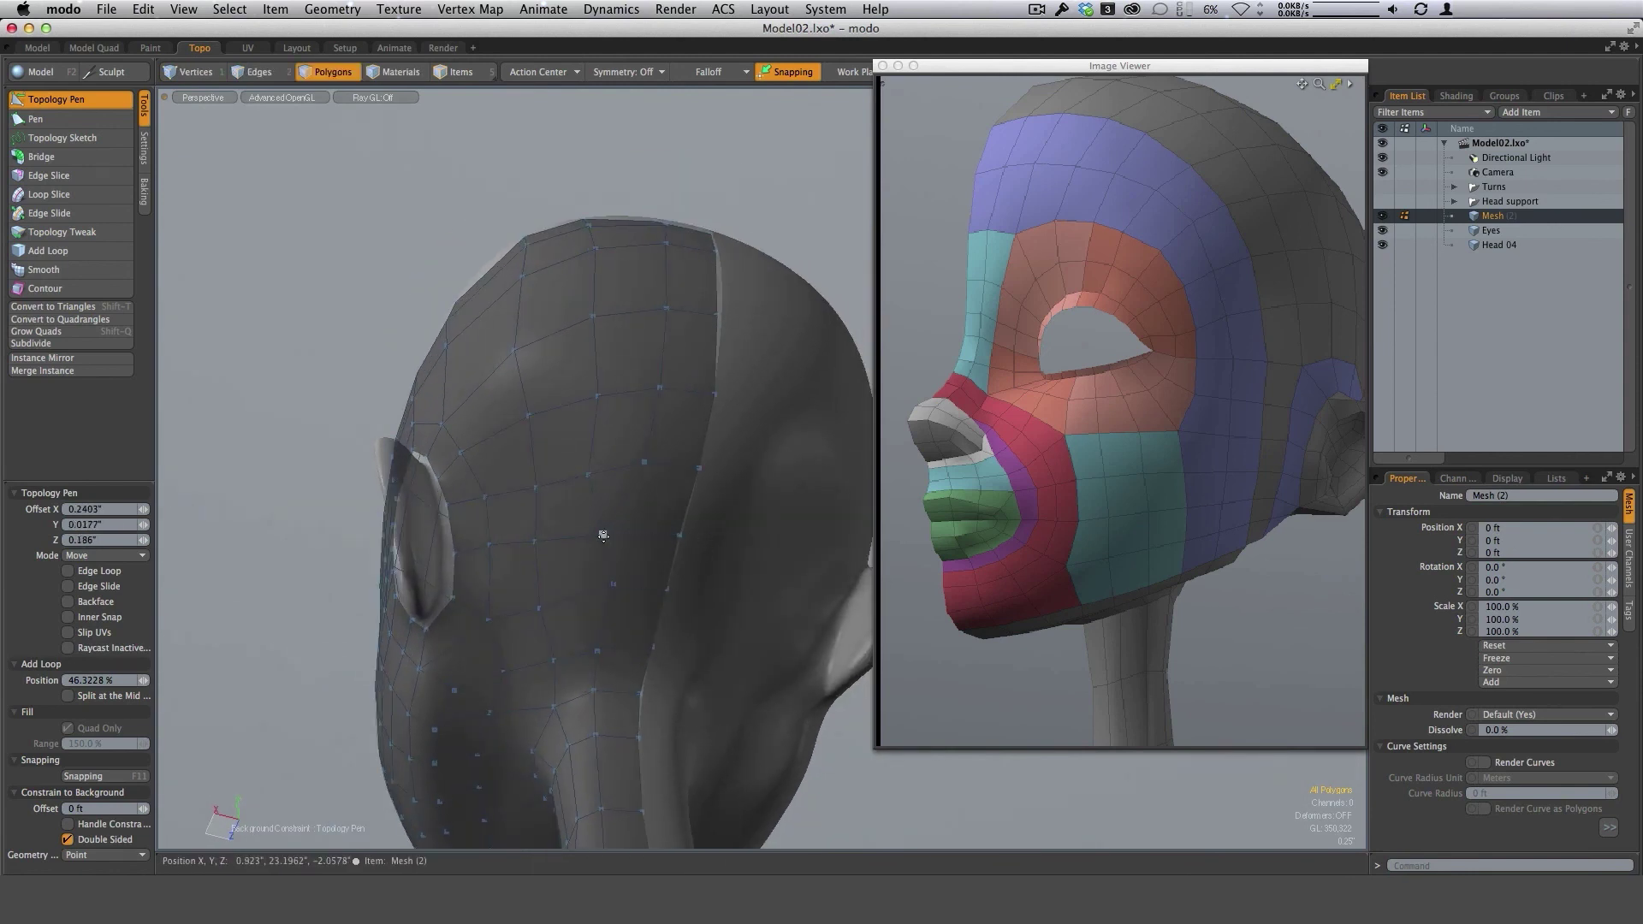
drag(604, 536, 649, 562)
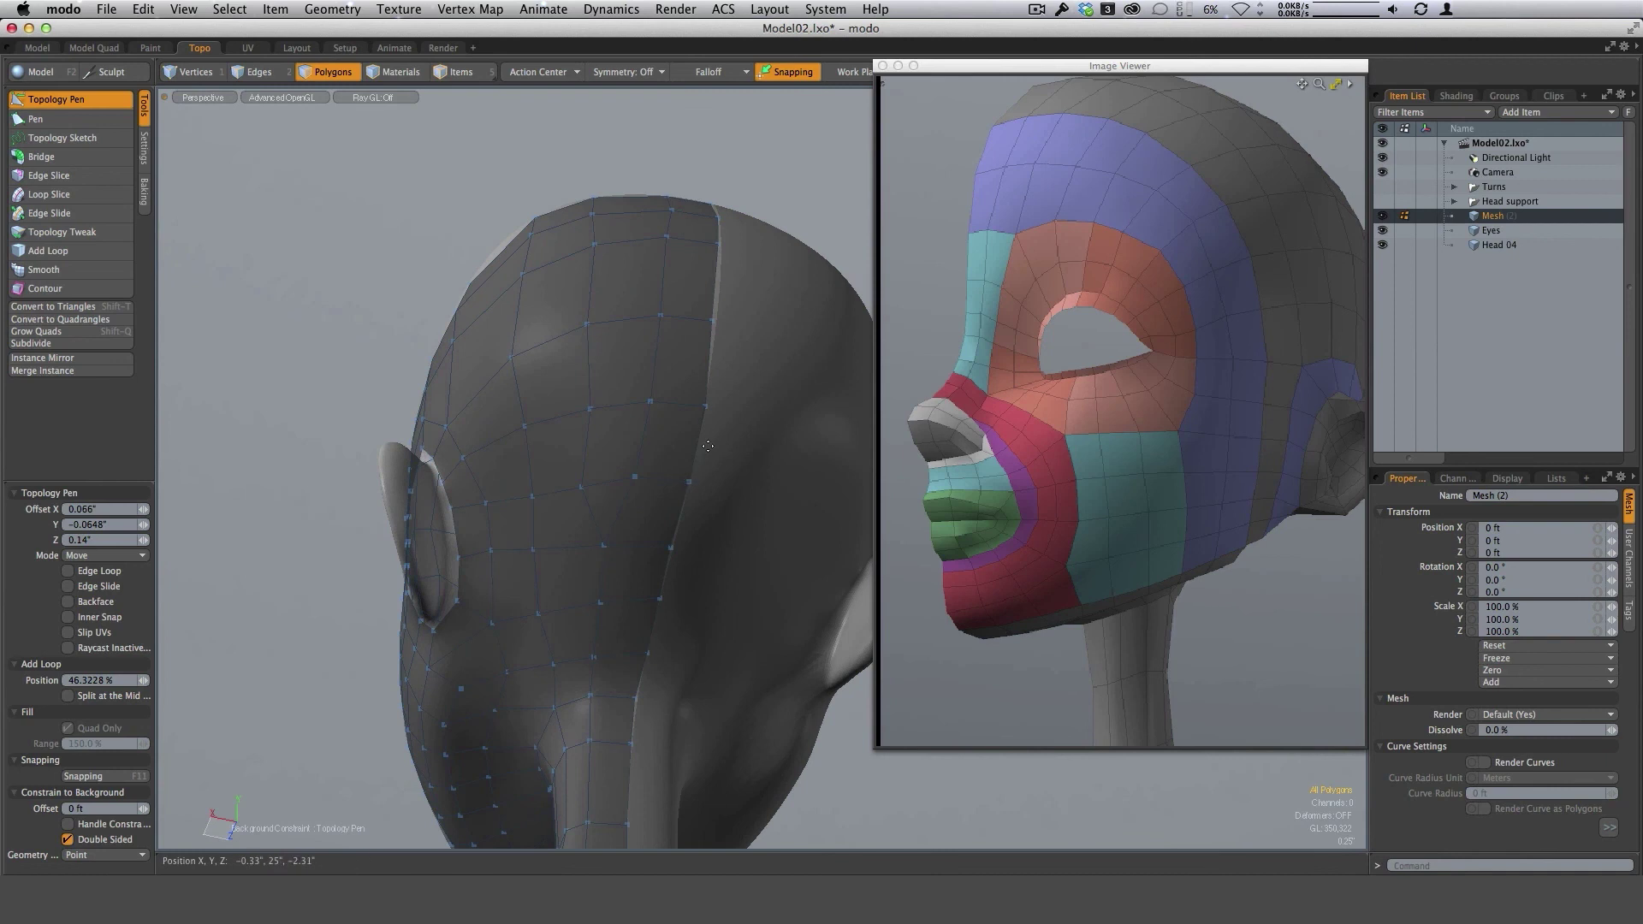
Extrude quads from the front edge of the ear opening onto the ear and along the upper inner fold.
alt+drag(708, 446, 709, 462)
alt+drag(710, 331, 620, 496)
scroll(671, 415, up, 3)
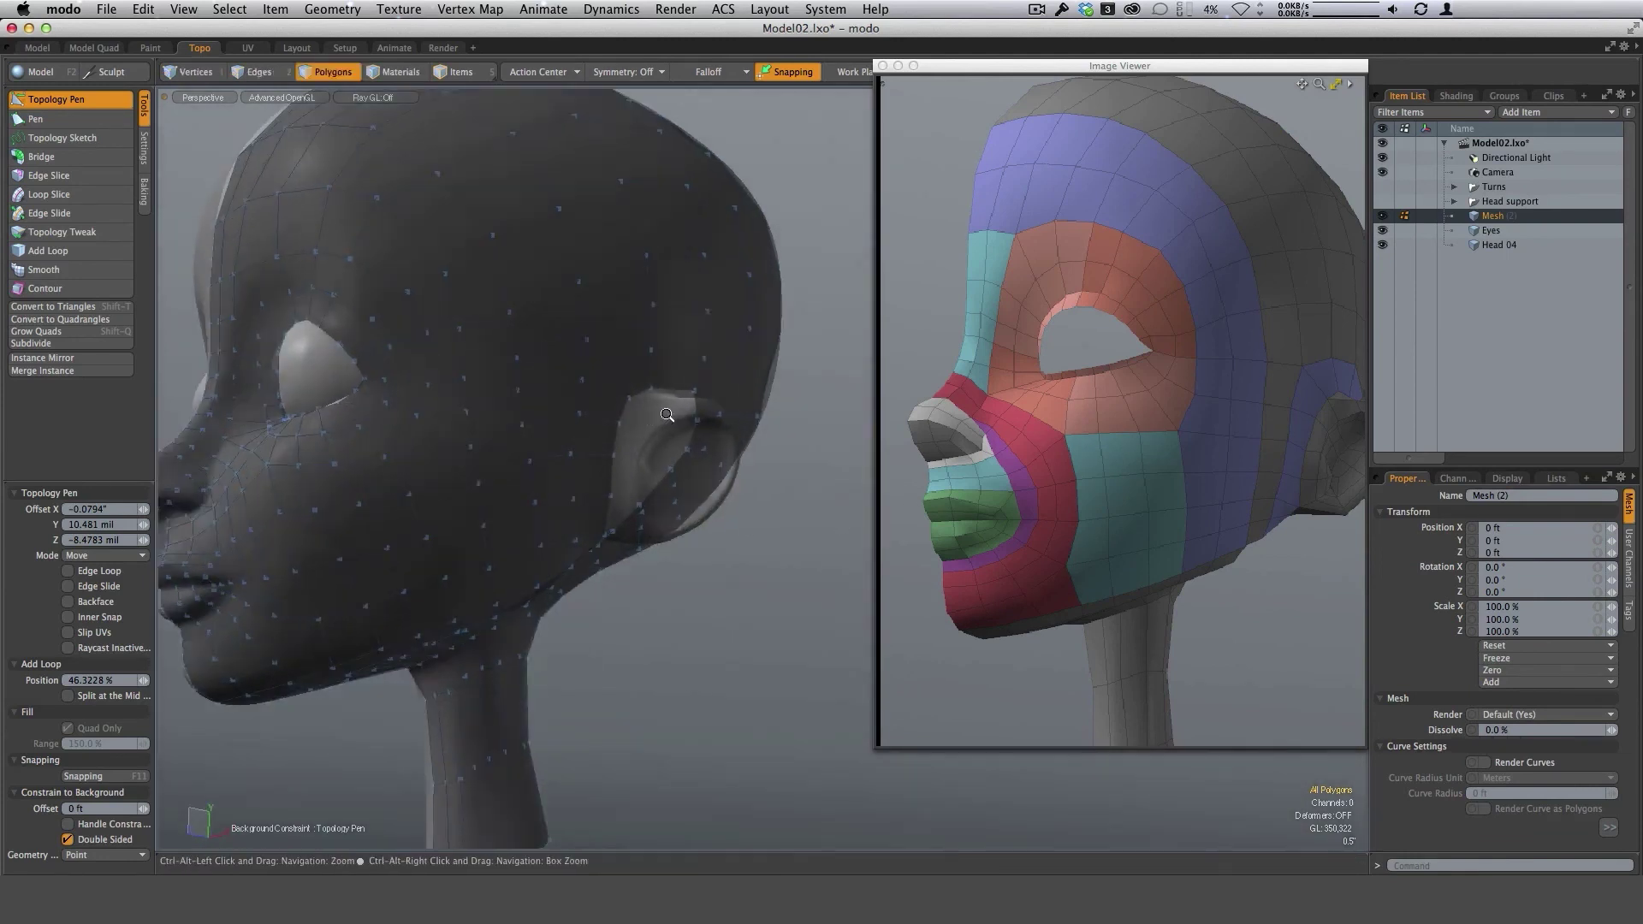
alt+shift+drag(685, 424, 690, 294)
scroll(650, 414, up, 3)
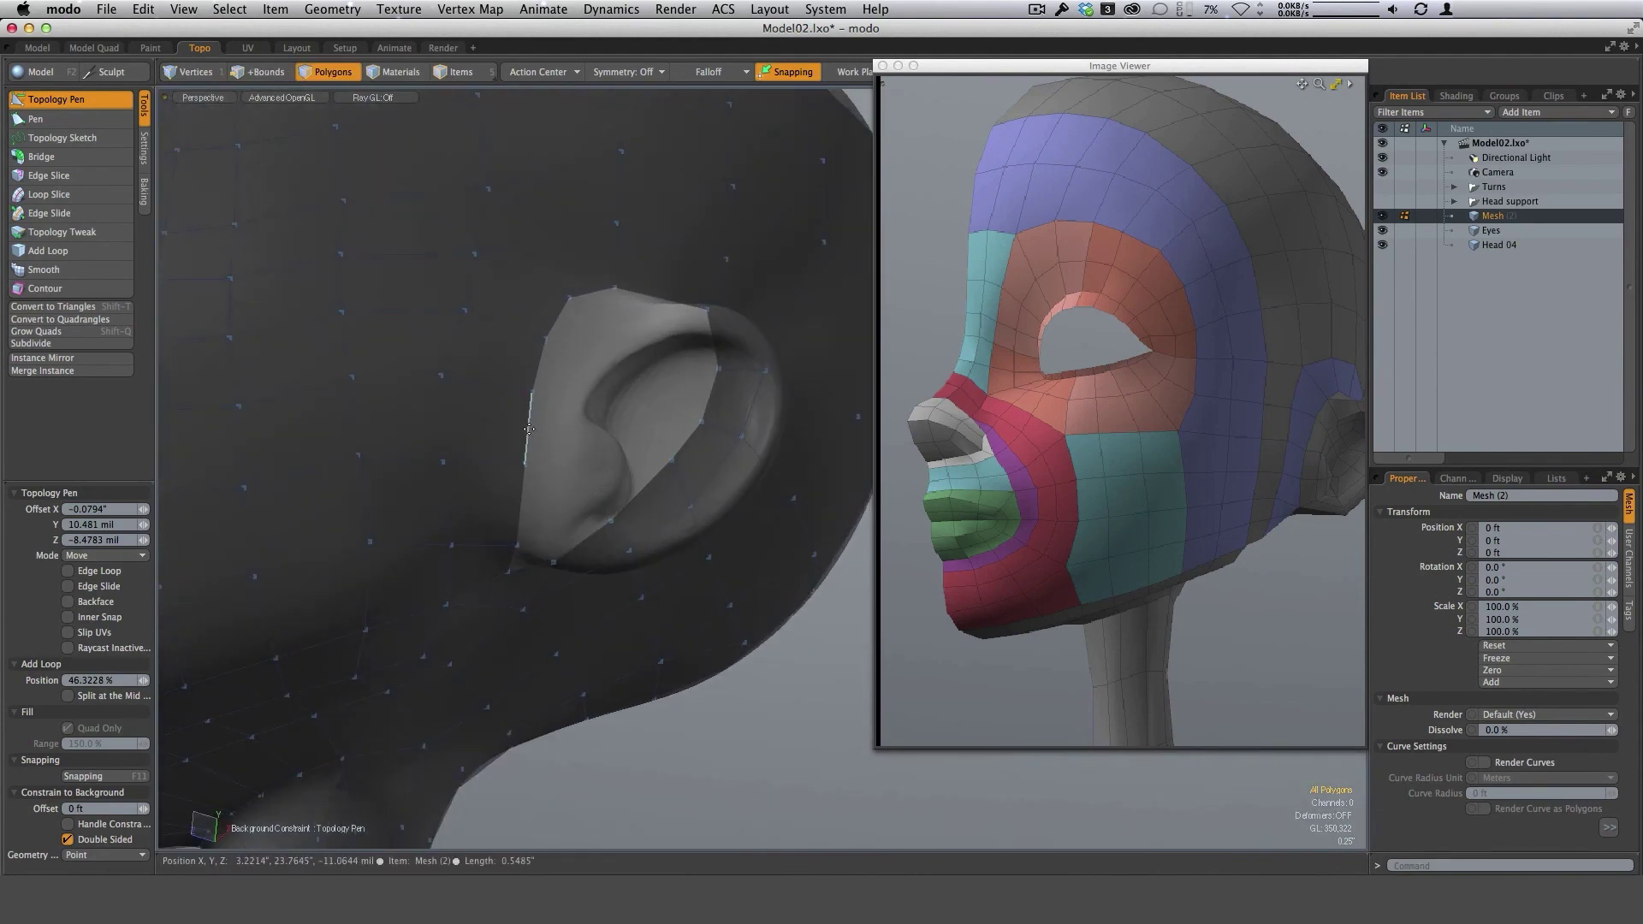
drag(580, 397, 580, 409)
alt+drag(599, 428, 620, 505)
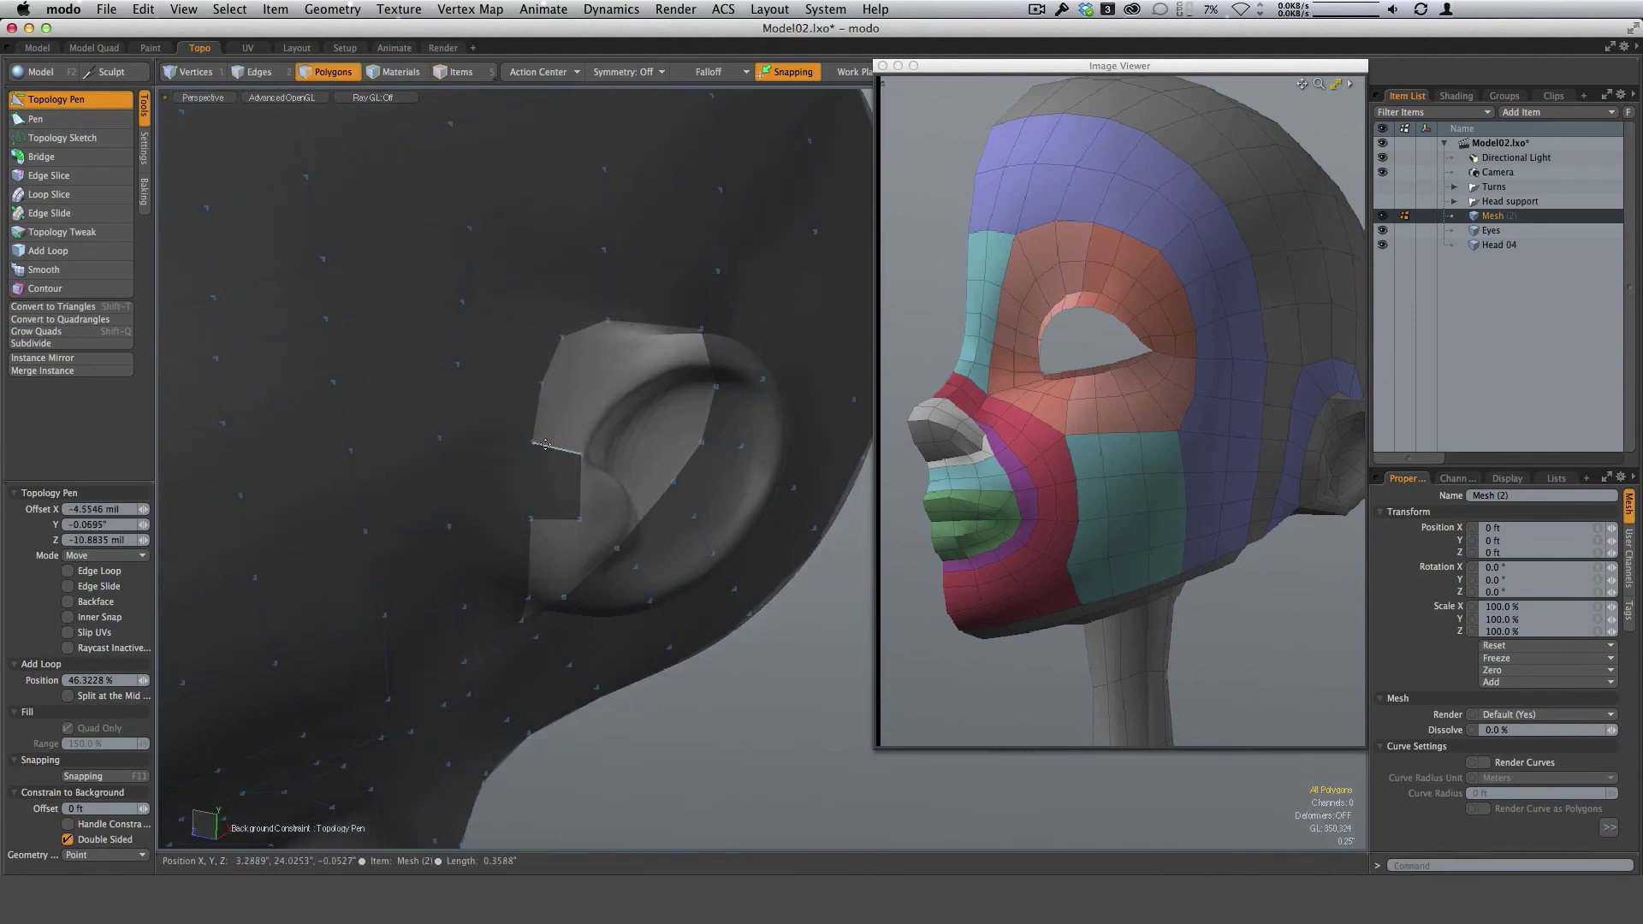
shift+drag(555, 447, 778, 598)
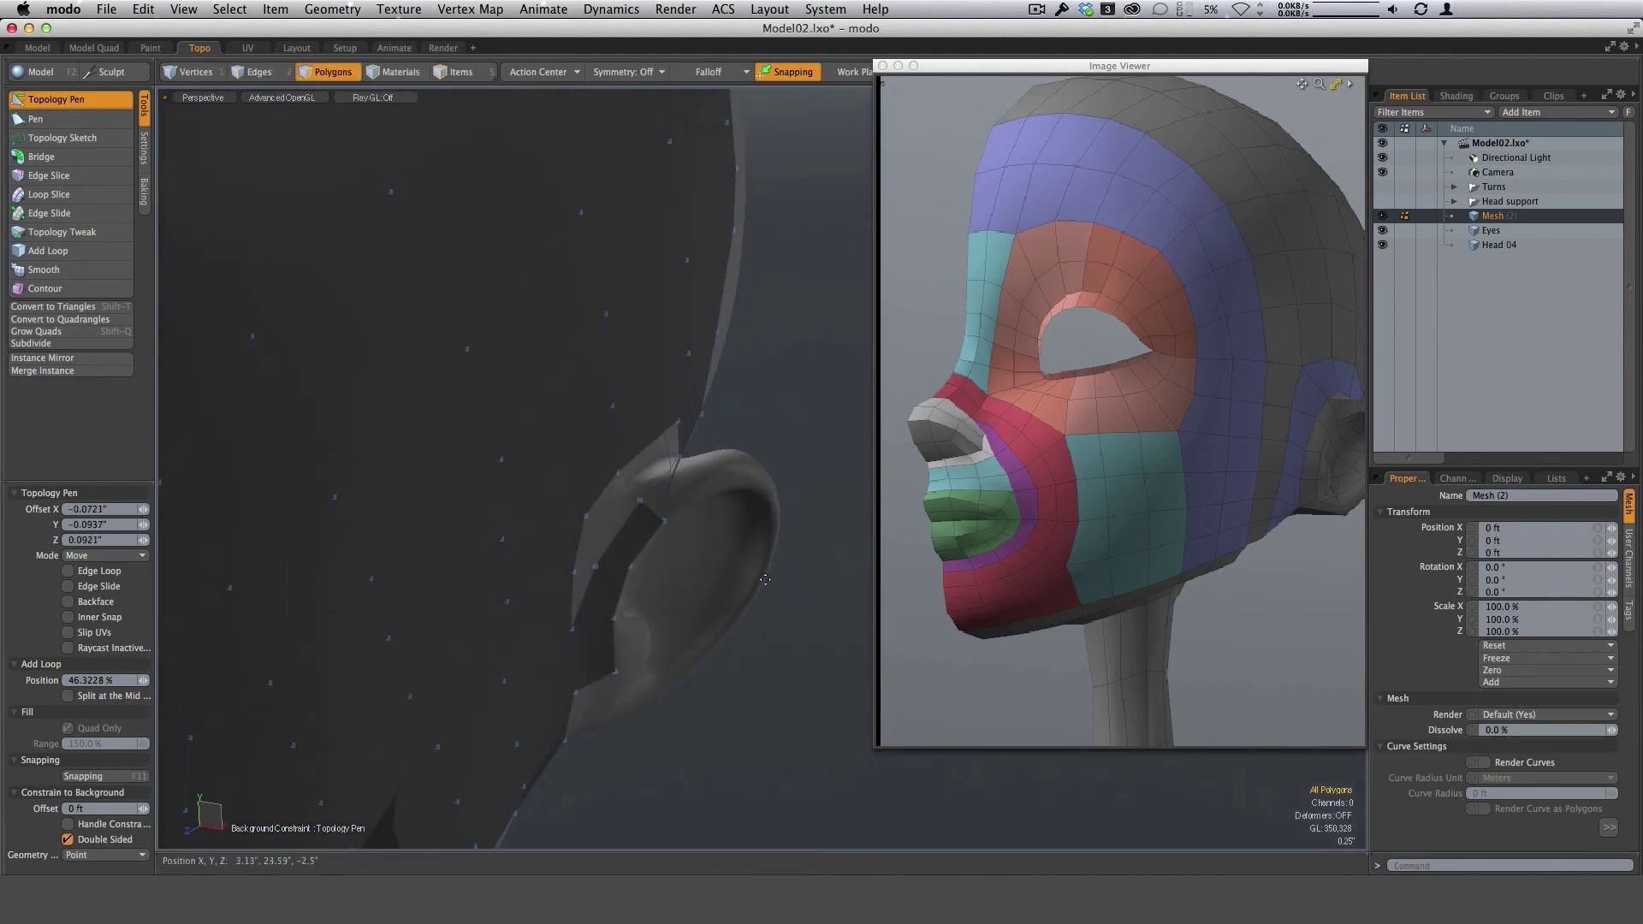
Drop the Topology Pen, select the polygons around the ear, hide all other mesh polygons and clear the selection.
scroll(765, 579, down, 5)
alt+drag(741, 668, 668, 476)
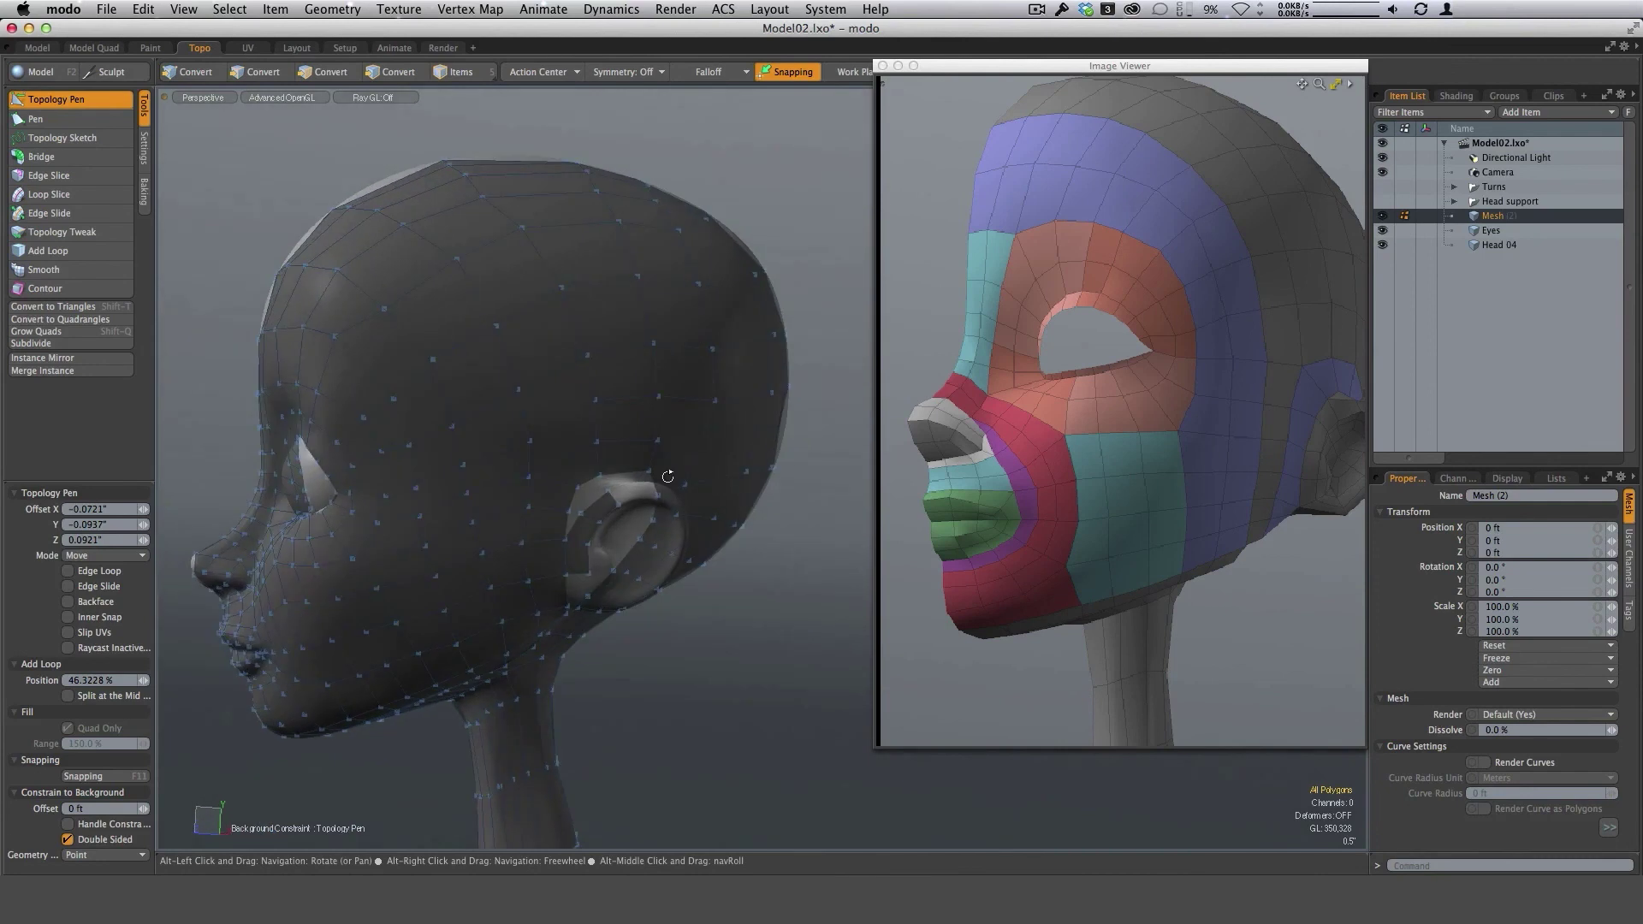
alt+drag(751, 534, 687, 520)
key(q)
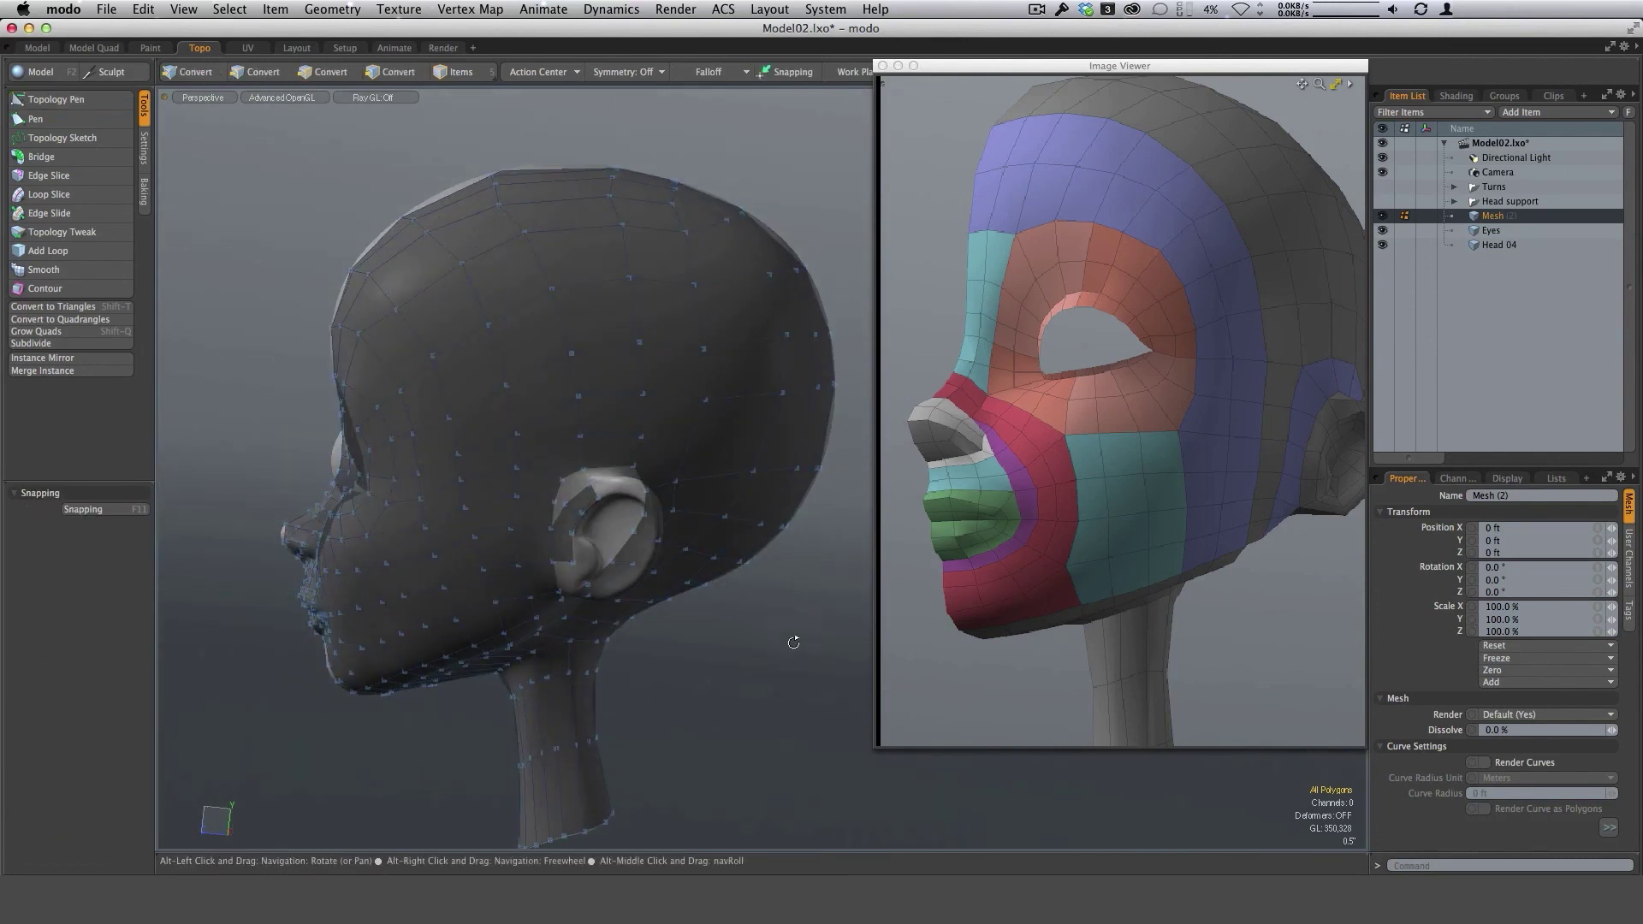
alt+drag(794, 642, 661, 468)
alt+drag(732, 533, 669, 456)
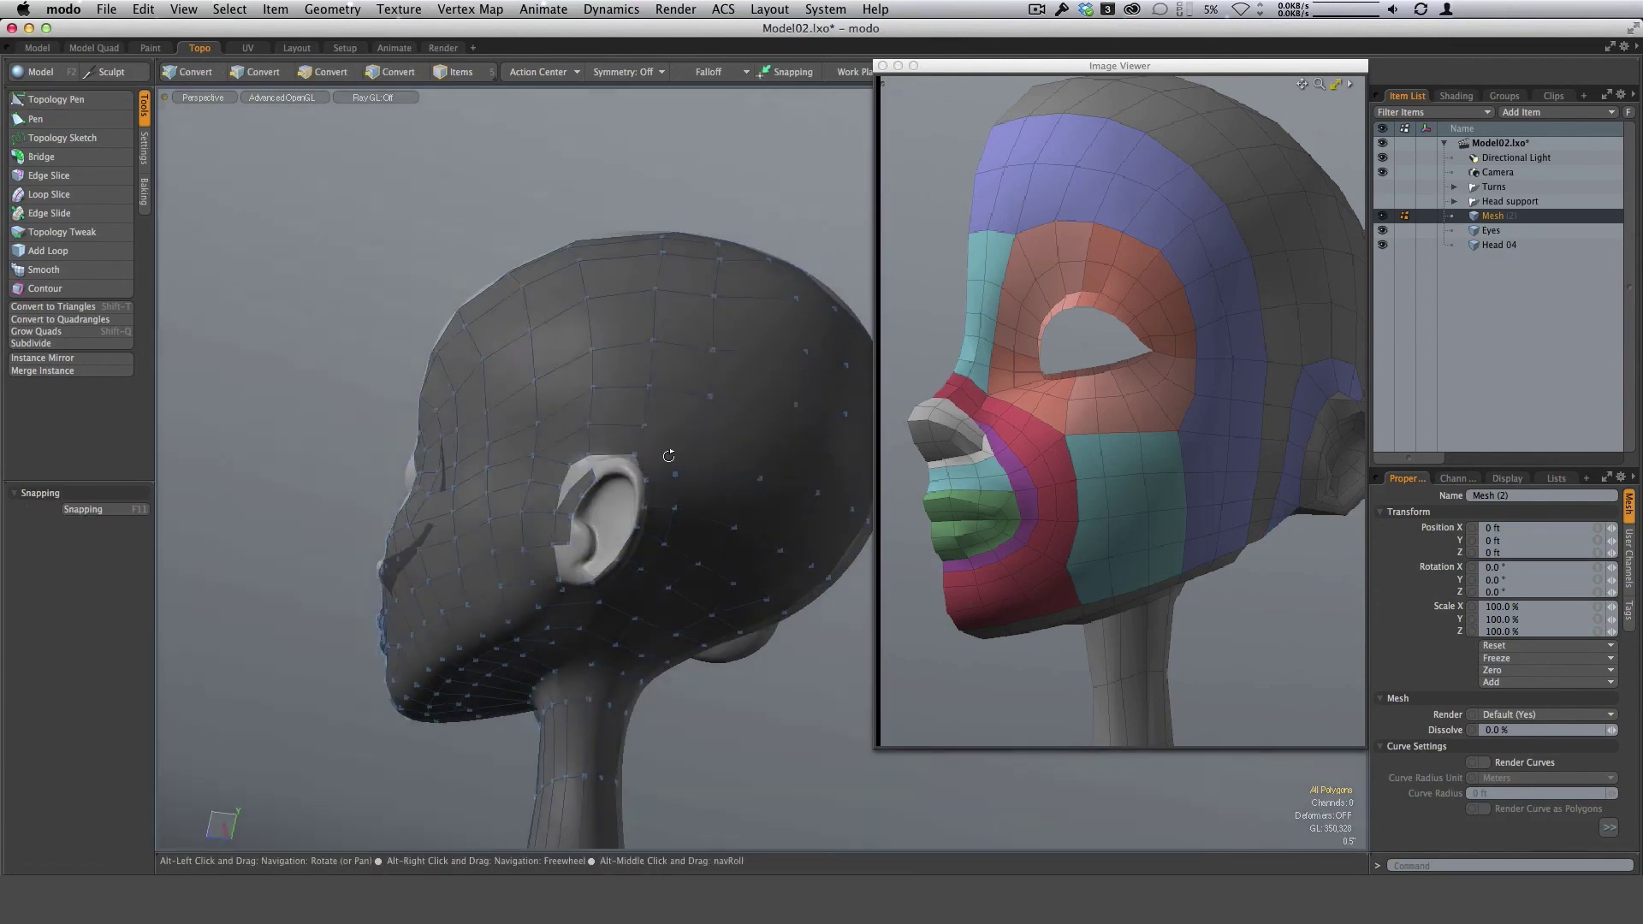
mouse_move(740, 556)
alt+mouse_down()
mouse_move(660, 471)
mouse_move(648, 560)
alt+mouse_up()
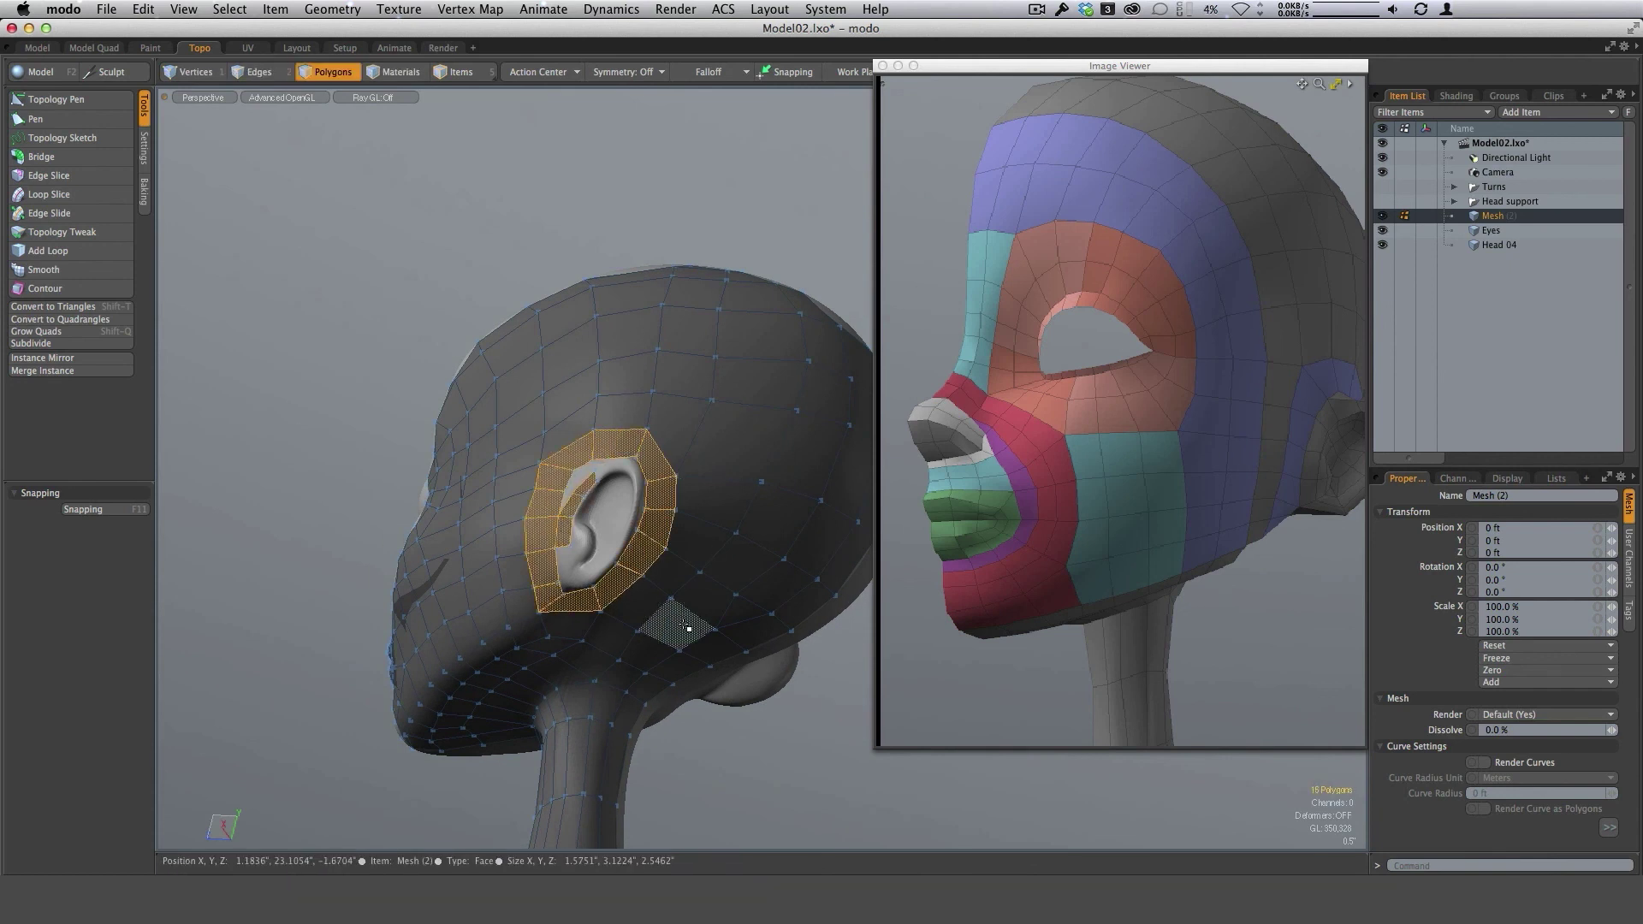
key(shift+h)
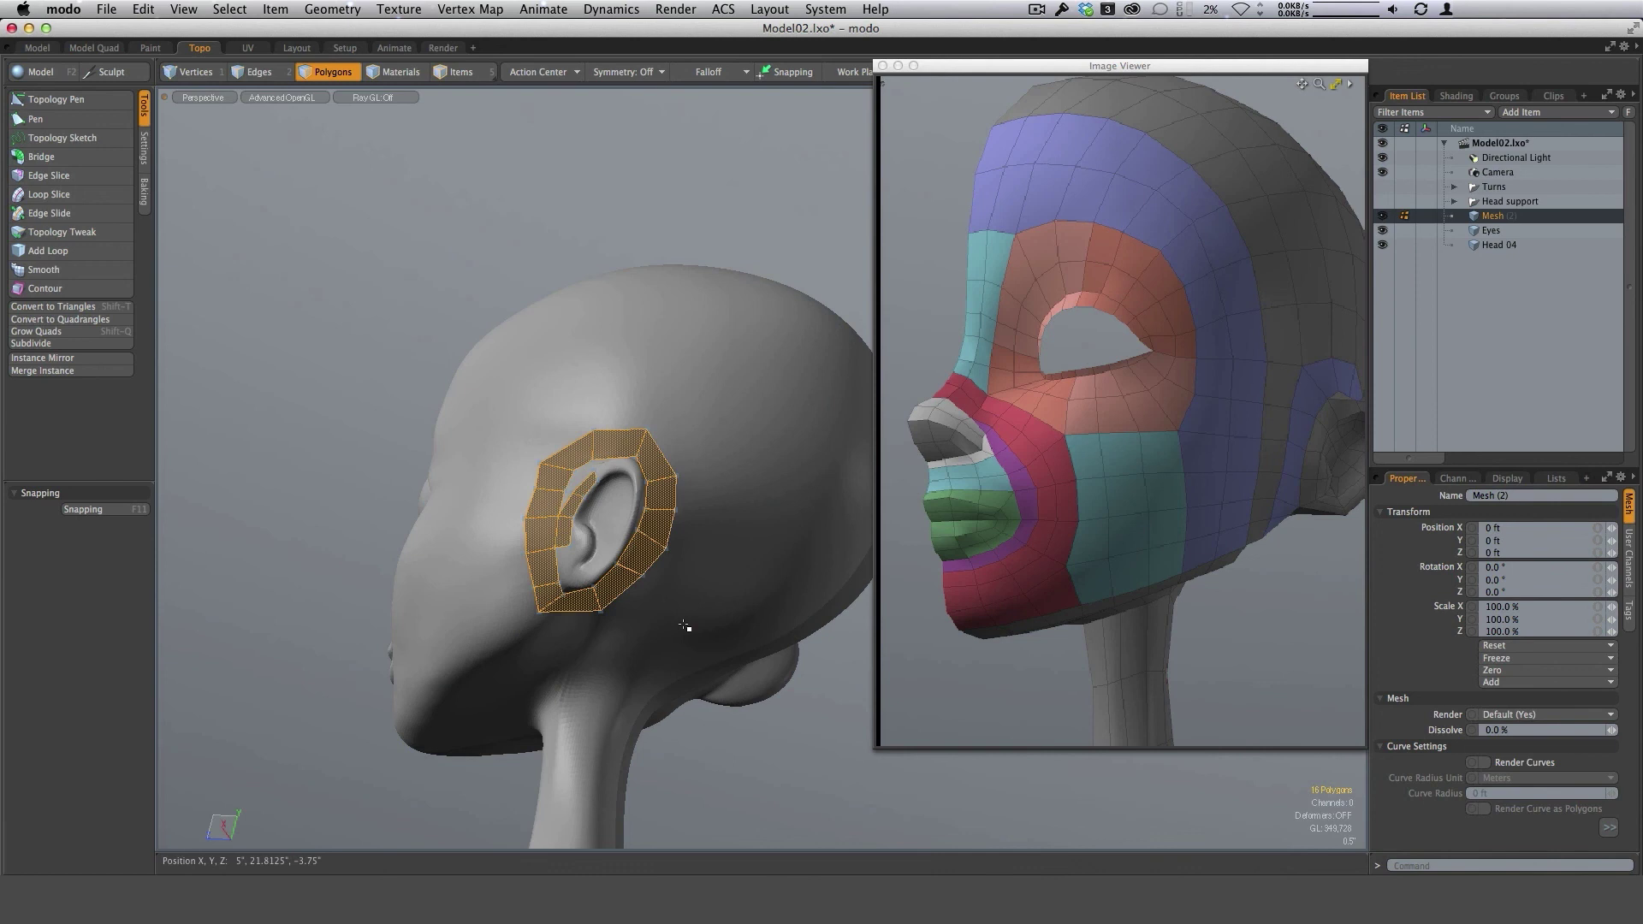
click(731, 737)
Reactivate the Topology Pen and cover the tragus with quads, fitting their vertices to its curved edge.
alt+drag(736, 615, 840, 571)
ctrl+alt+drag(587, 430, 637, 437)
alt+drag(638, 436, 664, 499)
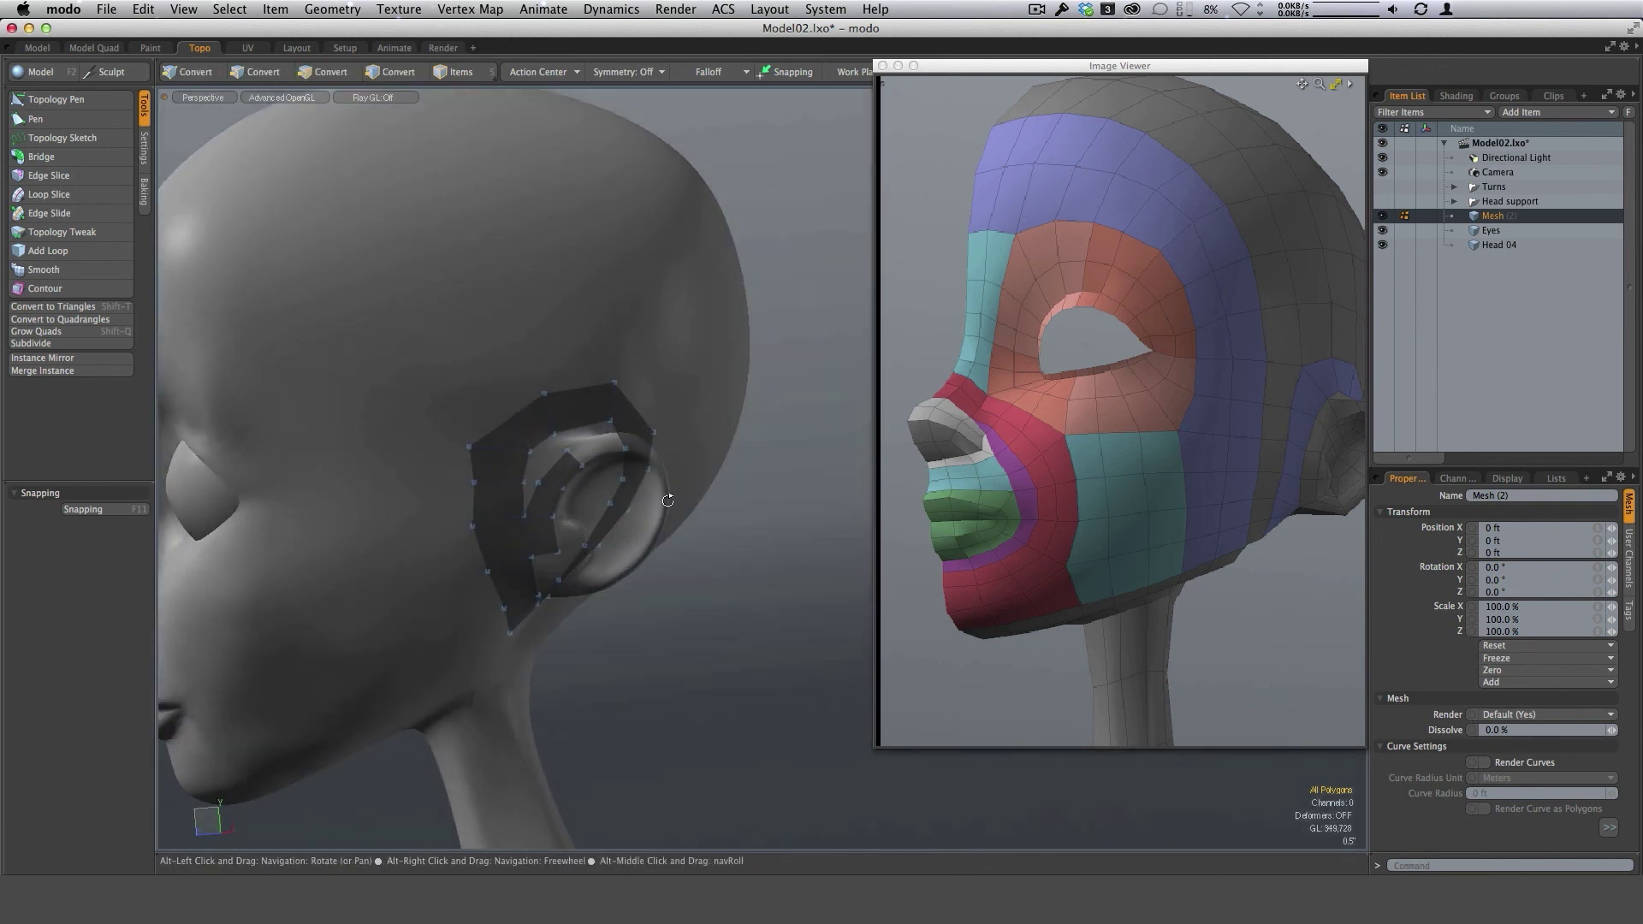
ctrl+alt+drag(531, 524, 827, 545)
click(83, 101)
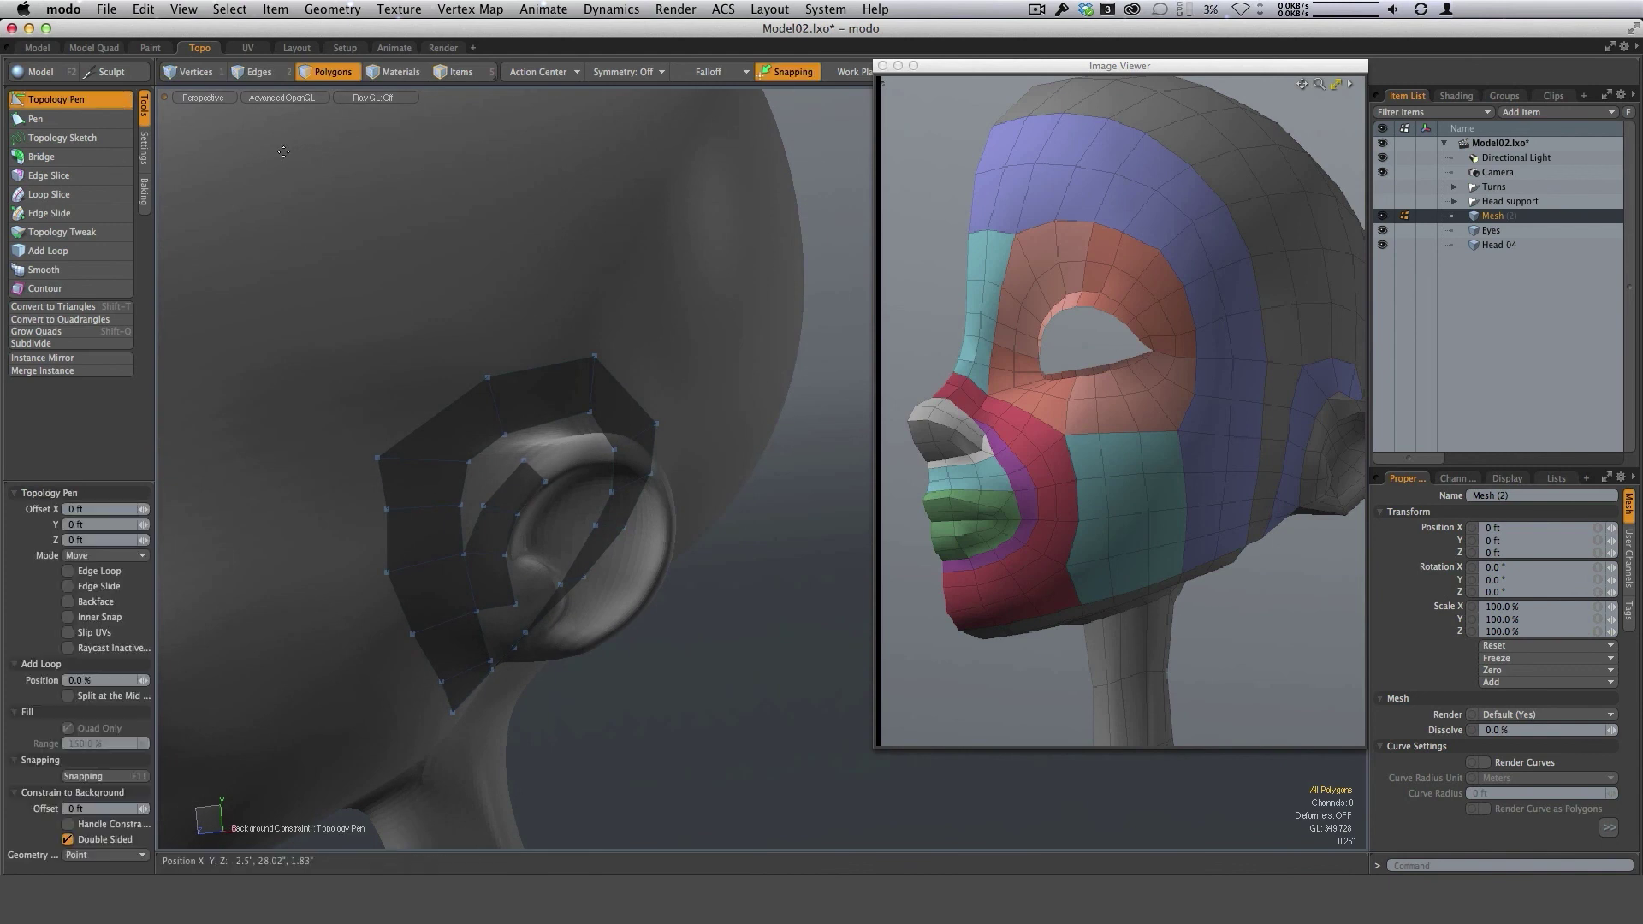
ctrl+alt+drag(586, 479, 646, 318)
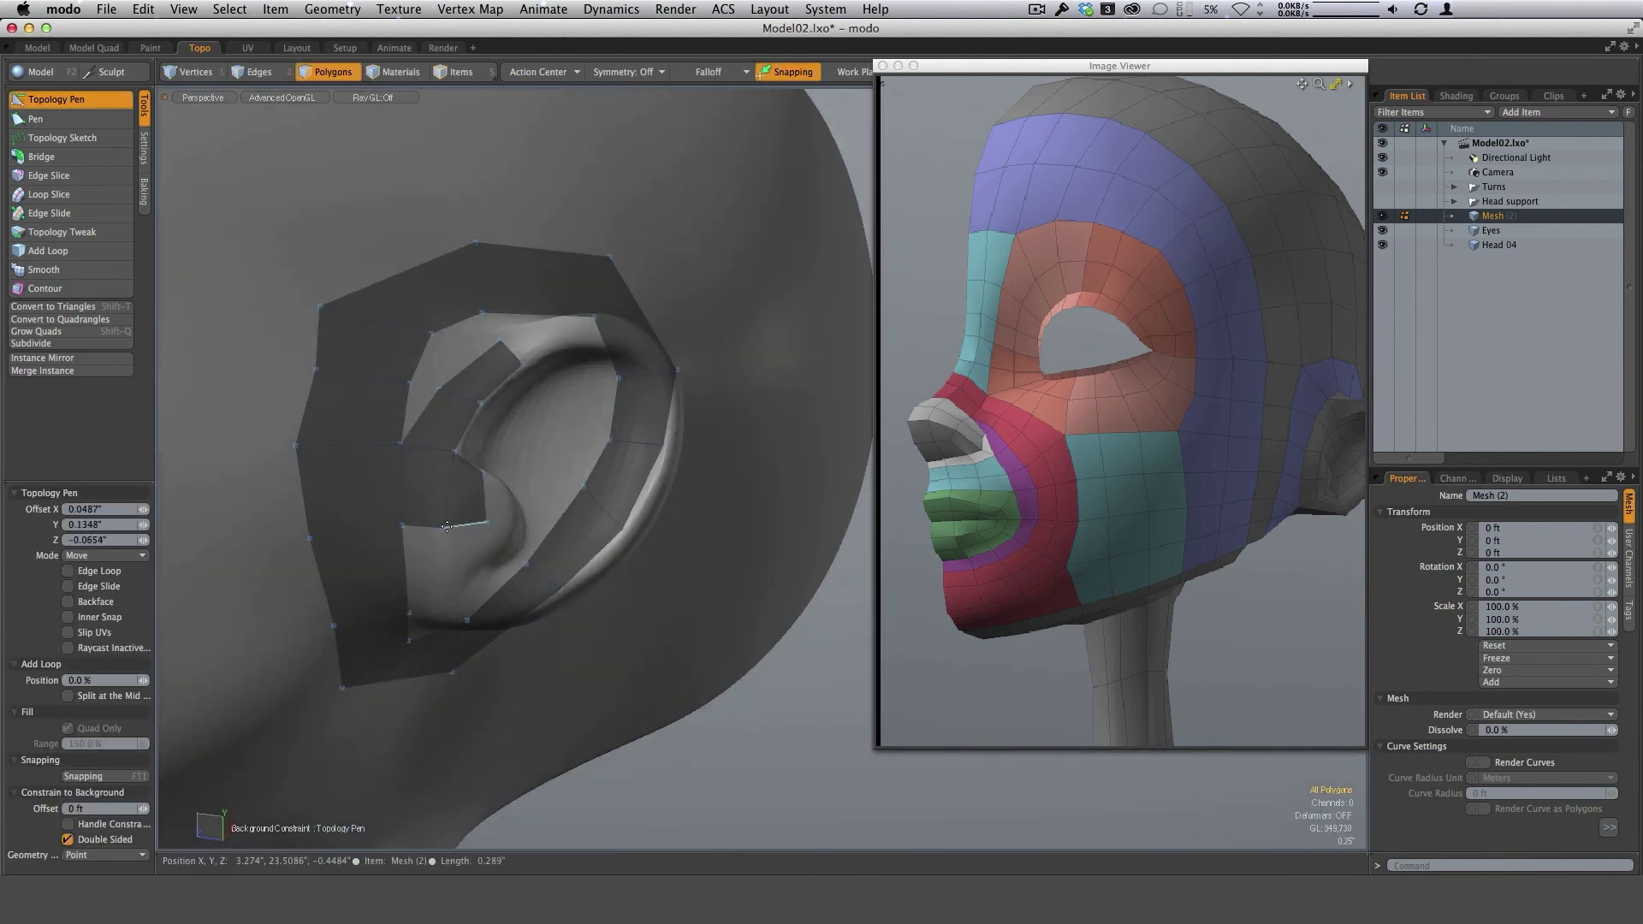
alt+drag(446, 527, 412, 448)
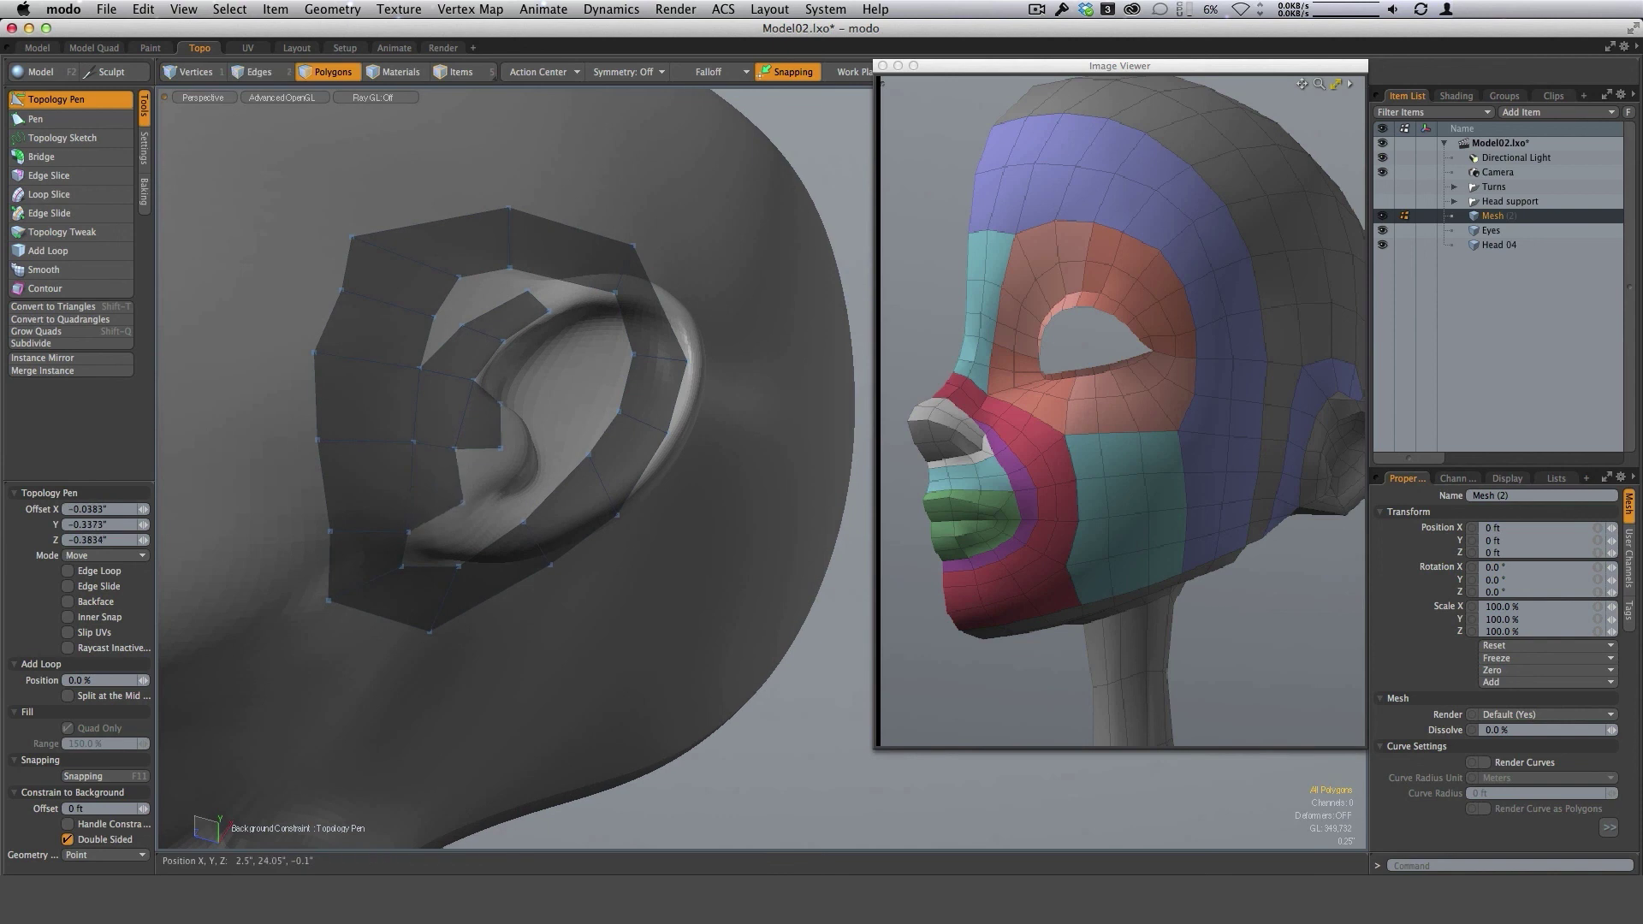
alt+drag(542, 445, 466, 509)
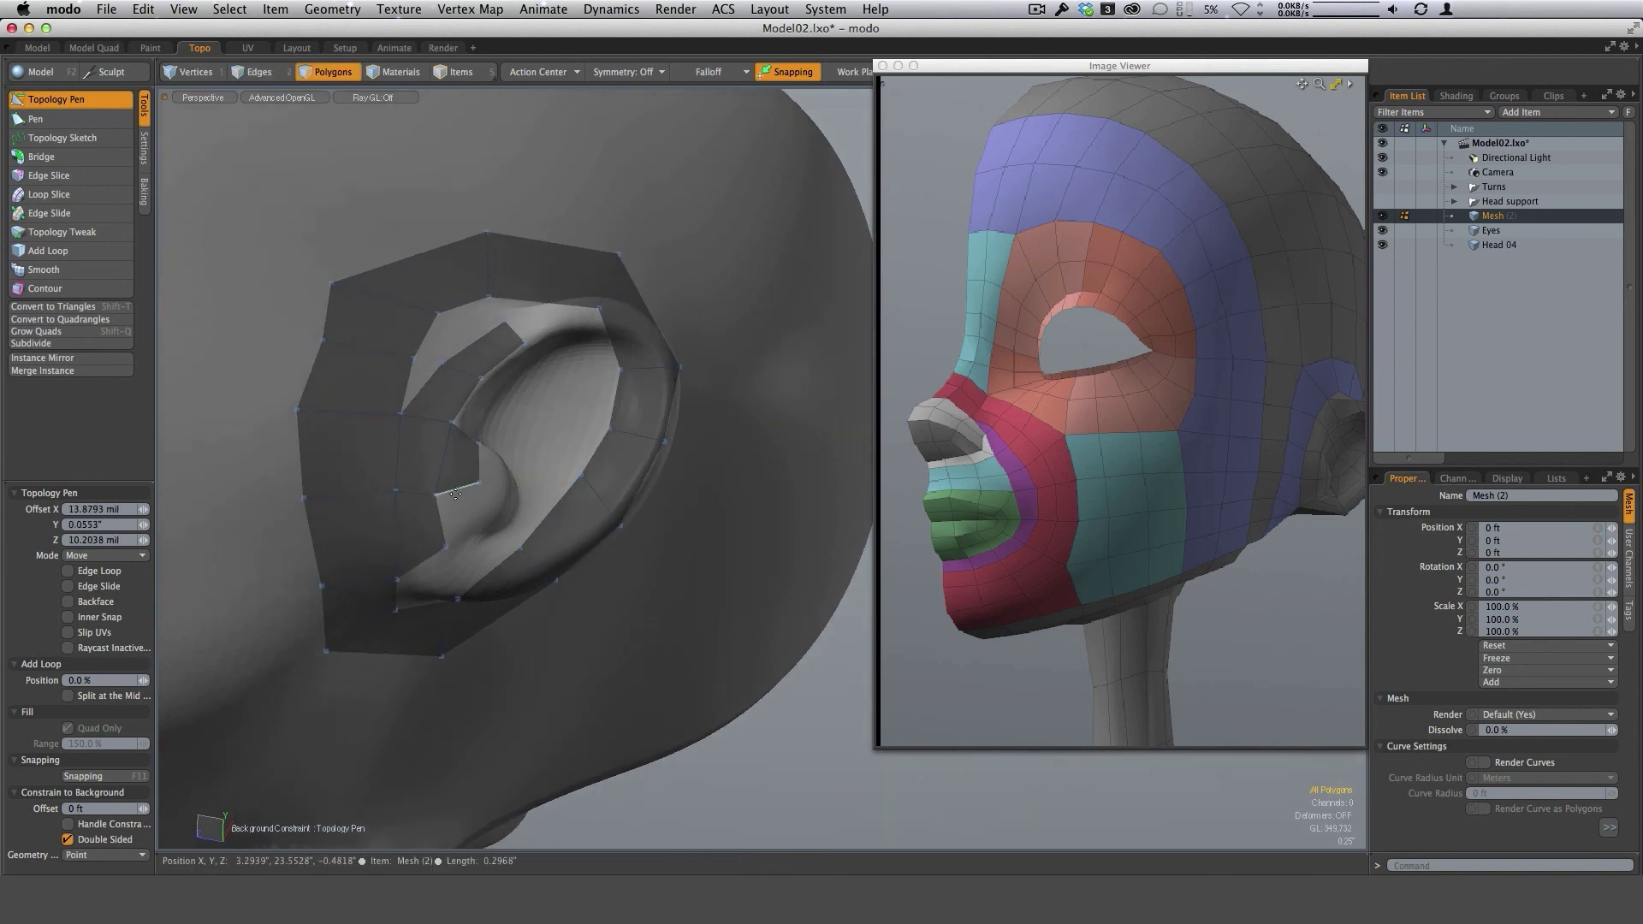
scroll(470, 531, up, 4)
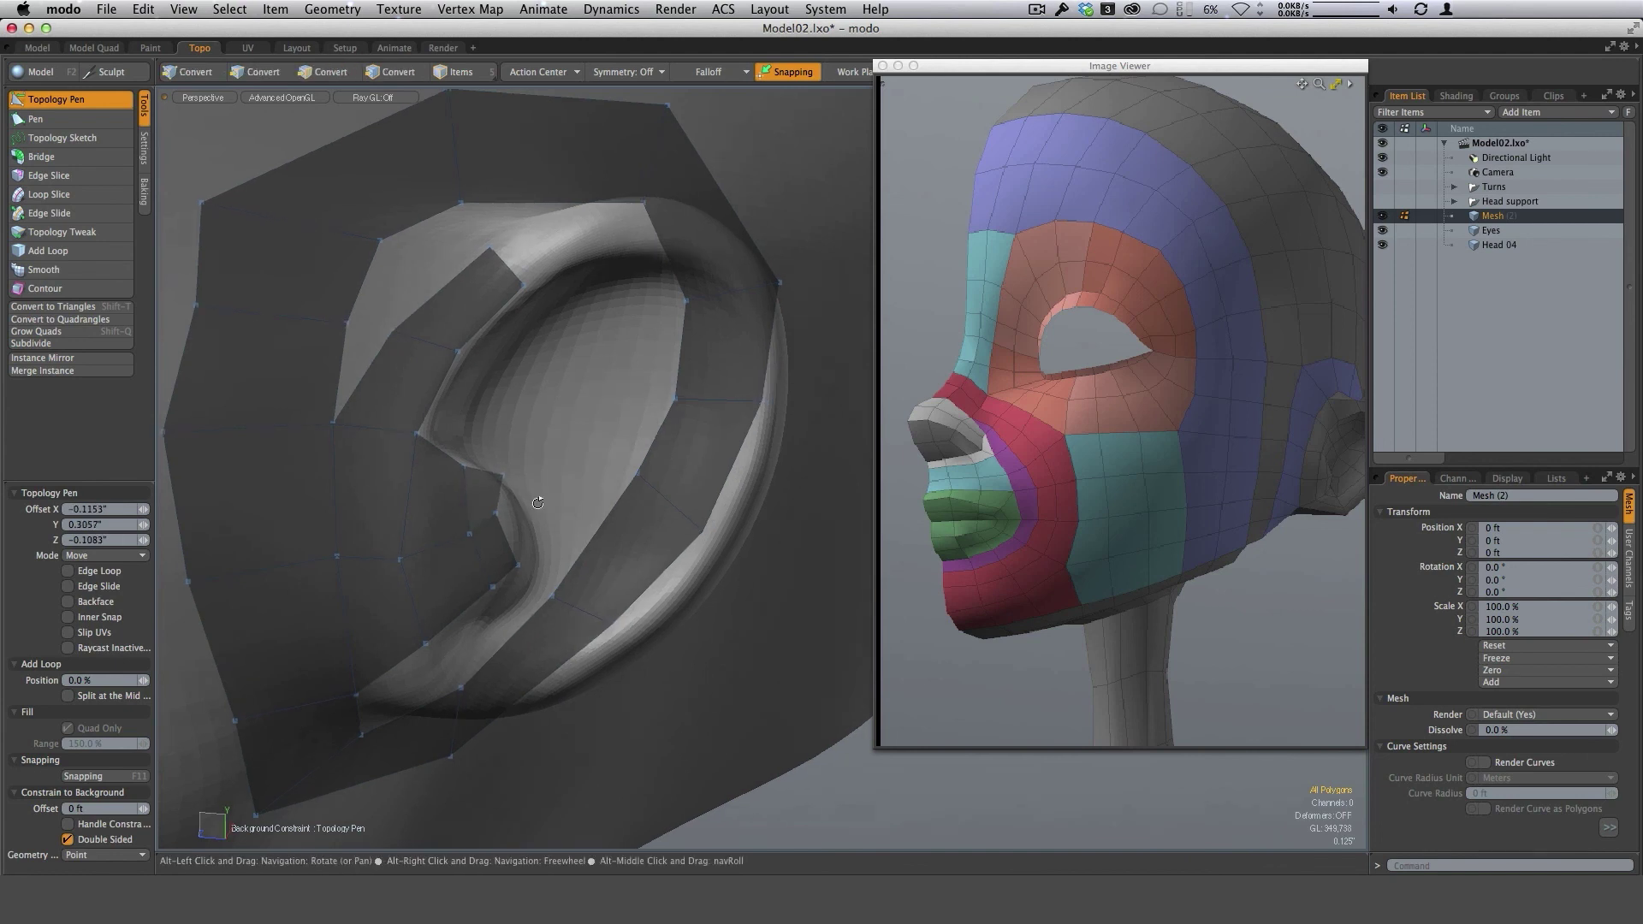
scroll(451, 468, up, 2)
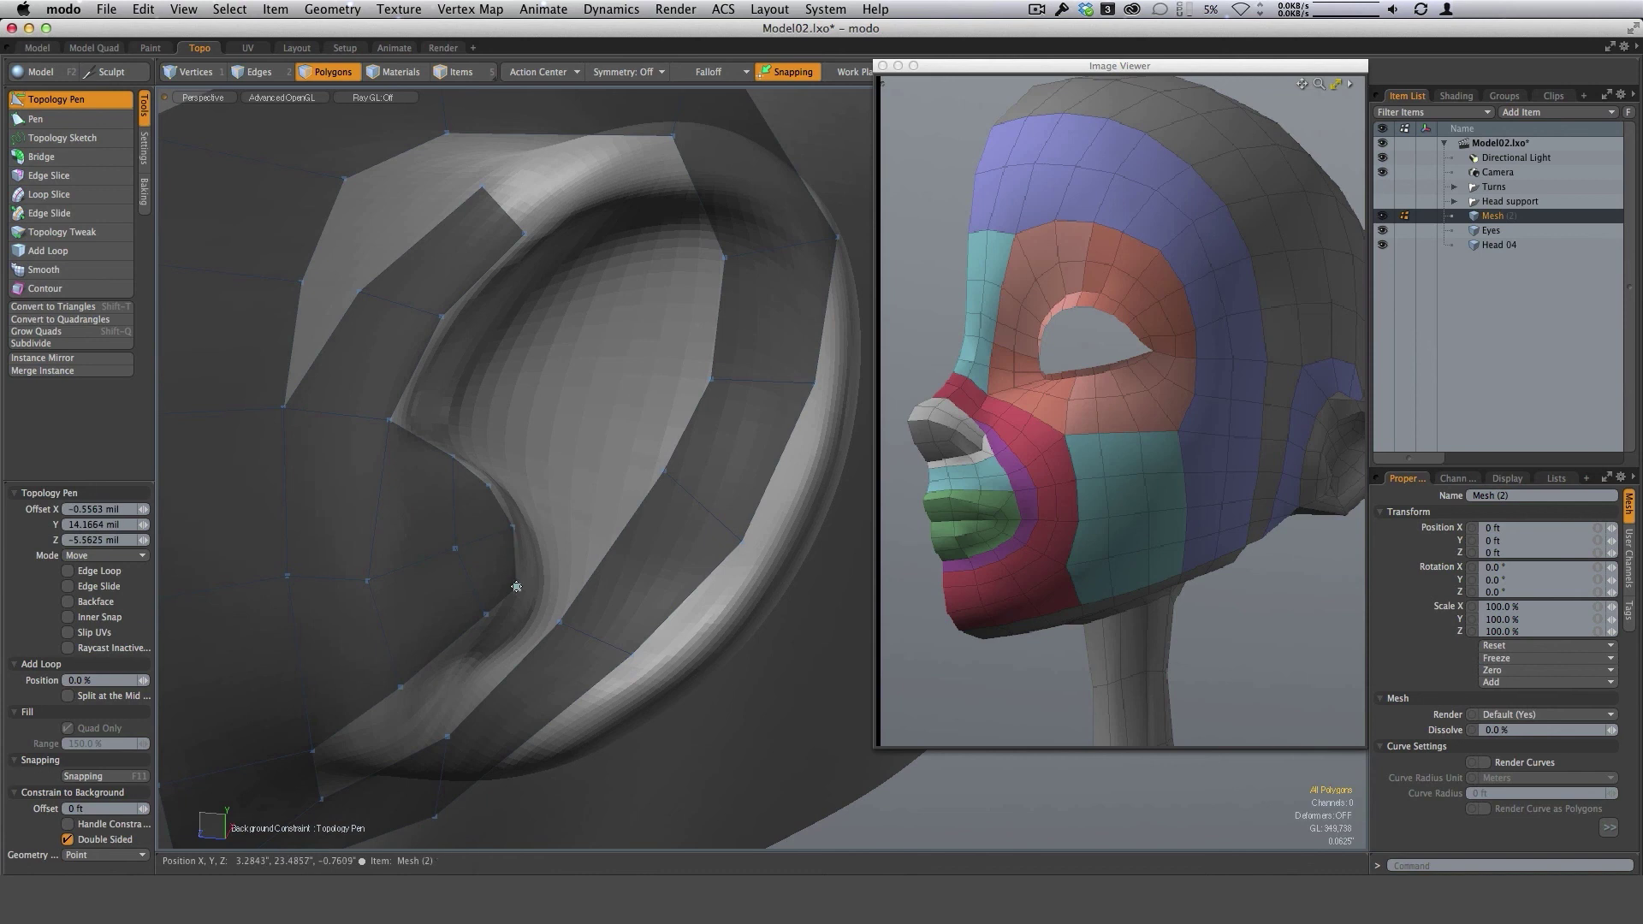
Extrude quads from the front of the ear beneath the tragus and along the earlobe.
scroll(575, 594, down, 4)
alt+drag(627, 491, 573, 451)
alt+drag(676, 517, 501, 514)
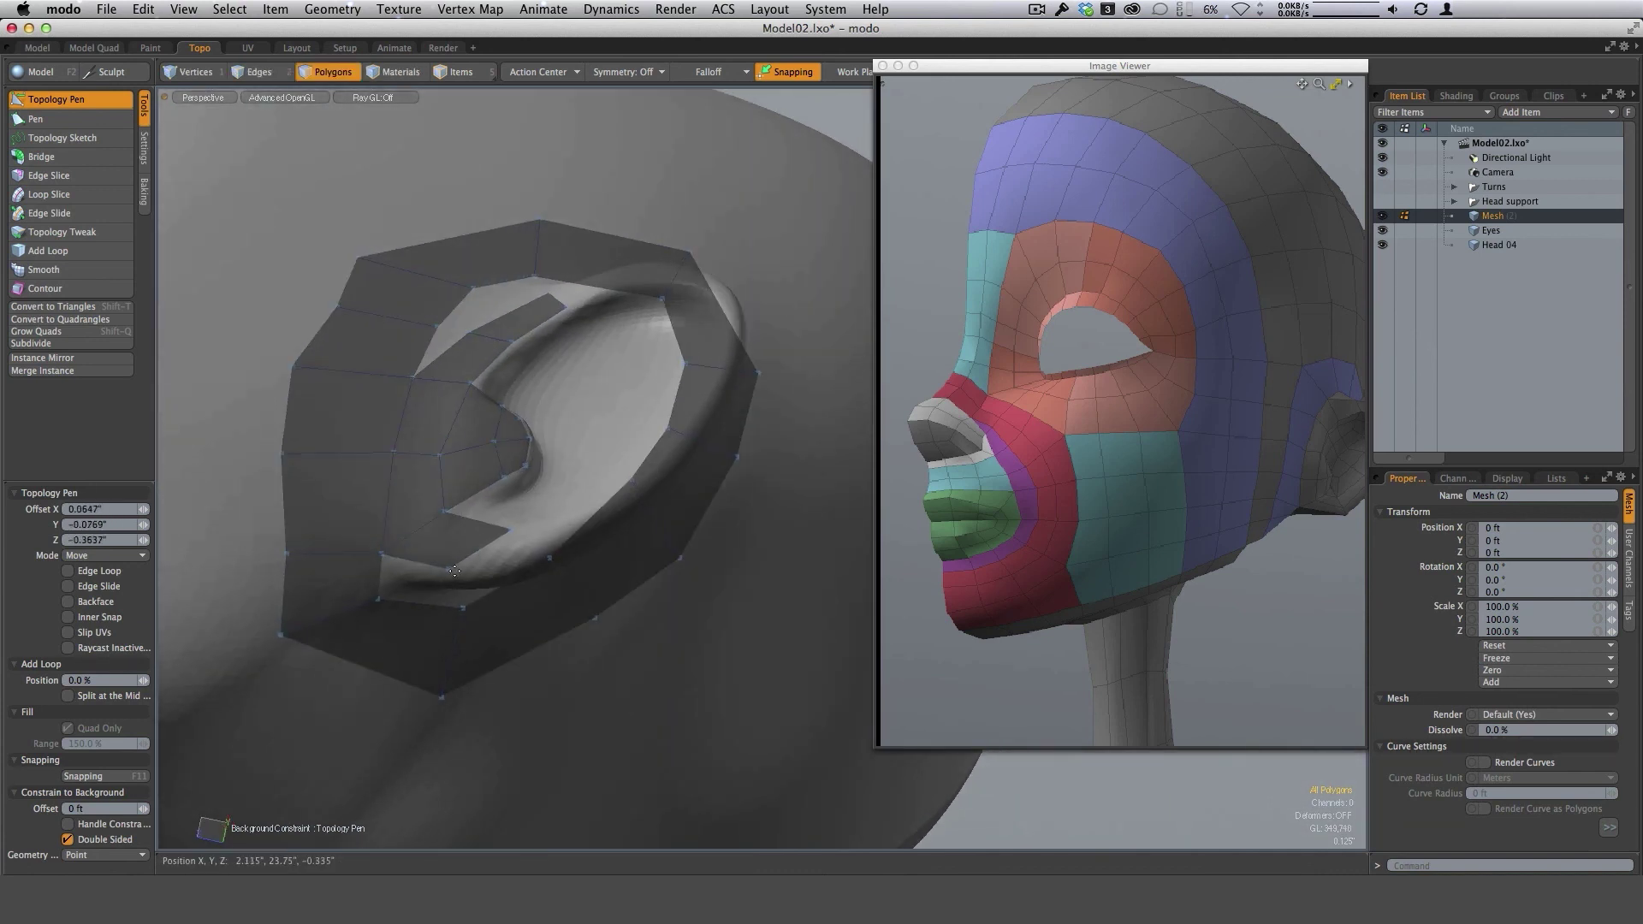
drag(498, 529, 595, 464)
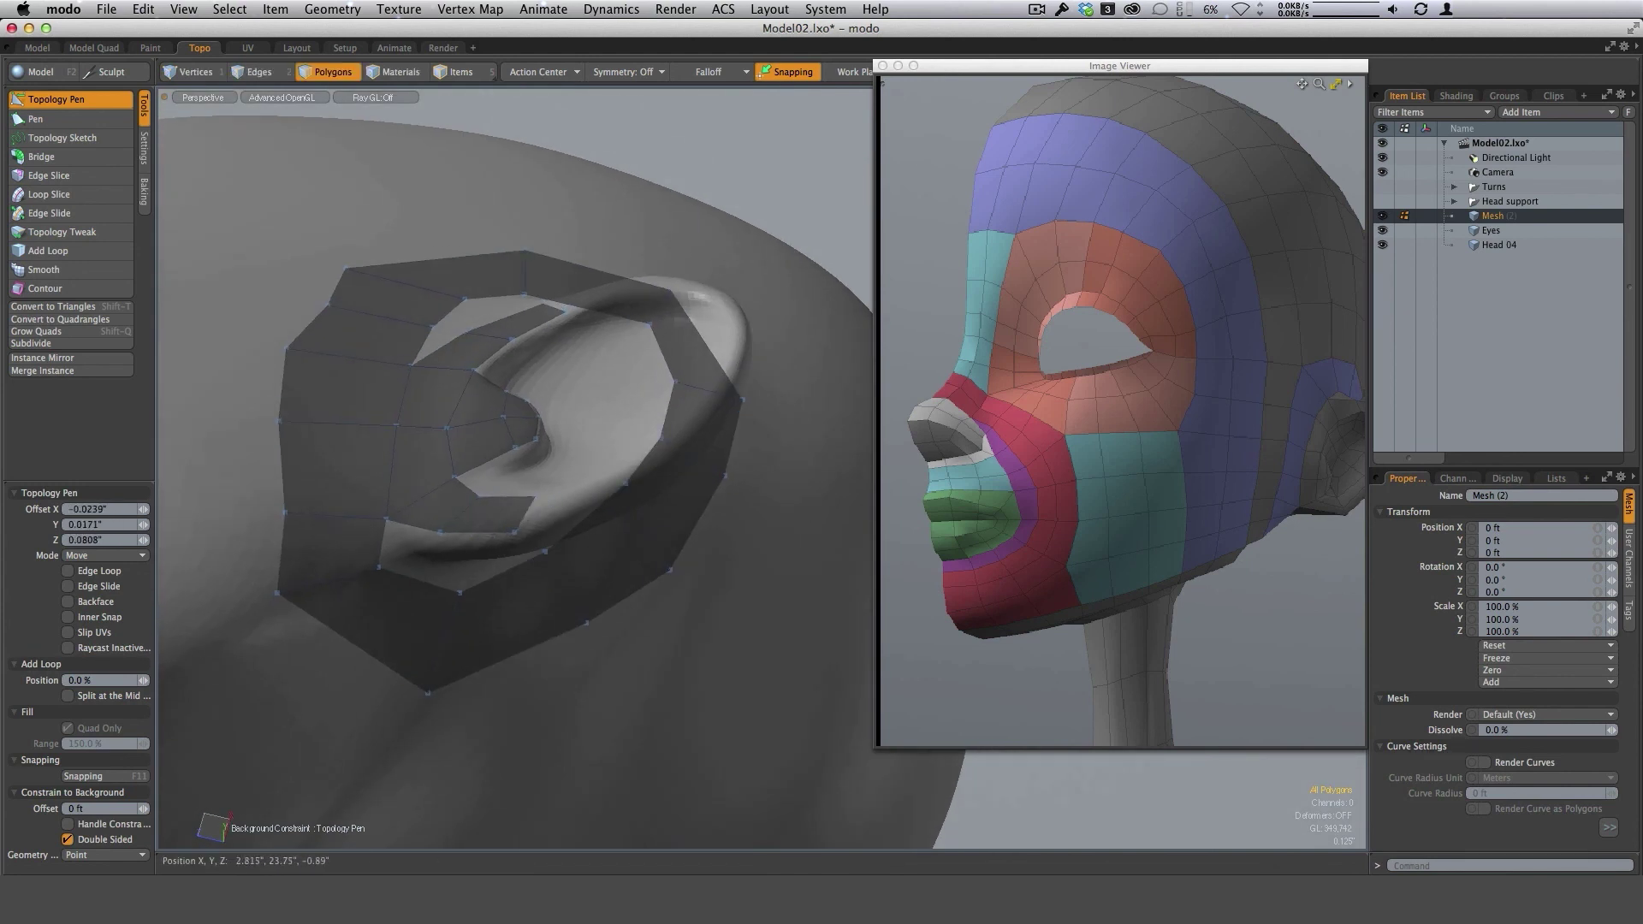
Extend the earlobe strip with quads up the outer rim at the back of the ear.
drag(505, 524, 695, 583)
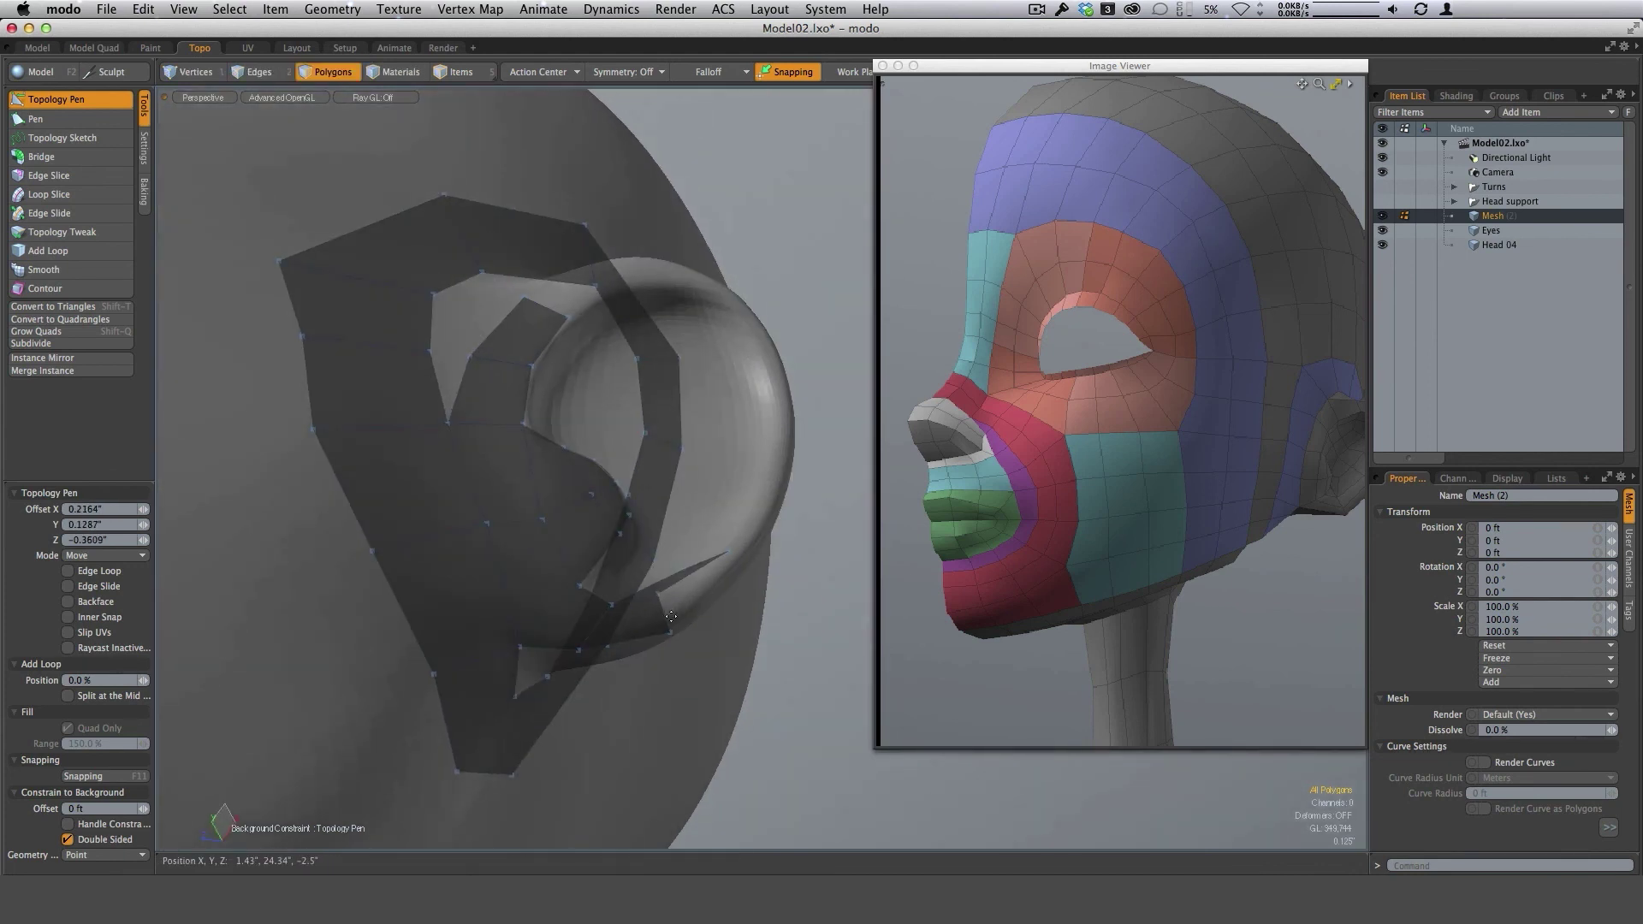
shift+drag(676, 606, 717, 539)
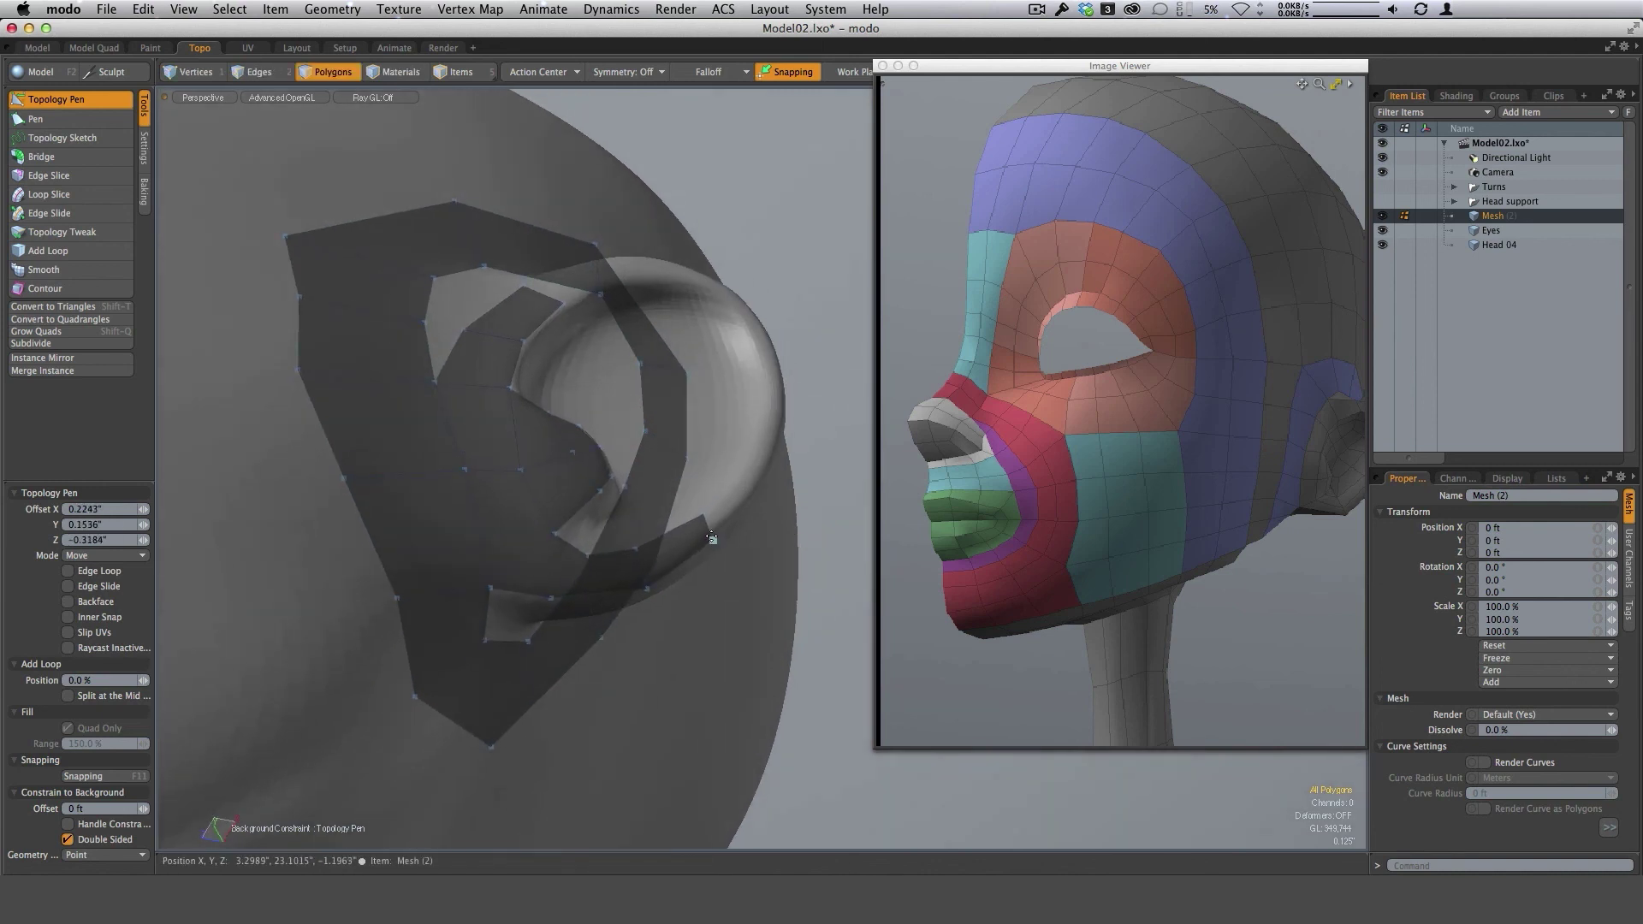
alt+drag(752, 459, 703, 559)
mouse_move(743, 622)
alt+mouse_down()
mouse_move(558, 495)
mouse_move(770, 638)
alt+mouse_up()
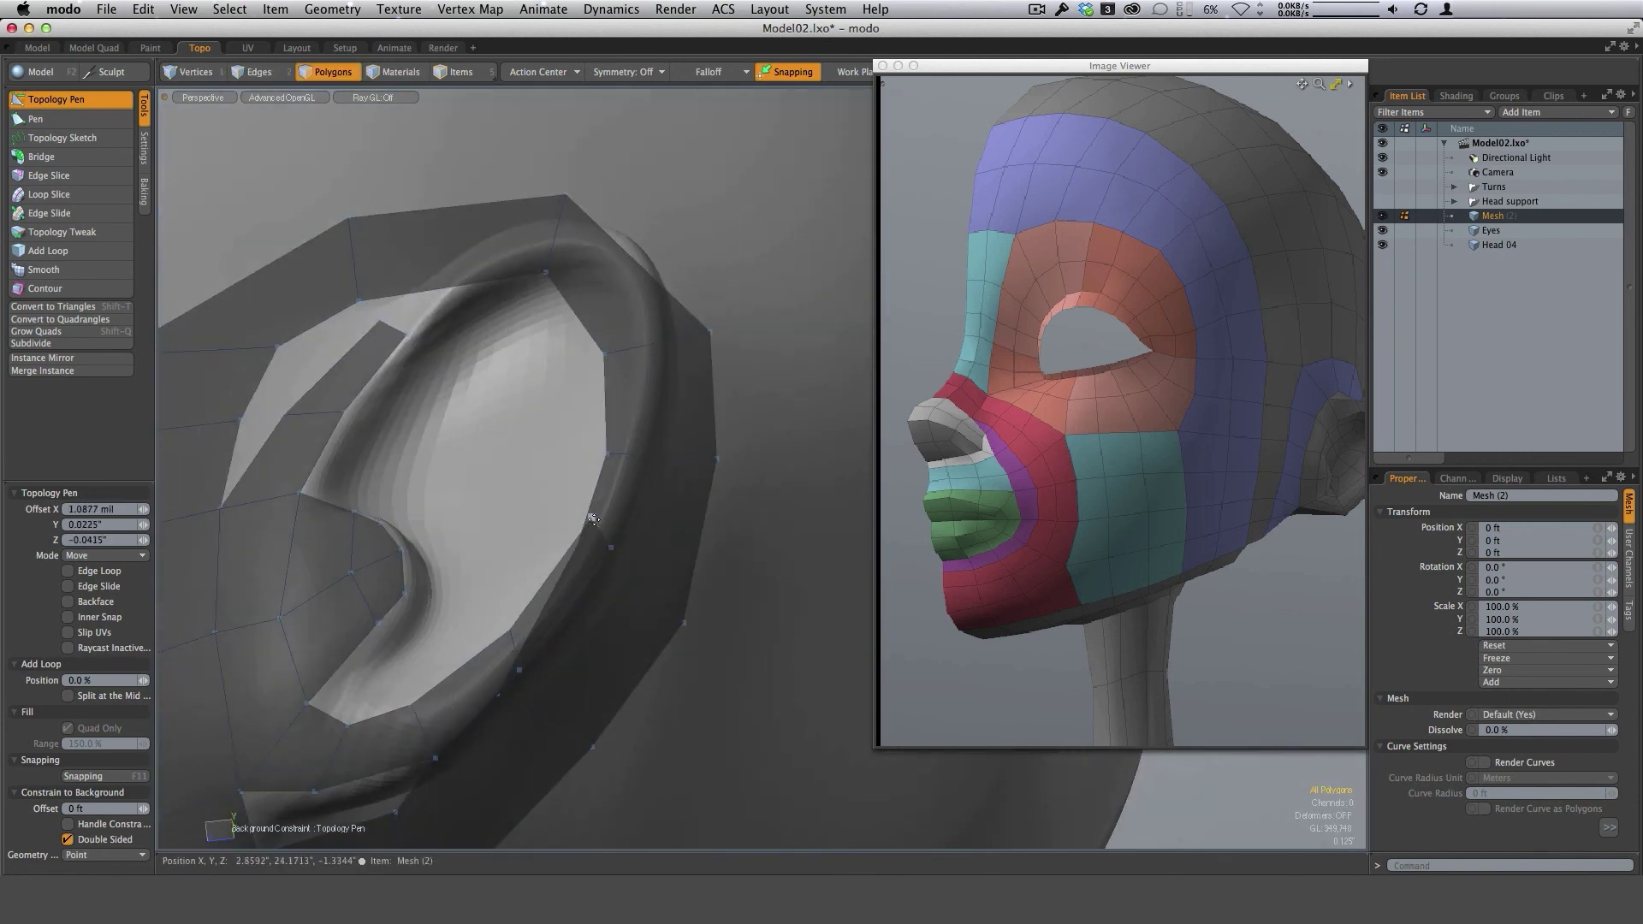
Continue the rim strip with quads along the upper back edge of the ear, fitting its vertices to the sculpt.
alt+drag(612, 524, 568, 439)
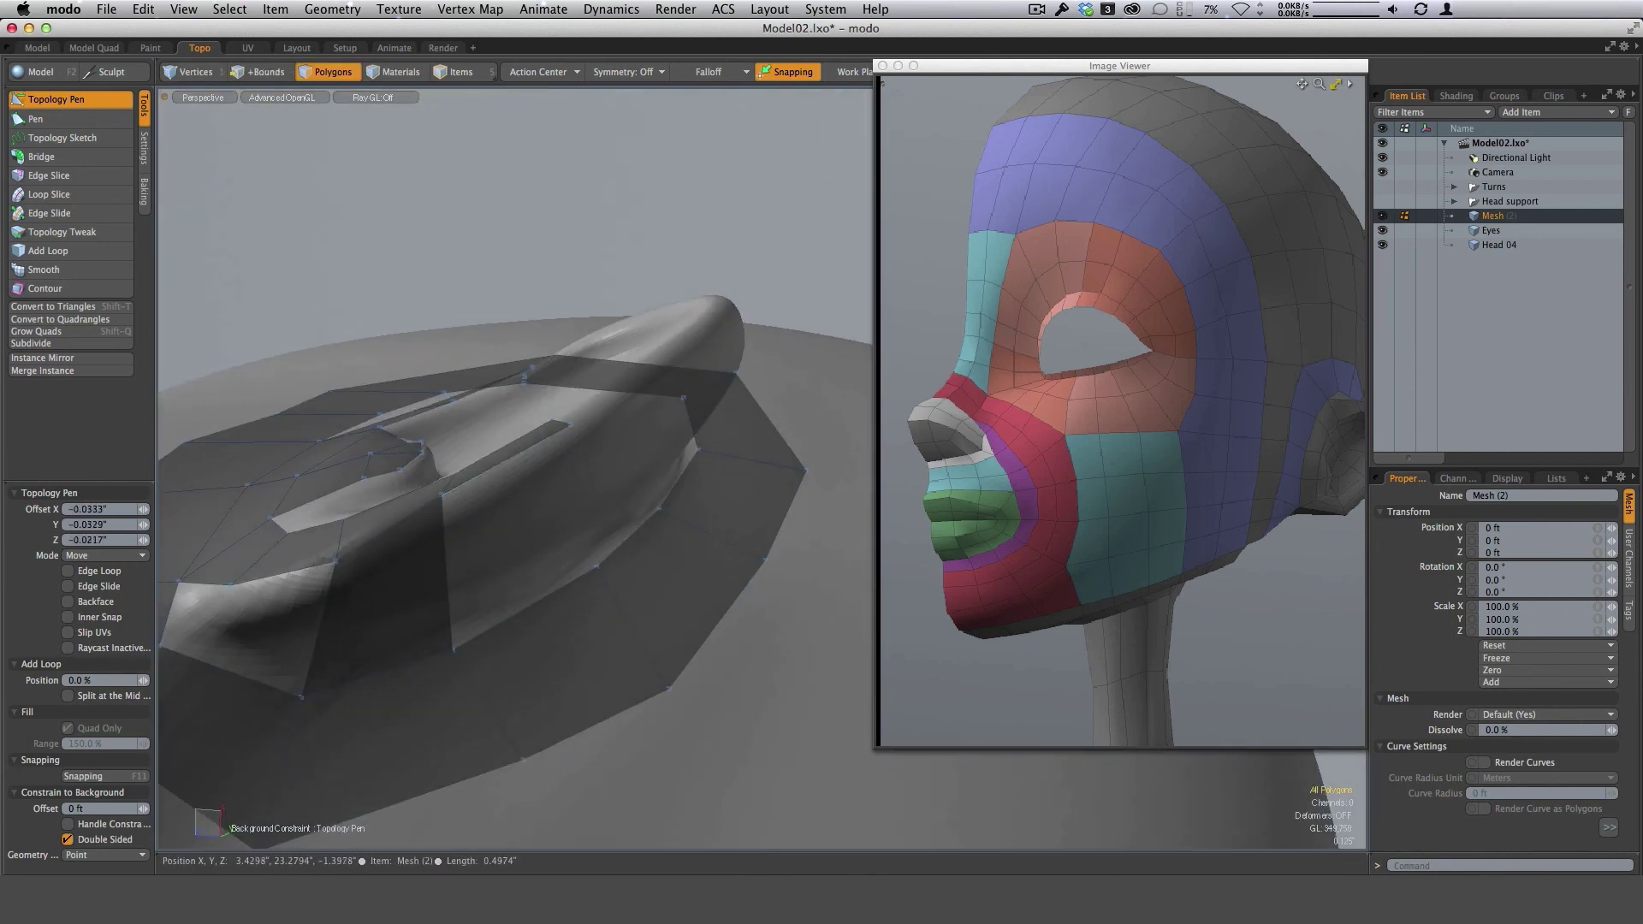
alt+drag(548, 565, 690, 608)
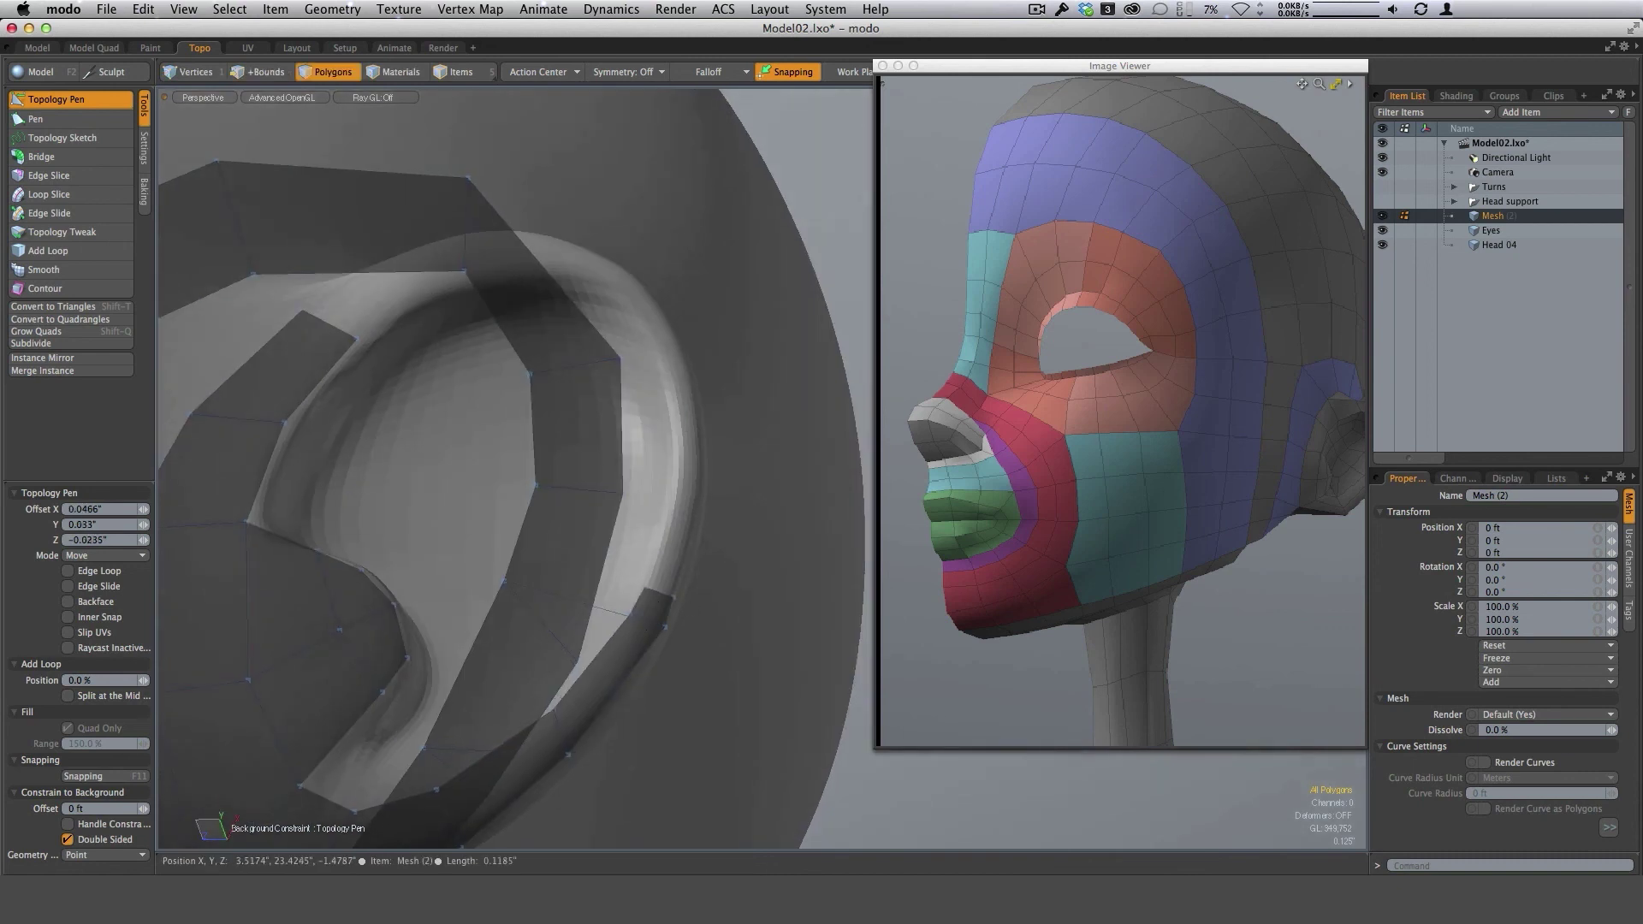
alt+drag(599, 547, 645, 496)
alt+drag(743, 516, 595, 579)
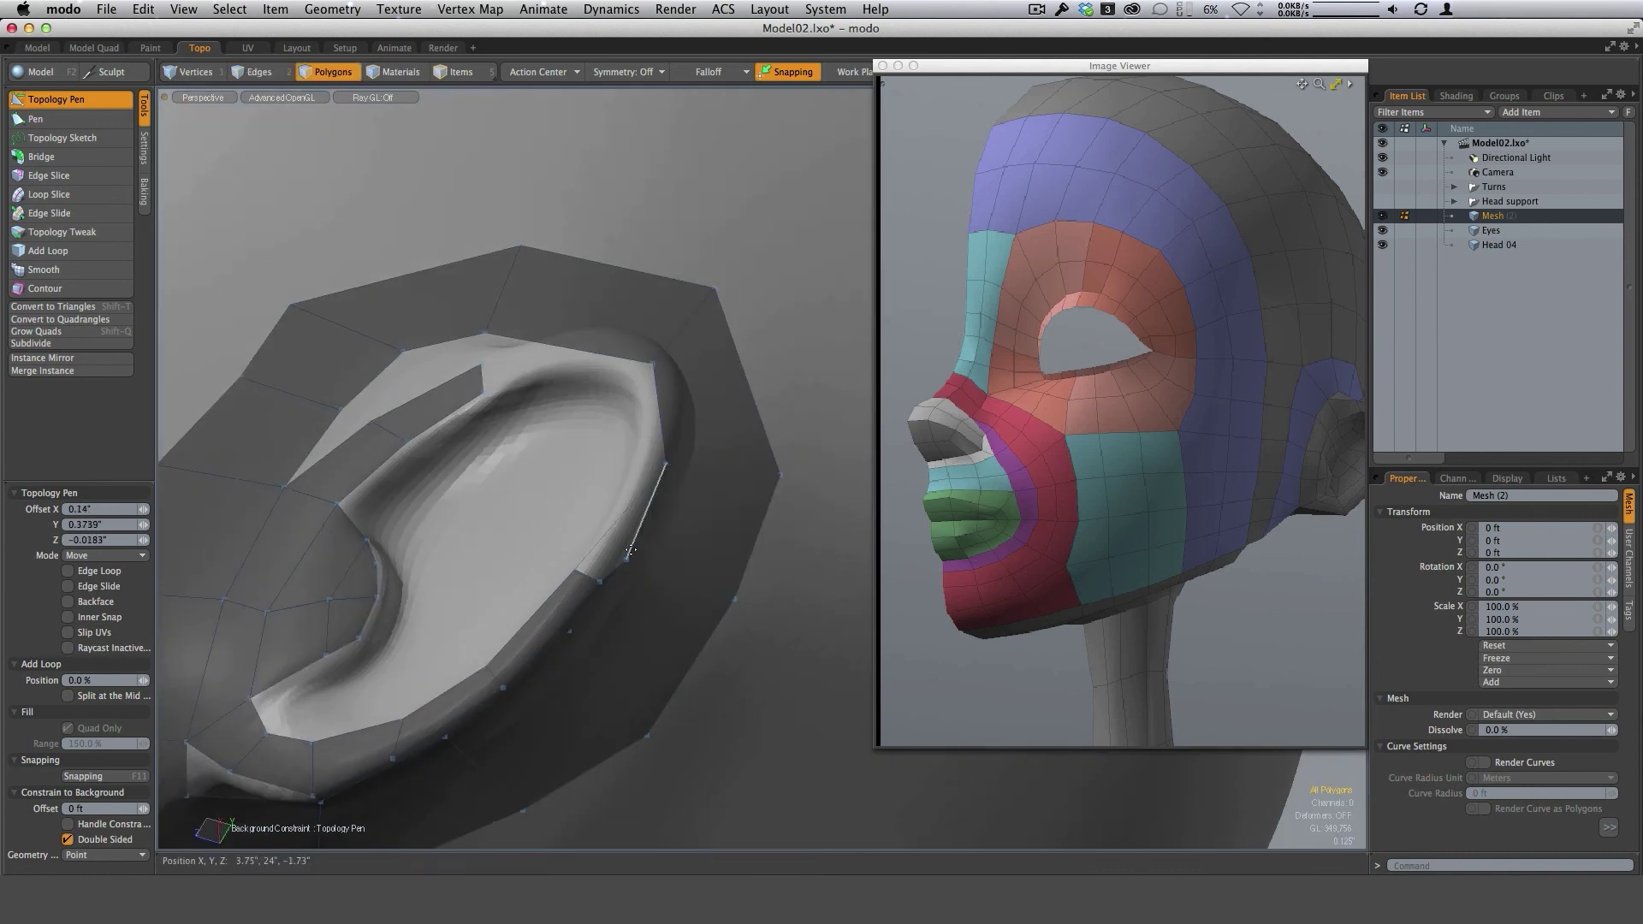
alt+drag(622, 570, 578, 557)
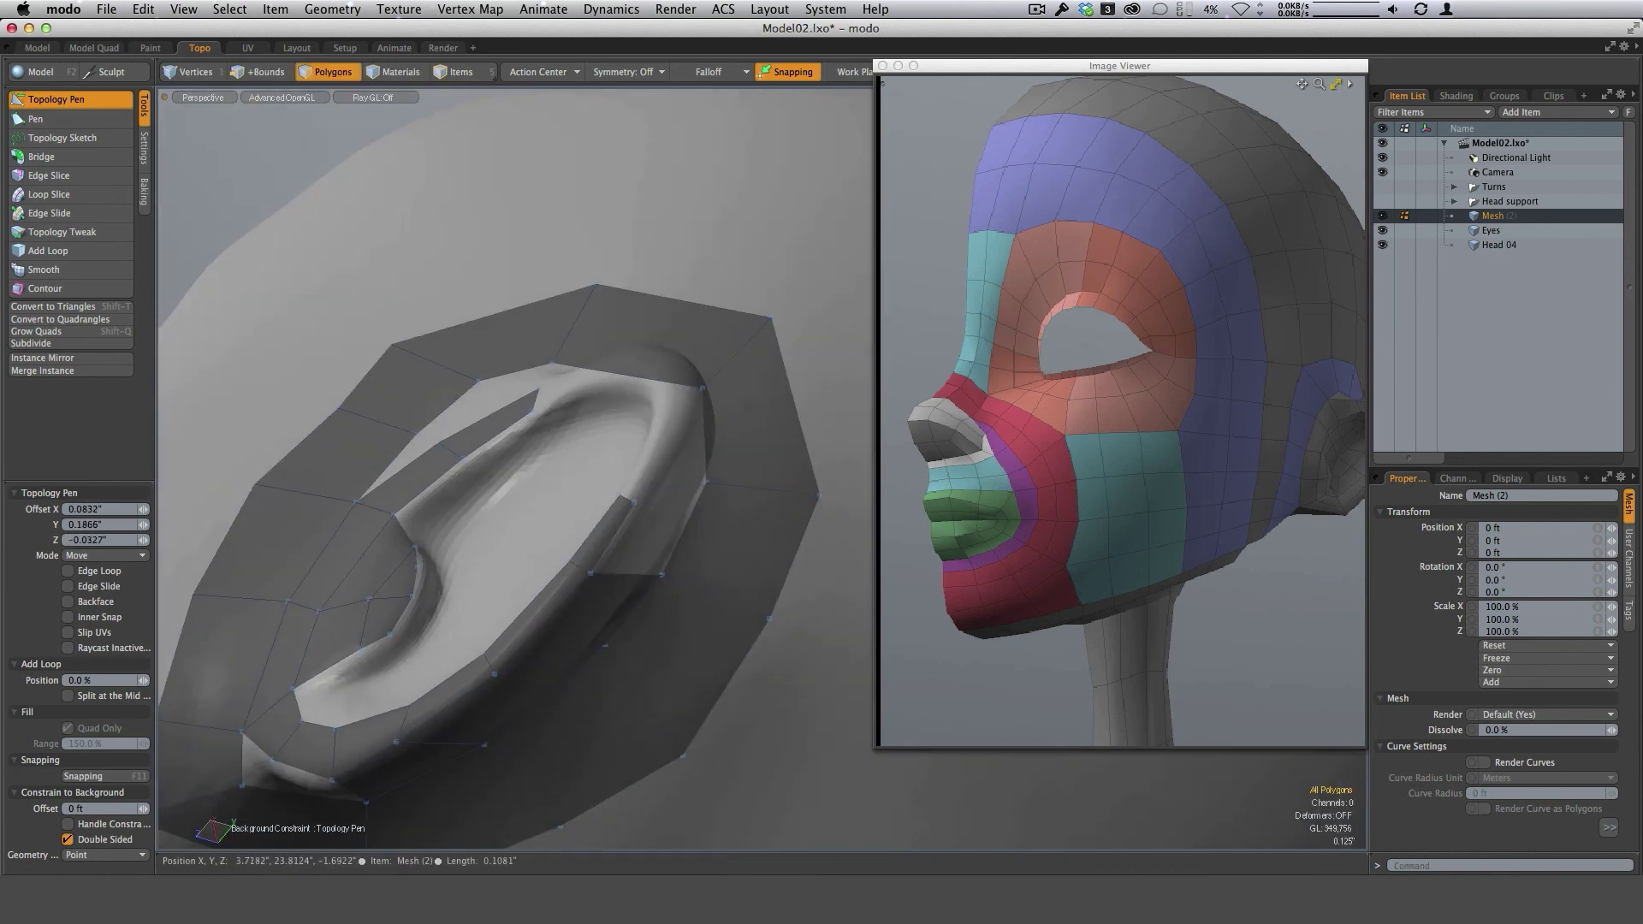
alt+drag(737, 511, 666, 465)
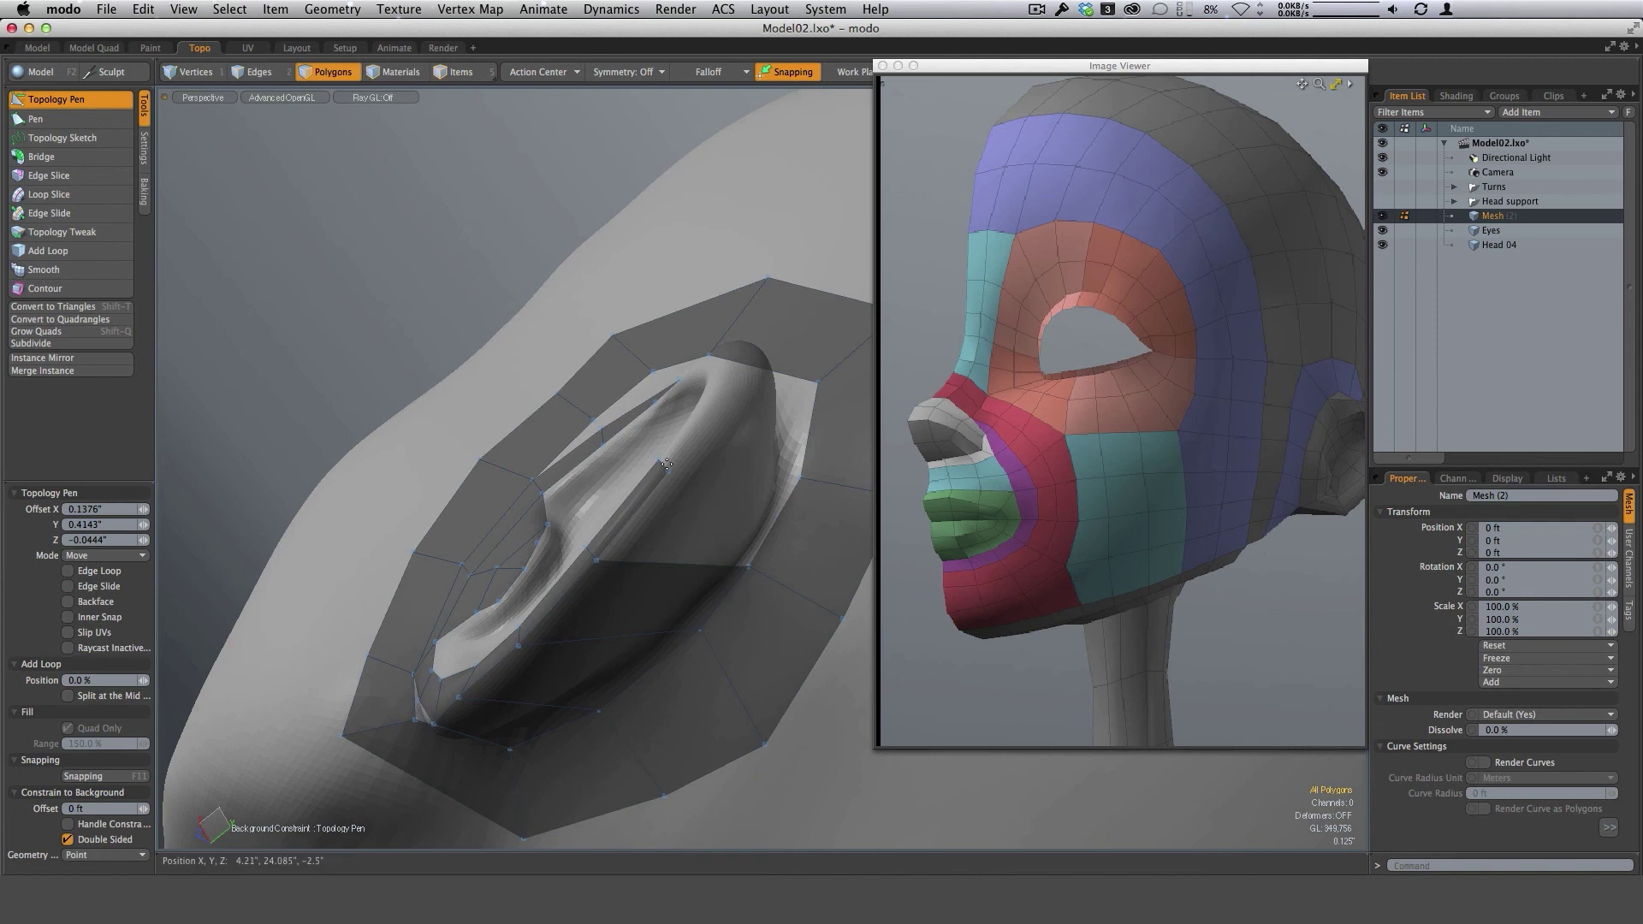
alt+drag(547, 548, 517, 558)
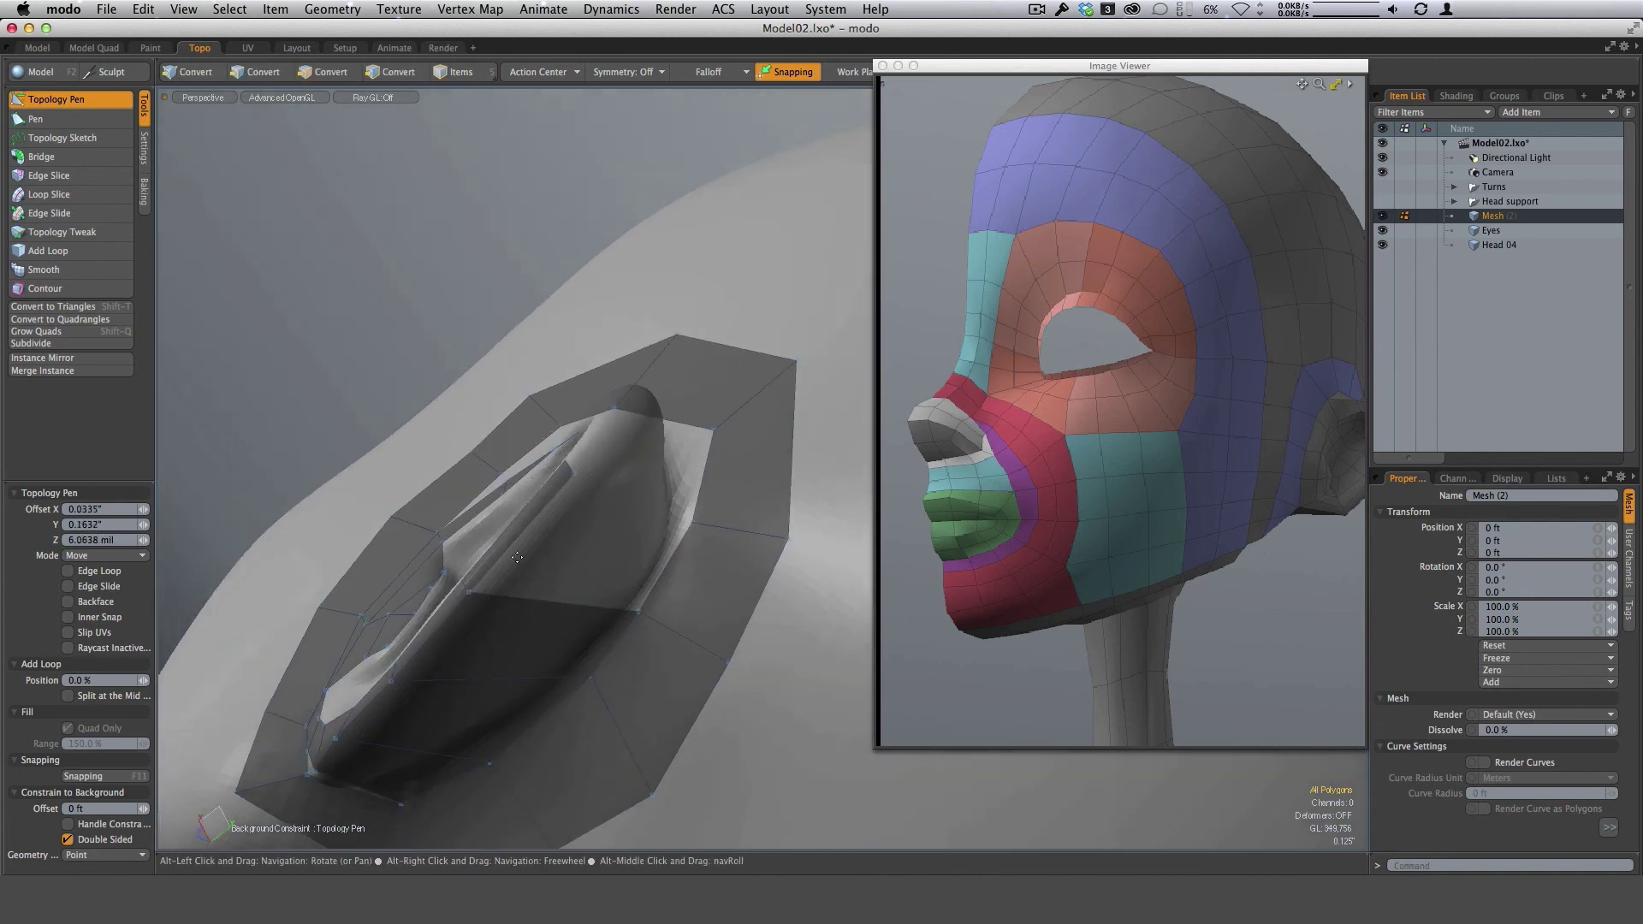
alt+drag(684, 509, 587, 459)
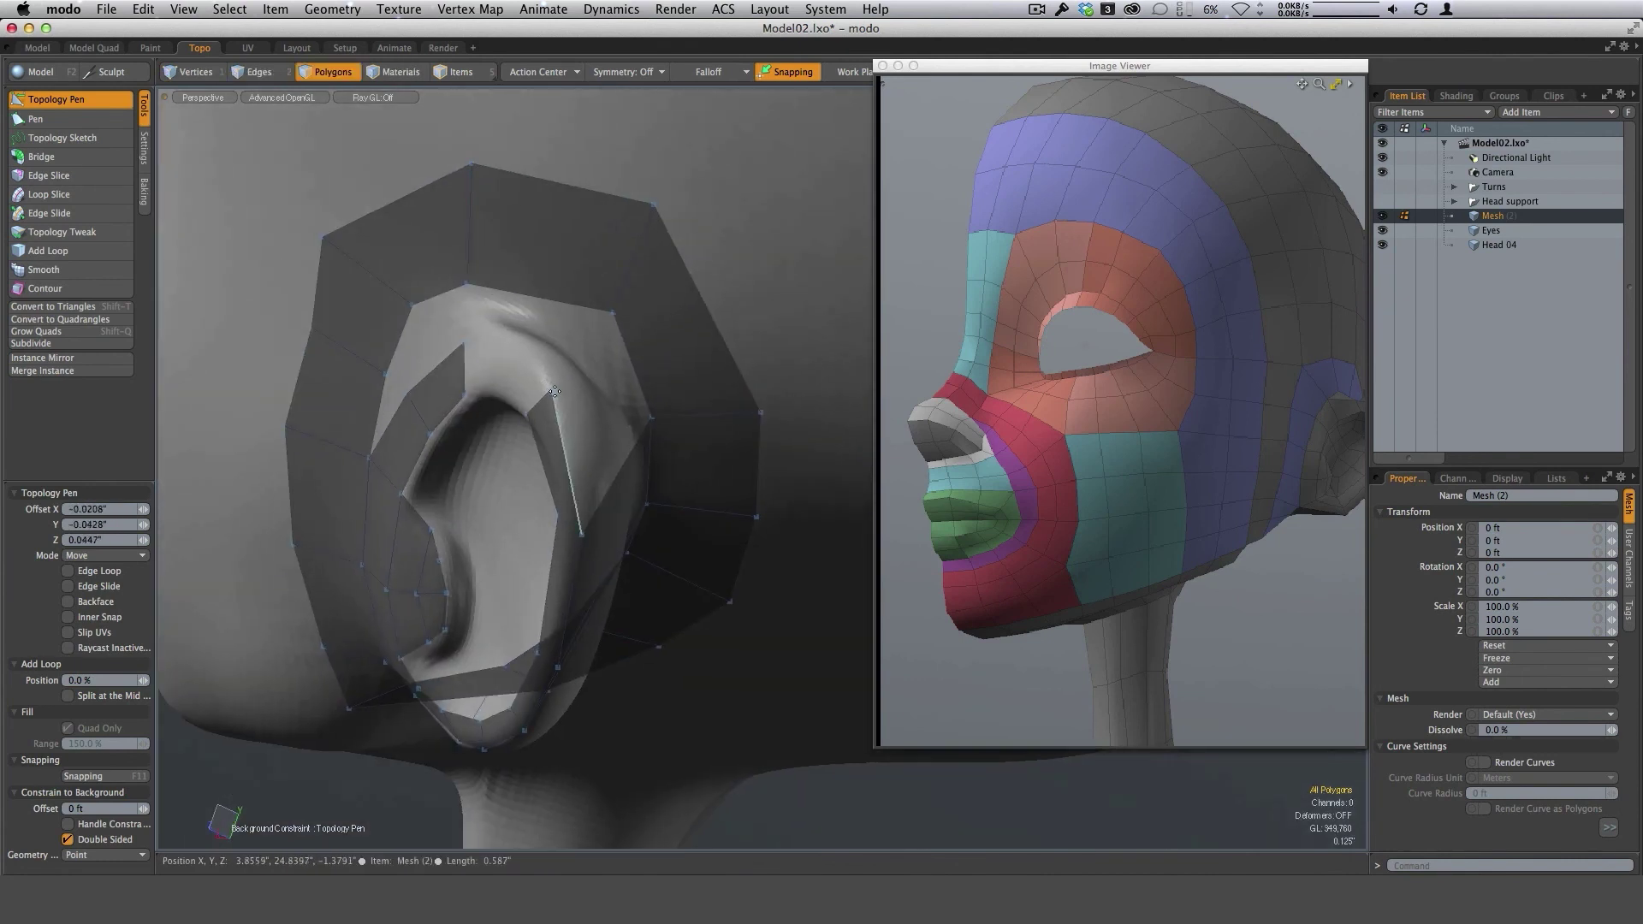
Extend the rim strip across the top of the ear and join it to the front strip with quads.
drag(582, 534, 522, 516)
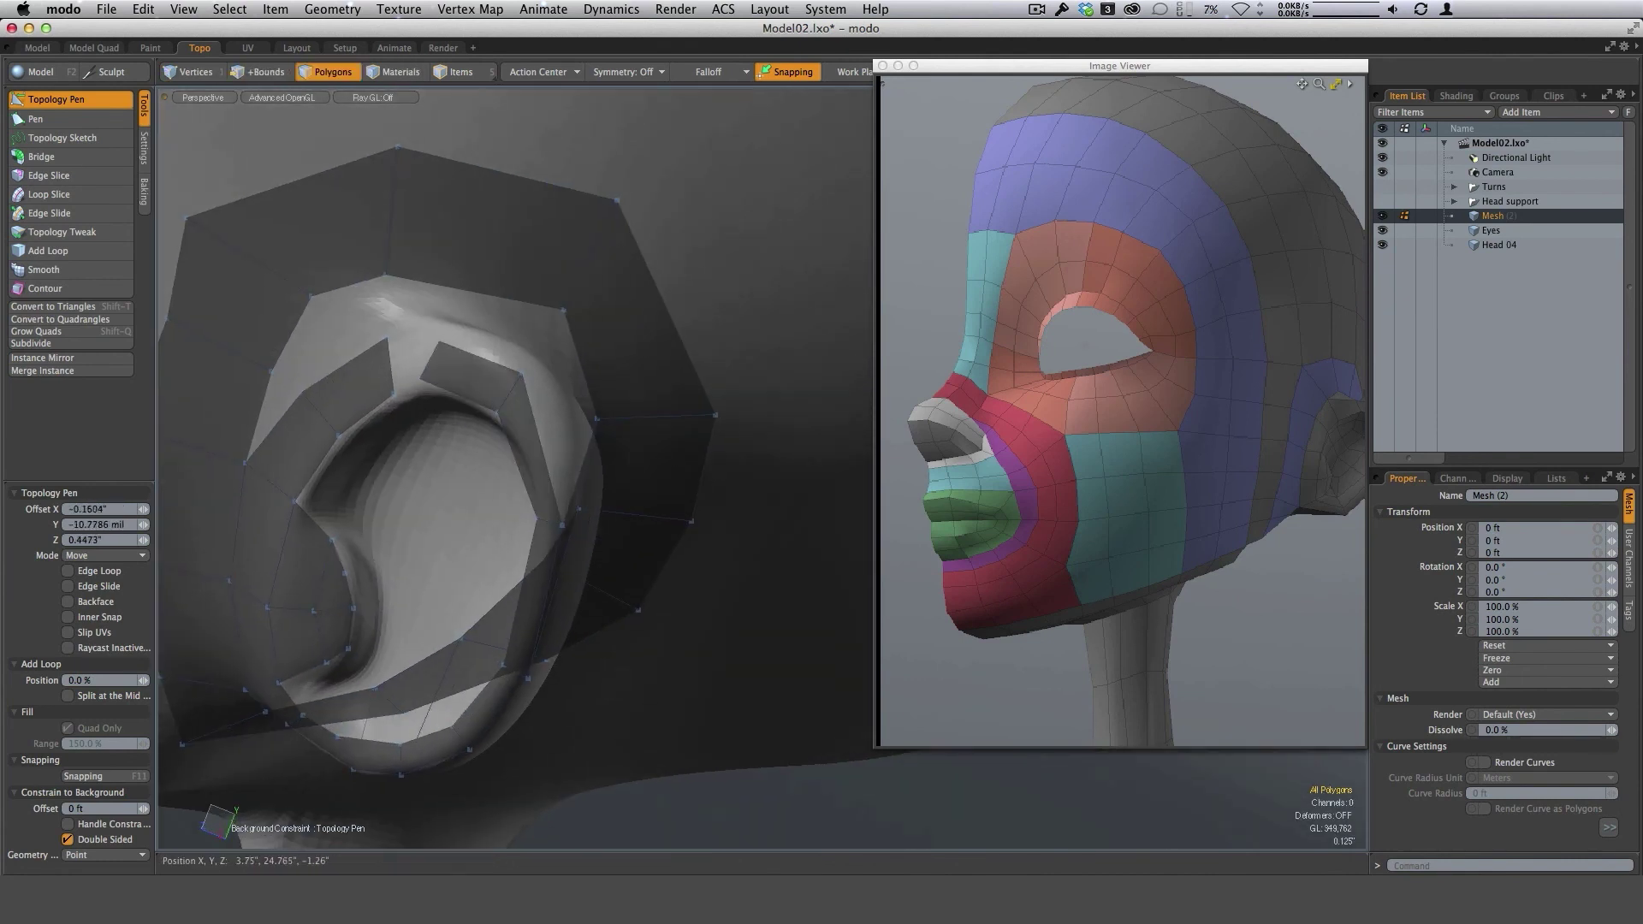
shift+drag(430, 360, 391, 367)
alt+drag(505, 445, 597, 466)
drag(584, 532, 588, 523)
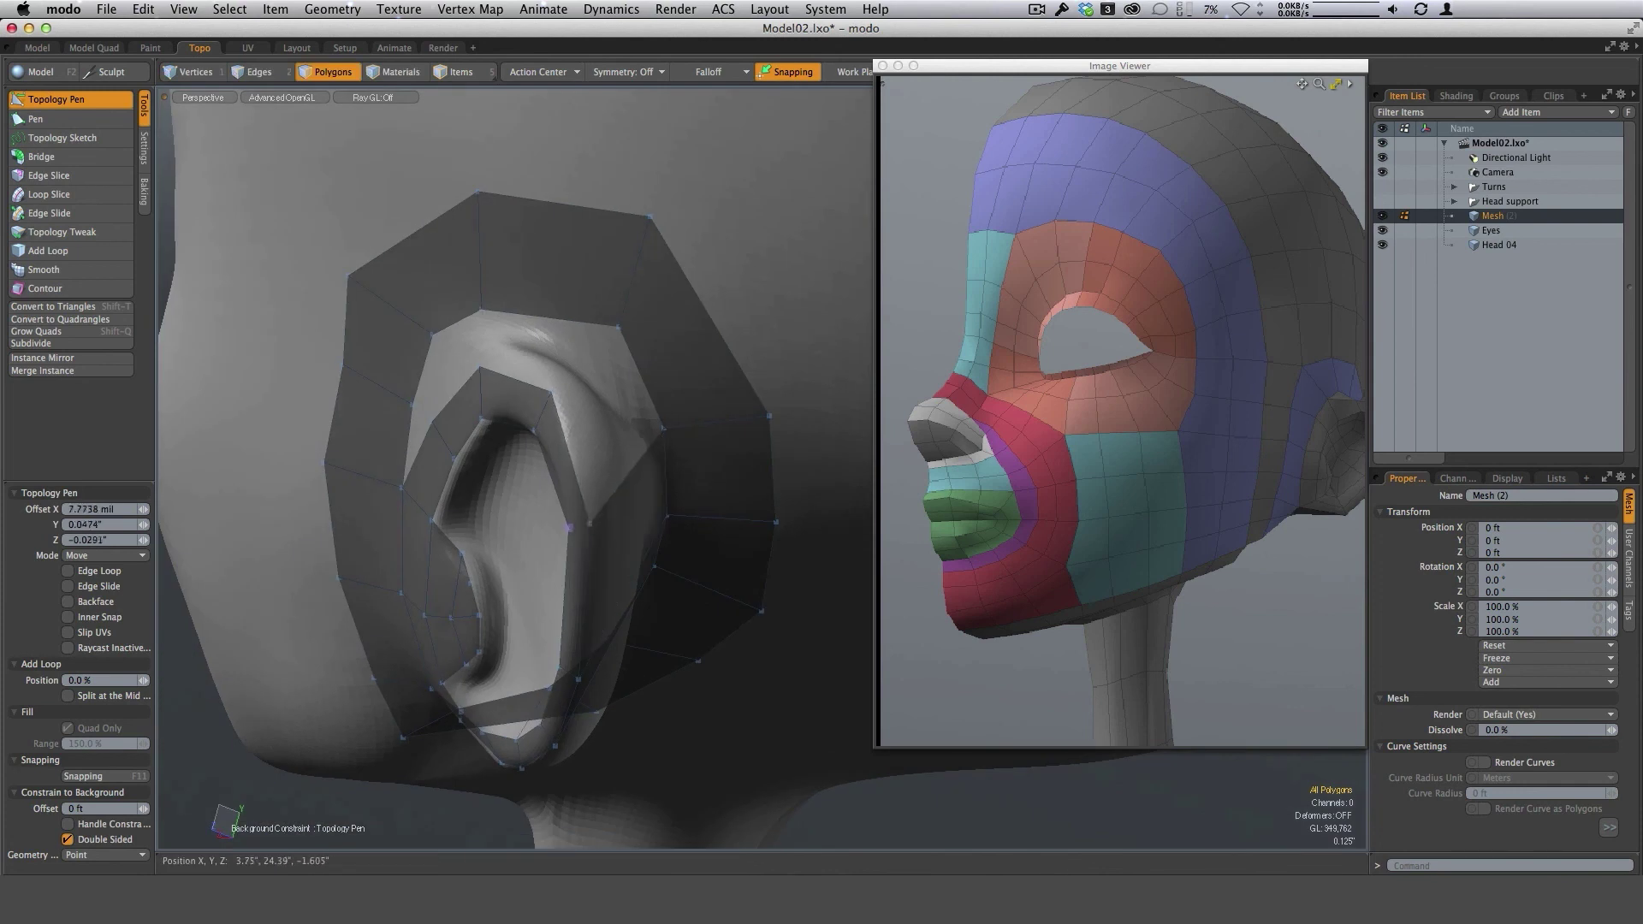
Fill the gap between the ear's outer rim and the surrounding head polygons with quads.
alt+drag(569, 428, 520, 323)
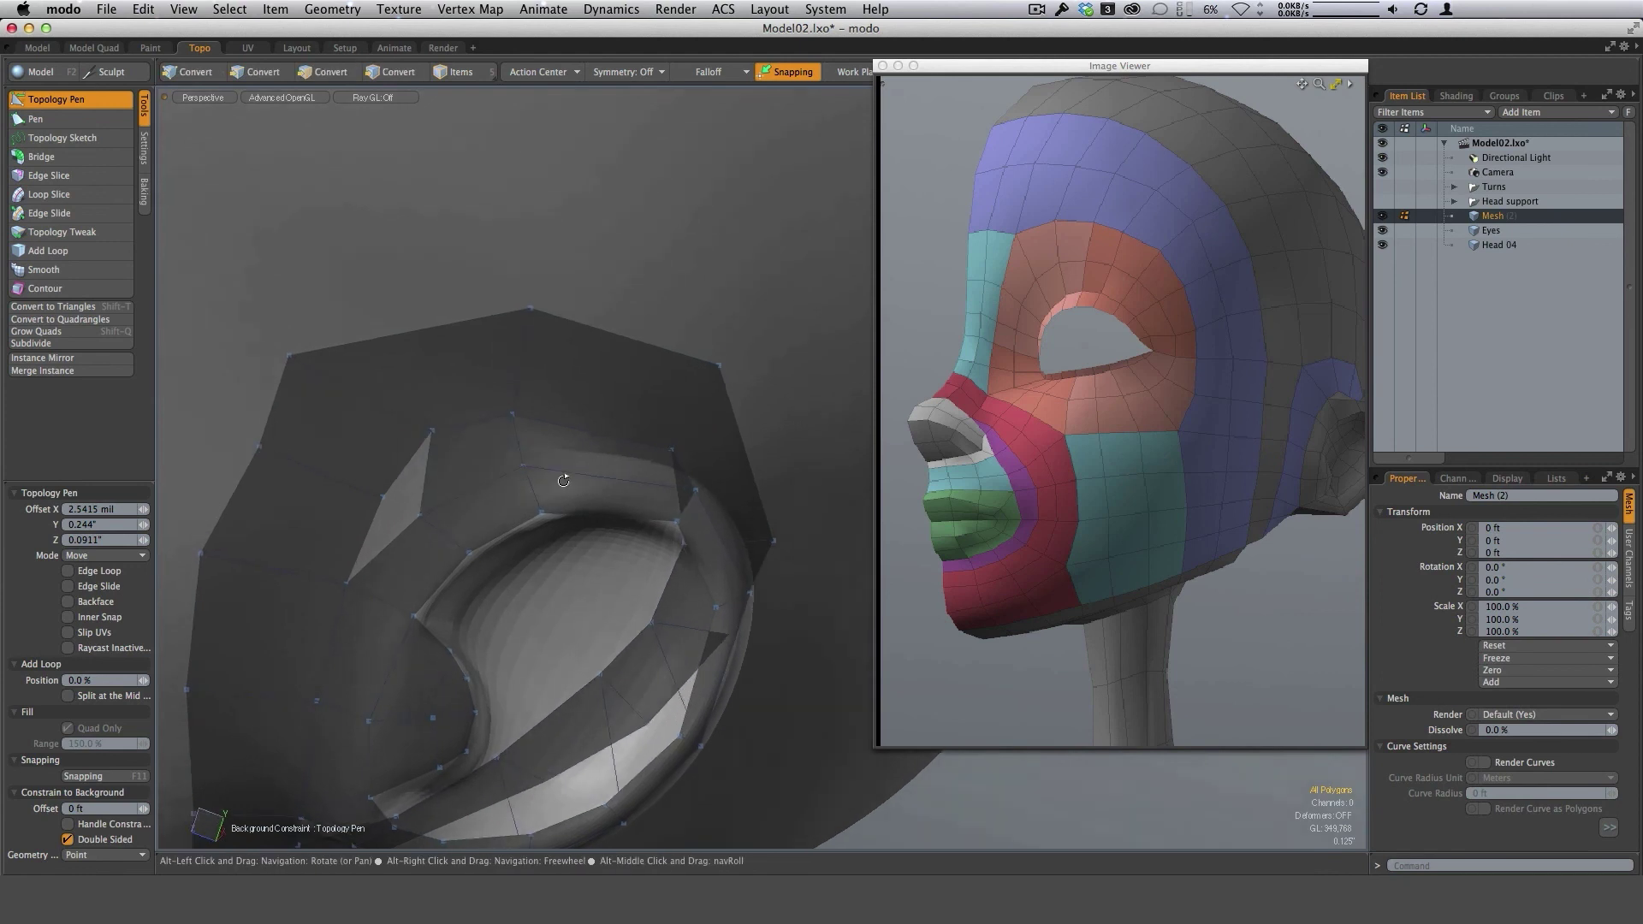
shift+drag(416, 521, 430, 443)
alt+drag(557, 522, 479, 475)
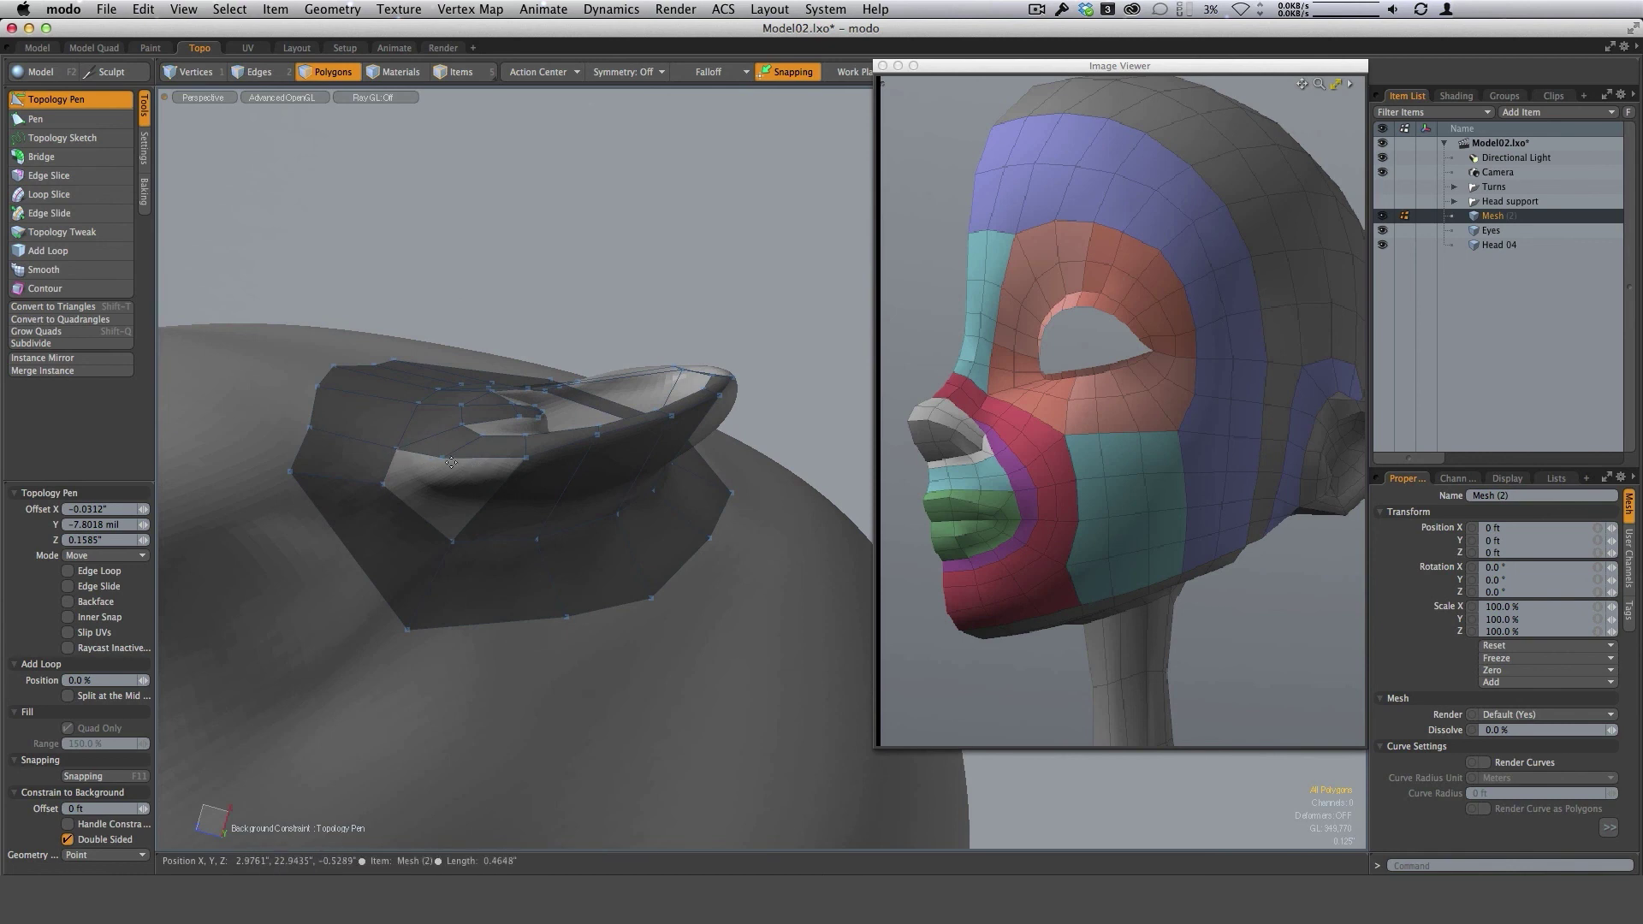
alt+drag(402, 459, 622, 720)
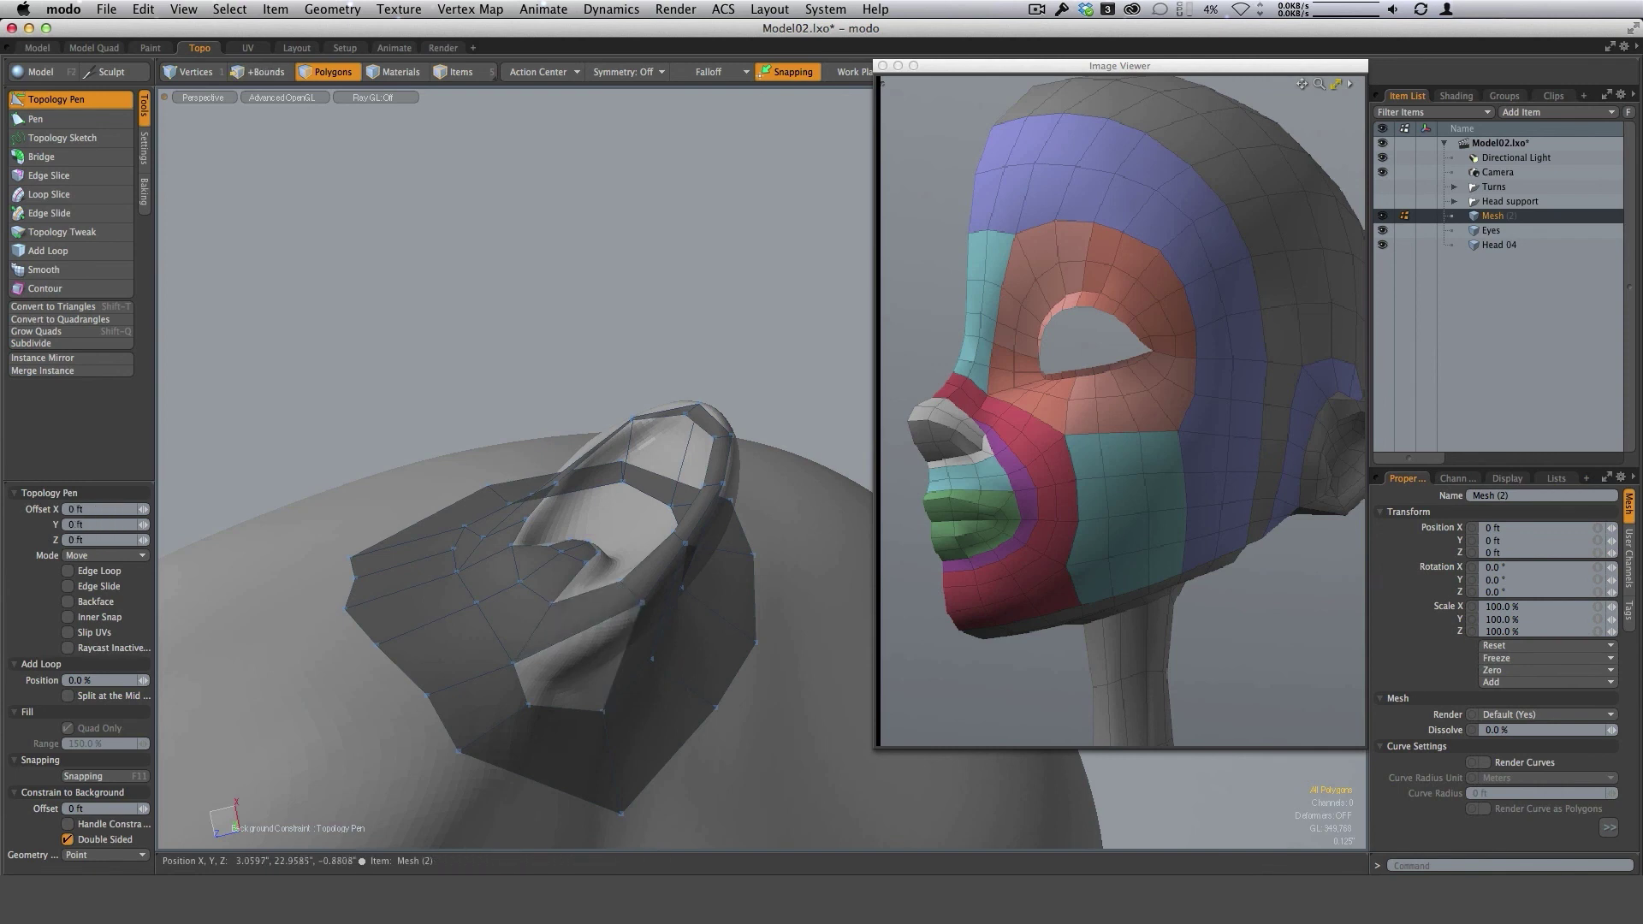
Extrude quads inward from the ear rim along the upper and back inner wall, undoing a misplaced edit and adjusting vertices.
alt+drag(599, 651, 606, 437)
alt+drag(605, 437, 838, 452)
key(super+z)
alt+drag(745, 479, 704, 518)
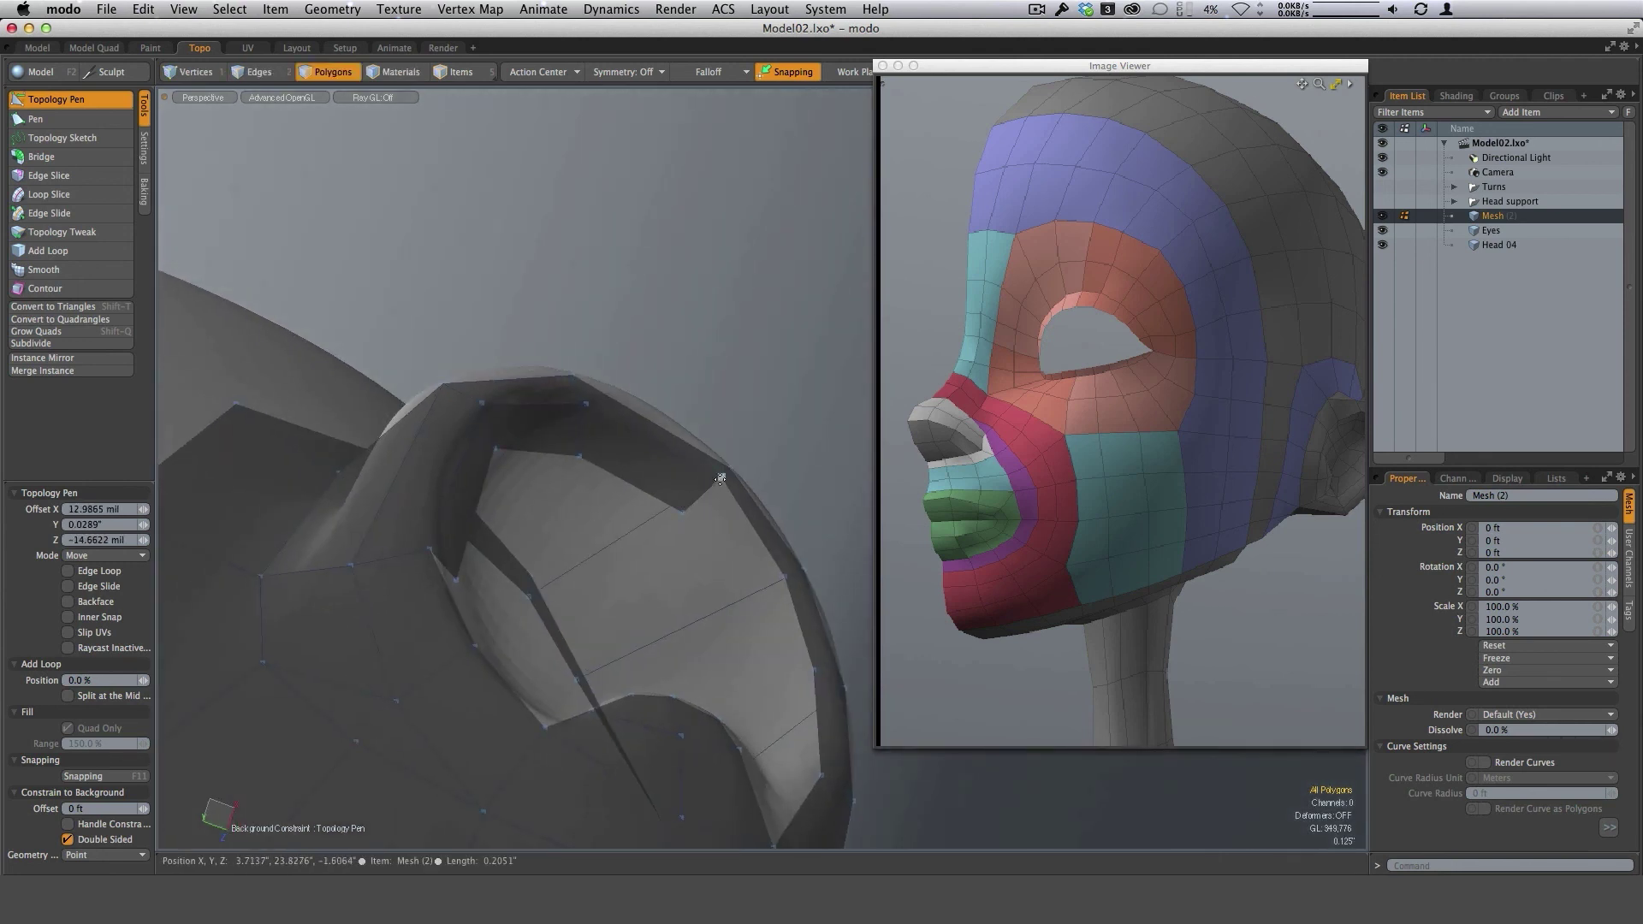
click(741, 584)
drag(763, 588, 765, 590)
alt+drag(764, 589, 346, 568)
alt+drag(347, 568, 471, 662)
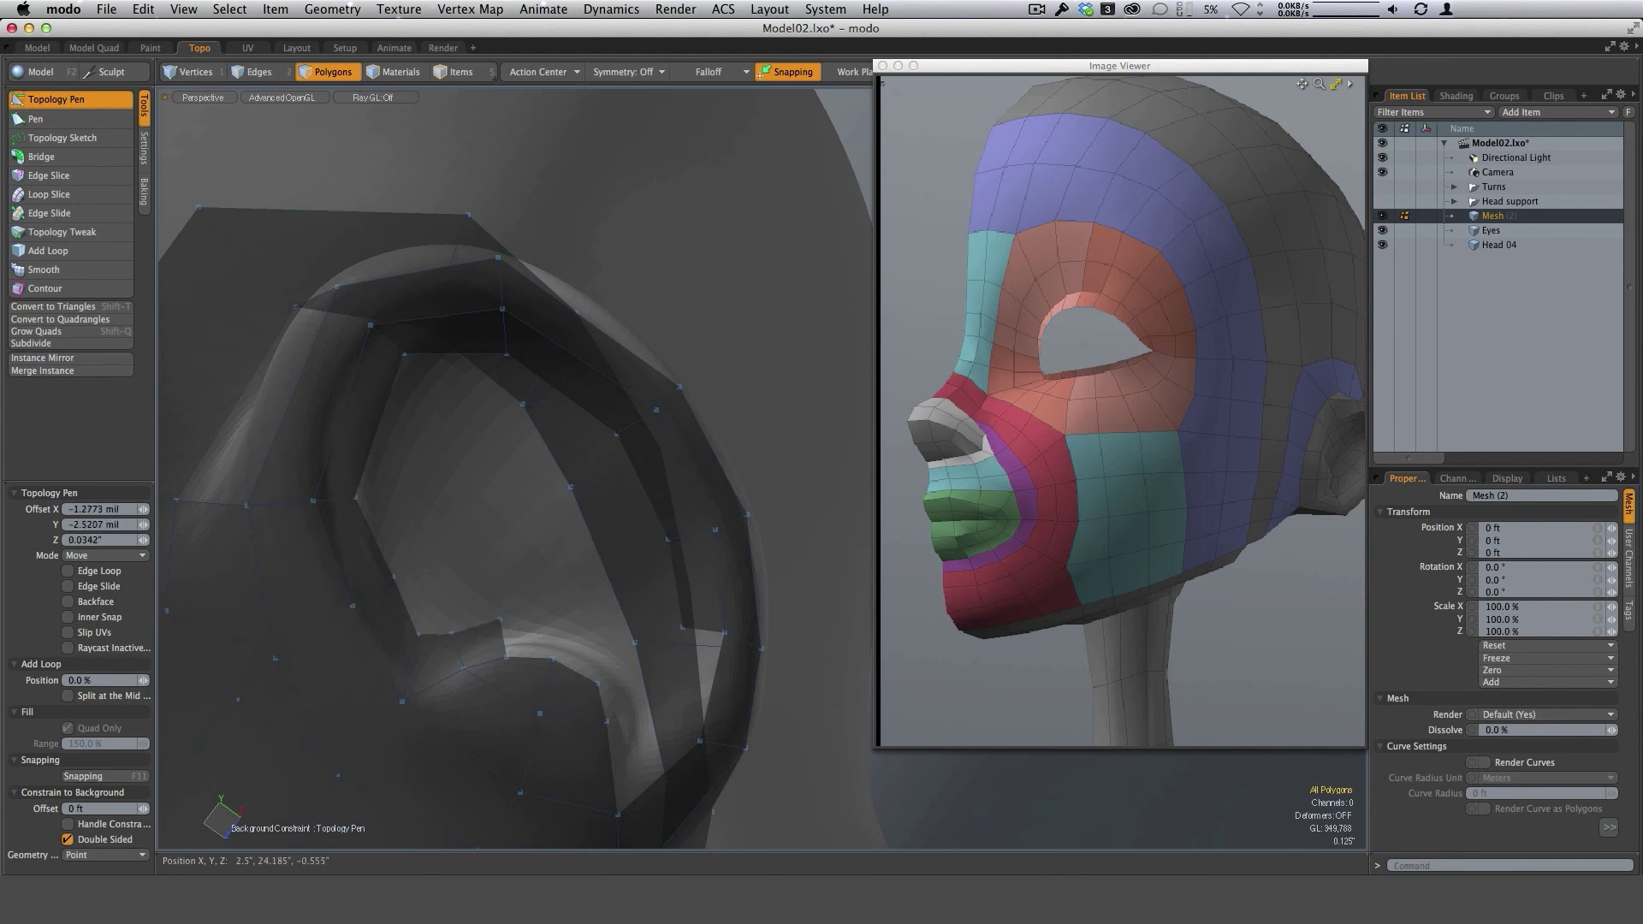
Extend quads around the inside of the tragus and close the gap at the lower end above the earlobe.
alt+drag(597, 578, 568, 565)
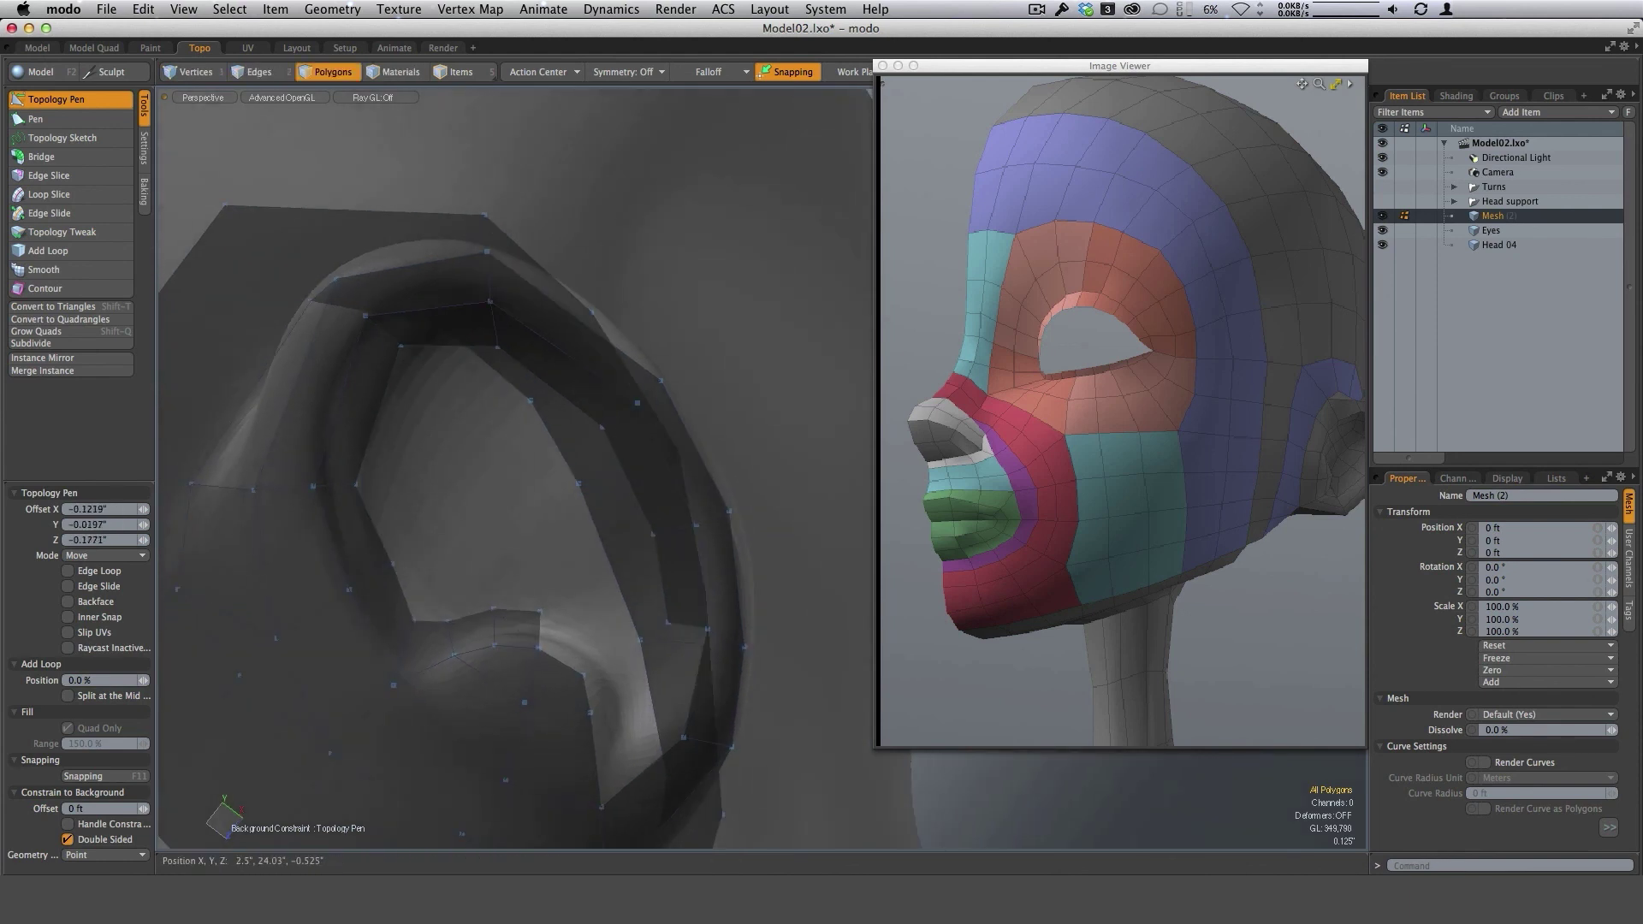
shift+drag(539, 629, 538, 631)
alt+drag(605, 599, 631, 587)
scroll(631, 587, up, 3)
shift+drag(522, 604, 737, 608)
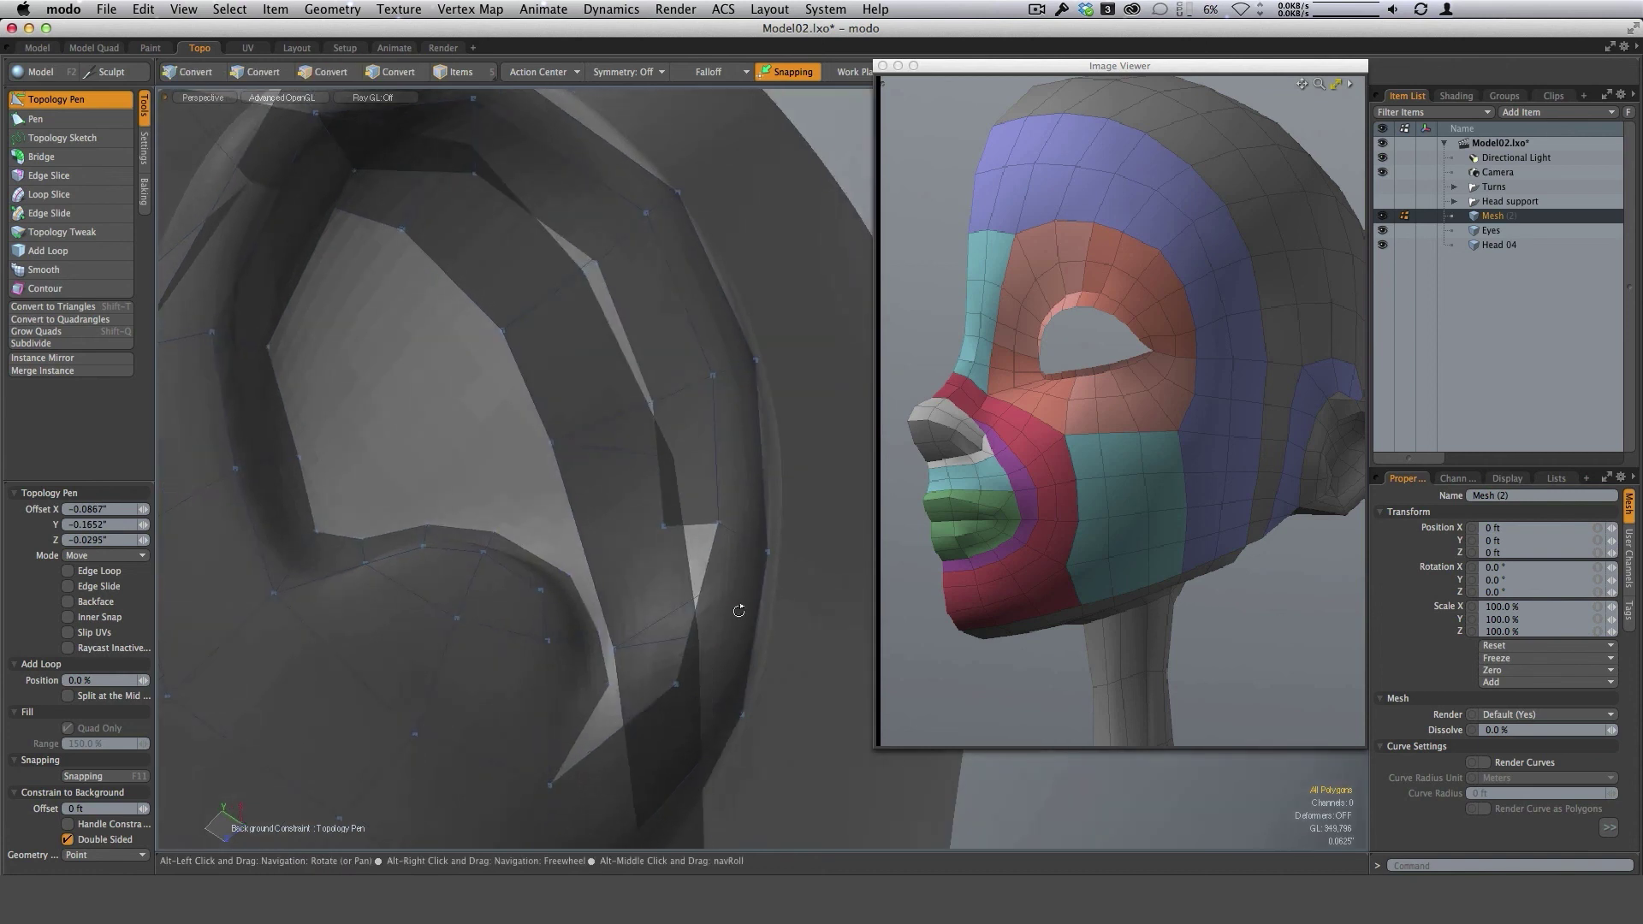
shift+drag(550, 785, 607, 727)
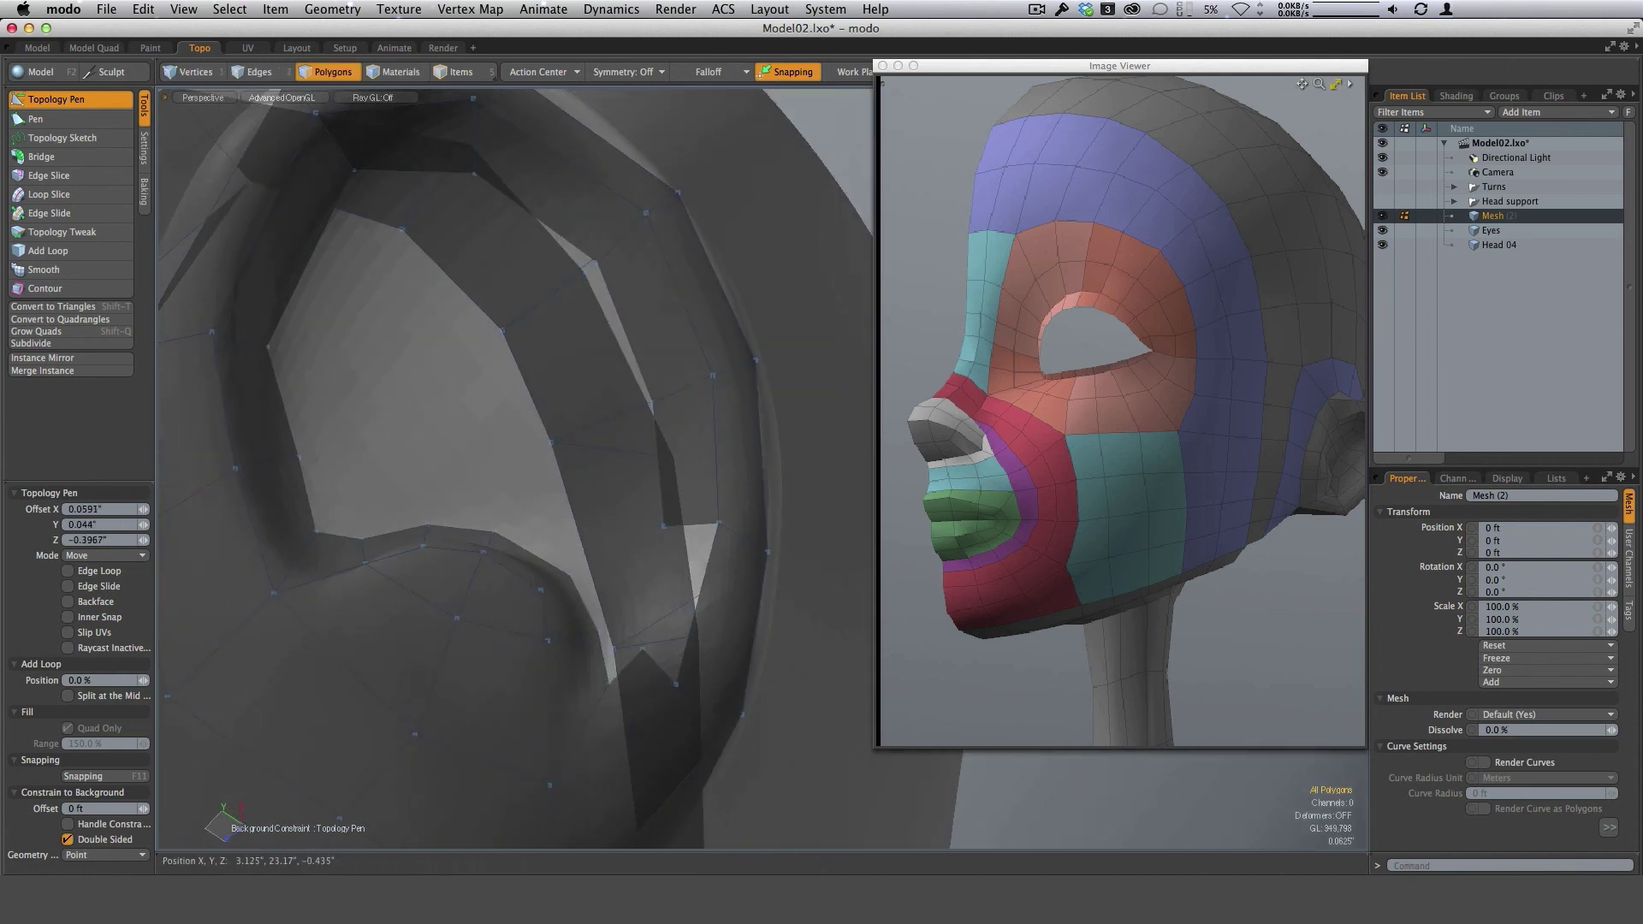
alt+drag(717, 504, 650, 505)
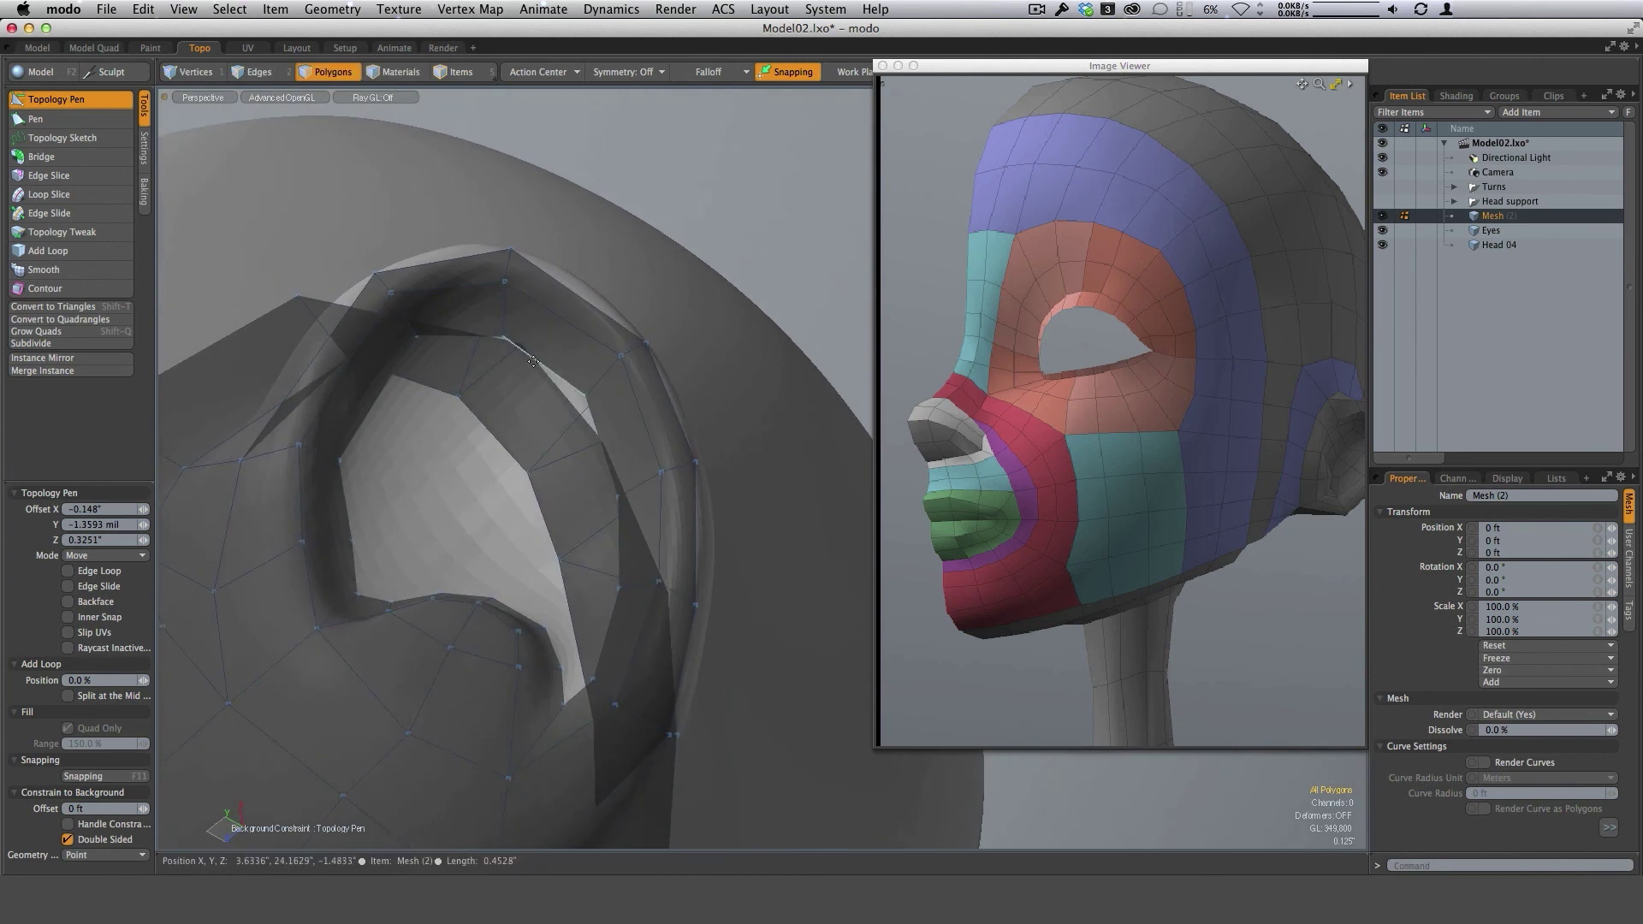
Extrude quads into the ear bowl along its front wall and fit their vertices to the sculpted surface.
alt+drag(485, 436, 454, 502)
shift+drag(383, 441, 438, 487)
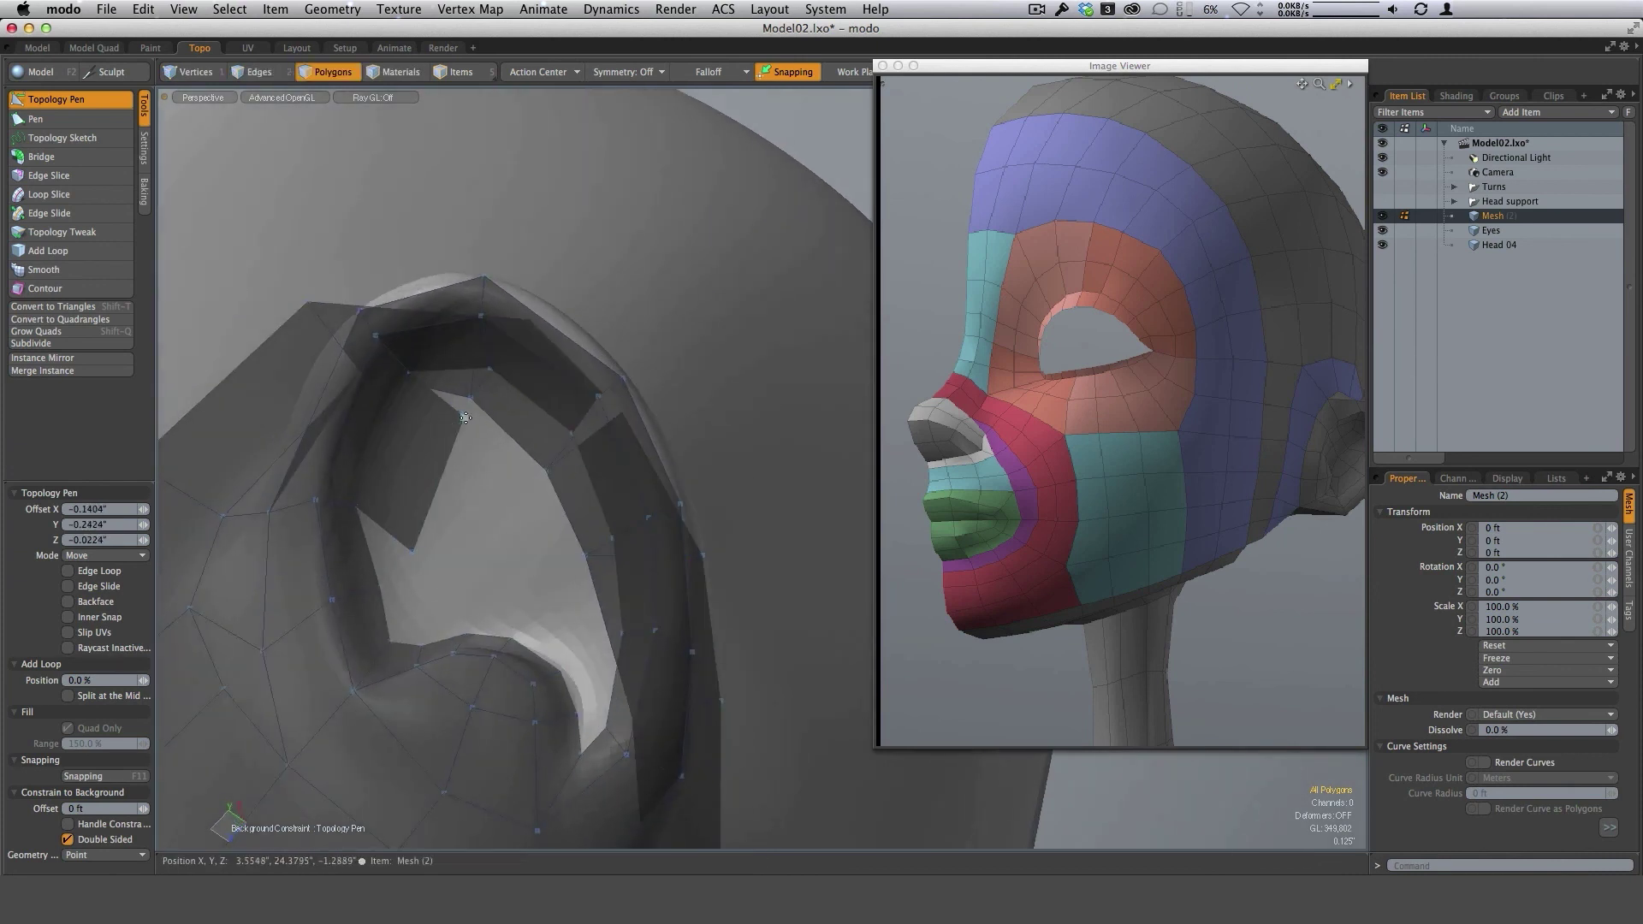
drag(465, 418, 451, 420)
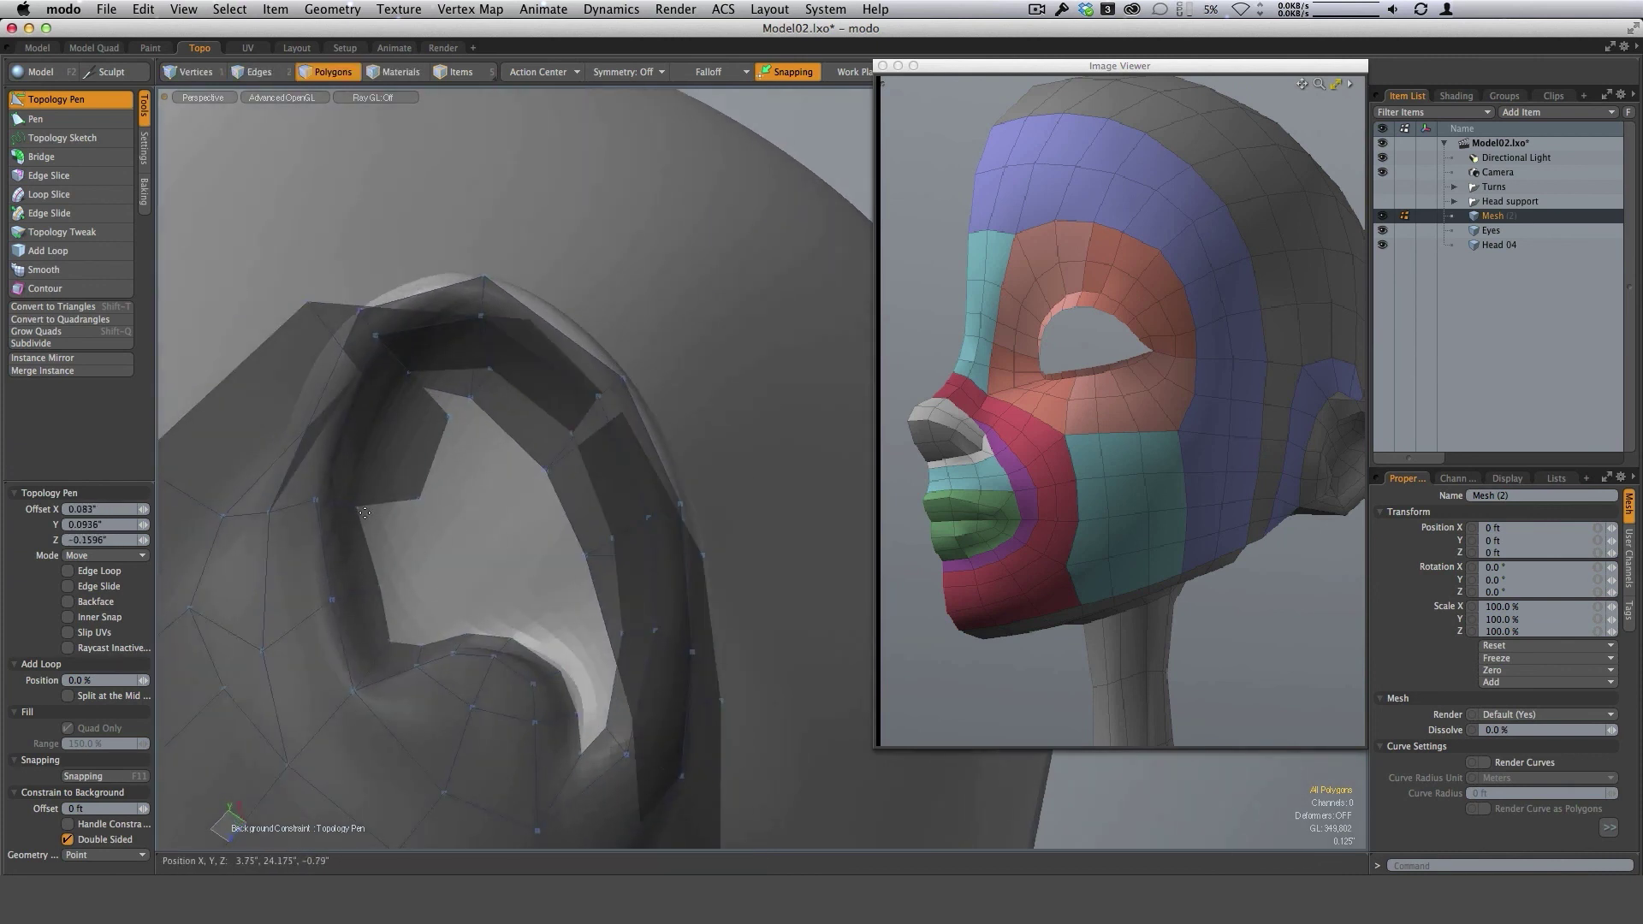
drag(365, 513, 433, 589)
alt+drag(573, 549, 632, 539)
shift+drag(413, 604, 518, 615)
Add quads from the upper and back inner wall toward the centre of the ear bowl.
alt+drag(706, 530, 727, 347)
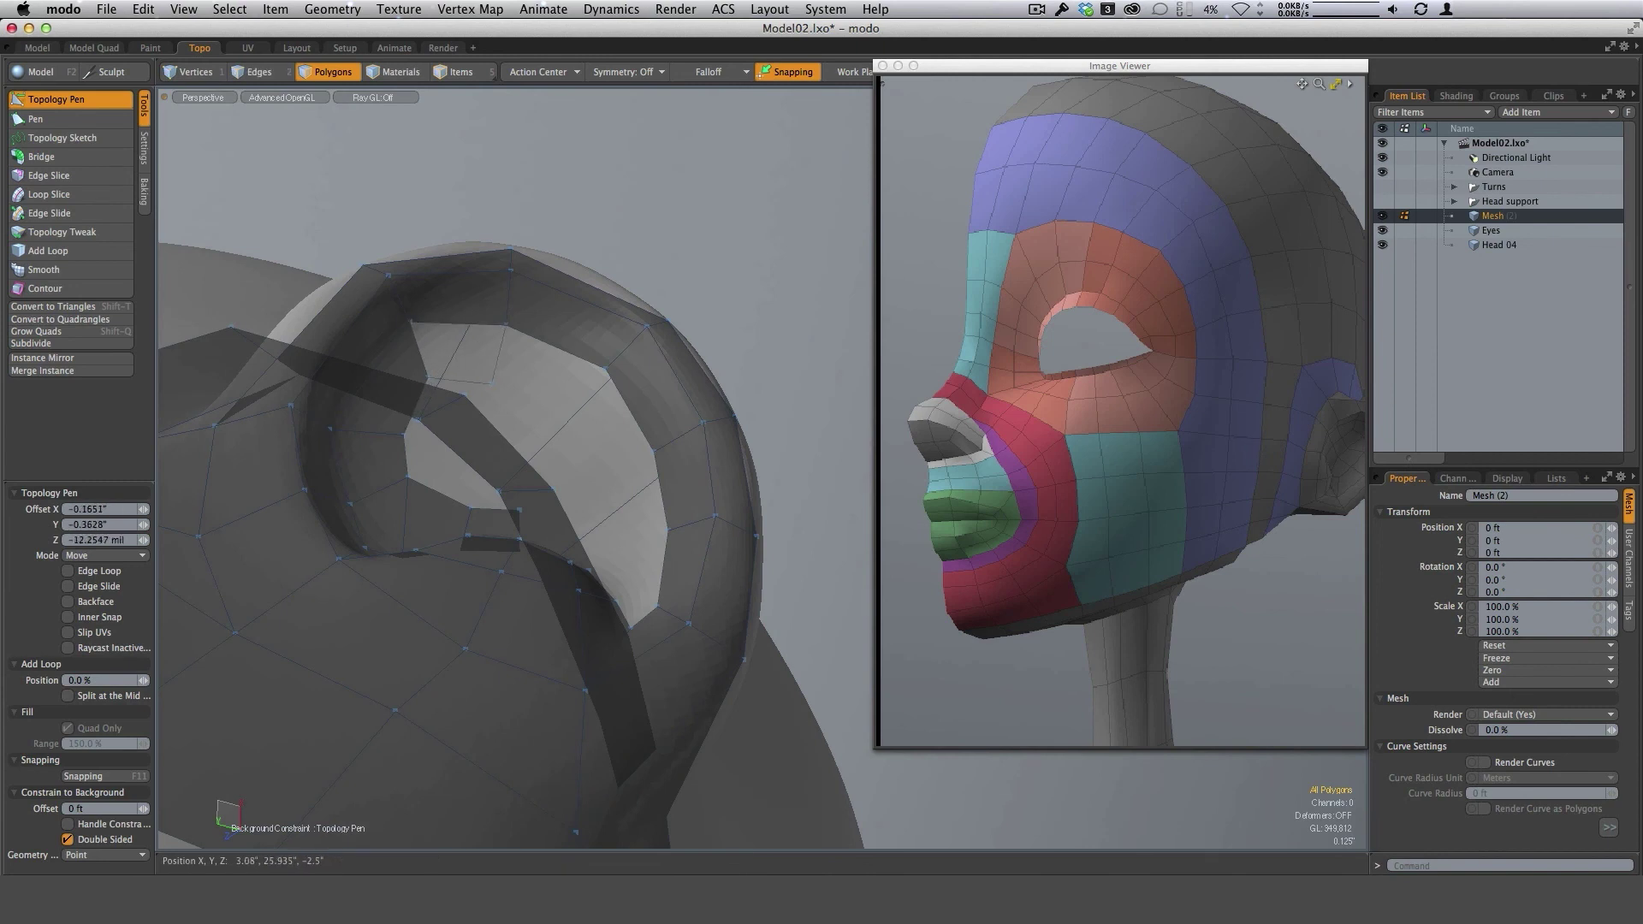
shift+drag(558, 347, 517, 397)
shift+drag(630, 410, 590, 442)
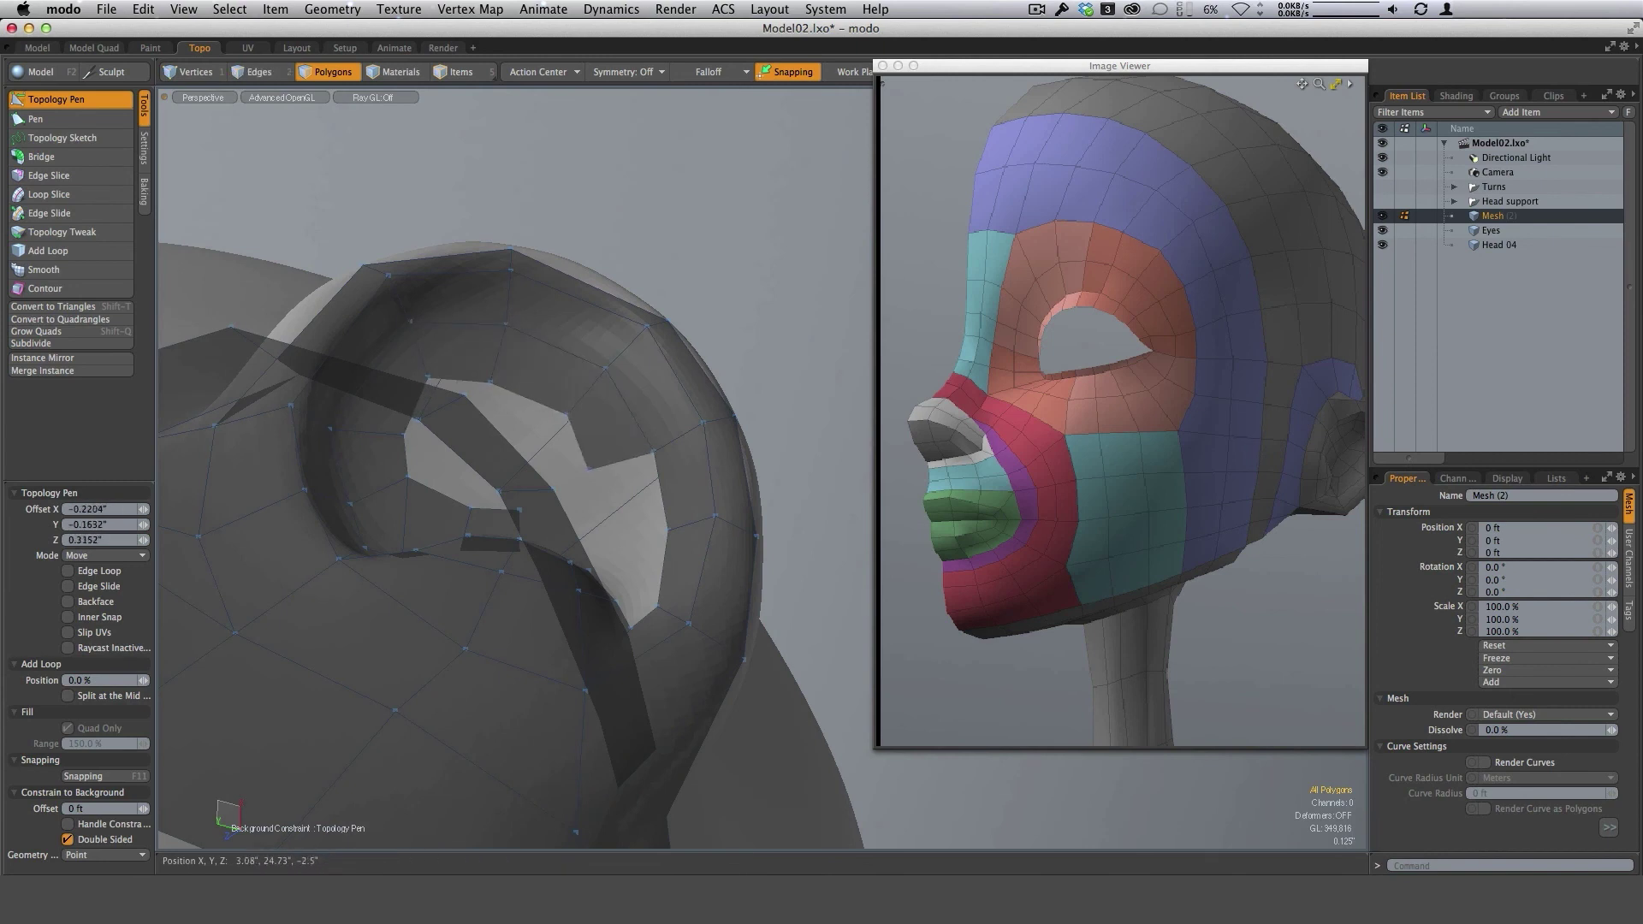
alt+drag(734, 560, 750, 689)
mouse_move(682, 569)
shift+mouse_down()
mouse_move(618, 579)
mouse_move(643, 632)
mouse_move(603, 681)
mouse_move(577, 660)
shift+mouse_up()
Extend the quads along the lower back of the ear bowl beside the tragus, refining vertices and undoing misplaced edits.
scroll(582, 690, up, 3)
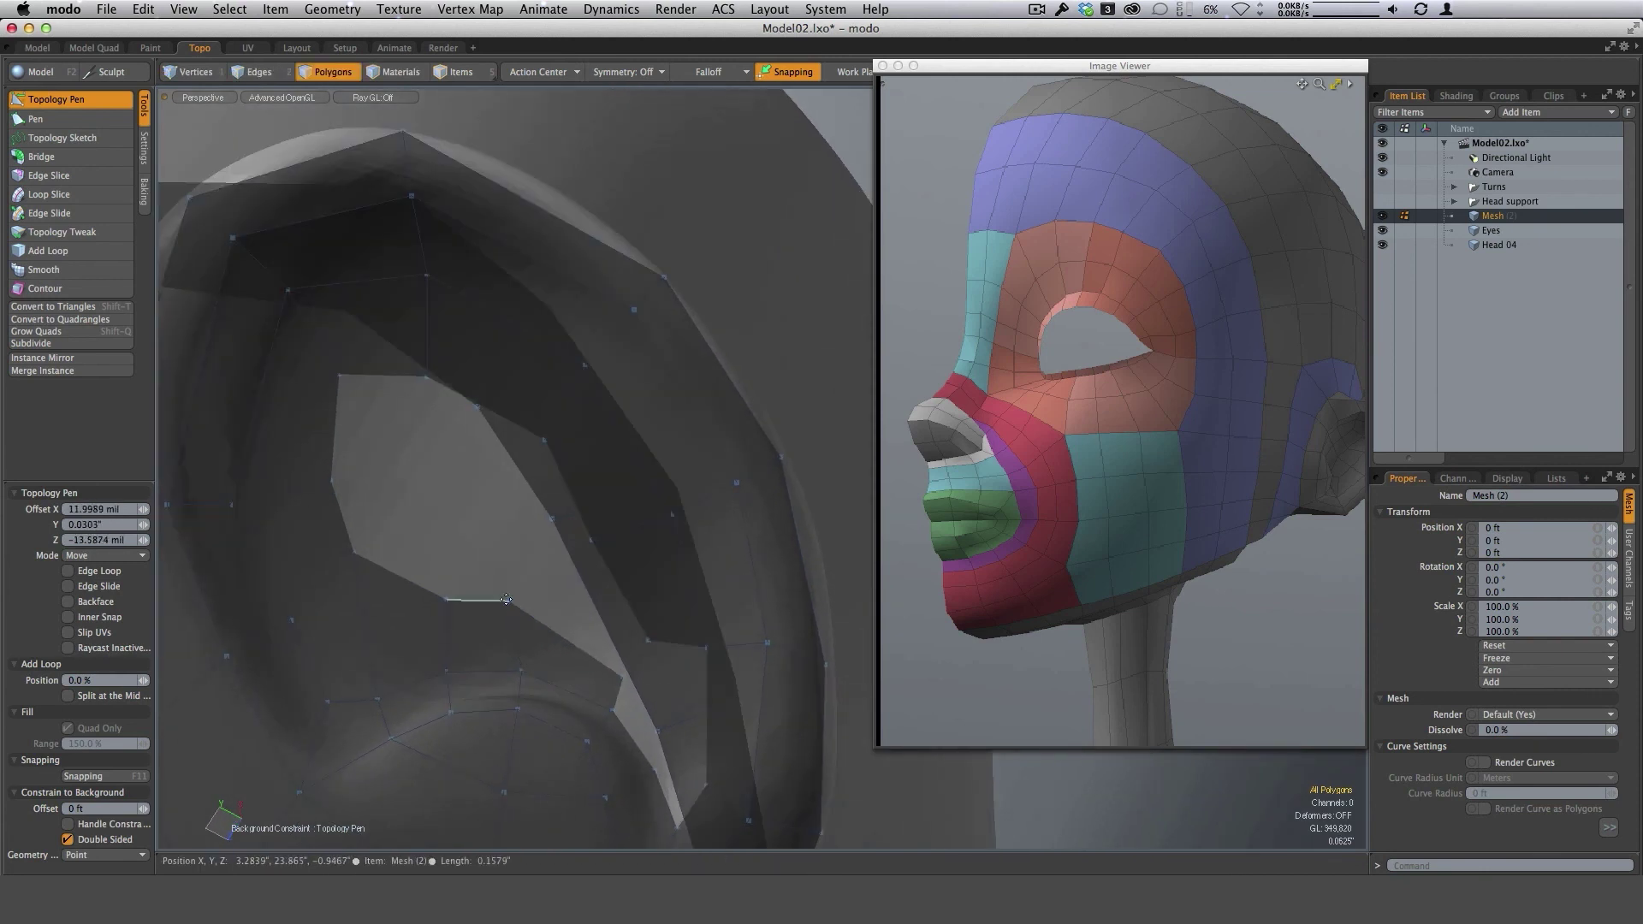
drag(509, 601, 428, 621)
mouse_move(684, 599)
alt+mouse_down()
mouse_move(719, 576)
mouse_move(671, 587)
mouse_move(685, 590)
alt+mouse_up()
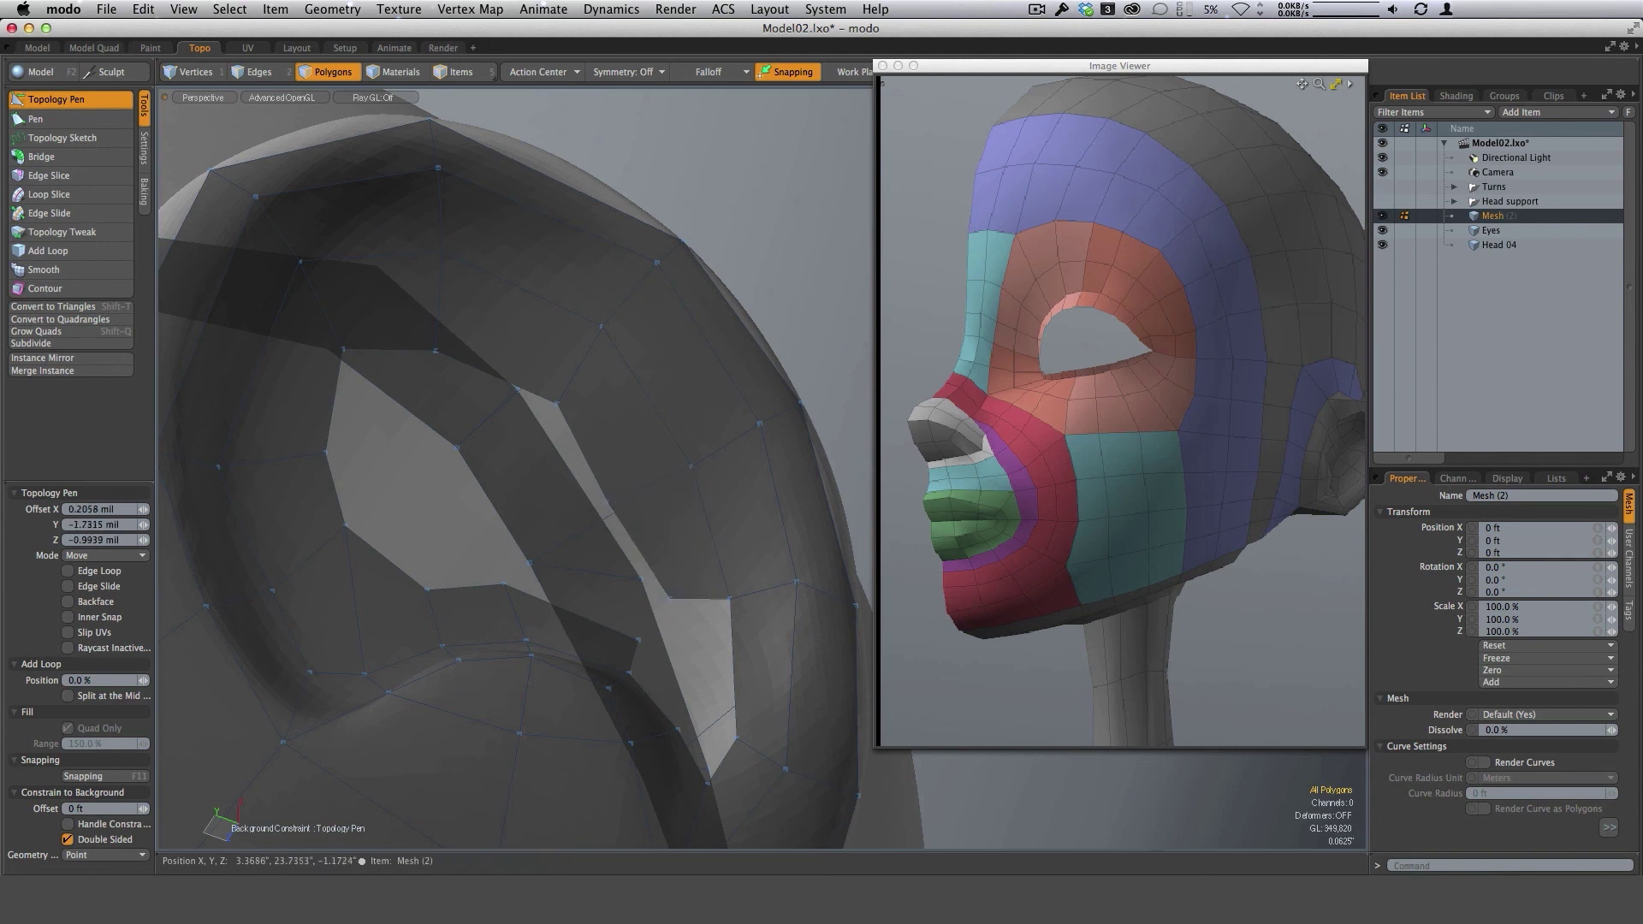
alt+drag(755, 660, 625, 599)
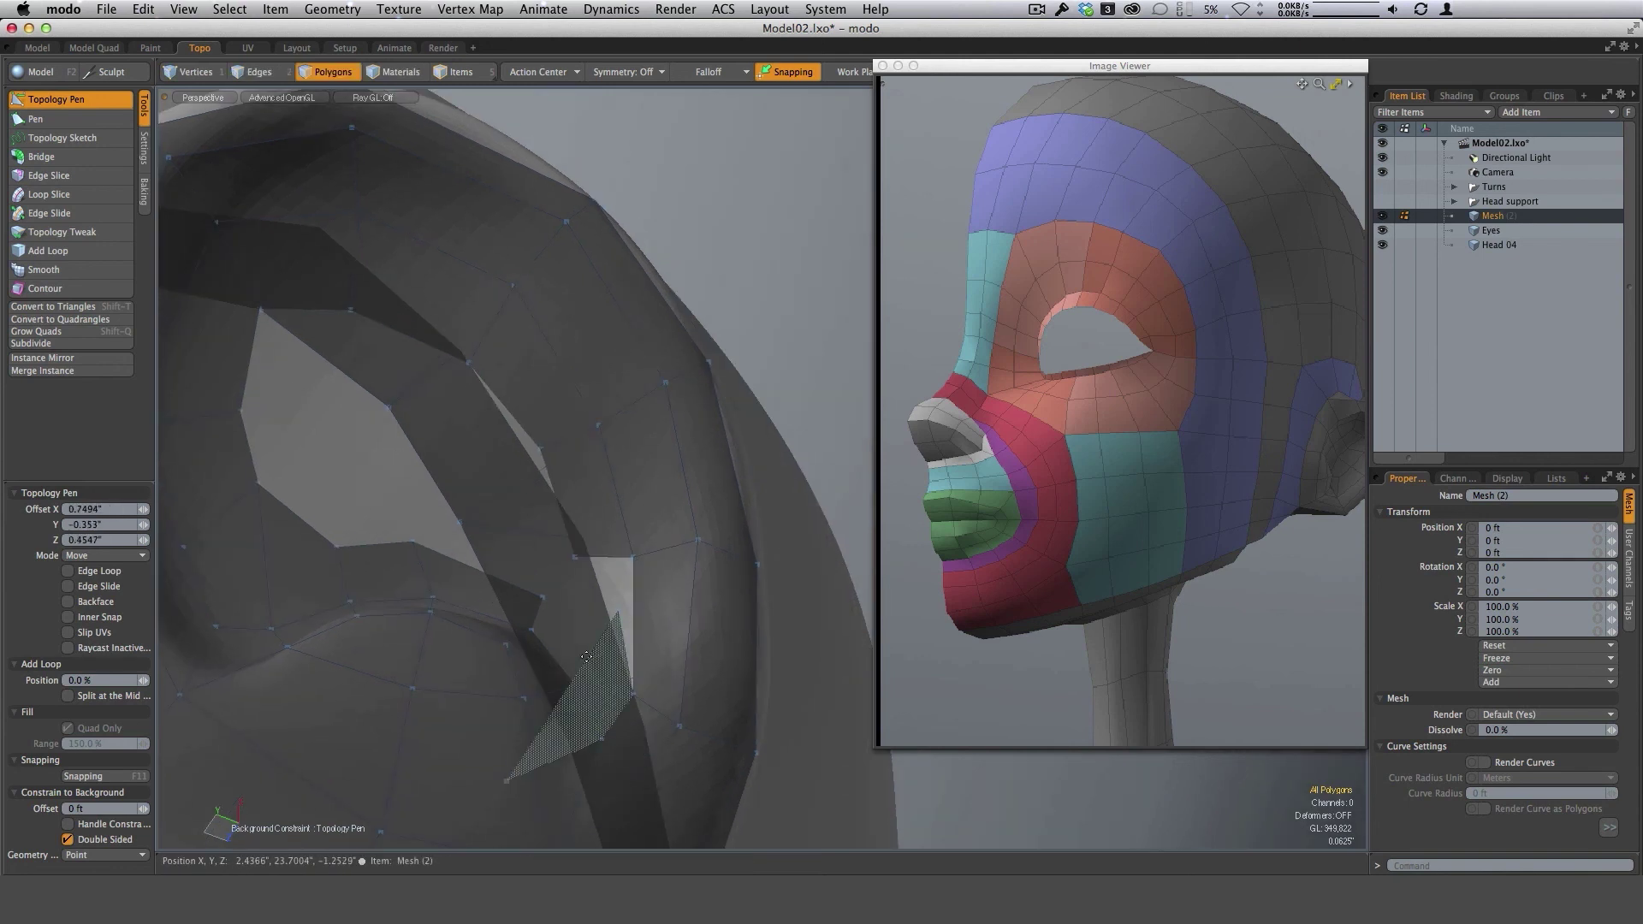
alt+drag(693, 663, 537, 581)
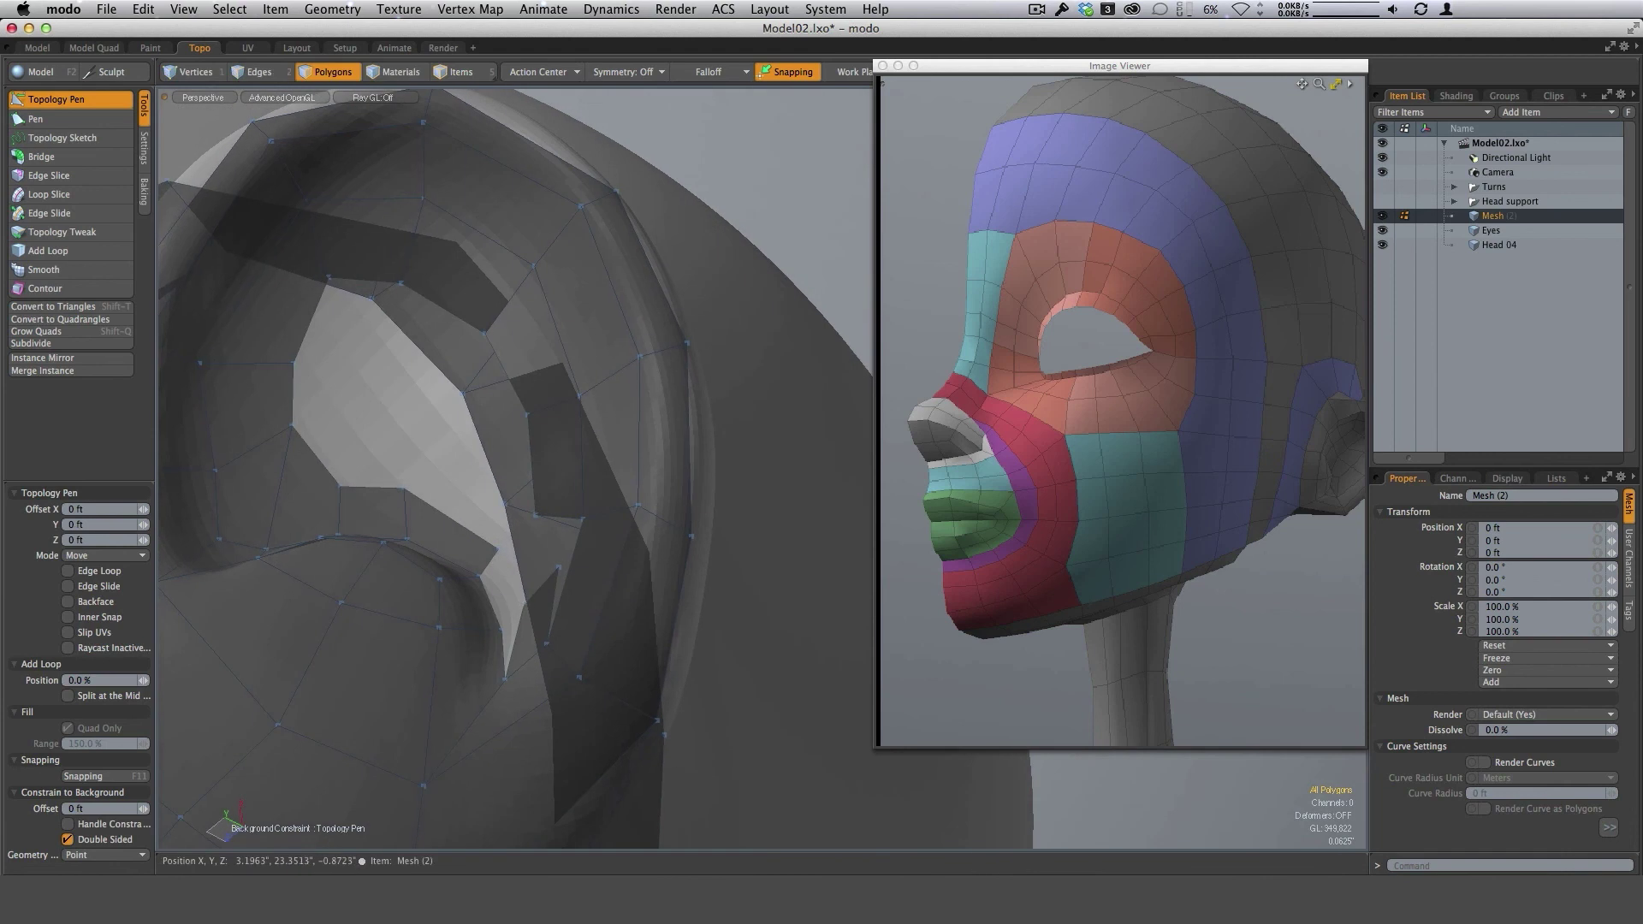
key(super+z)
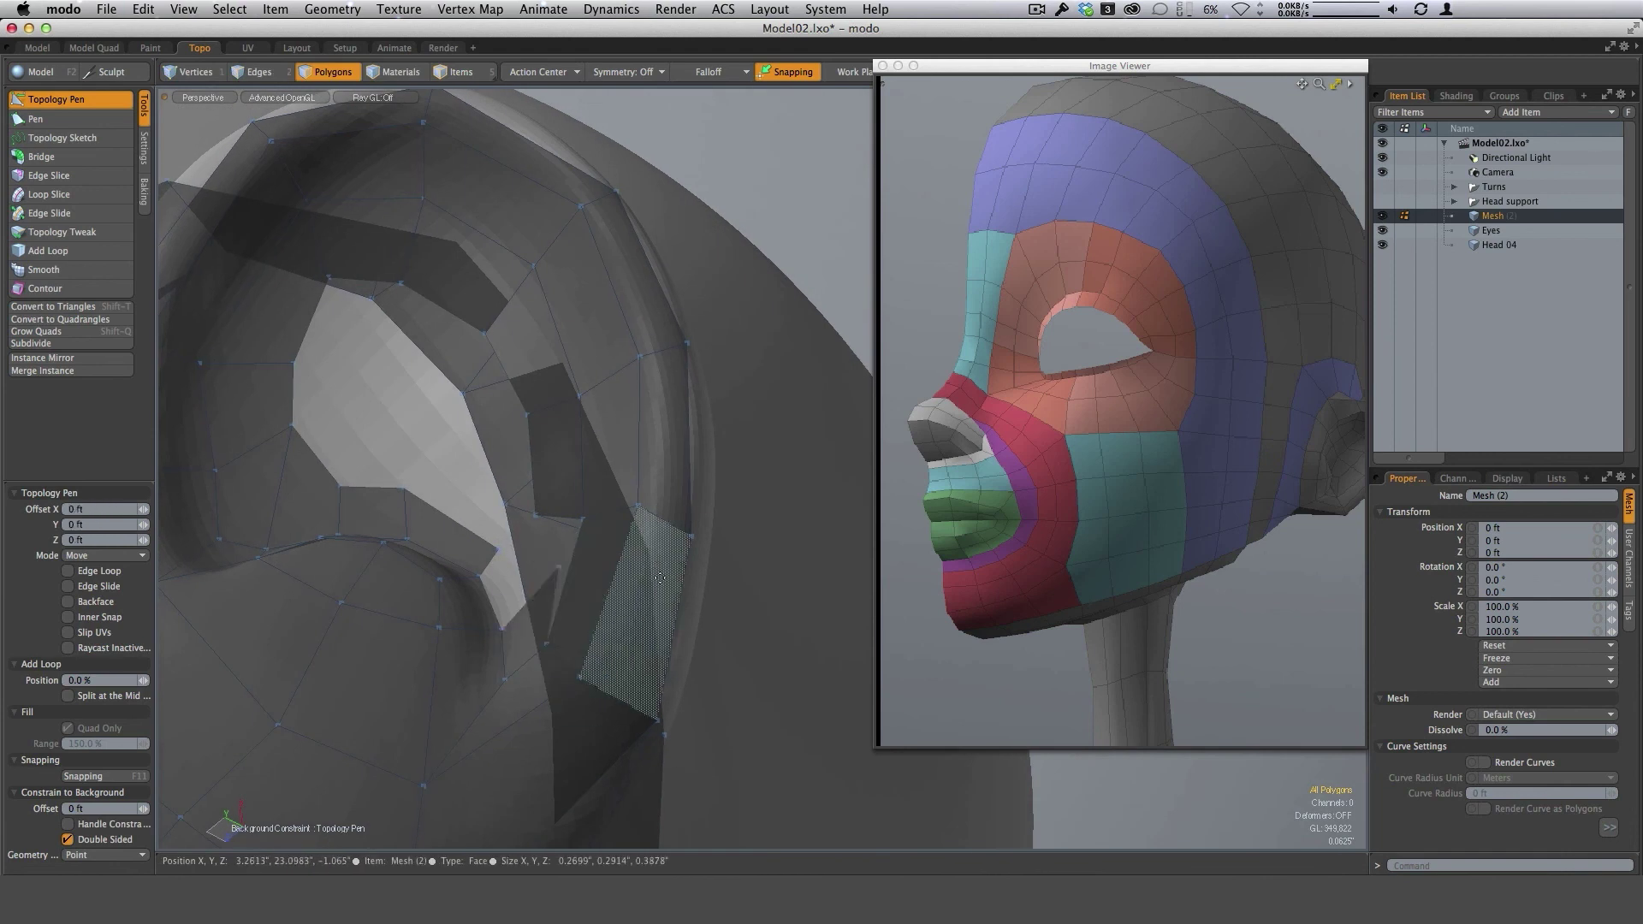
alt+drag(640, 637, 520, 566)
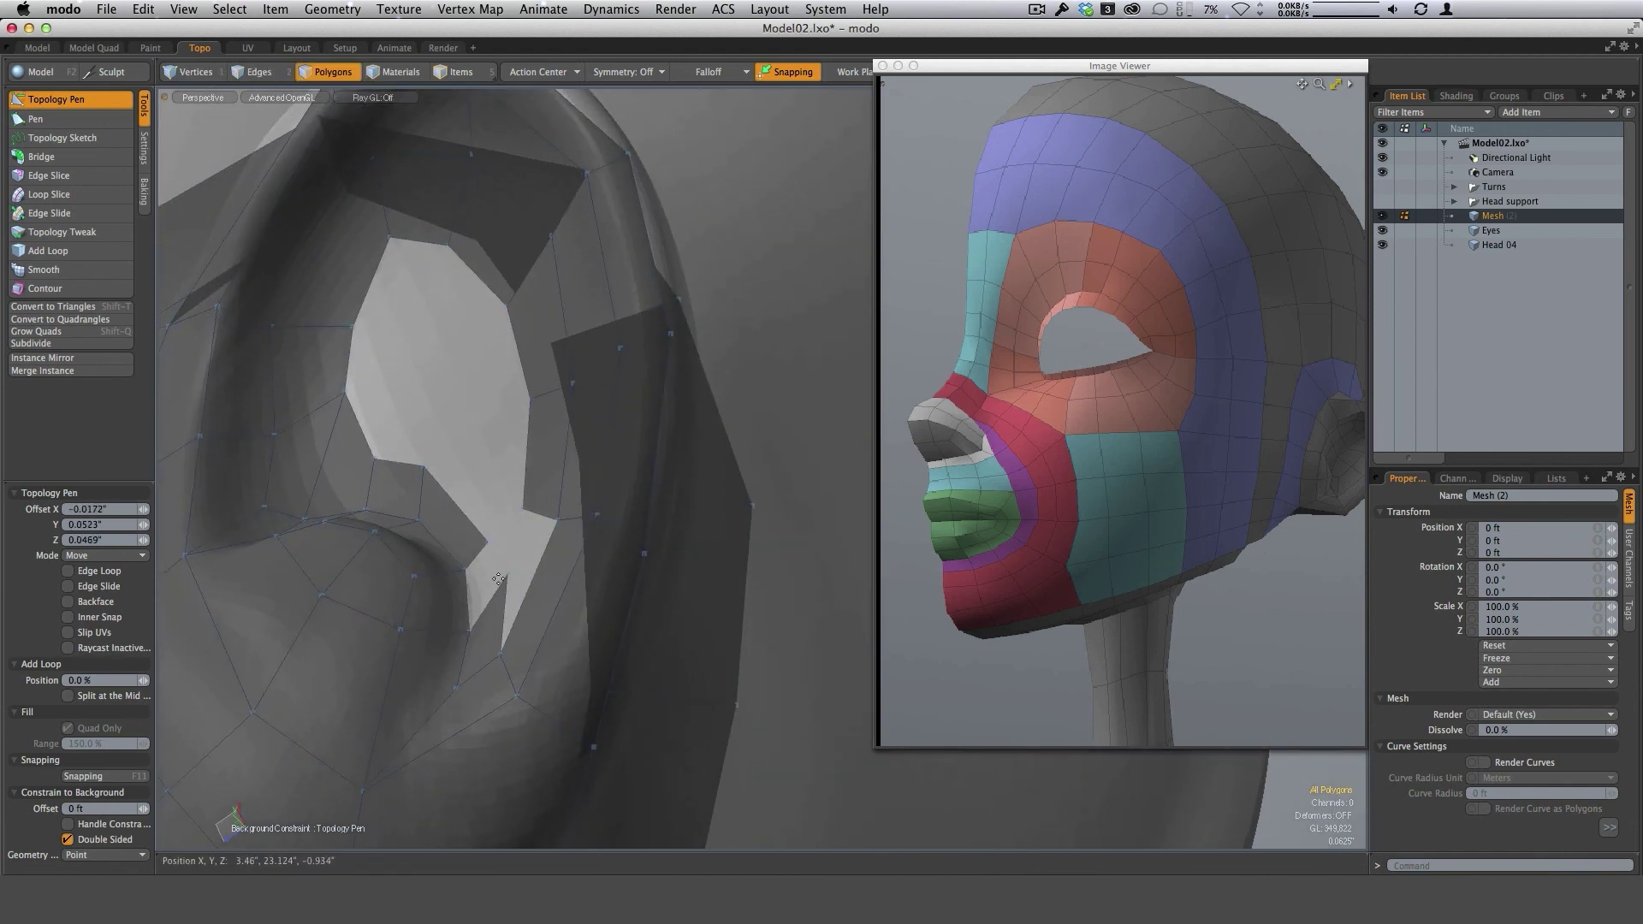
alt+drag(470, 627, 518, 584)
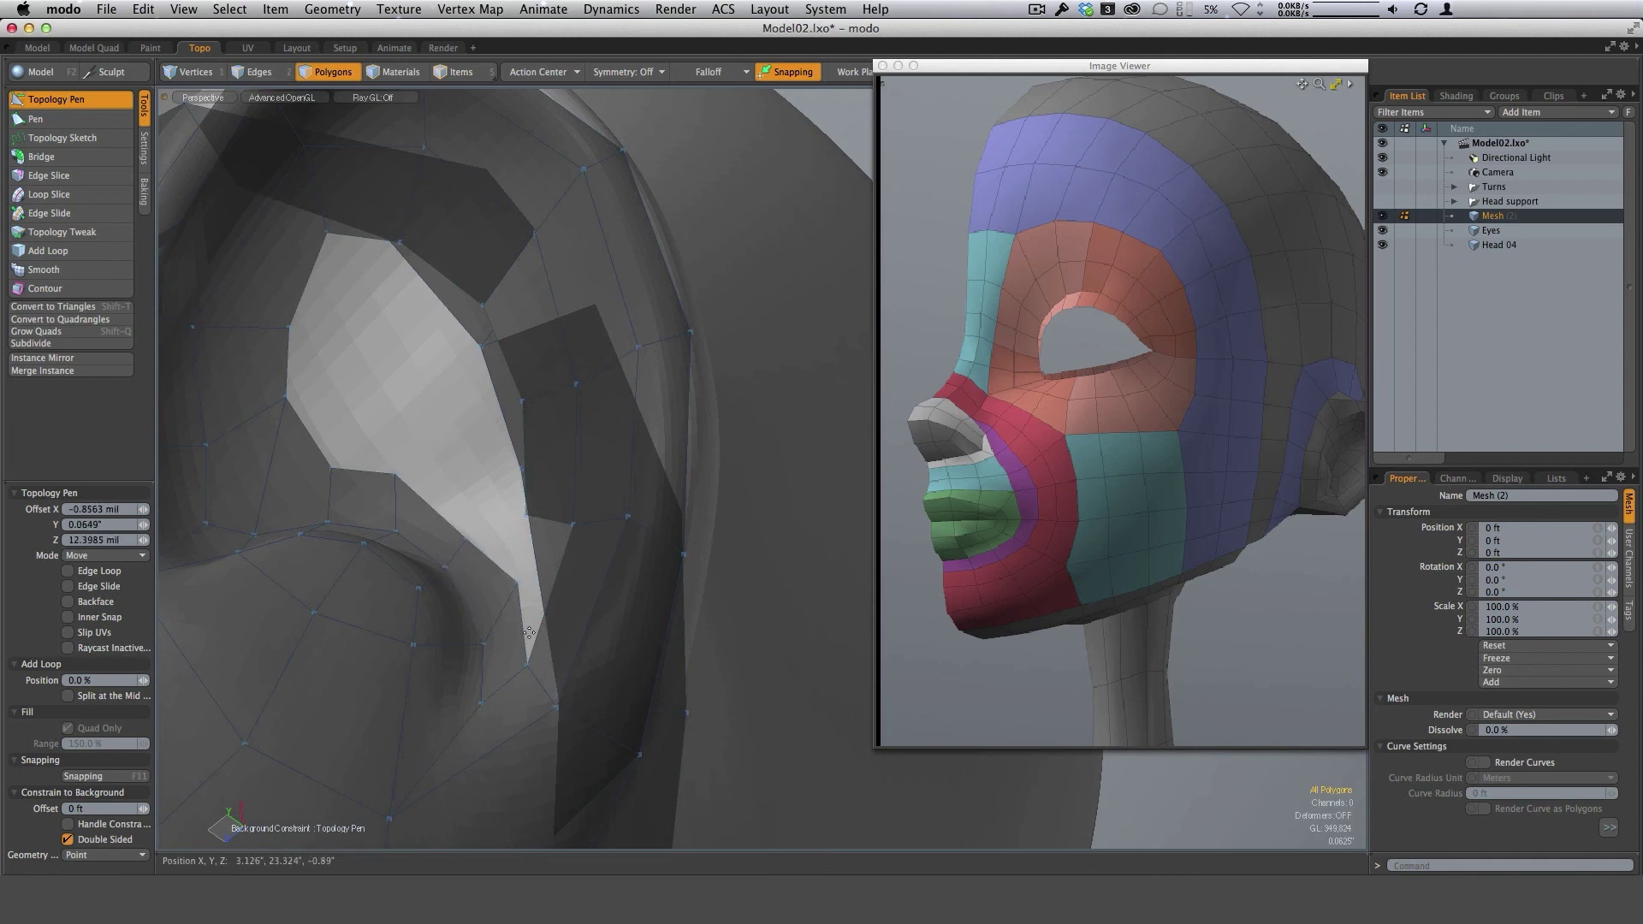
drag(524, 640, 515, 645)
key(super+z)
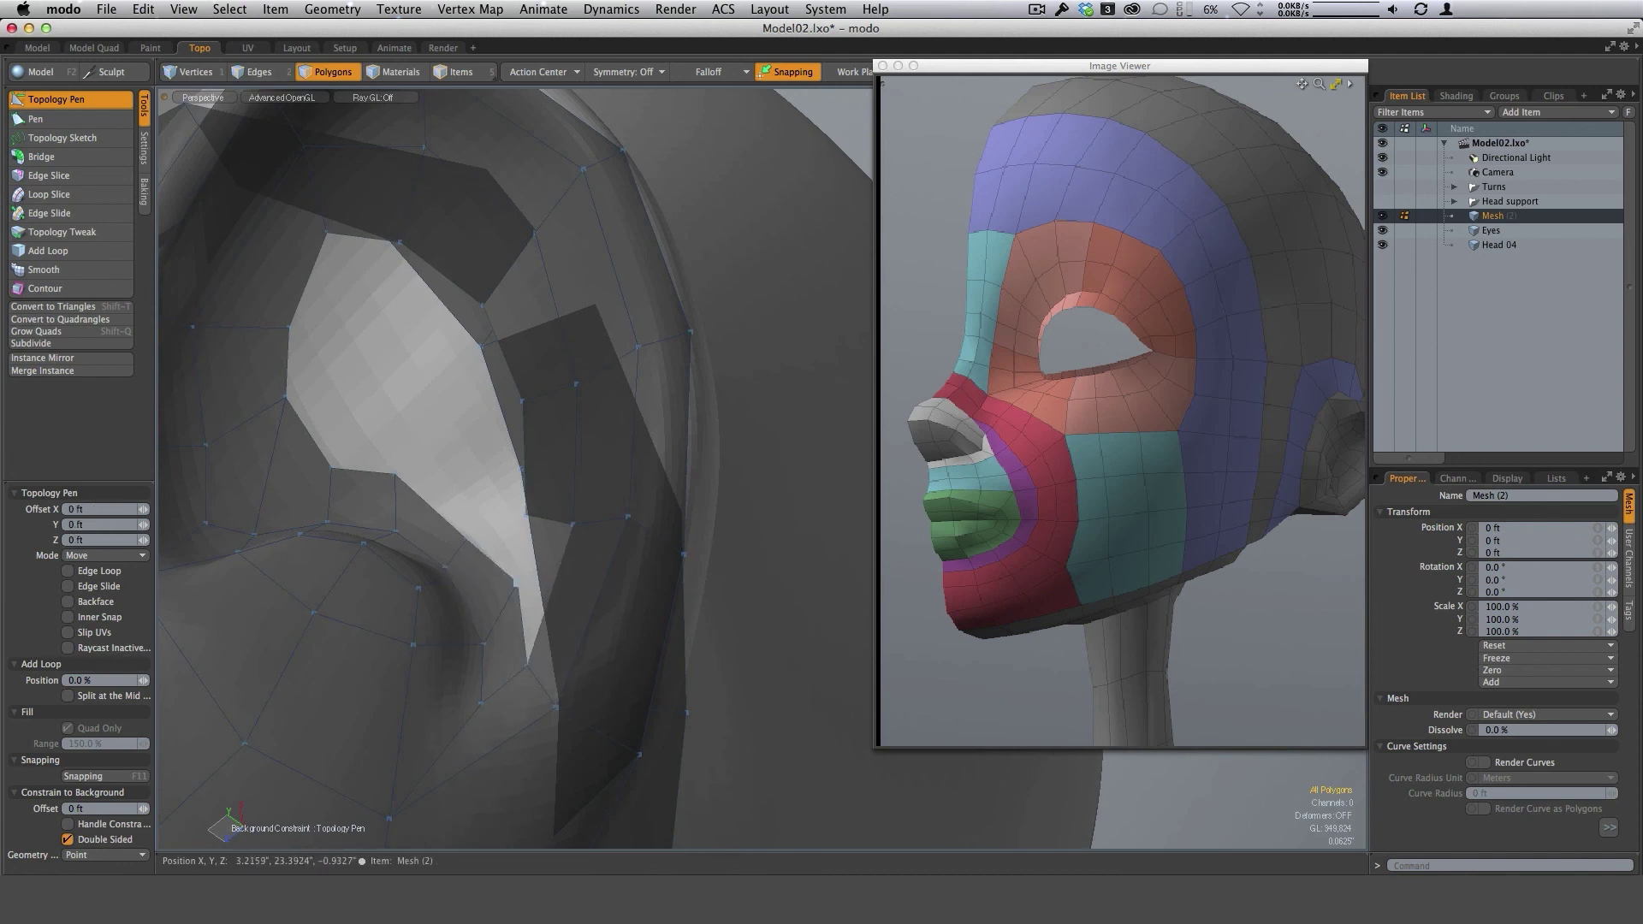
Close the ring of quads at the back of the ear bowl, undoing a misplaced edit and repositioning the joining vertices.
alt+drag(557, 567, 390, 498)
drag(444, 450, 455, 456)
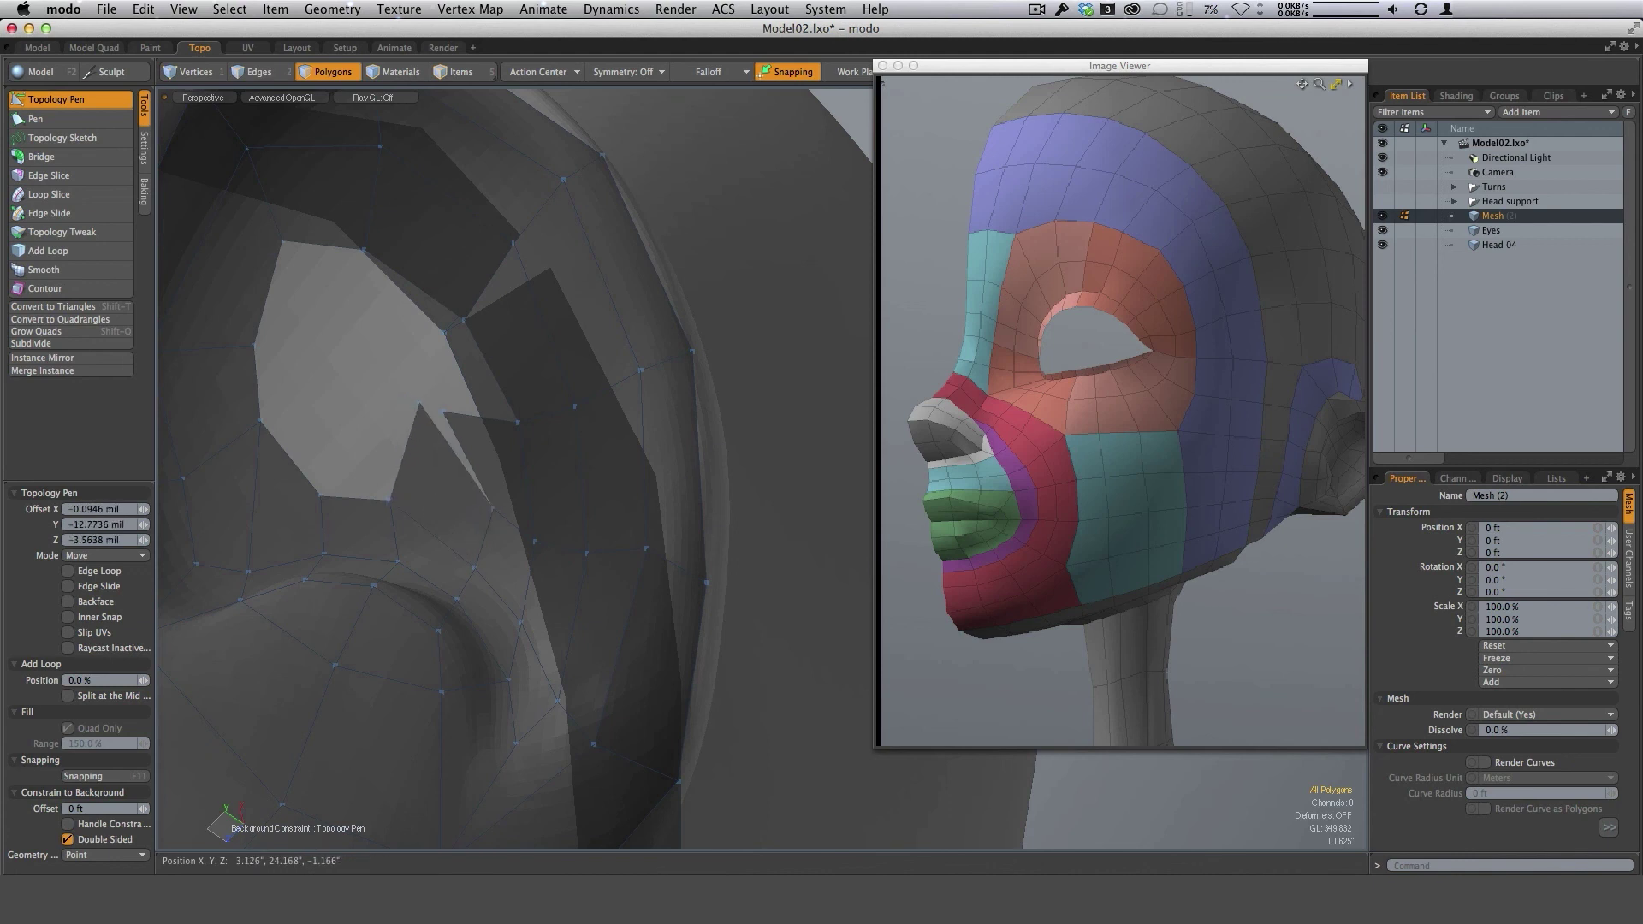
key(super+z)
drag(415, 400, 618, 284)
drag(472, 403, 484, 414)
alt+drag(485, 453, 517, 465)
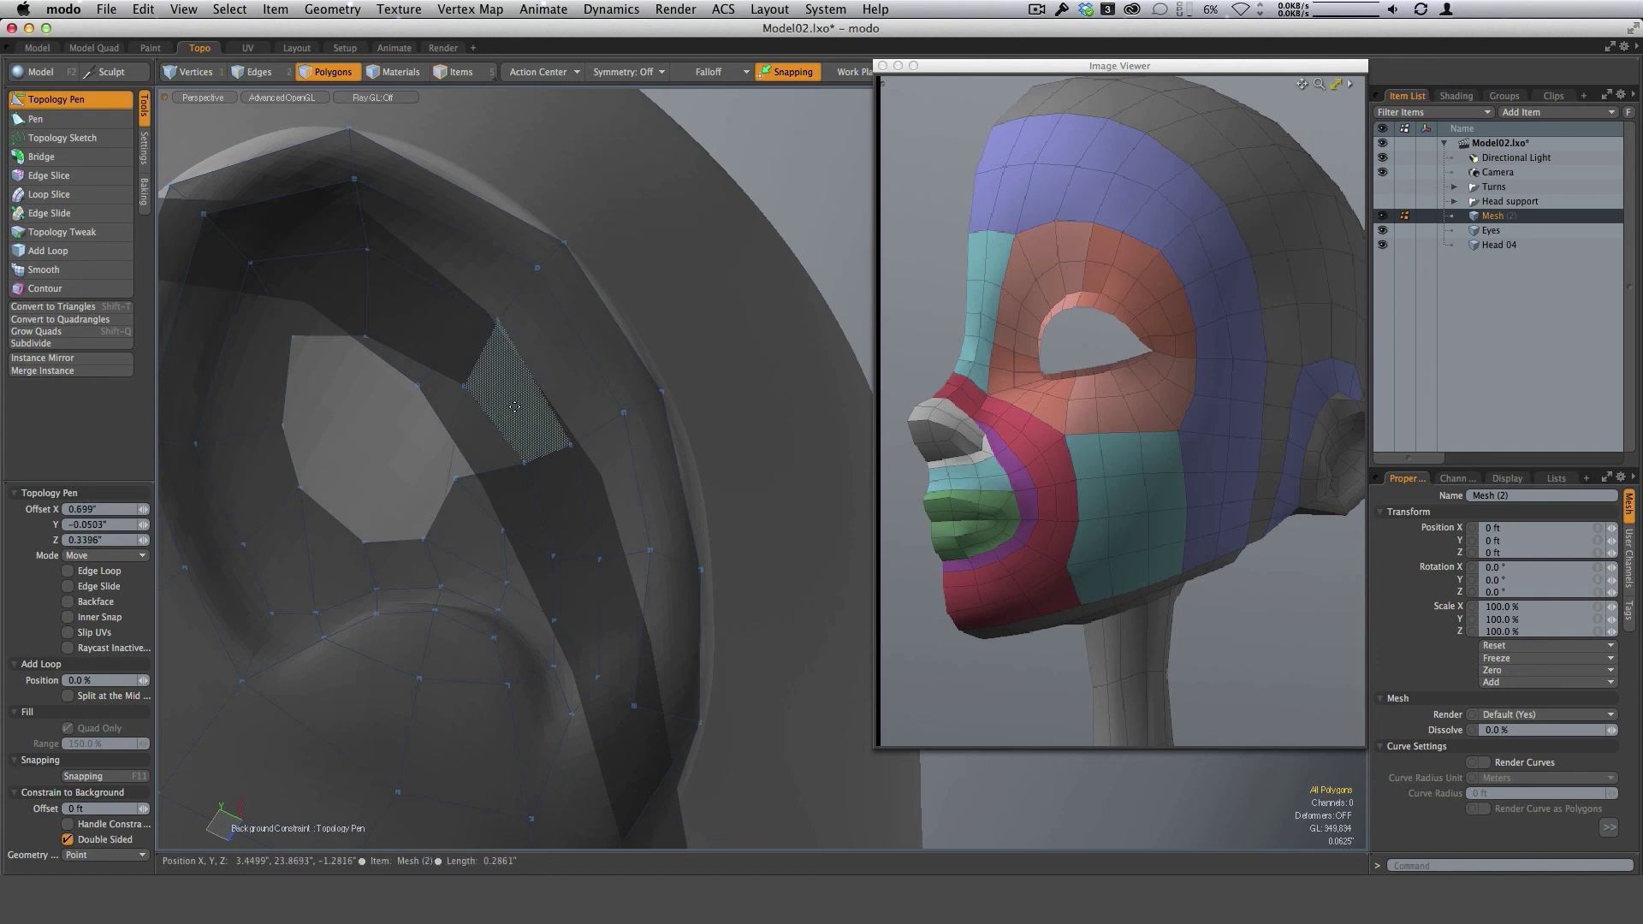
ctrl+click(519, 392)
Adjust the edges of the remaining hole in the centre of the ear bowl and fill it with quads.
alt+drag(611, 487, 368, 351)
alt+drag(465, 397, 477, 482)
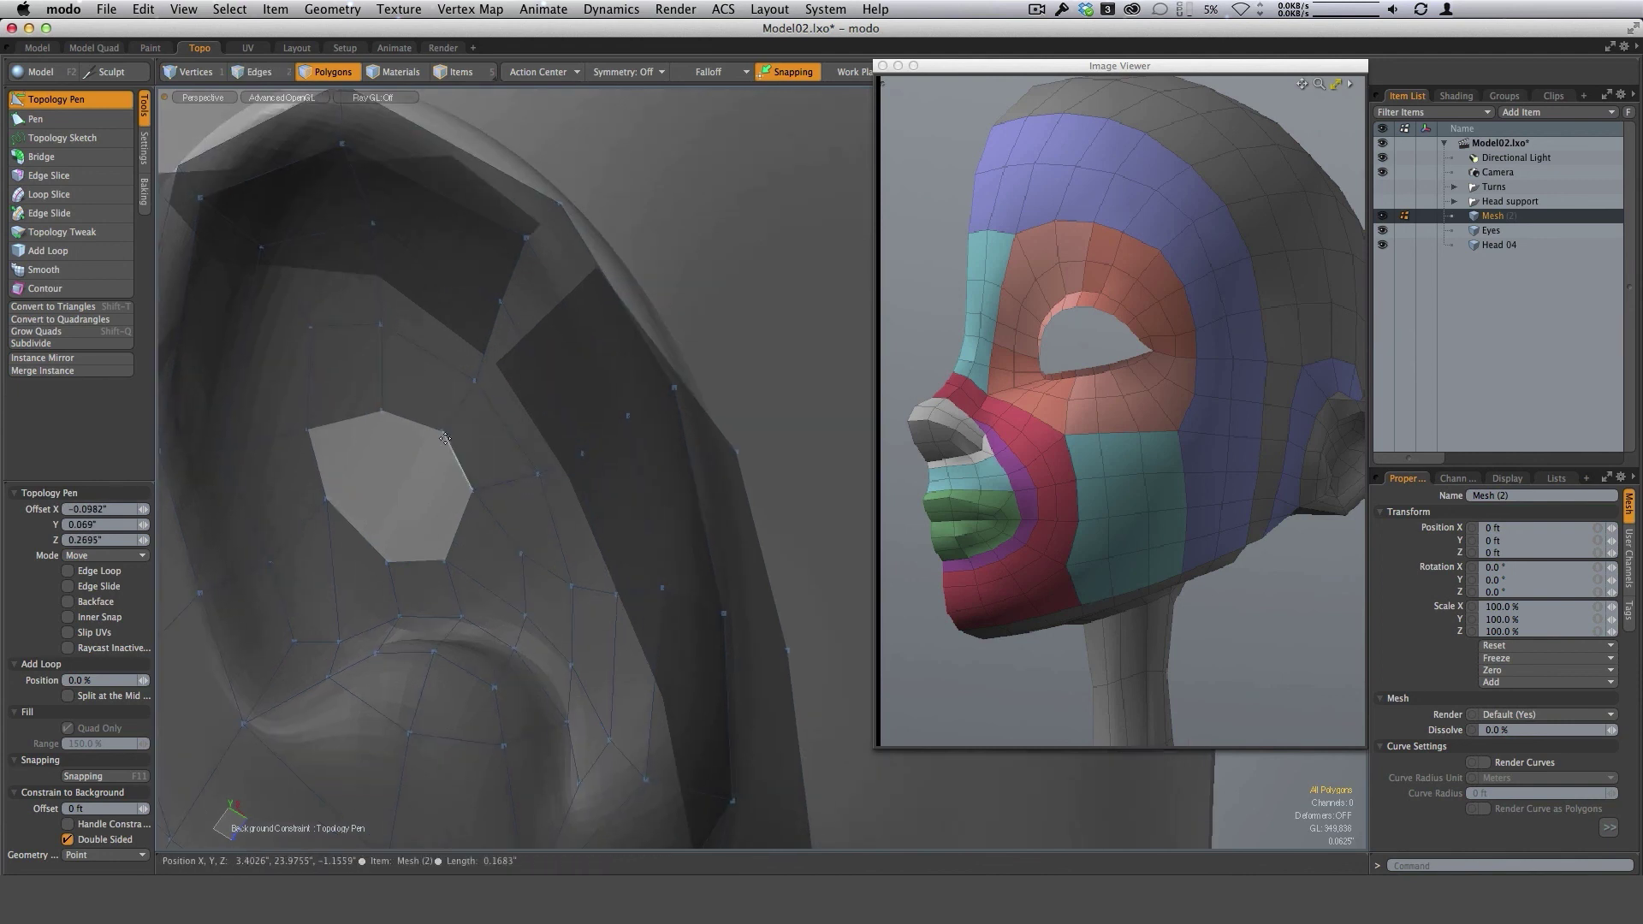
drag(405, 421, 420, 557)
shift+drag(382, 416, 327, 499)
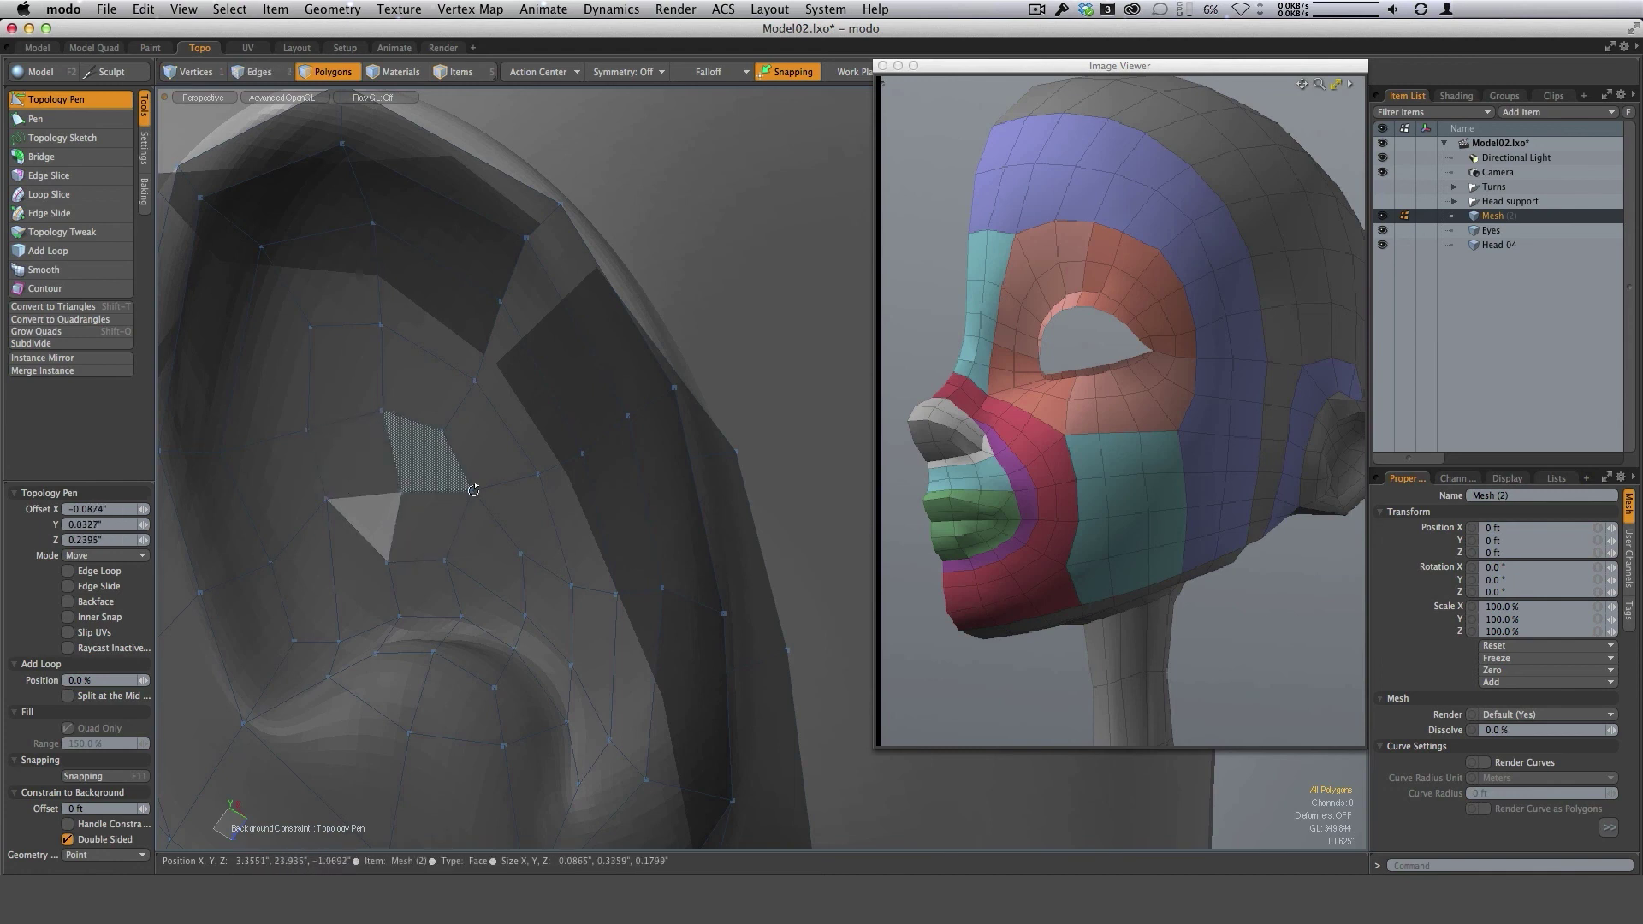
alt+drag(436, 449, 614, 478)
shift+drag(385, 485, 367, 556)
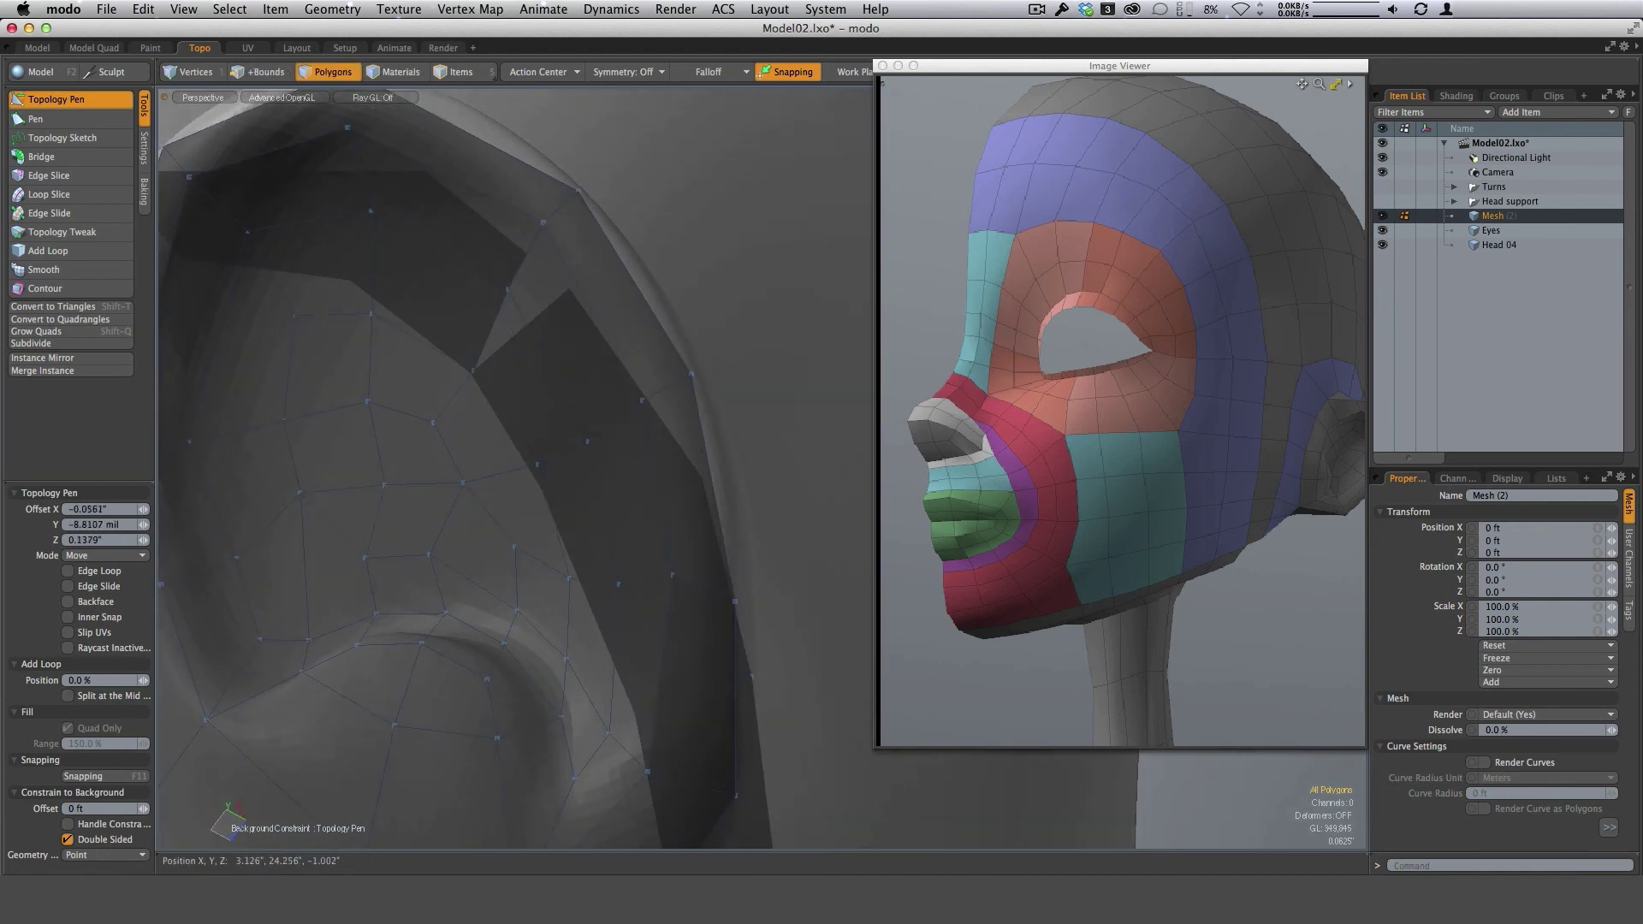
Unhide the rest of the head's retopology mesh around the finished ear.
mouse_move(612, 572)
alt+mouse_down()
mouse_move(543, 515)
mouse_move(607, 561)
alt+mouse_up()
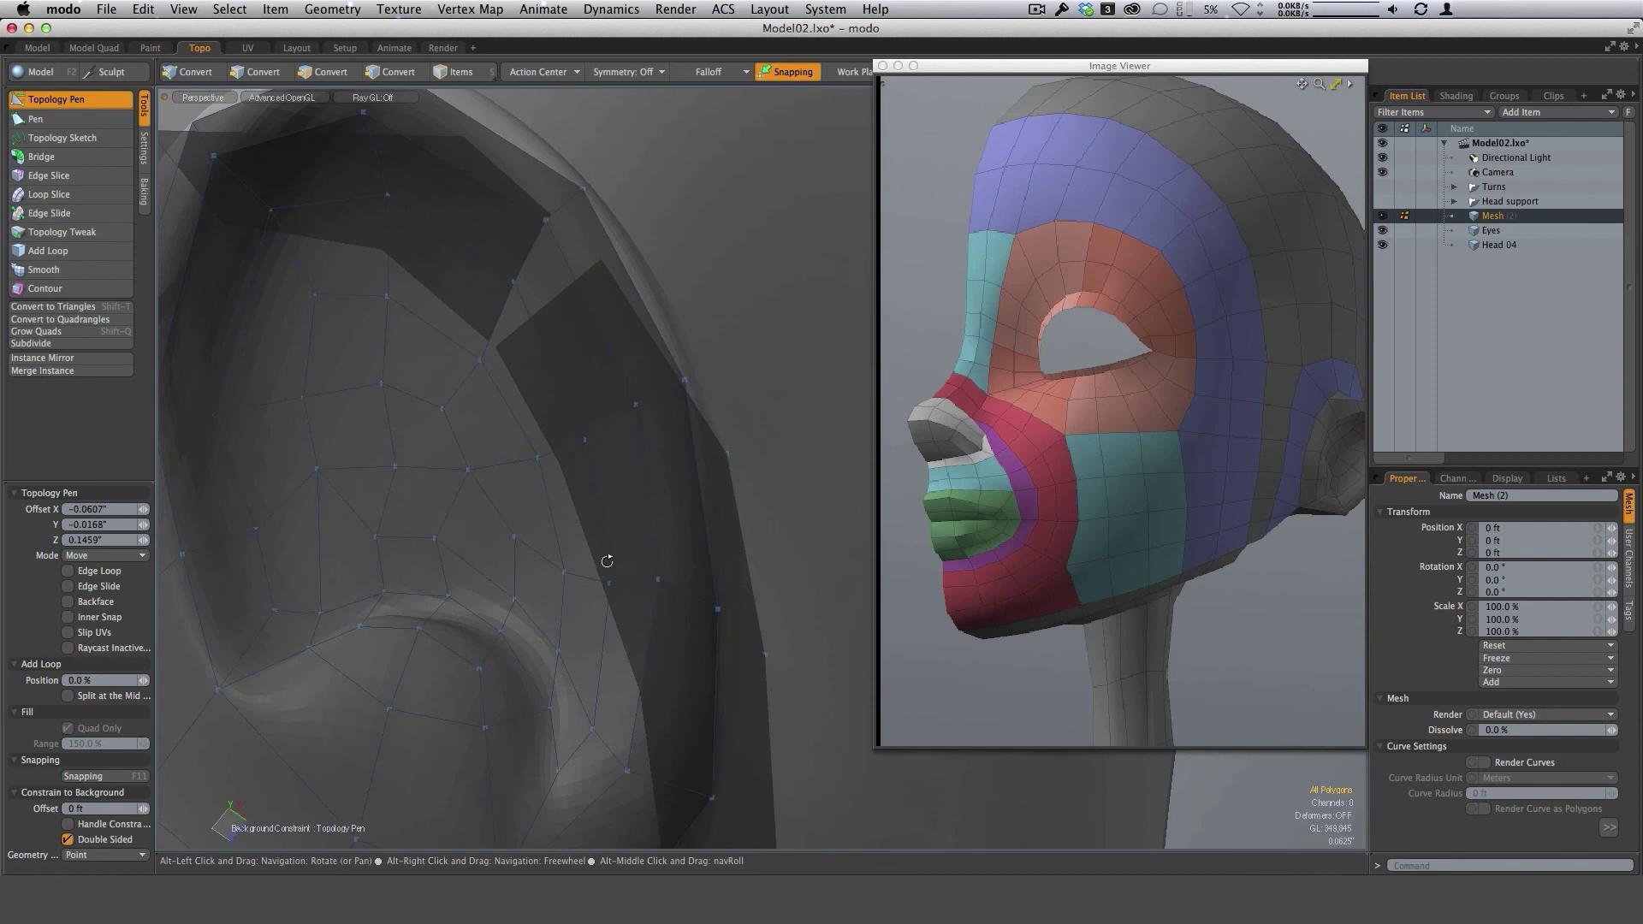
alt+drag(522, 441, 622, 527)
alt+drag(572, 447, 561, 547)
scroll(609, 454, up, 5)
alt+drag(675, 514, 702, 659)
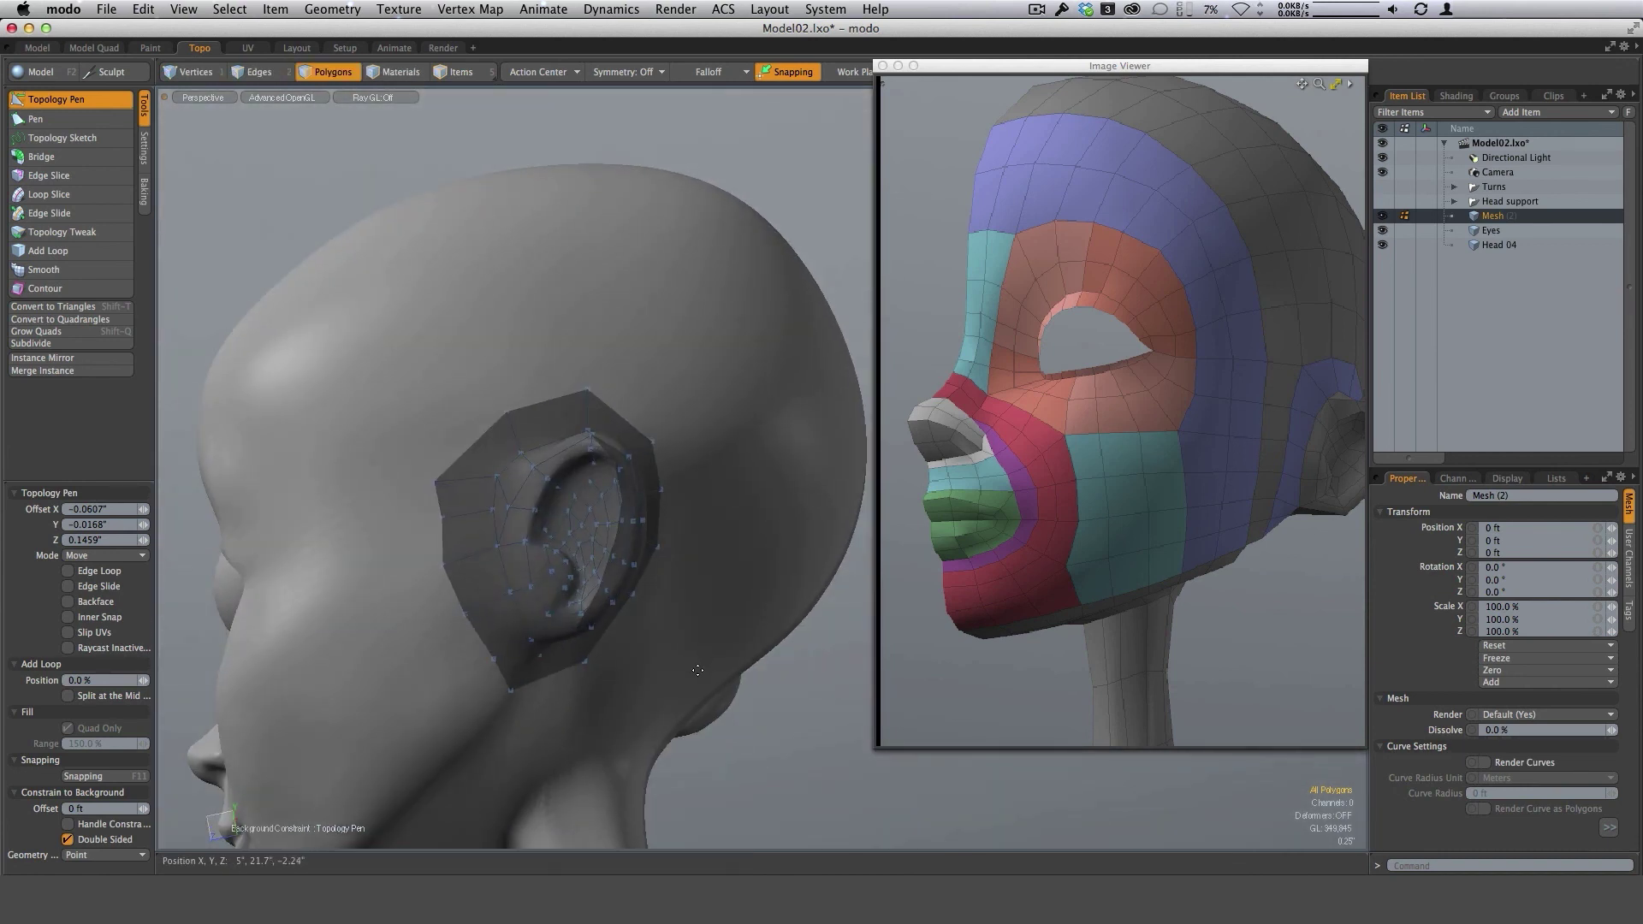
key(u)
alt+drag(551, 428, 573, 282)
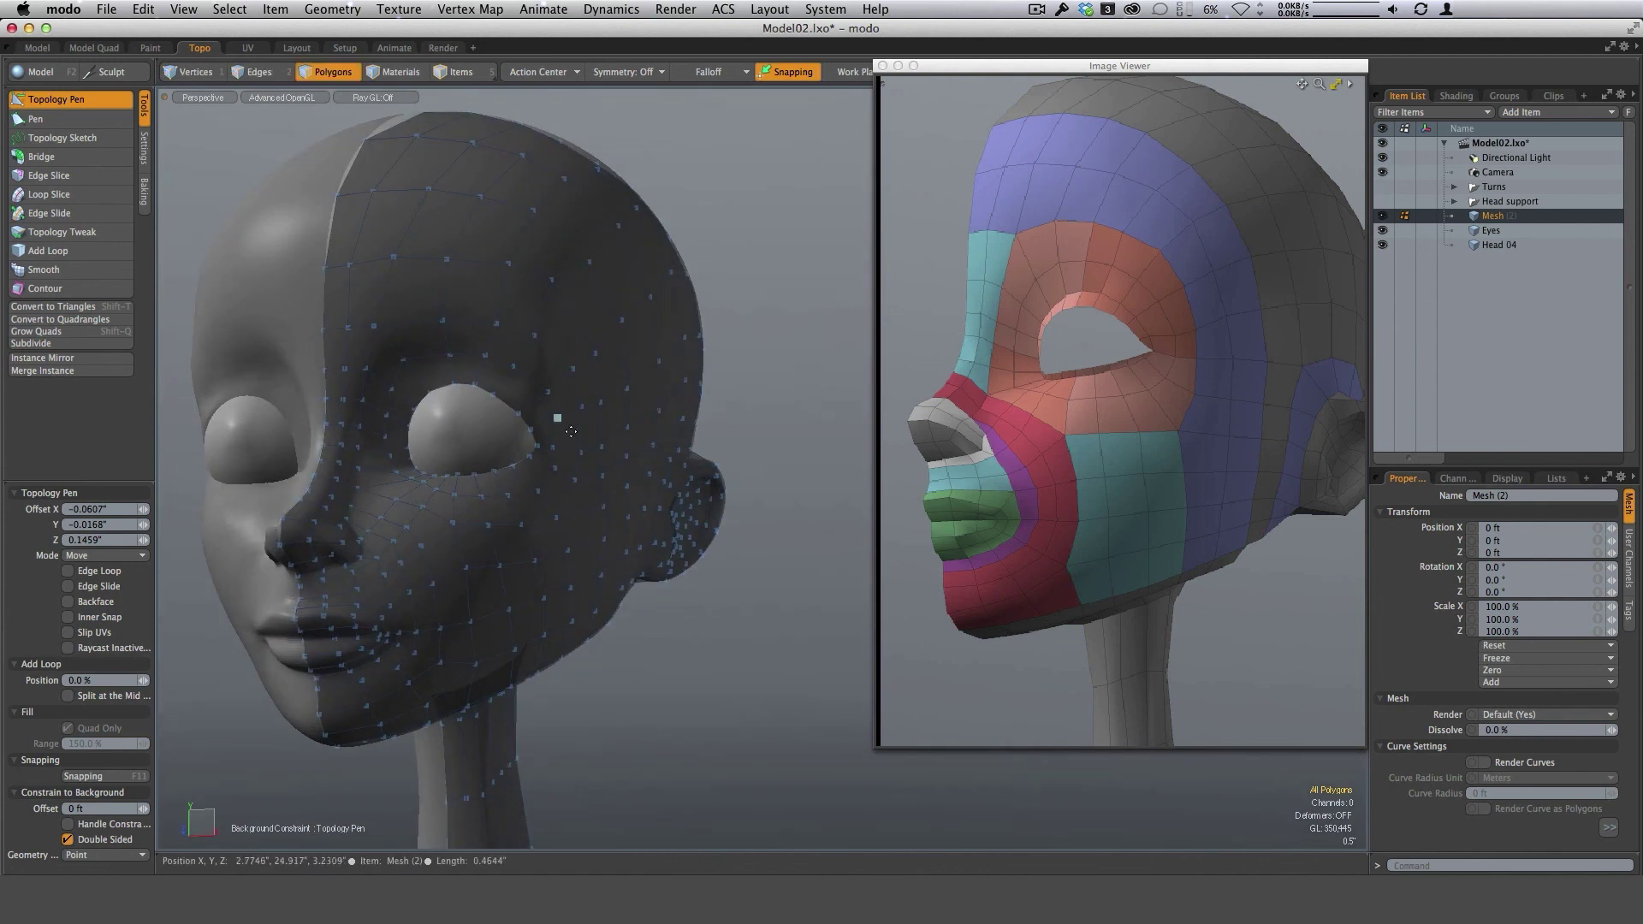
Extrude quads inward from the upper edge of the eye opening toward the inner corner and adjust their free edges.
alt+drag(571, 431, 412, 437)
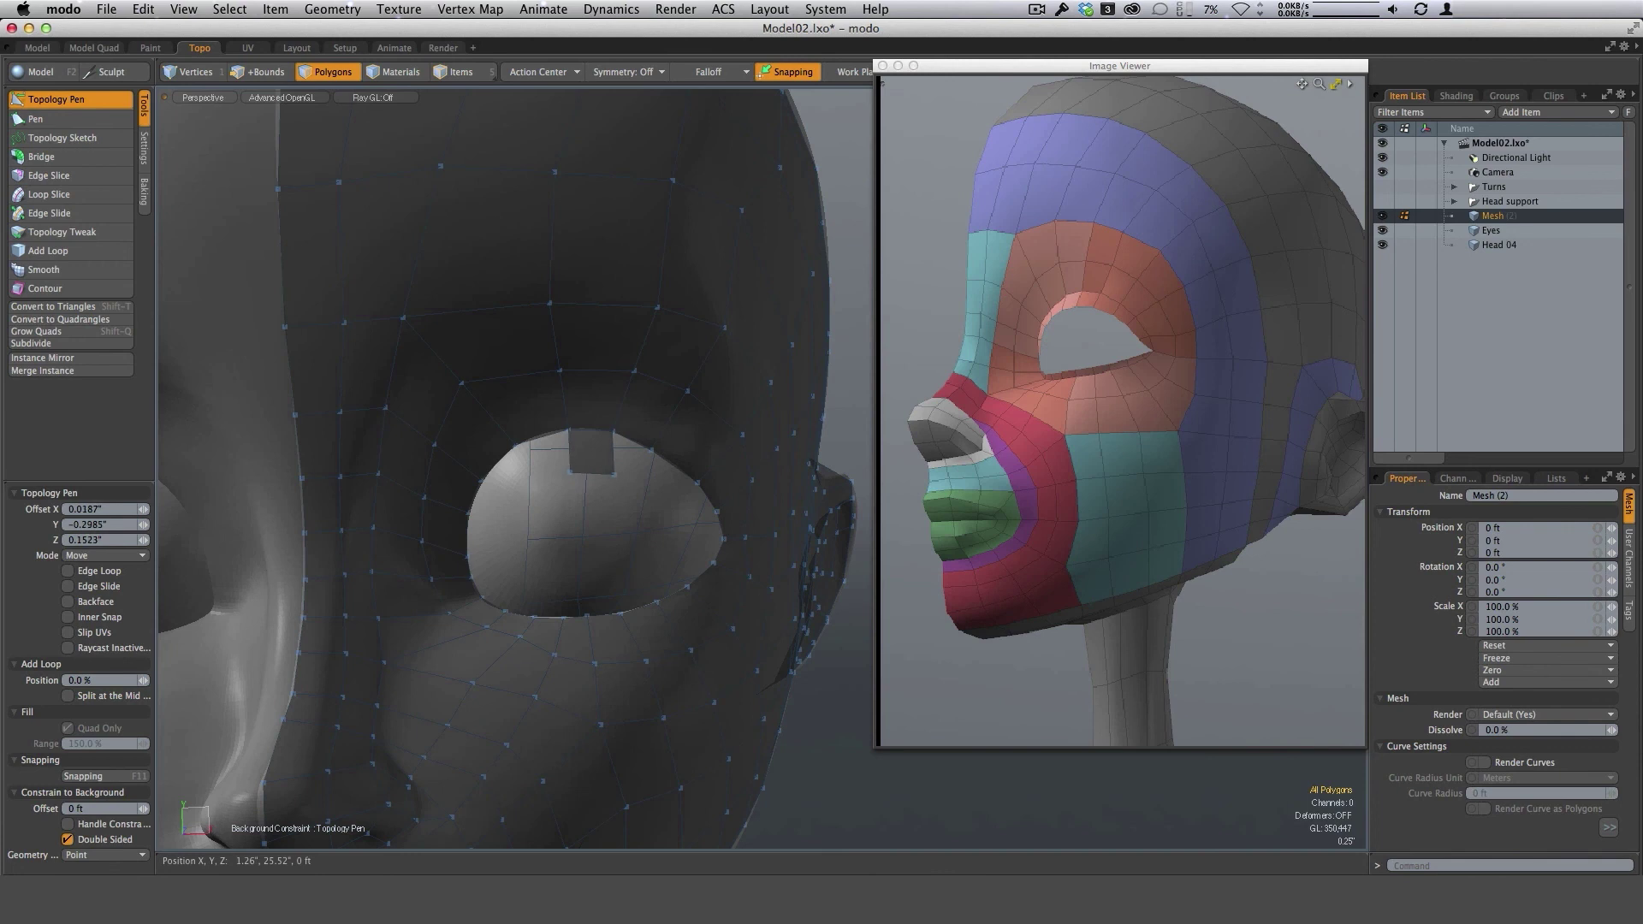
scroll(591, 466, up, 2)
shift+drag(556, 412, 479, 432)
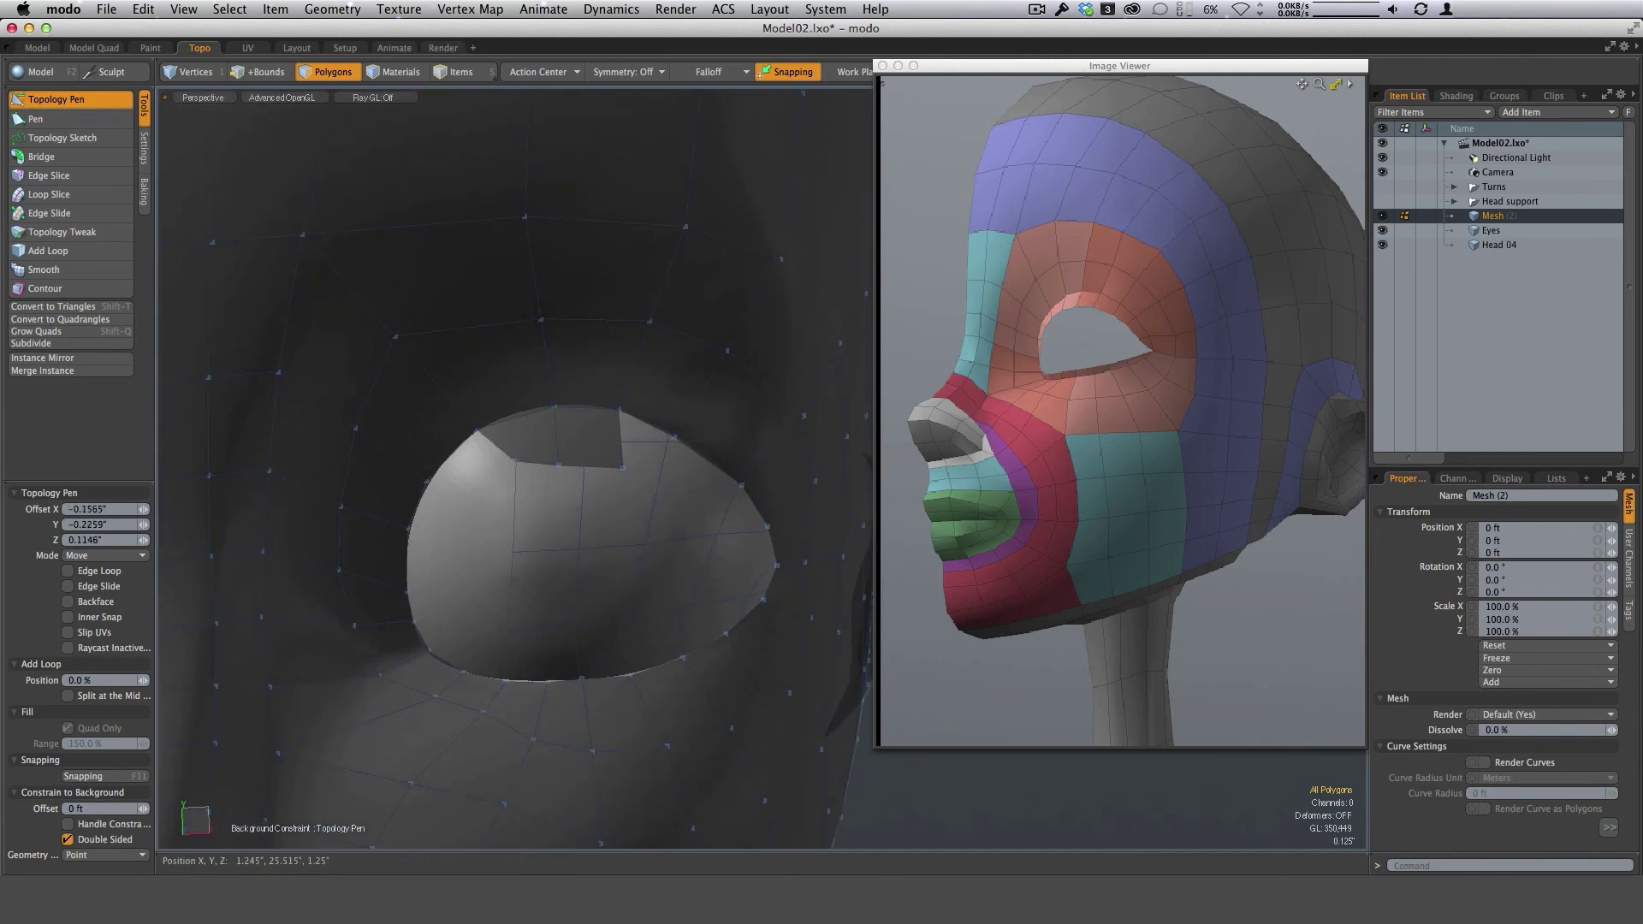
drag(591, 483, 481, 478)
alt+drag(737, 496, 565, 398)
scroll(564, 399, up, 2)
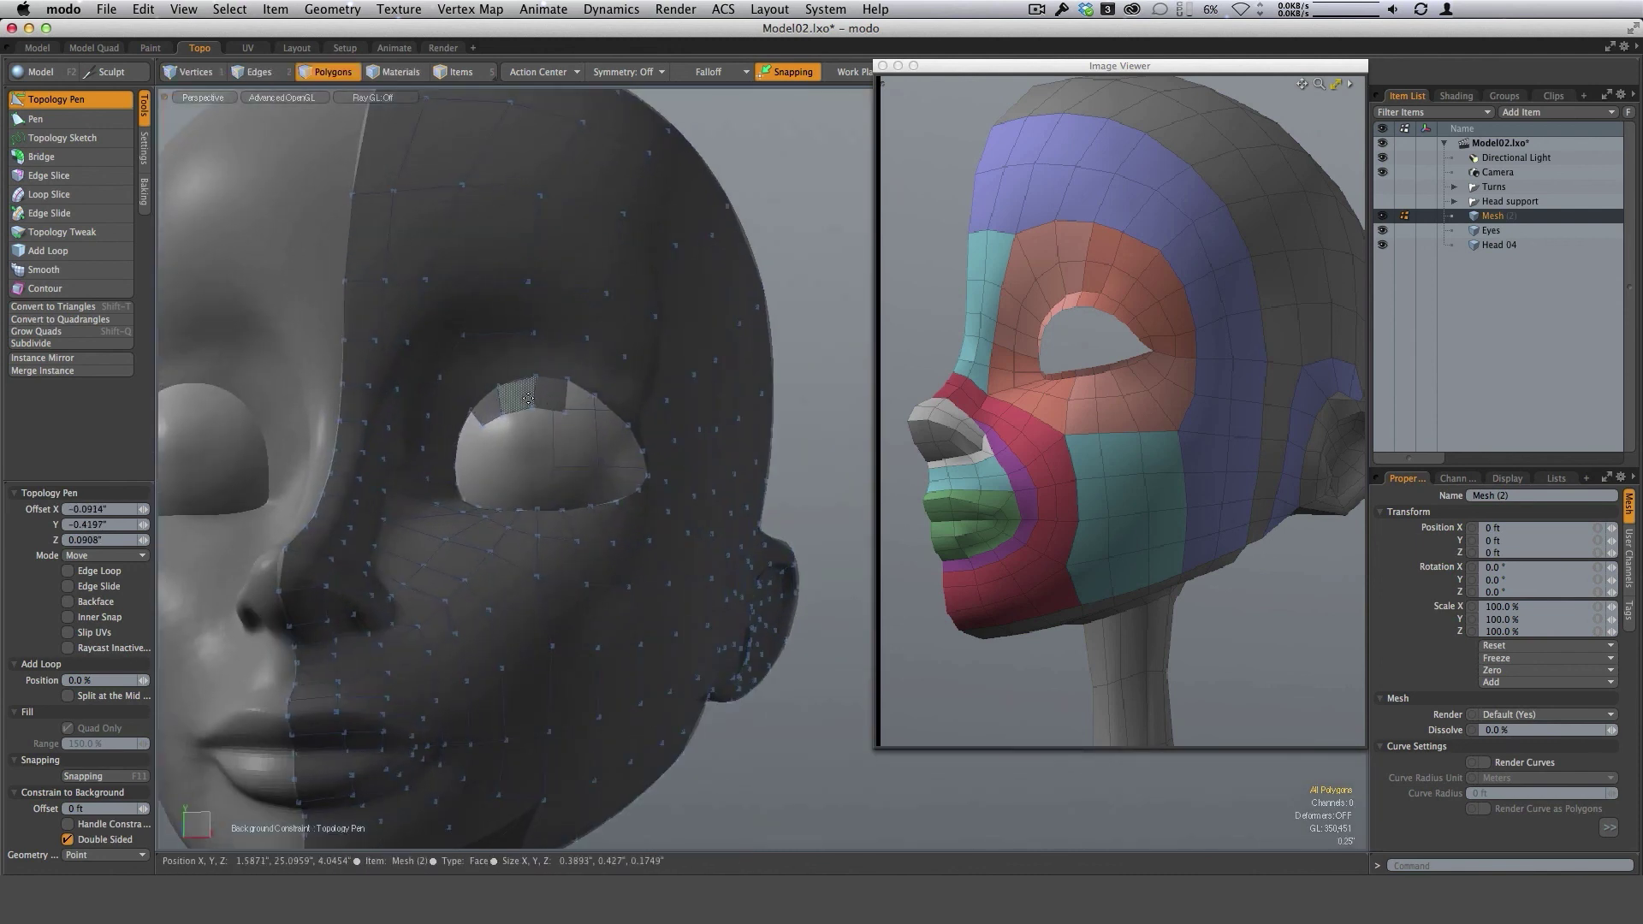
scroll(520, 404, up, 2)
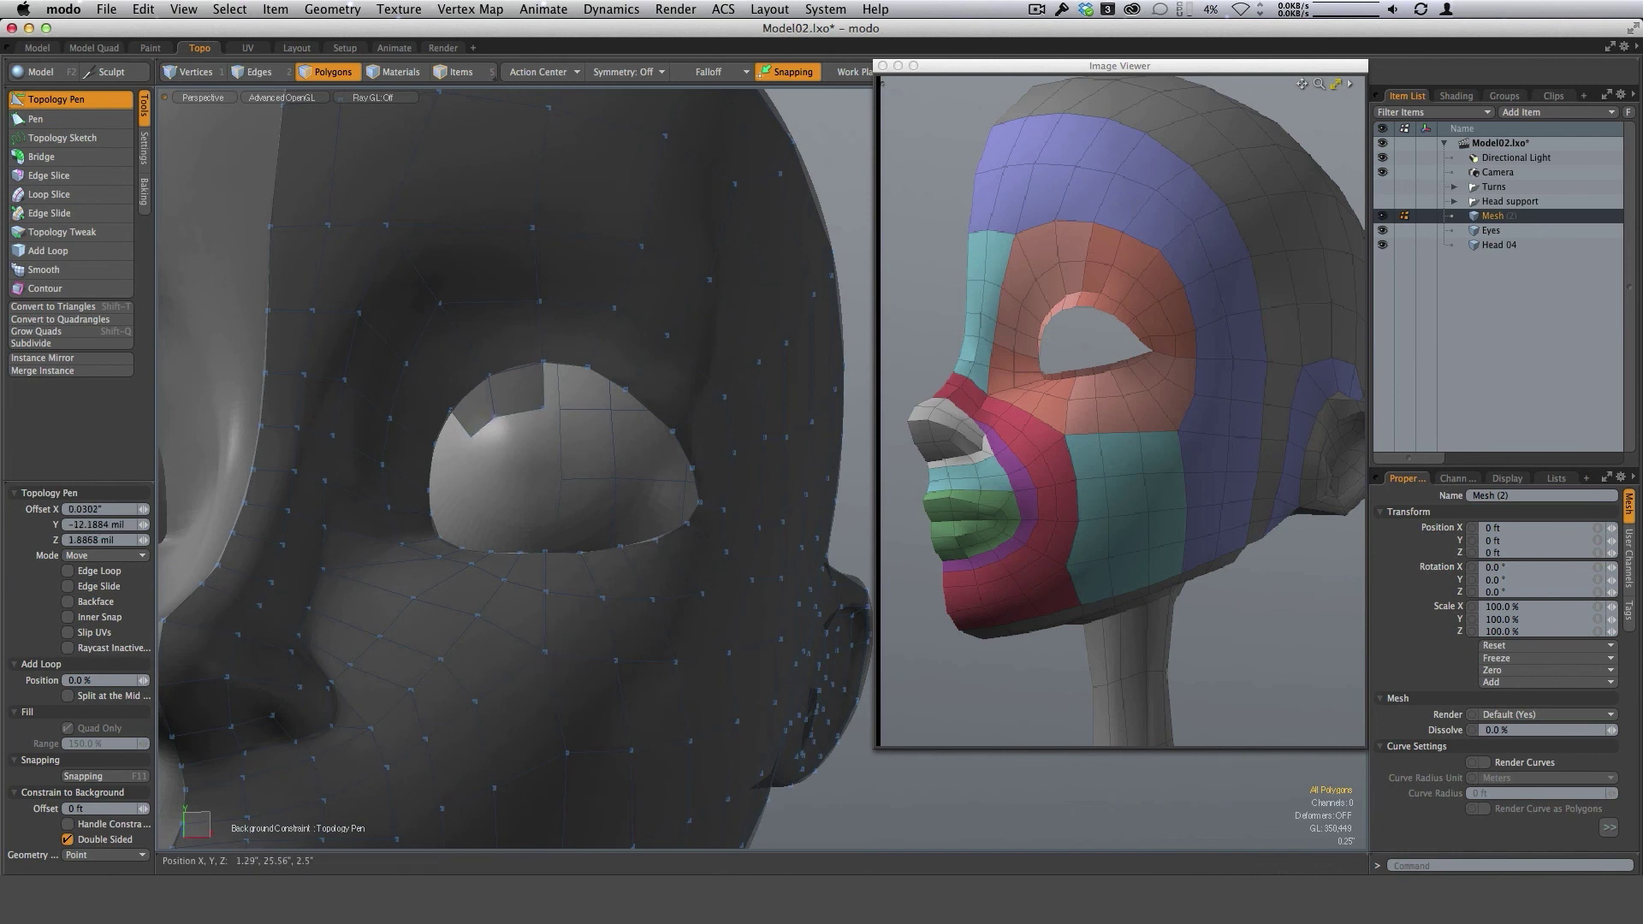
drag(544, 409, 530, 447)
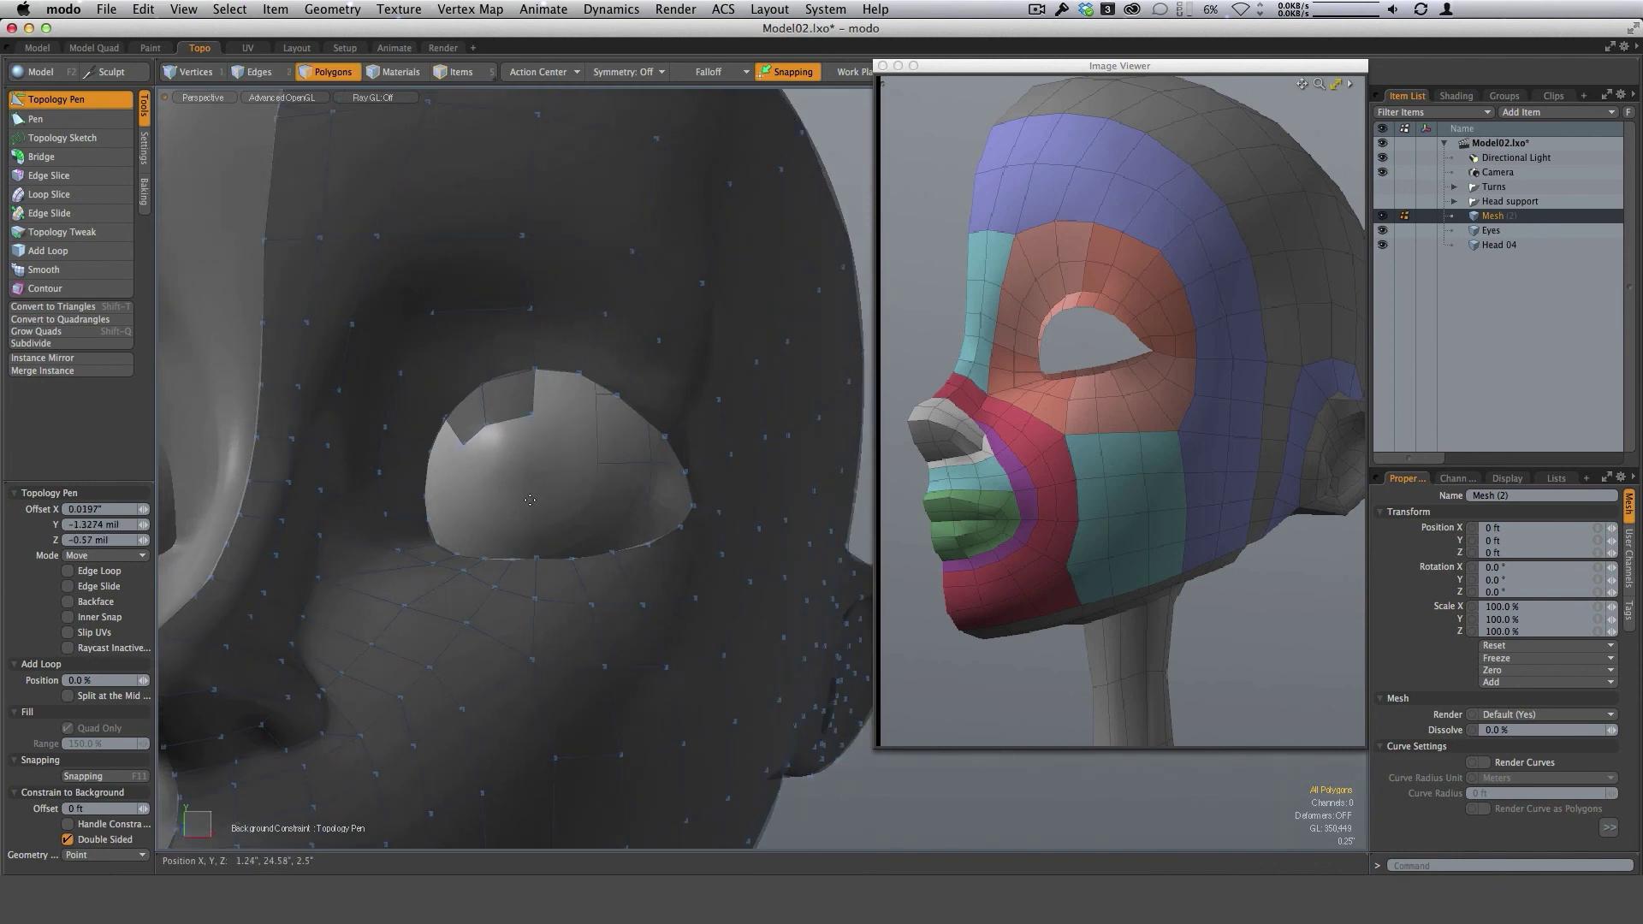
Start a row of inward quads from the middle of the lower eyelid edge.
scroll(526, 563, up, 1)
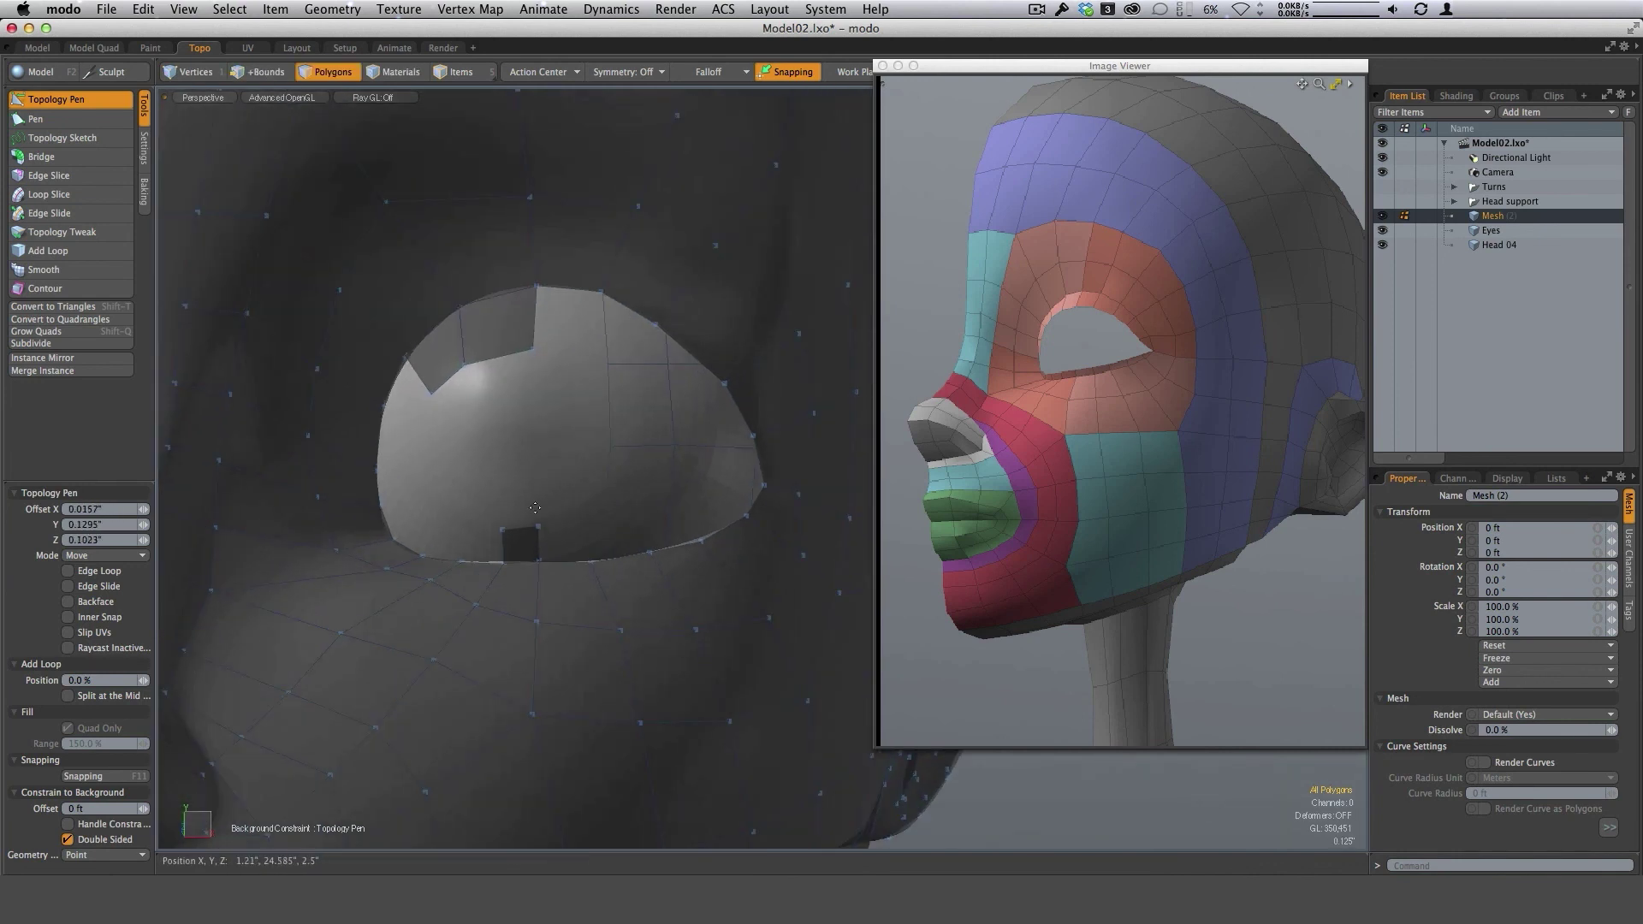
scroll(526, 556, up, 2)
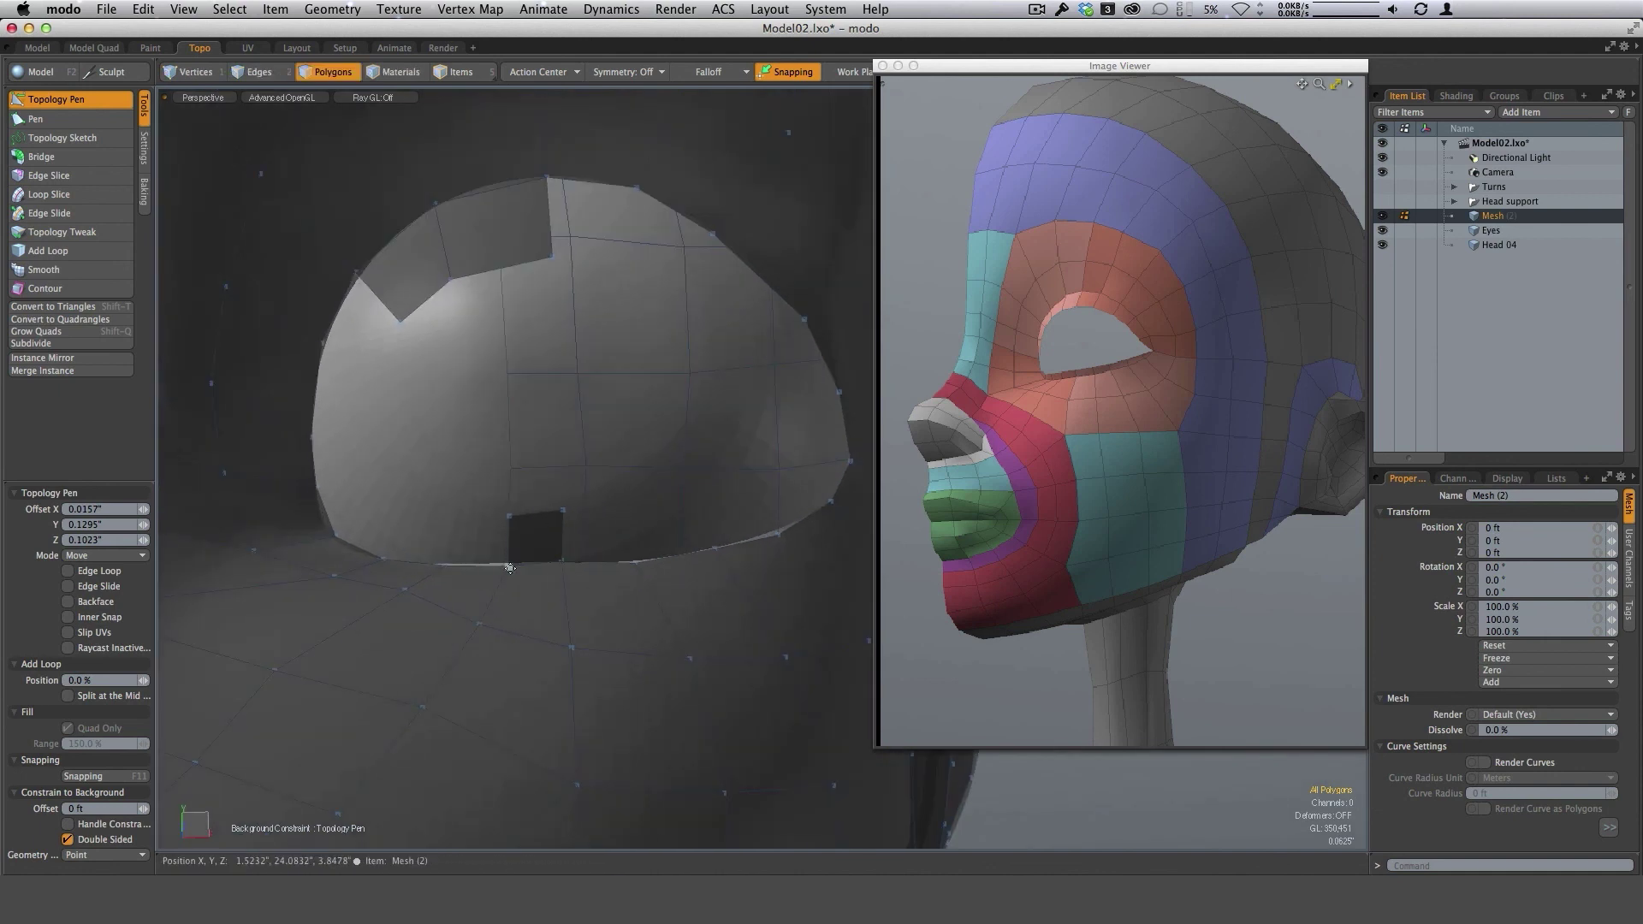
alt+drag(524, 539, 578, 308)
mouse_move(564, 449)
alt+mouse_down()
mouse_move(576, 425)
mouse_move(682, 484)
mouse_move(589, 472)
mouse_move(599, 497)
mouse_move(653, 516)
mouse_move(544, 445)
mouse_move(635, 456)
mouse_move(591, 434)
alt+mouse_up()
scroll(682, 484, down, 3)
alt+drag(671, 469, 591, 519)
alt+drag(512, 469, 728, 557)
Extend the lower eyelid's row of inward quads toward the inner and outer eye corners.
scroll(520, 576, up, 5)
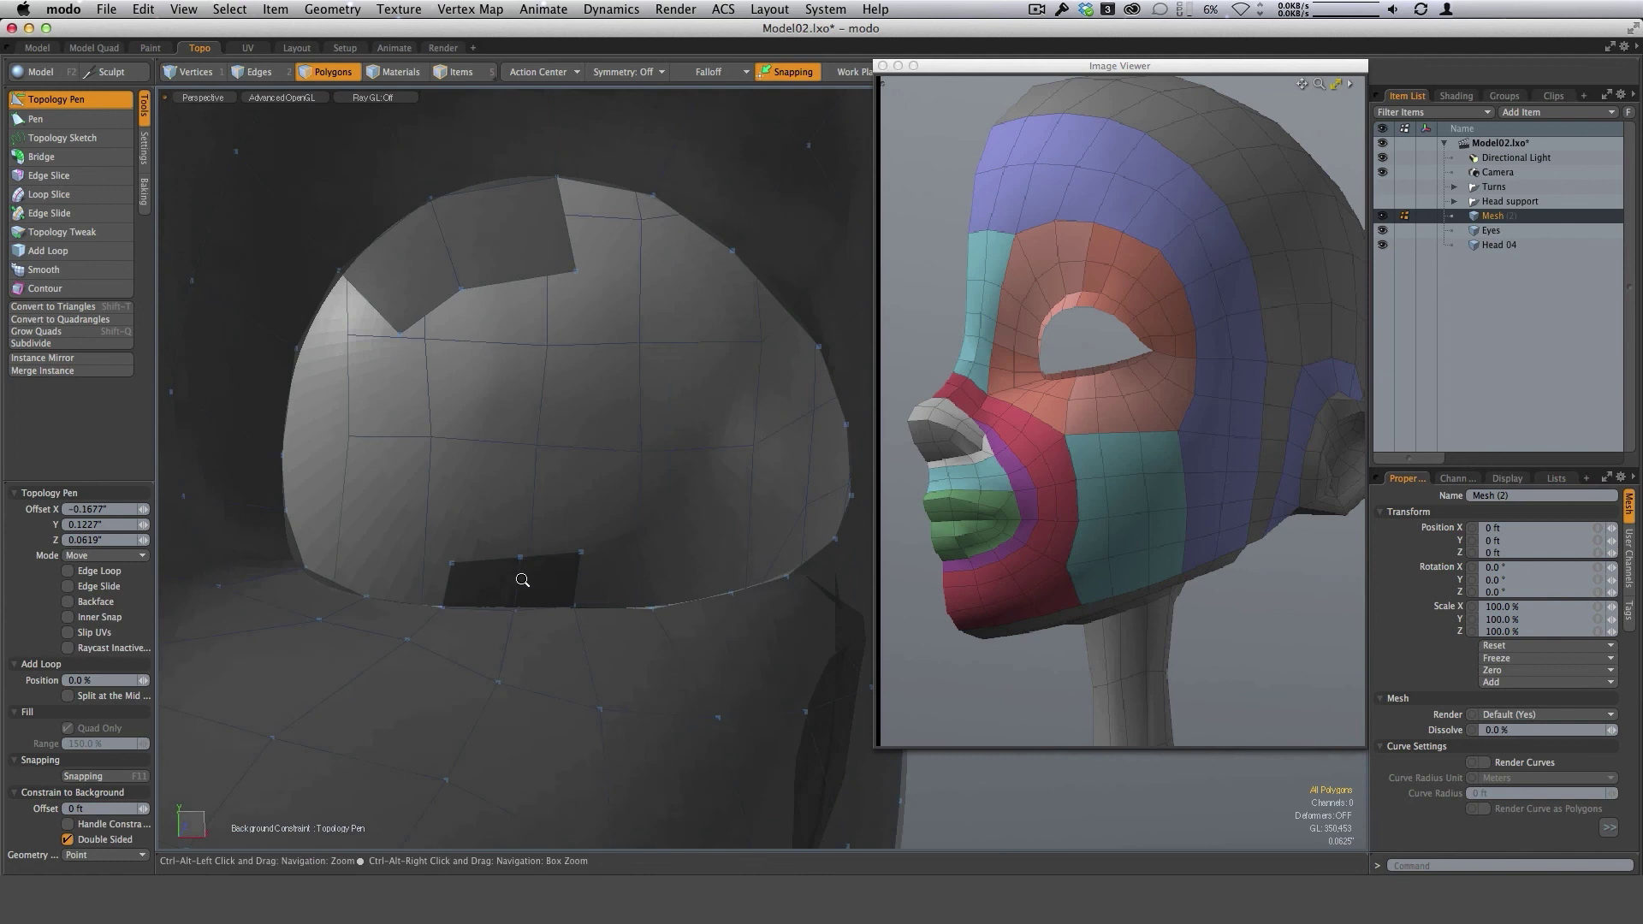
shift+drag(428, 596, 366, 558)
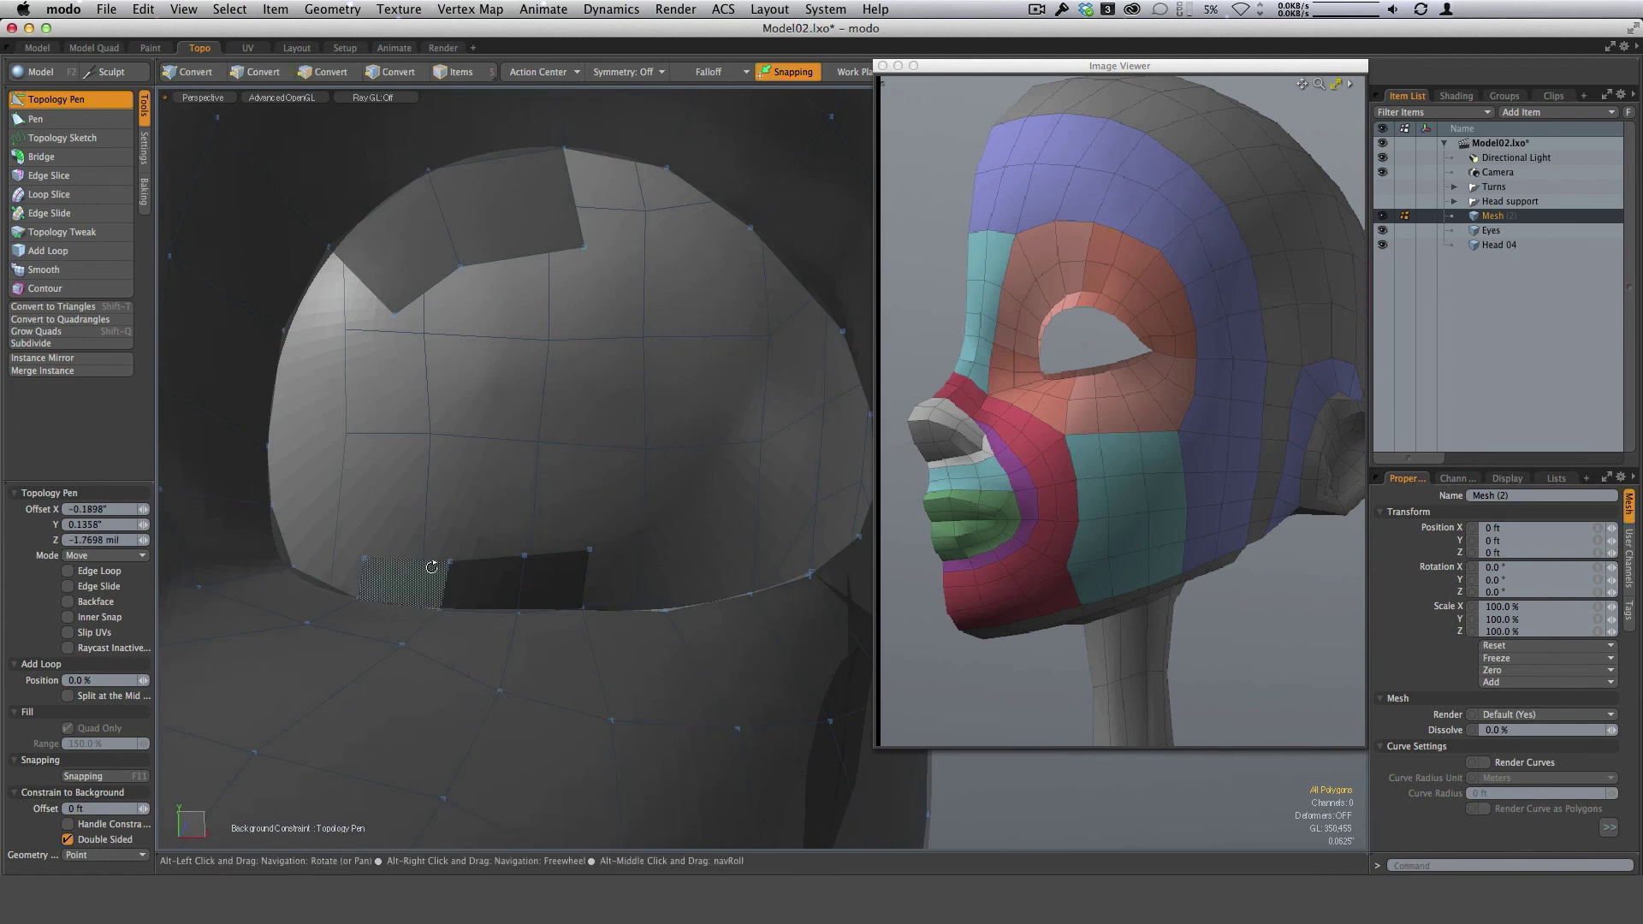
alt+drag(707, 576, 644, 559)
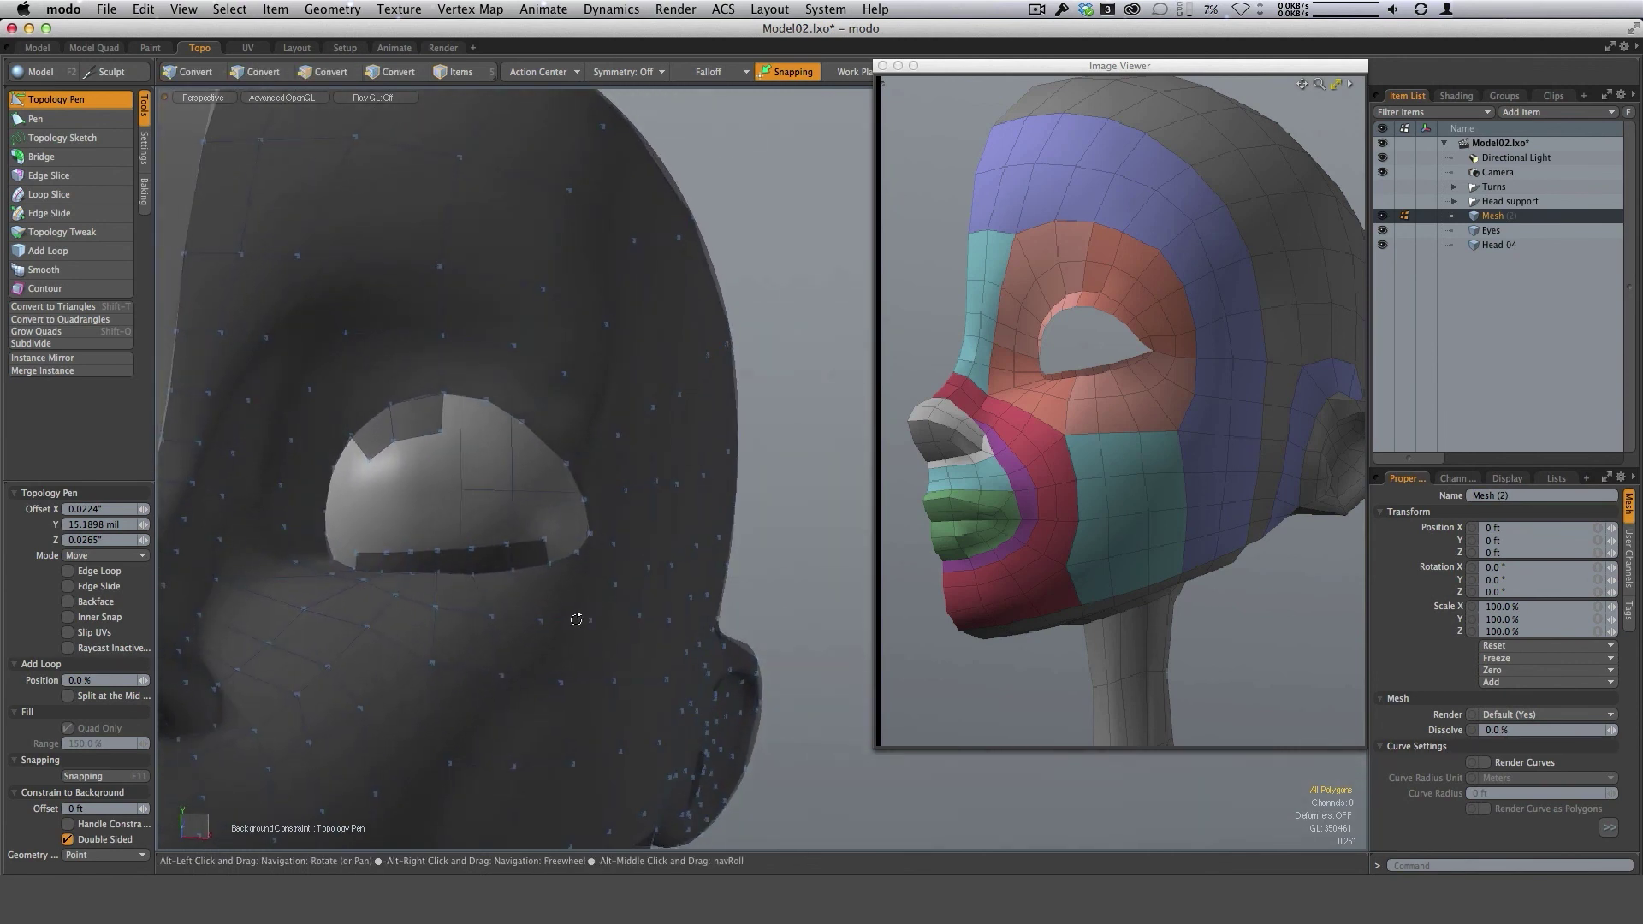
ctrl+alt+drag(430, 592, 476, 569)
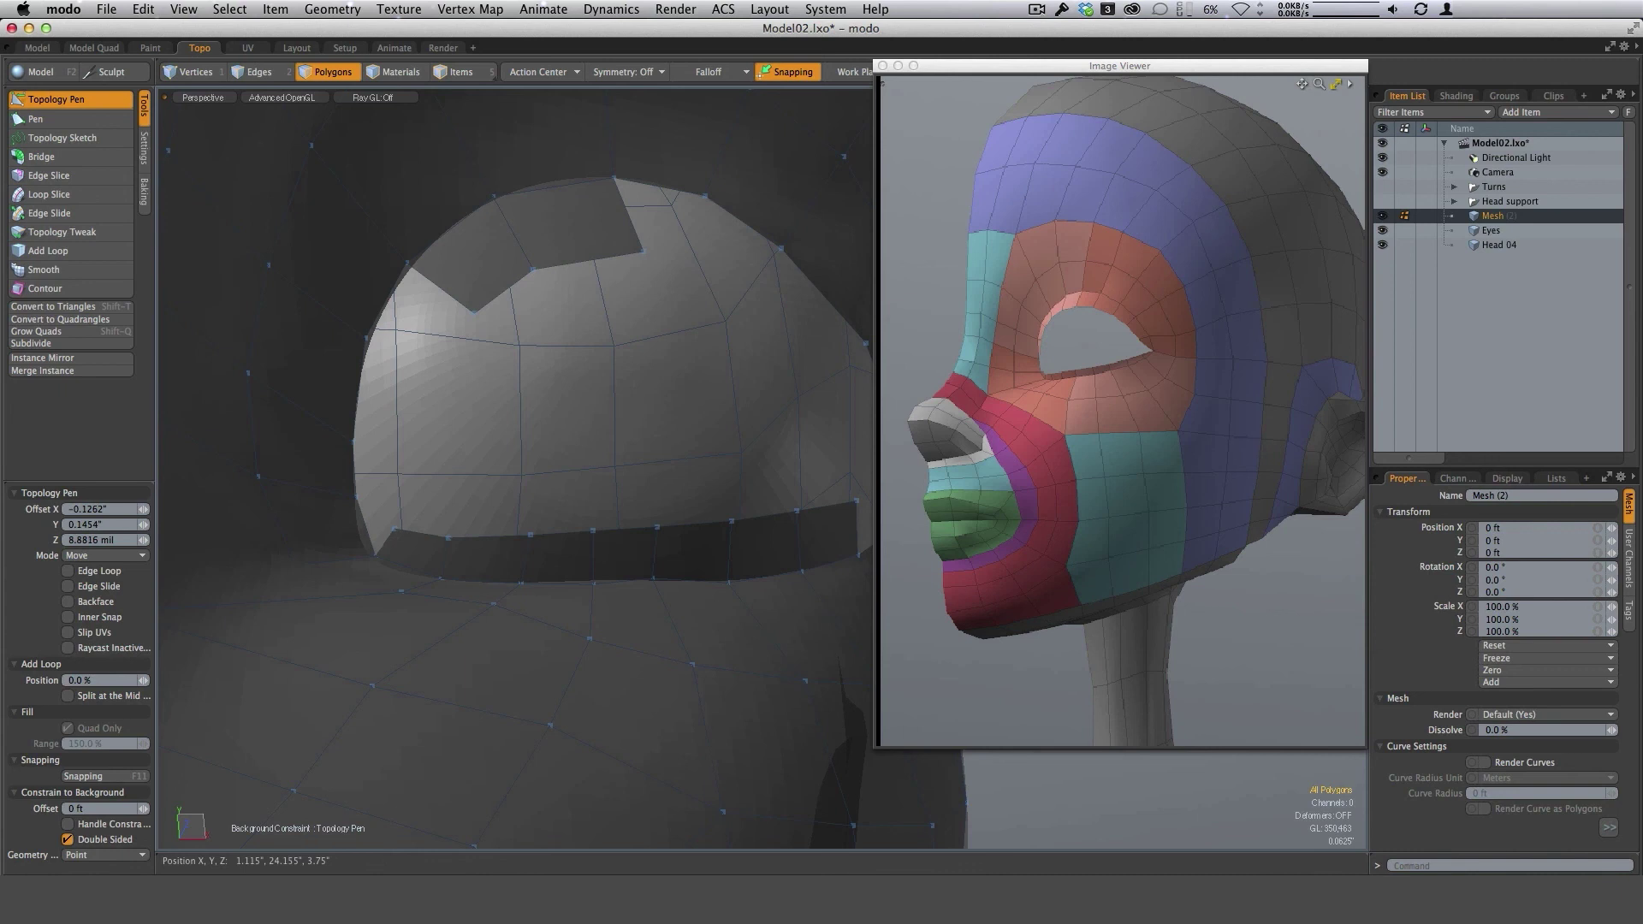
ctrl+alt+drag(602, 516, 515, 521)
ctrl+alt+drag(516, 521, 556, 554)
Add the last lower eyelid quad at the outer eye corner, undoing a misplaced extension and repositioning its free vertex.
alt+drag(736, 587, 716, 468)
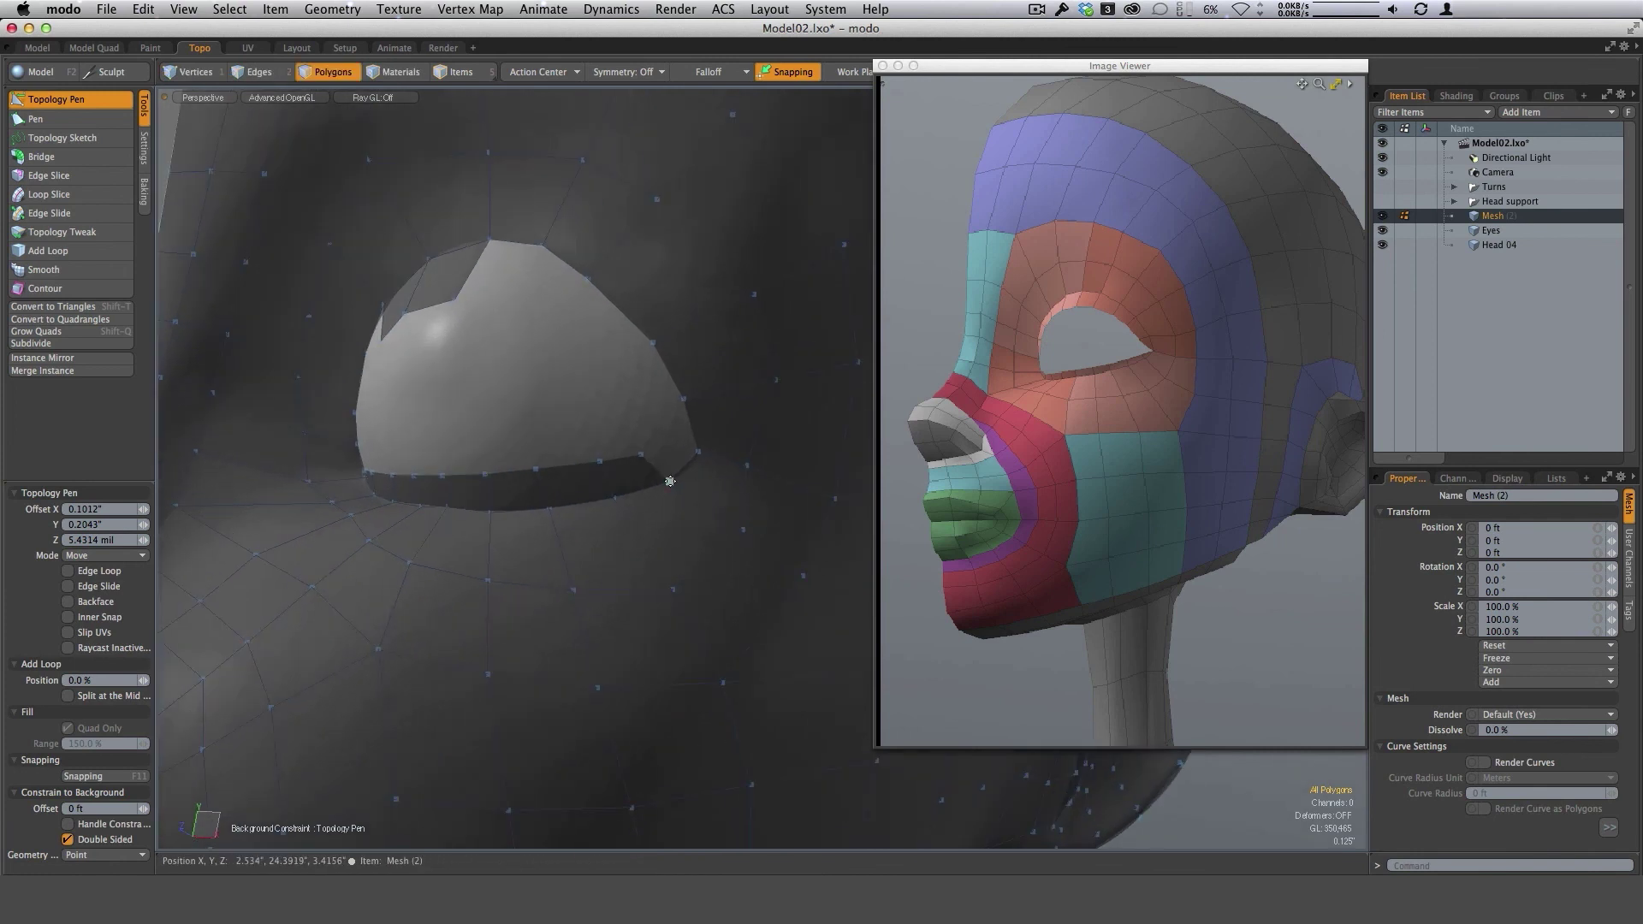
shift+drag(659, 425, 684, 399)
key(super+z)
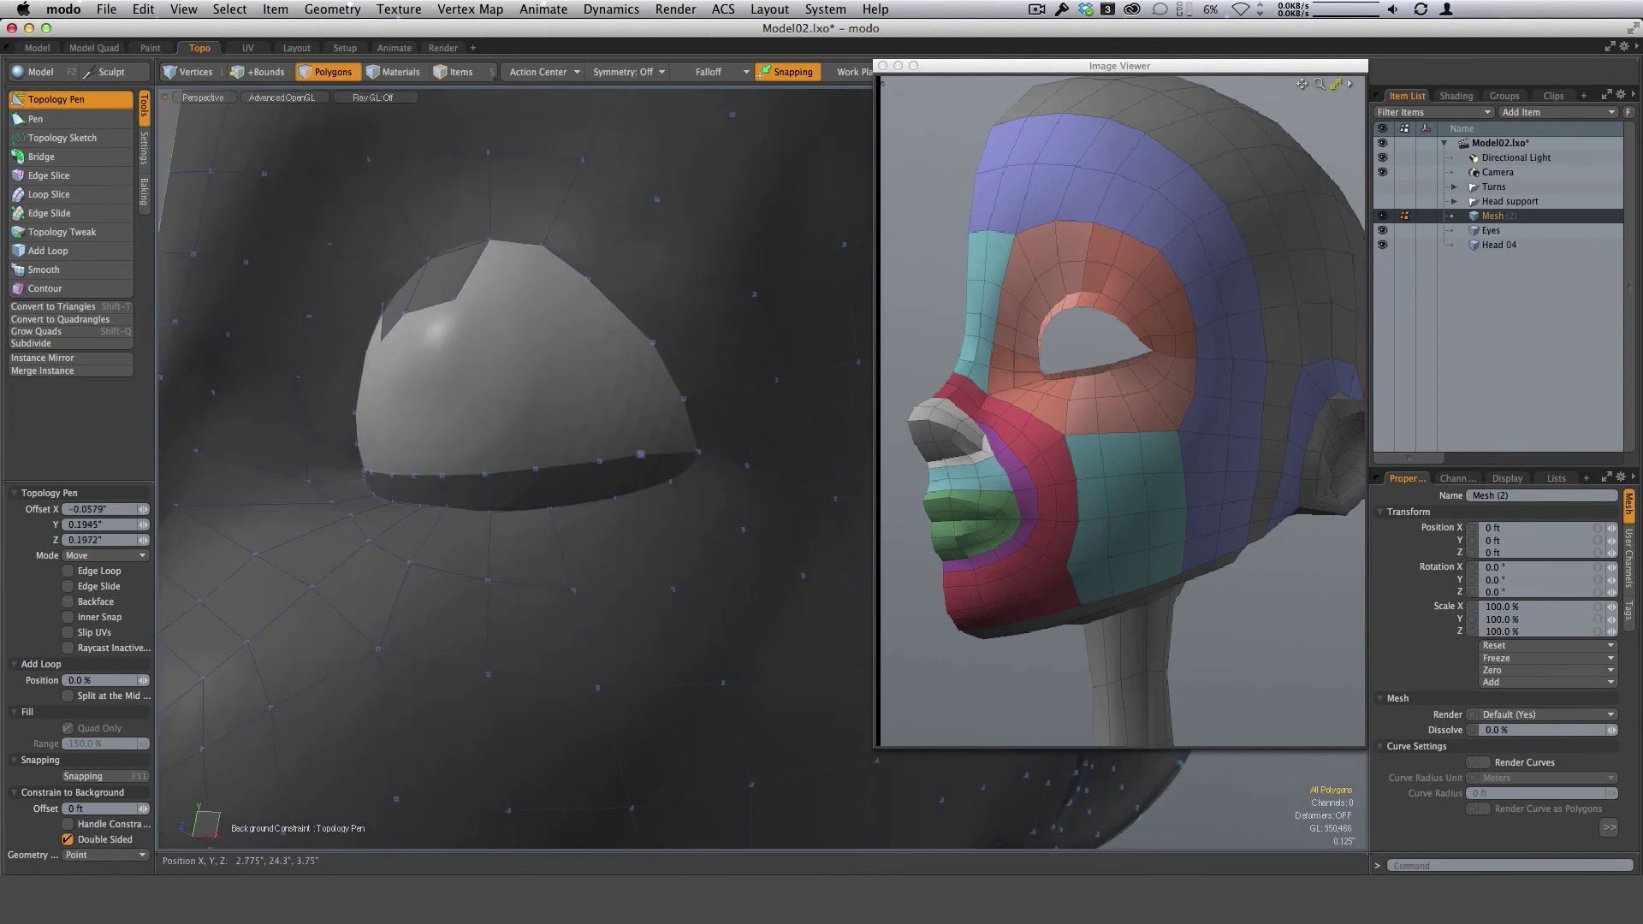
shift+drag(670, 481, 610, 395)
ctrl+alt+drag(610, 396, 676, 395)
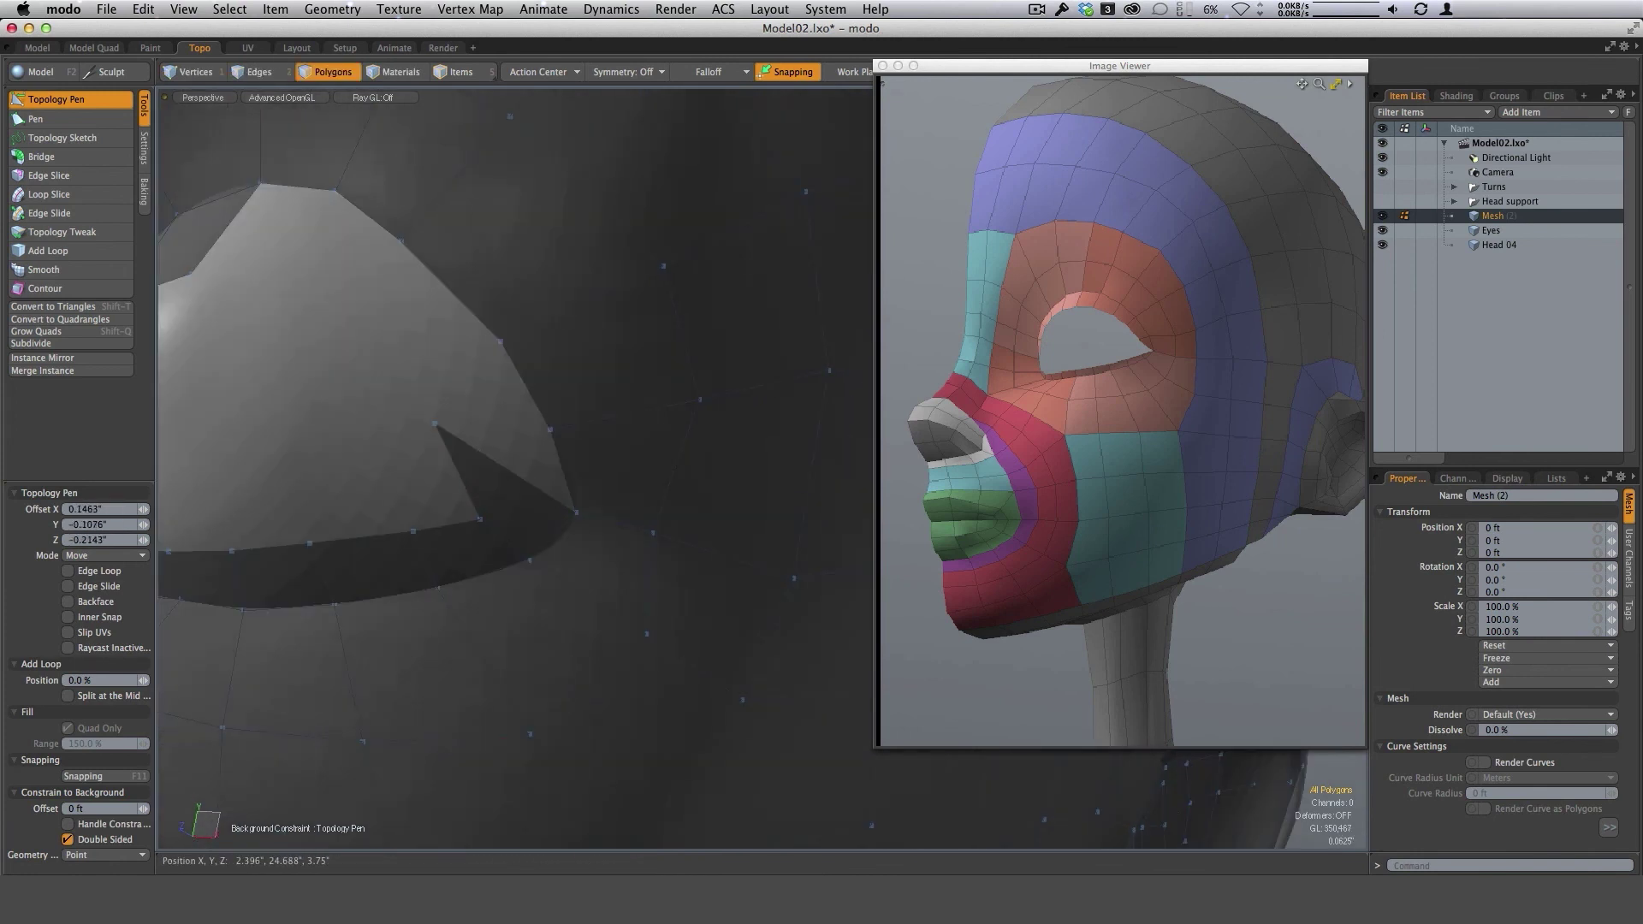
drag(434, 425, 484, 448)
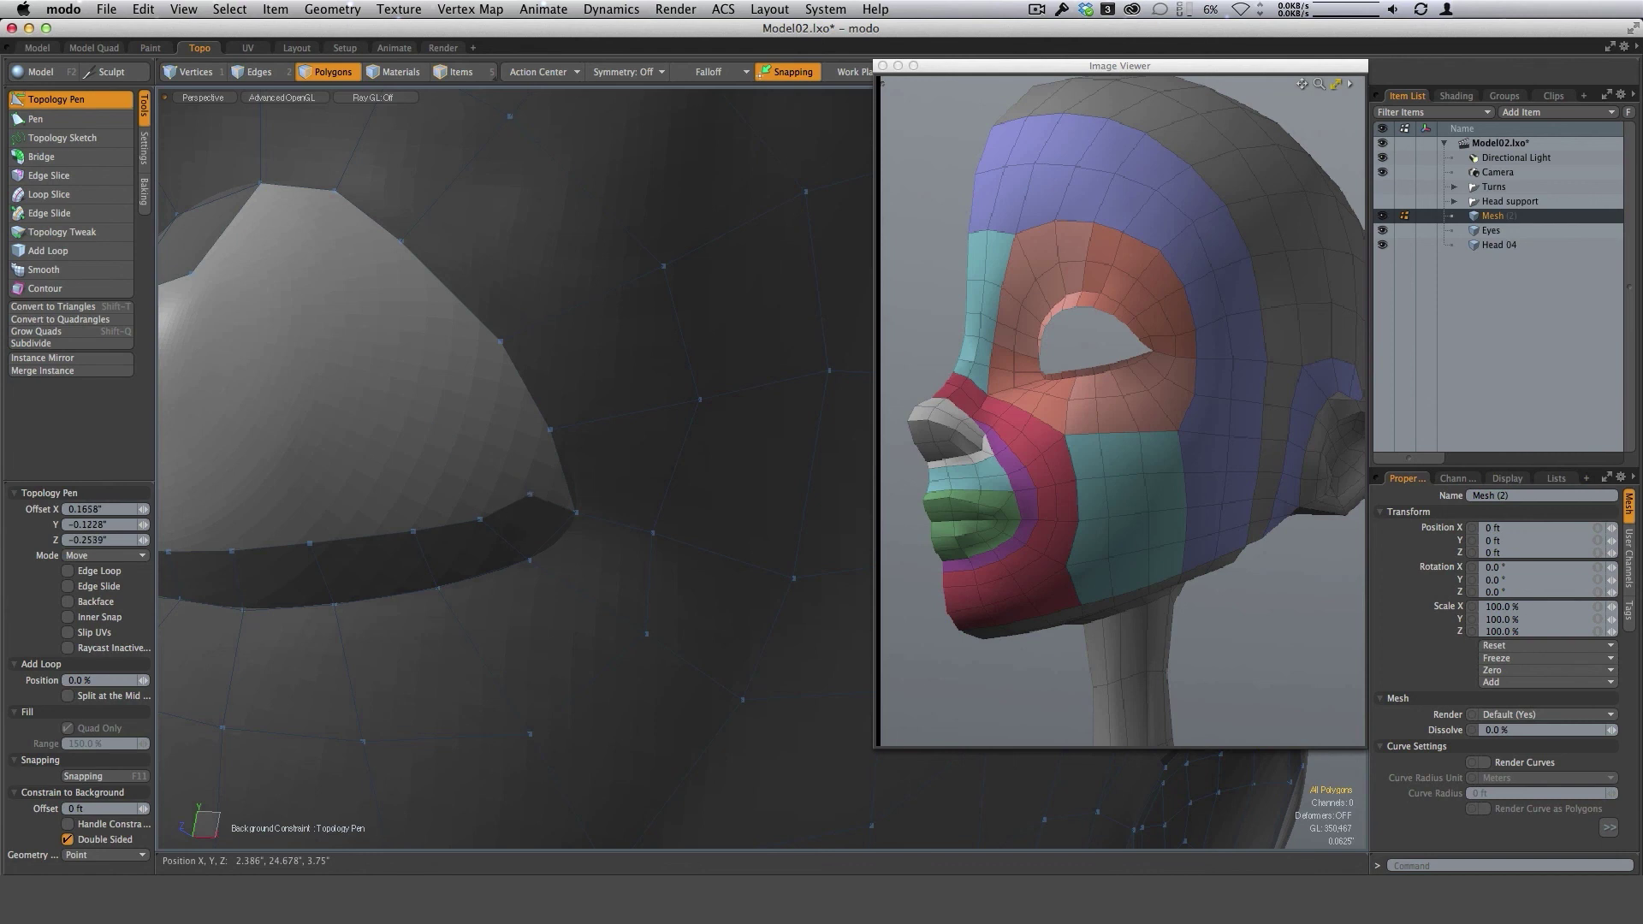
ctrl+alt+drag(758, 519, 793, 591)
Extend the upper eyelid's inward quads toward the outer eye corner and reposition their vertices.
alt+shift+drag(592, 508, 700, 598)
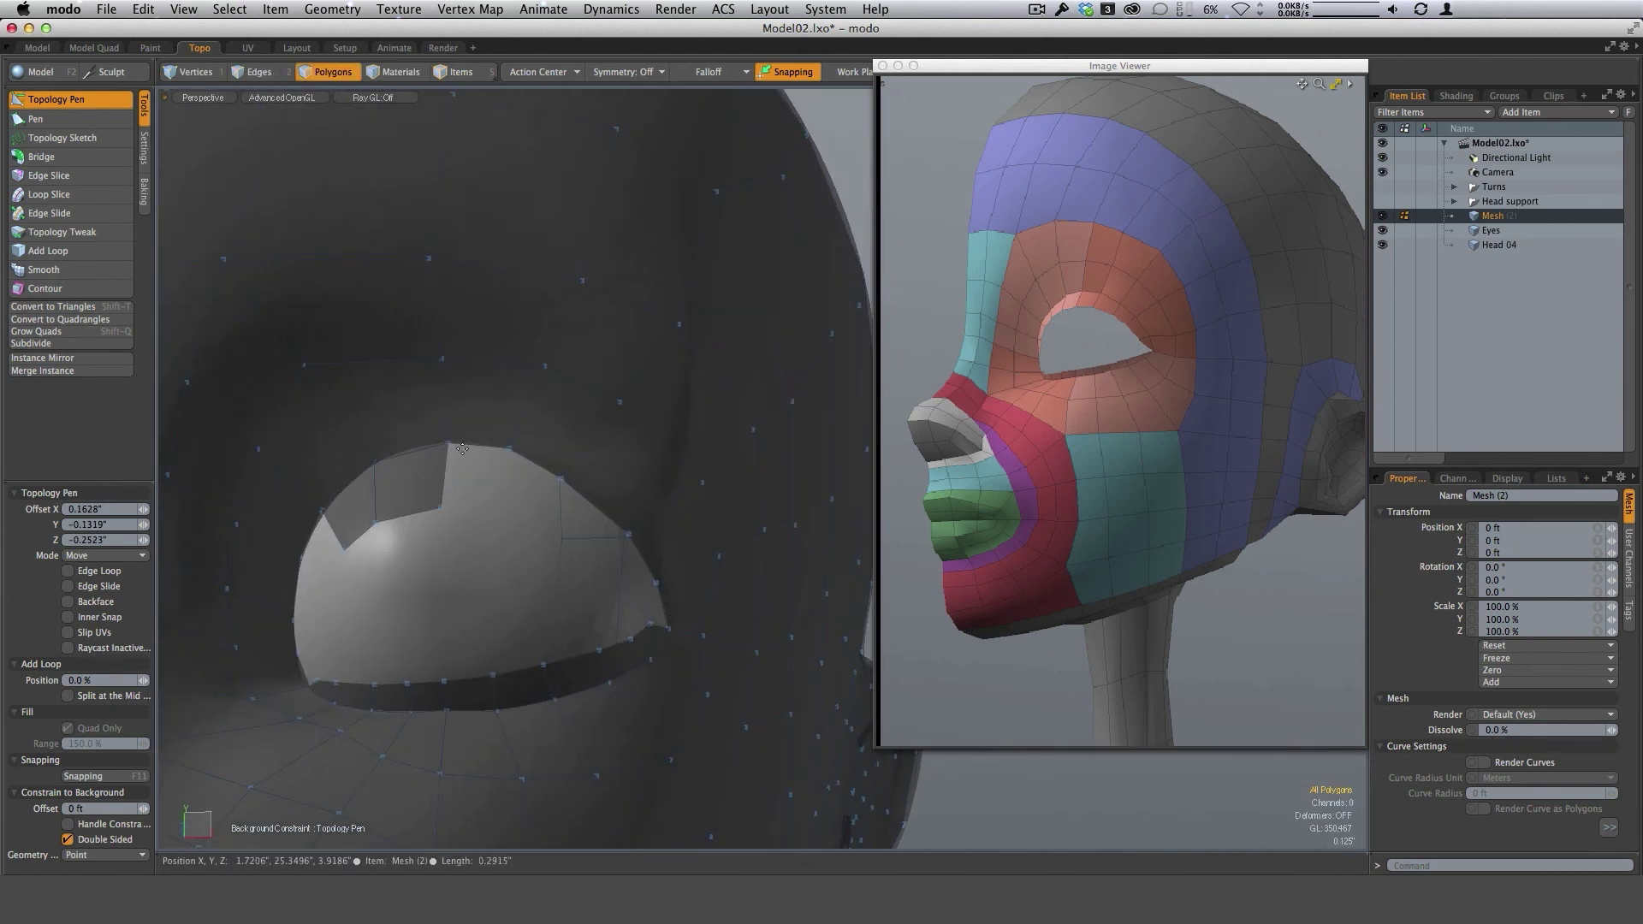
shift+drag(448, 477, 560, 477)
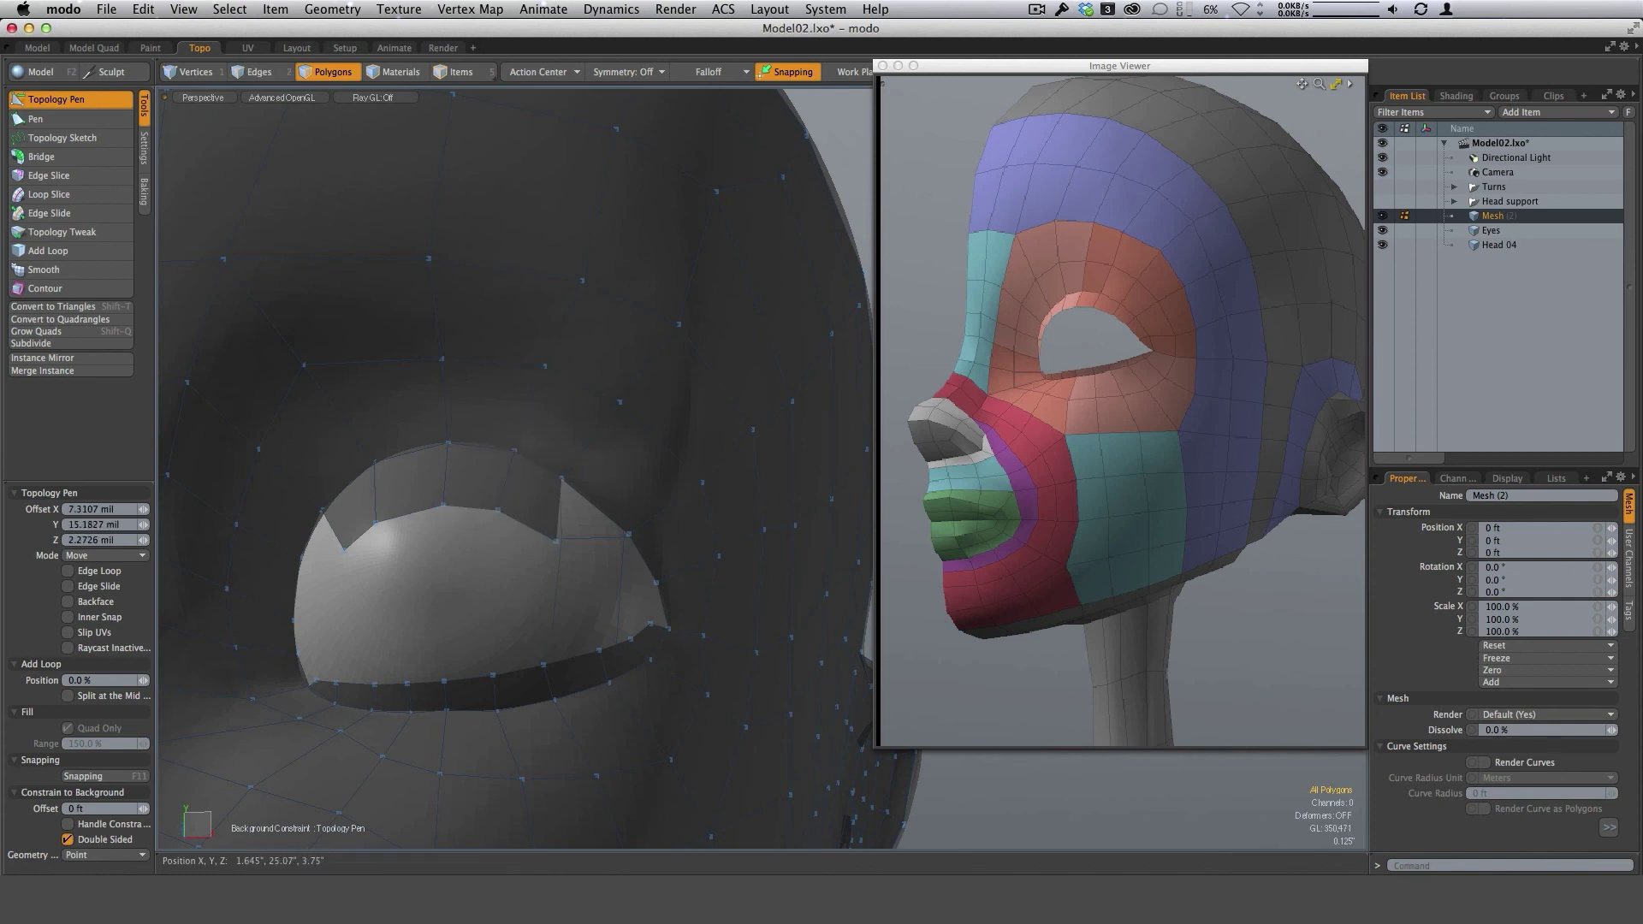
drag(469, 508, 471, 505)
drag(375, 522, 386, 515)
alt+drag(721, 548, 796, 547)
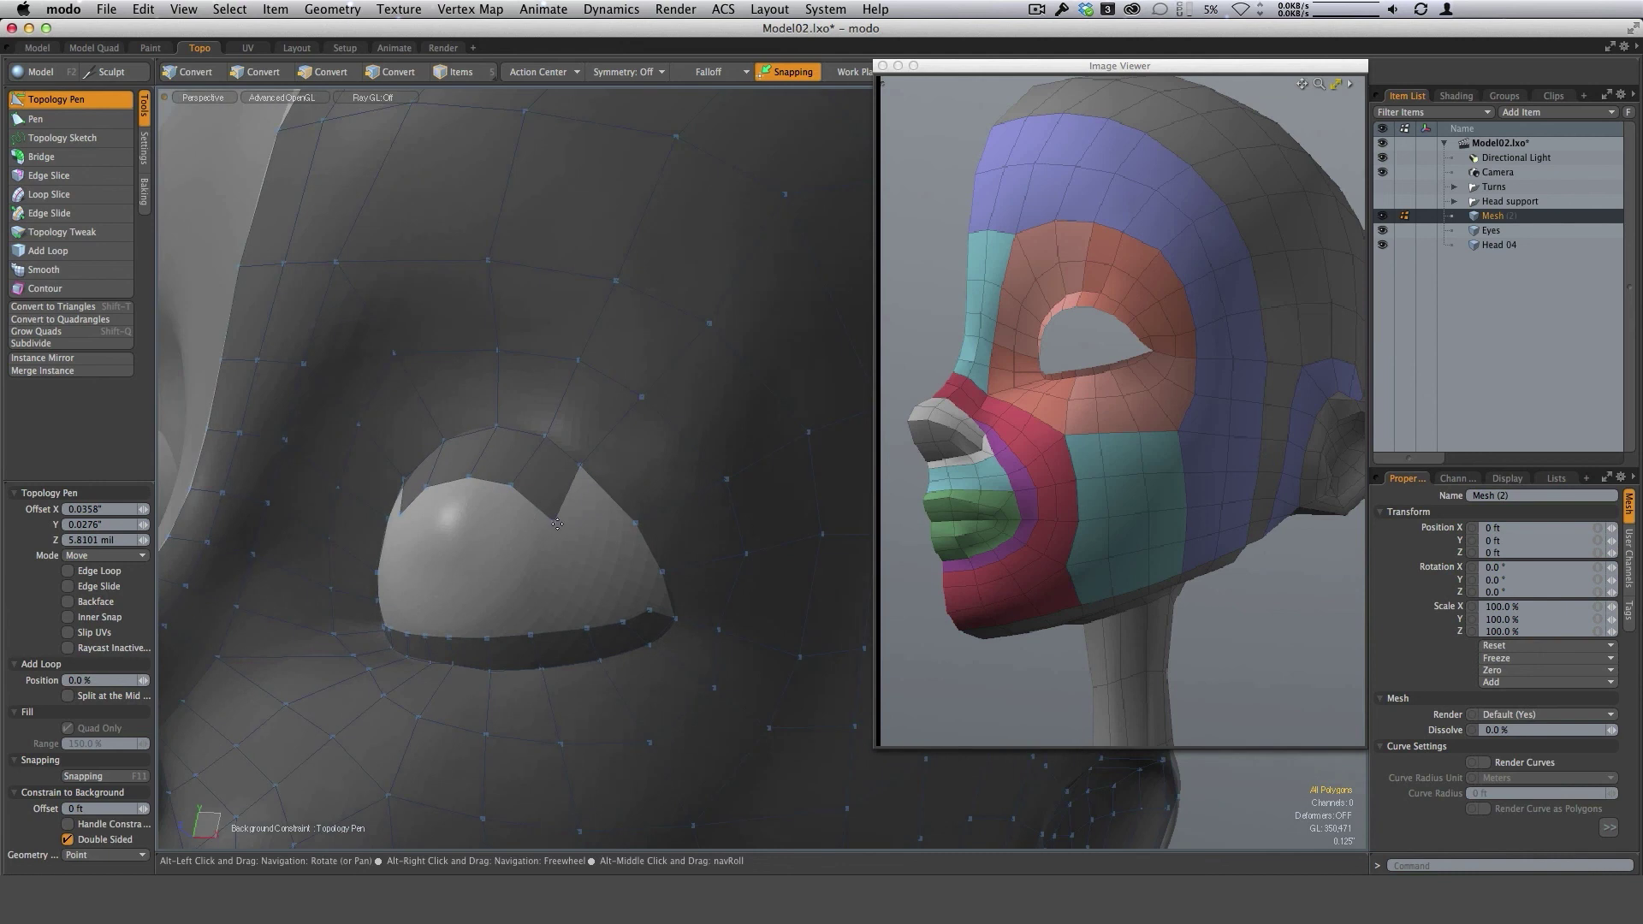
drag(557, 524, 593, 546)
drag(560, 487, 566, 490)
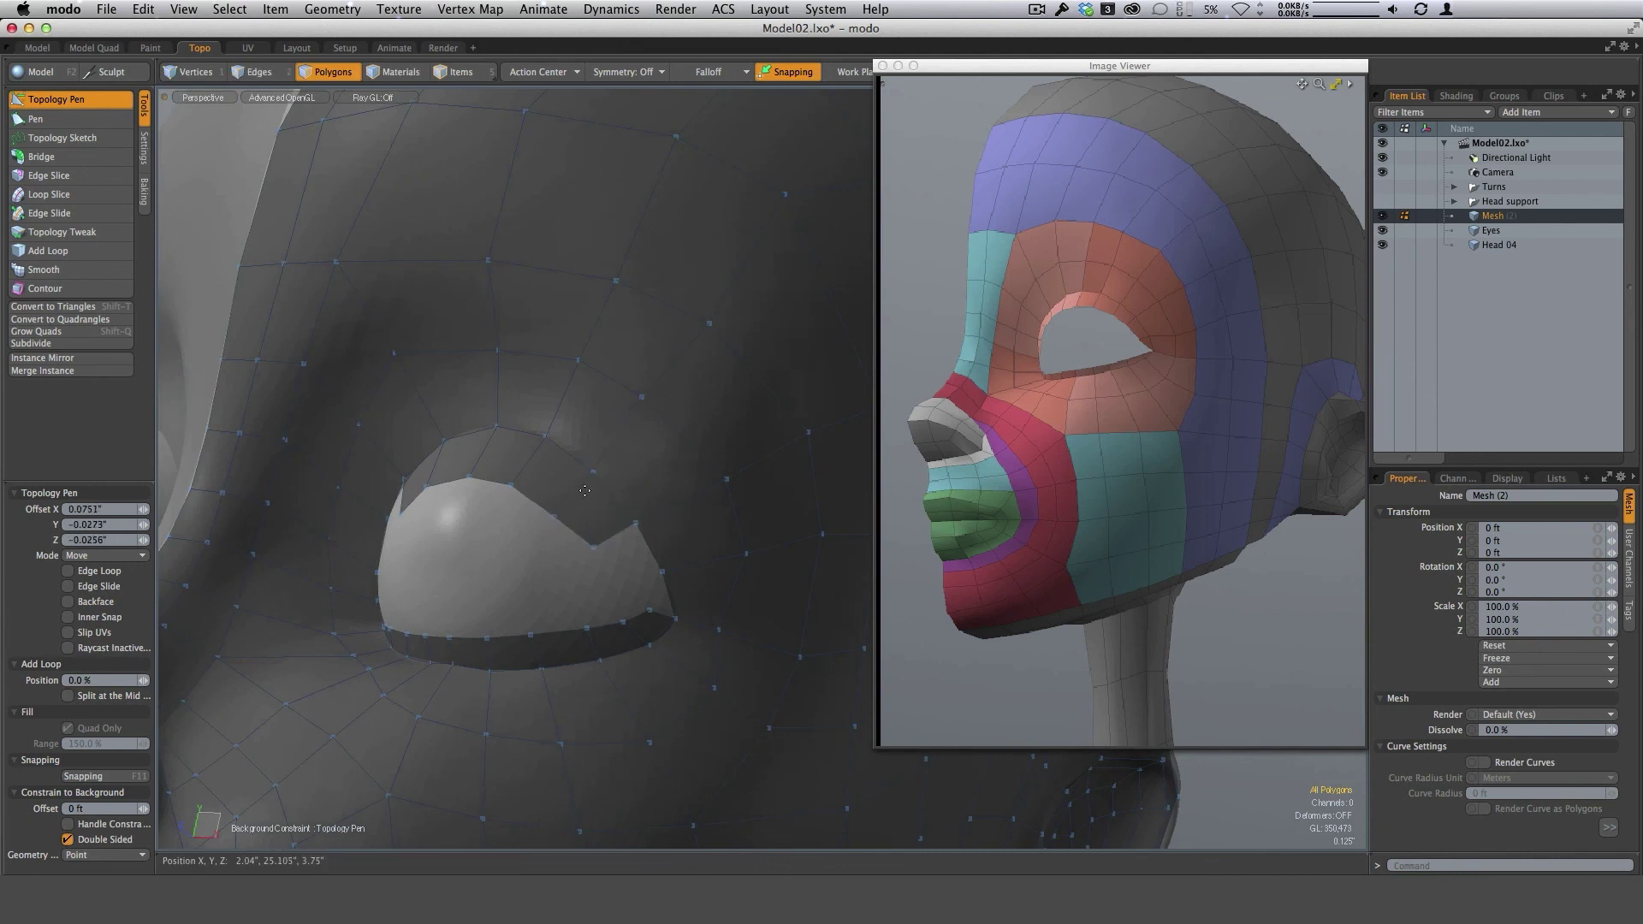
Join the upper and lower eyelid quad rows at the outer eye corner.
alt+drag(689, 526, 753, 620)
scroll(609, 529, up, 3)
shift+drag(638, 587, 635, 636)
alt+drag(697, 570, 737, 561)
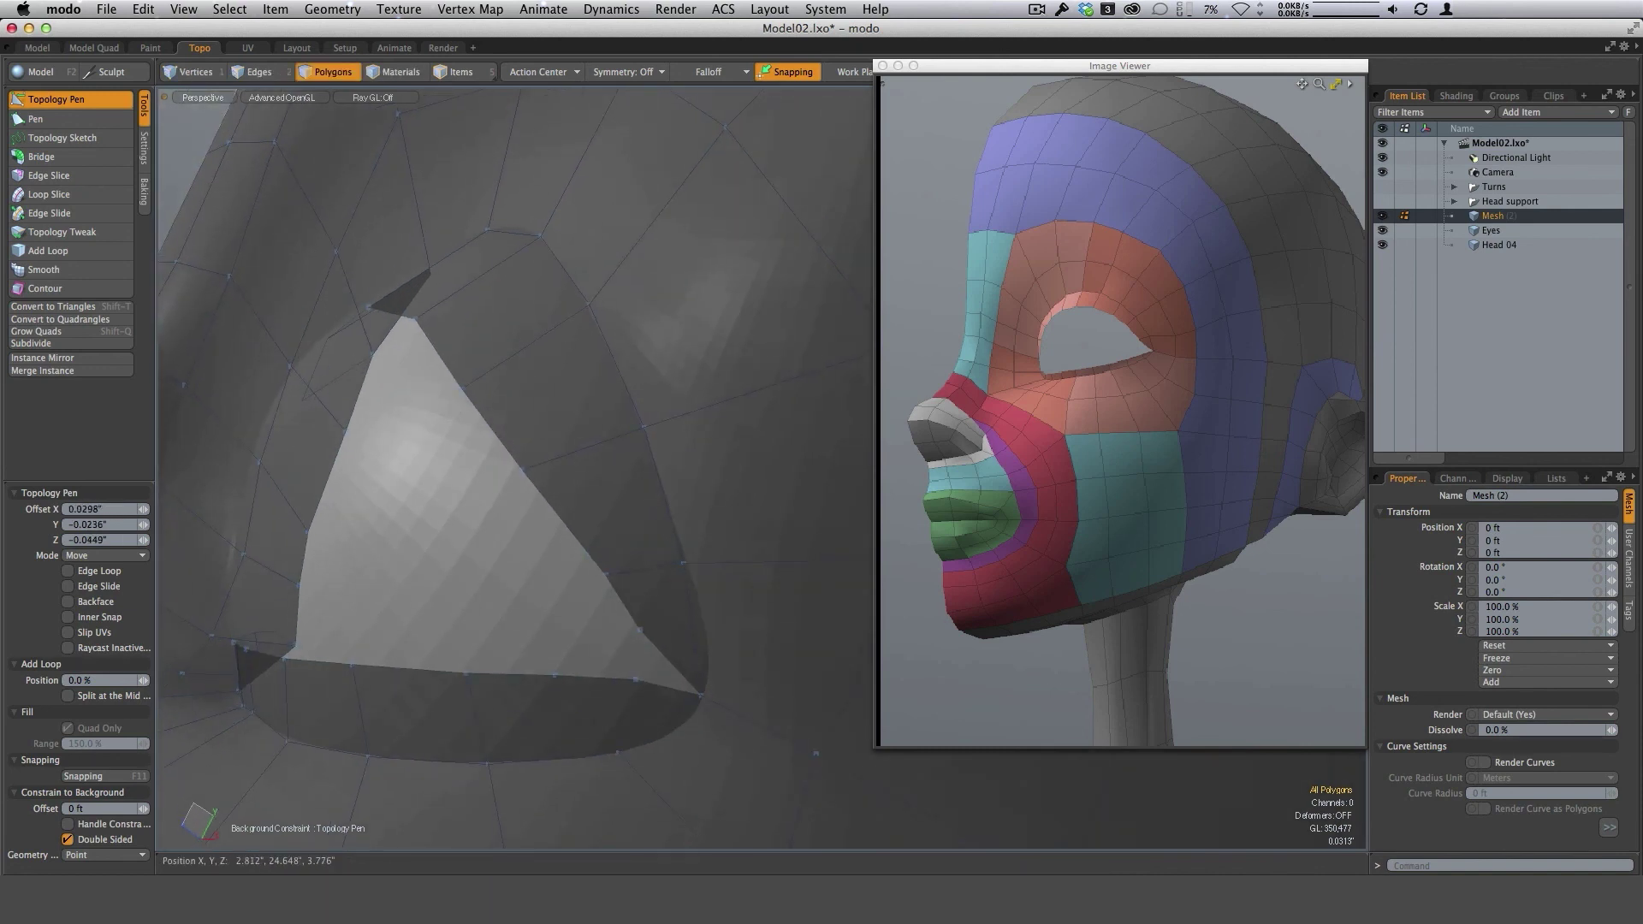
Continue the upper eyelid quads down to the inner eye corner, close the ring and refine its vertices.
alt+drag(604, 522, 741, 542)
ctrl+alt+drag(586, 583, 348, 604)
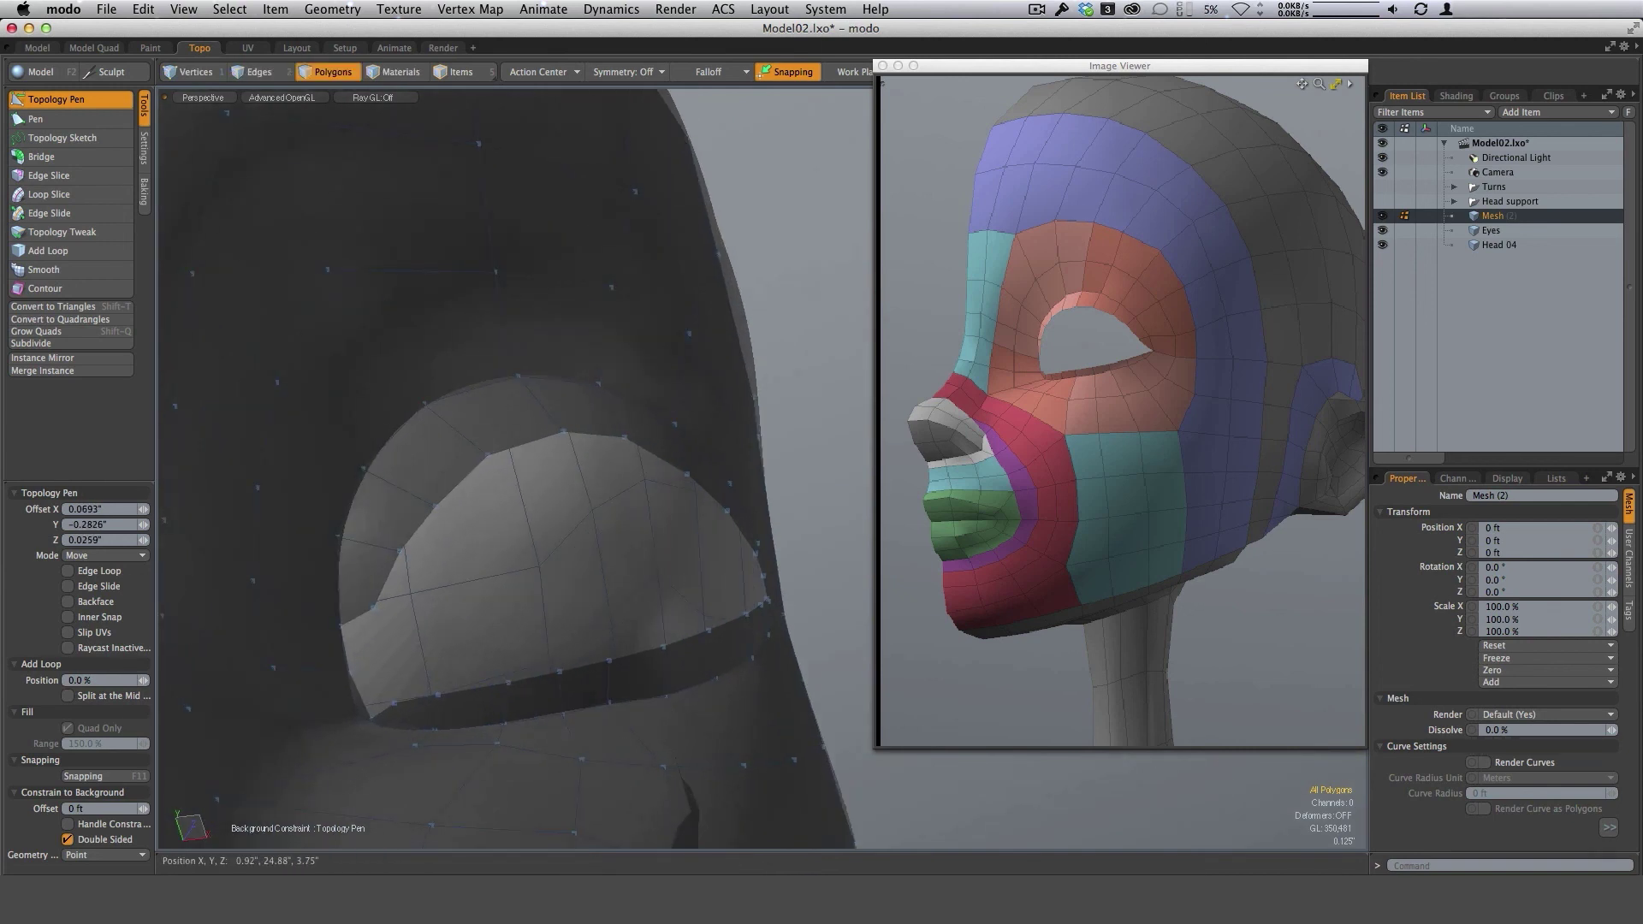
ctrl+alt+drag(473, 590, 430, 590)
alt+drag(429, 590, 394, 628)
ctrl+alt+drag(514, 633, 519, 576)
ctrl+alt+drag(524, 575, 466, 608)
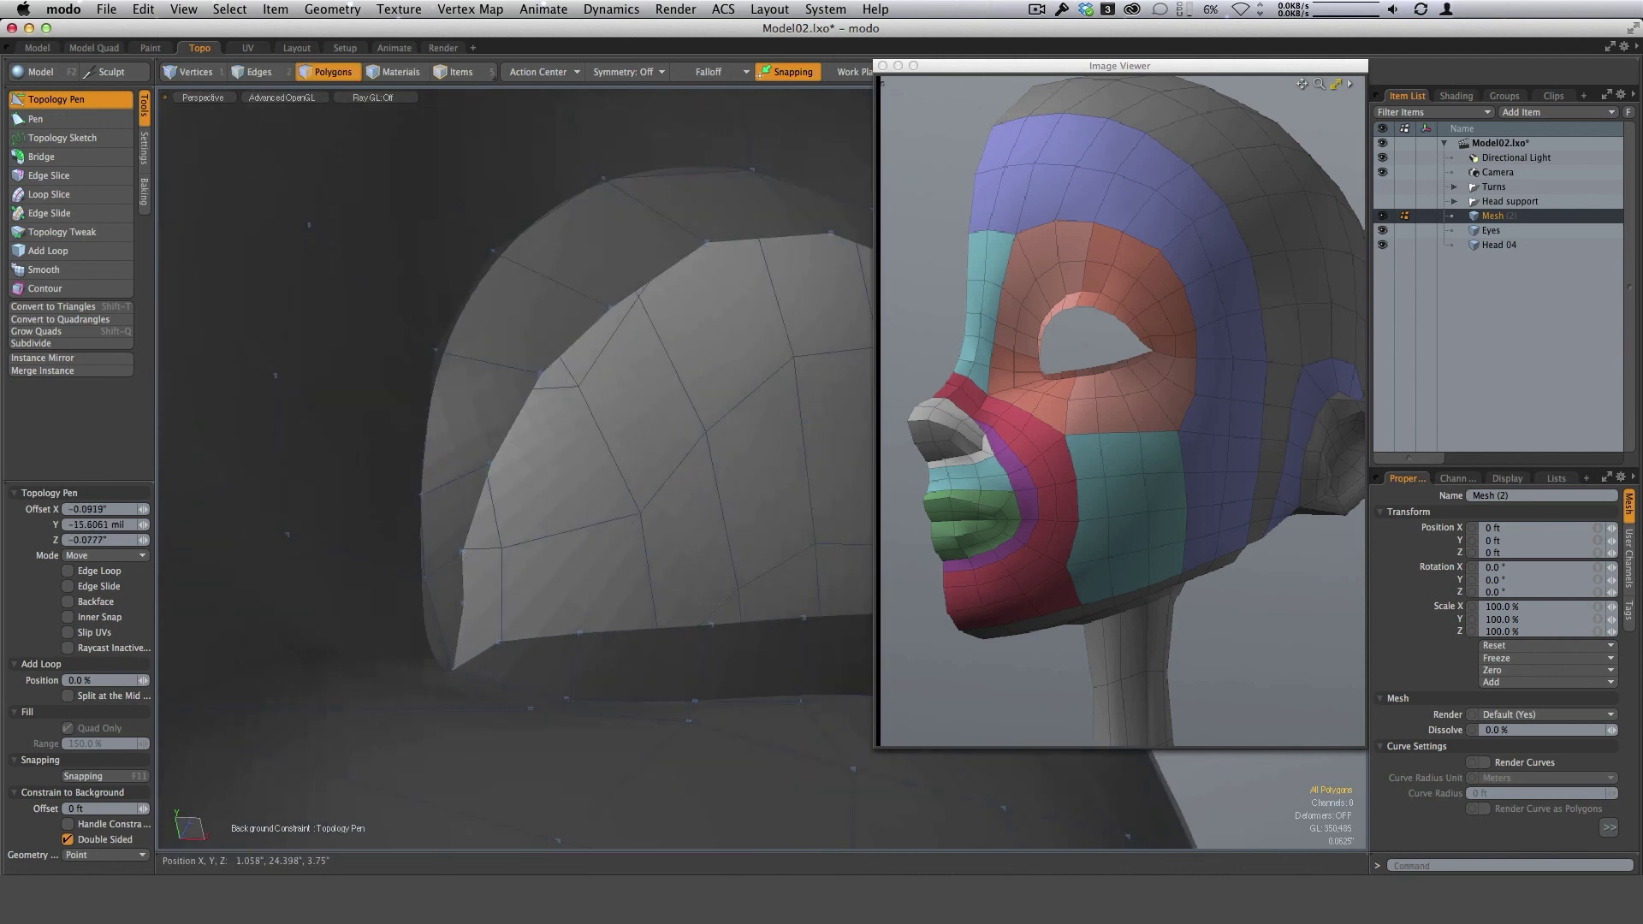
drag(464, 552, 535, 647)
drag(518, 502, 517, 504)
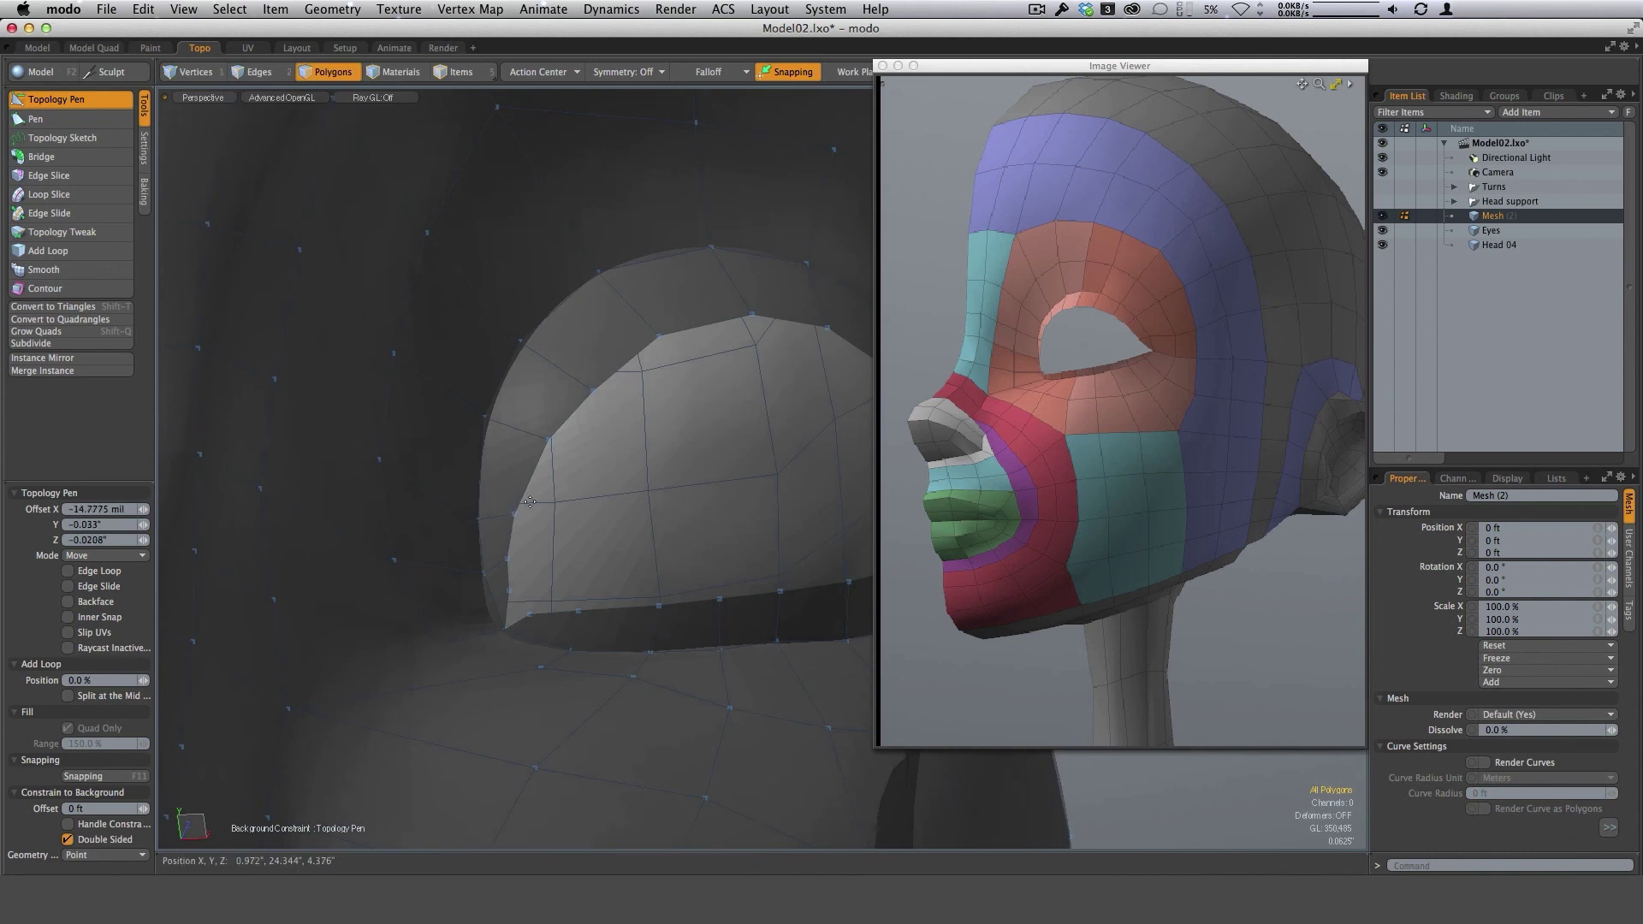
Even out the inner border of the lower eyelid by lowering its vertices and edges.
scroll(538, 528, down, 4)
alt+drag(655, 521, 575, 510)
scroll(515, 484, up, 4)
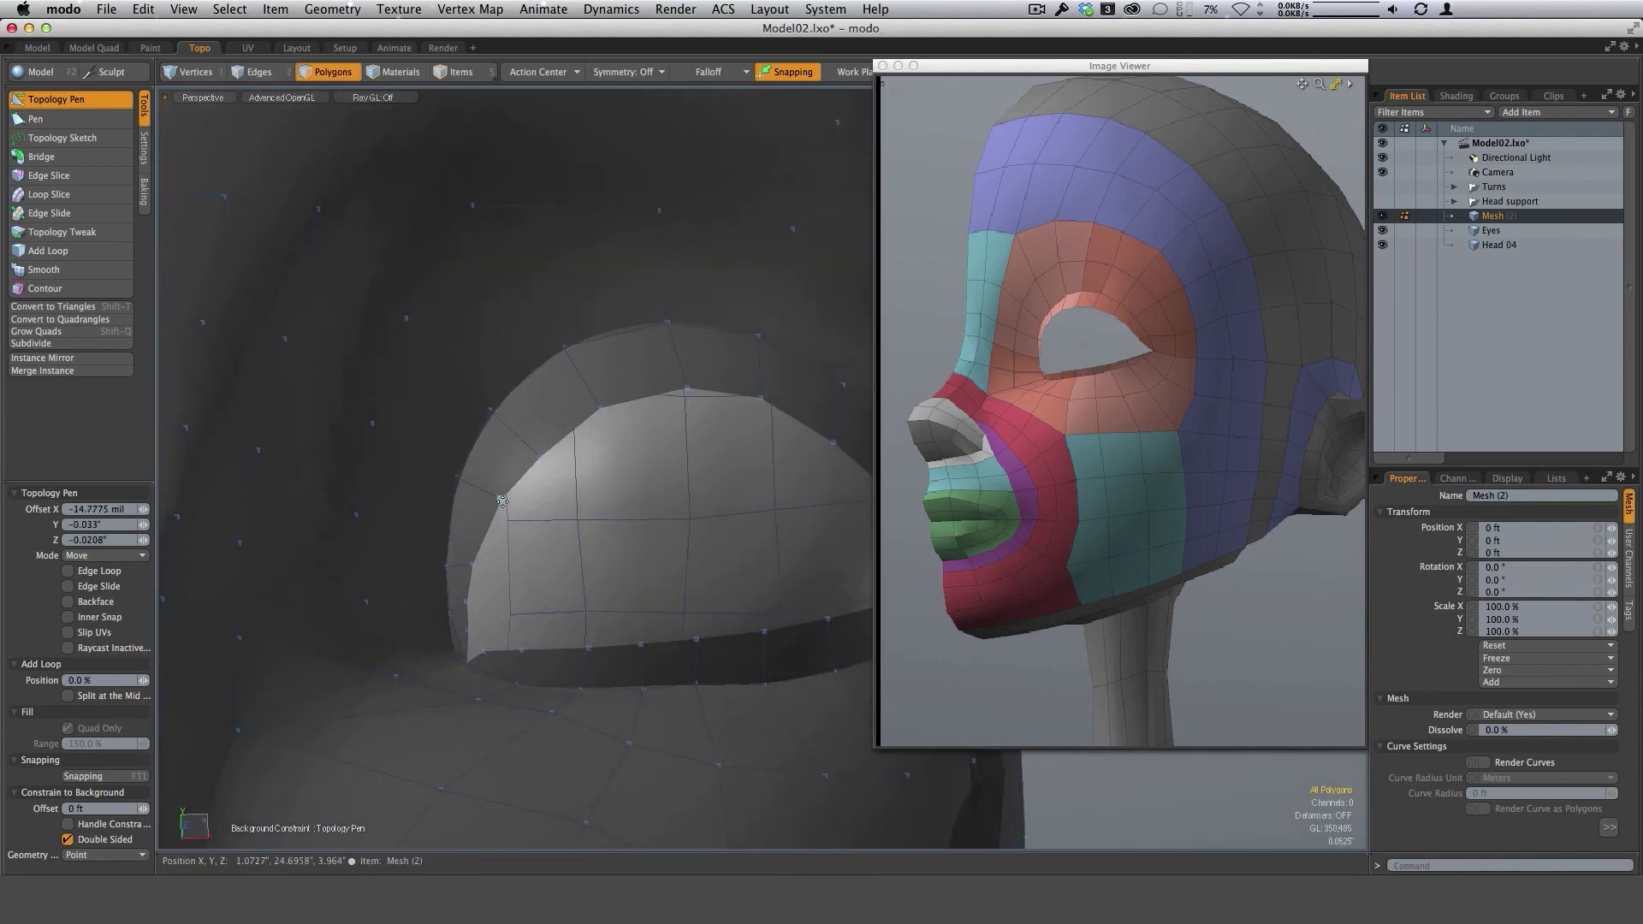
scroll(643, 460, down, 4)
alt+drag(643, 460, 535, 531)
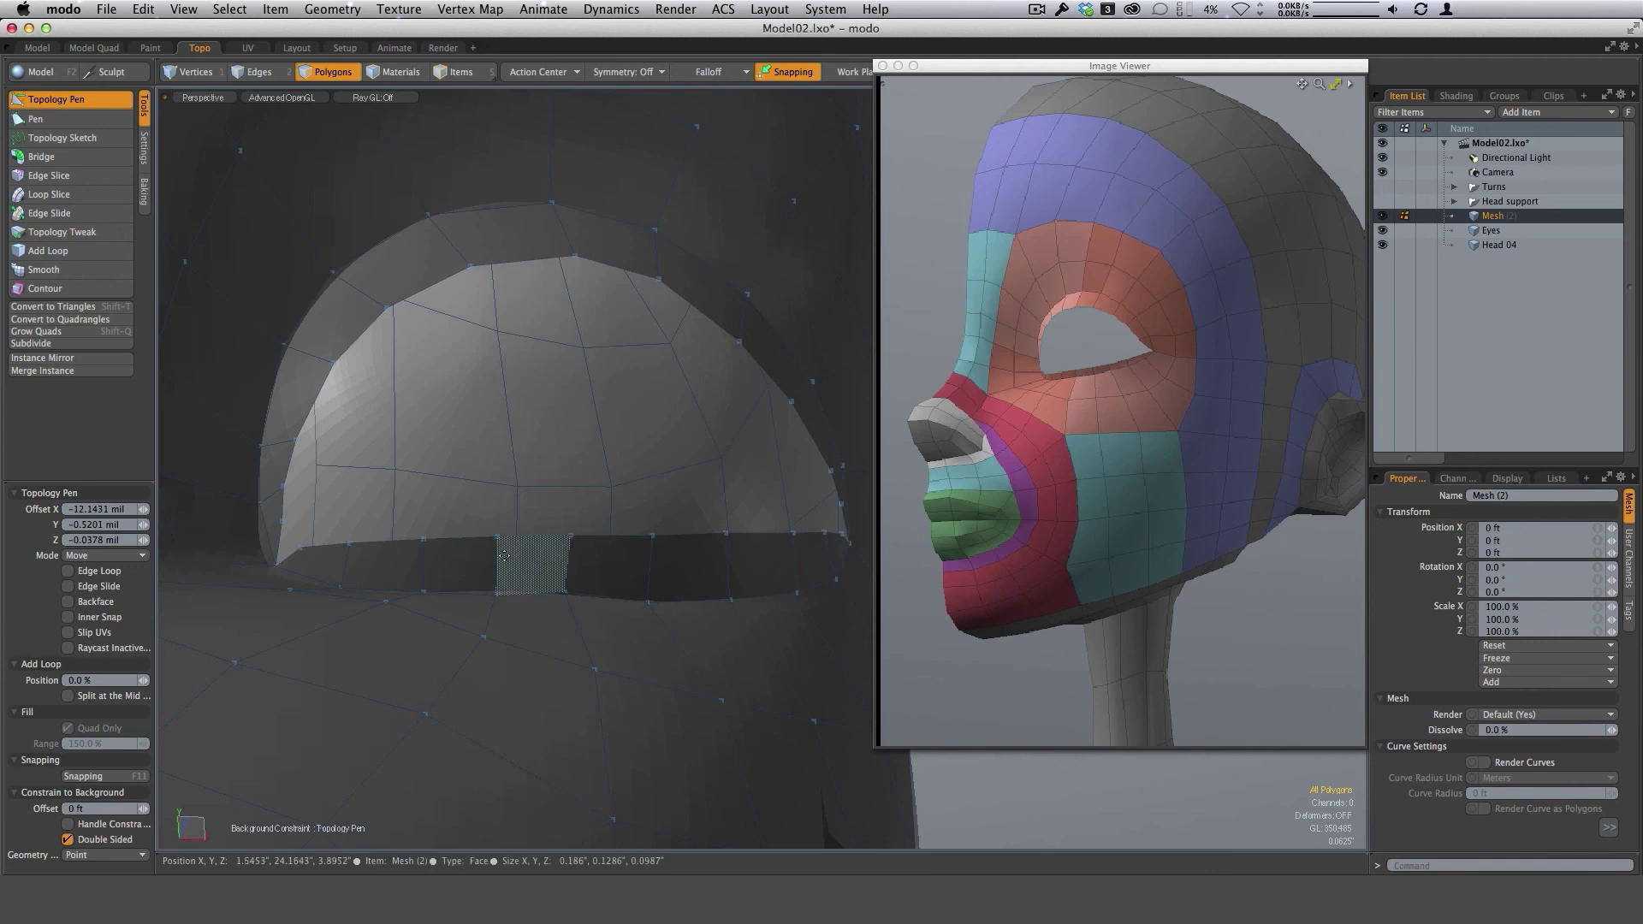
alt+drag(475, 556, 579, 536)
scroll(346, 552, up, 3)
drag(244, 575, 246, 578)
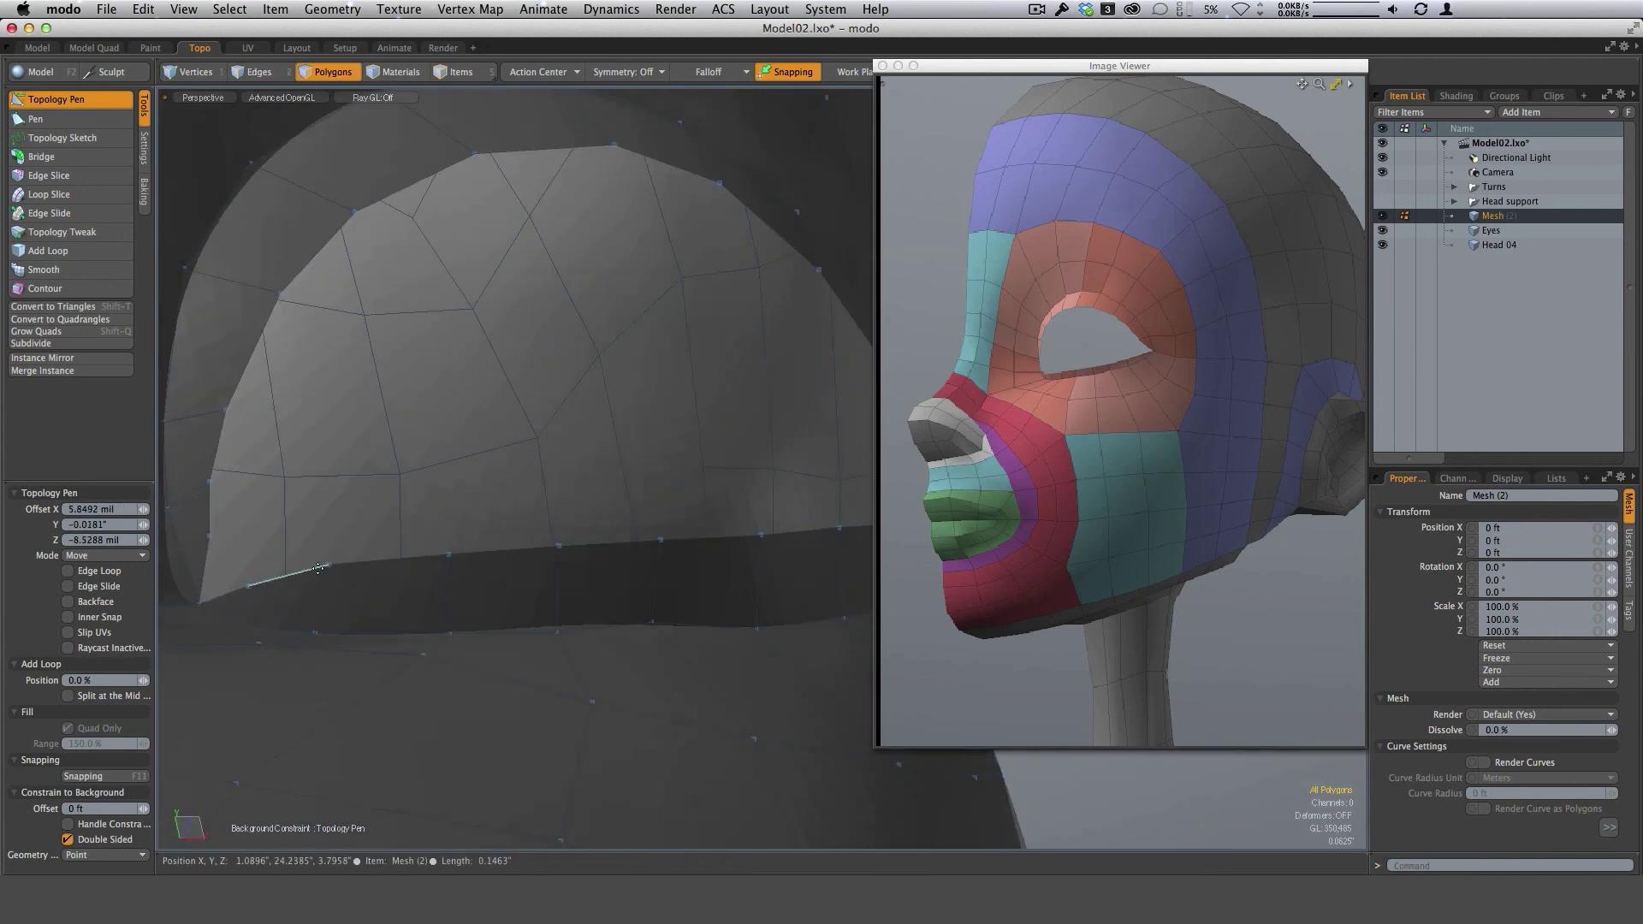
drag(514, 550, 513, 558)
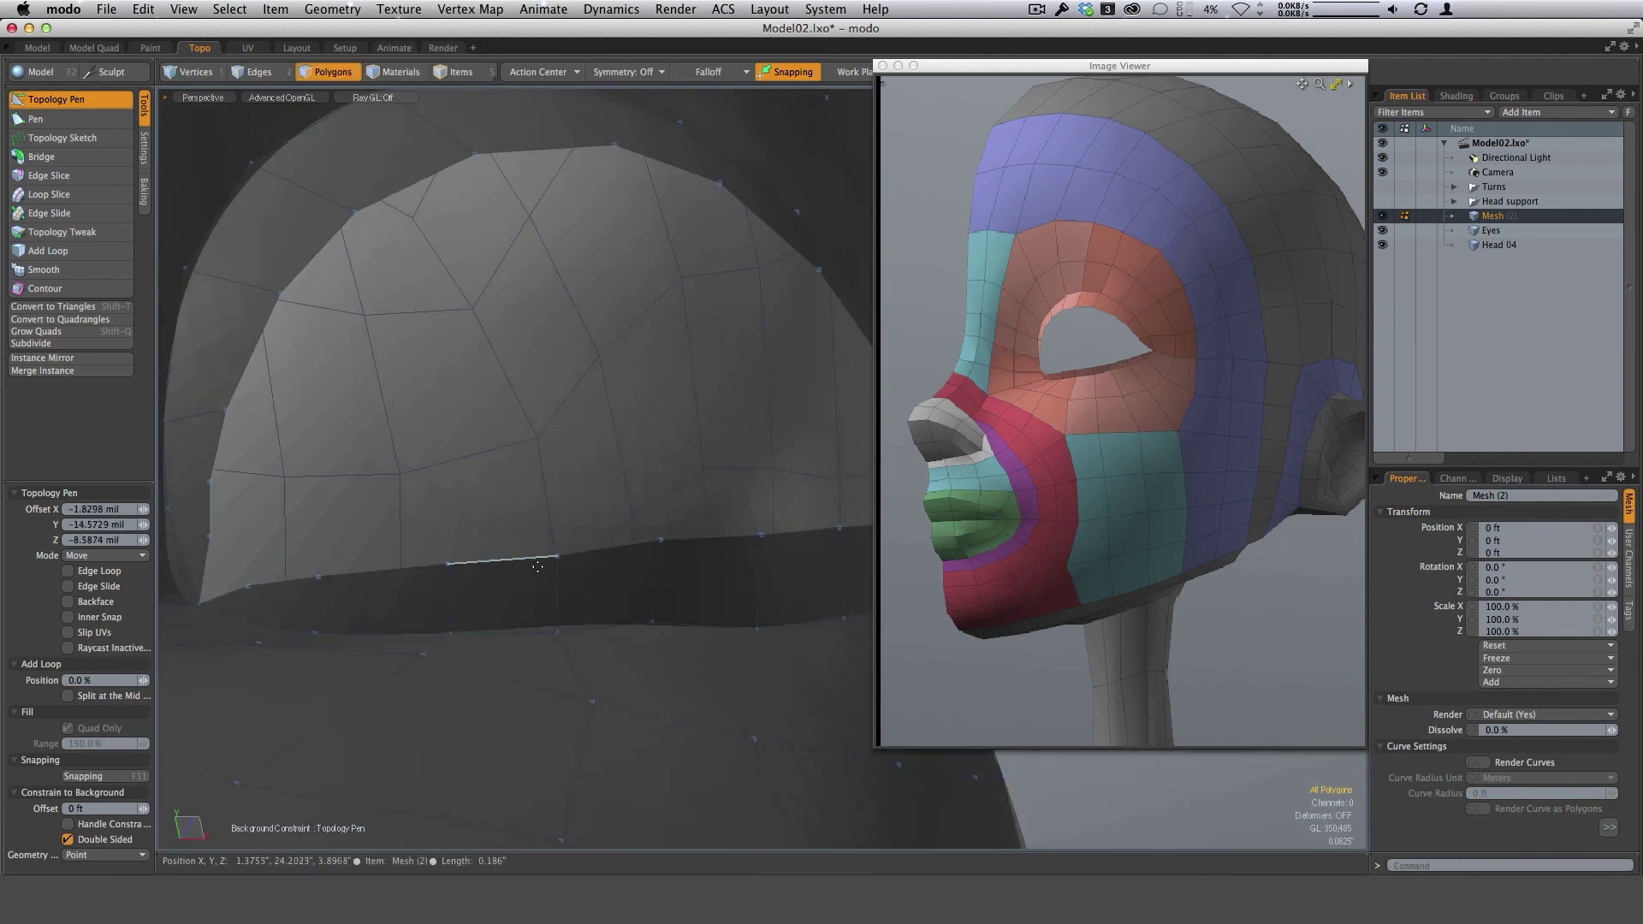
Examine the retopologized half of the head from the front, three-quarter and side views.
alt+drag(604, 585, 642, 634)
scroll(484, 517, down, 4)
alt+shift+drag(642, 633, 715, 583)
scroll(664, 616, down, 4)
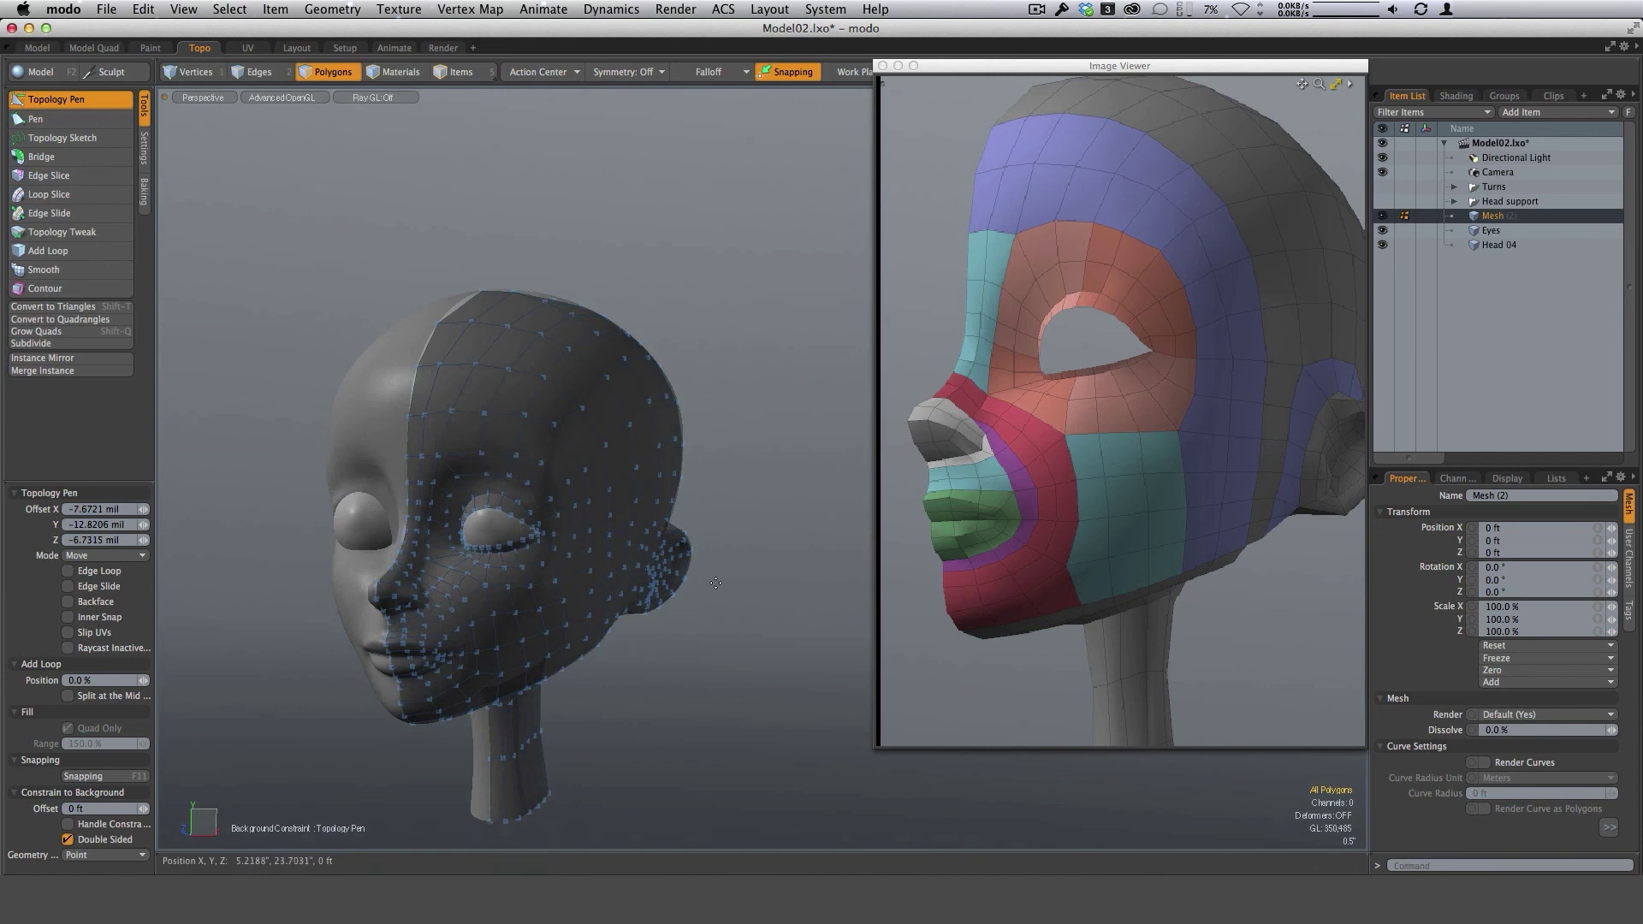
alt+drag(558, 565, 414, 323)
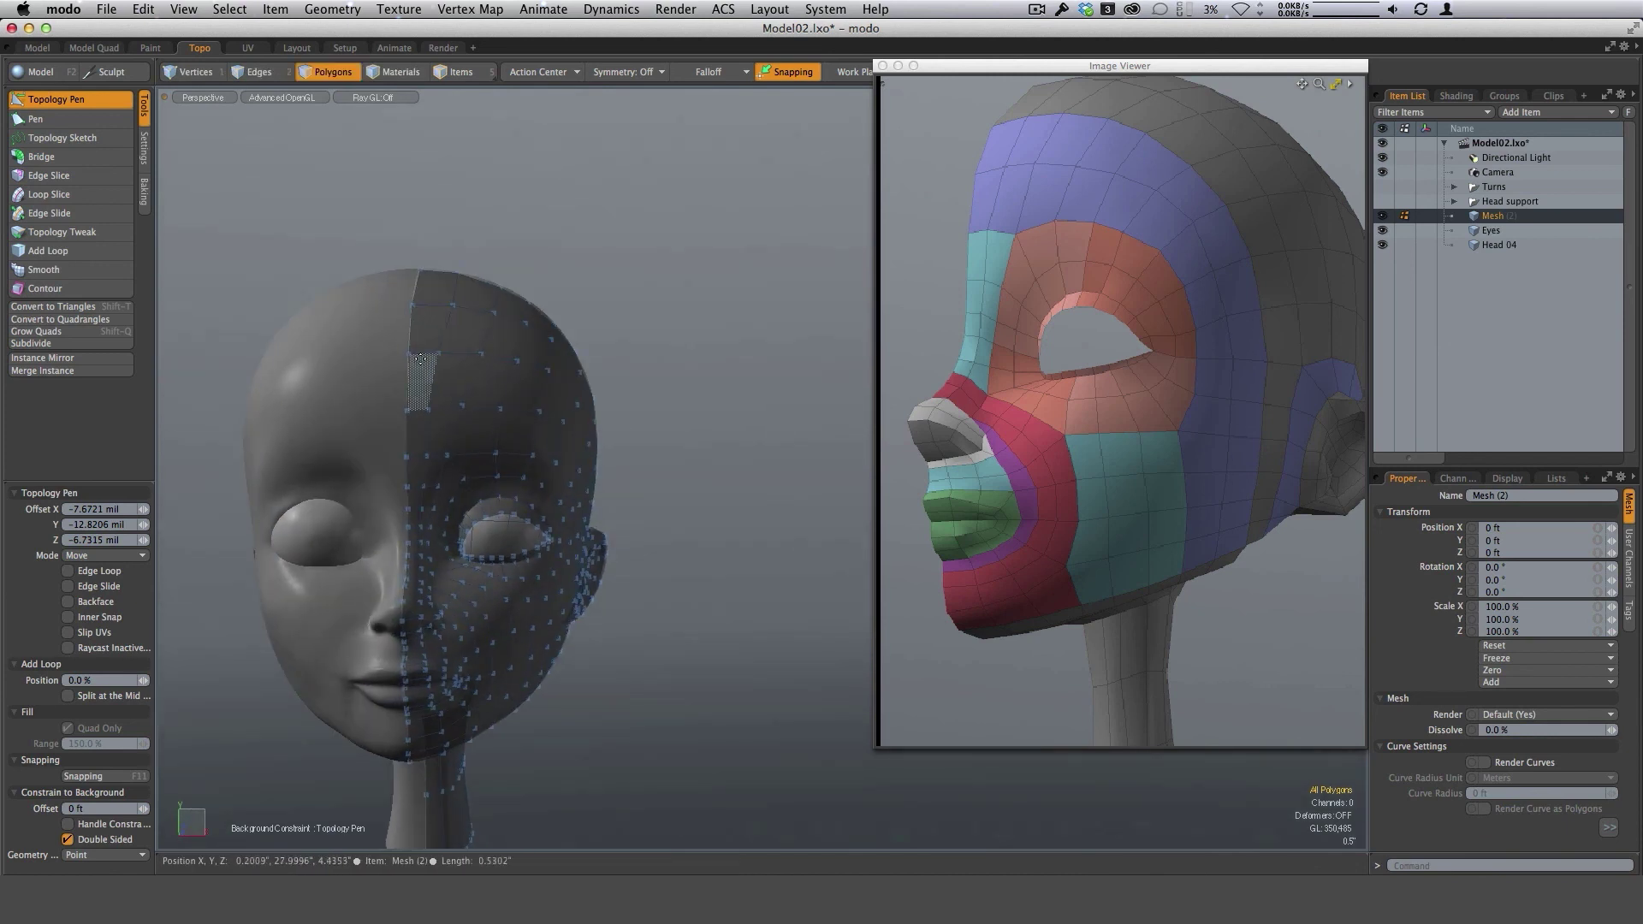
alt+drag(545, 620, 653, 545)
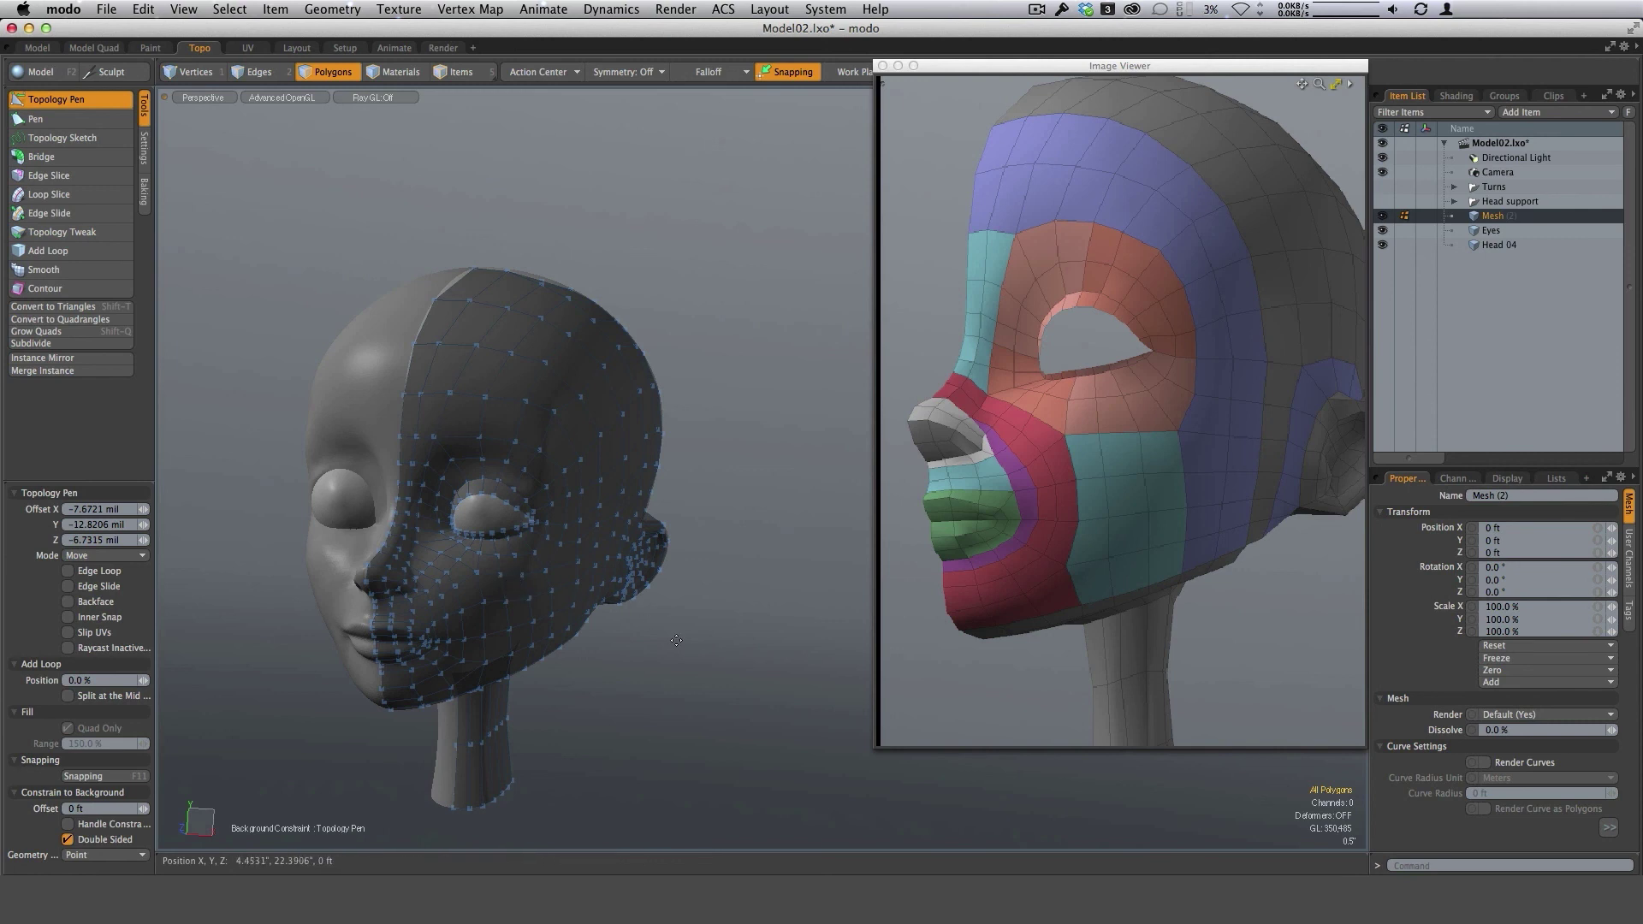
alt+drag(676, 640, 572, 367)
scroll(579, 453, up, 5)
ctrl+alt+drag(646, 559, 569, 546)
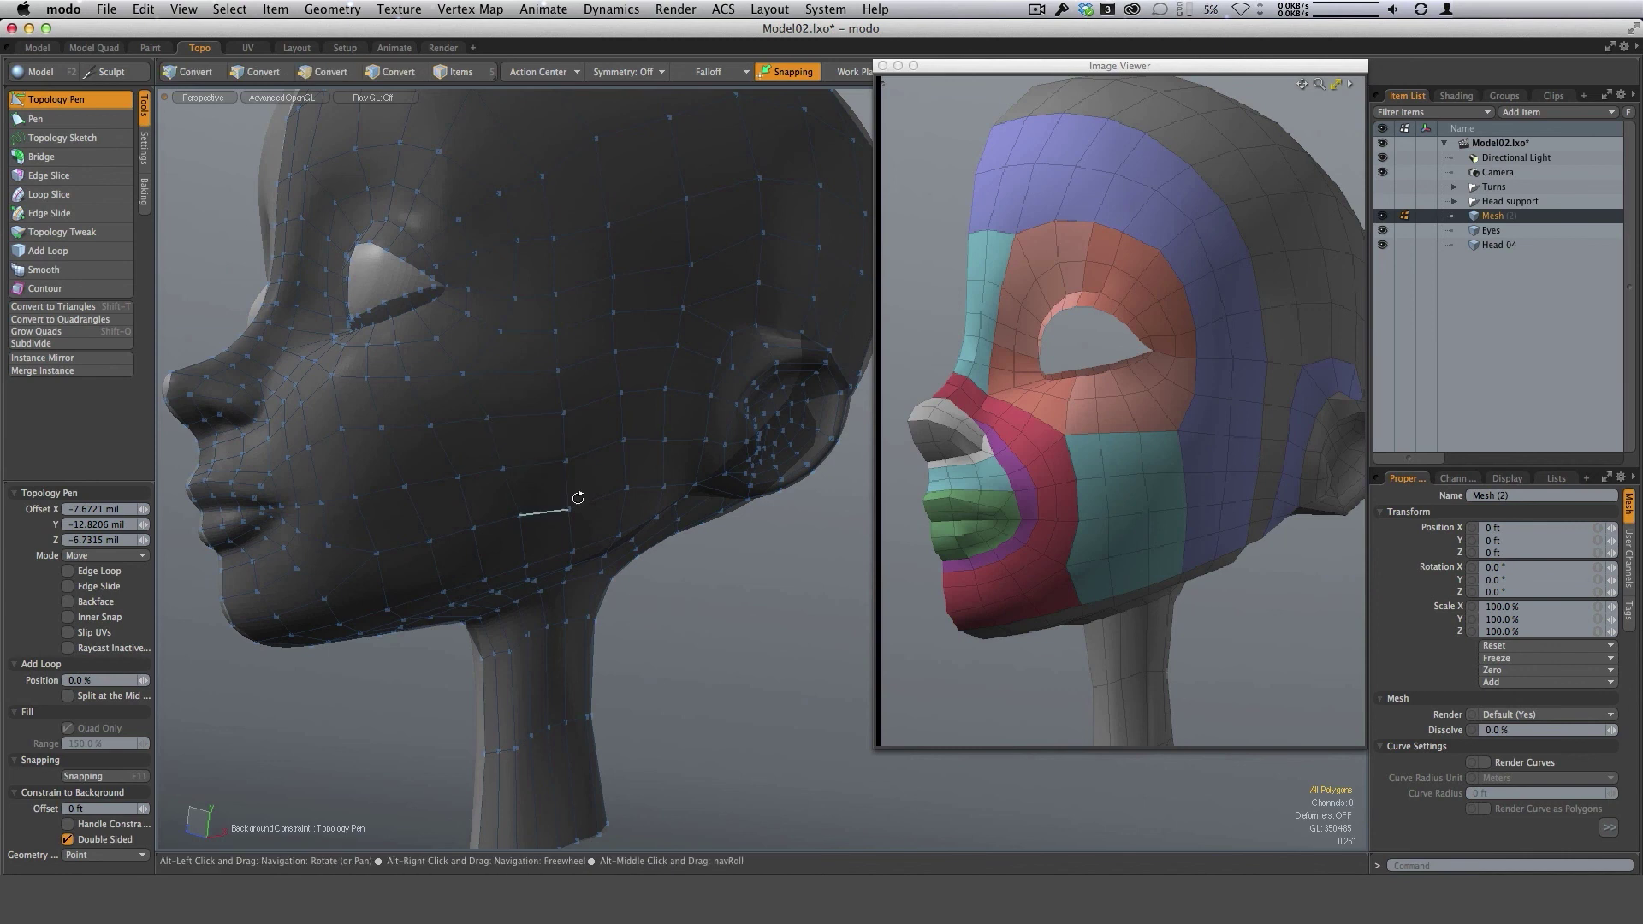
alt+drag(568, 494, 631, 617)
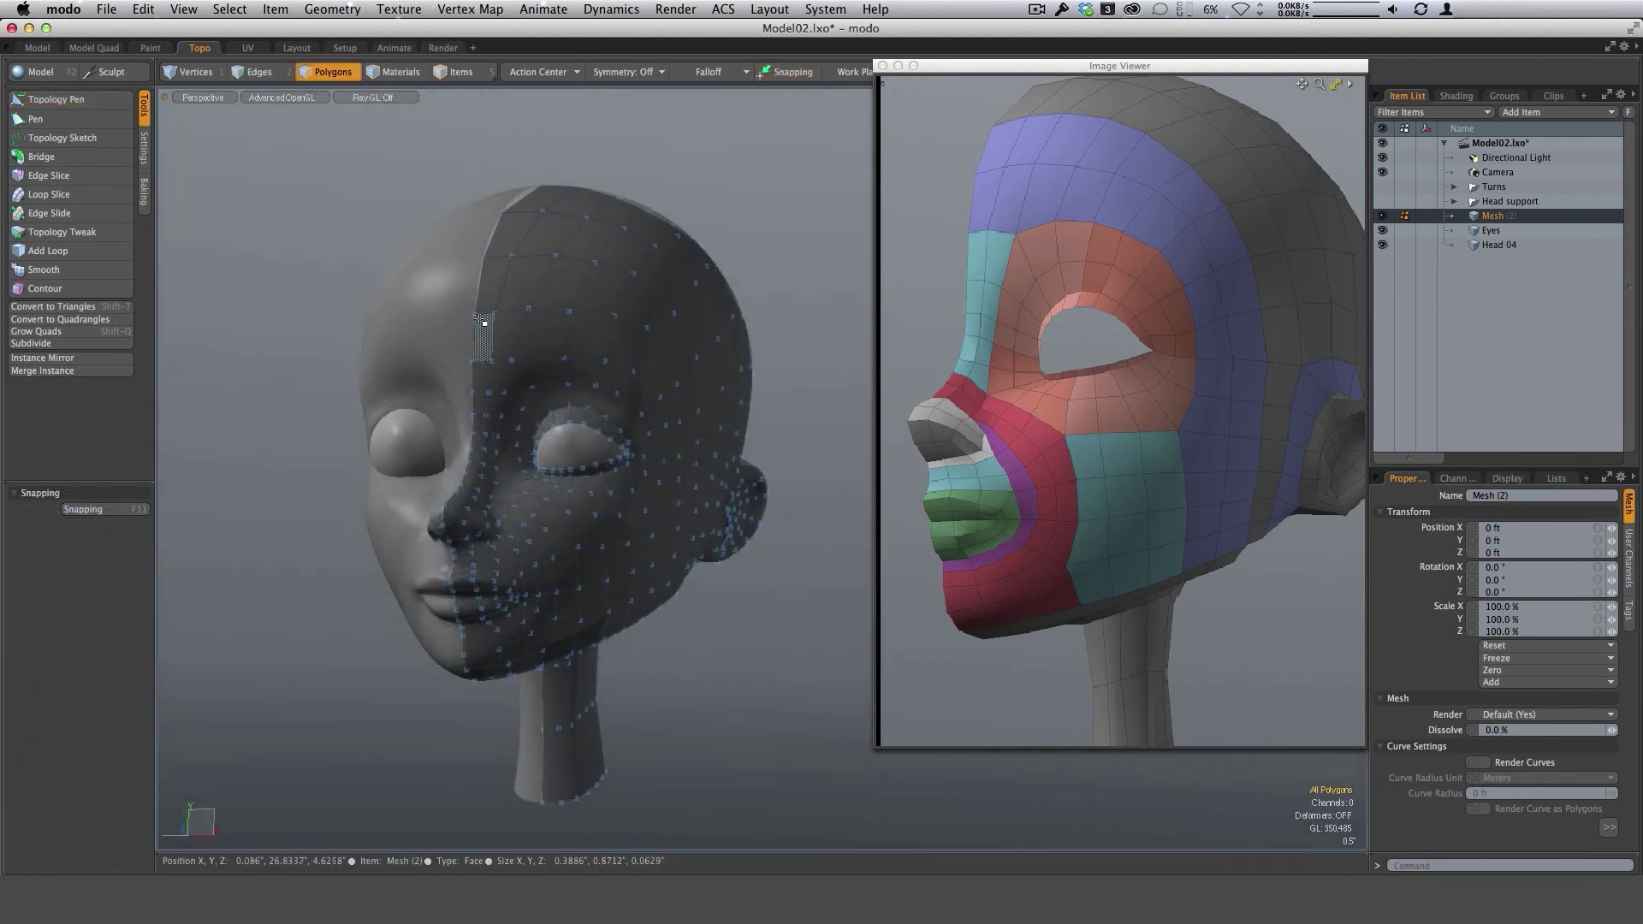
Select the open edge loop along the head's centre line and neck, set its vertex position to X 0 ft and clear the selection.
key(2)
double_click(481, 282)
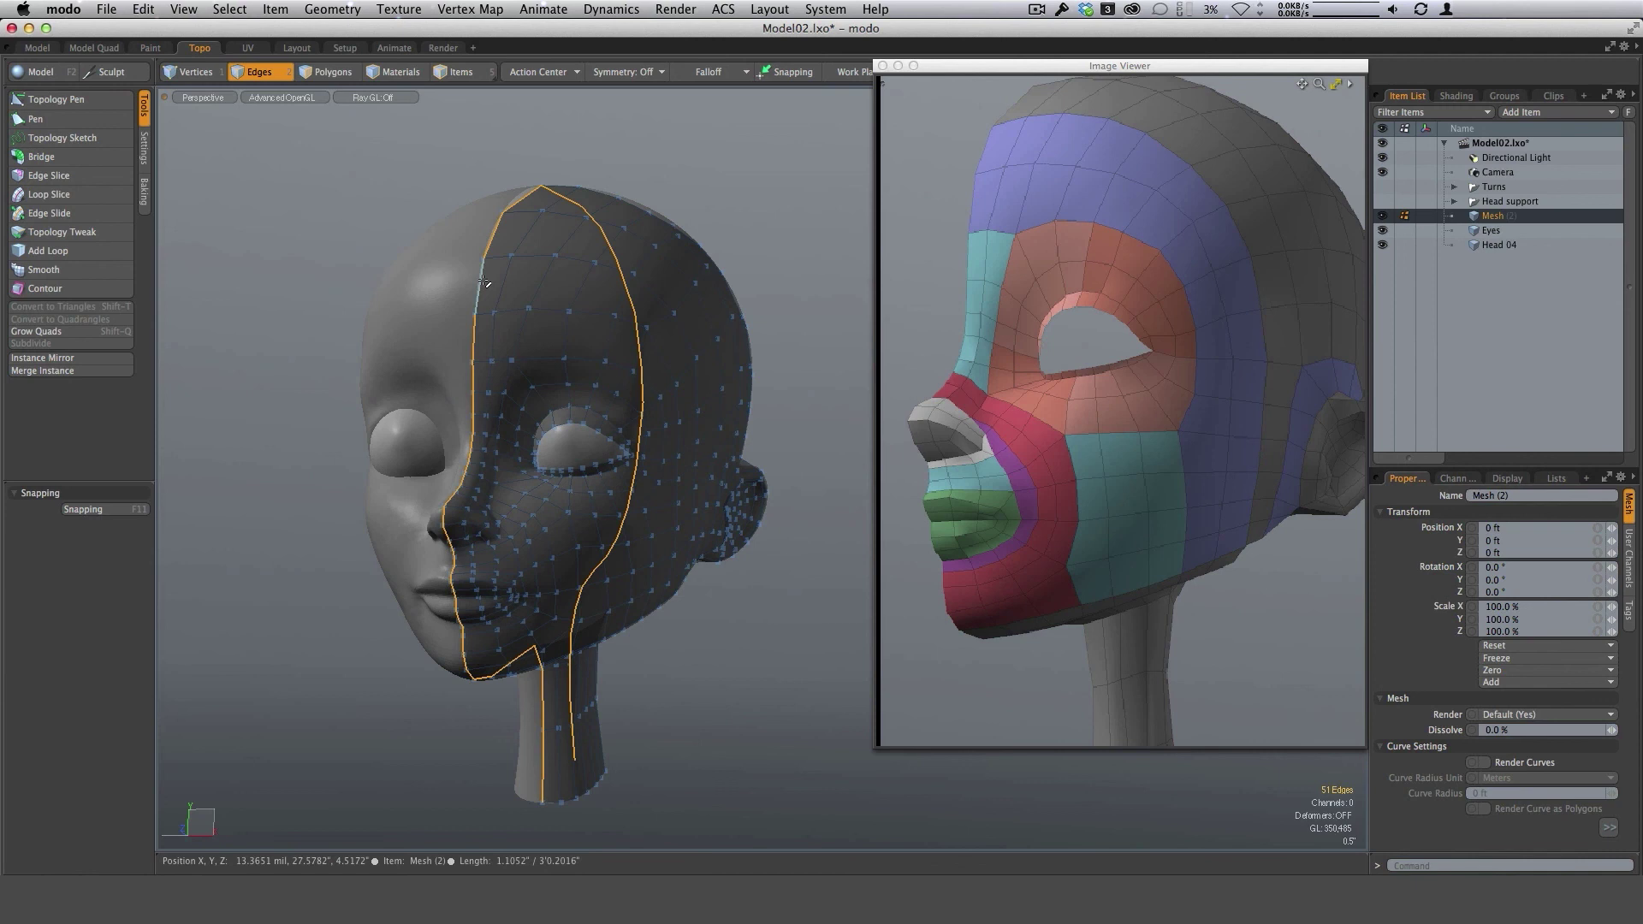
alt+drag(648, 599, 686, 522)
alt+shift+drag(685, 522, 689, 487)
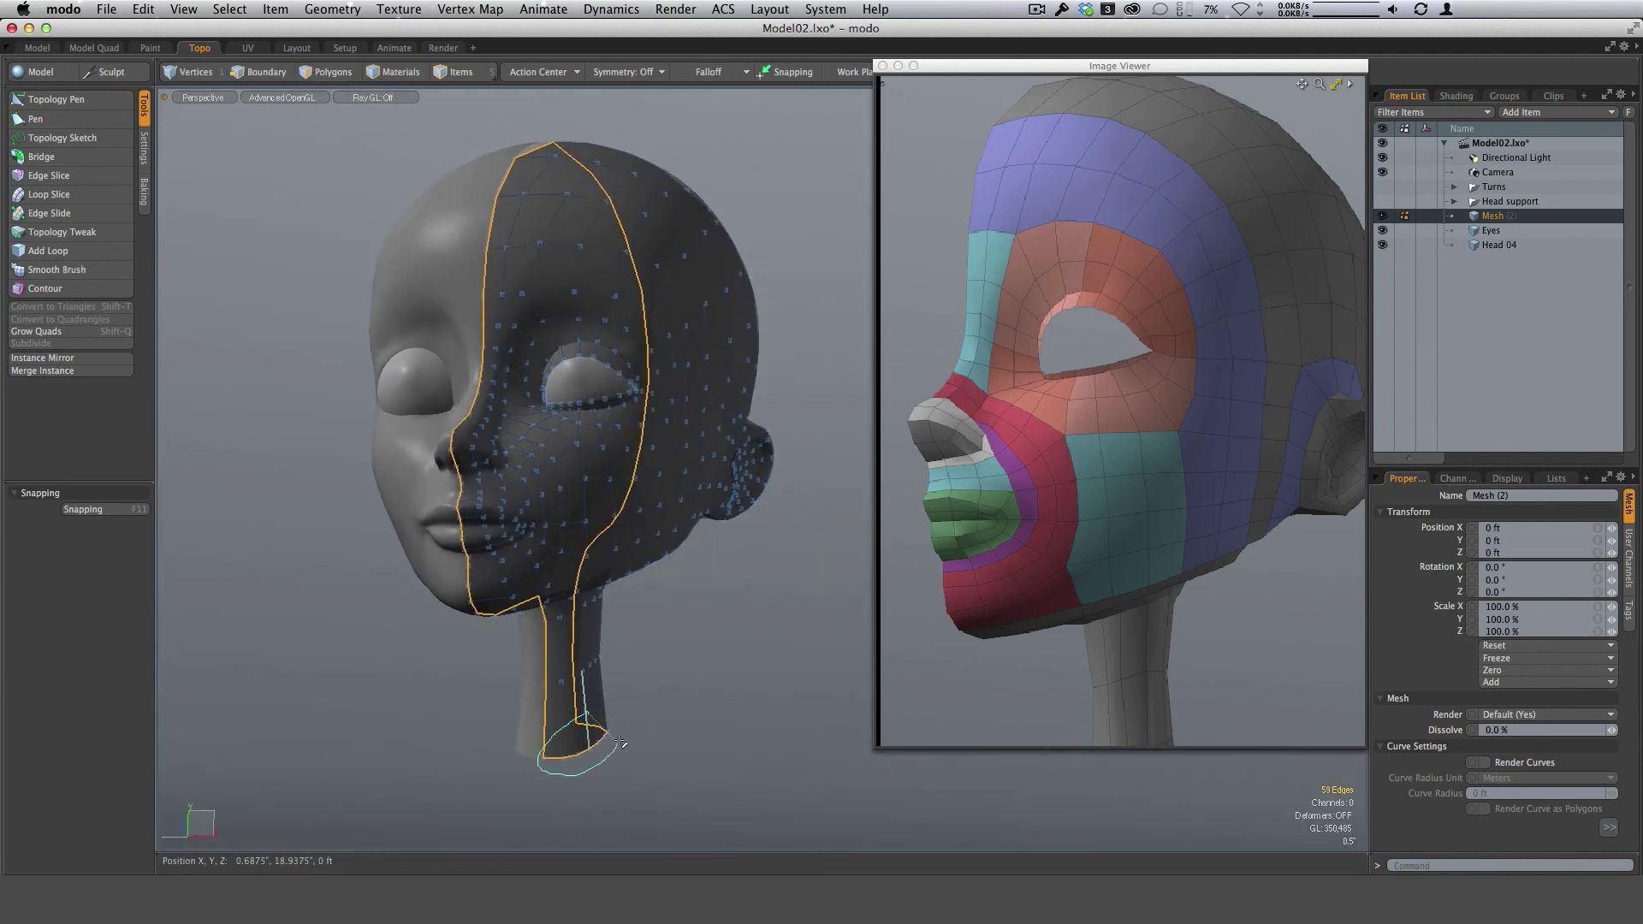
alt+drag(611, 685, 706, 689)
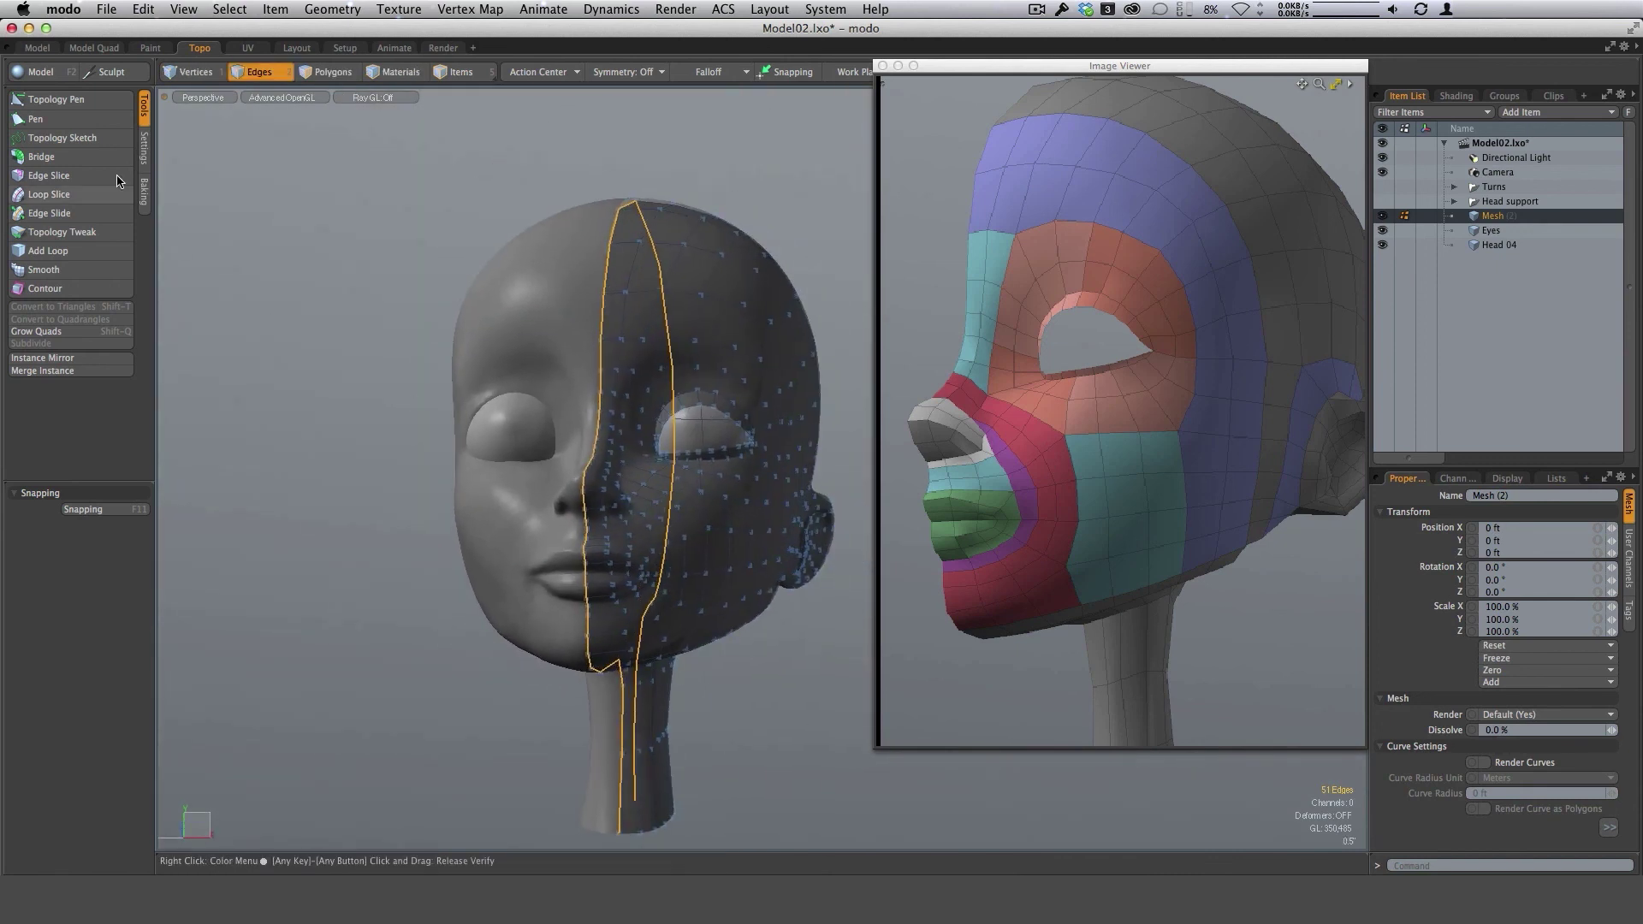
click(34, 72)
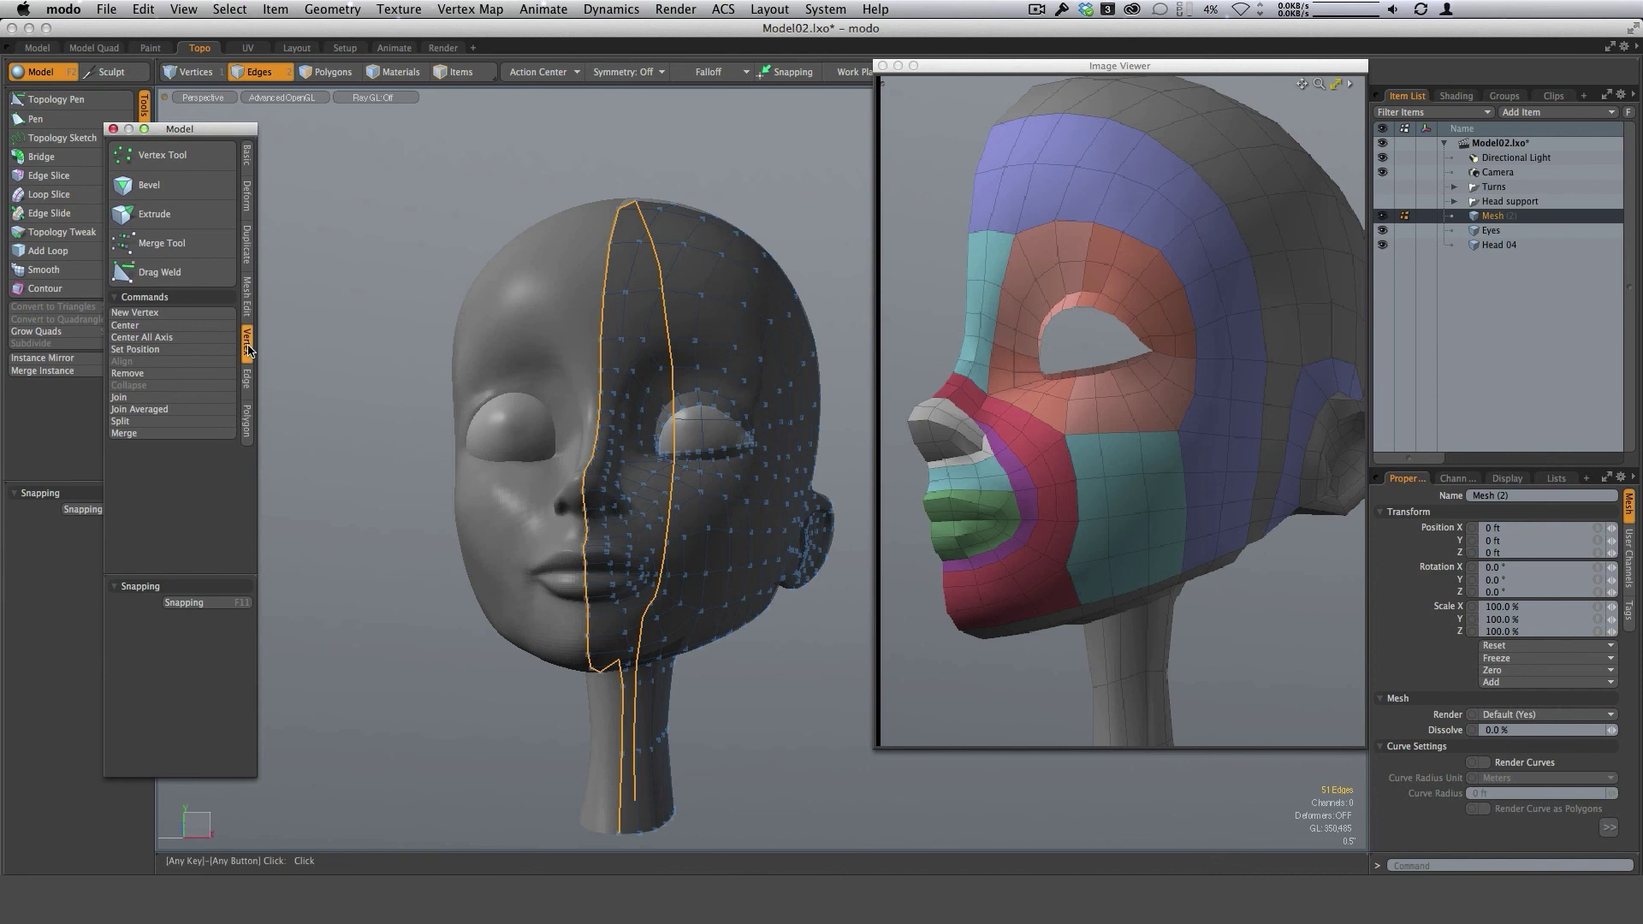
click(154, 355)
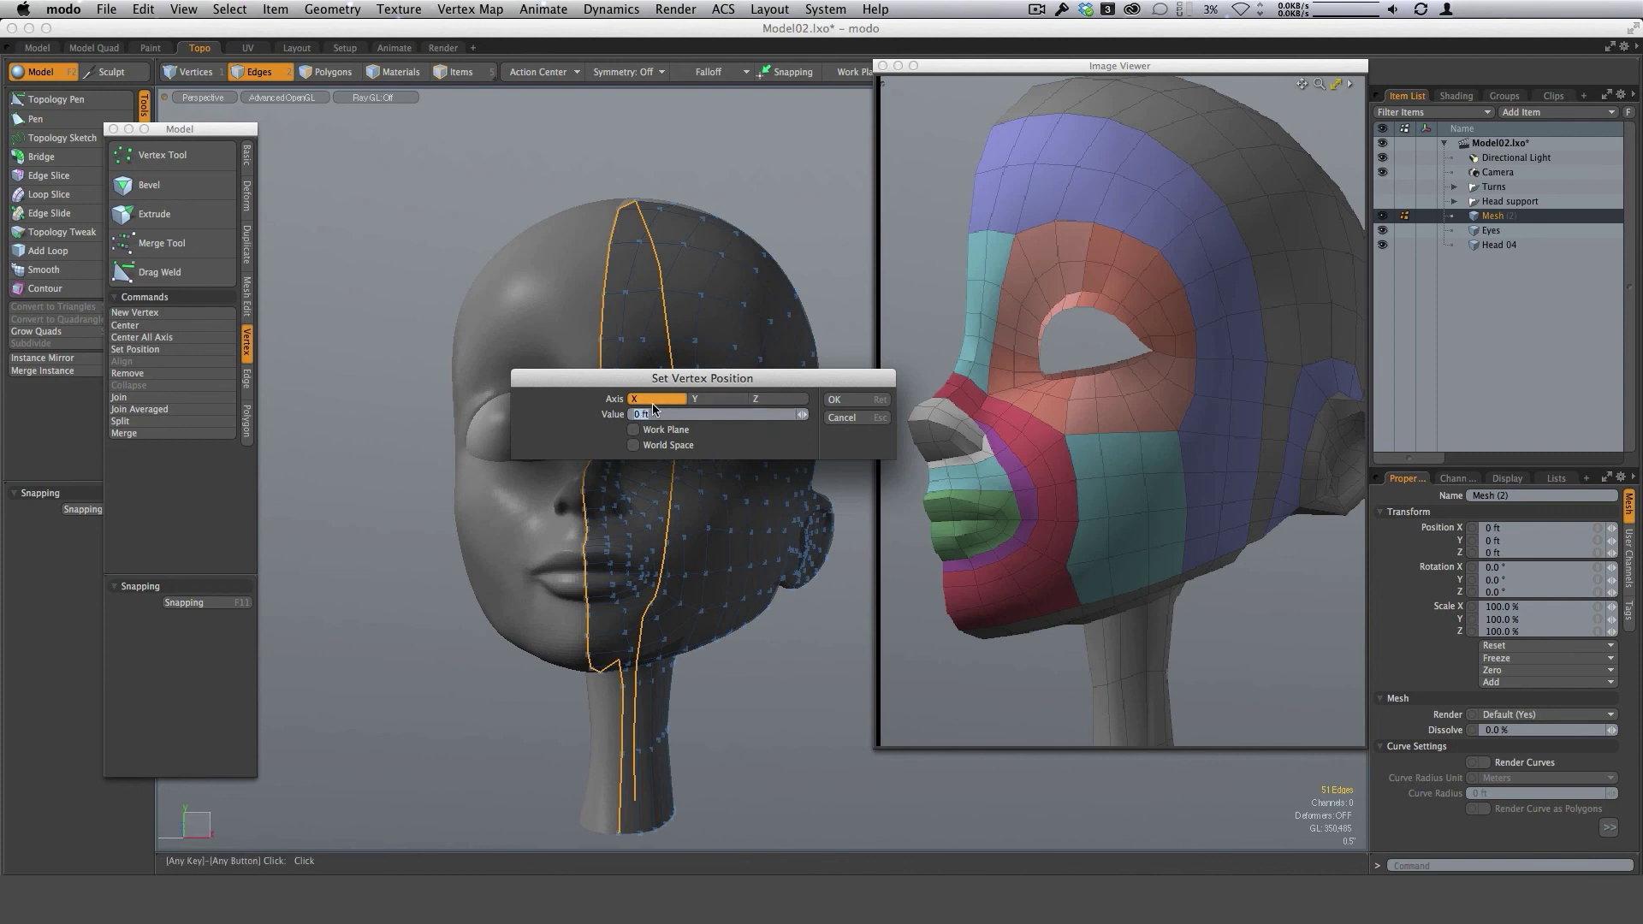
click(834, 401)
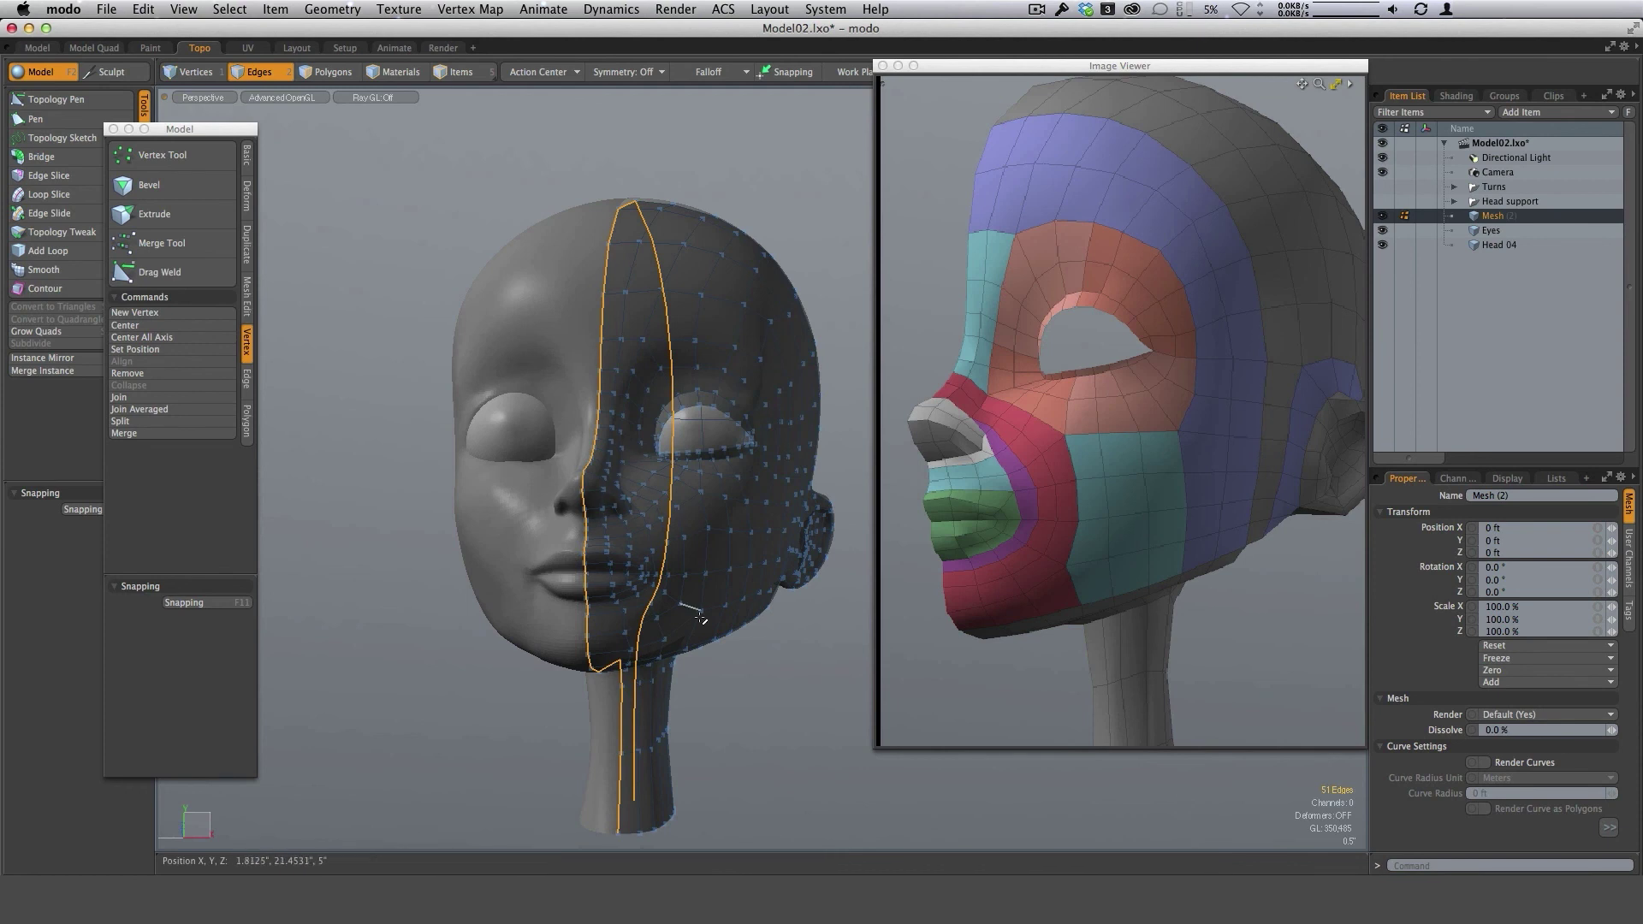
click(726, 671)
drag(724, 578, 751, 582)
alt+drag(751, 583, 727, 567)
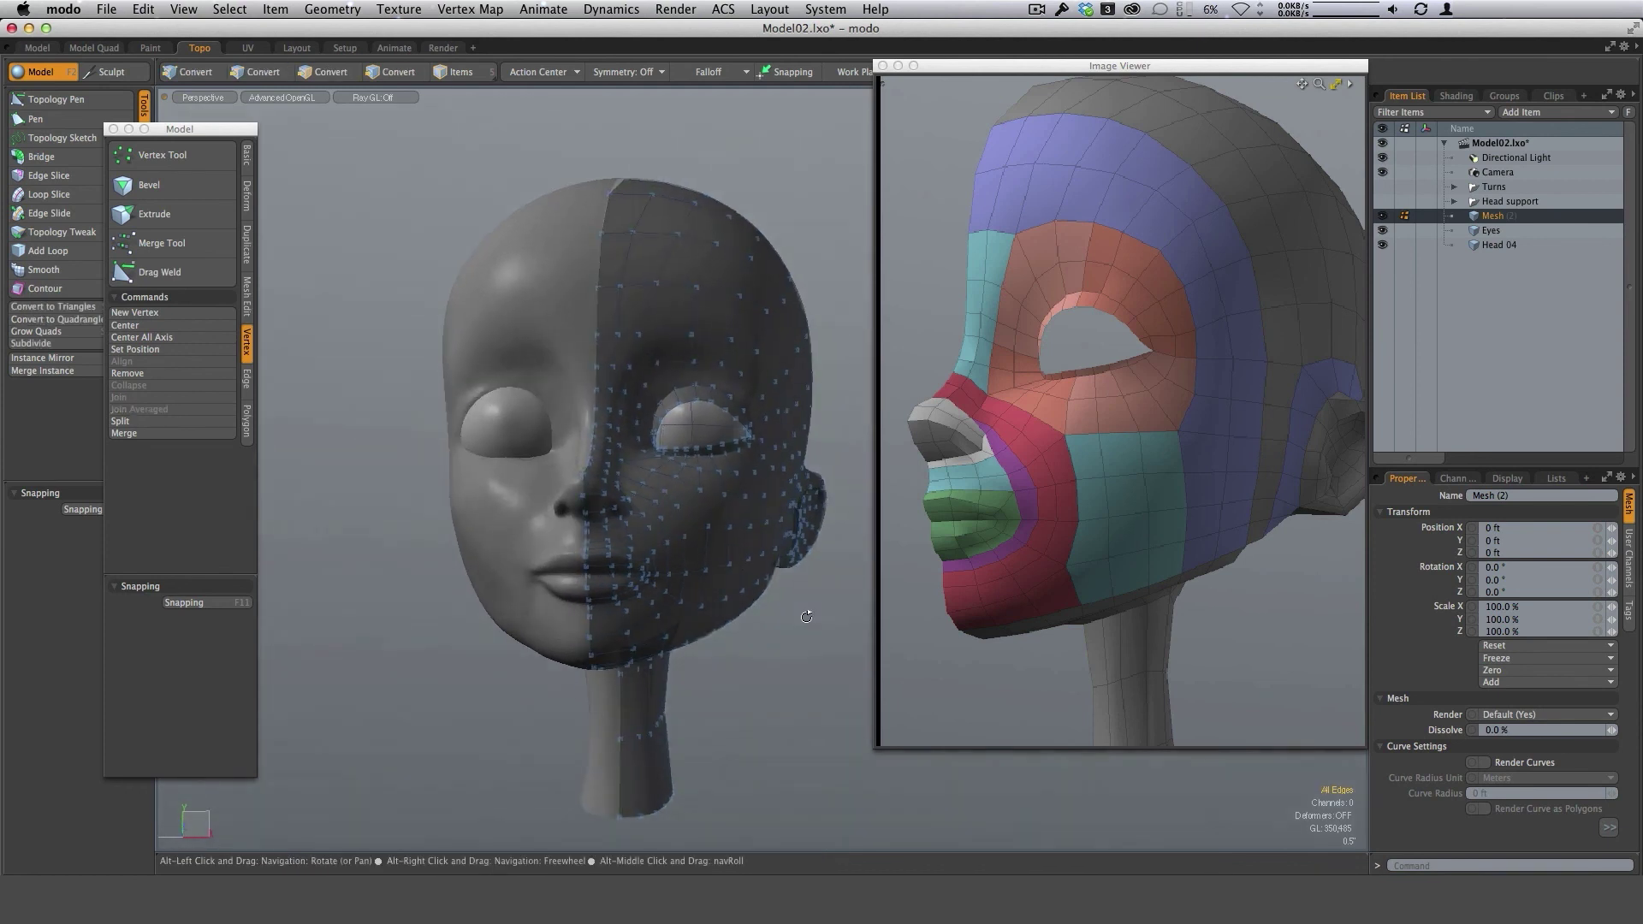
Mirror the half-head mesh across the X axis with inverted polygons and merged vertices.
alt+shift+drag(749, 448, 694, 391)
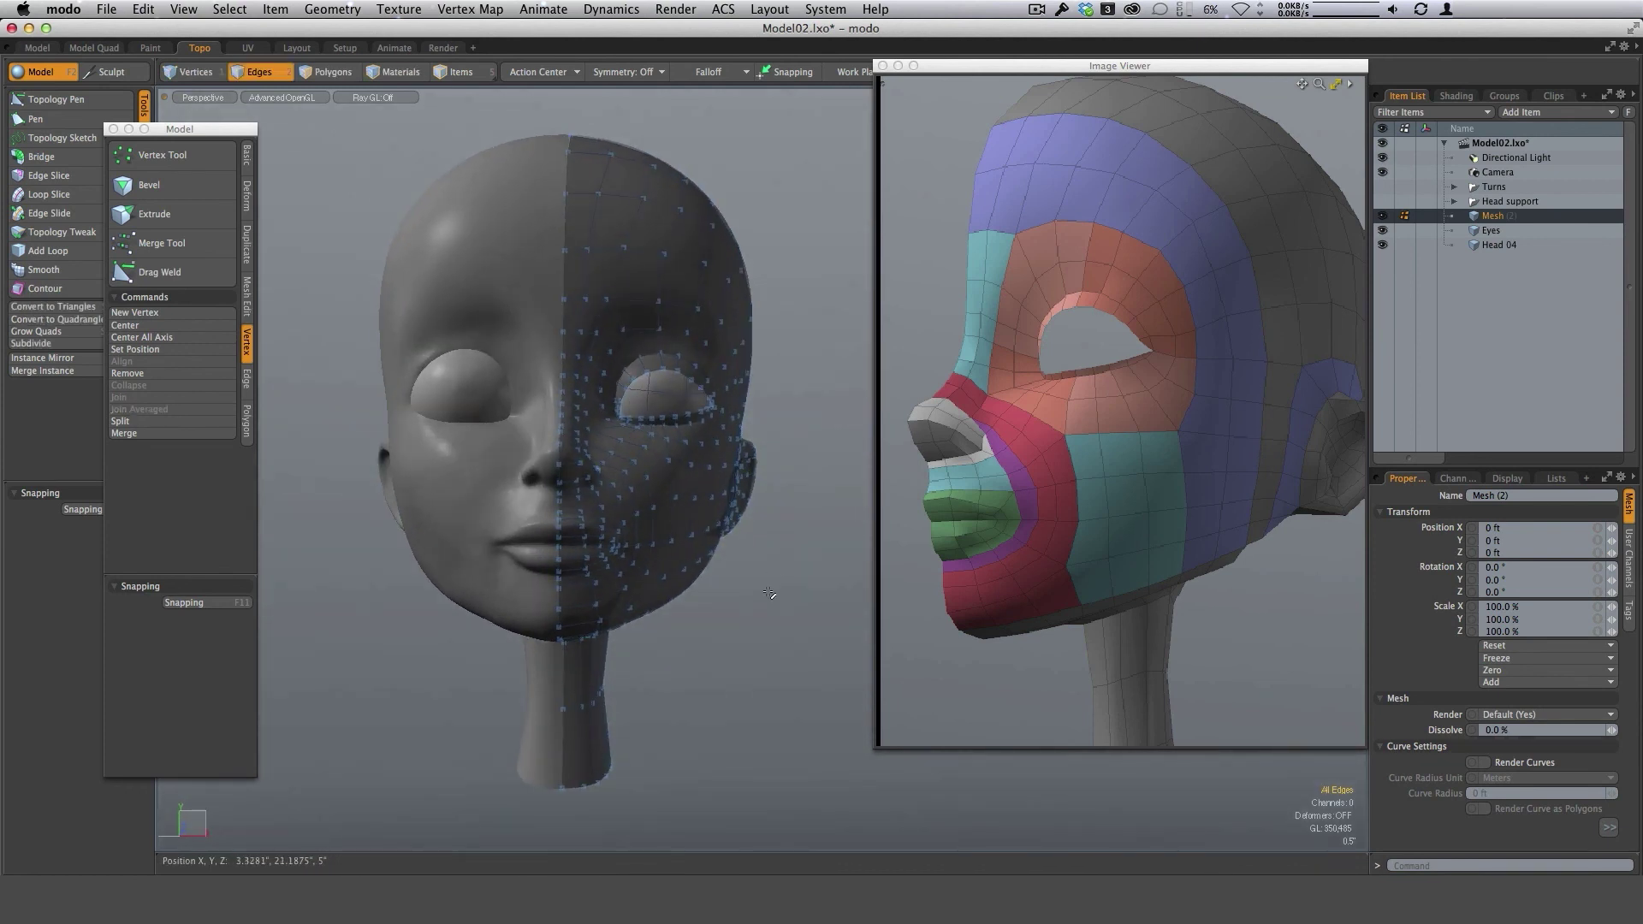
key(shift+v)
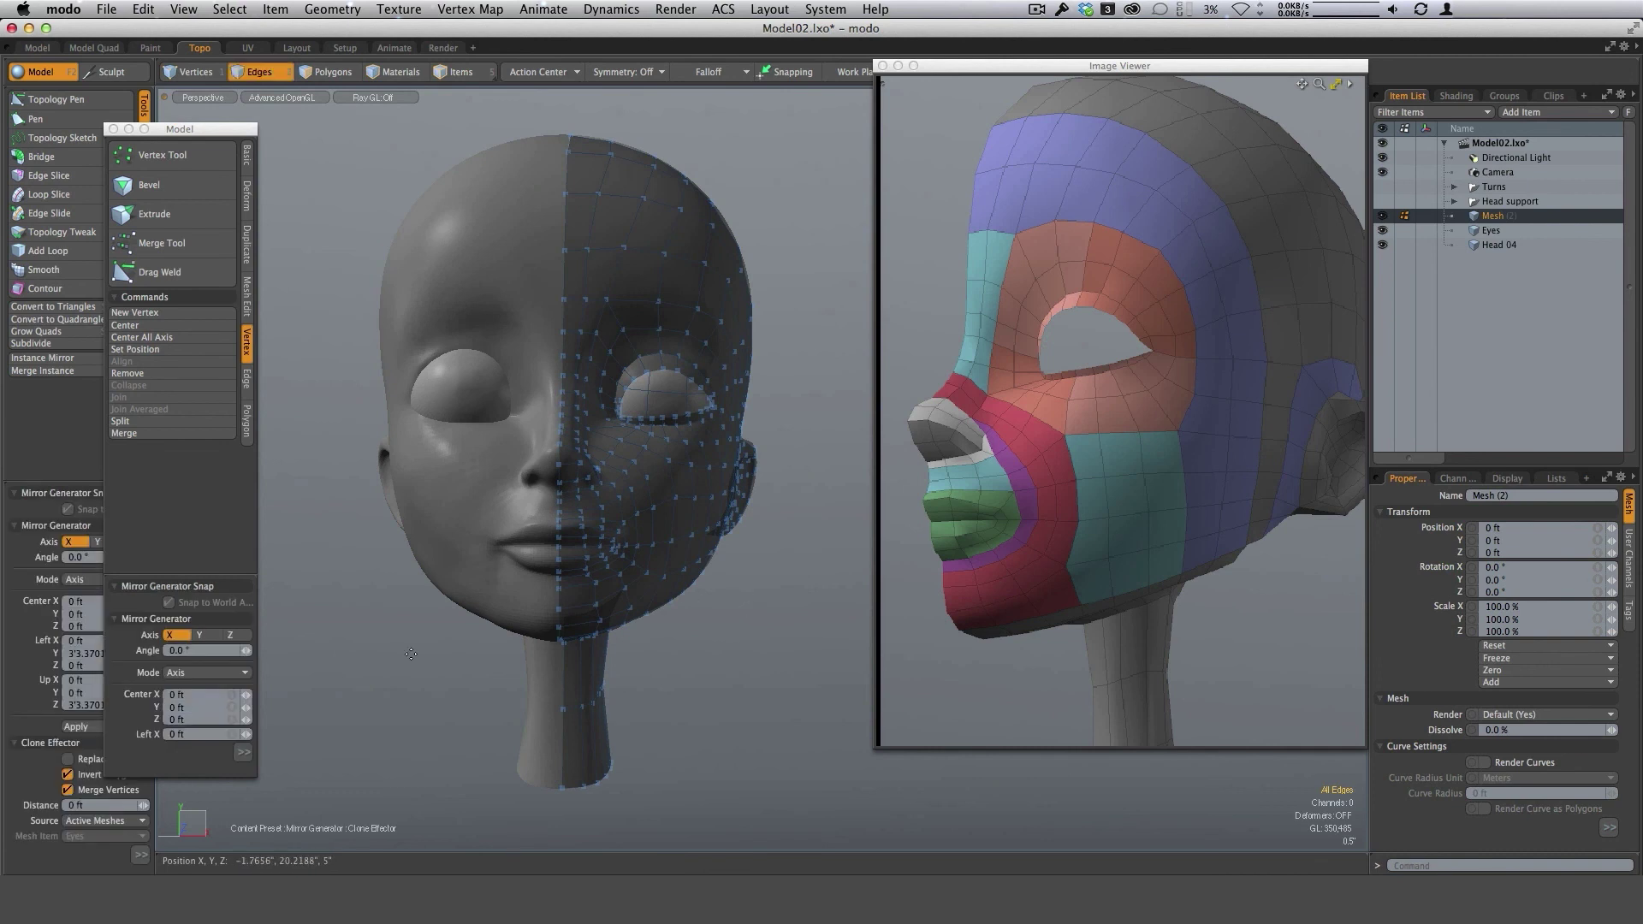
click(113, 129)
click(134, 733)
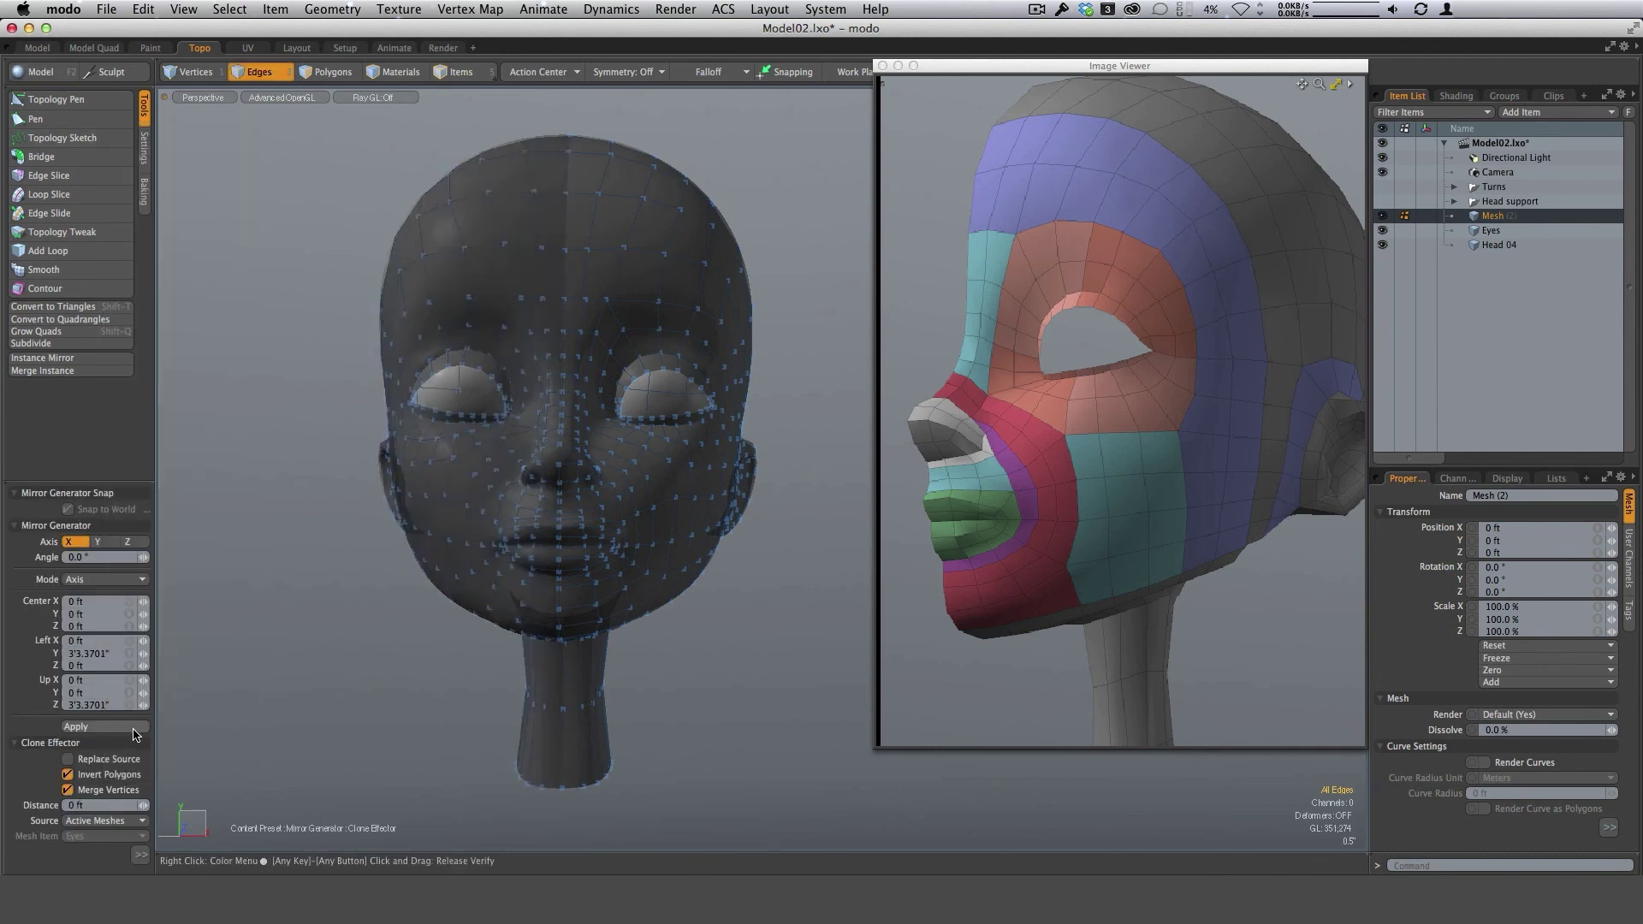
mouse_move(643, 479)
alt+mouse_down()
mouse_move(556, 498)
mouse_move(662, 498)
alt+mouse_up()
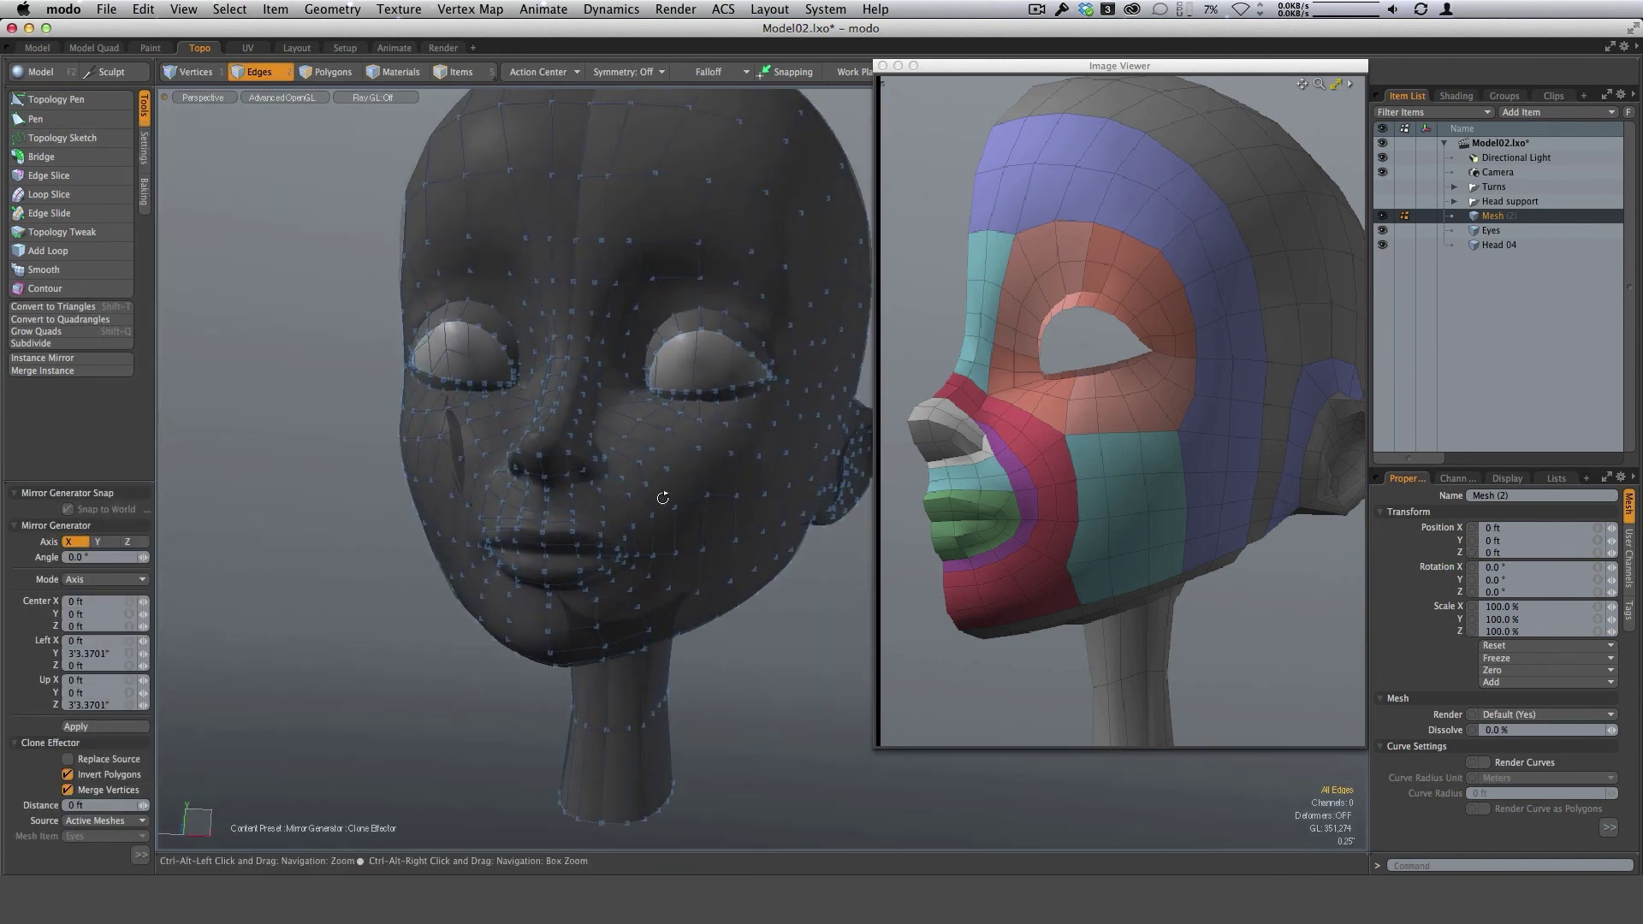
Turn on X symmetry for editing both halves of the head.
click(649, 72)
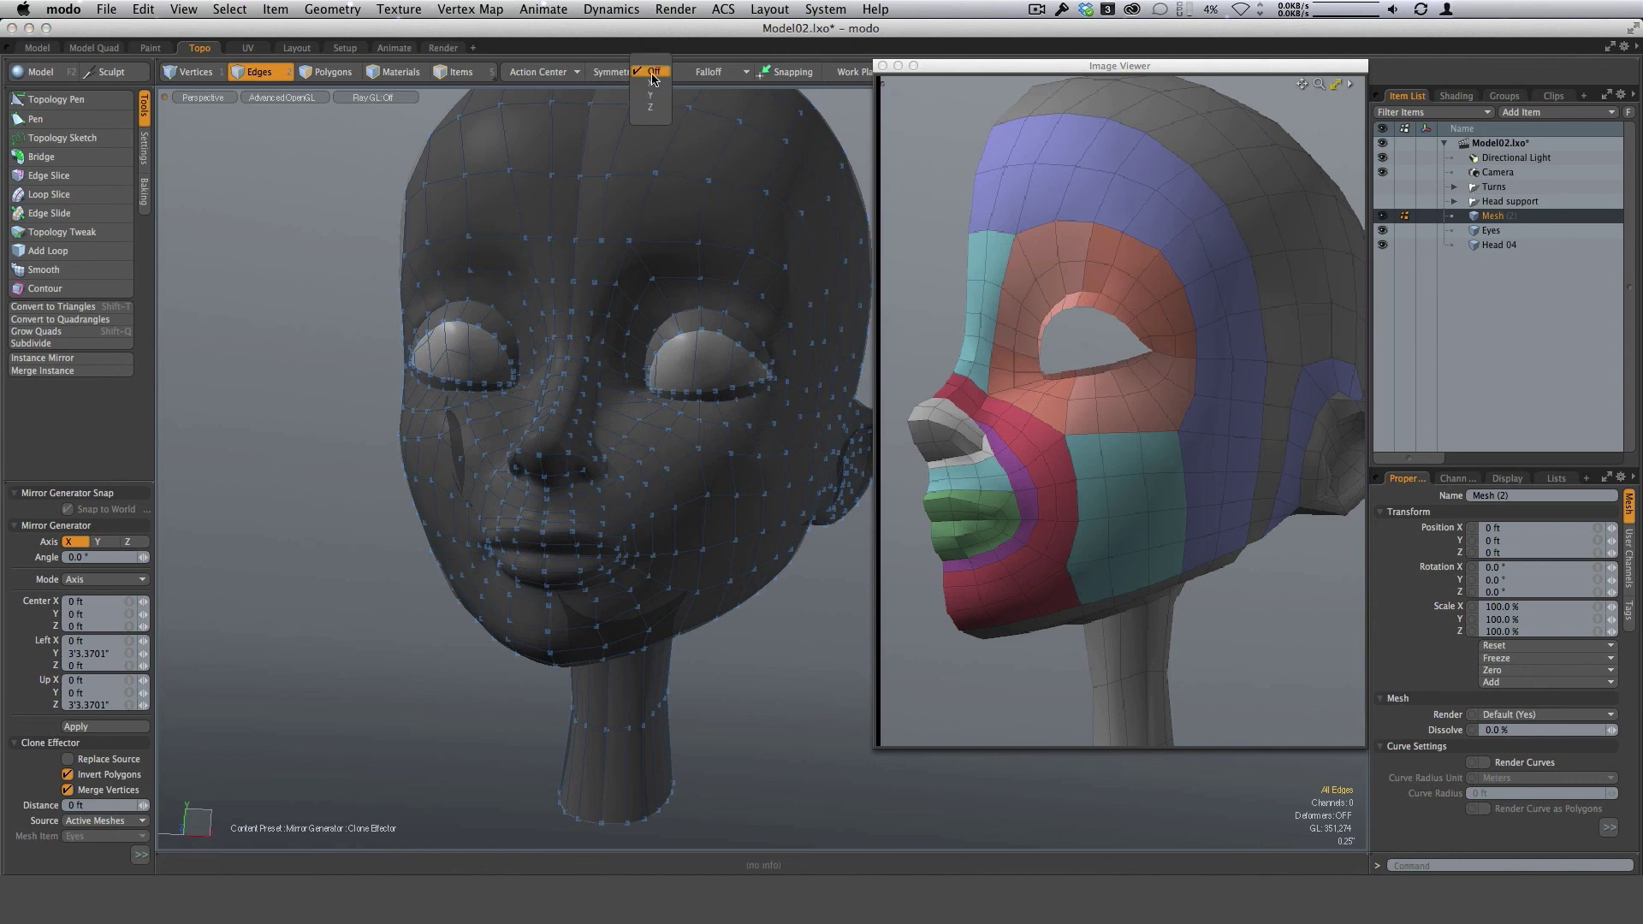
click(655, 86)
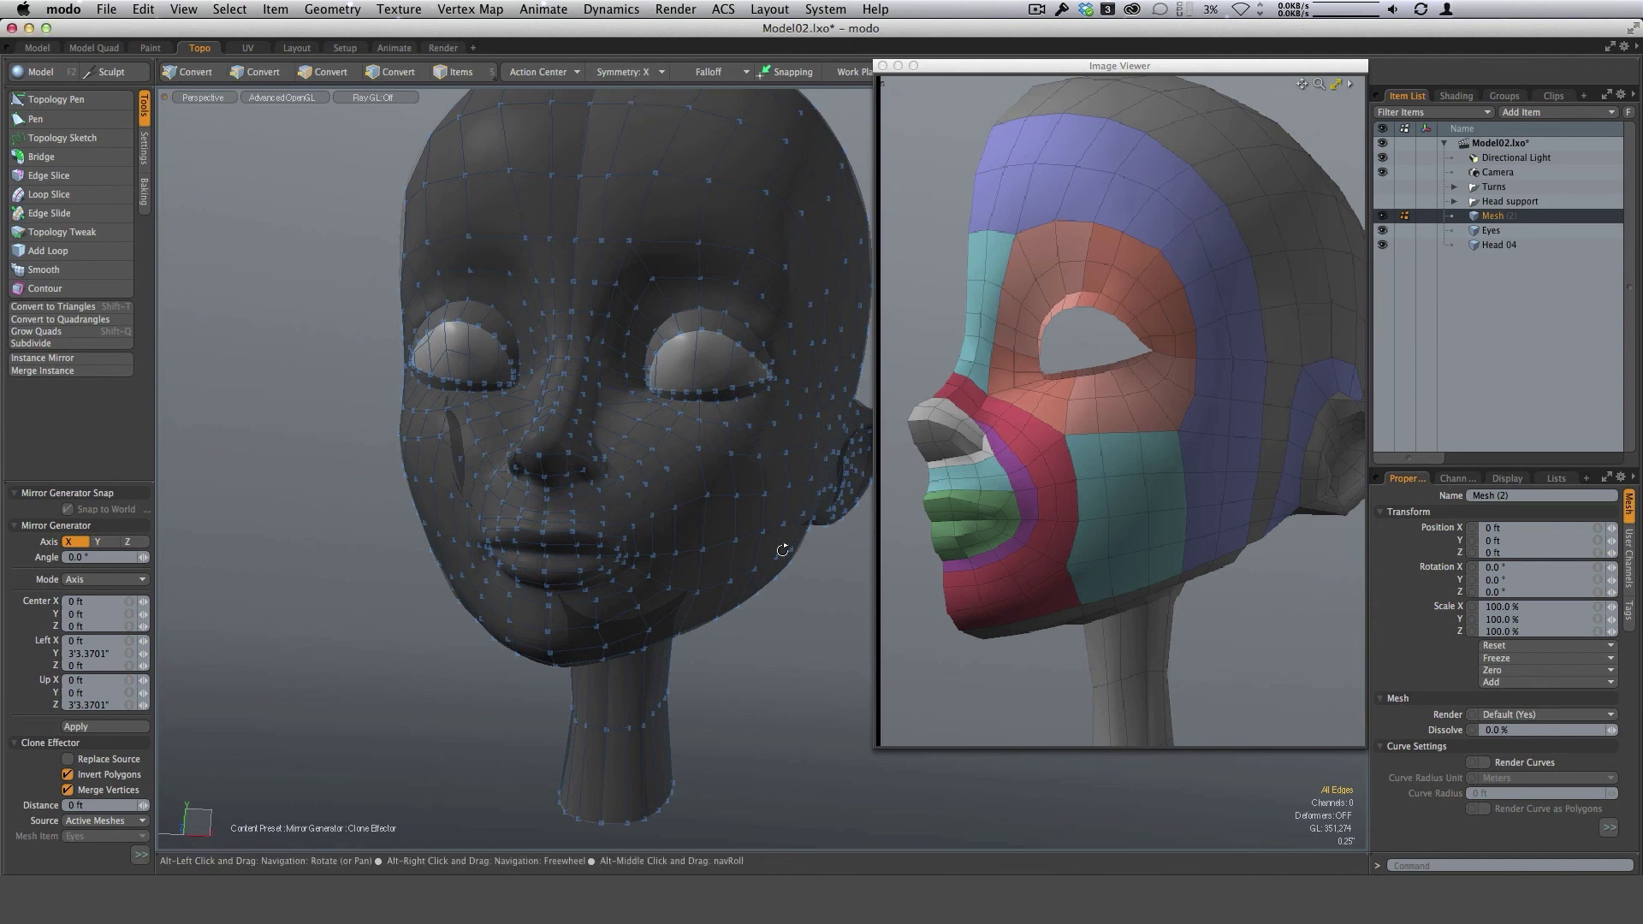
alt+drag(719, 369, 683, 553)
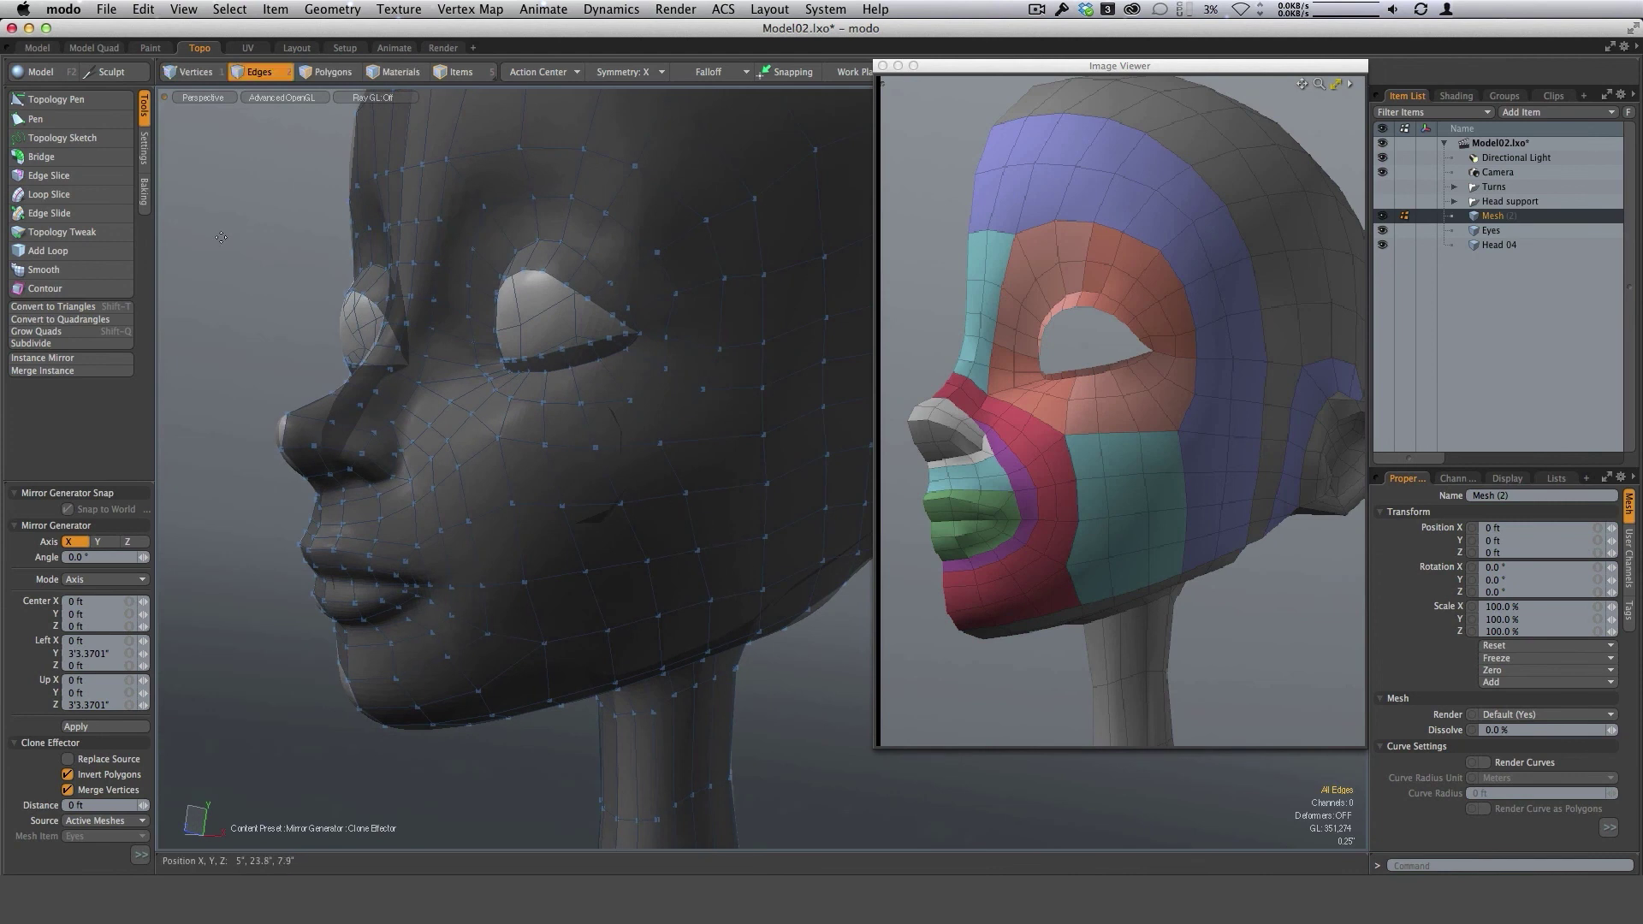
Reposition vertices on the cheek and jaw with the Topology Pen to even out the quads.
click(55, 99)
ctrl+alt+drag(643, 518, 678, 484)
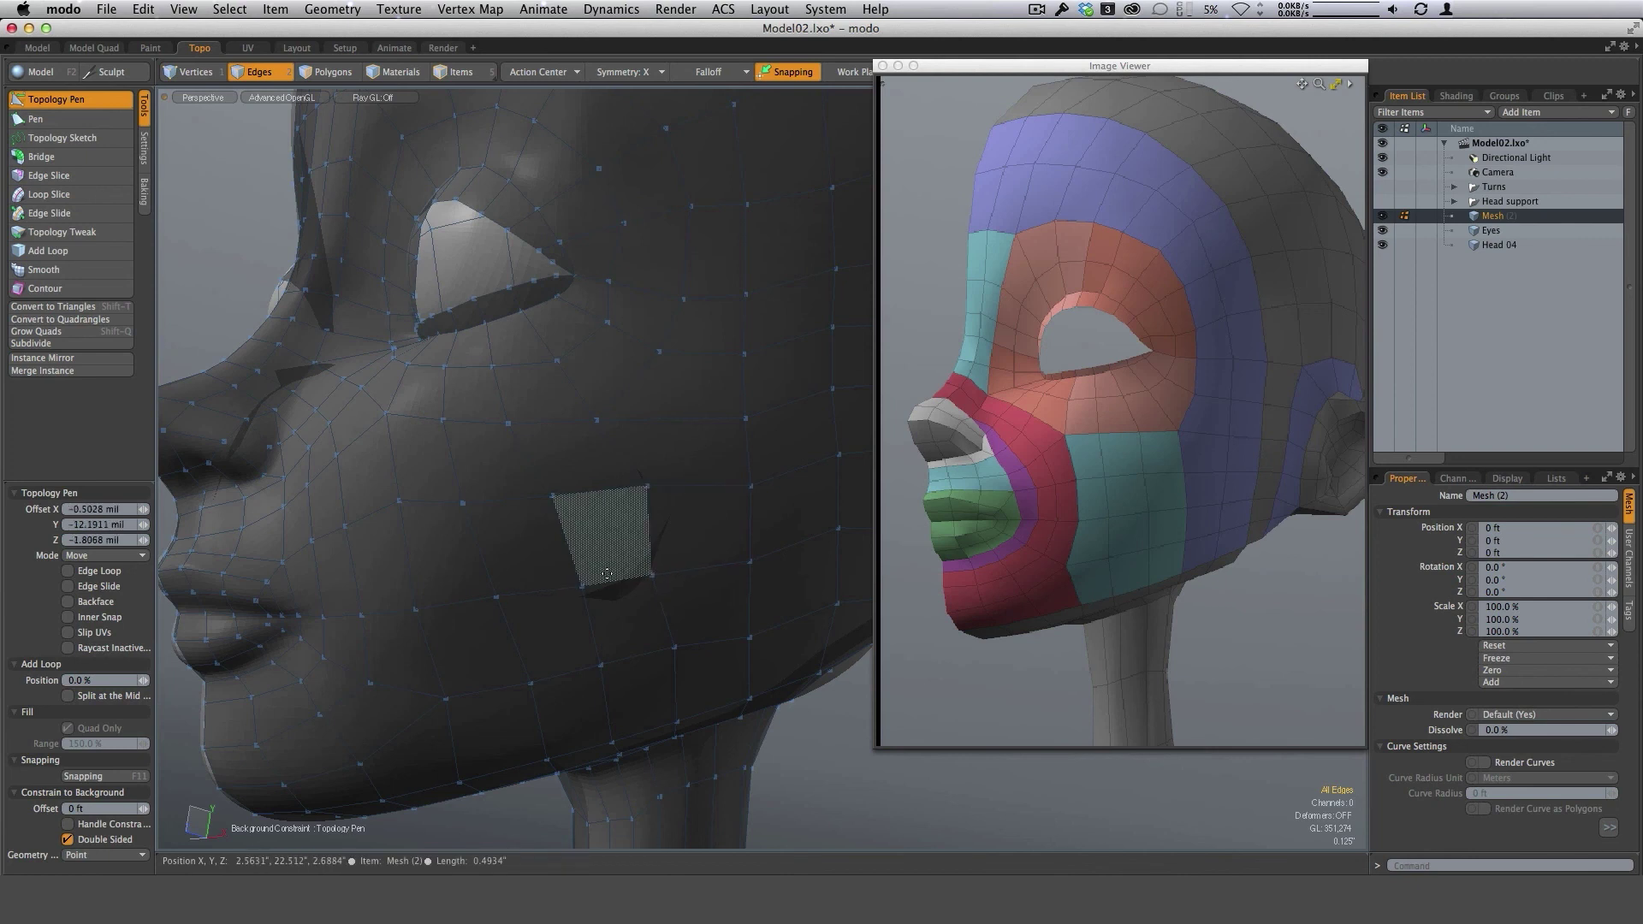
alt+drag(655, 507, 751, 459)
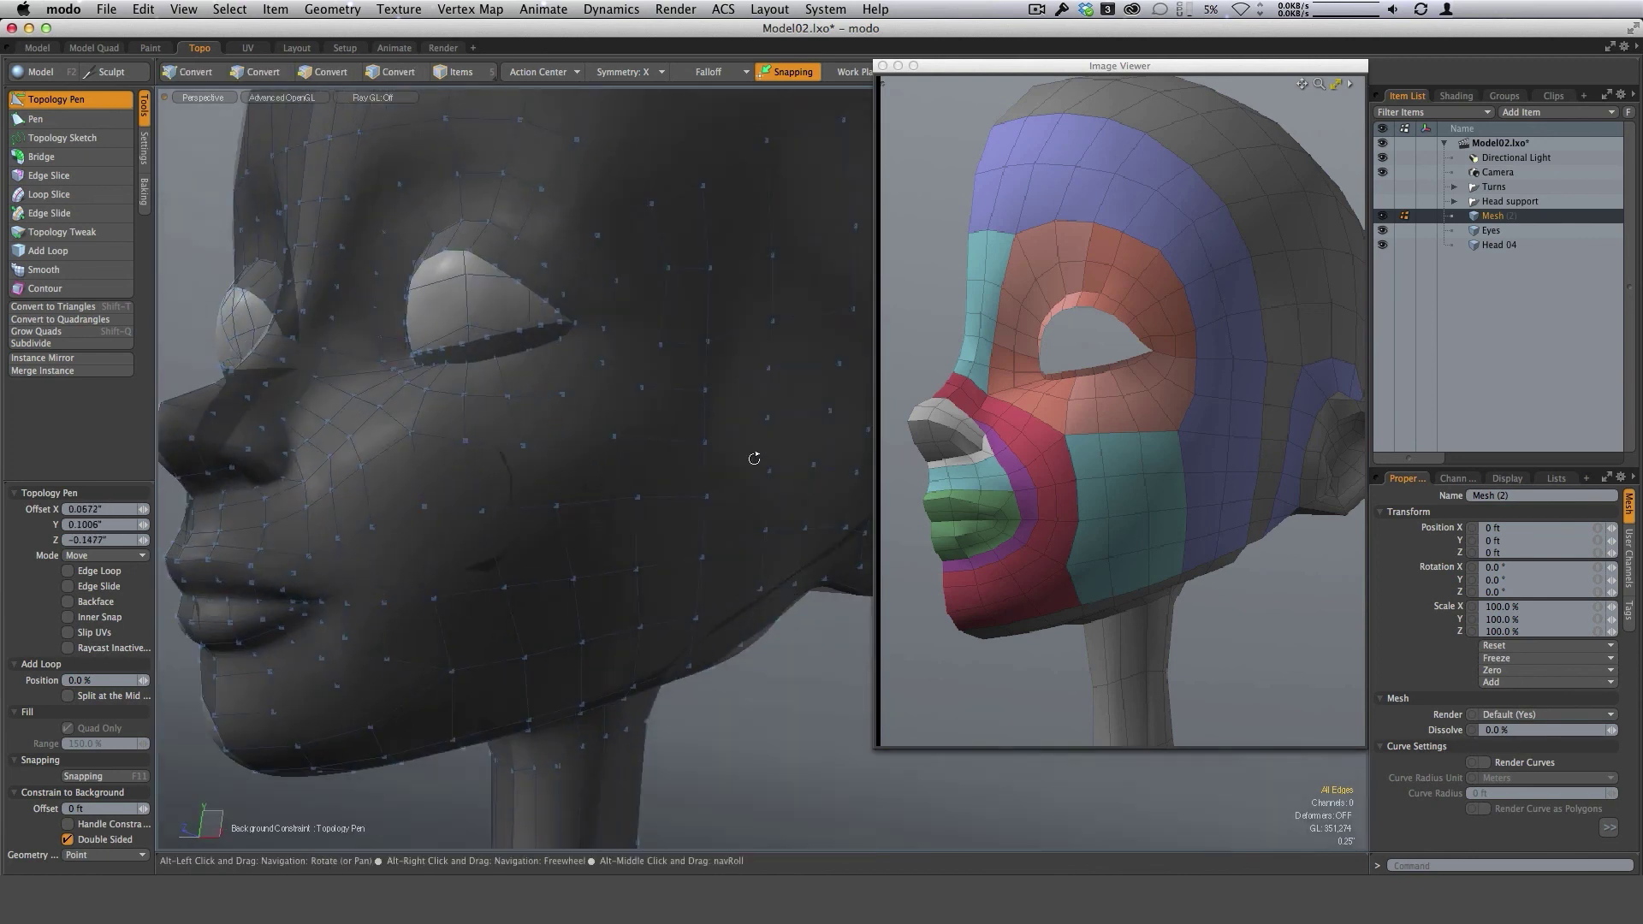
alt+drag(650, 567, 582, 629)
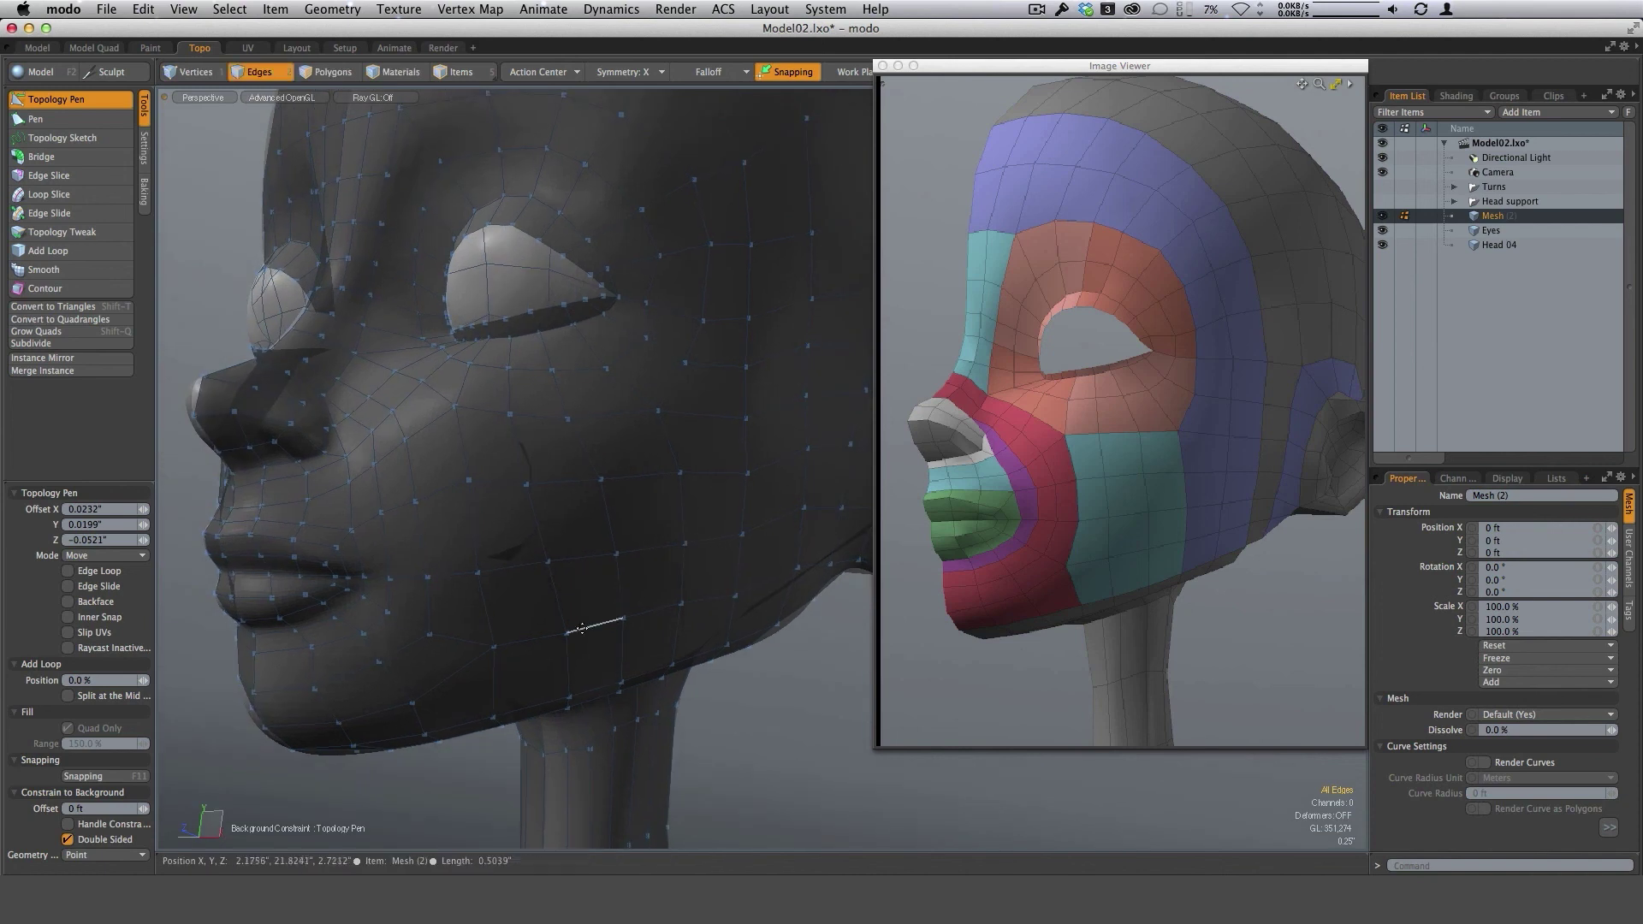
alt+drag(642, 552, 645, 517)
Adjust the vertices and edges around the lips and mouth corner with the Topology Pen.
scroll(564, 510, up, 3)
drag(560, 488, 623, 392)
ctrl+alt+drag(479, 449, 561, 462)
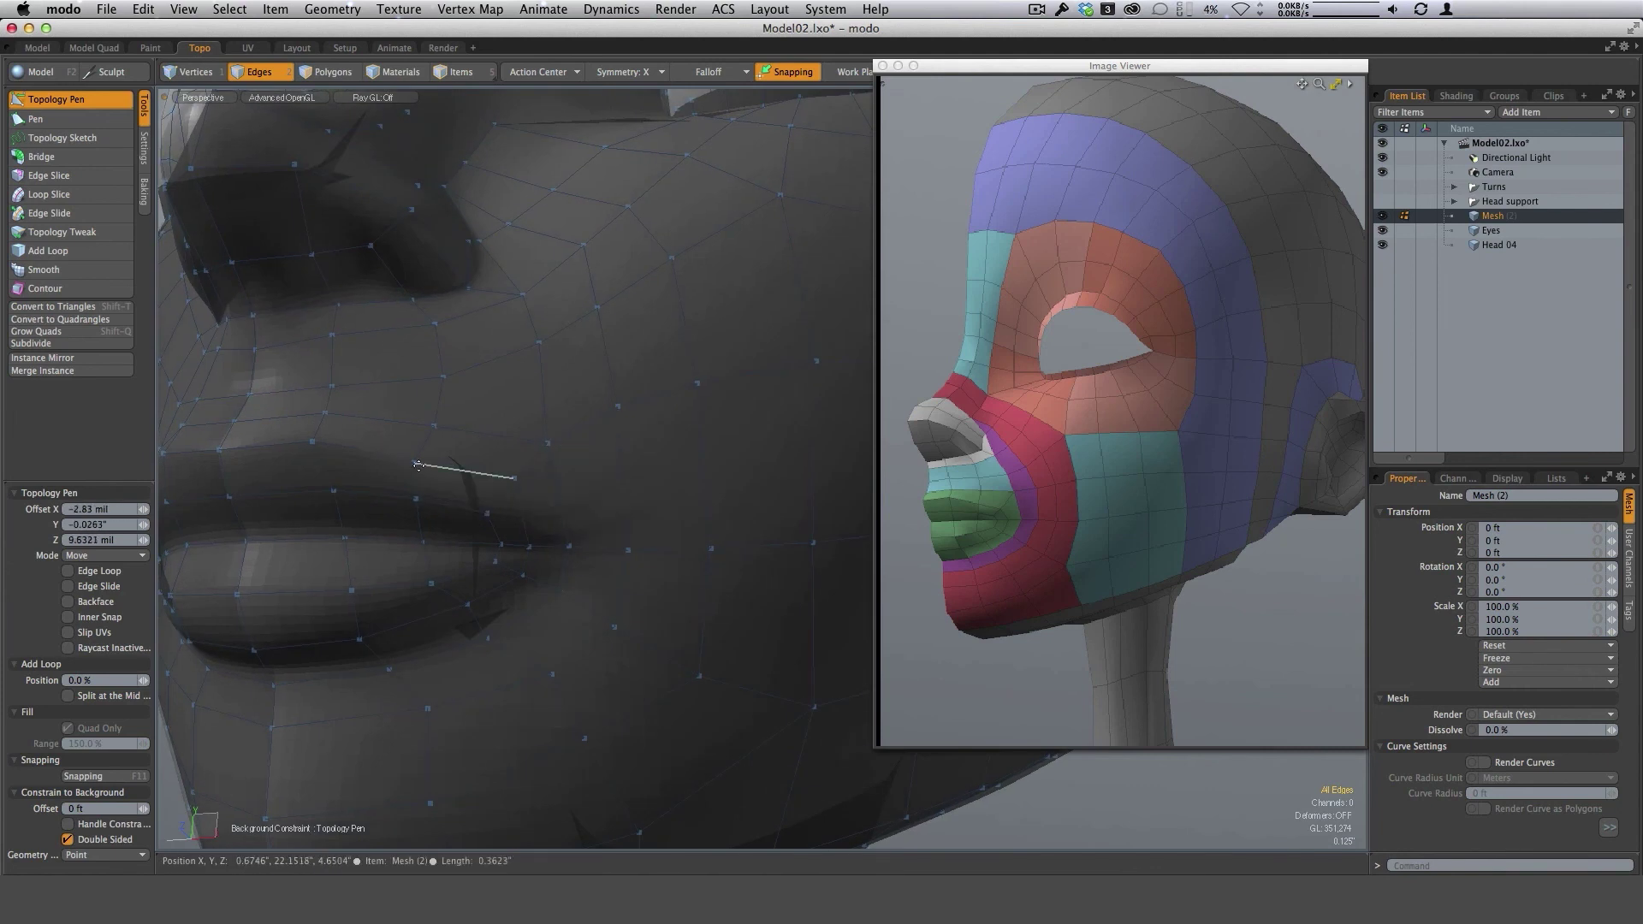
ctrl+alt+drag(584, 425, 507, 474)
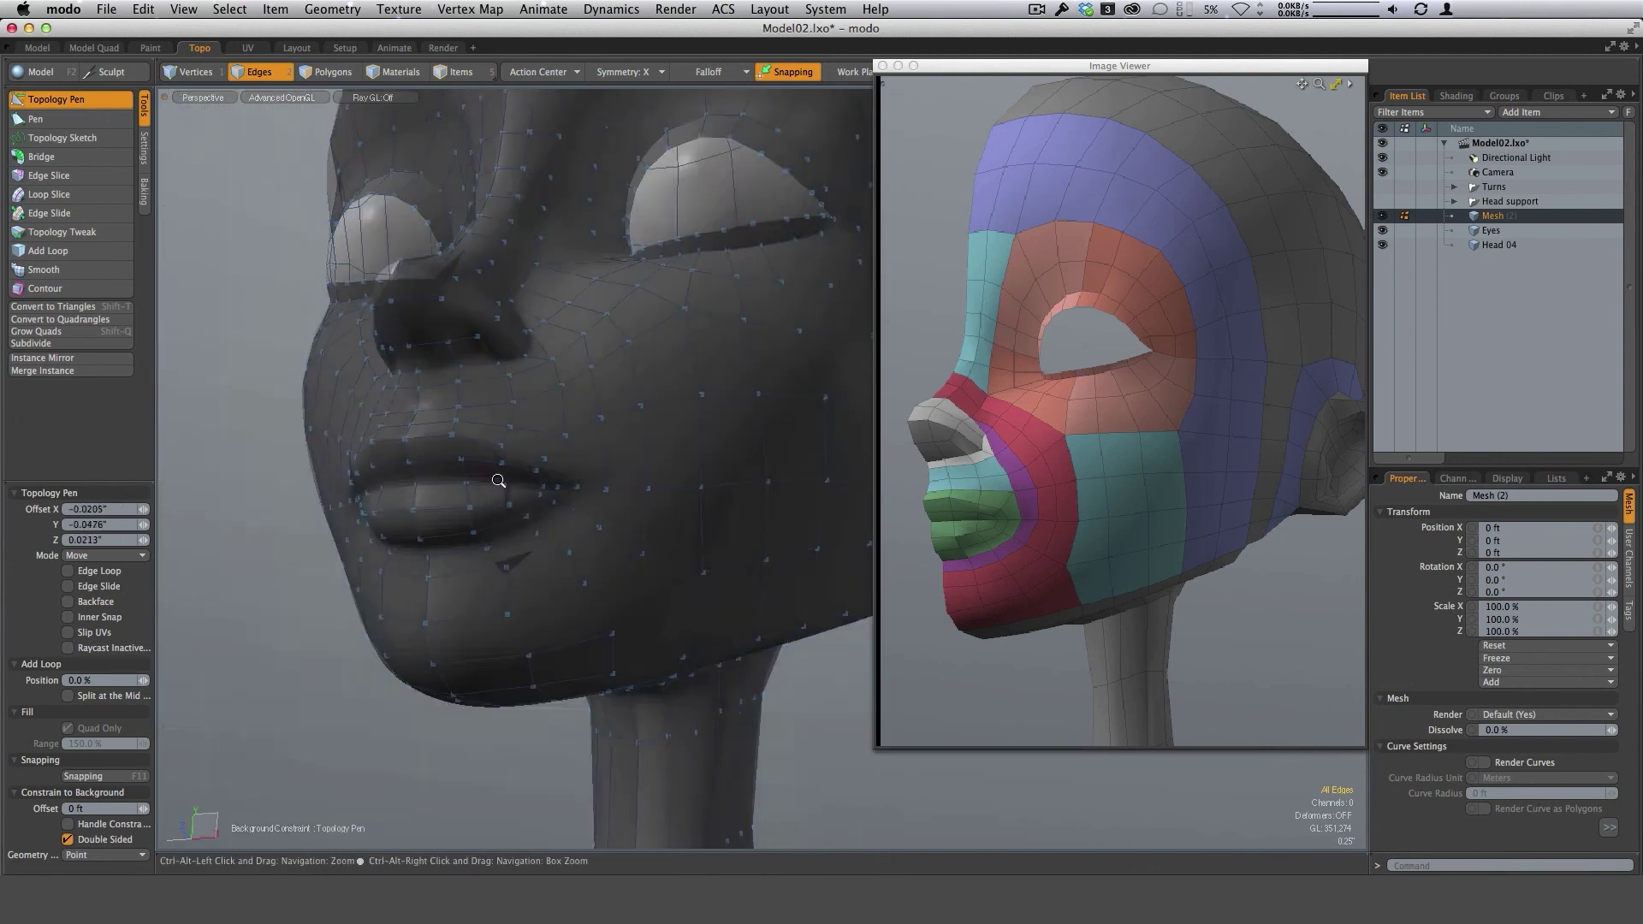
Refine the nose vertices around the tip and nostril with the Topology Pen.
alt+shift+drag(631, 366, 547, 480)
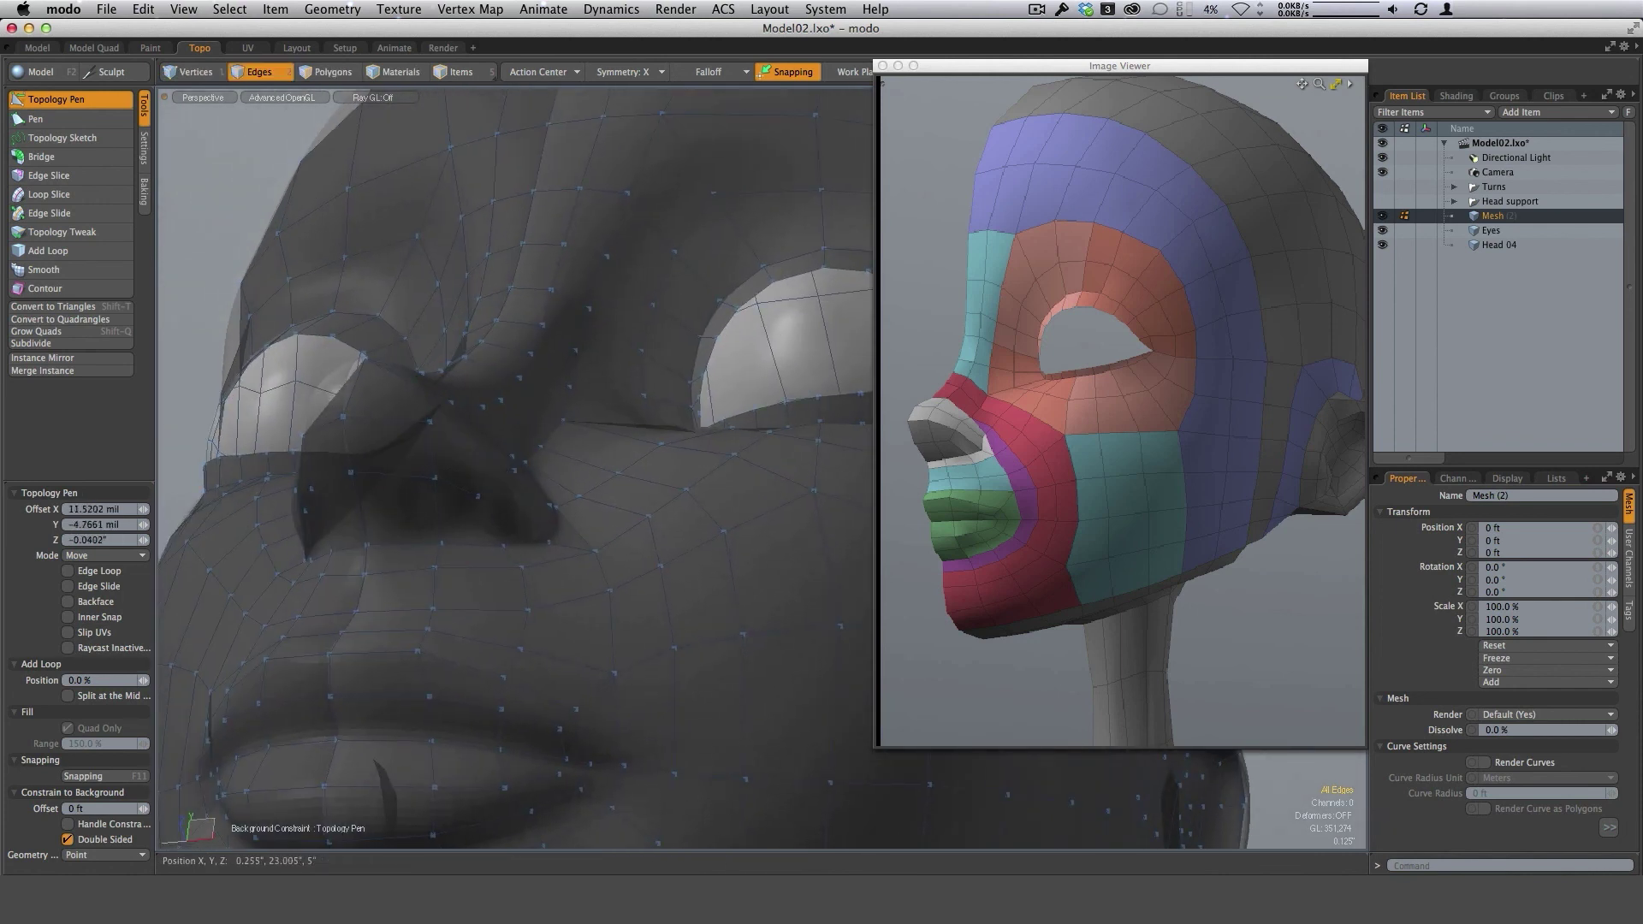
drag(343, 416, 343, 420)
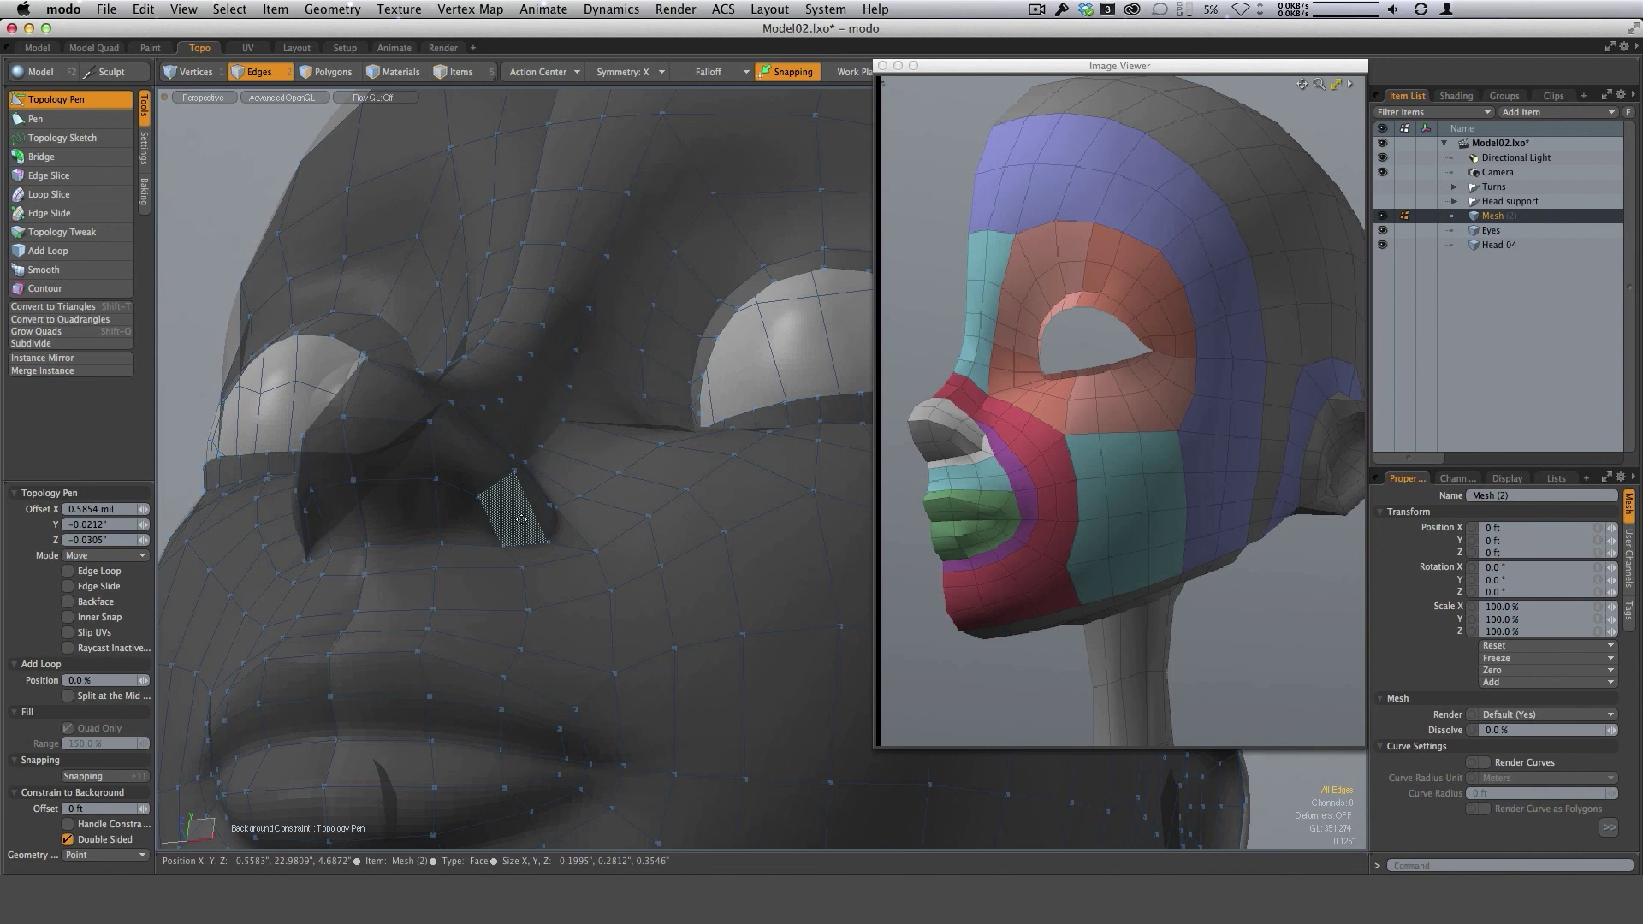
alt+drag(511, 508, 451, 569)
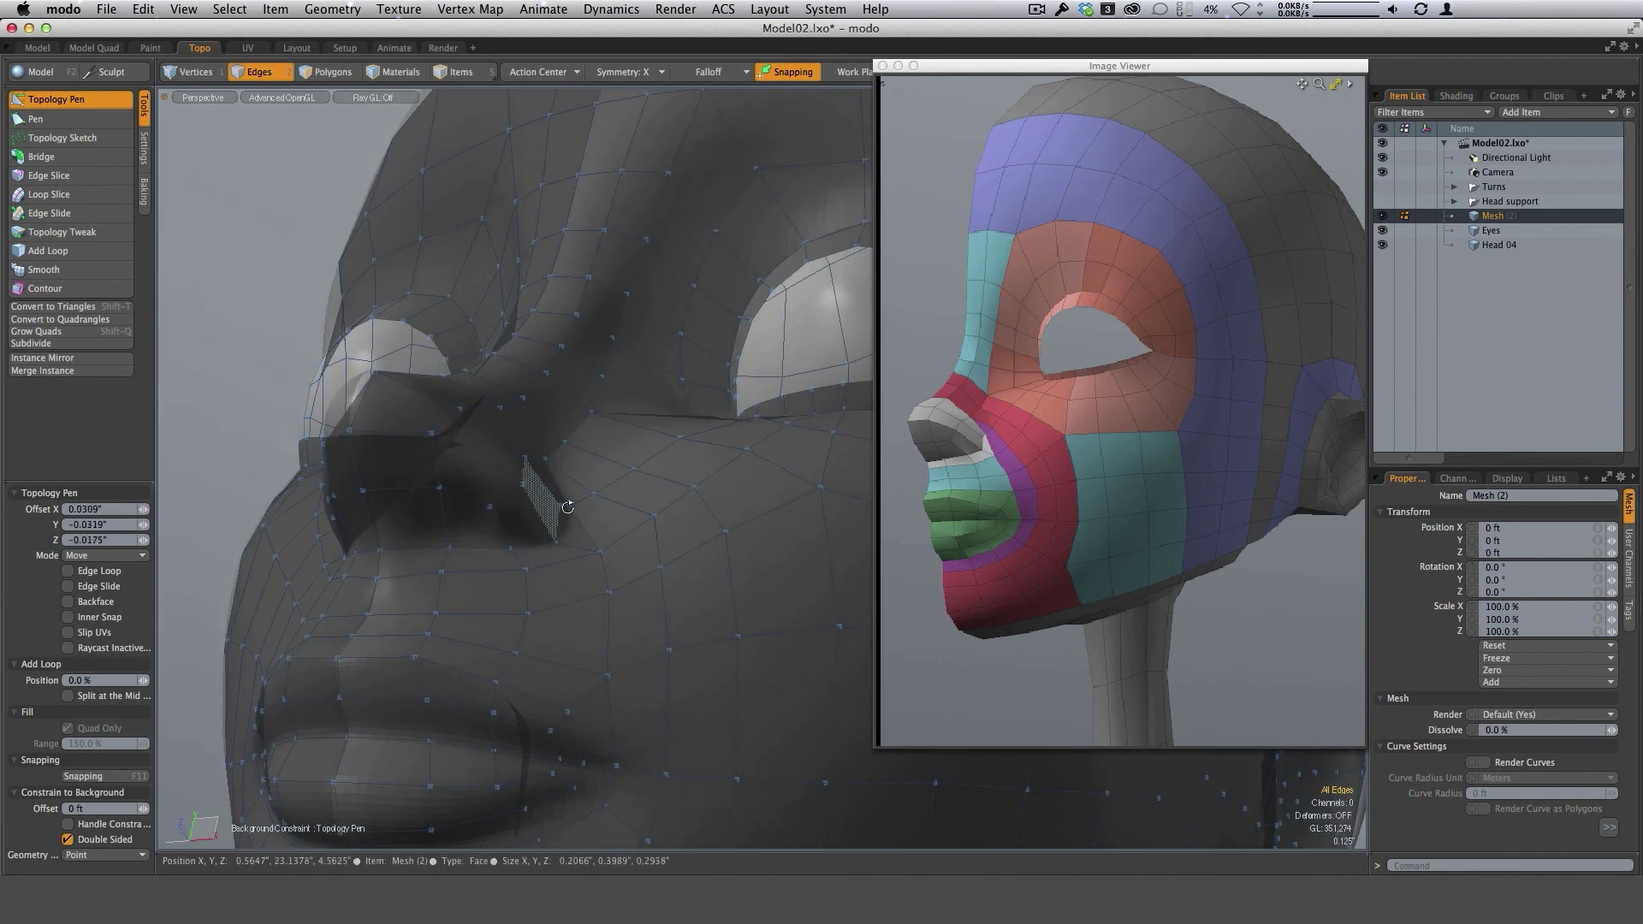
ctrl+alt+drag(582, 532, 599, 569)
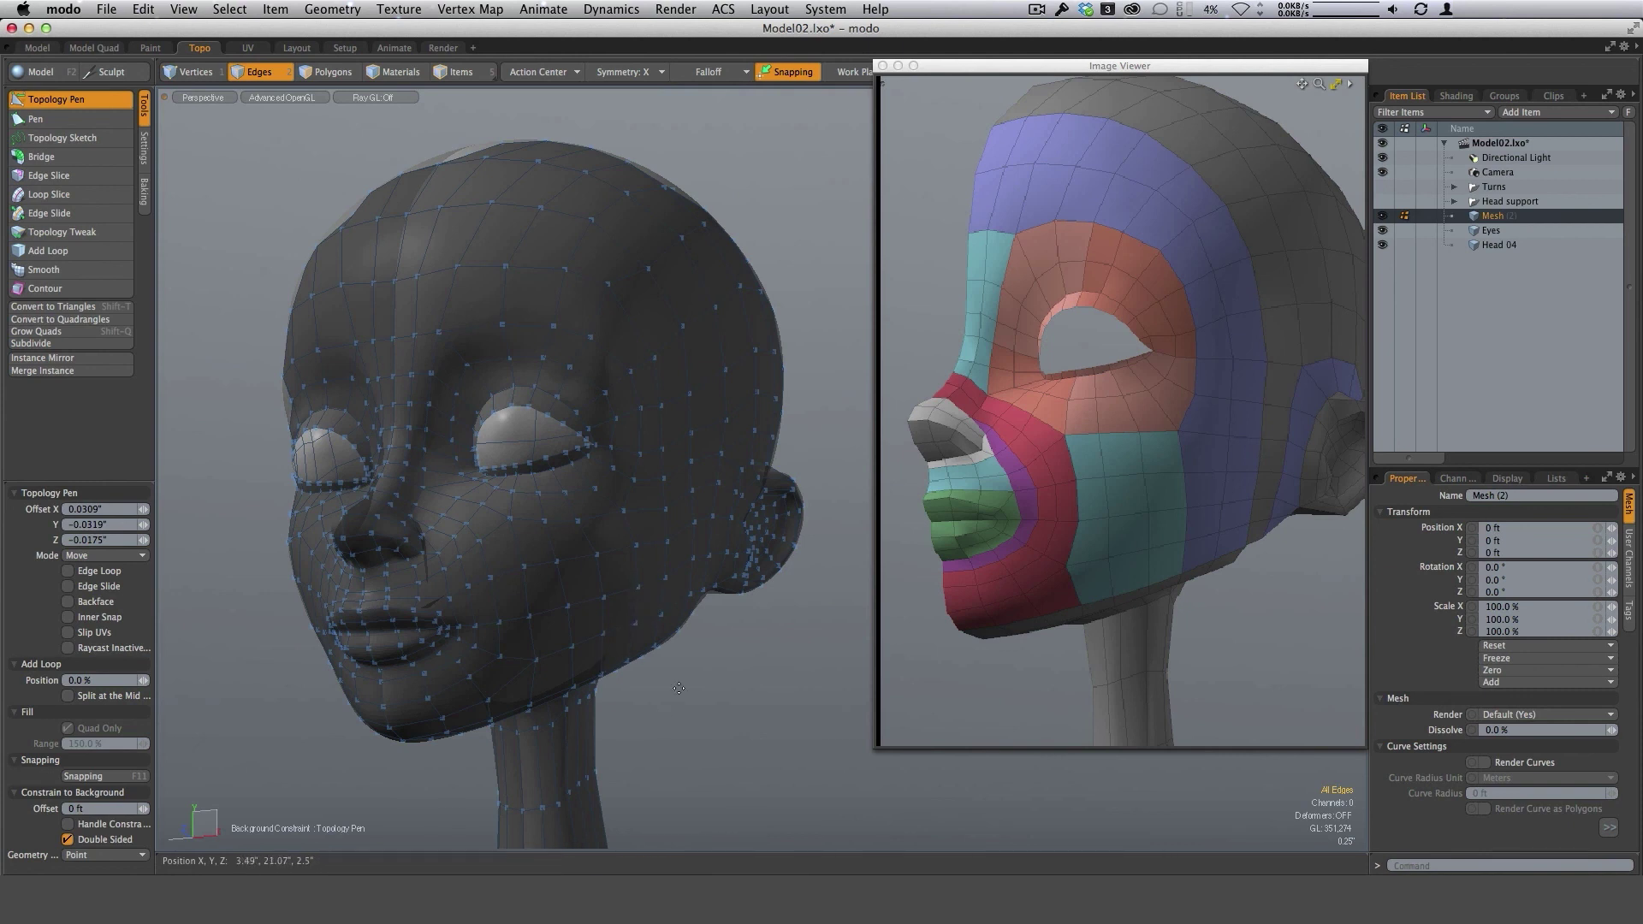
Adjust vertices and edges on the crown and forehead with the Topology Pen, undoing unwanted moves.
alt+drag(679, 688, 752, 754)
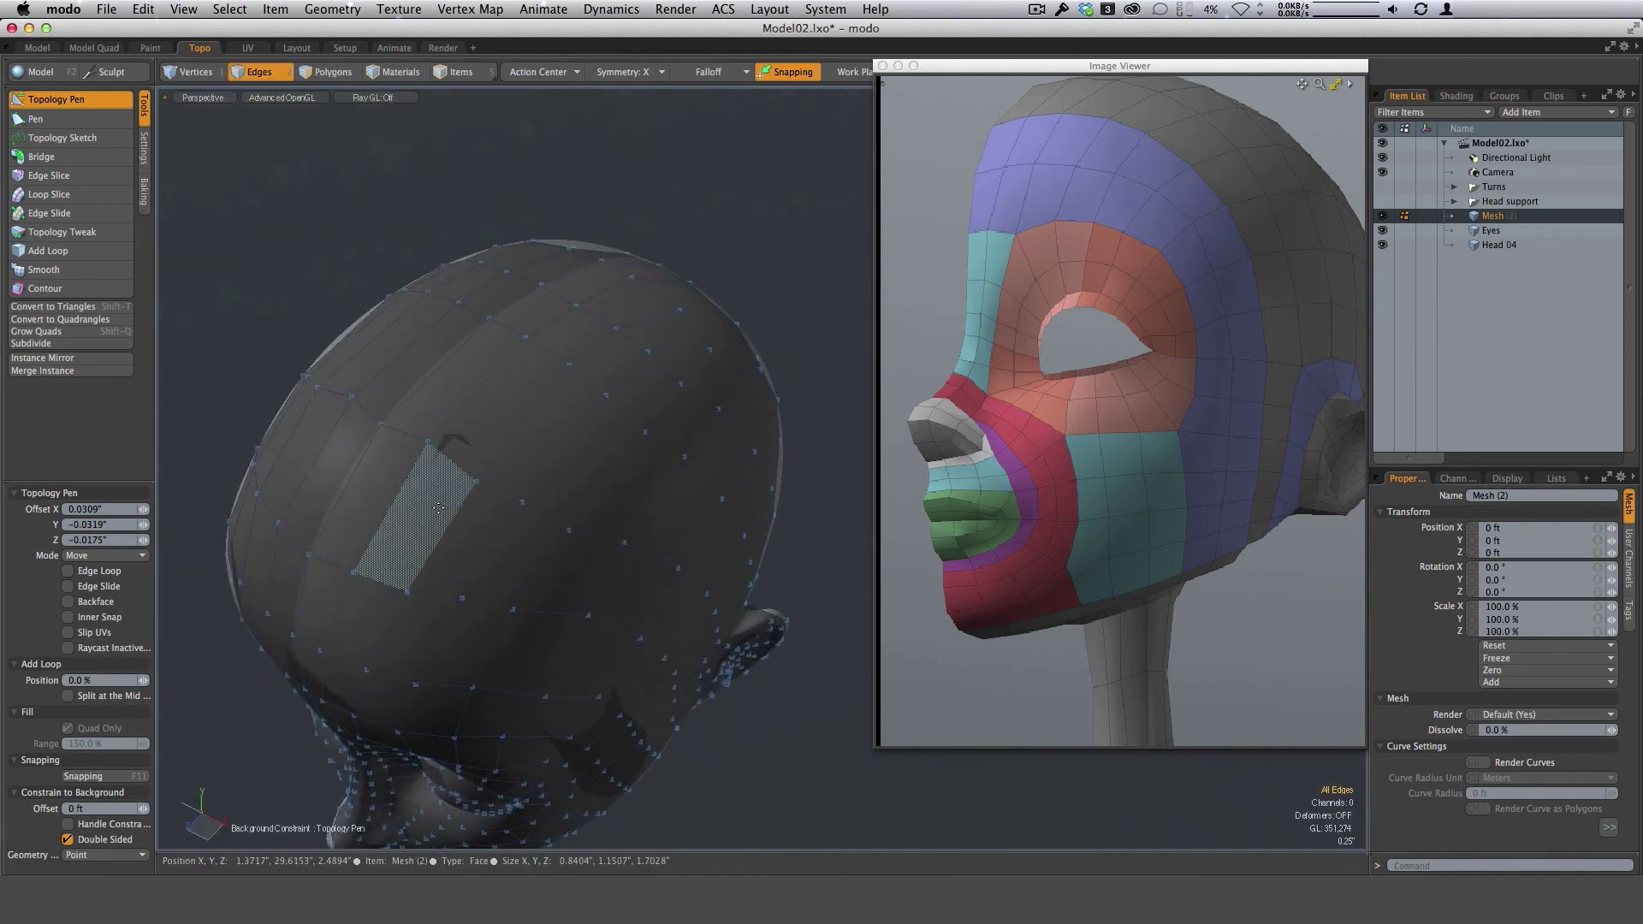
key(ctrl+z)
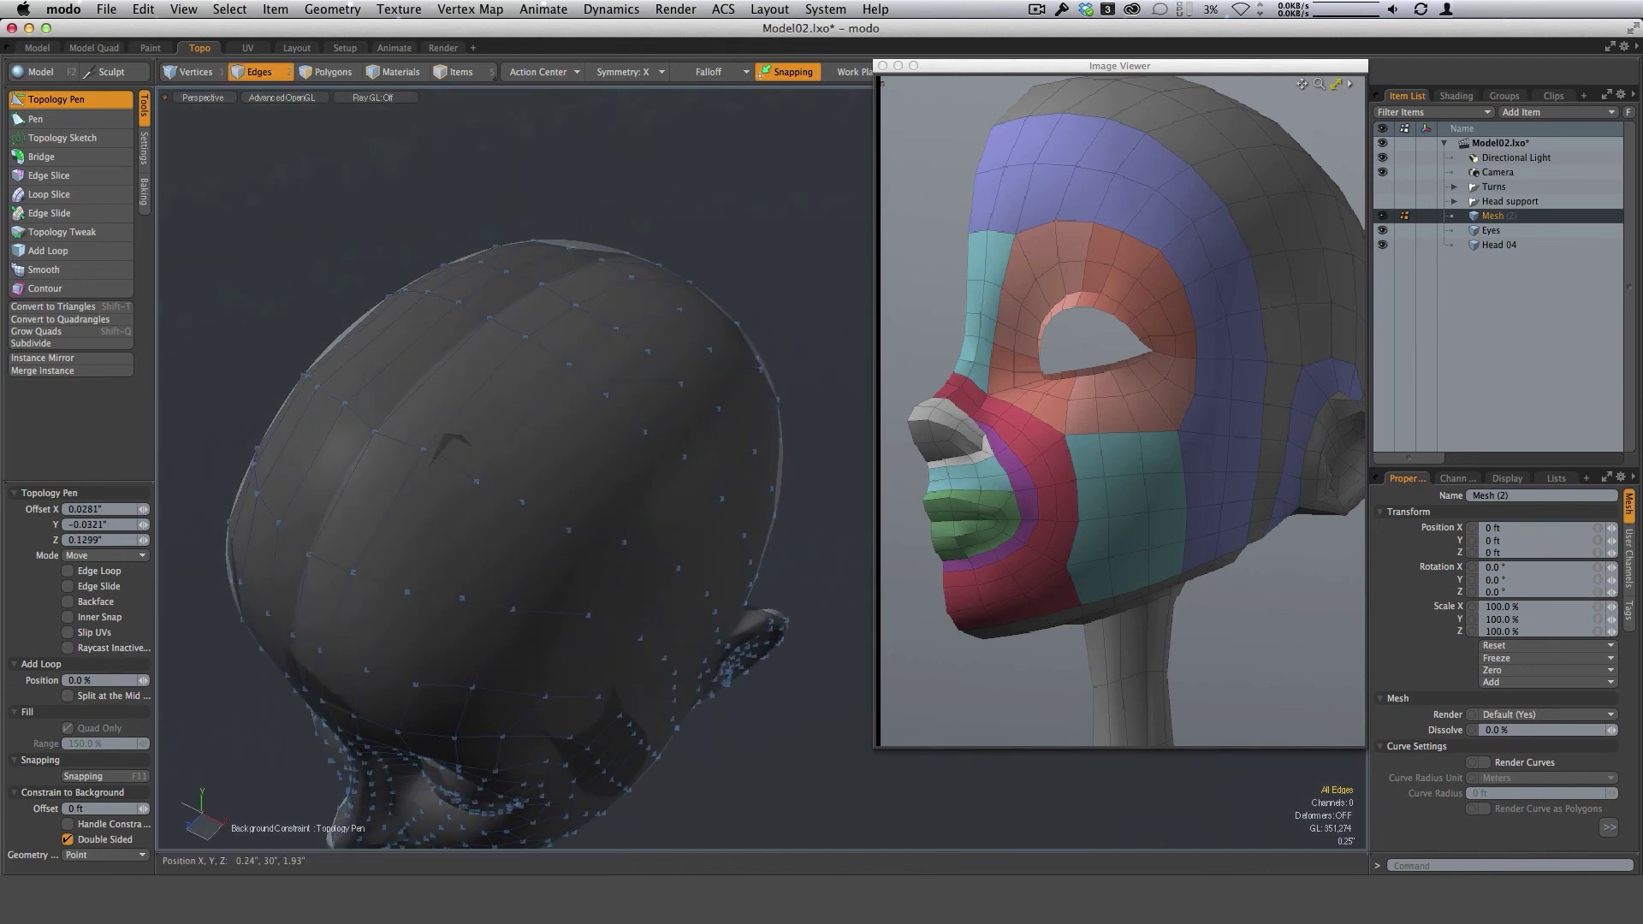
drag(345, 548, 346, 546)
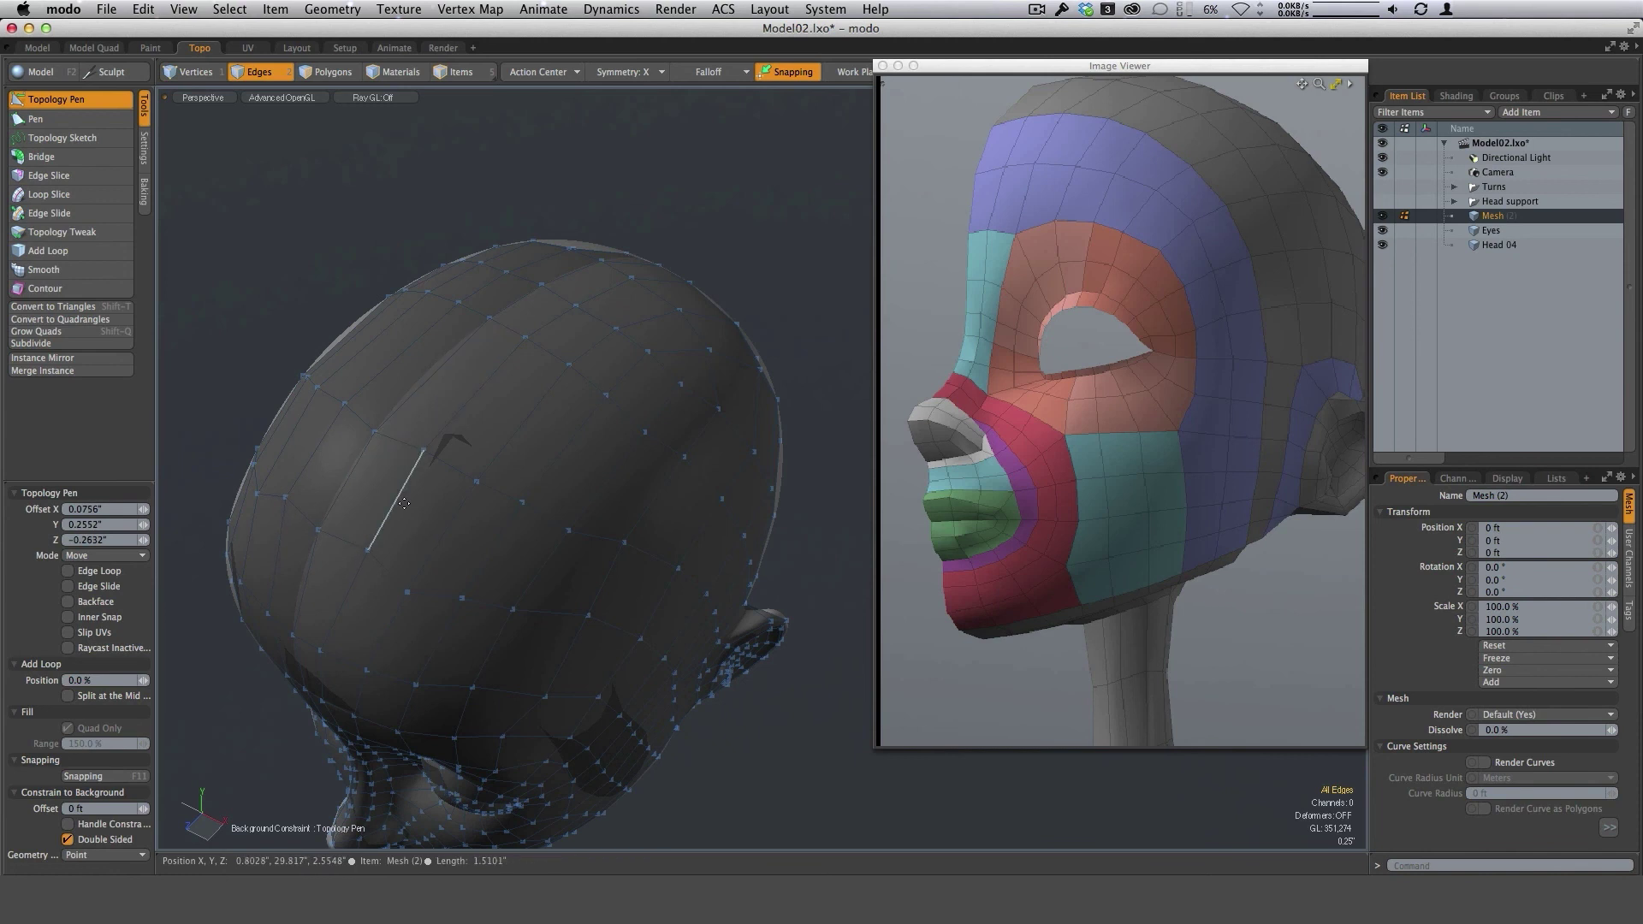
key(super+z)
alt+drag(684, 505, 277, 504)
scroll(432, 550, down, 3)
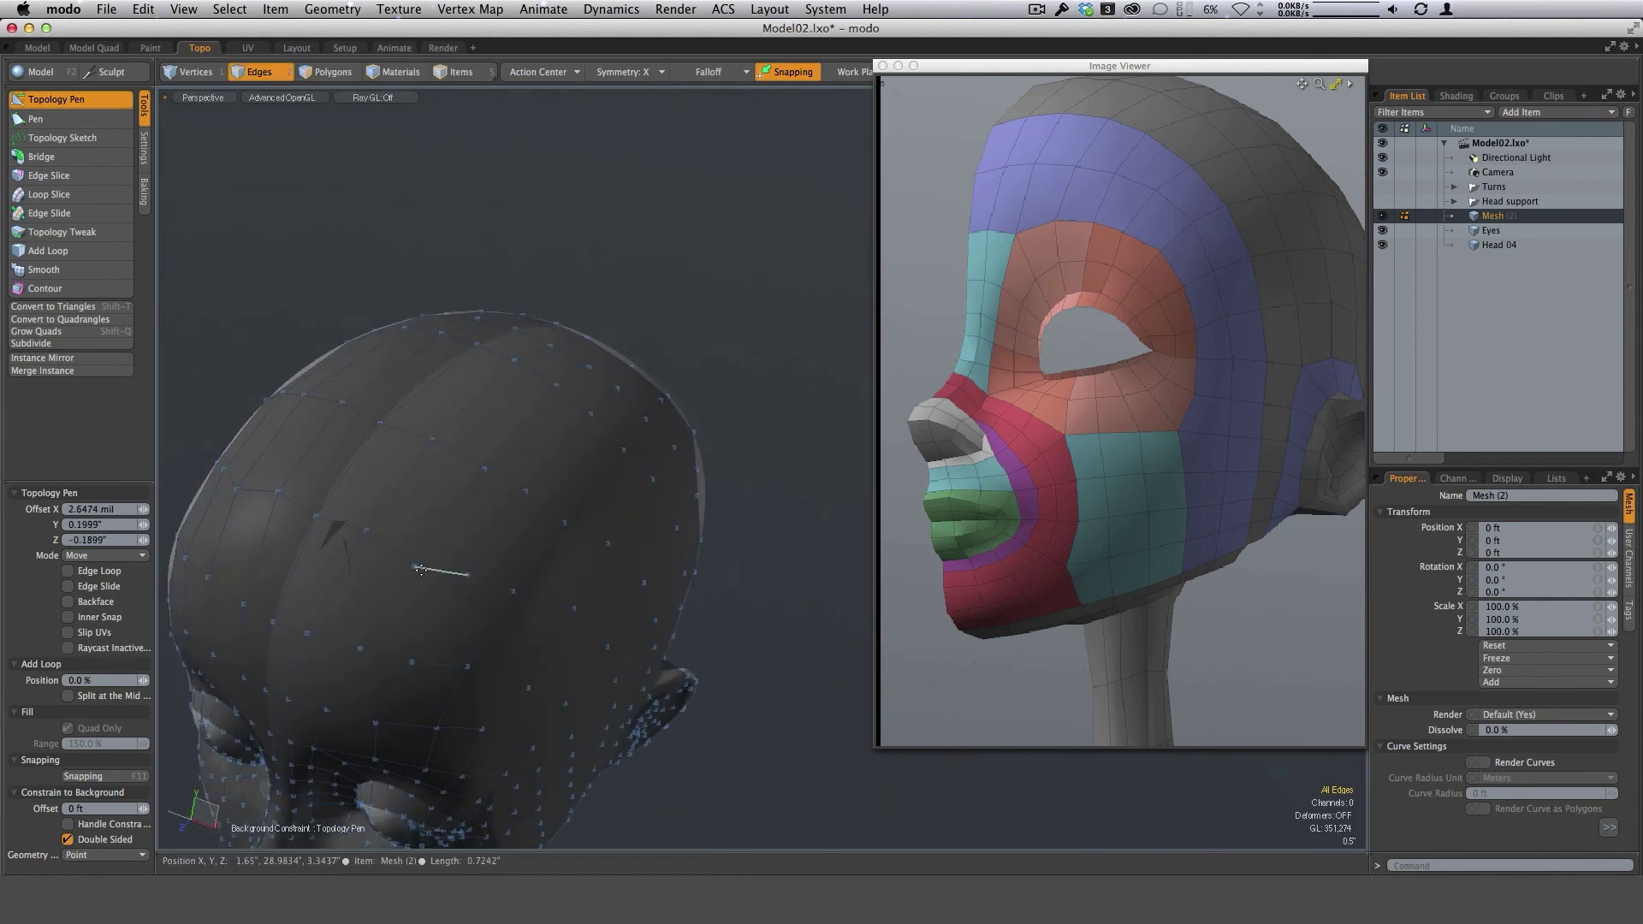
alt+drag(424, 591, 513, 597)
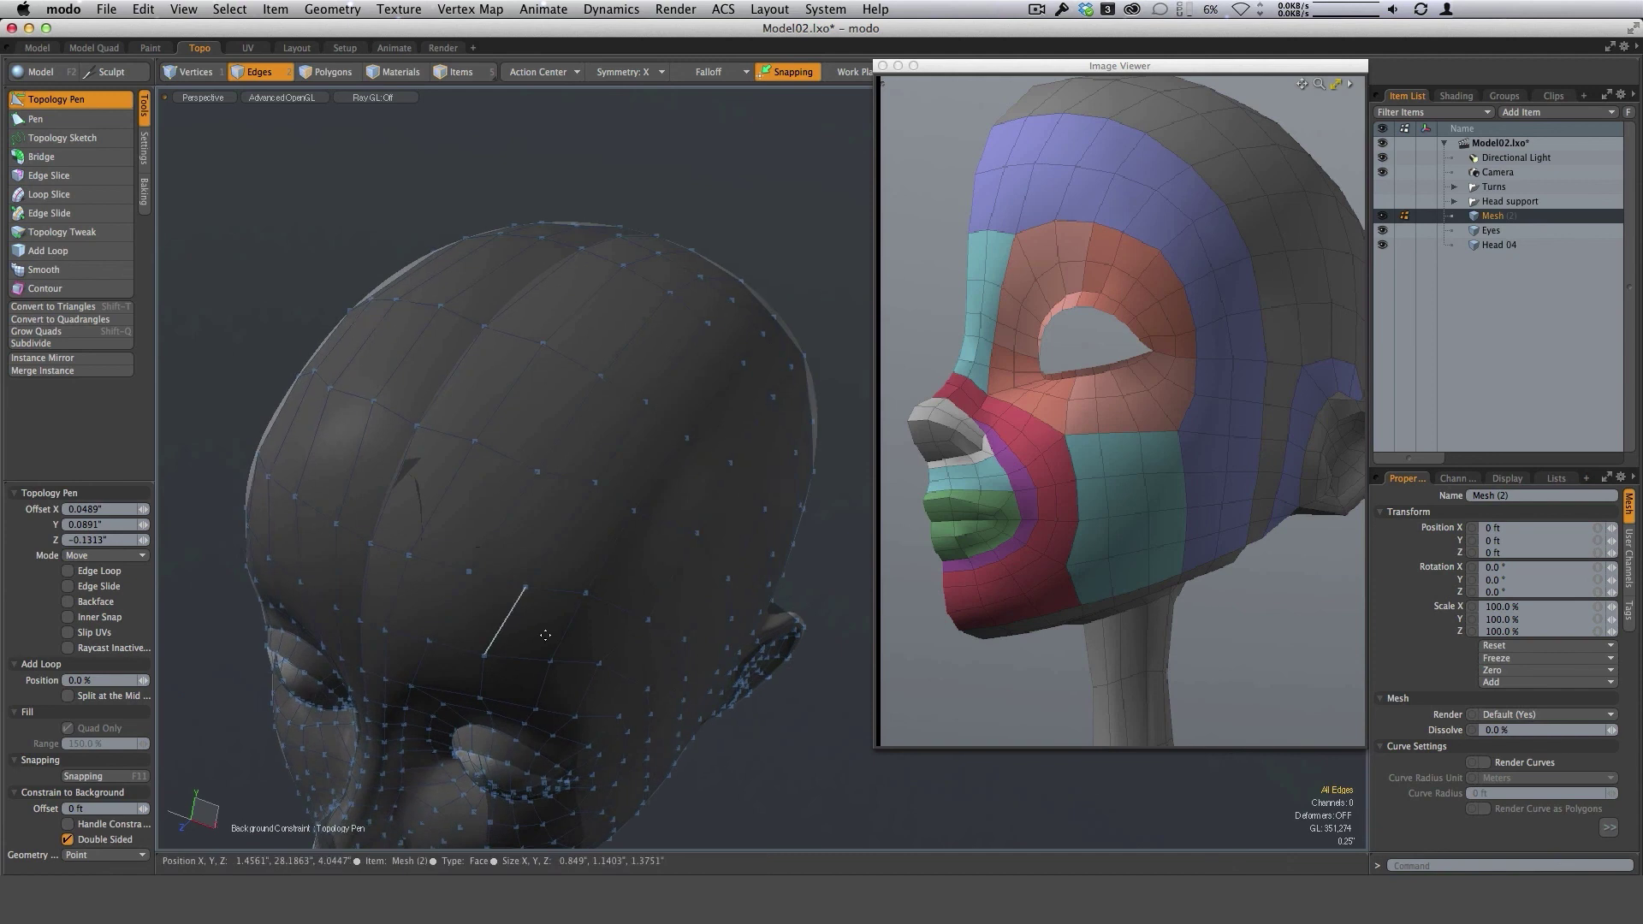
alt+drag(563, 716, 580, 329)
scroll(668, 554, down, 3)
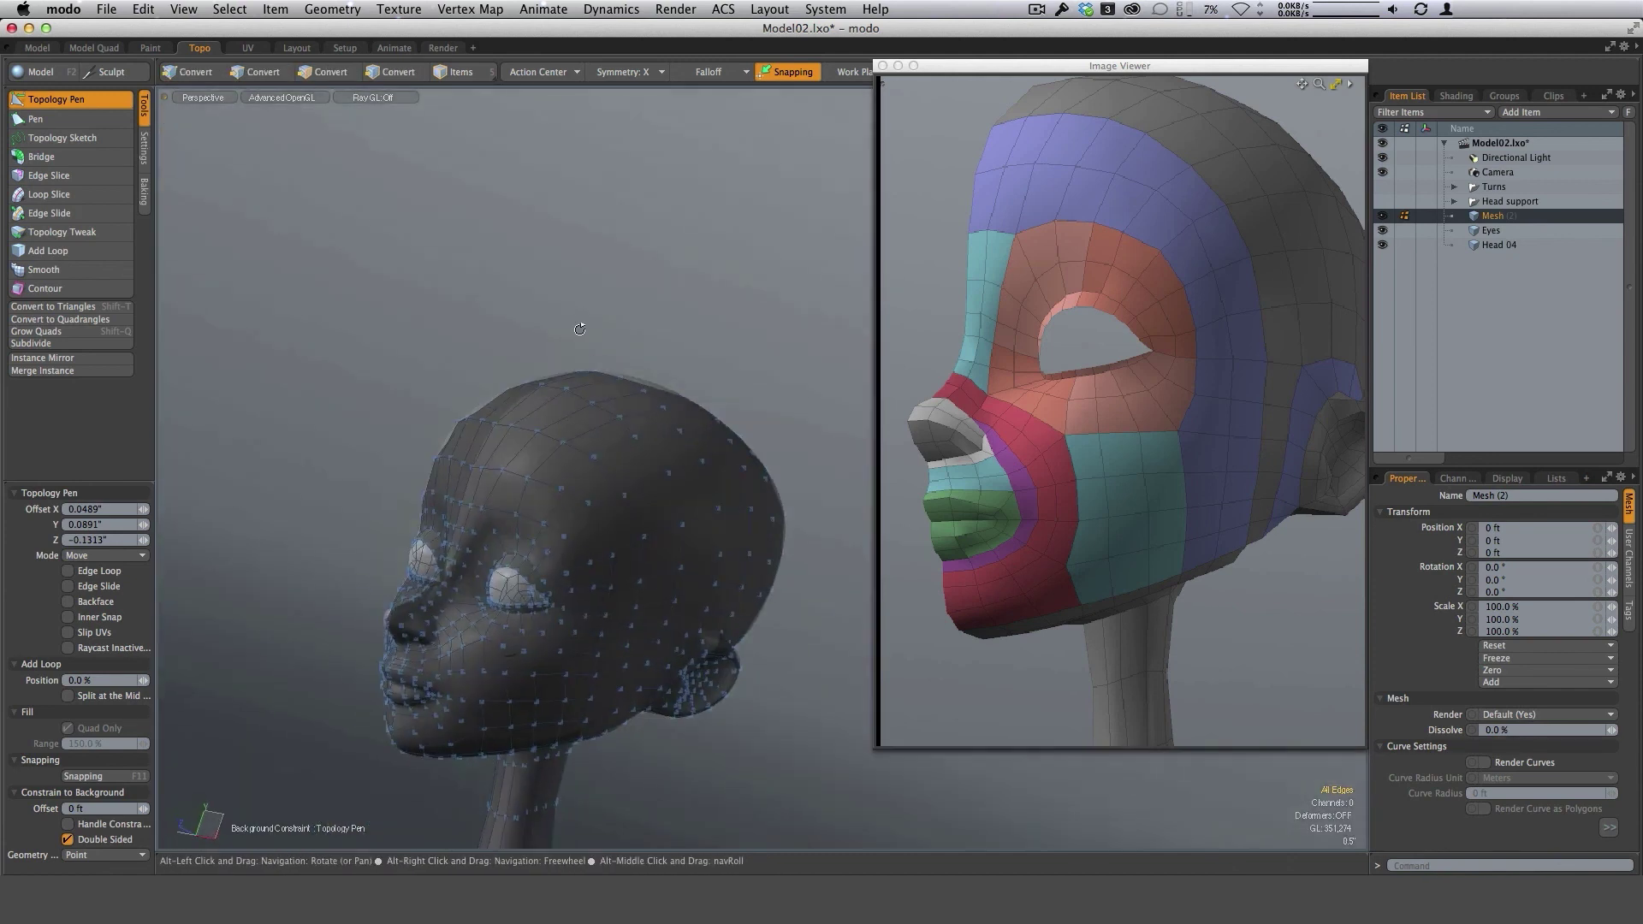
mouse_move(721, 706)
alt+mouse_down()
mouse_move(753, 717)
mouse_move(710, 711)
alt+mouse_up()
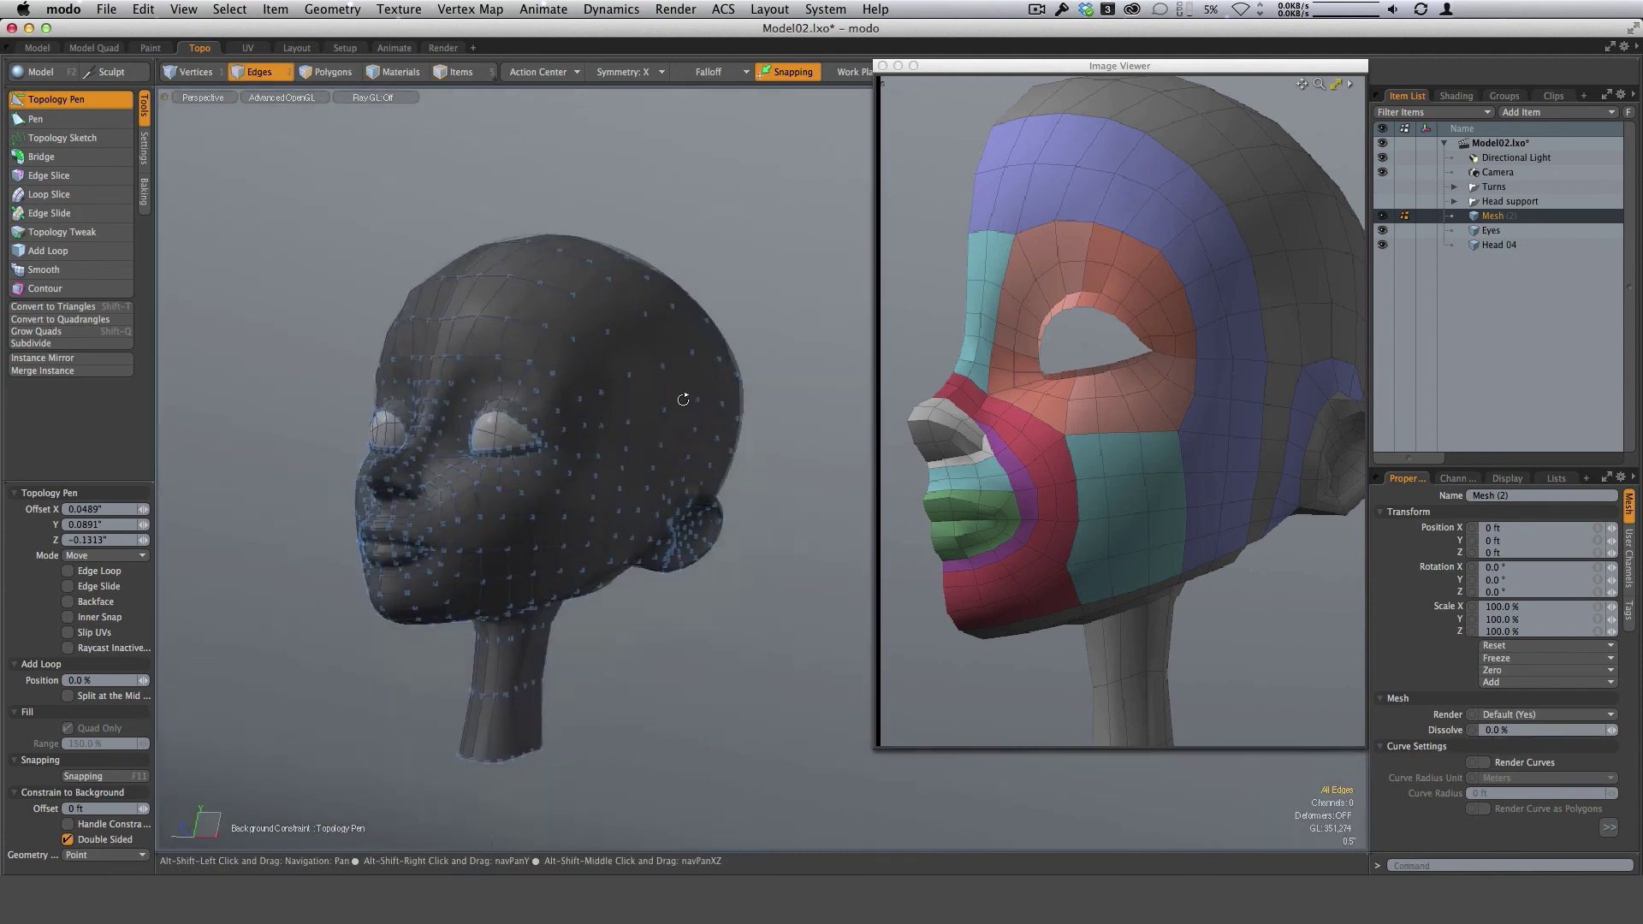